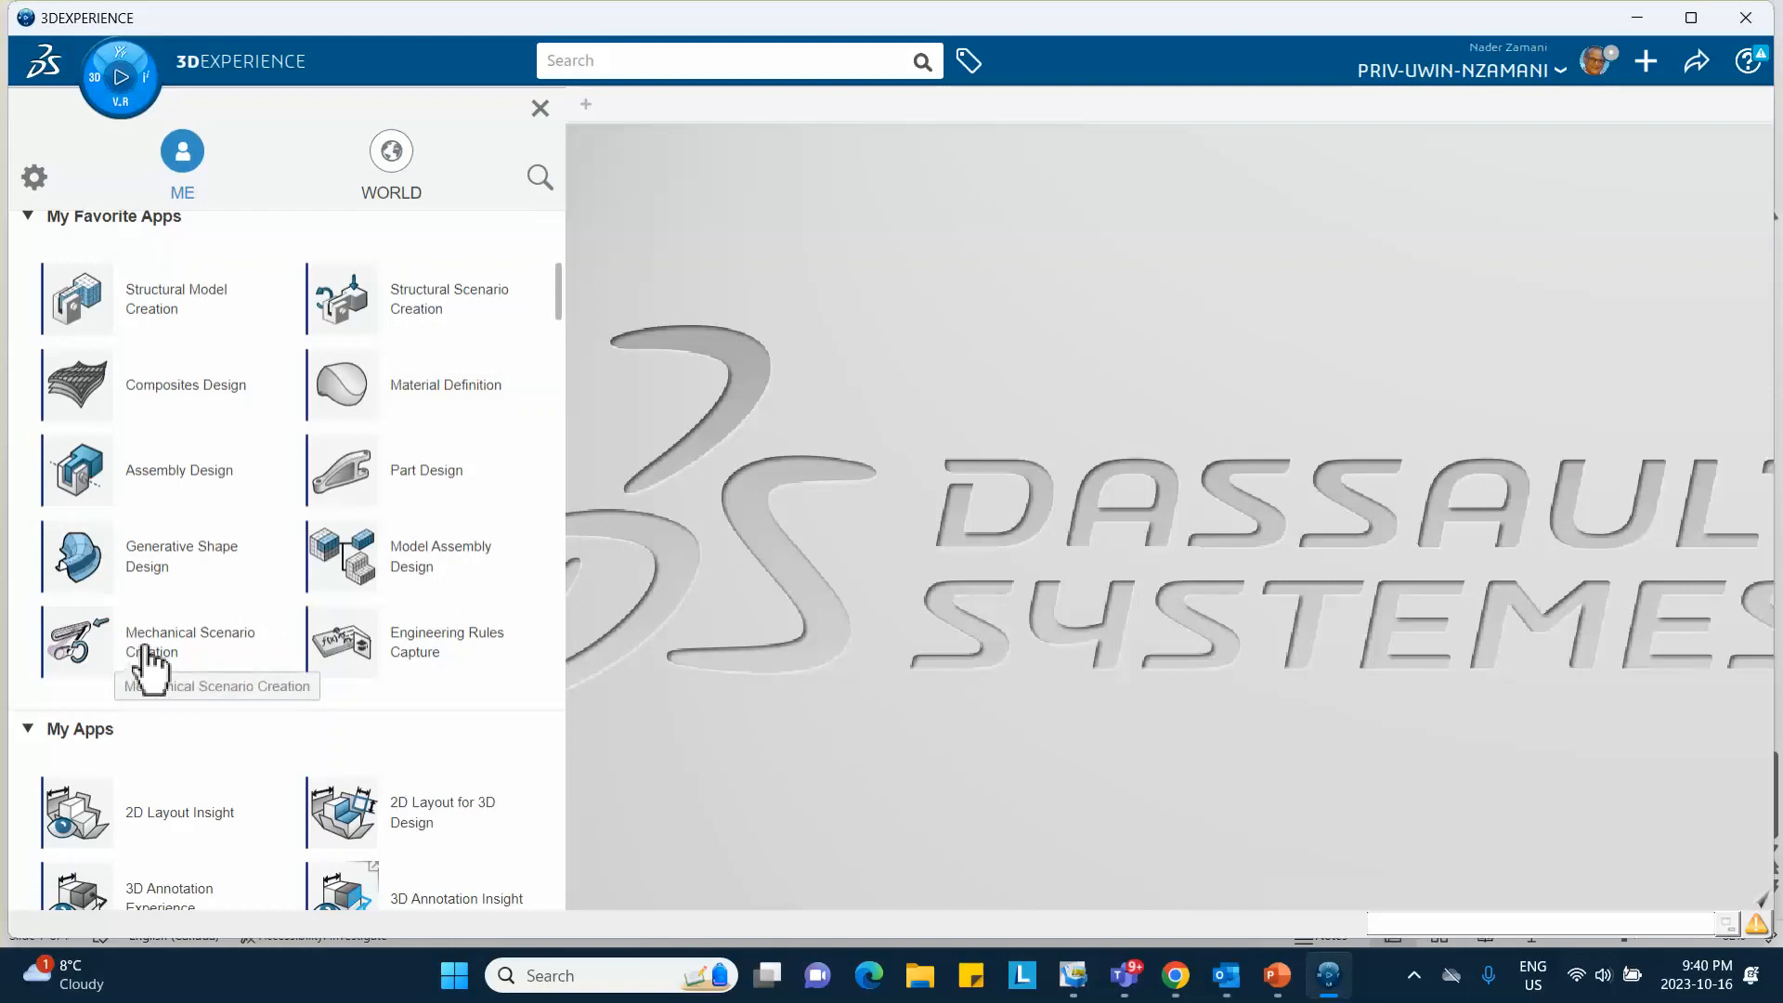
Create a new physical product in Assembly Design and insert a 3D Part under it.
click(182, 483)
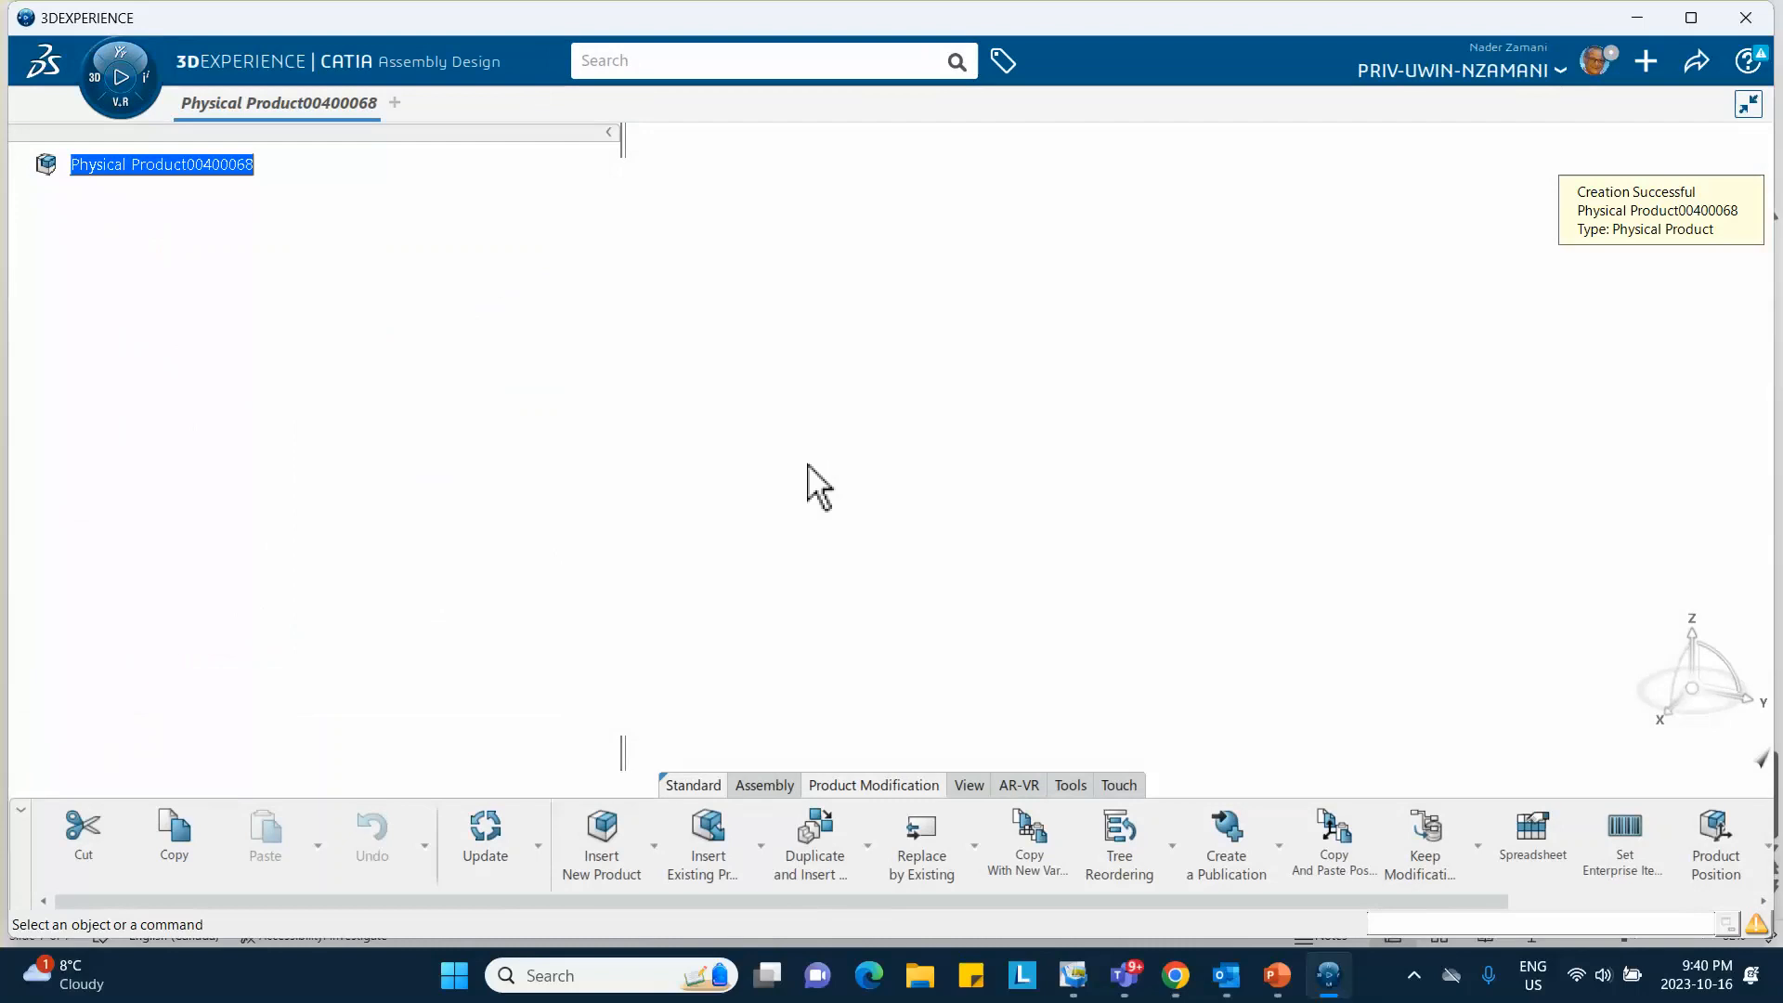
right_click(195, 165)
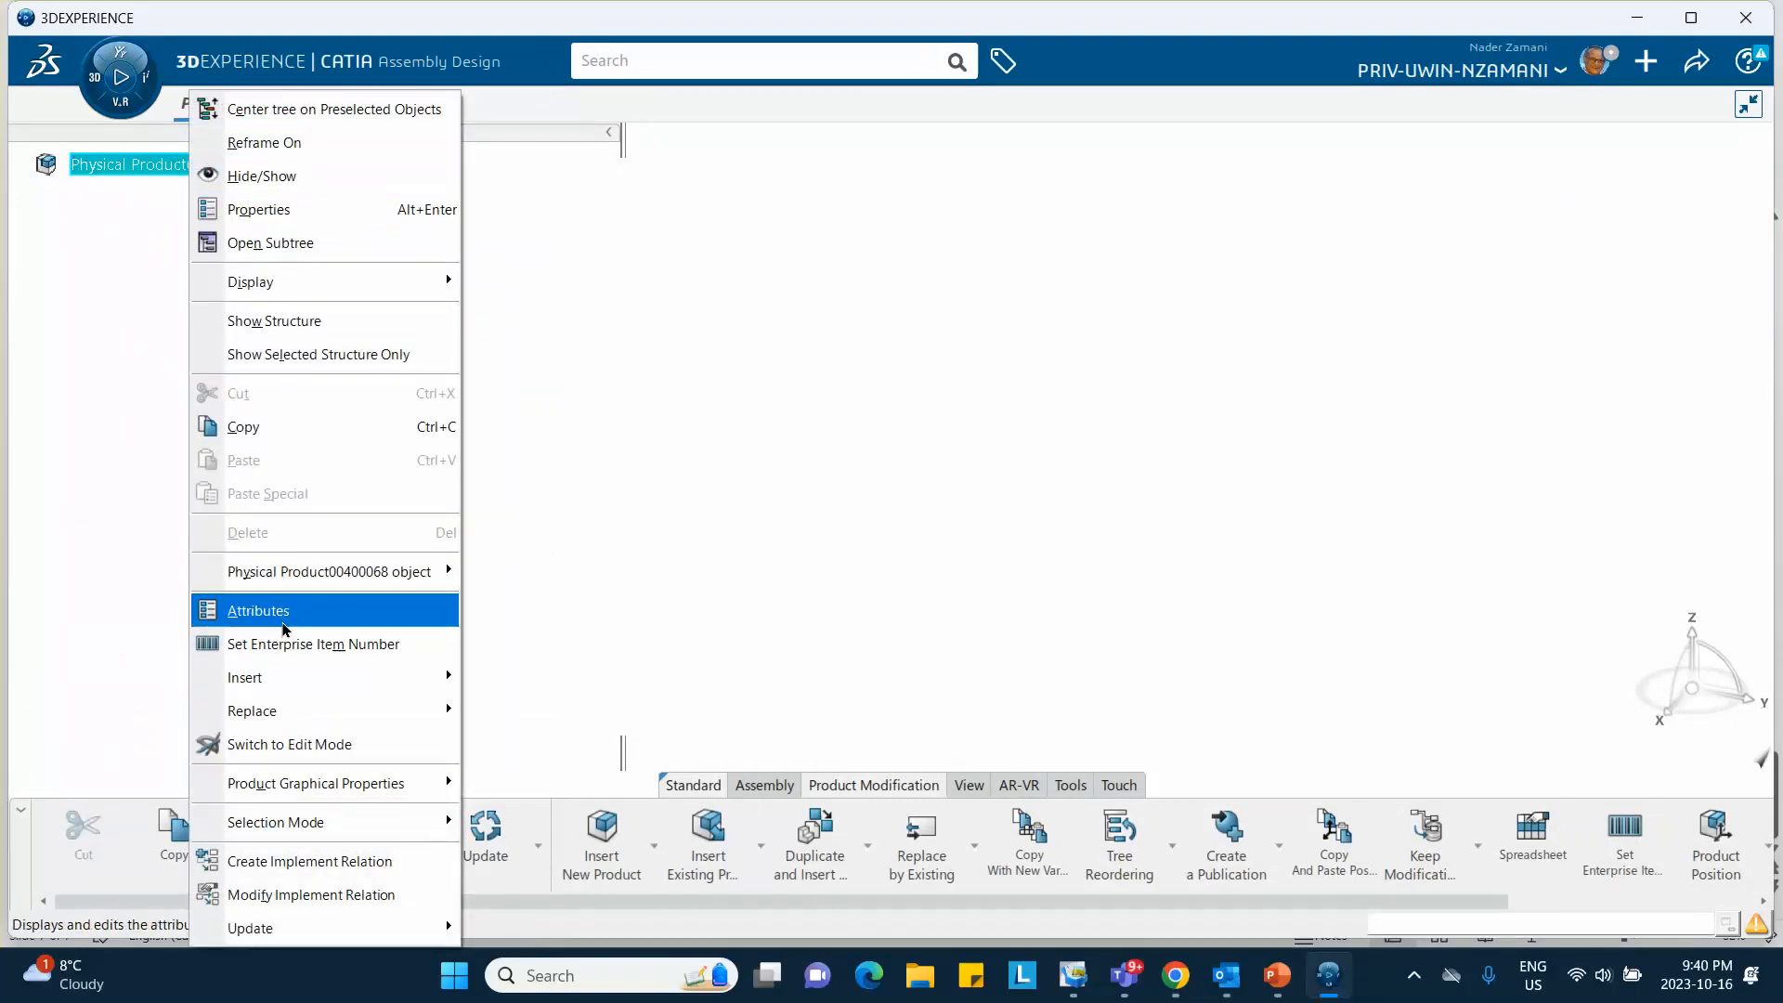
mouse_move(269, 677)
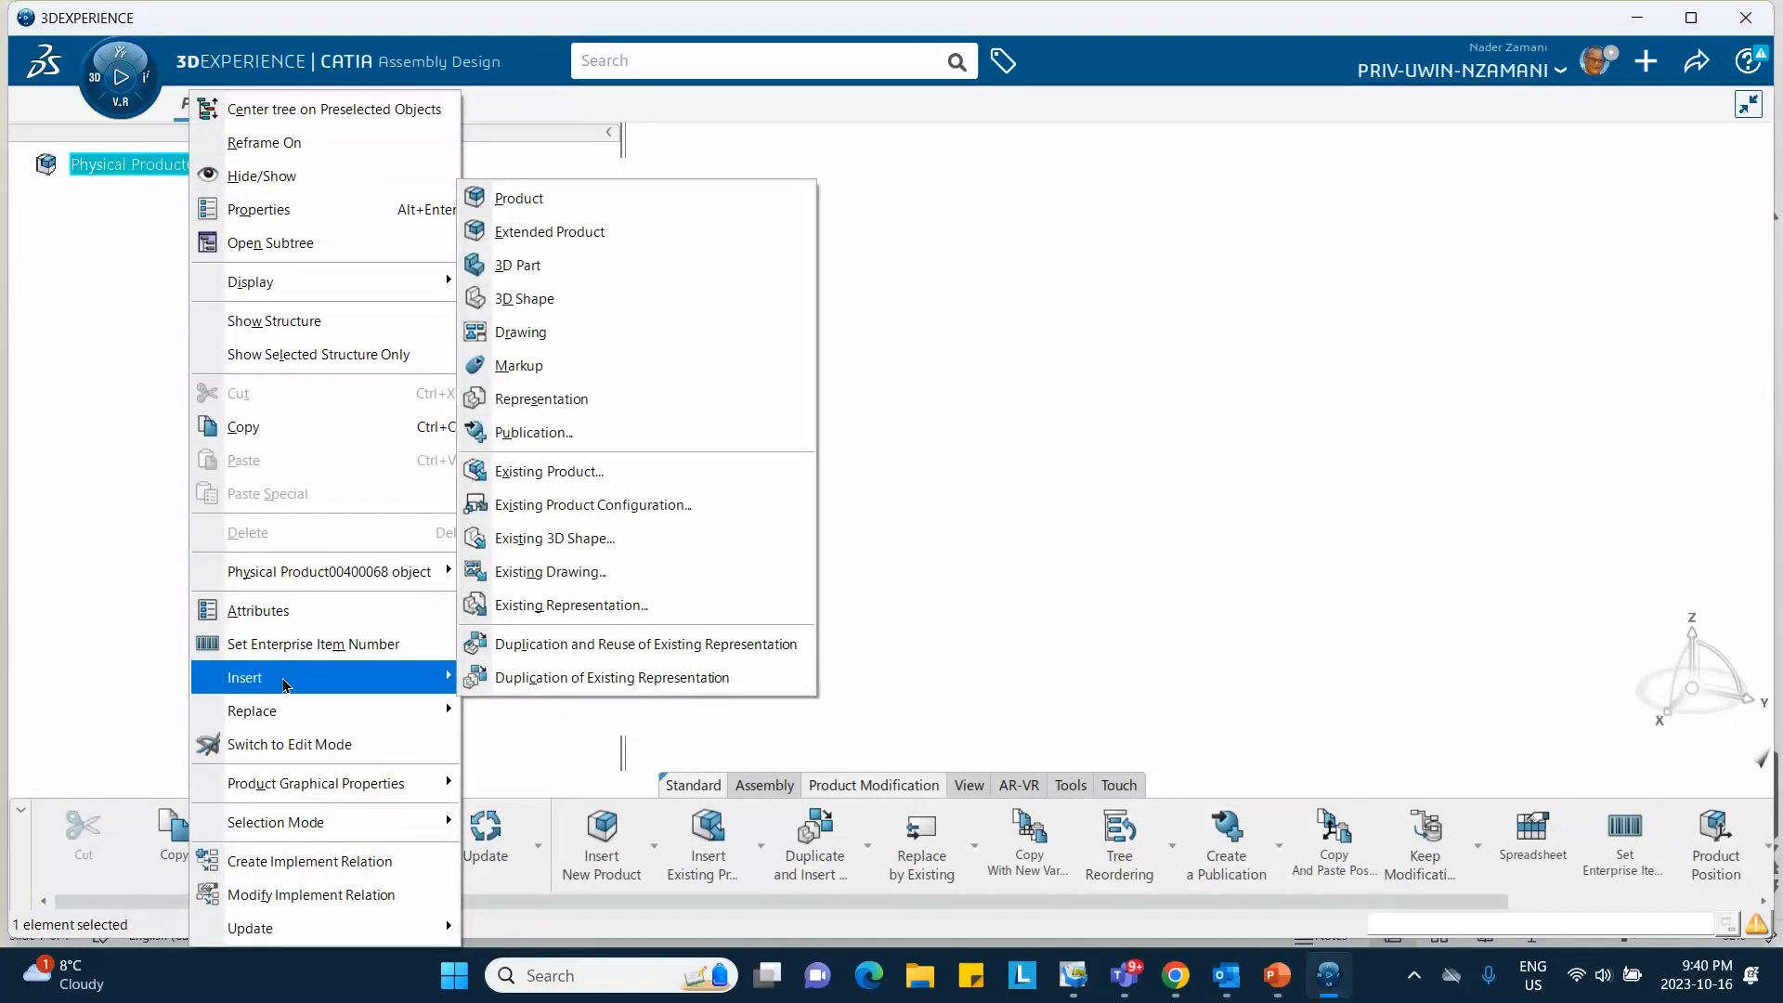
click(510, 267)
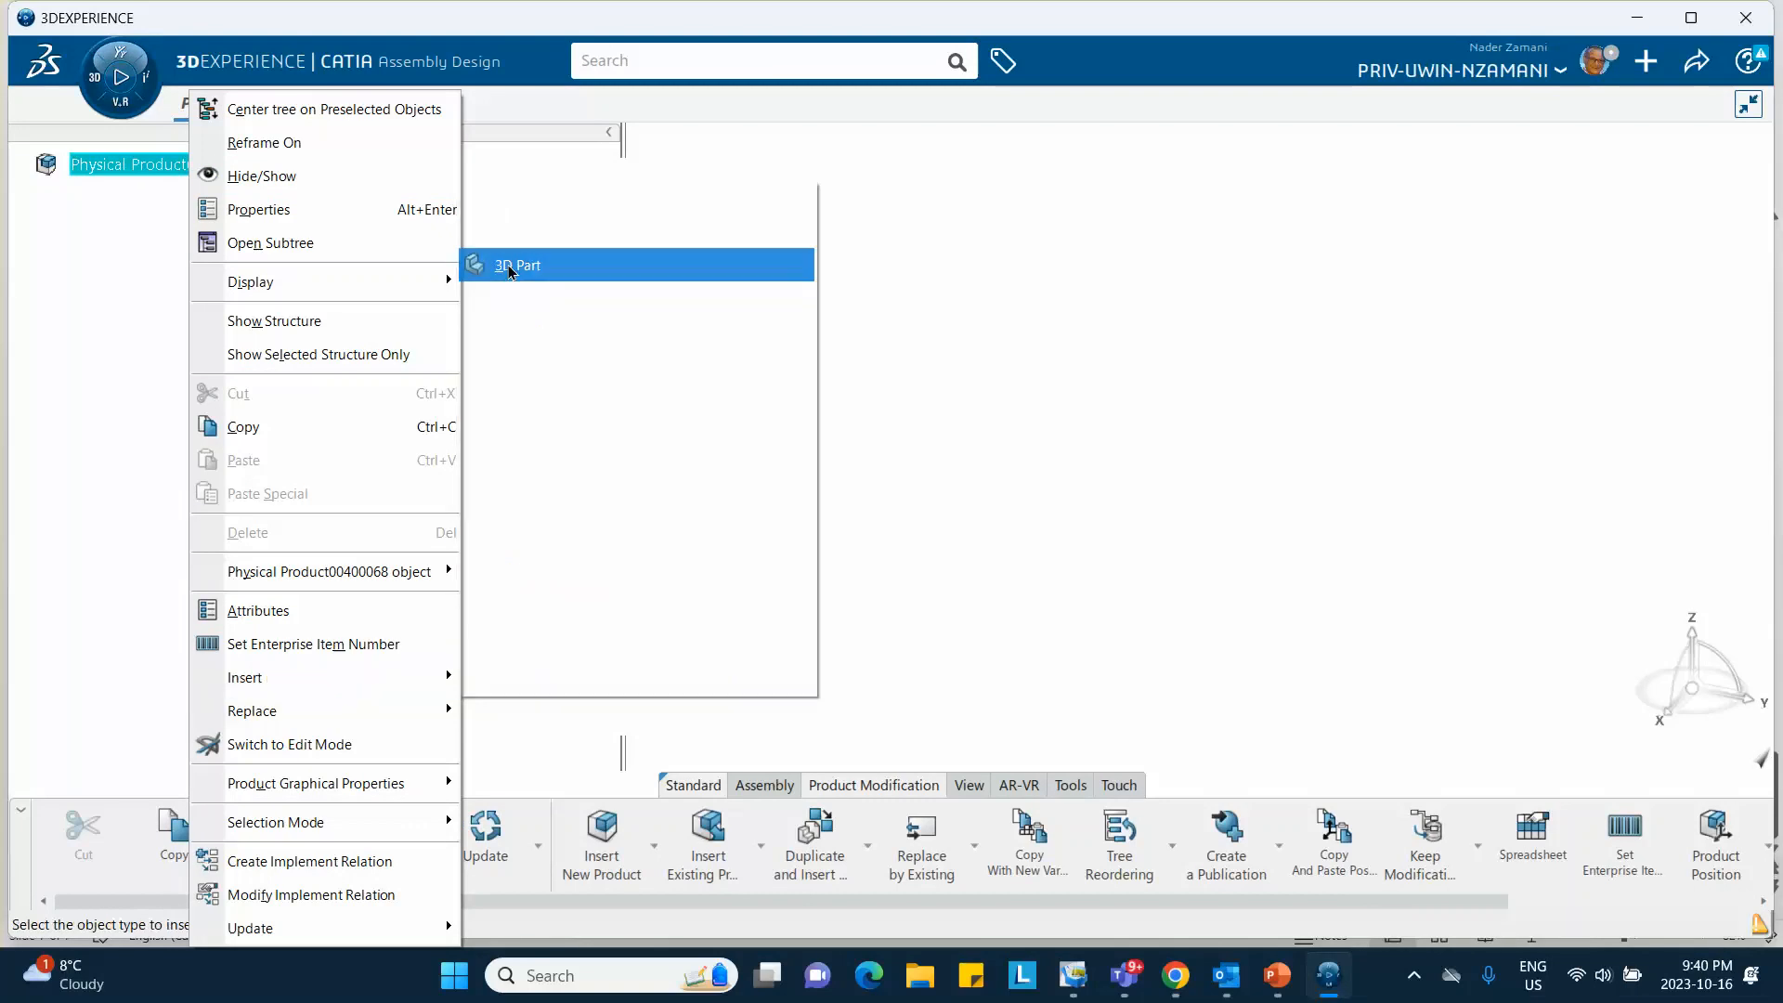
right_click(167, 197)
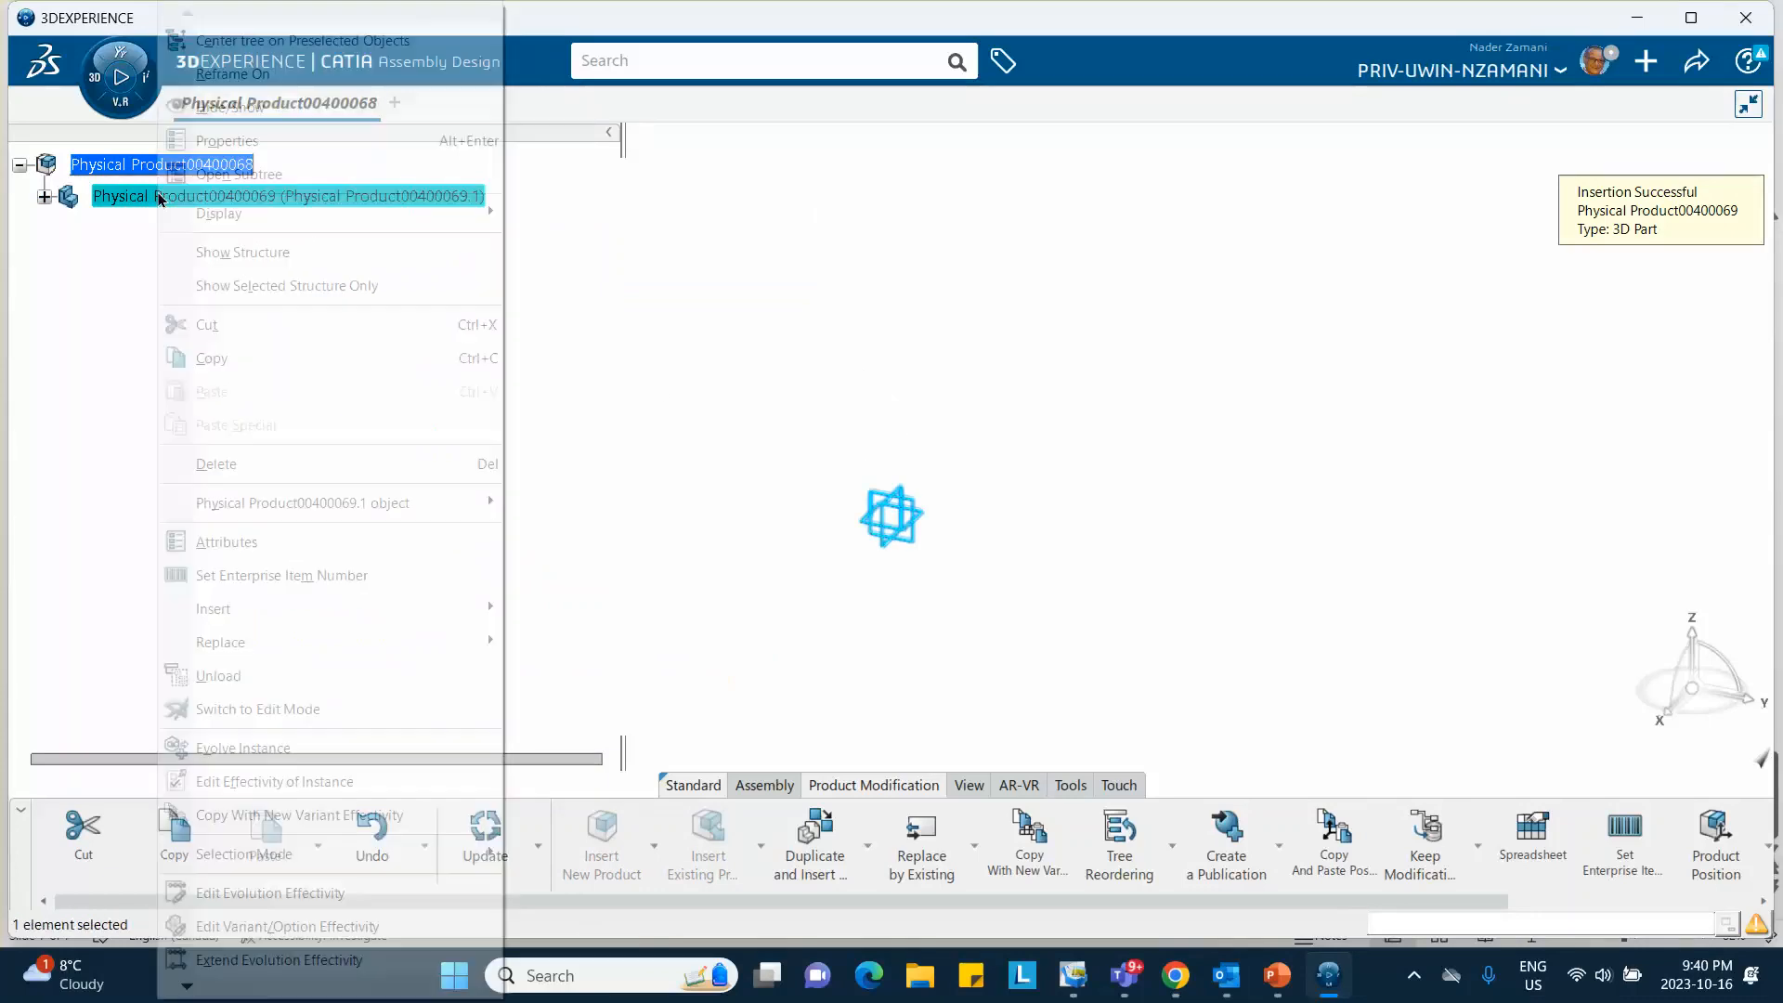
click(591, 540)
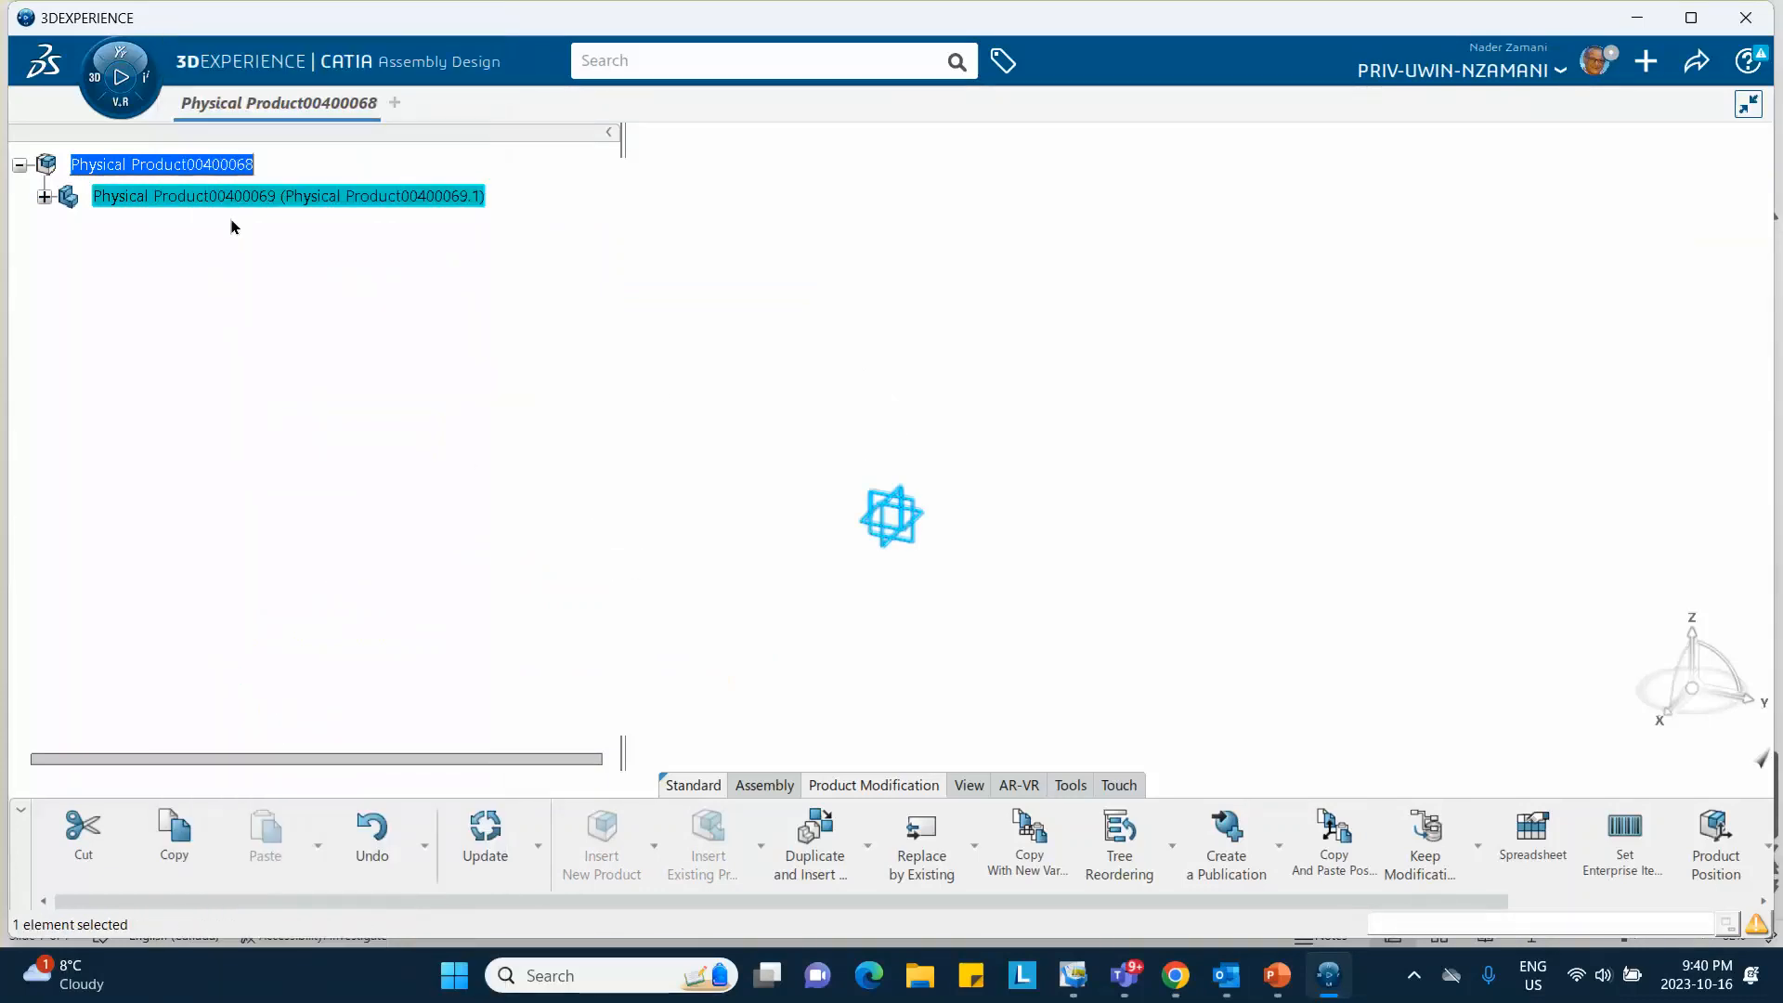
click(446, 251)
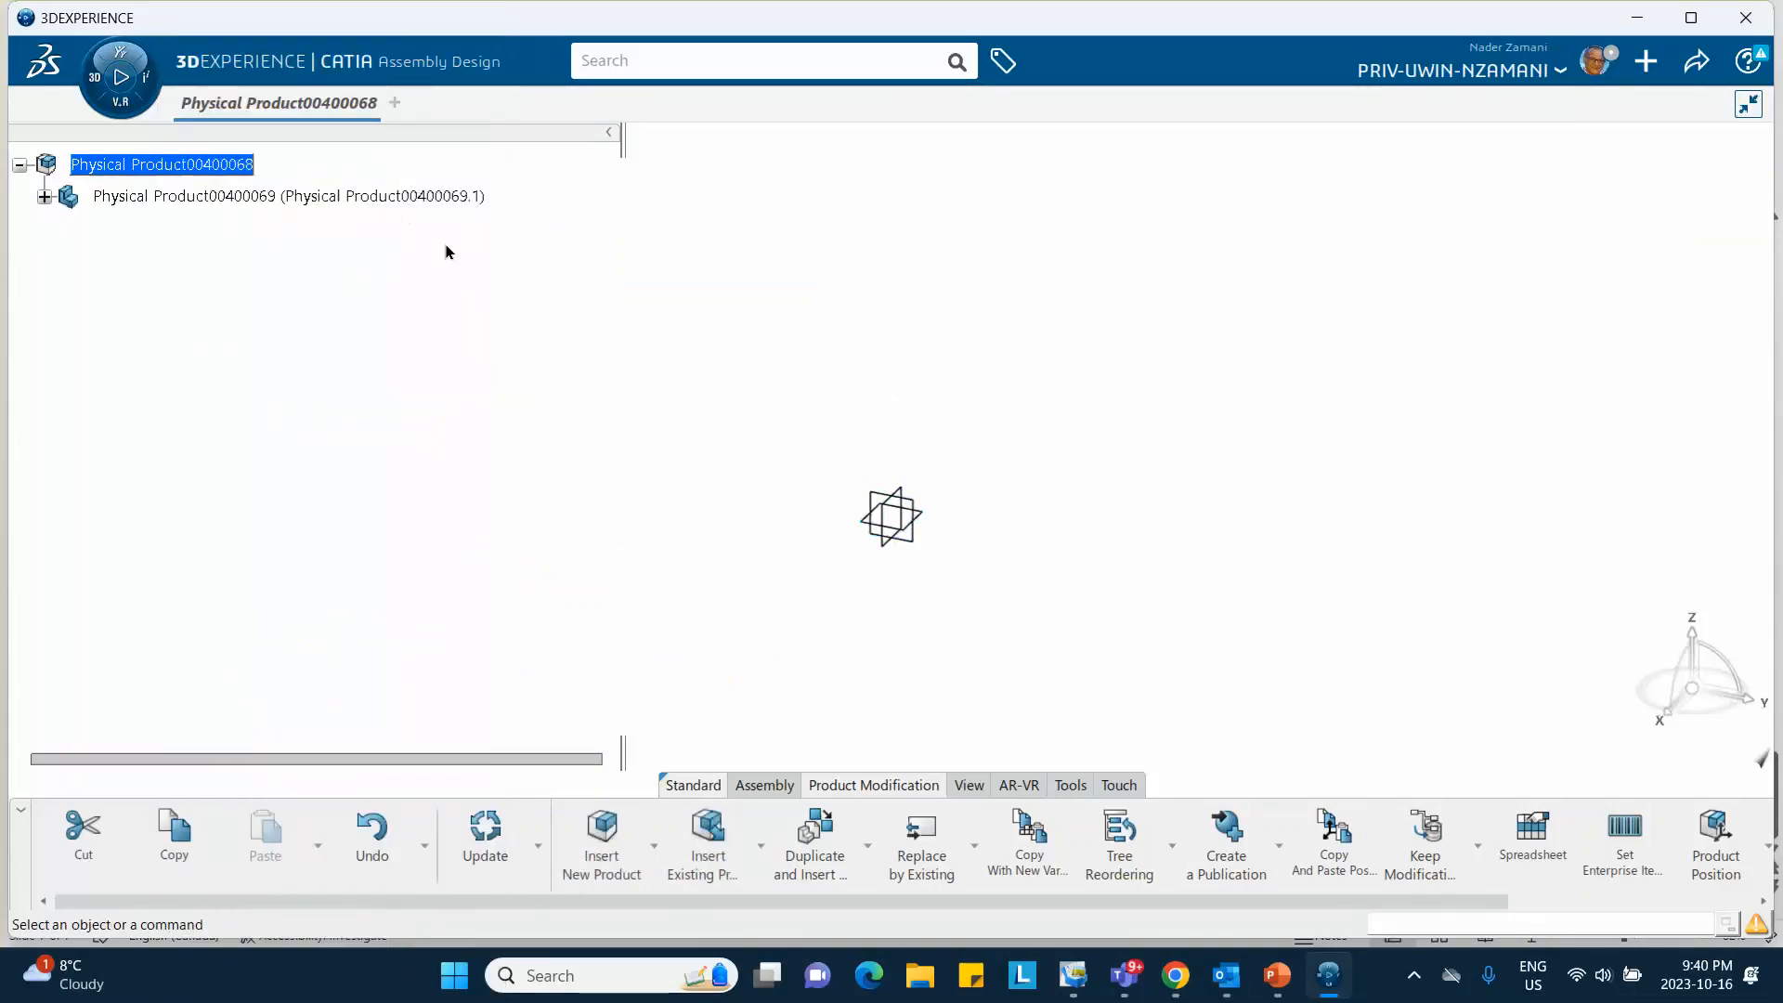
Set both the reference title and the instance title of the inserted 3D part to "big block".
right_click(243, 197)
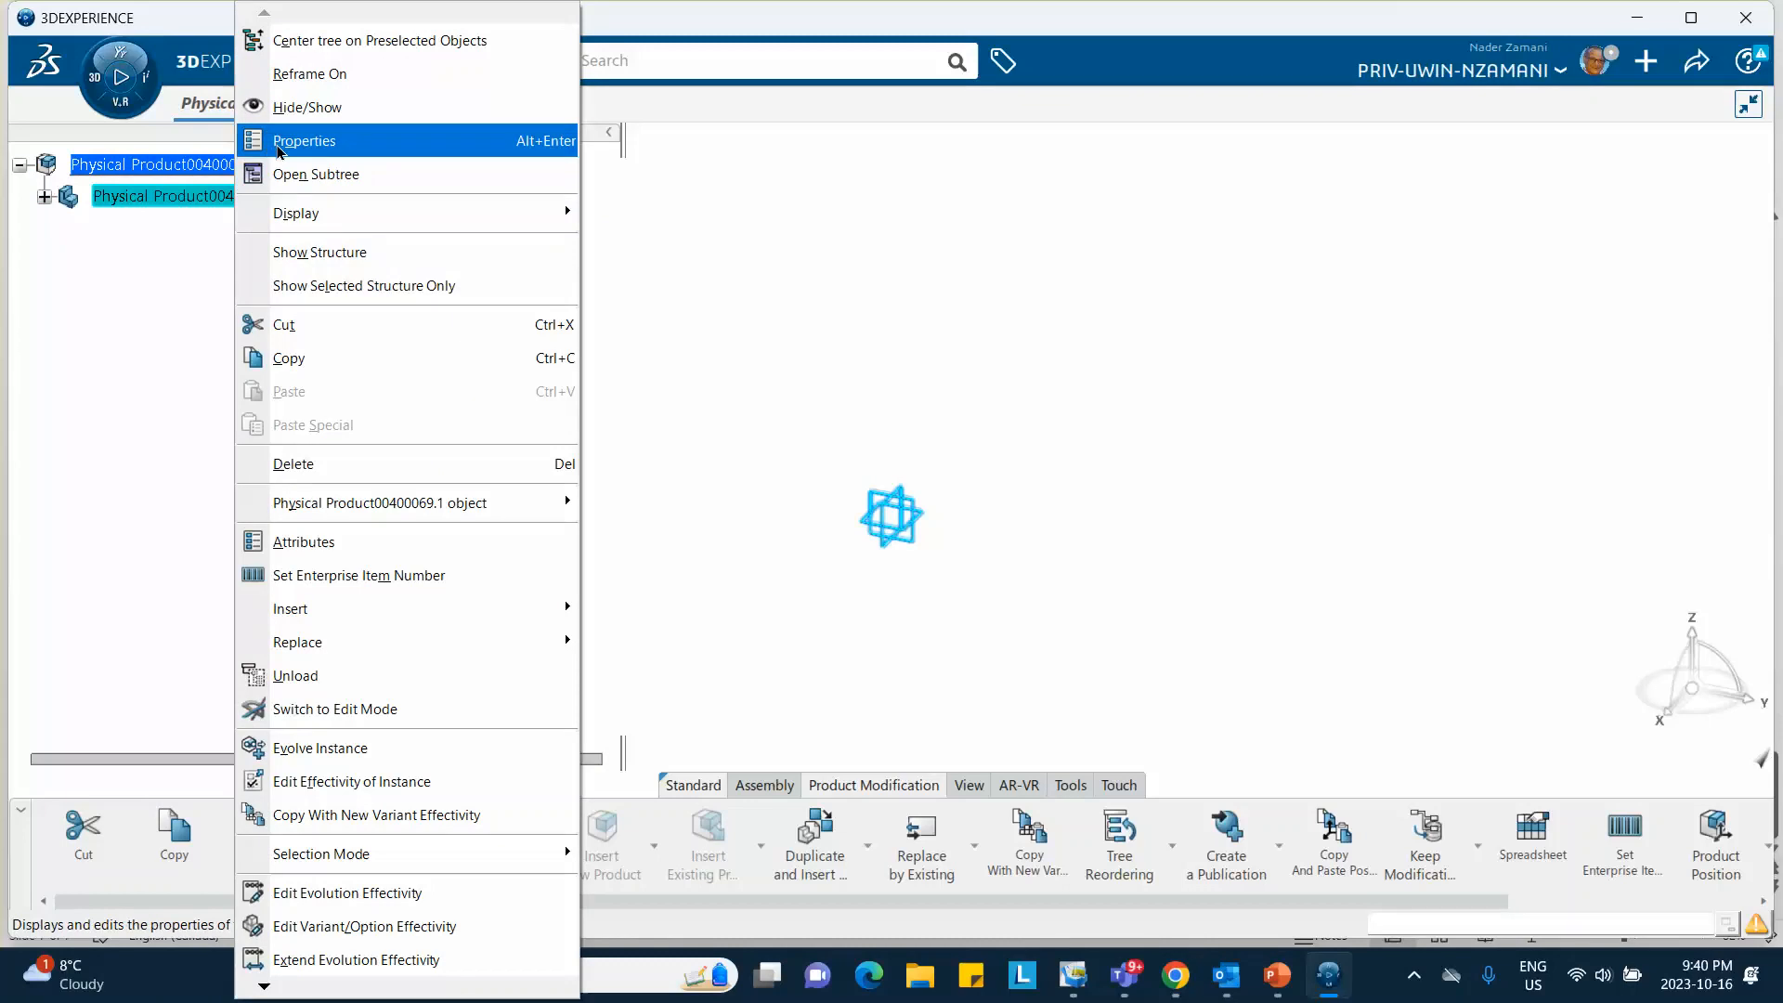
click(757, 217)
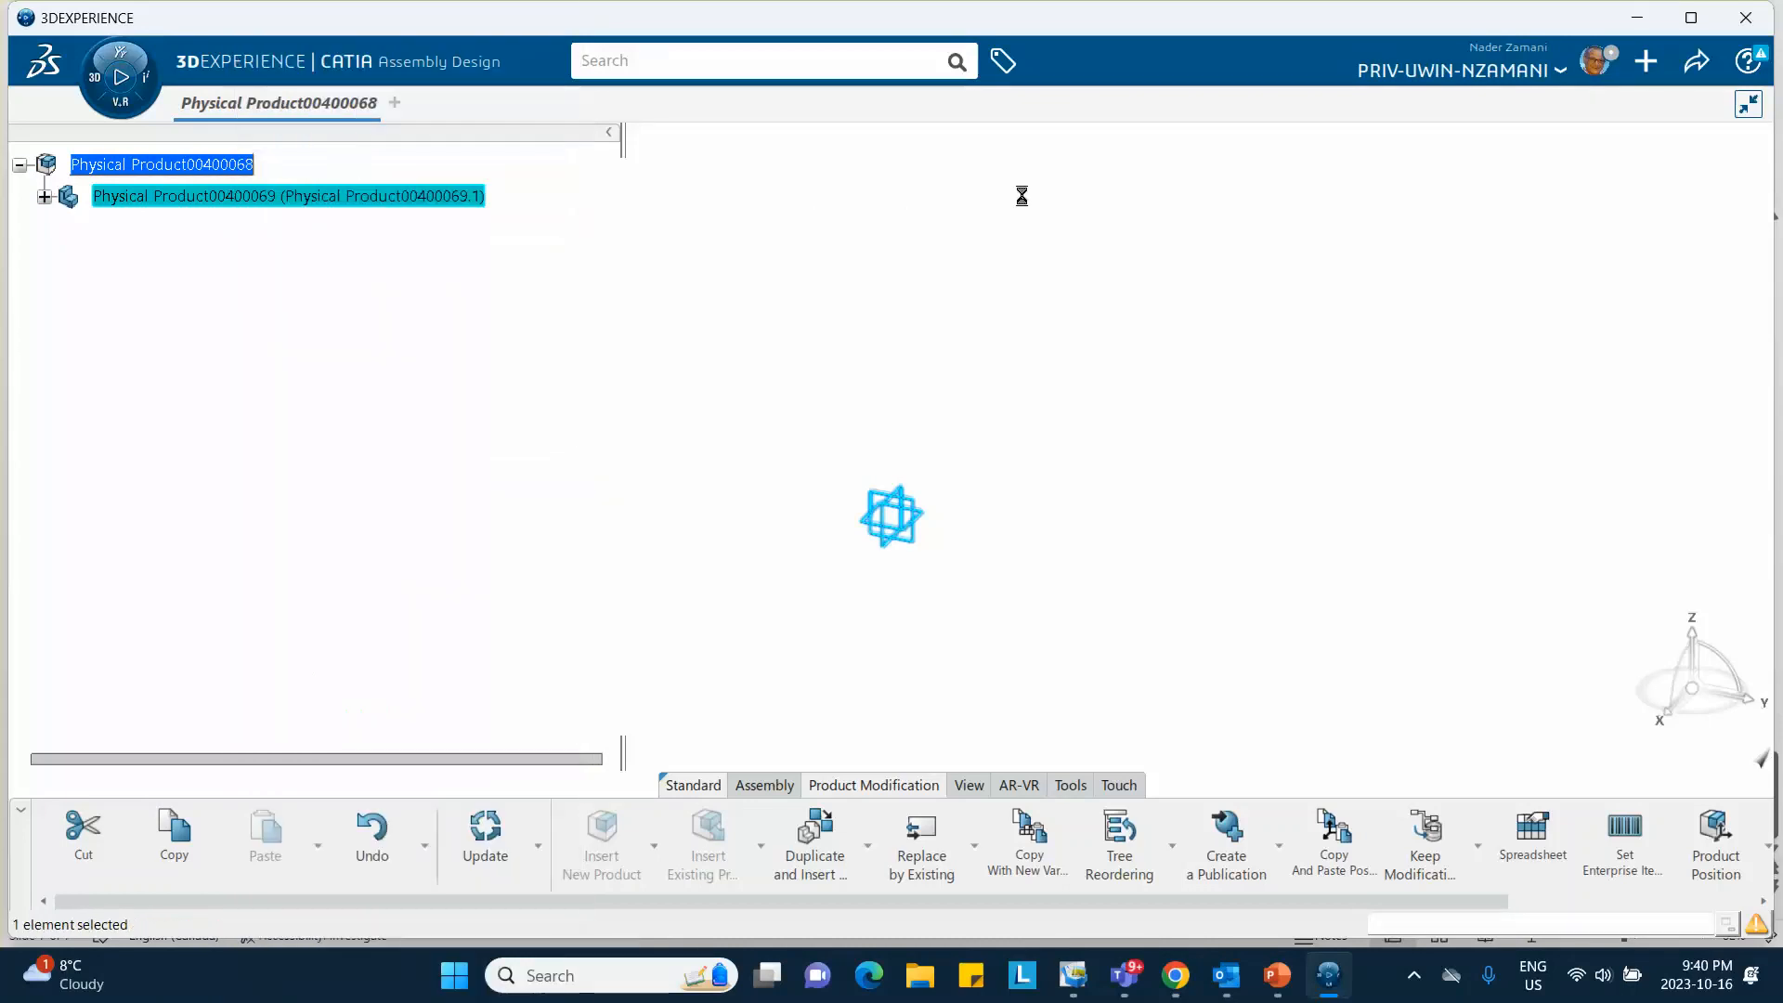
drag(1538, 376, 1365, 379)
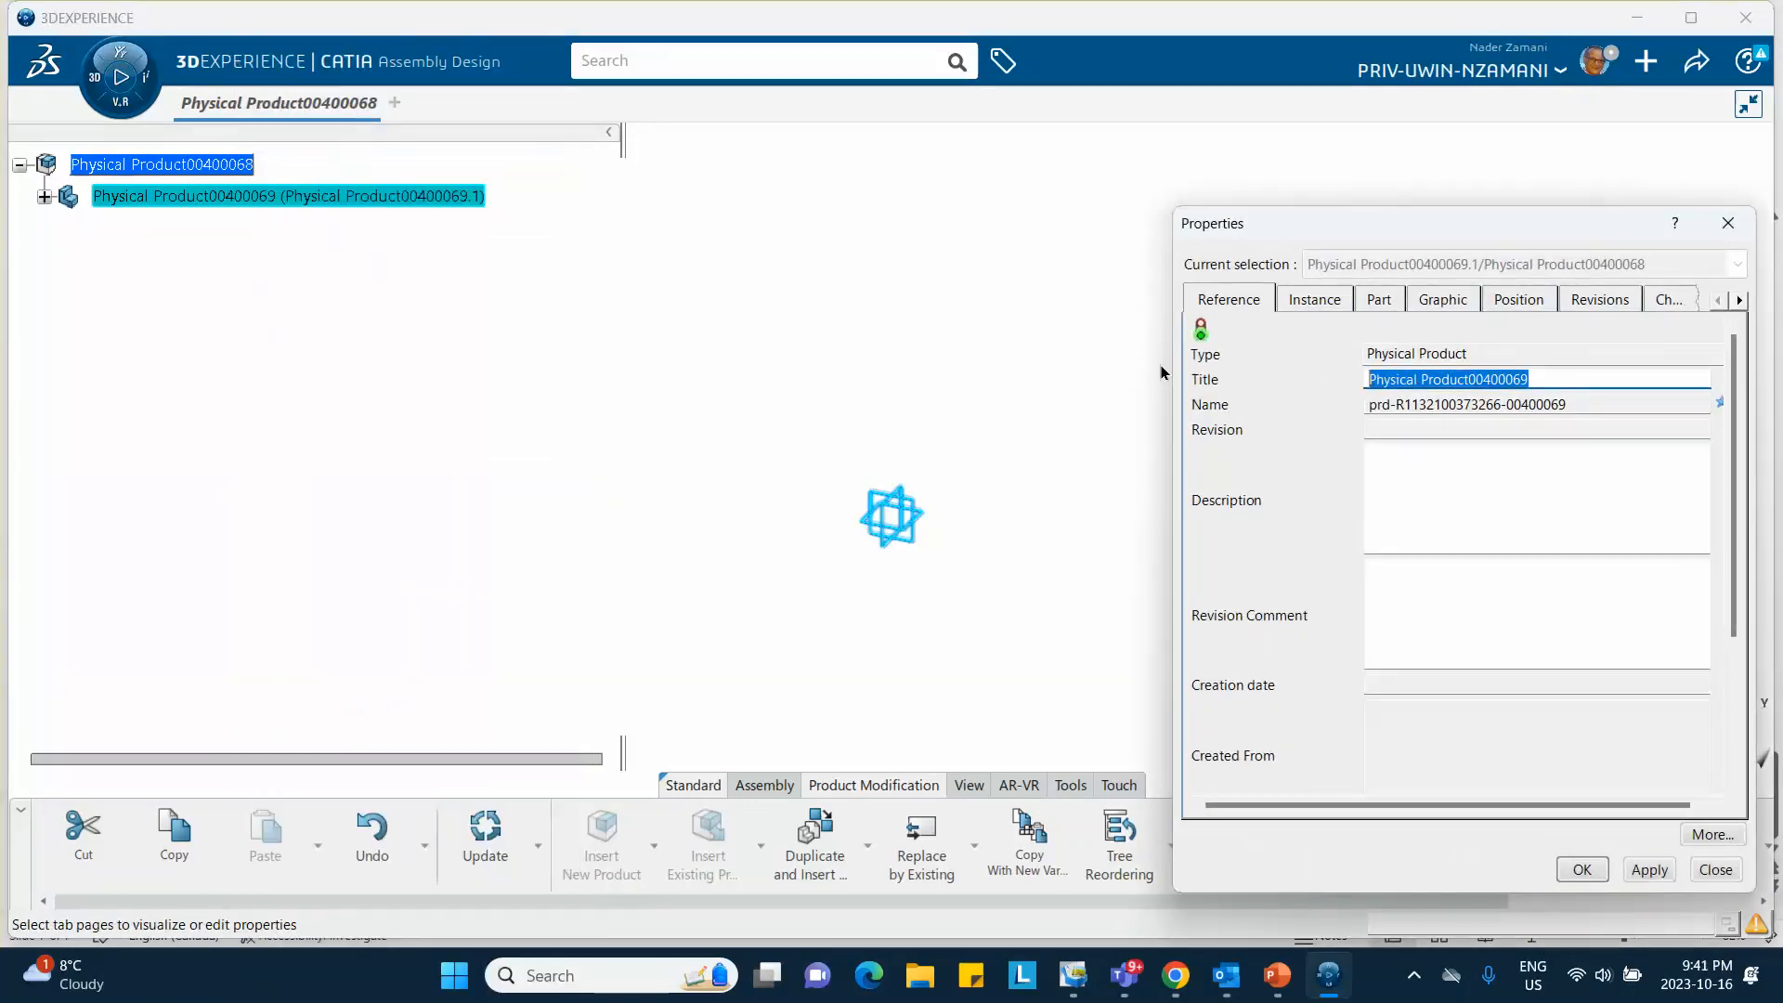
text(big block)
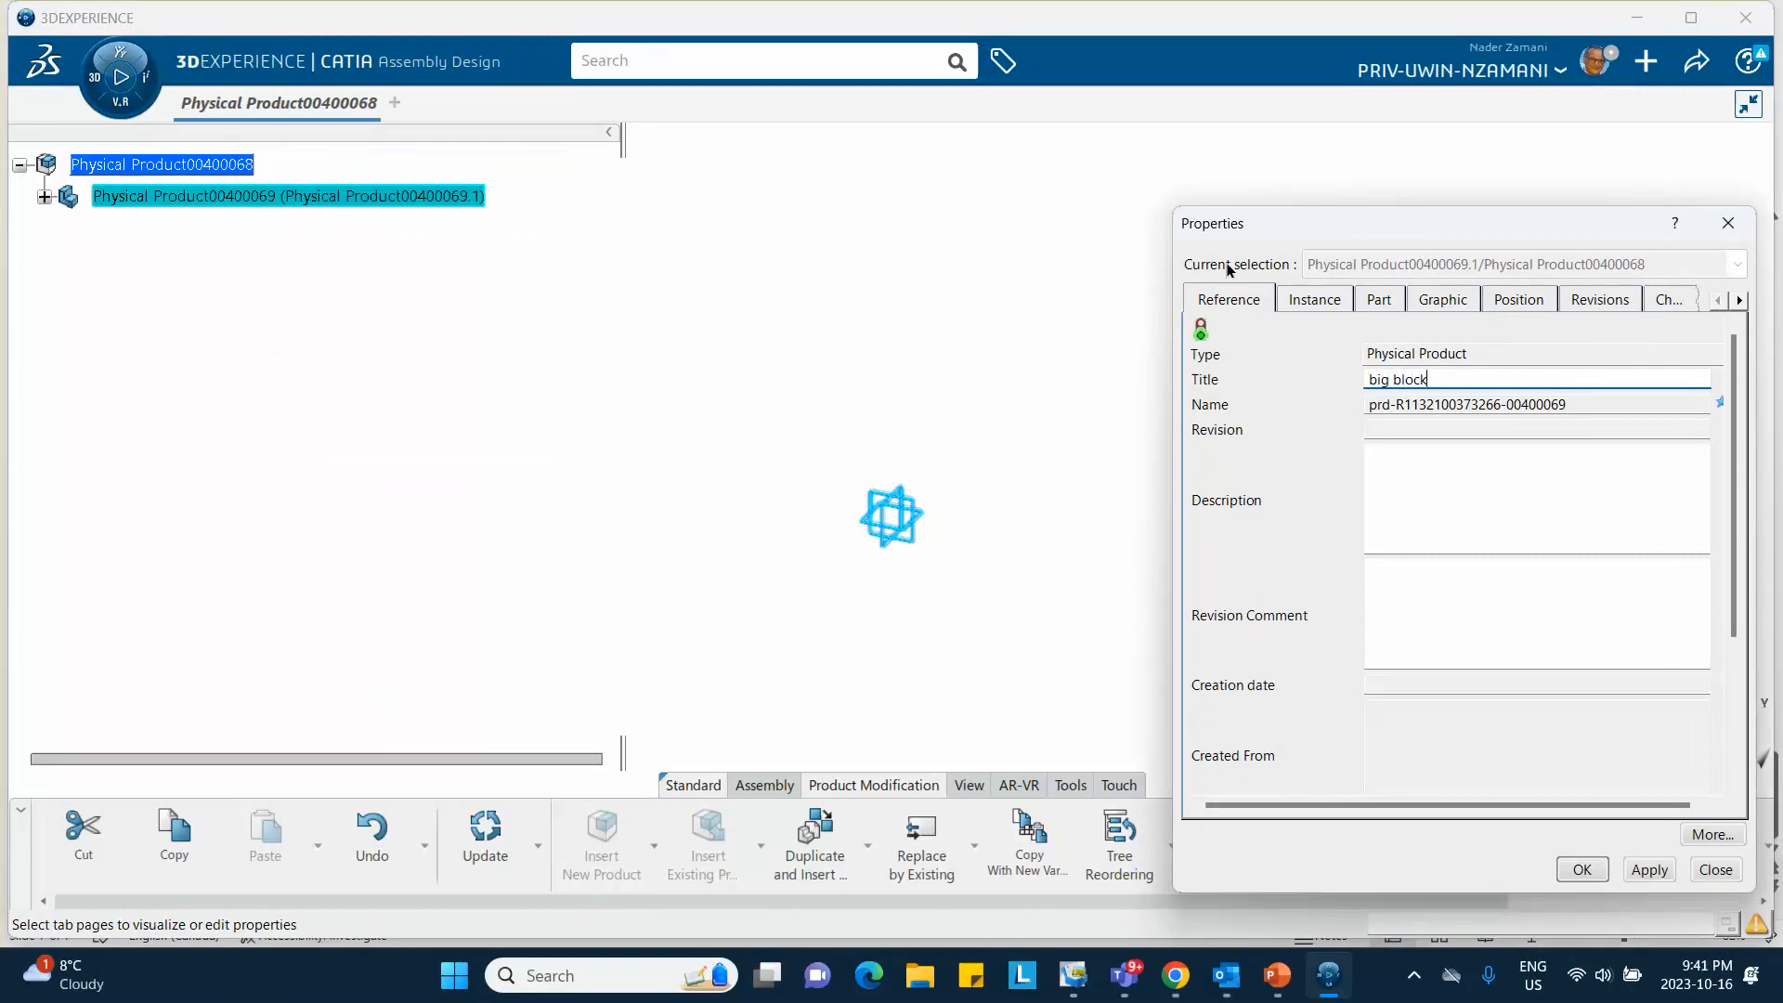
click(1301, 301)
drag(1504, 371, 1315, 377)
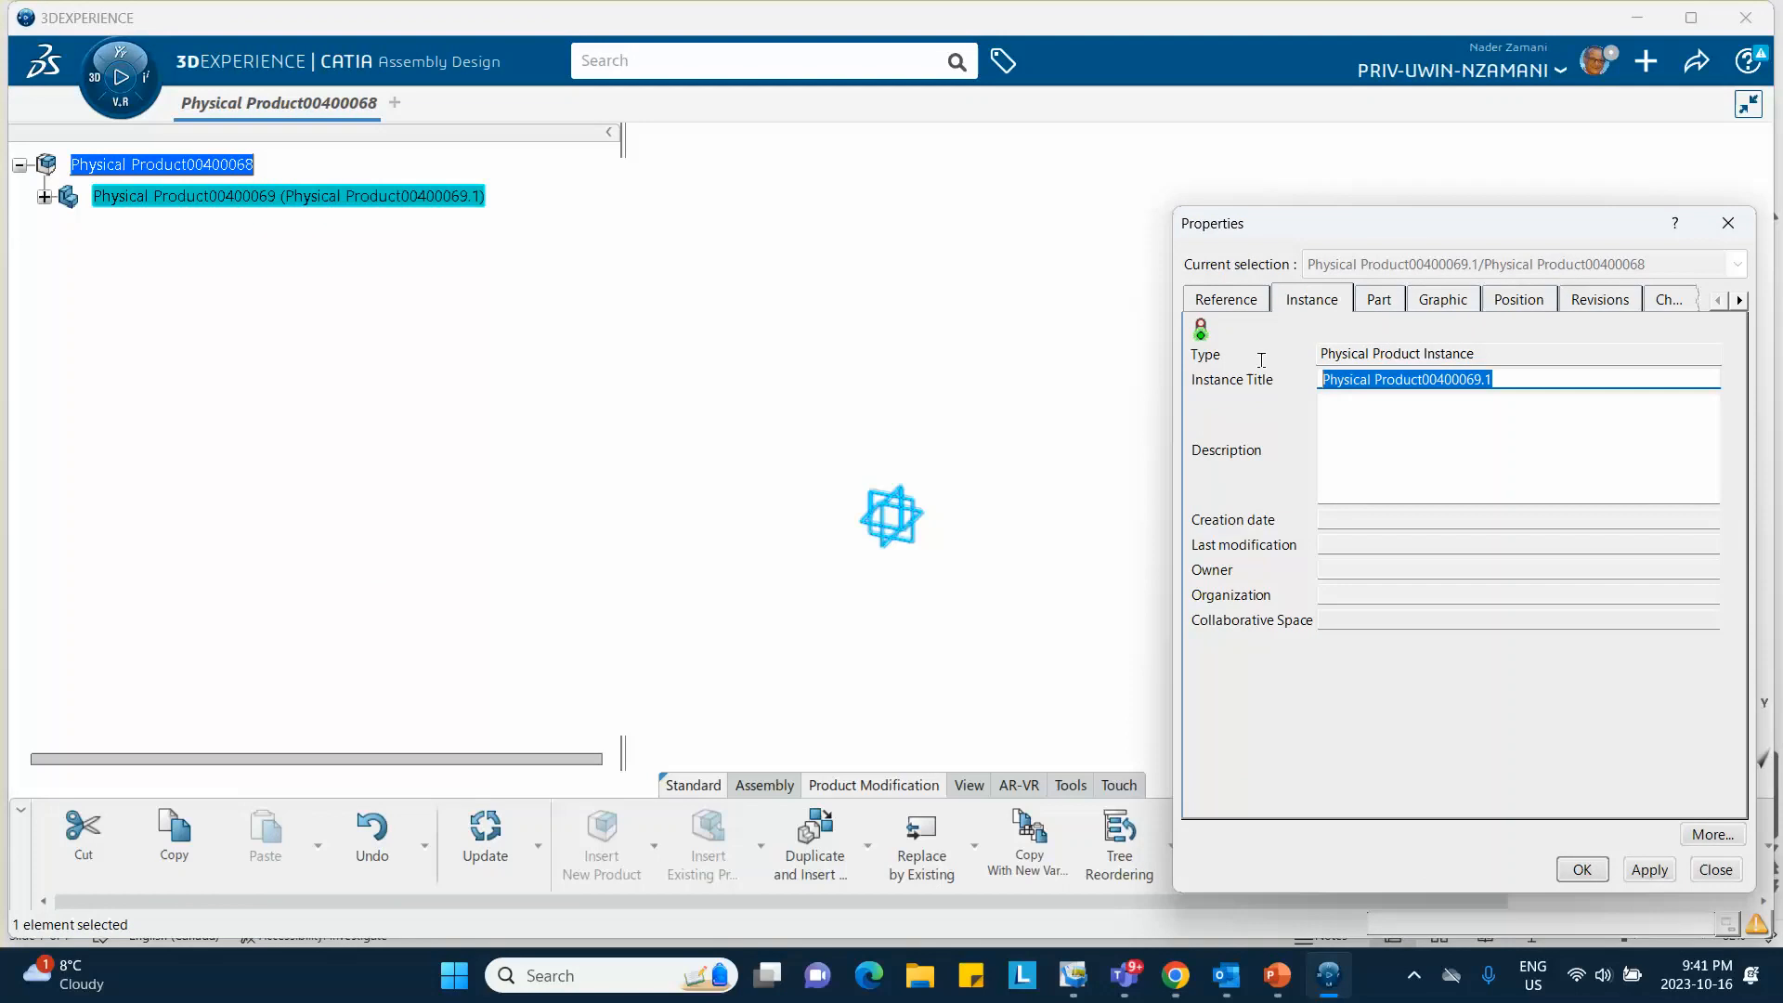
text(big block)
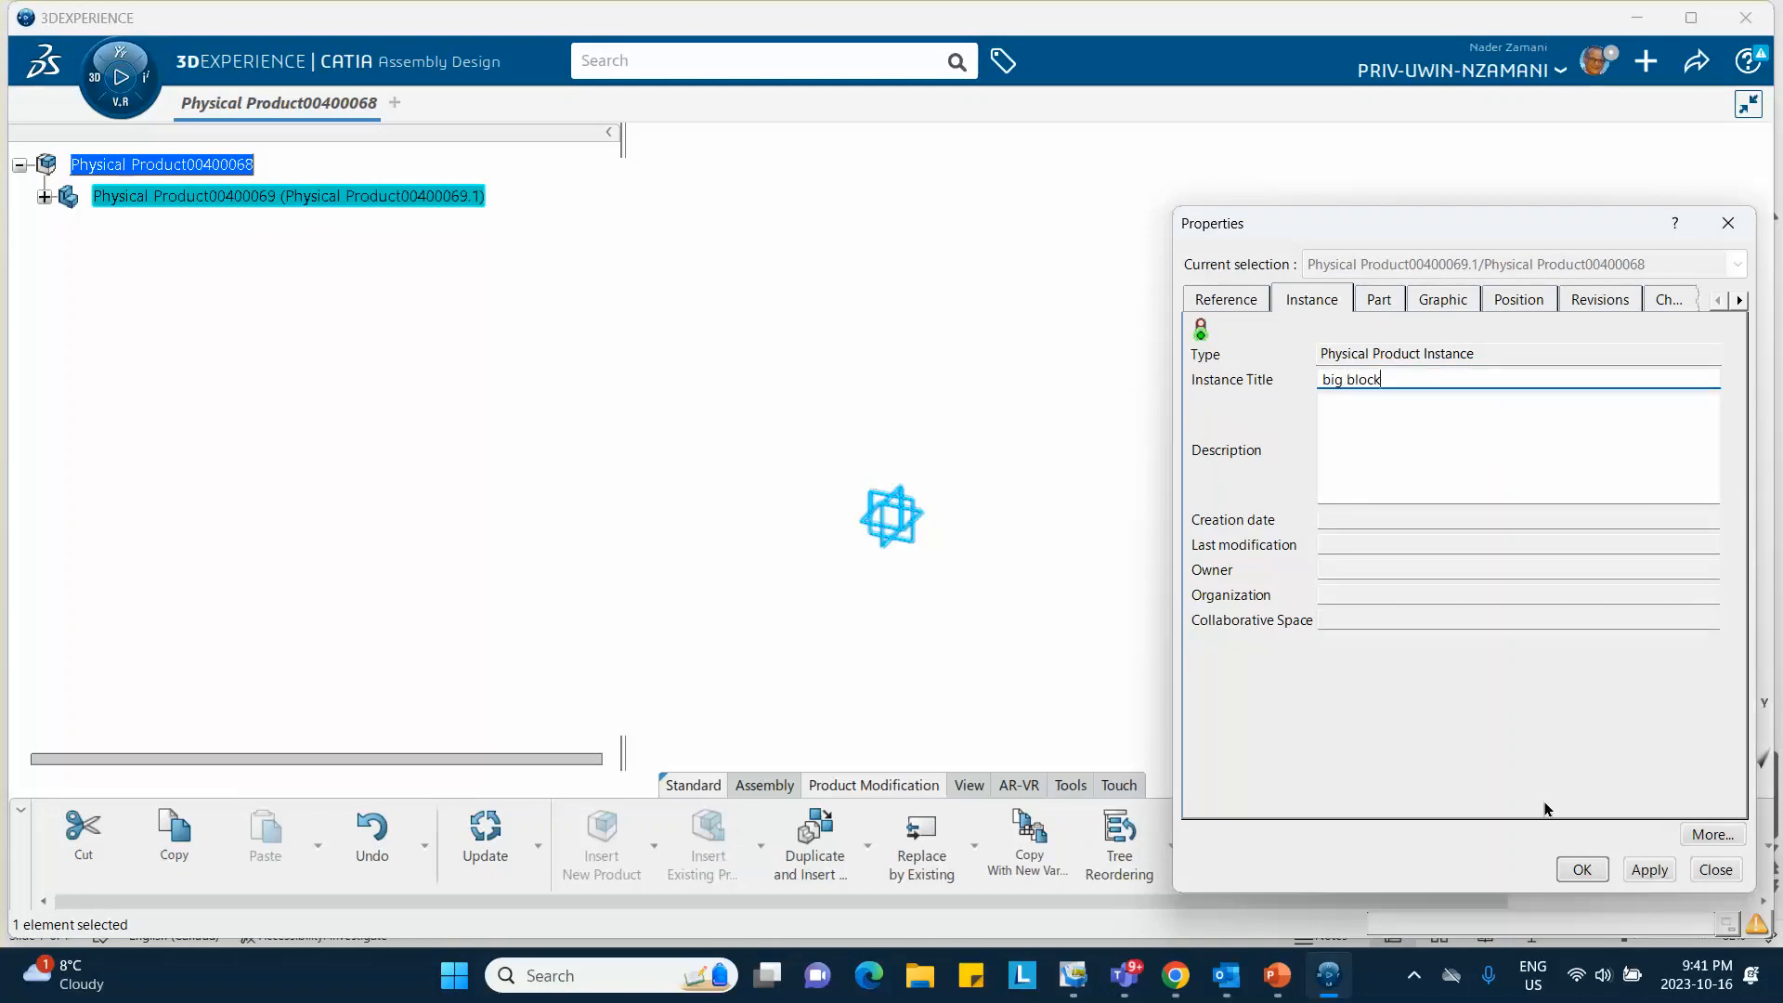
click(1582, 869)
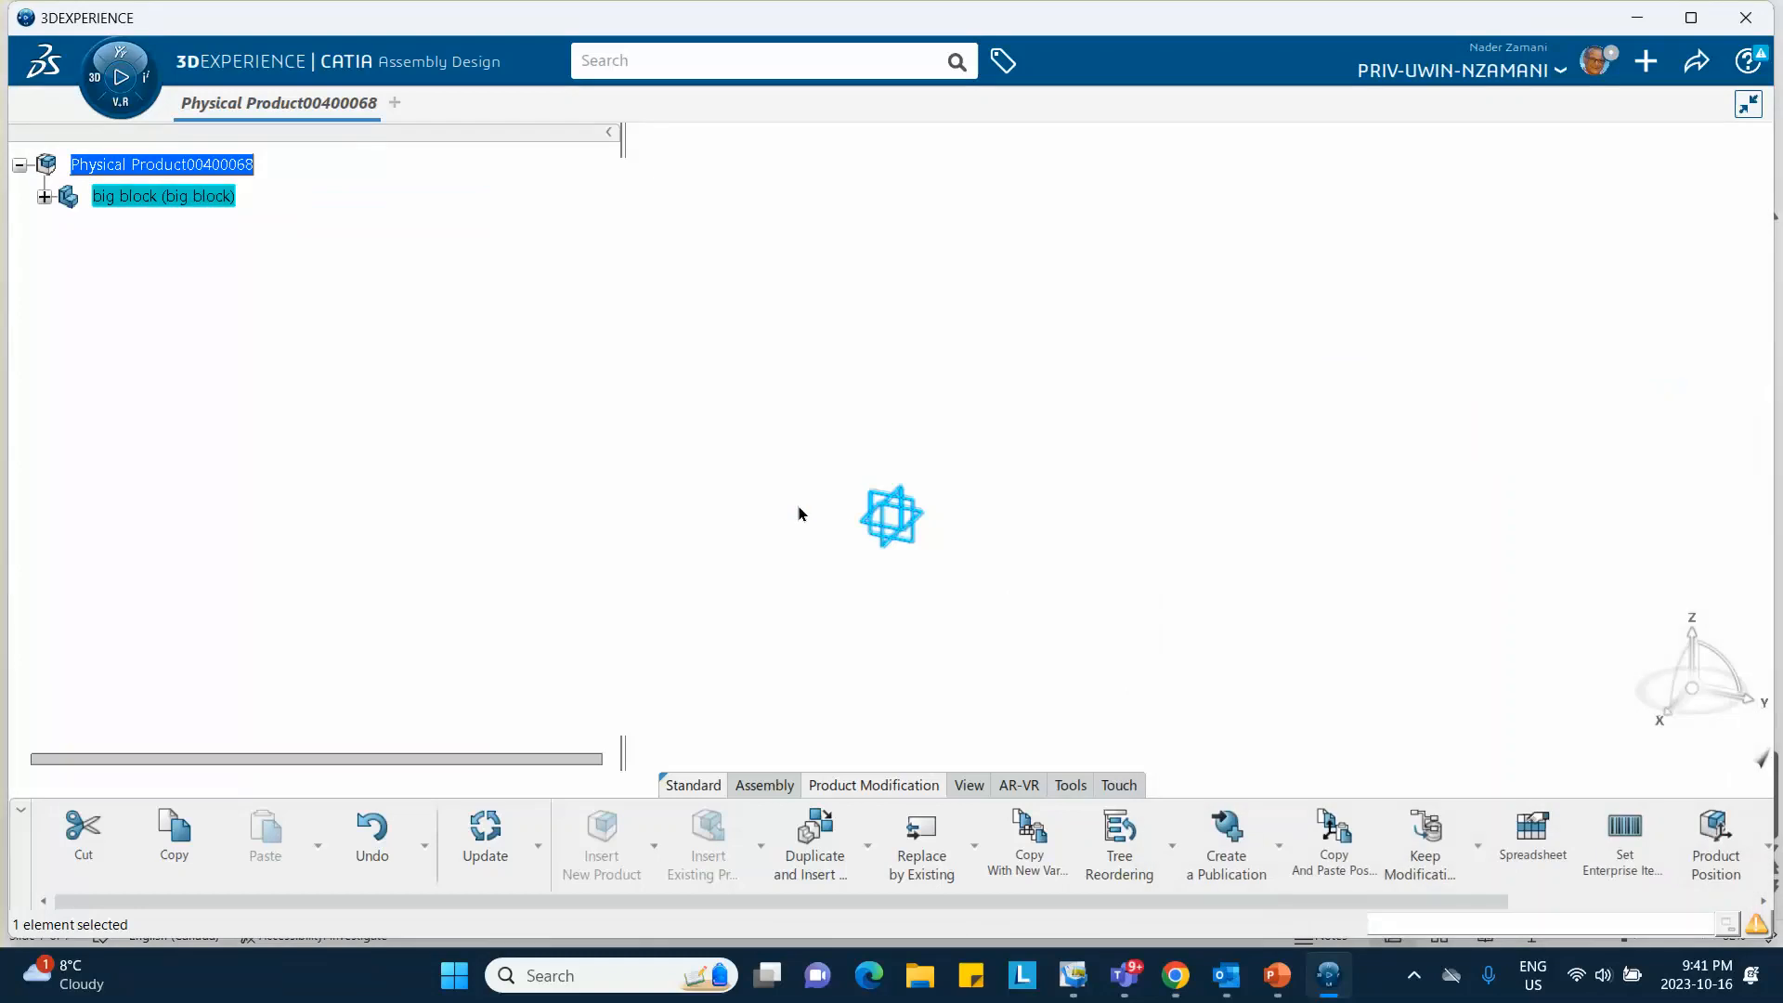
Open the big block's 3D shape for part design and sketch a rectangle about 91 by 100 mm from the origin on its yz plane.
click(44, 197)
double_click(190, 228)
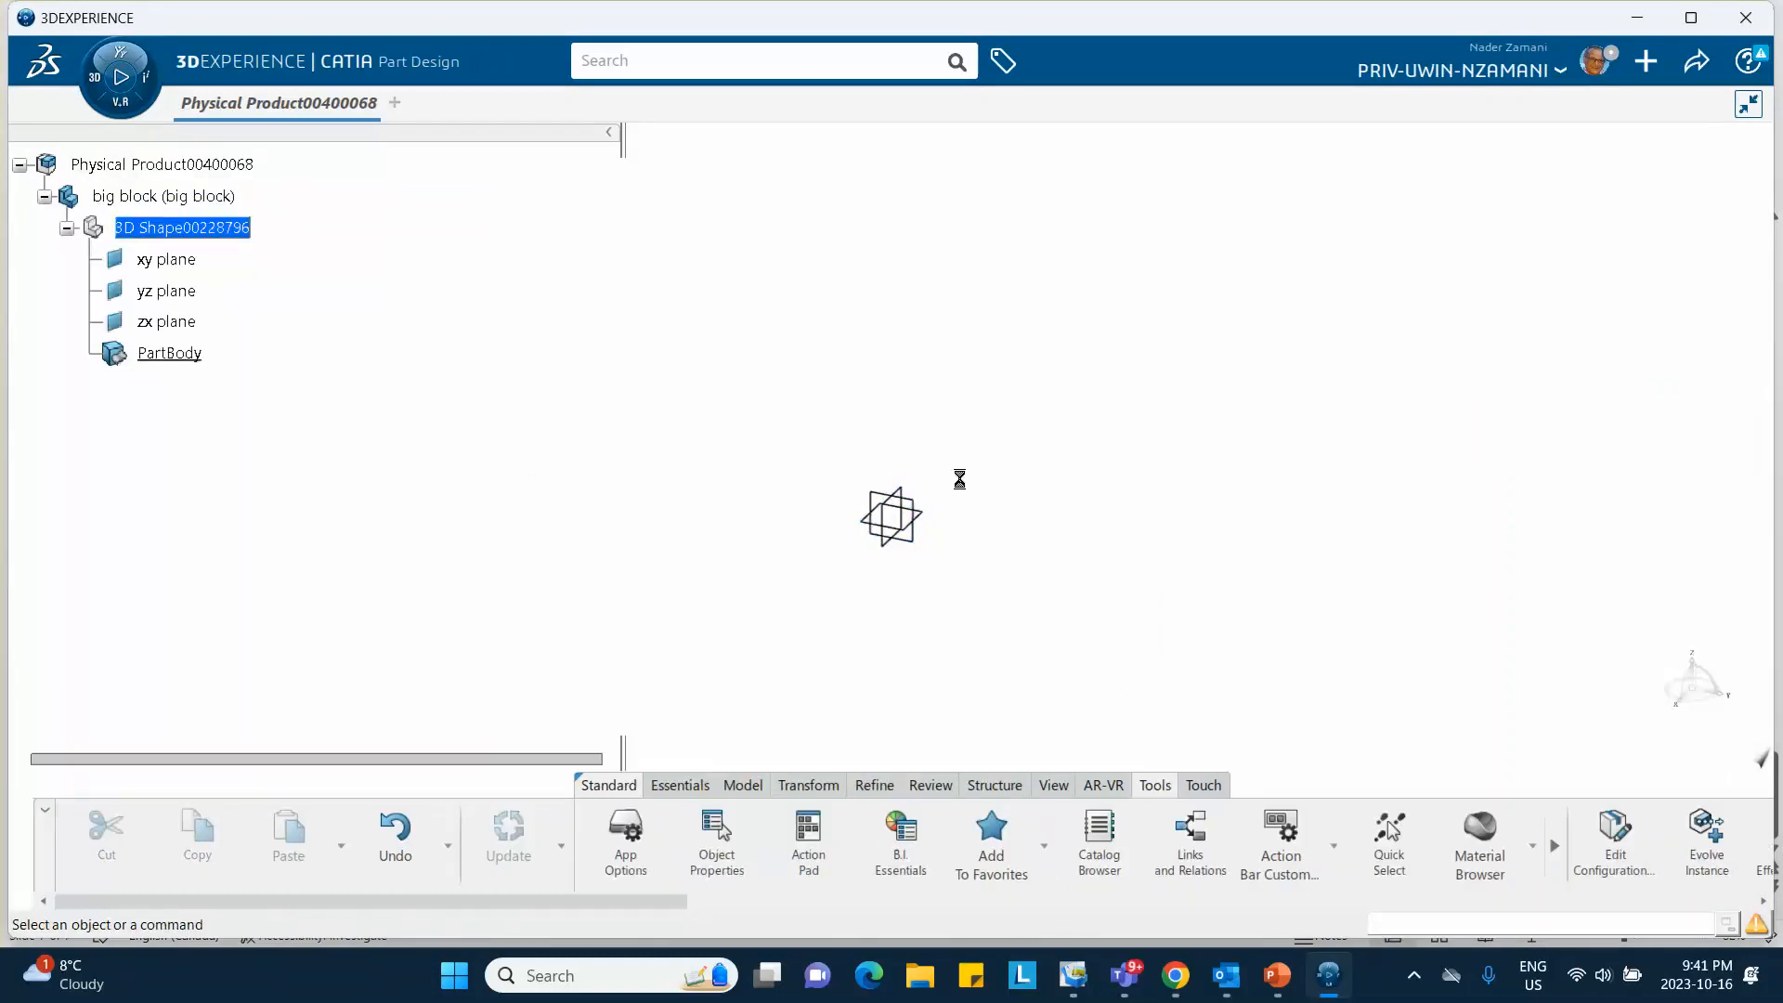
mouse_move(927, 509)
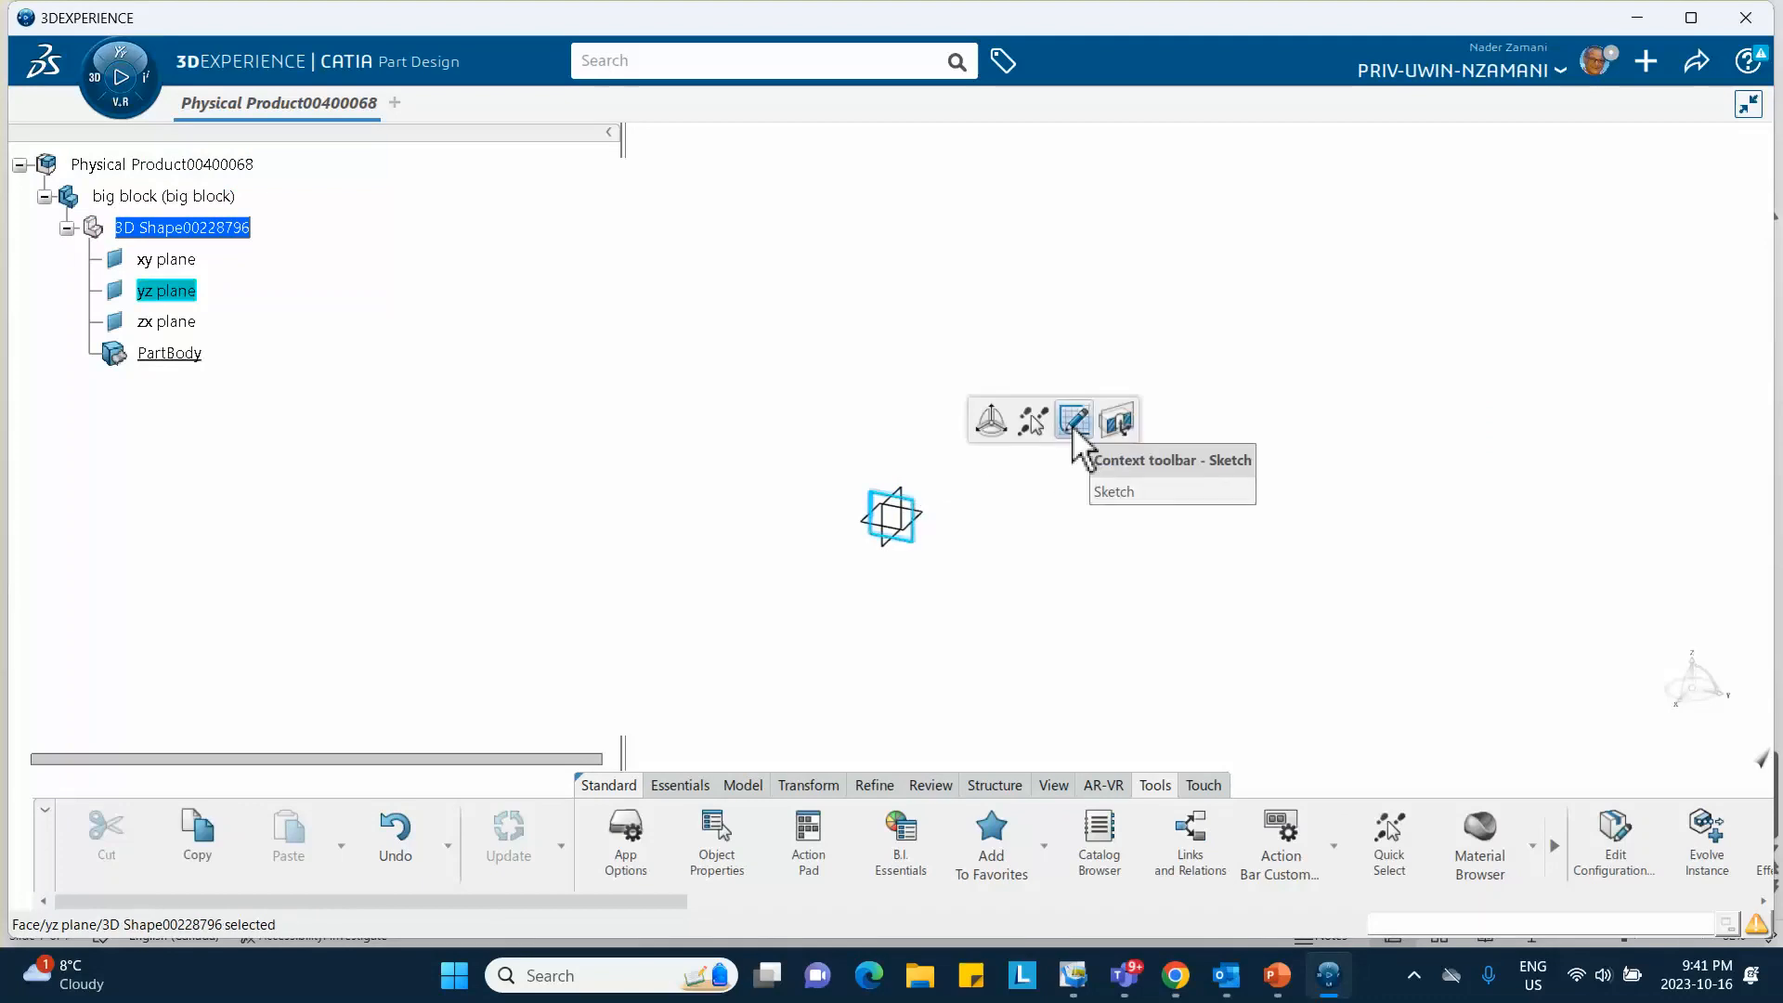
click(1074, 421)
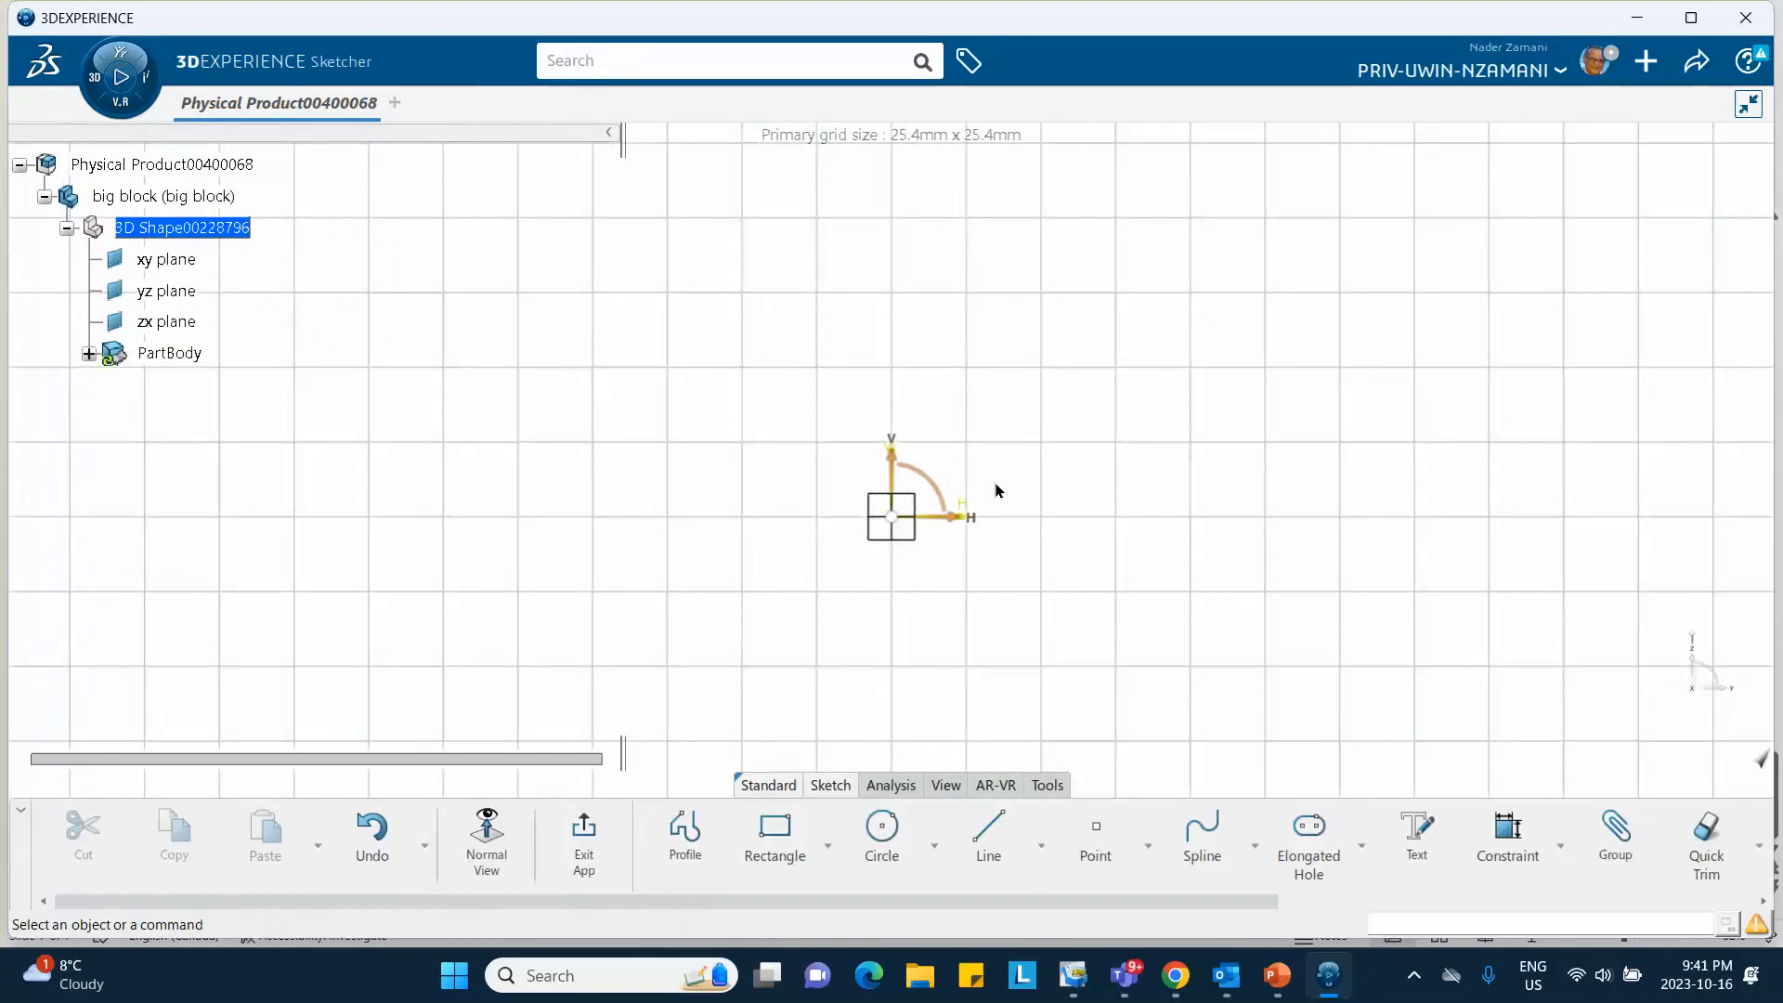
click(787, 849)
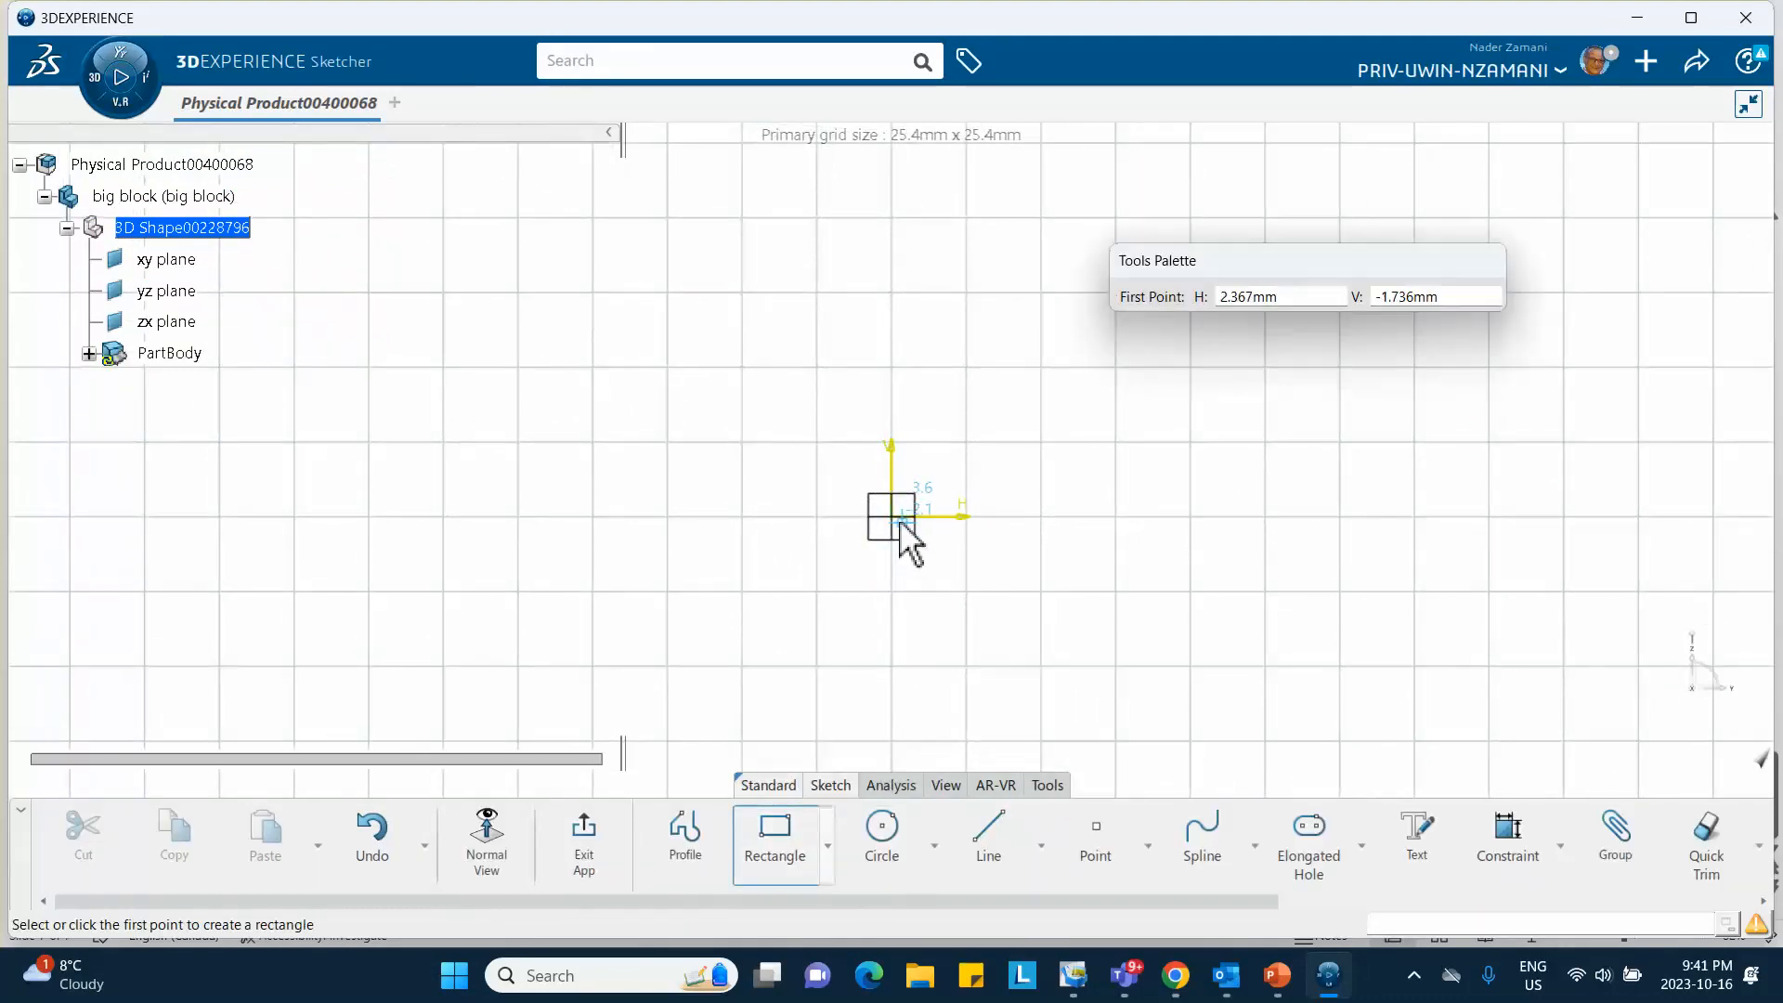
click(893, 516)
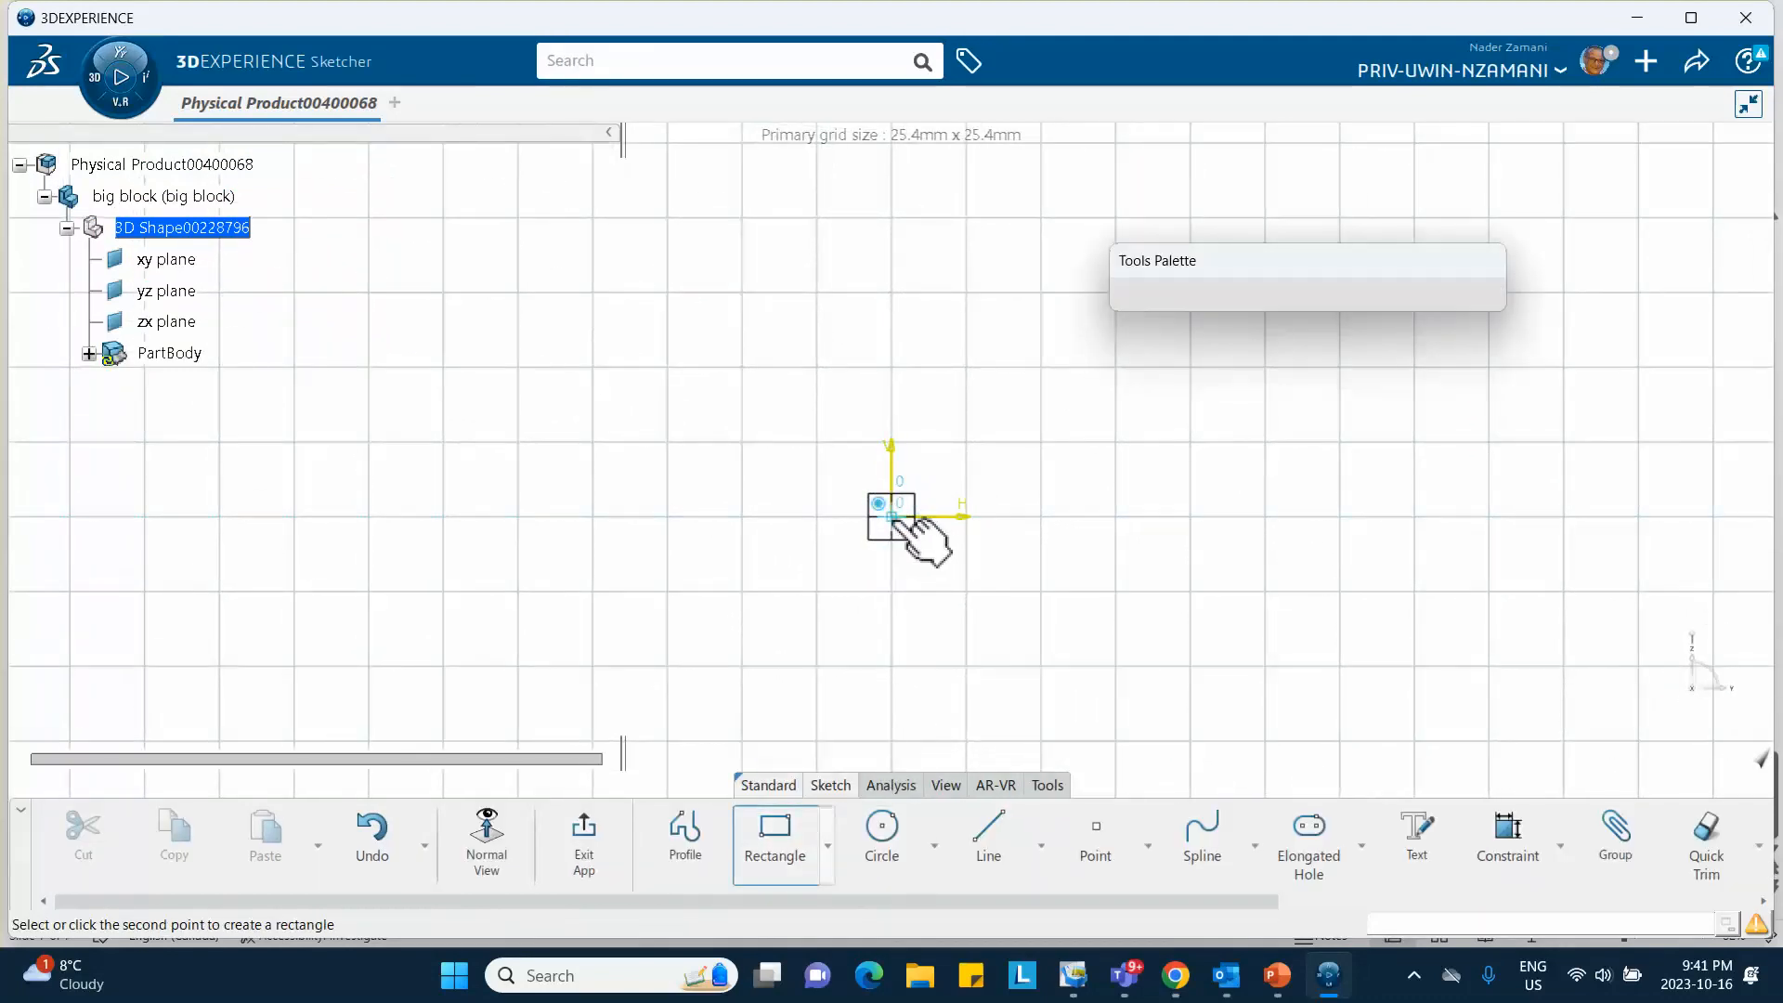
click(1161, 224)
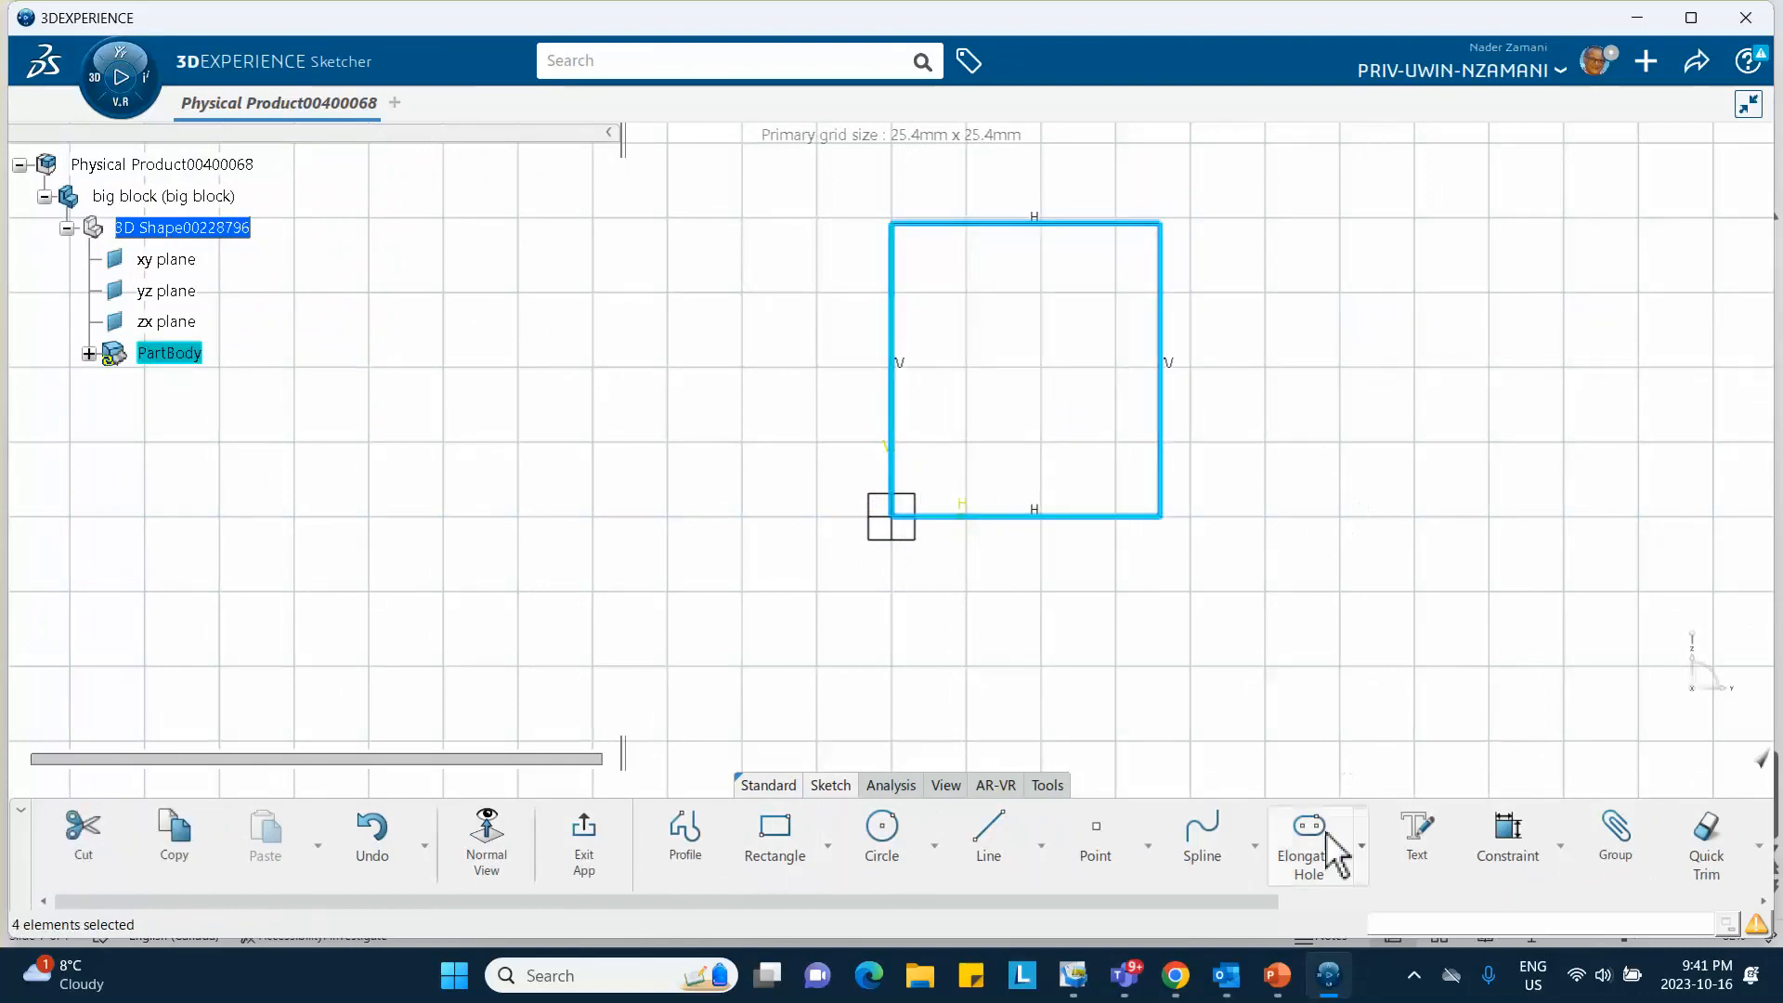
Constrain the rectangle to 30 mm high and 20 mm wide, and exit the sketch.
click(1504, 865)
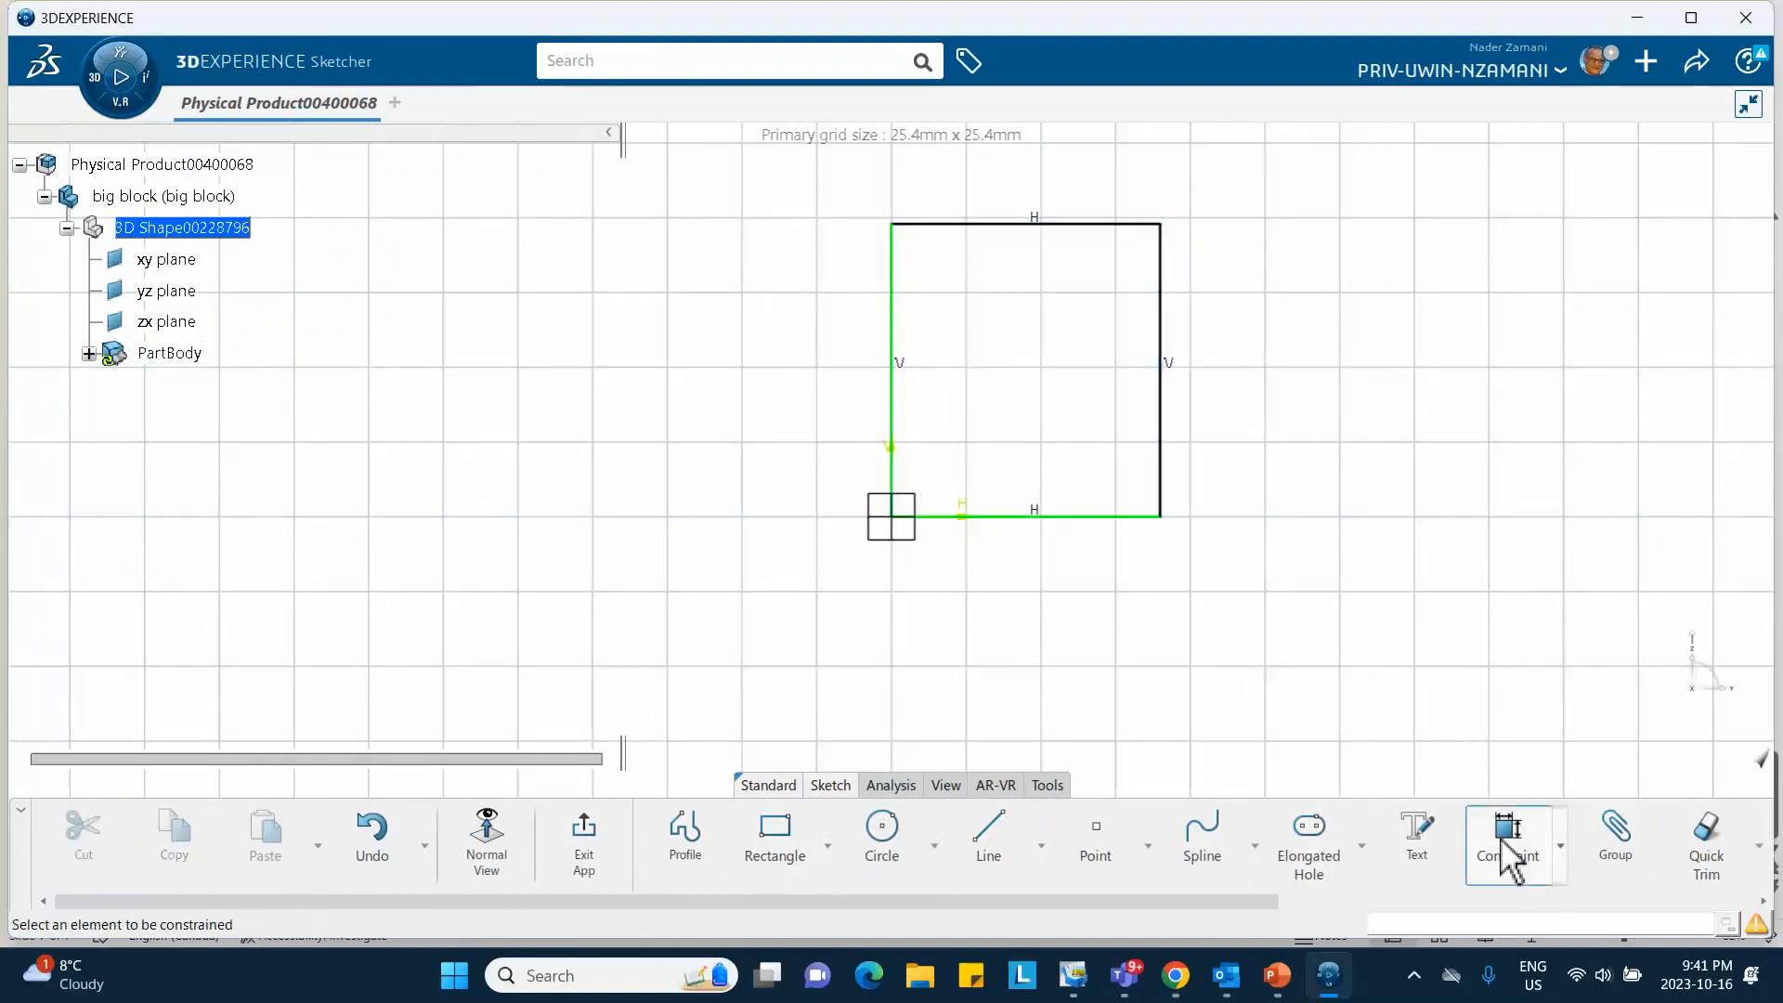
click(891, 411)
click(838, 416)
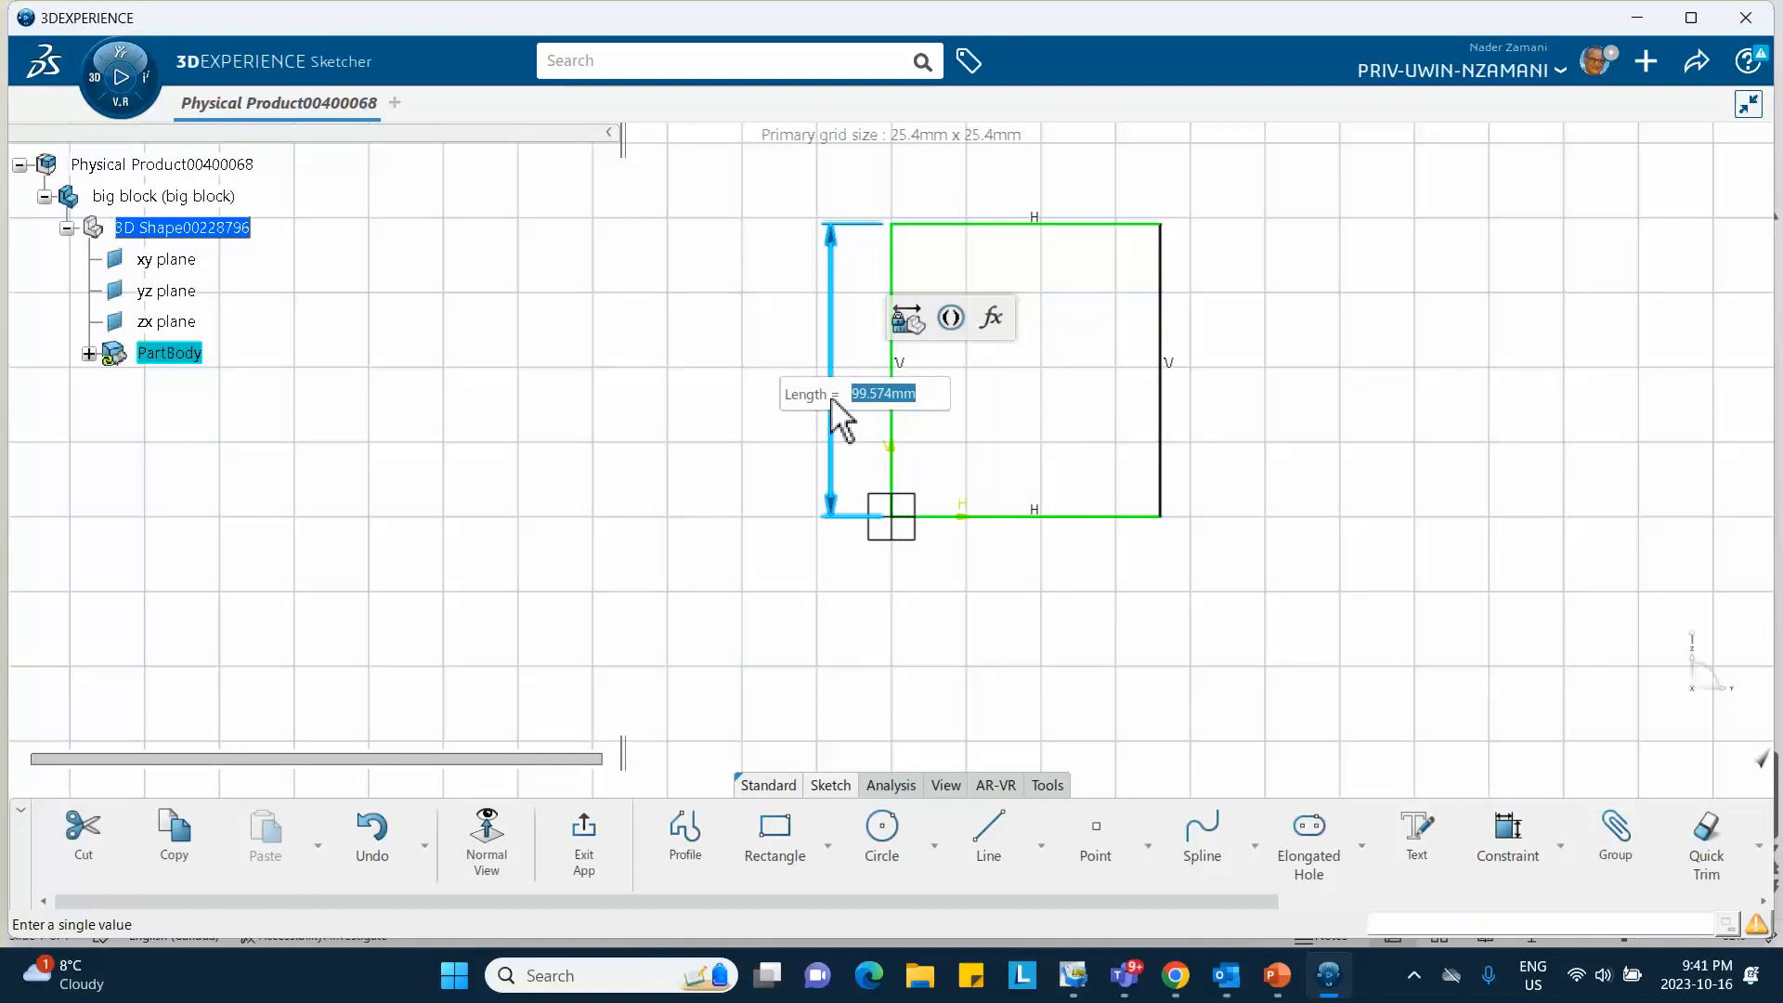
text(30)
key(Return)
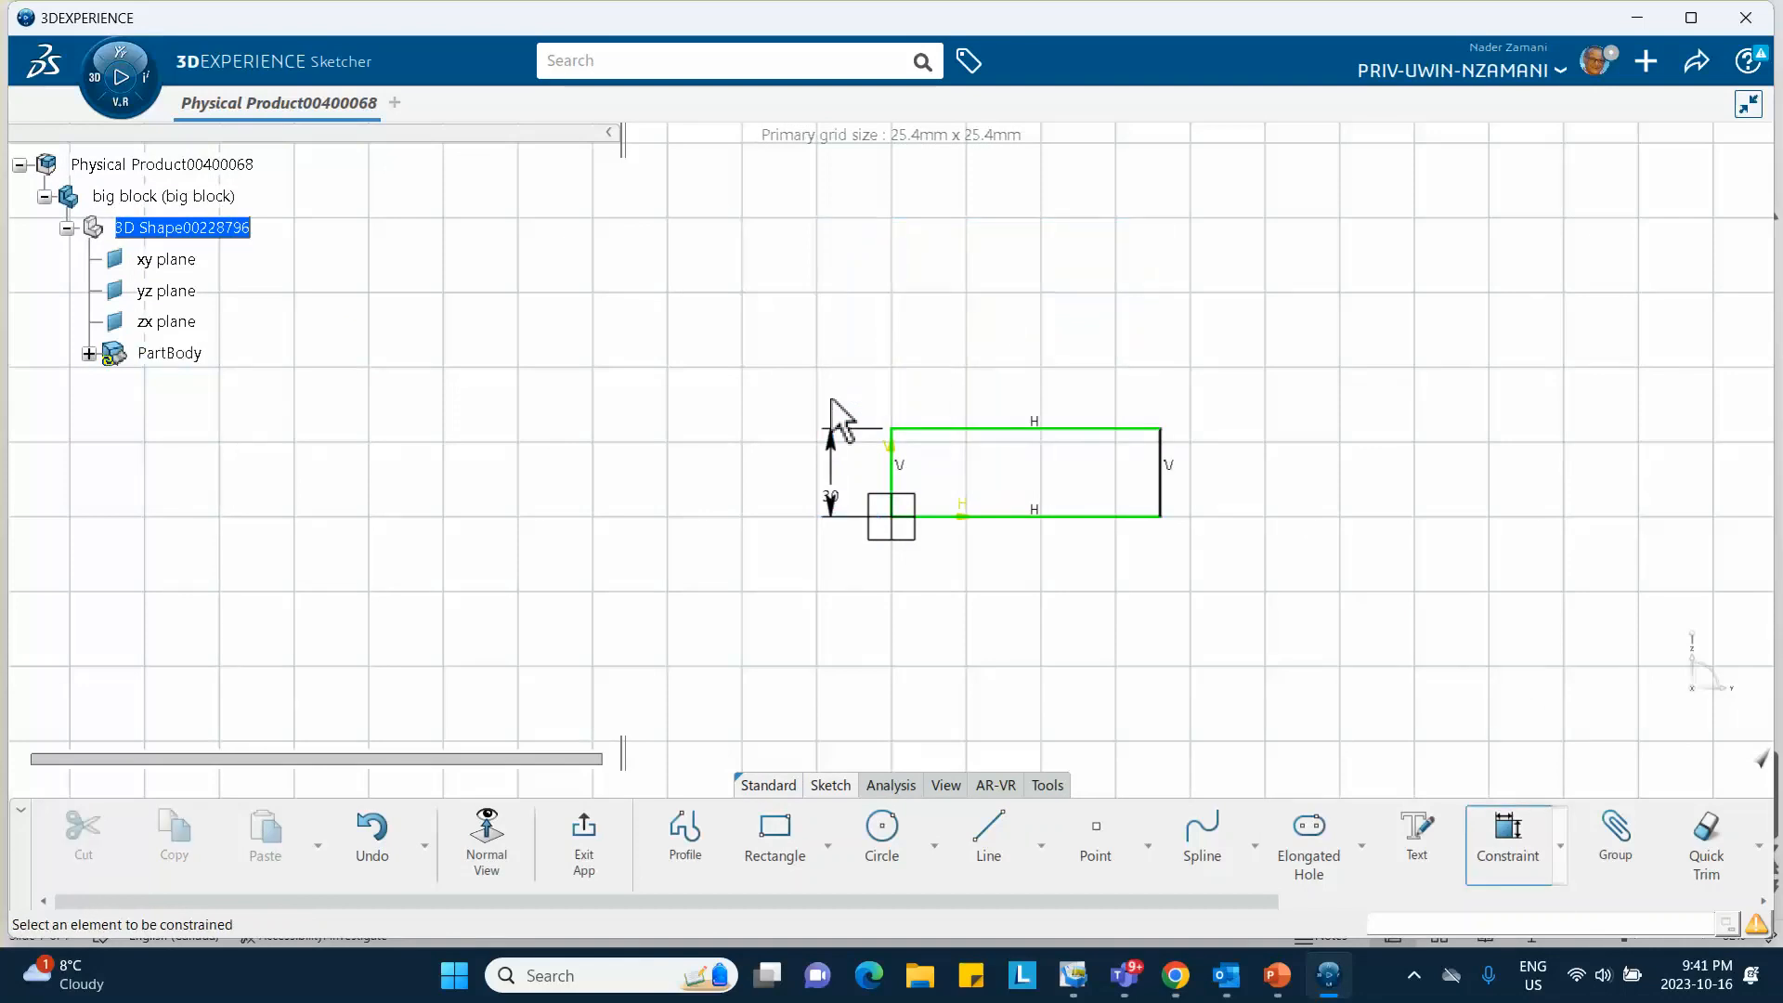
click(1011, 432)
click(1003, 327)
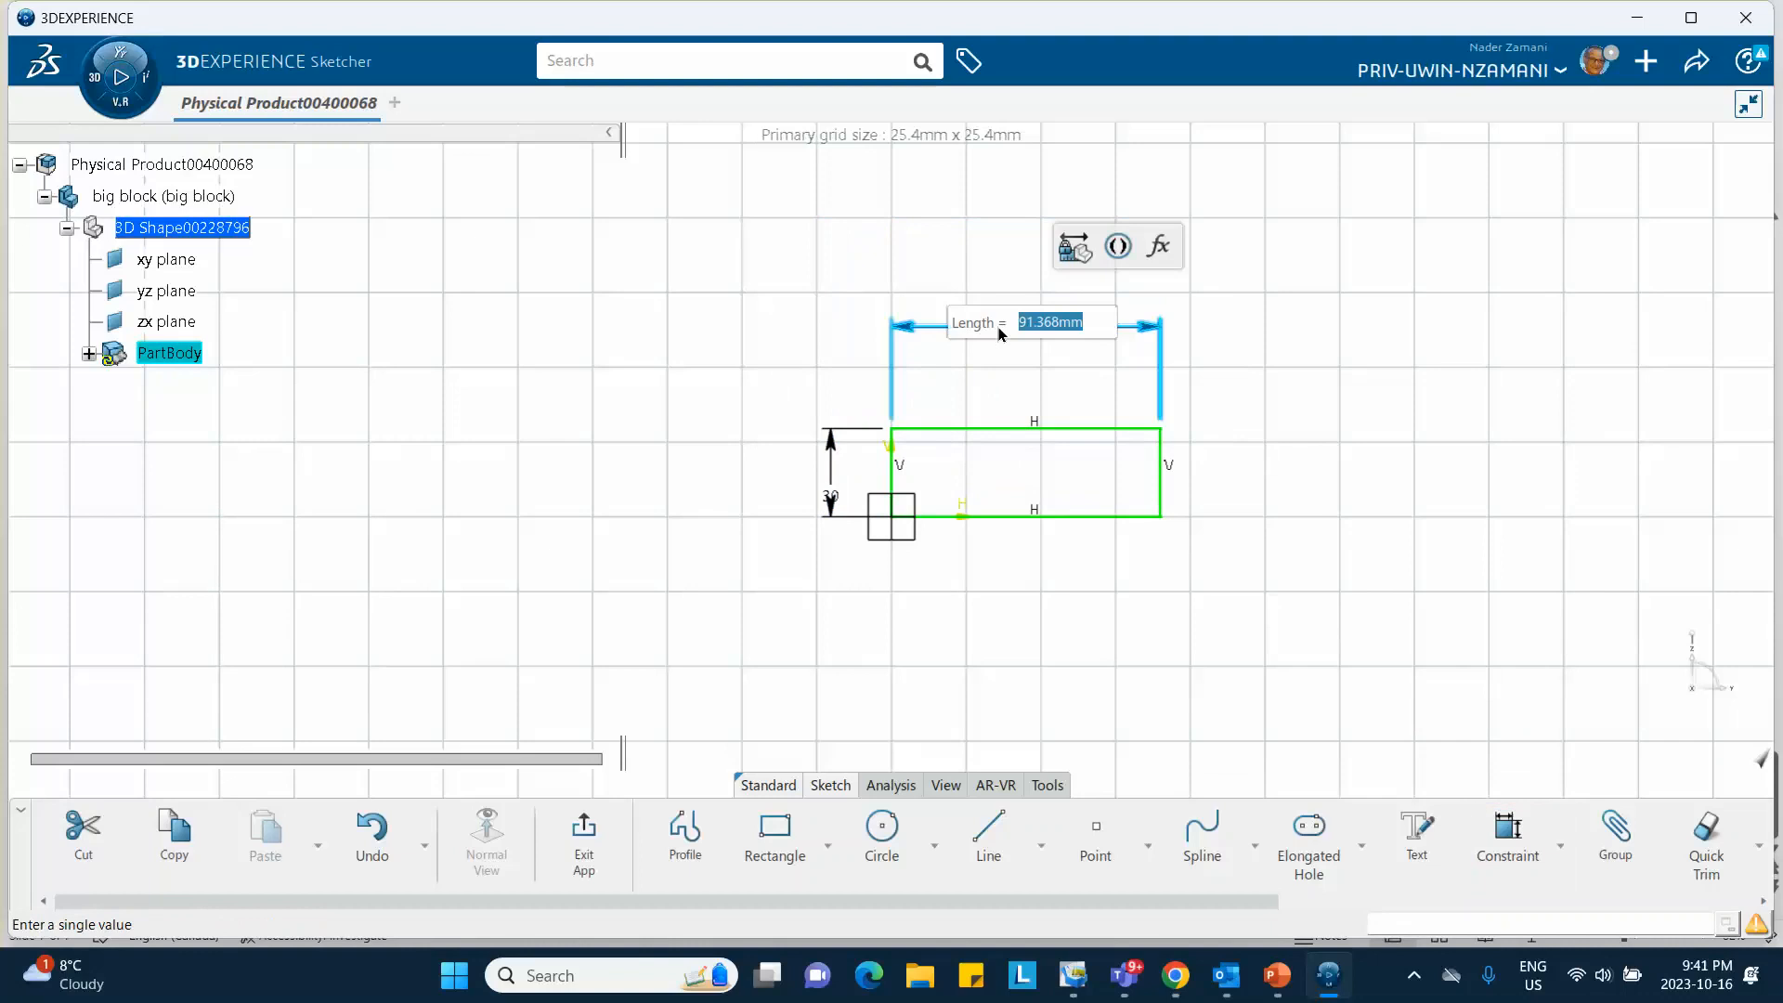
text(20)
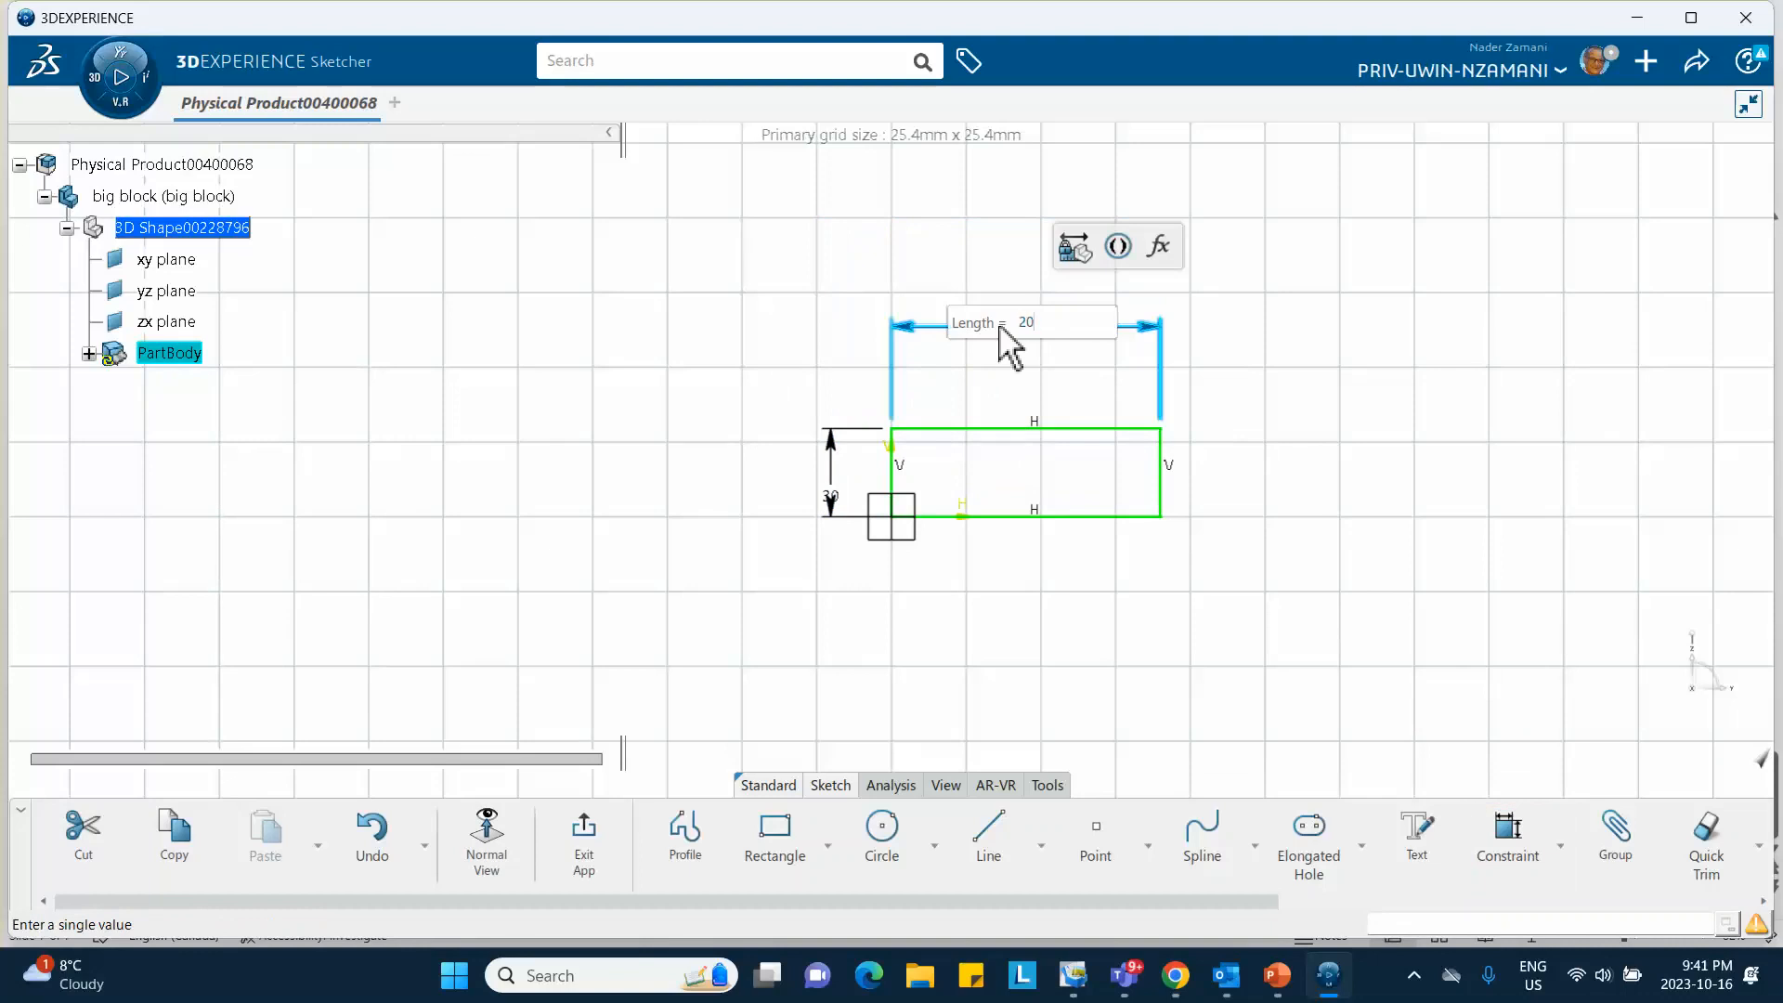
key(Return)
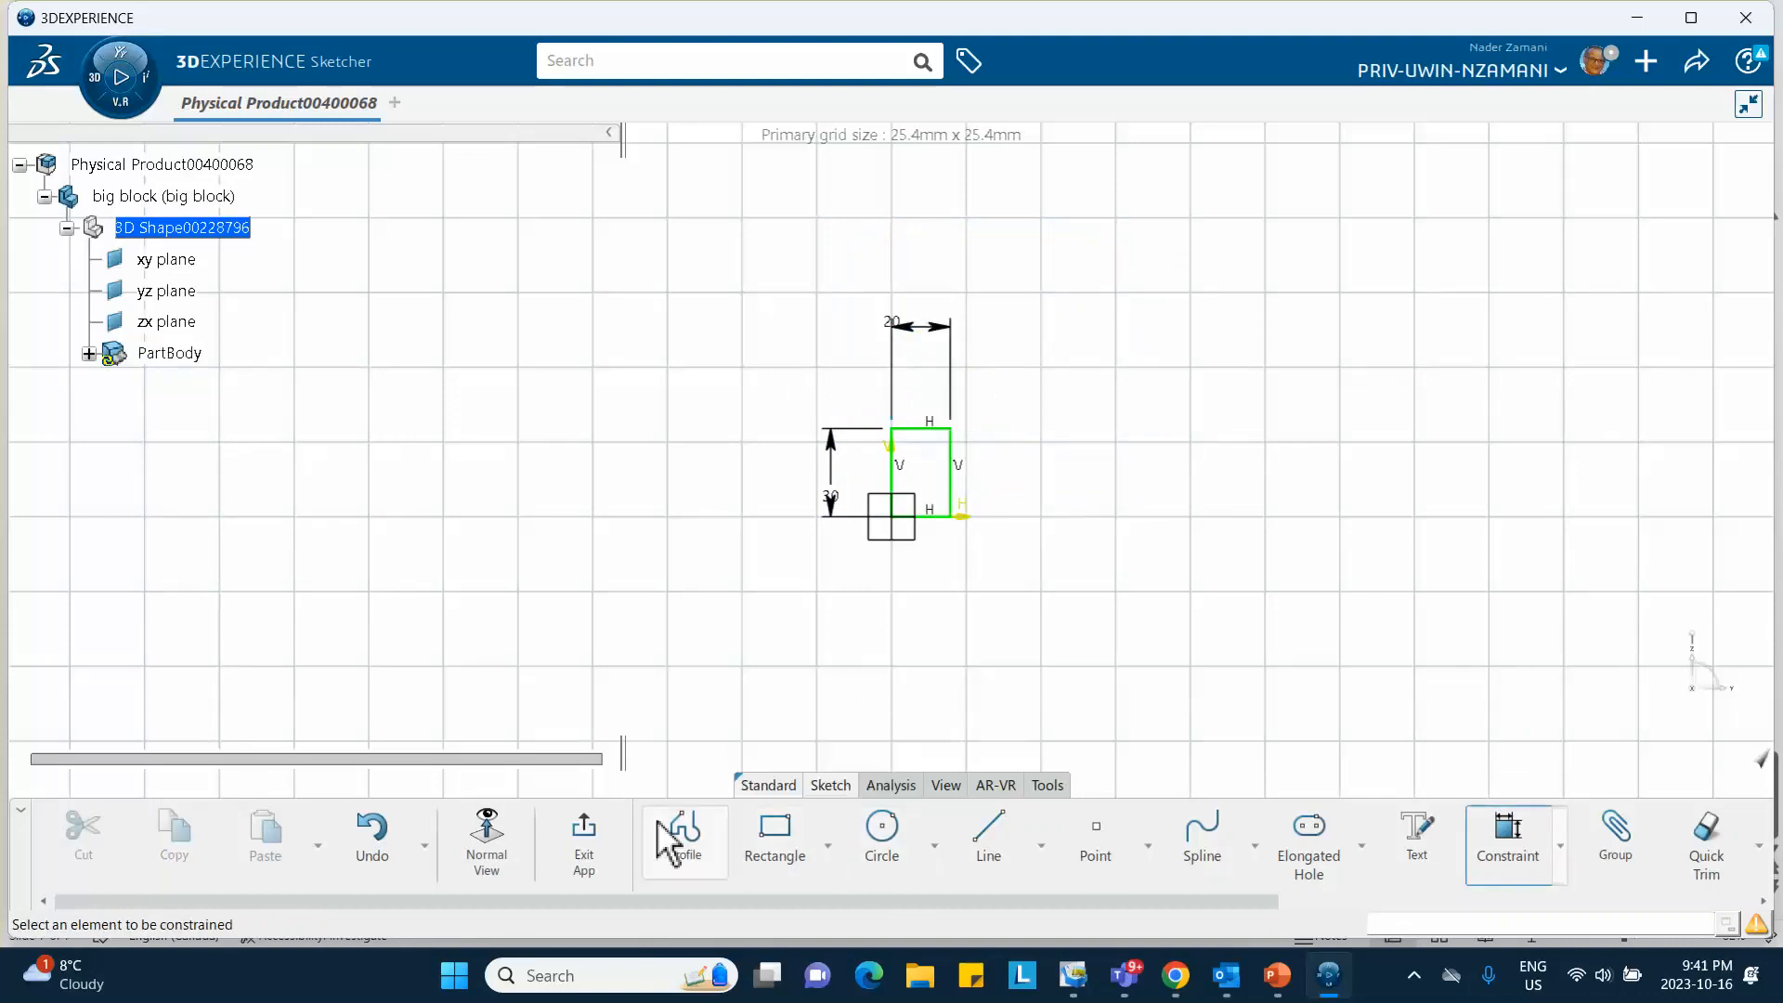
click(584, 836)
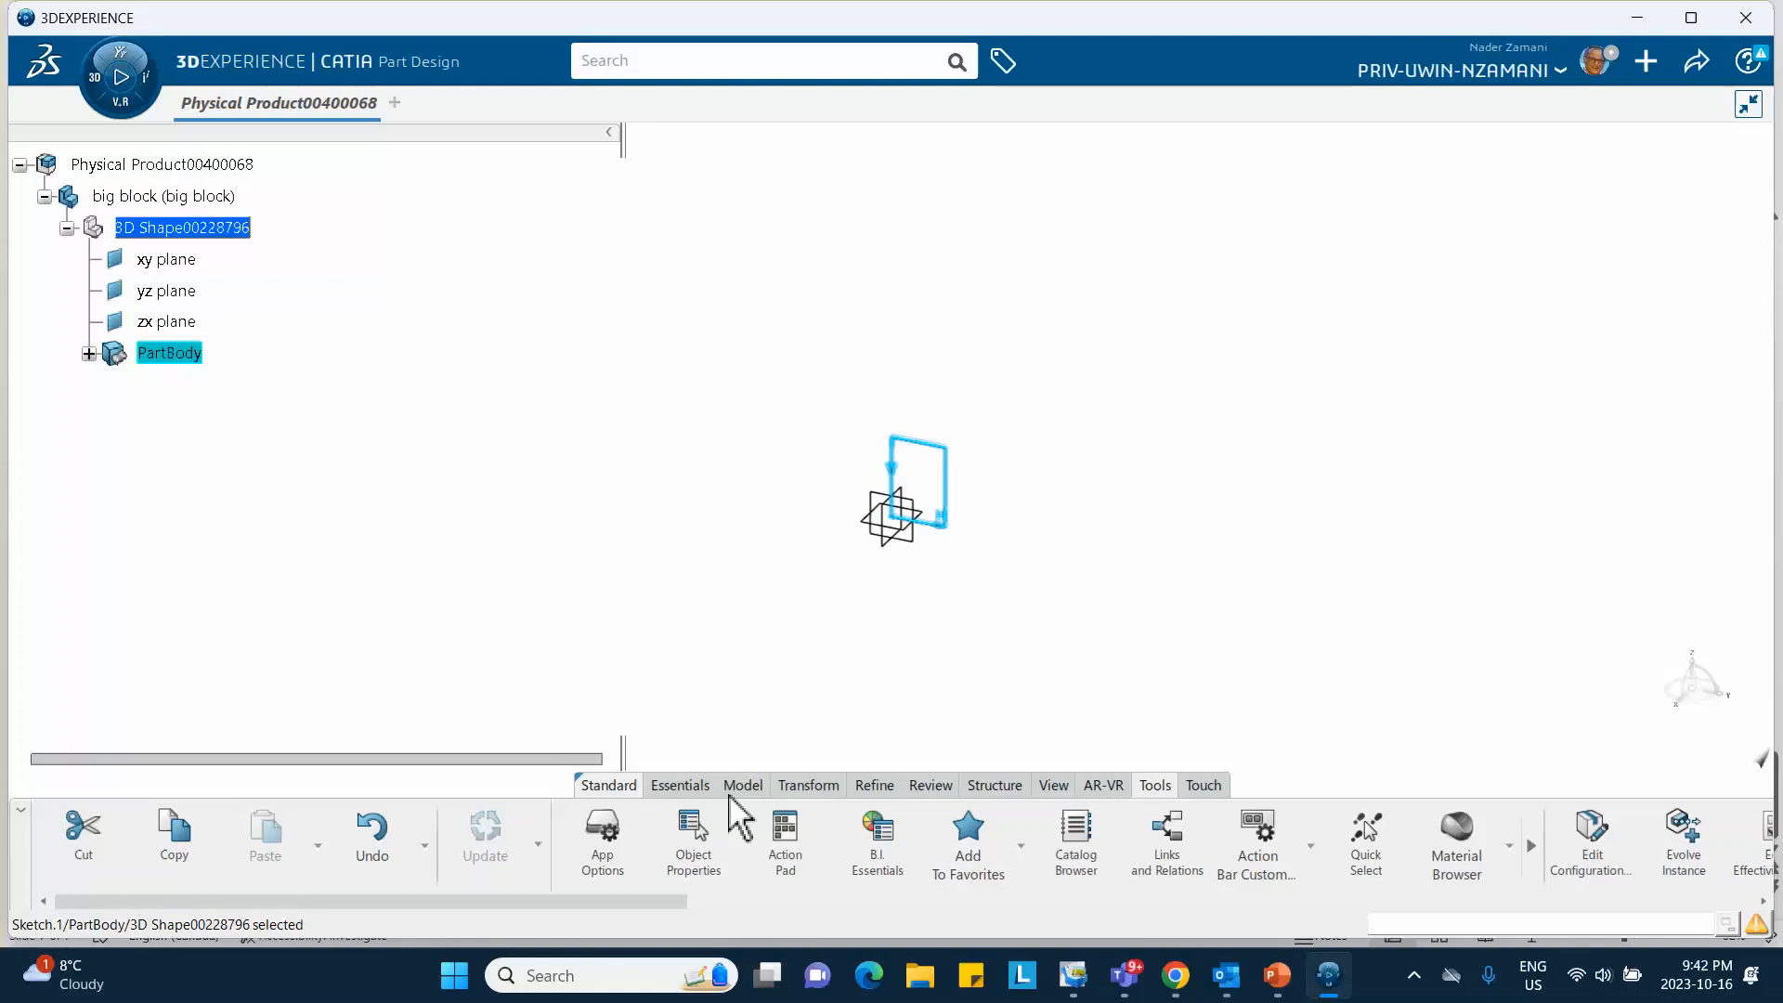
Pad the rectangle sketch with a first-limit length of 10 mm.
click(695, 797)
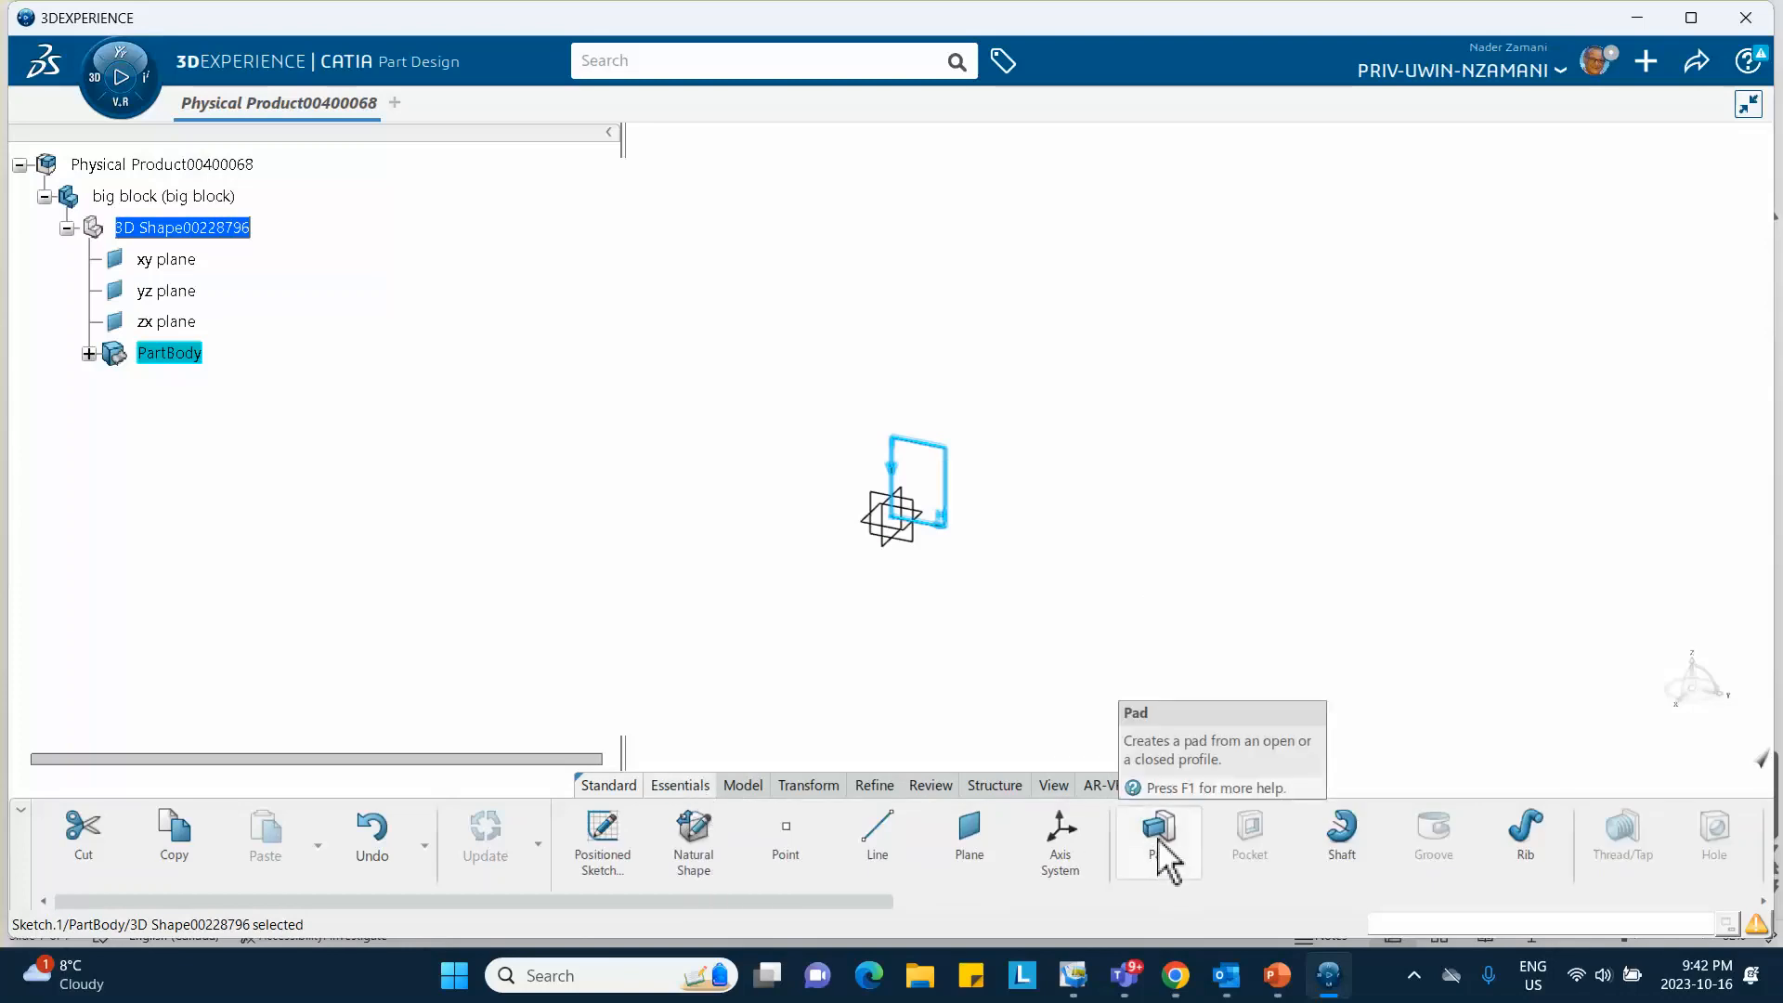
click(1159, 841)
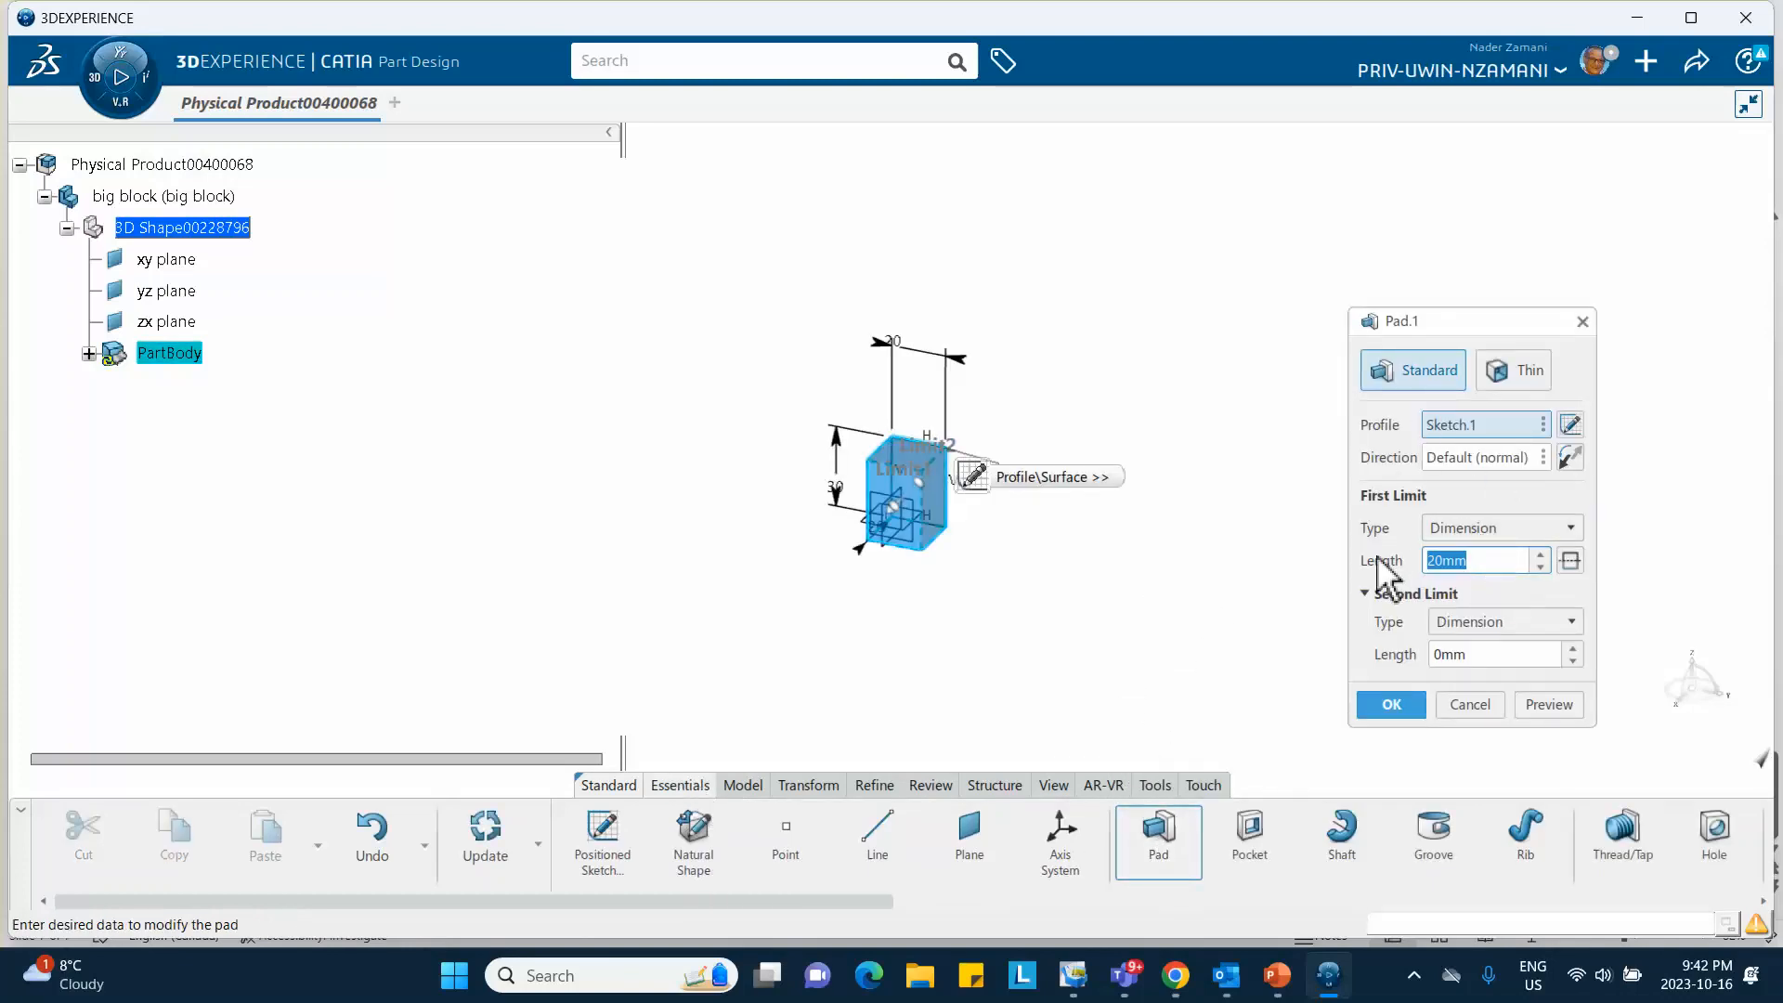
text(10)
key(Return)
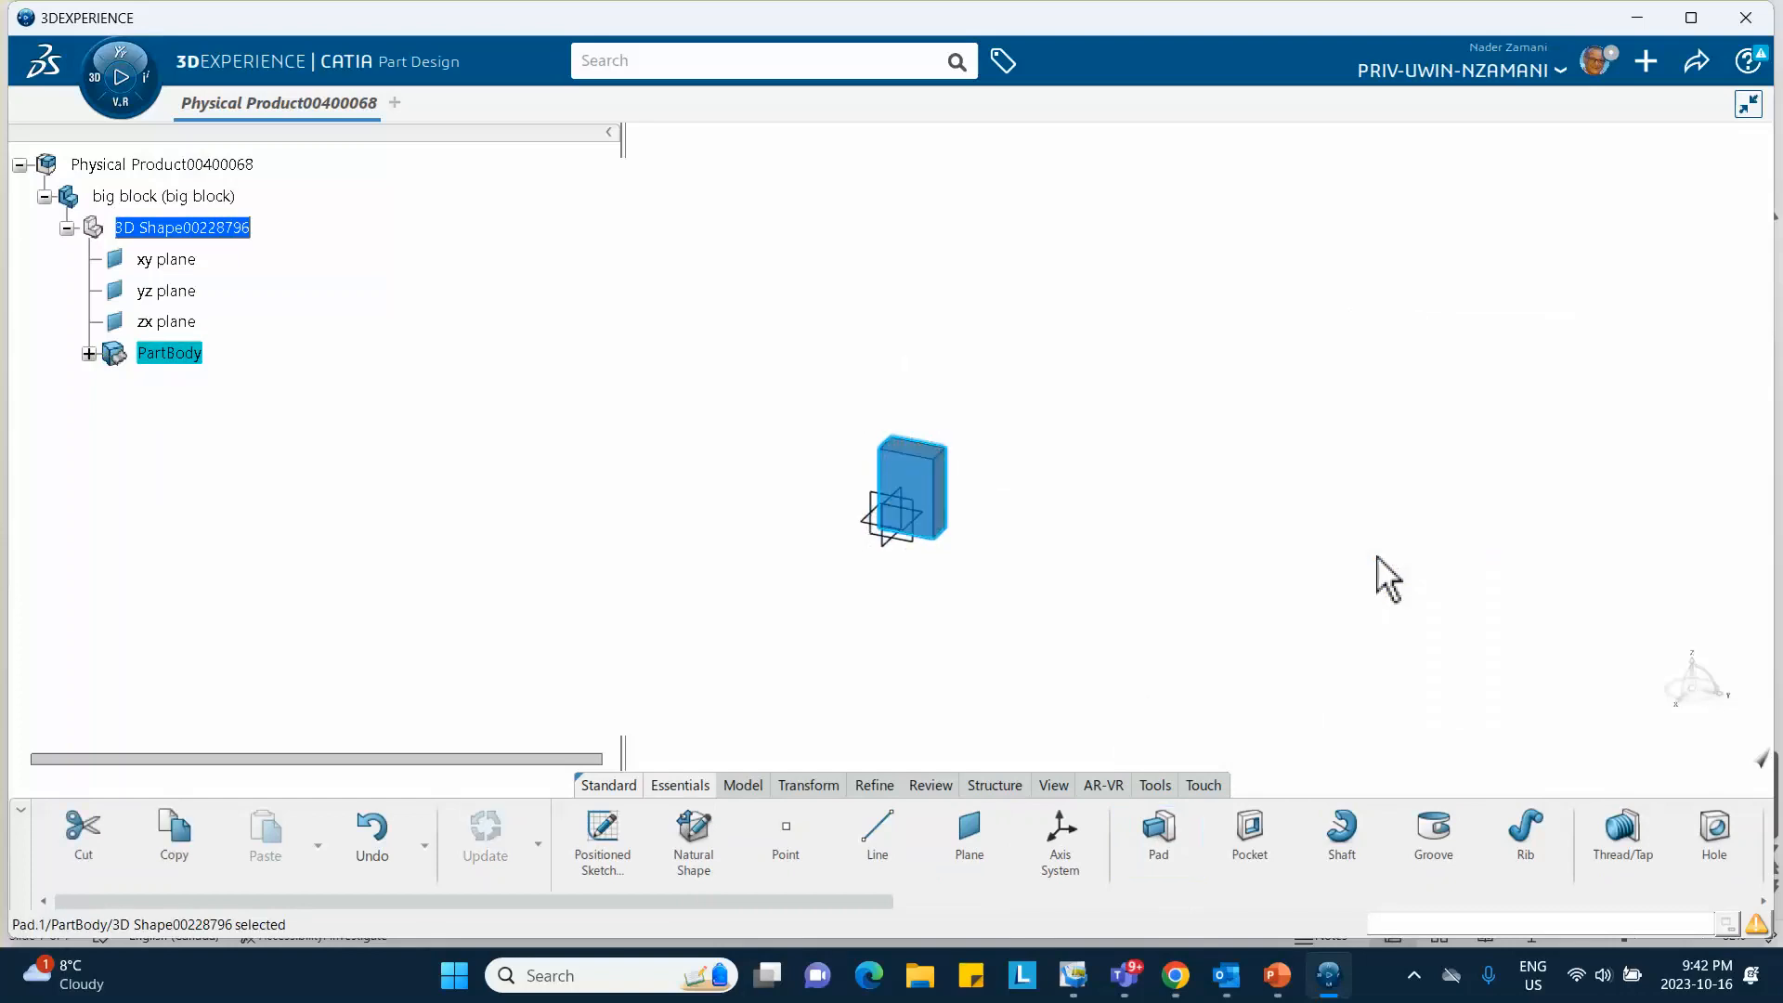
Create a core material named "steel block Oct 16 2023" with the simulation domain, along with a default-named covering material.
middle_drag(1308, 574, 1298, 426)
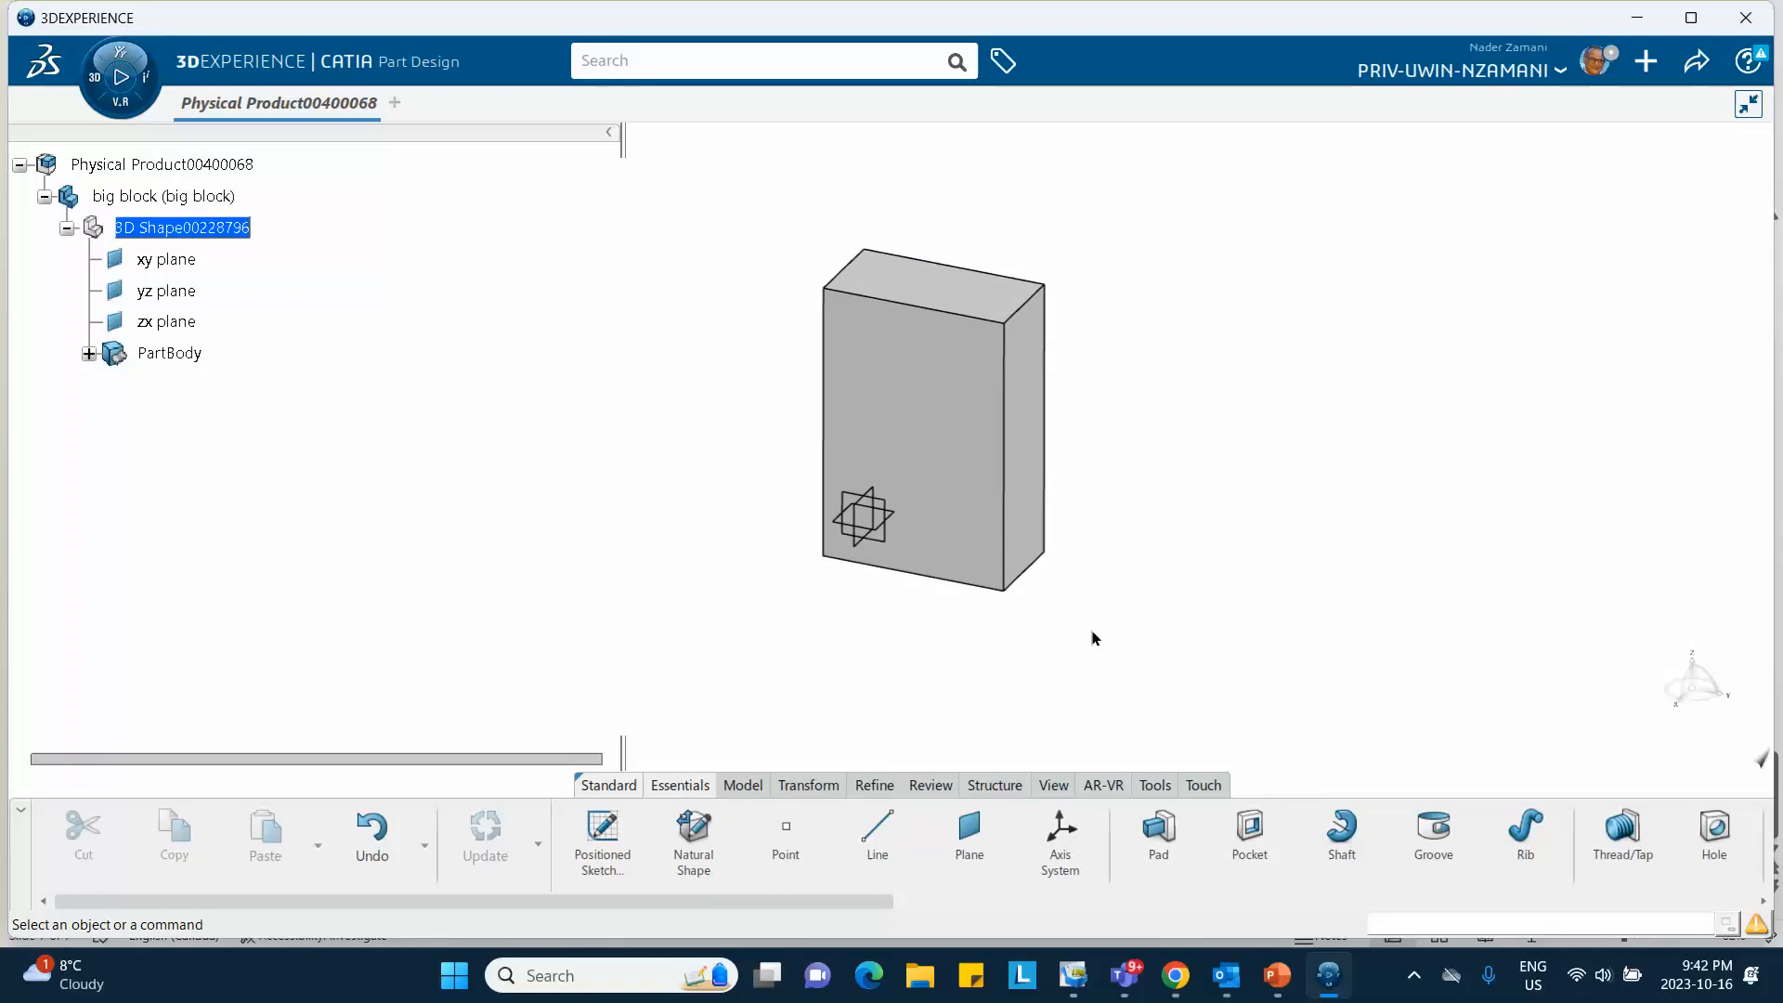
click(1157, 787)
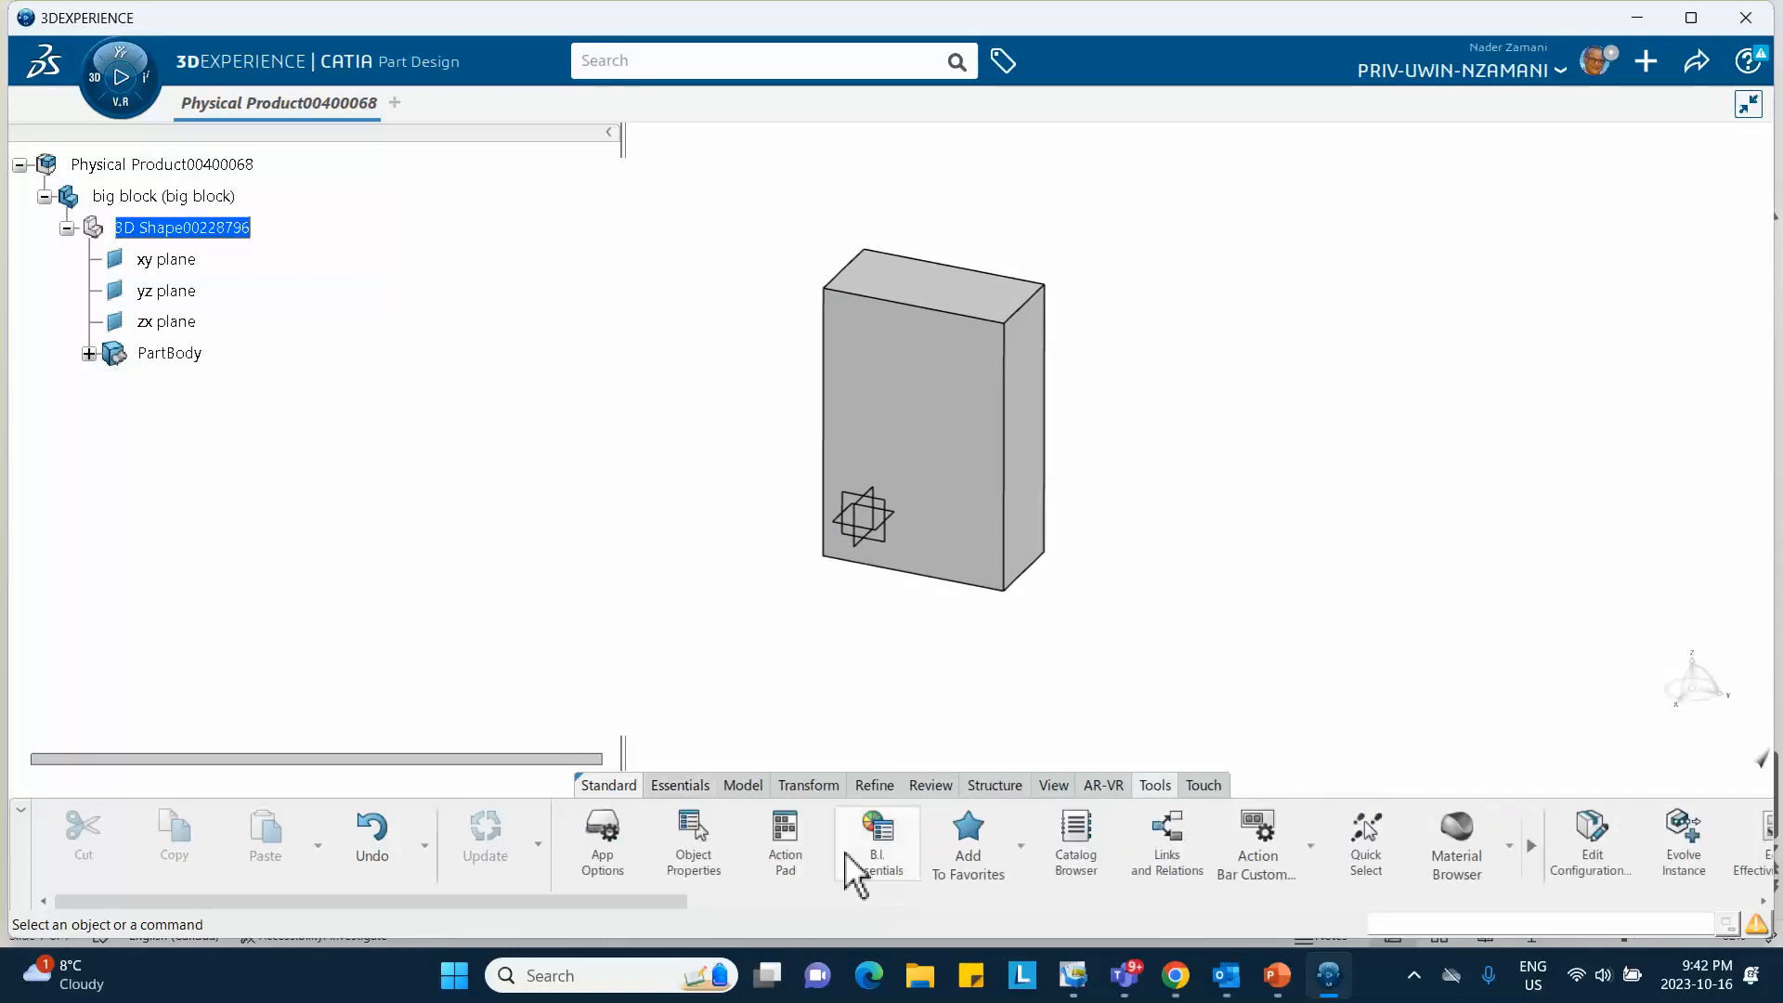
click(1509, 849)
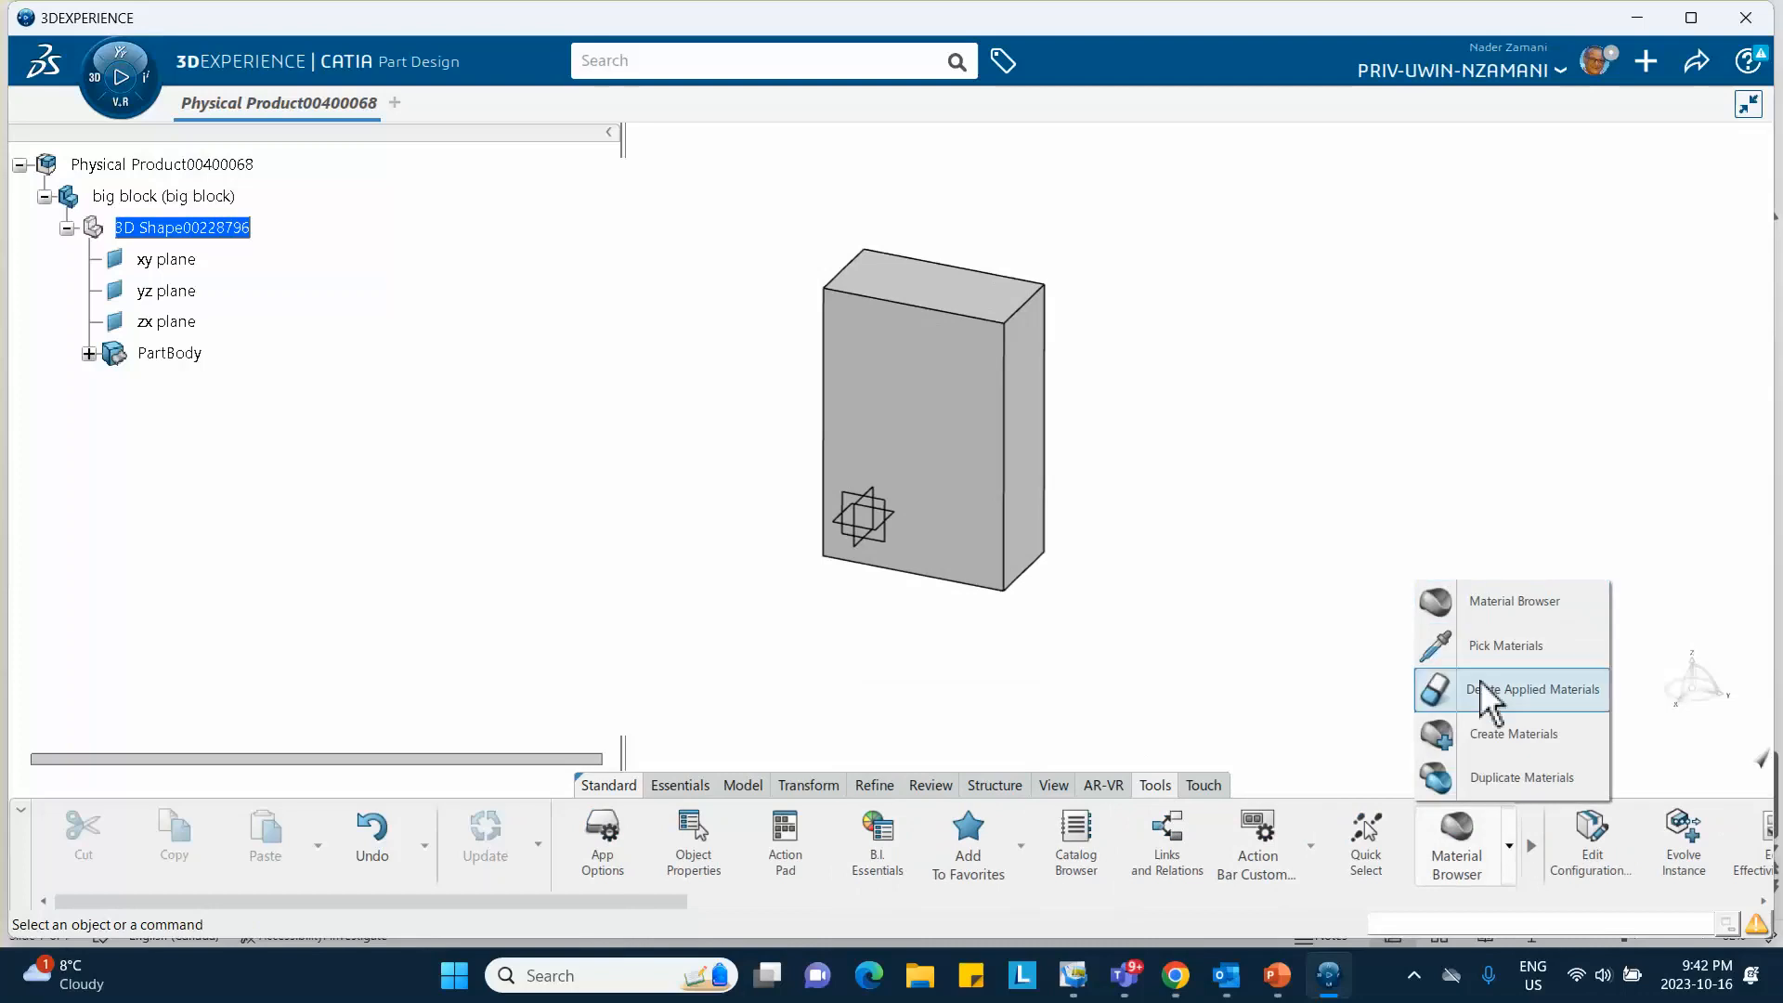
click(1506, 739)
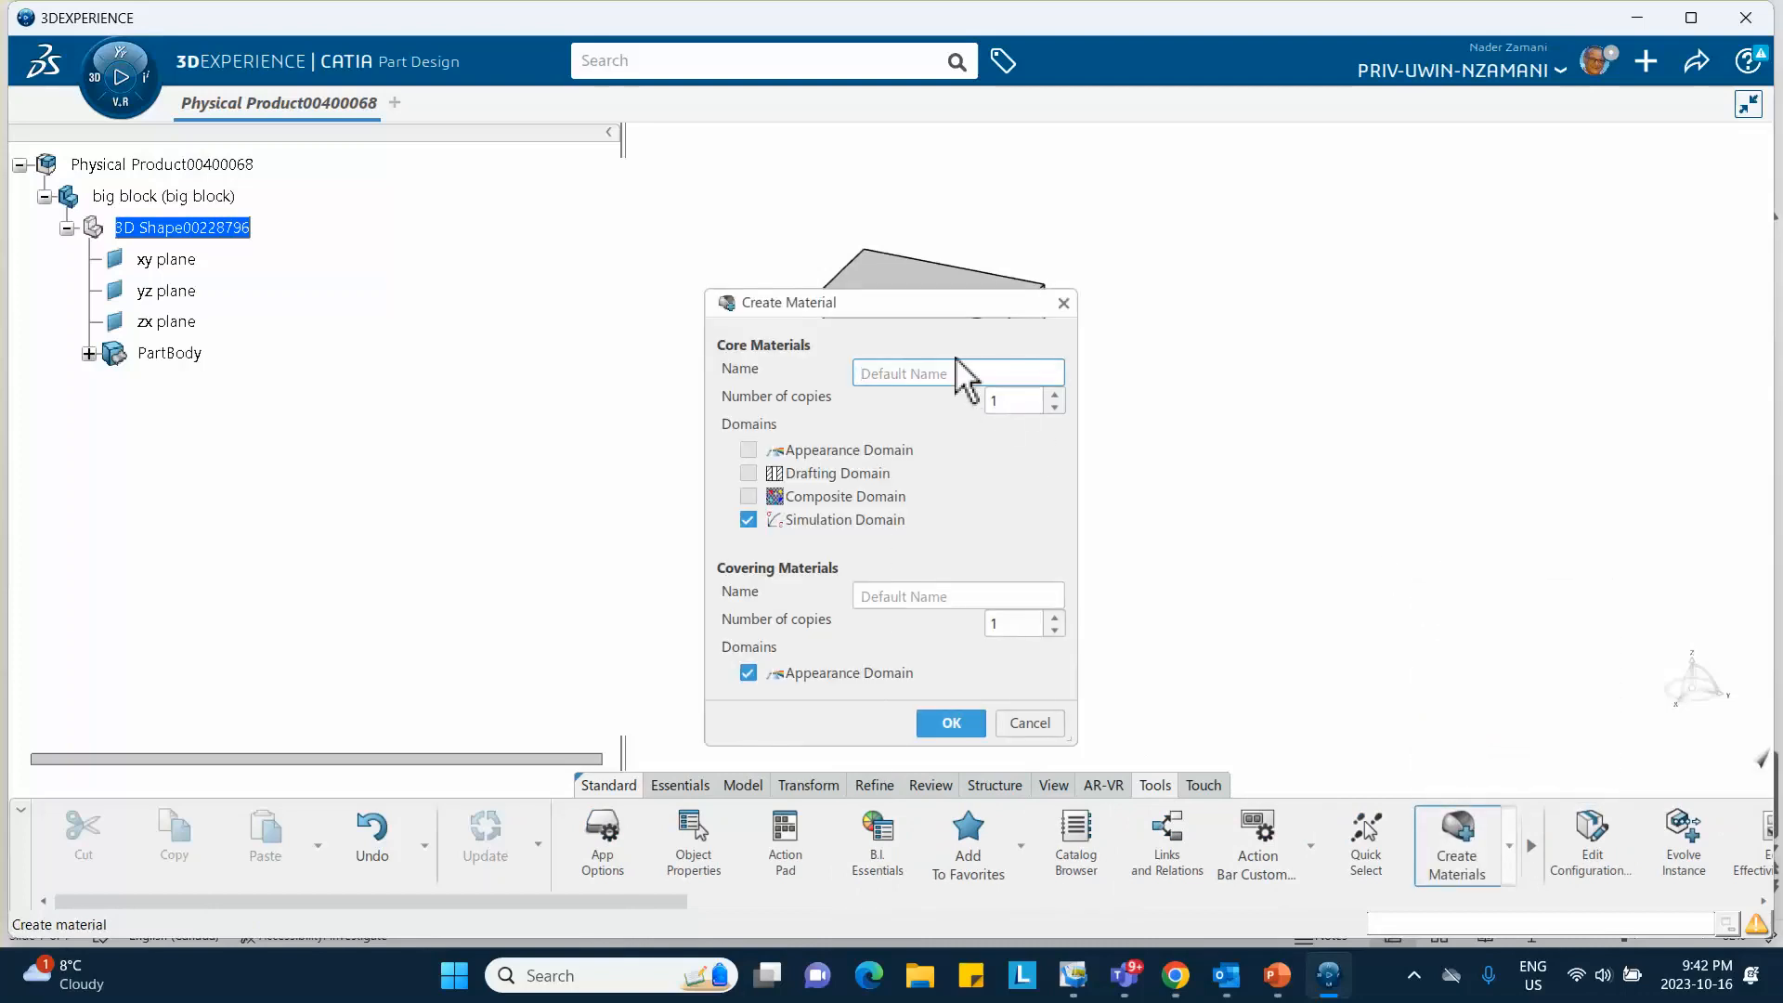
text(steel block Oct 16 2023)
click(952, 724)
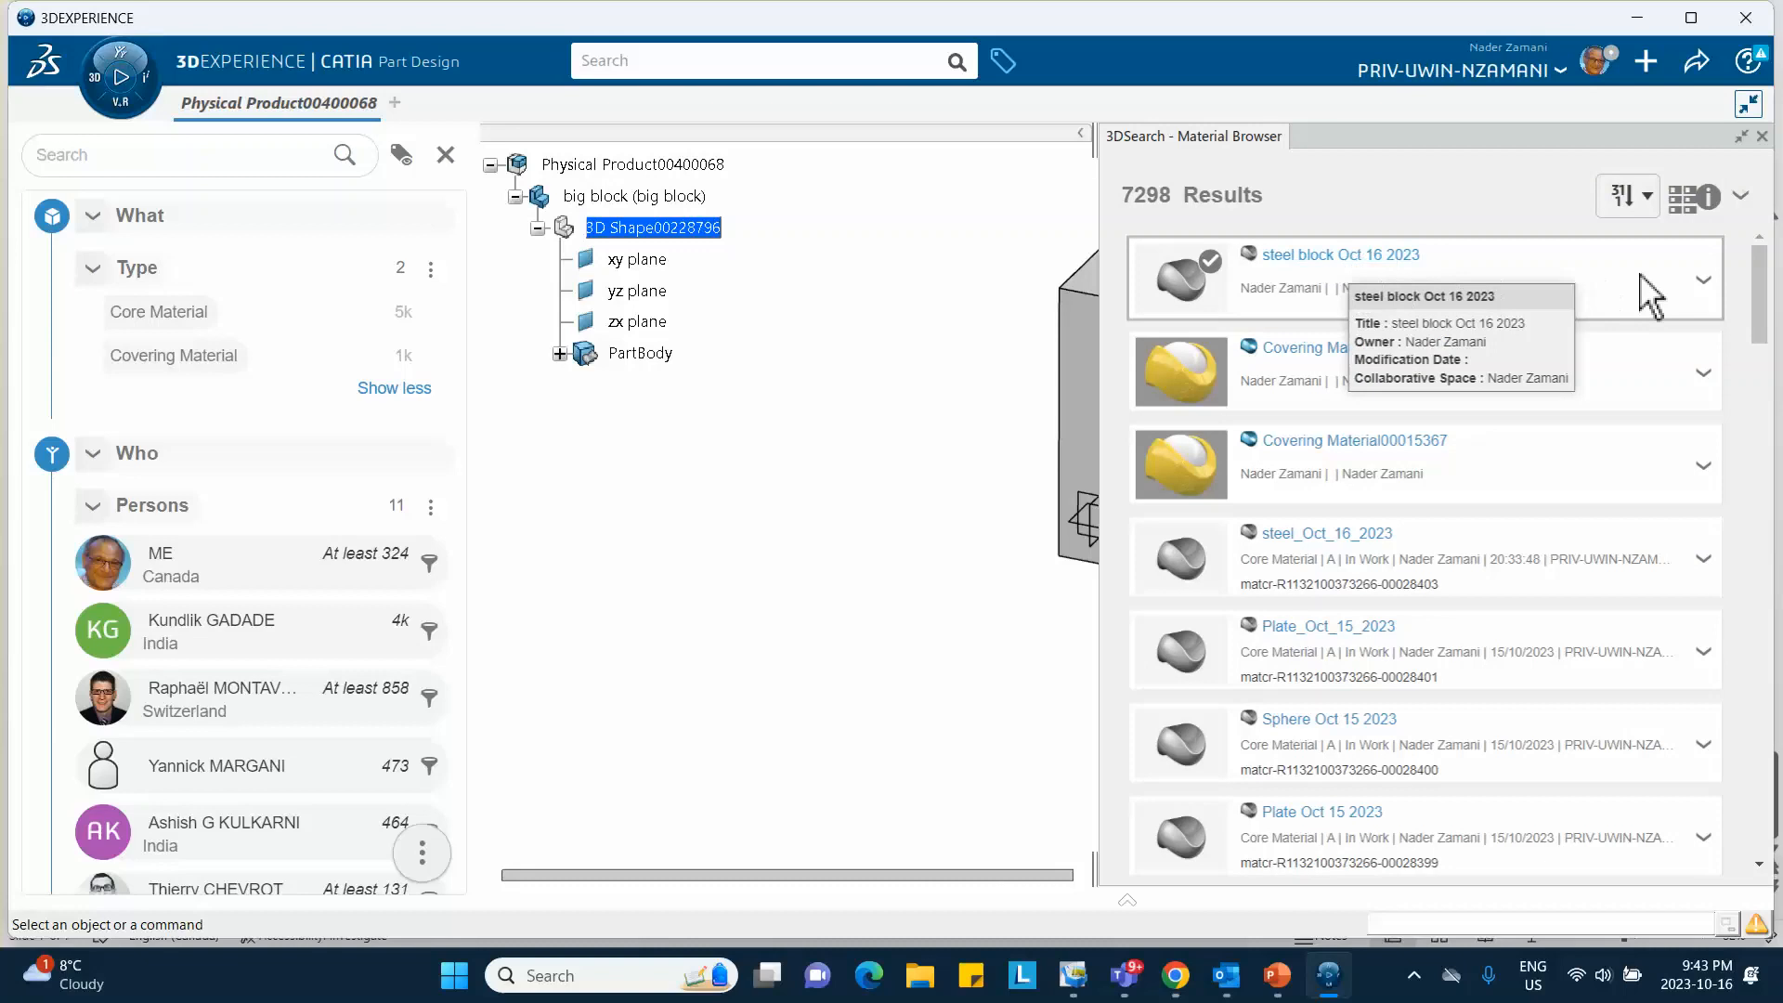
Apply the core material "steel block Oct 16 2023" to the big block part and close the material browser.
click(1703, 281)
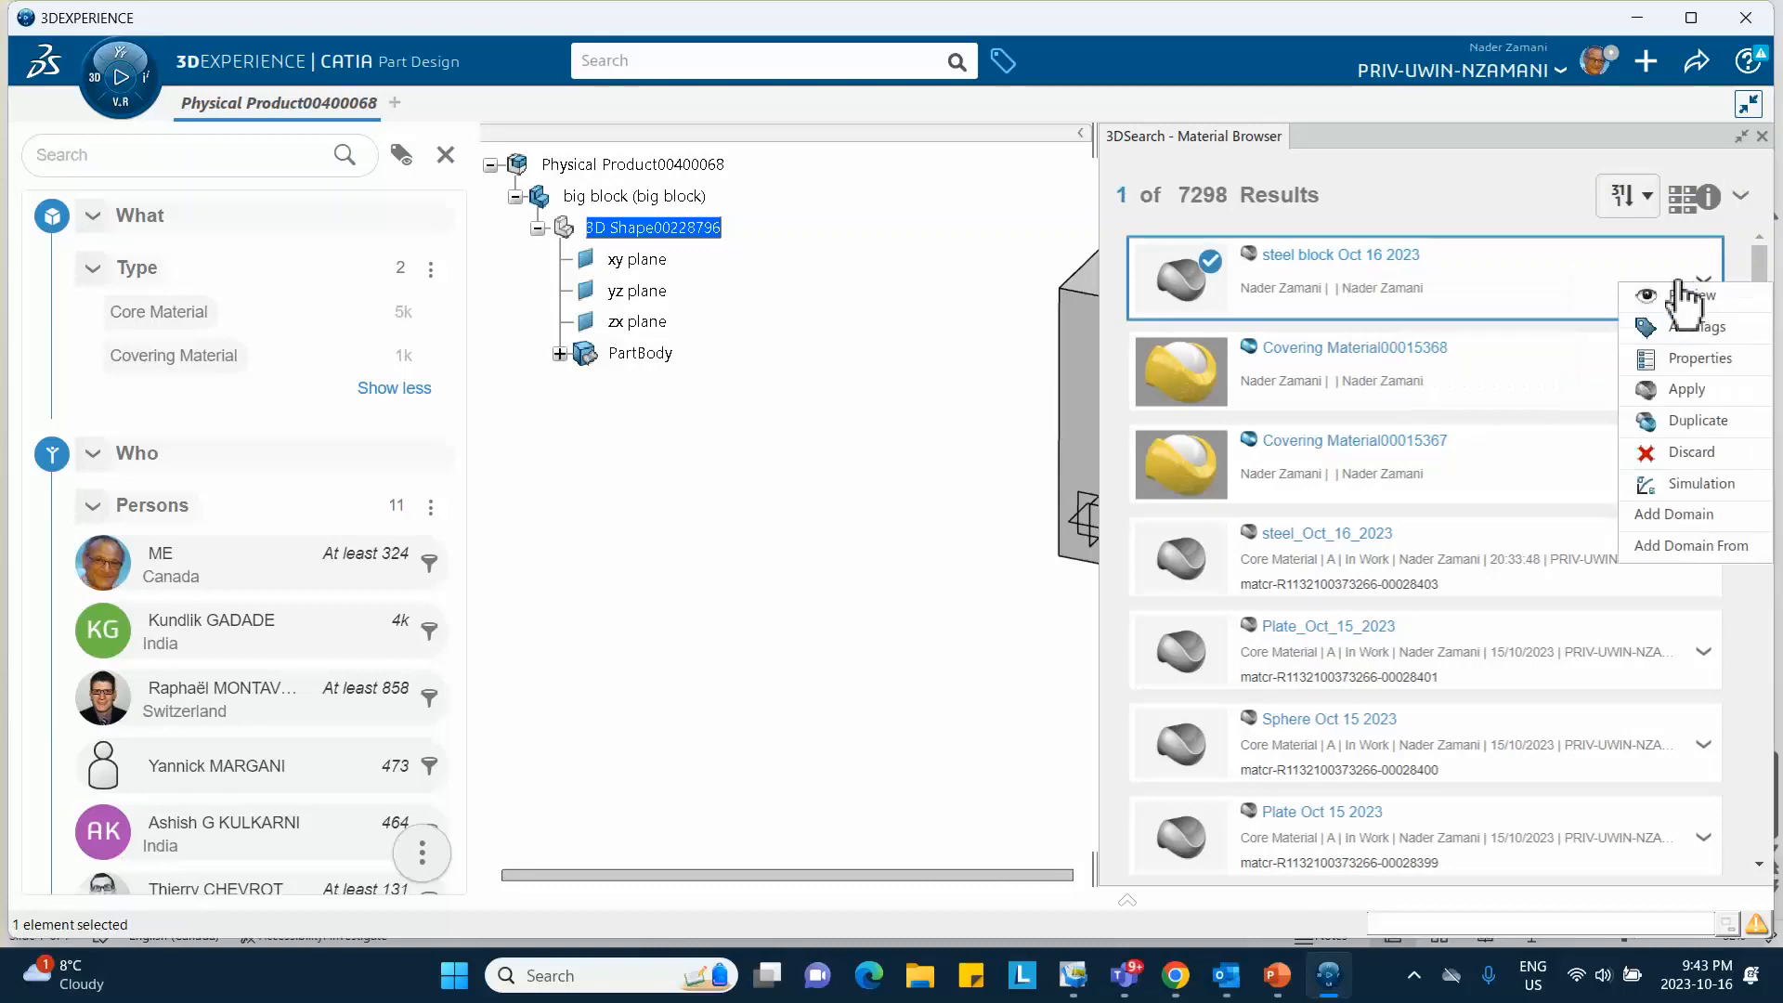
click(1685, 392)
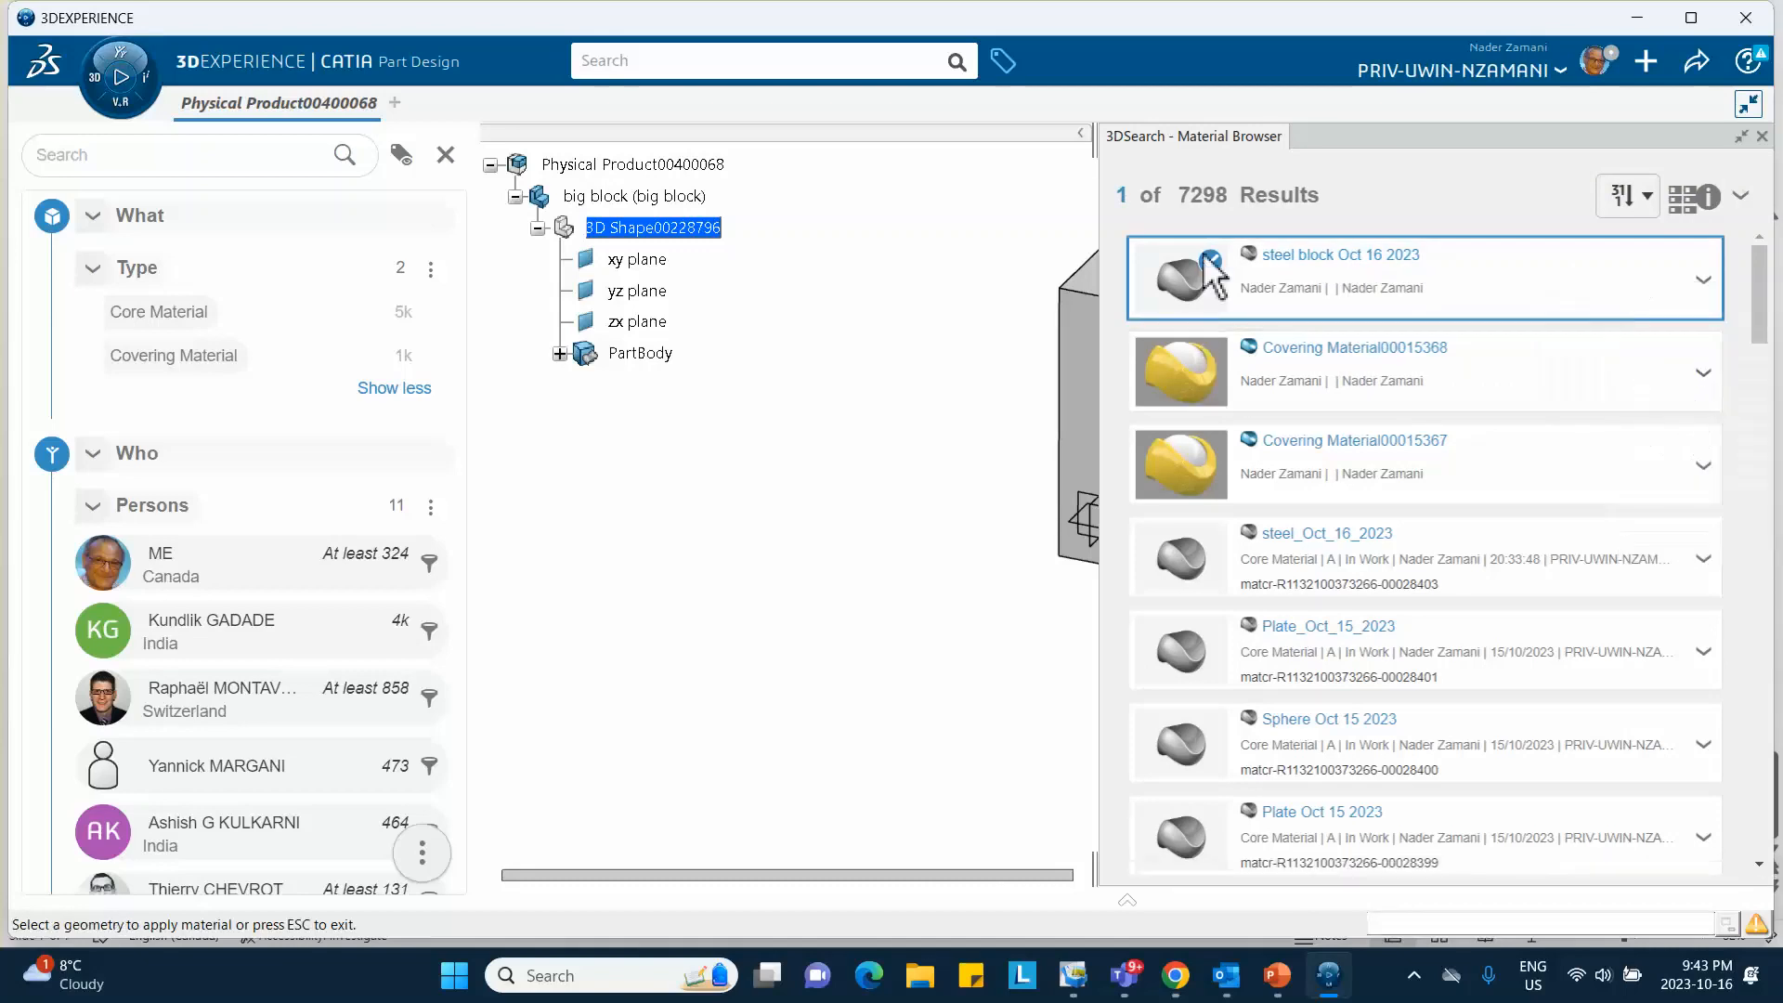
click(652, 197)
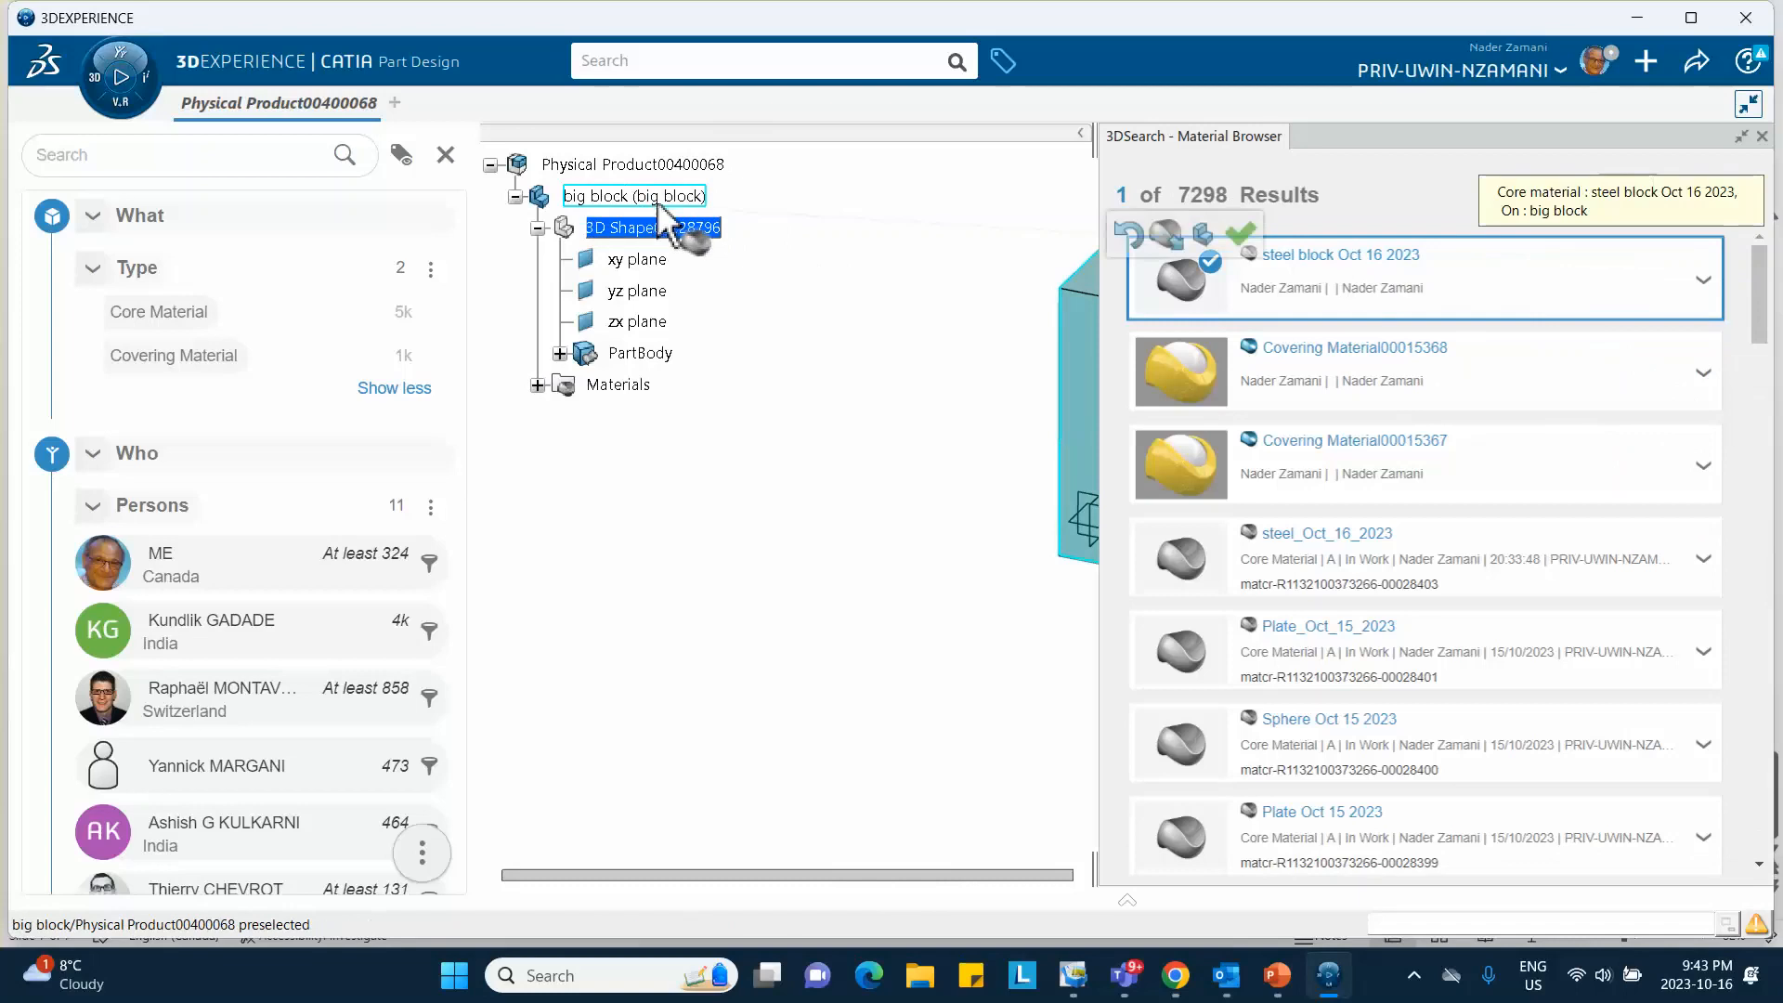
click(1243, 236)
click(1762, 137)
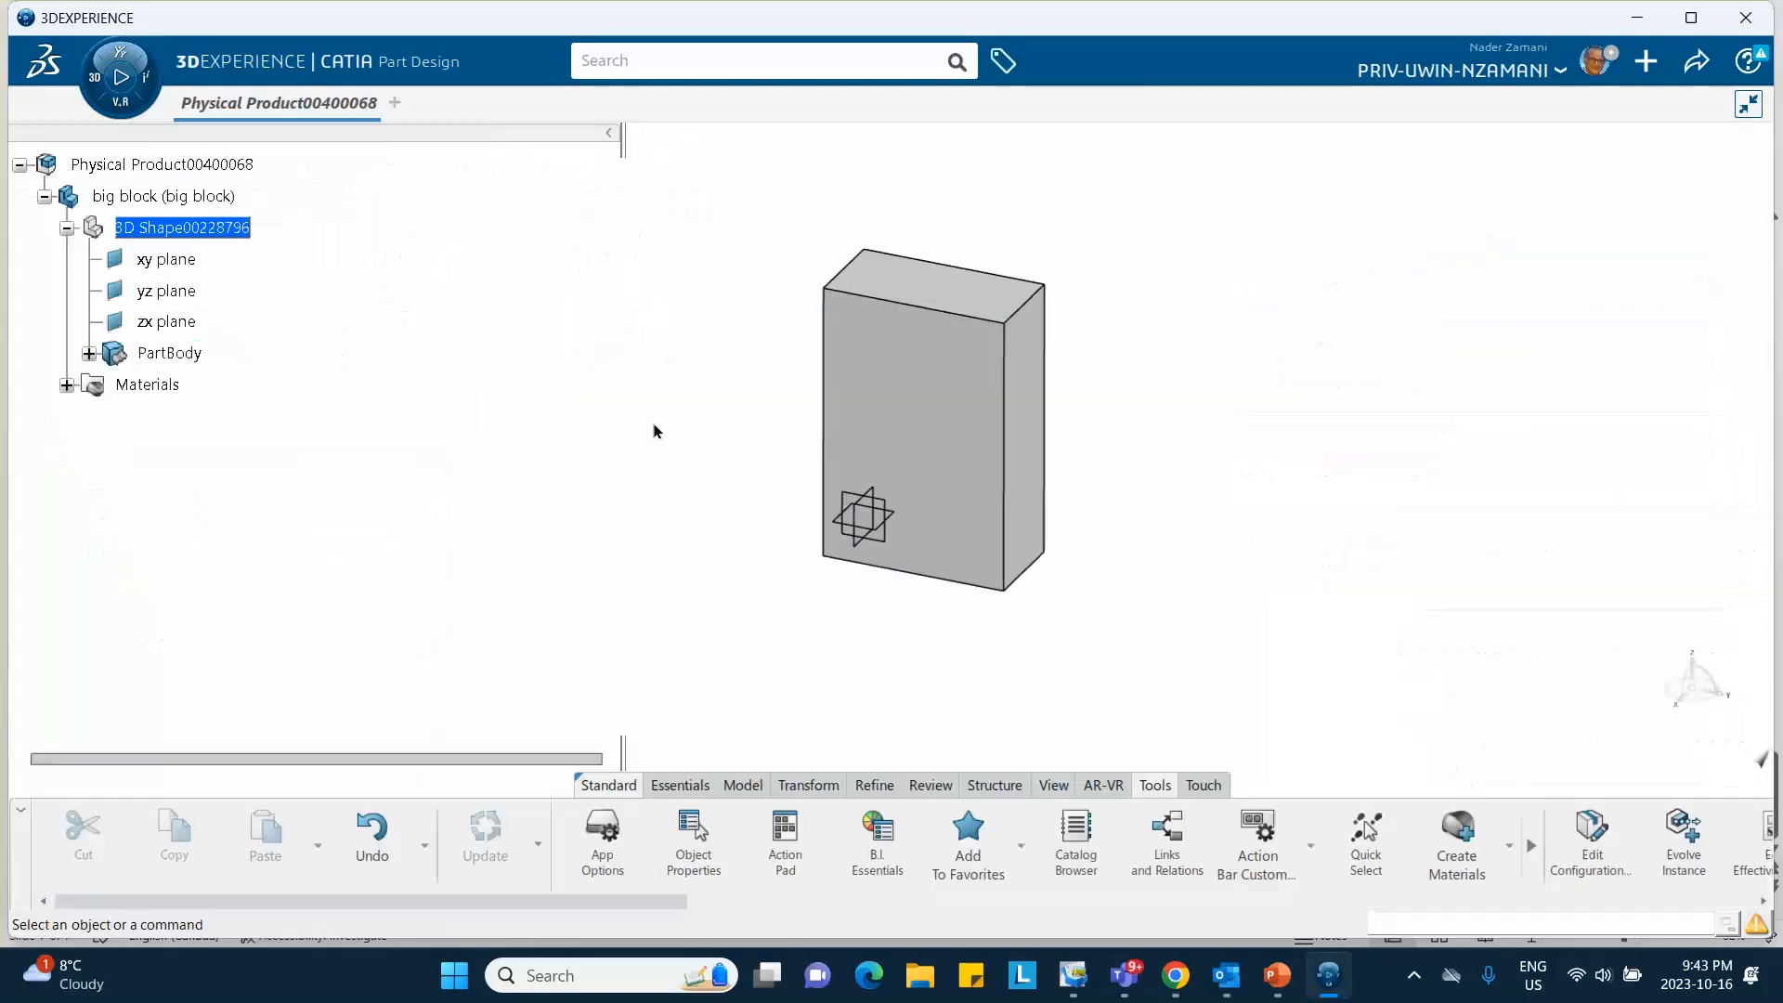
Open the steel material's simulation domain for editing and enable the Elastic option under Structures, Abaqus Multiphysics, Mechanical, Elasticity.
click(66, 385)
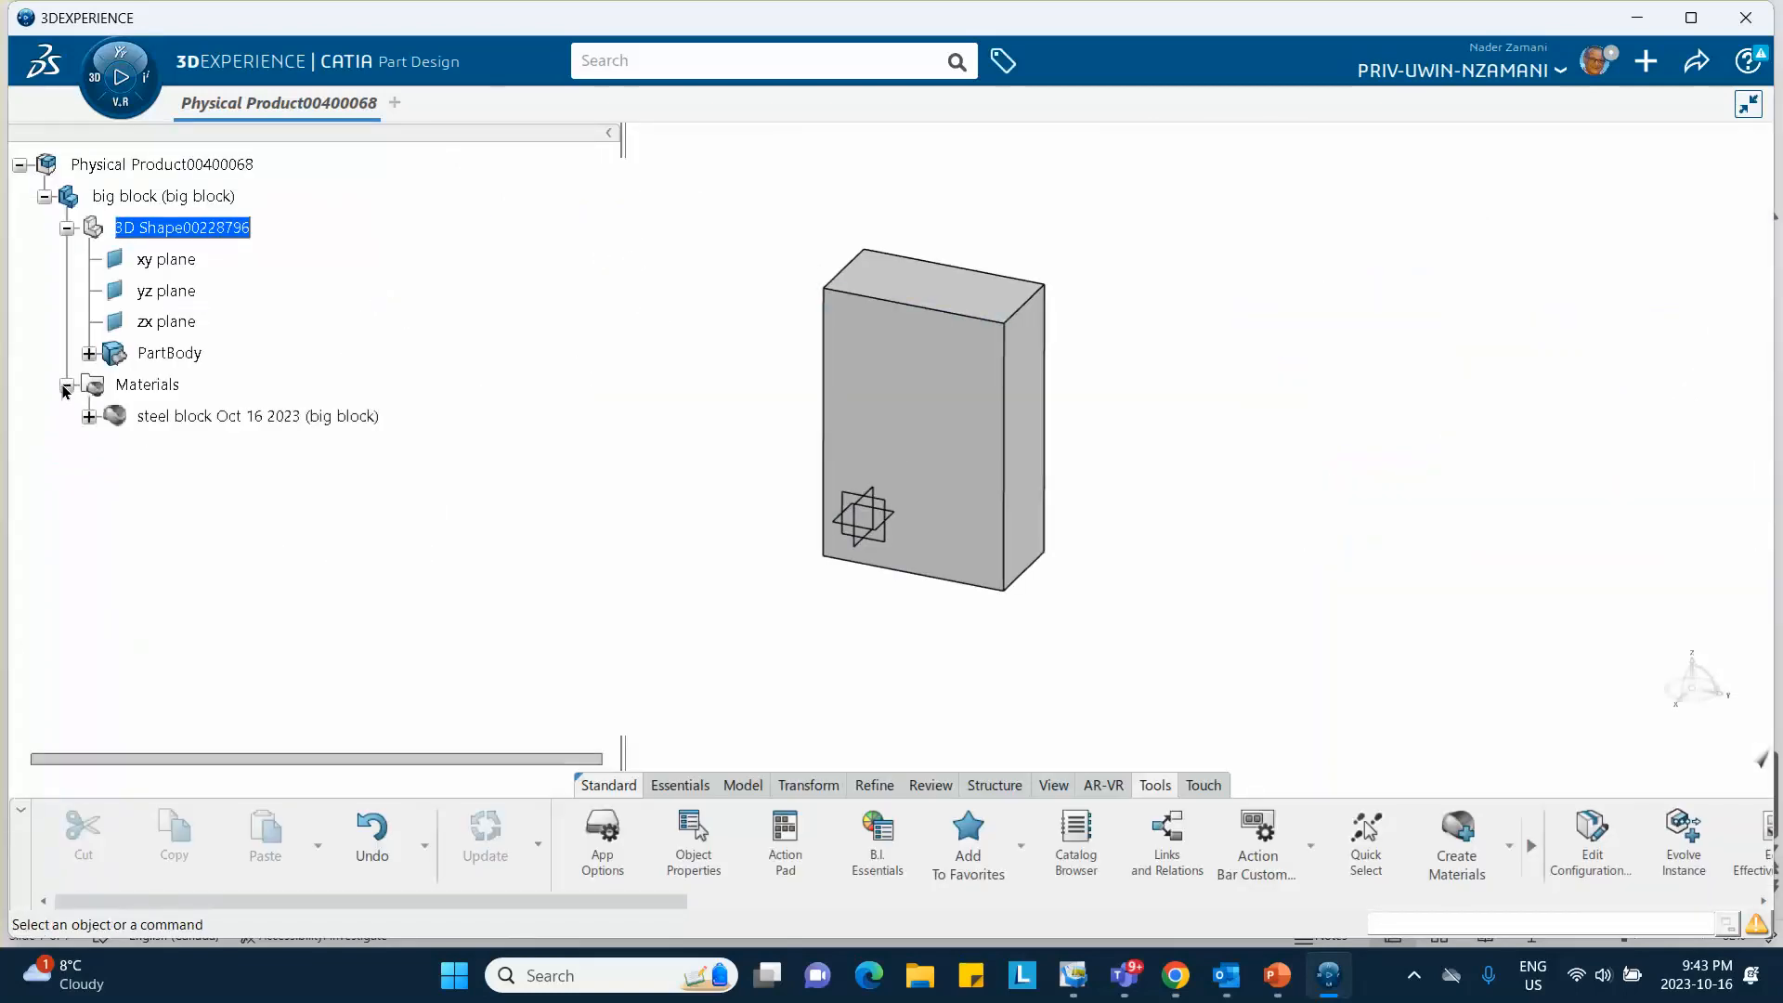
click(88, 417)
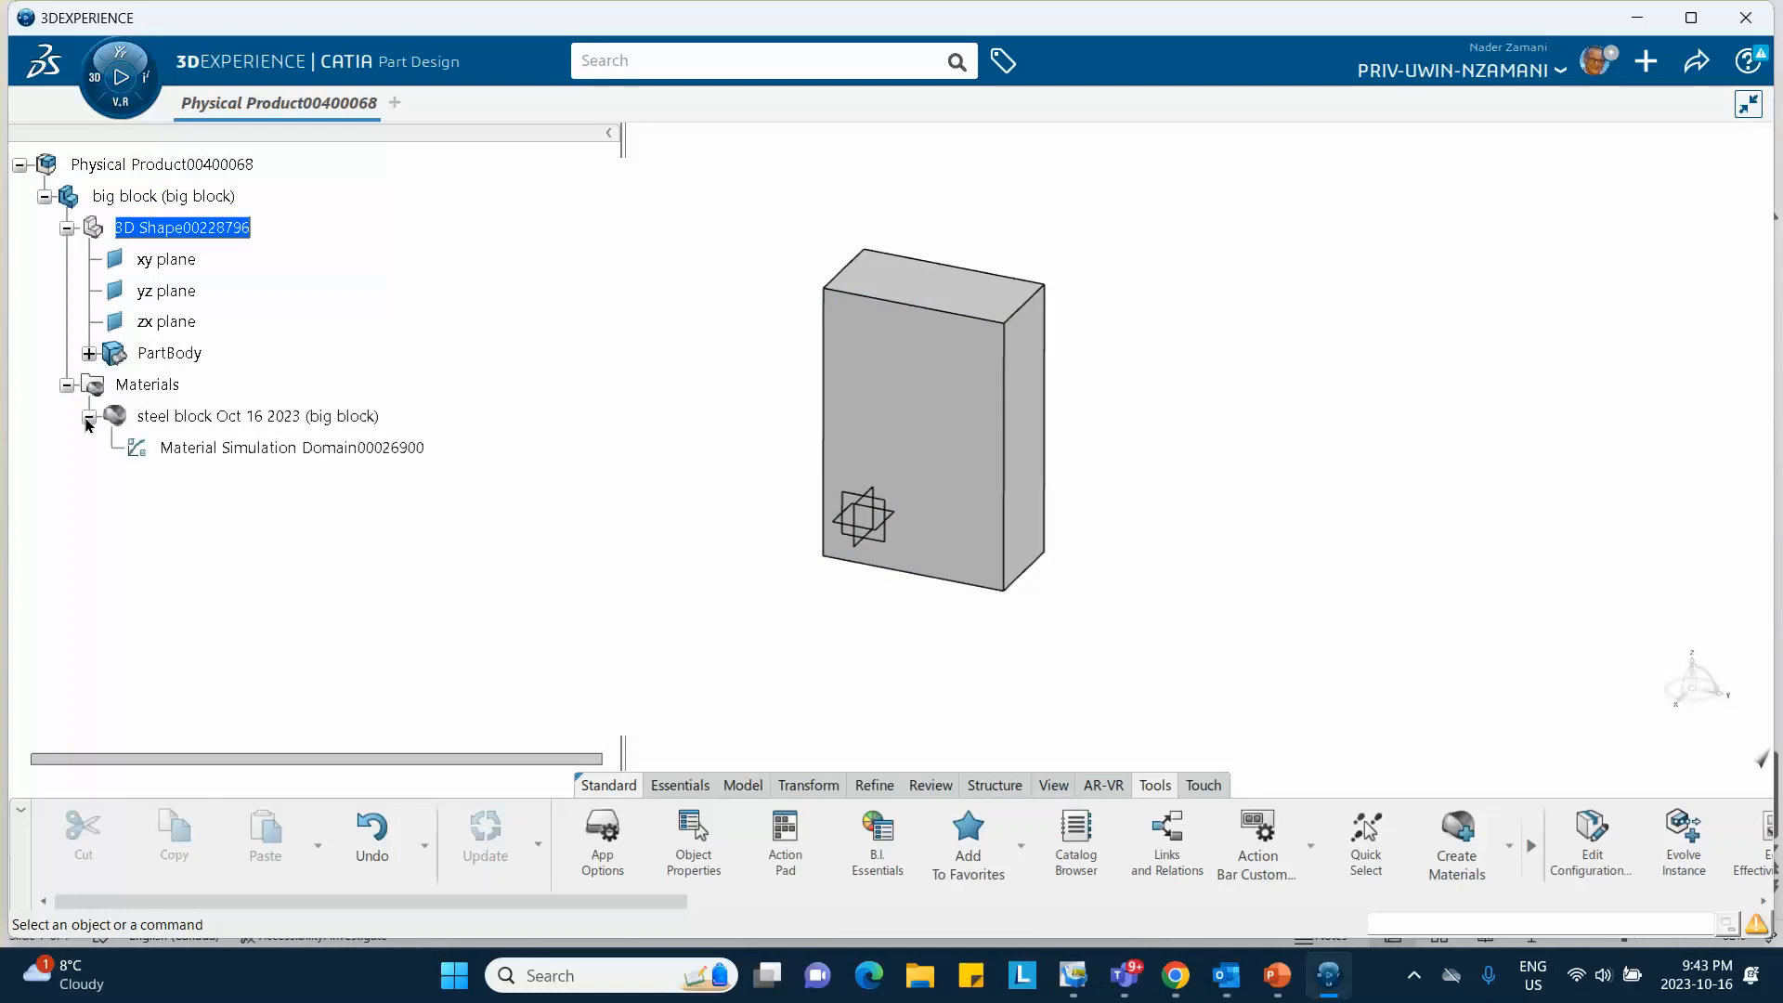
double_click(283, 451)
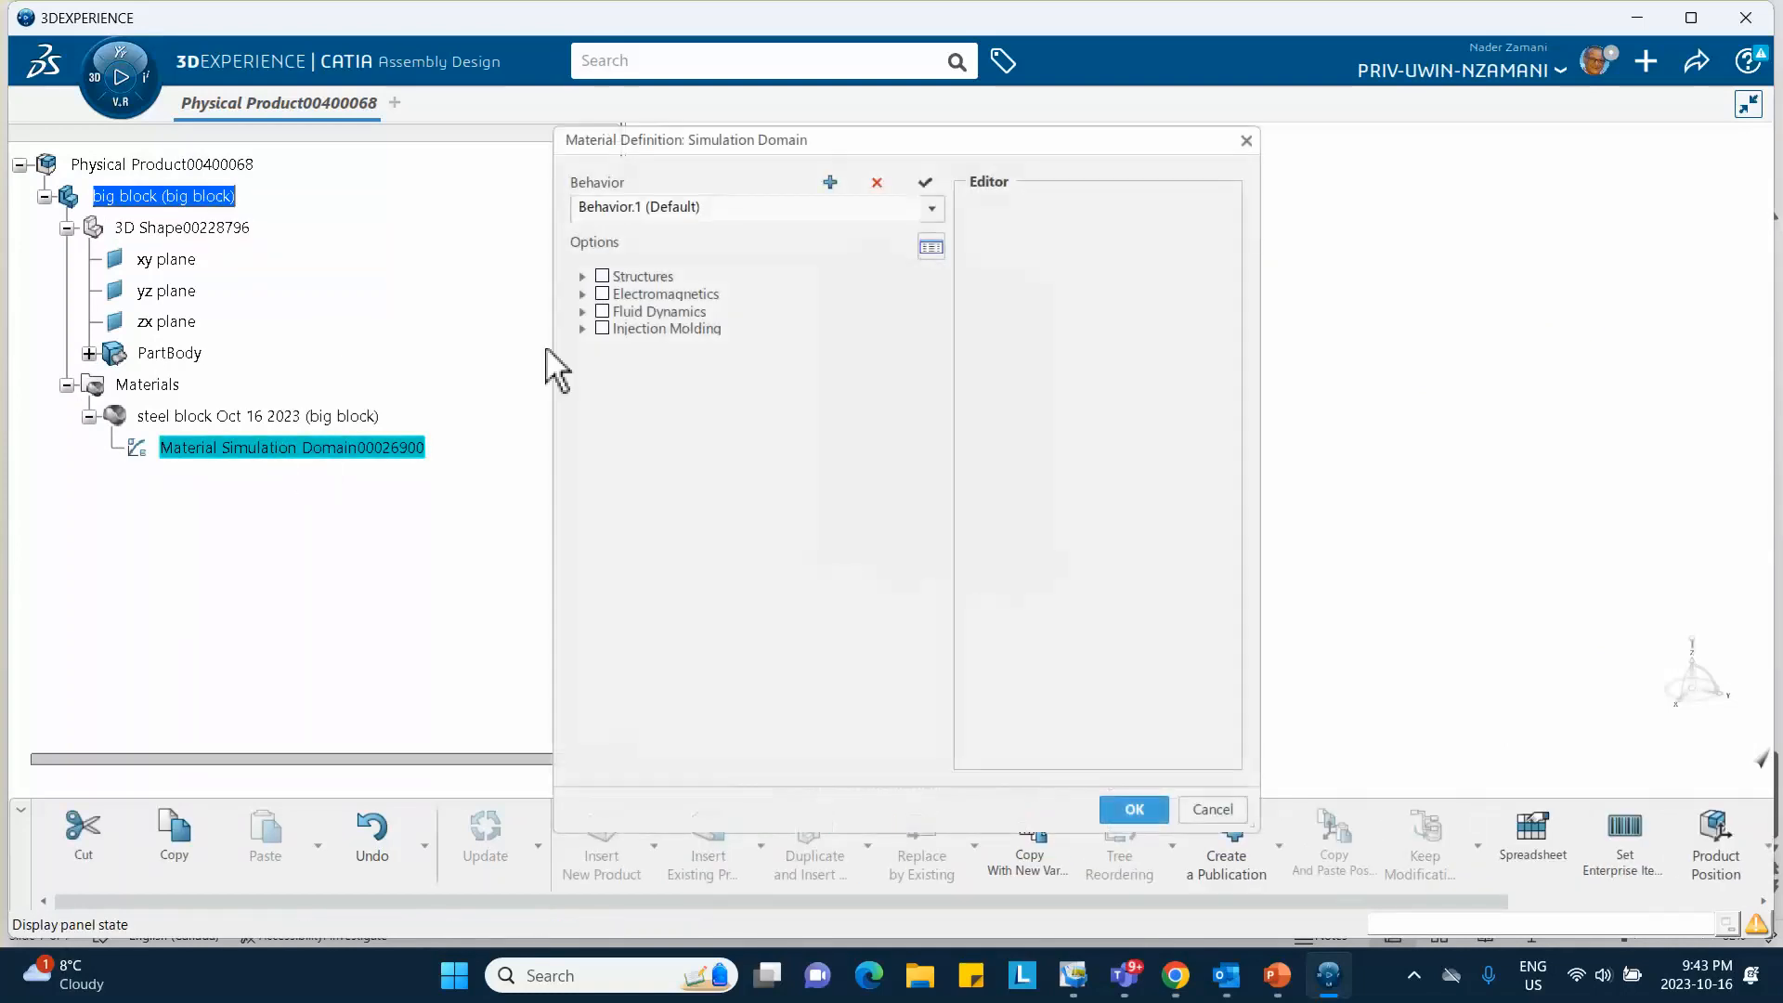
click(581, 277)
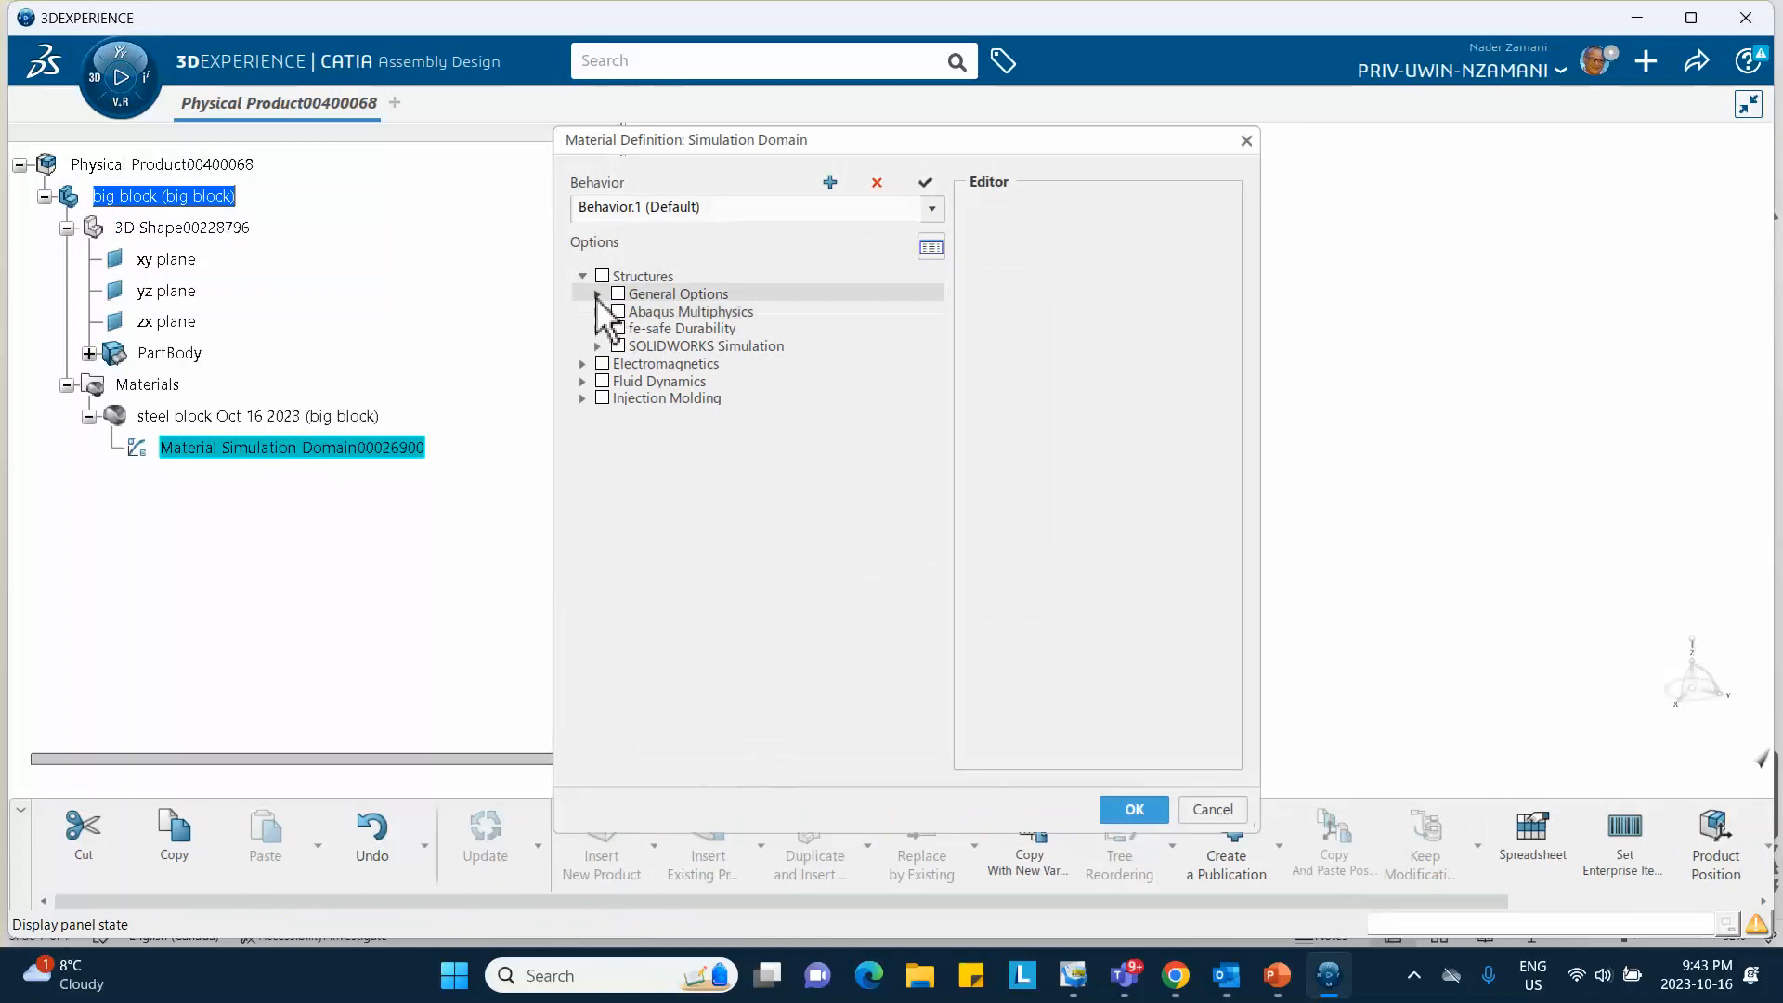
click(597, 312)
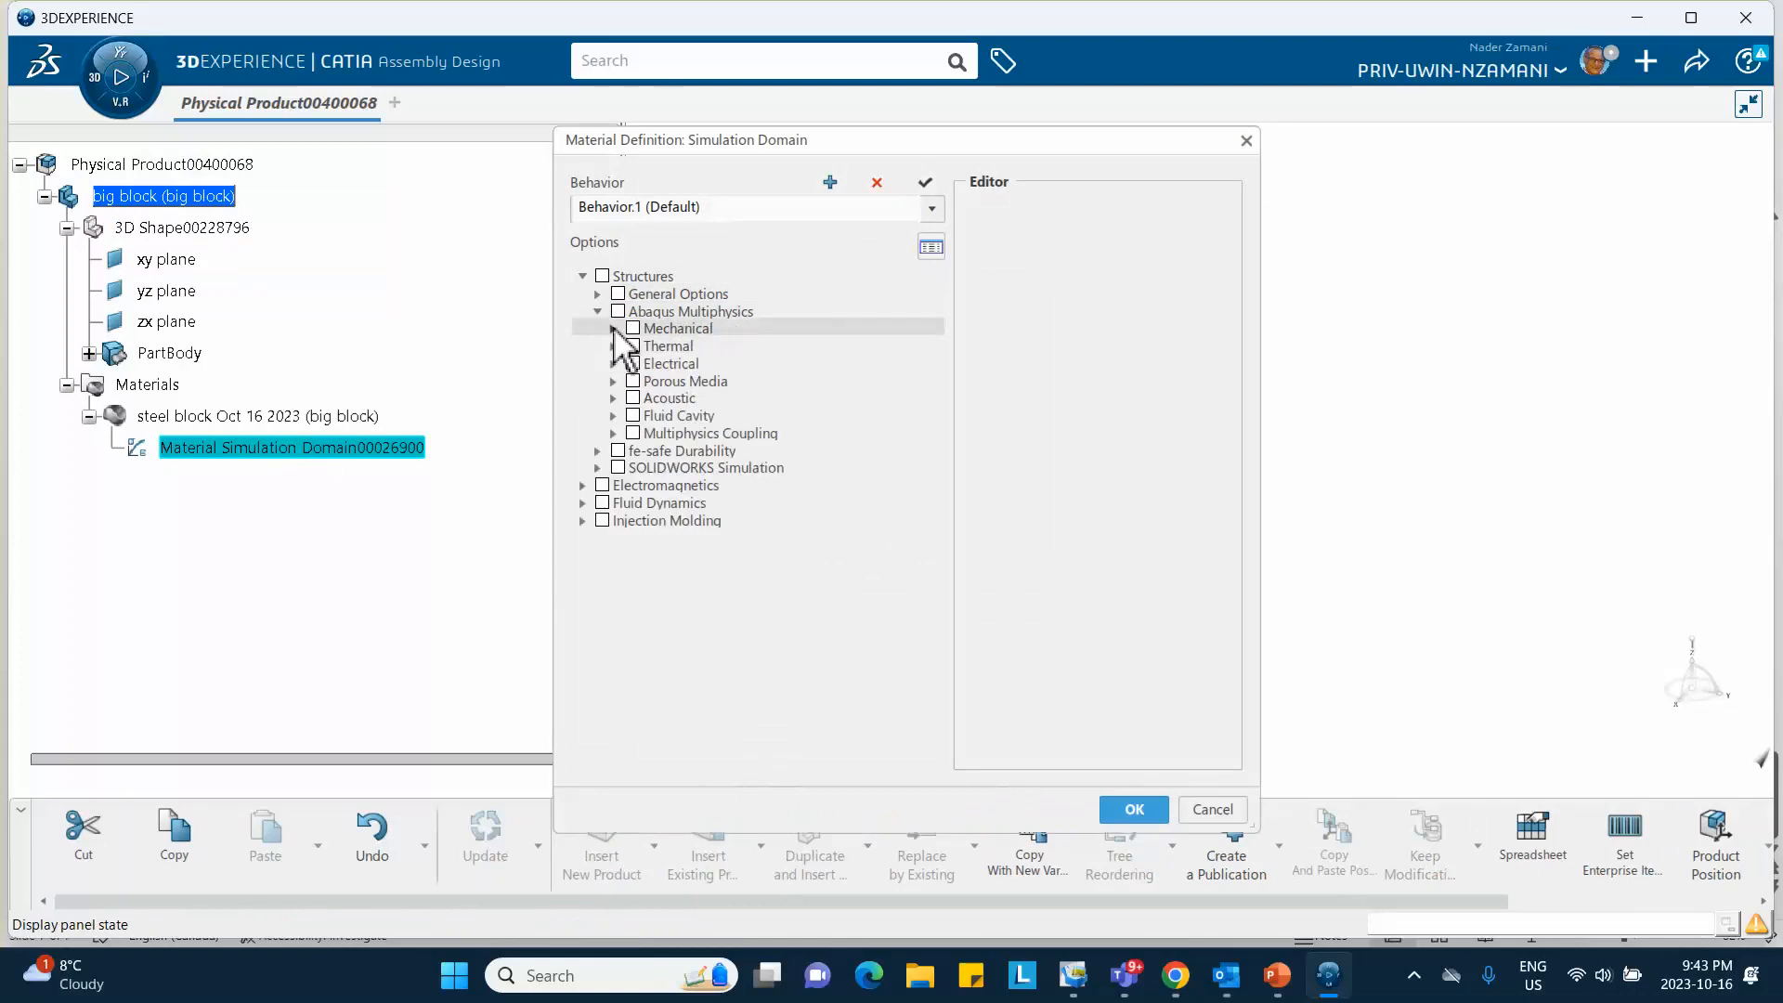
click(613, 328)
click(628, 346)
click(662, 363)
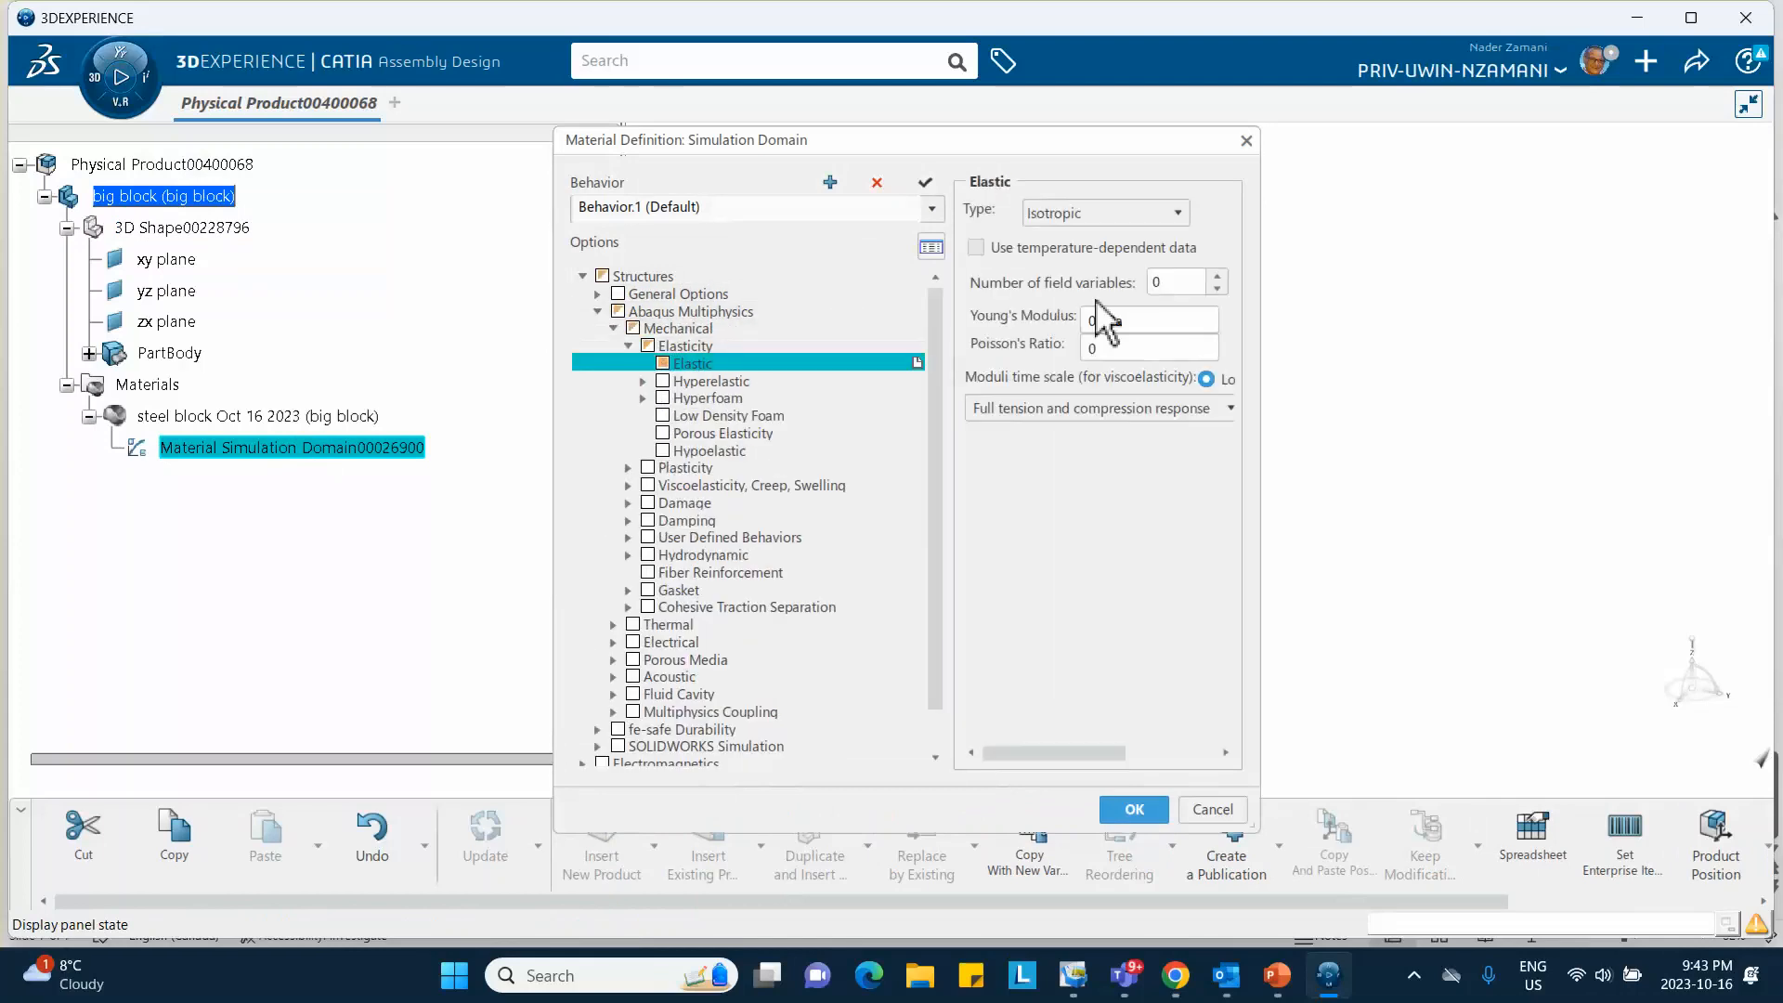
Set the isotropic elastic Young's Modulus to 200000 MPa and accept the material definition.
click(1101, 320)
click(1099, 321)
key(BackSpace)
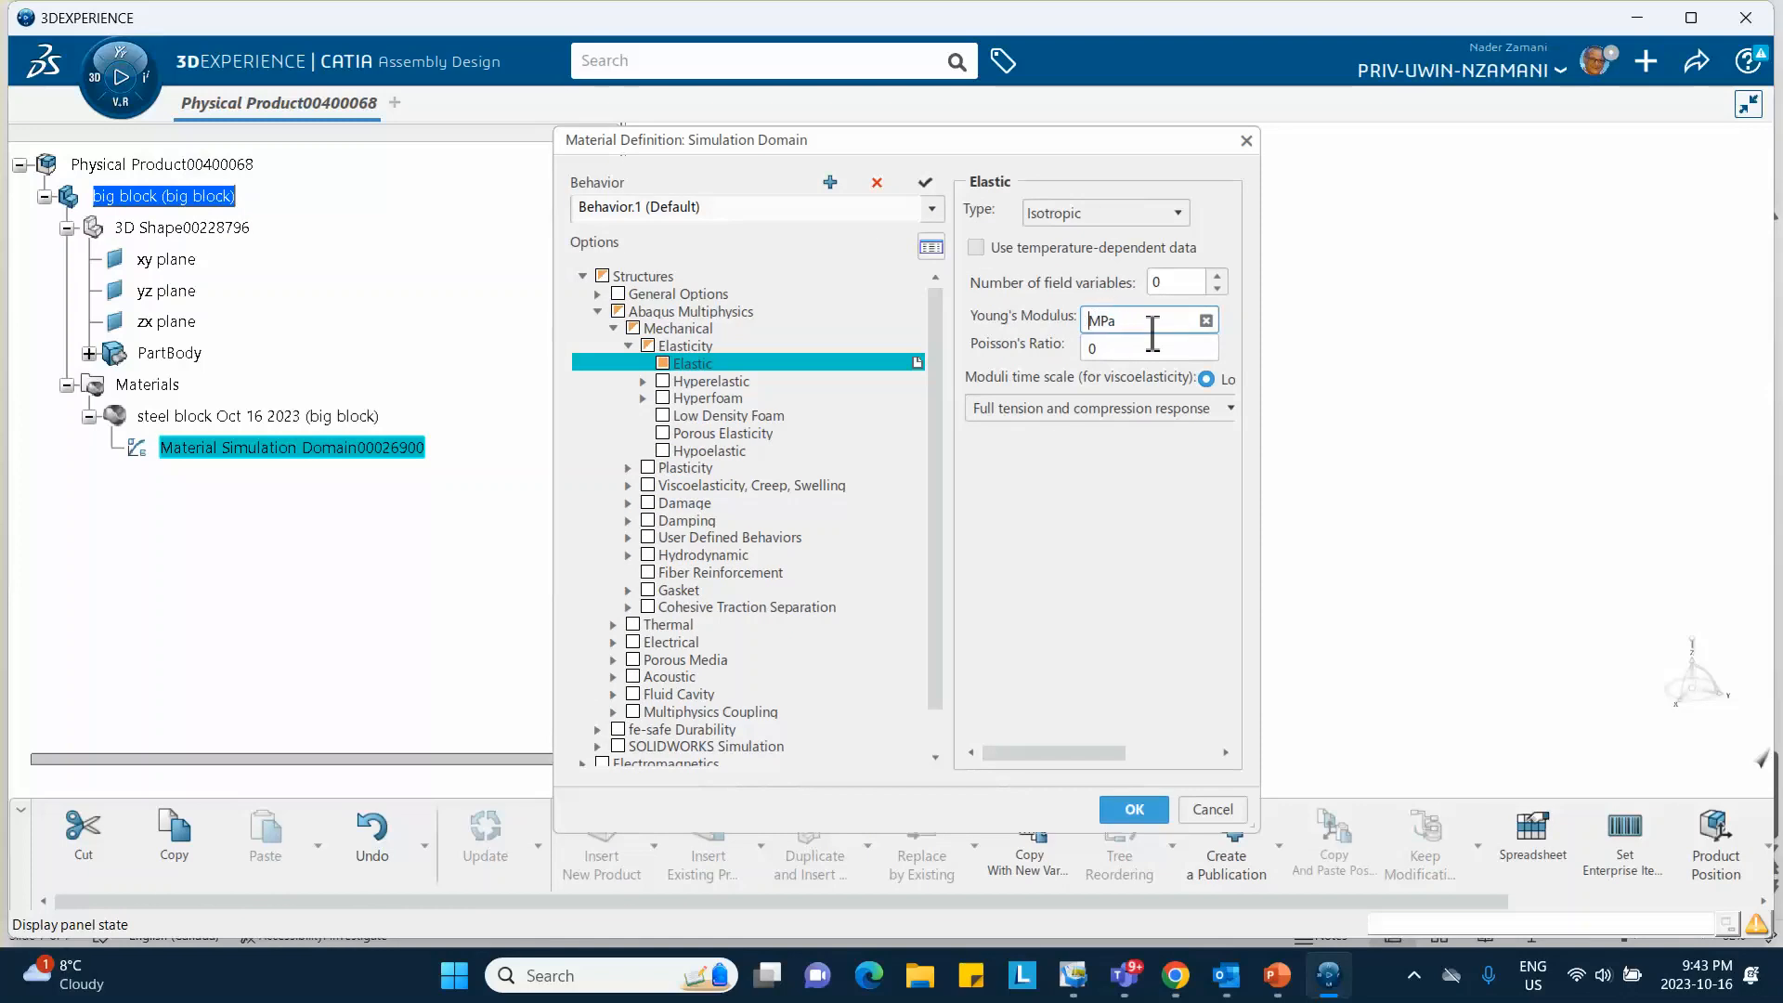
text(200000)
key(Tab)
click(1132, 807)
click(637, 628)
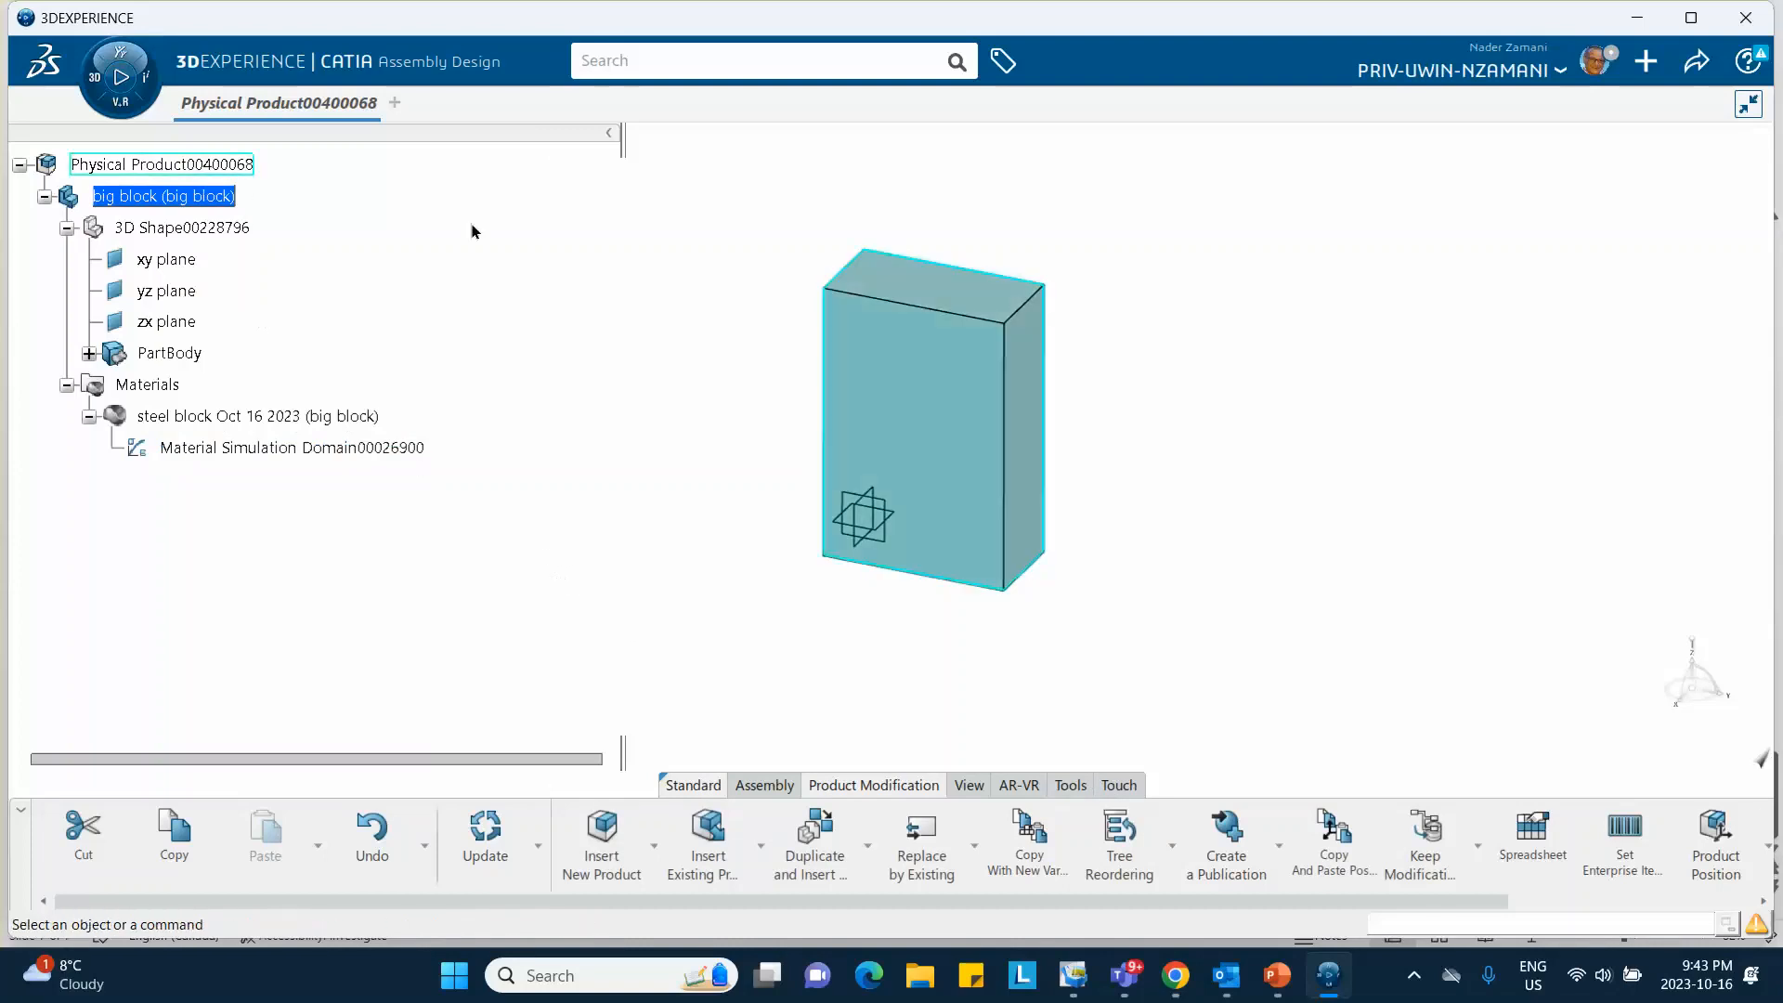
Insert a new 3D Part under the root physical product.
click(222, 165)
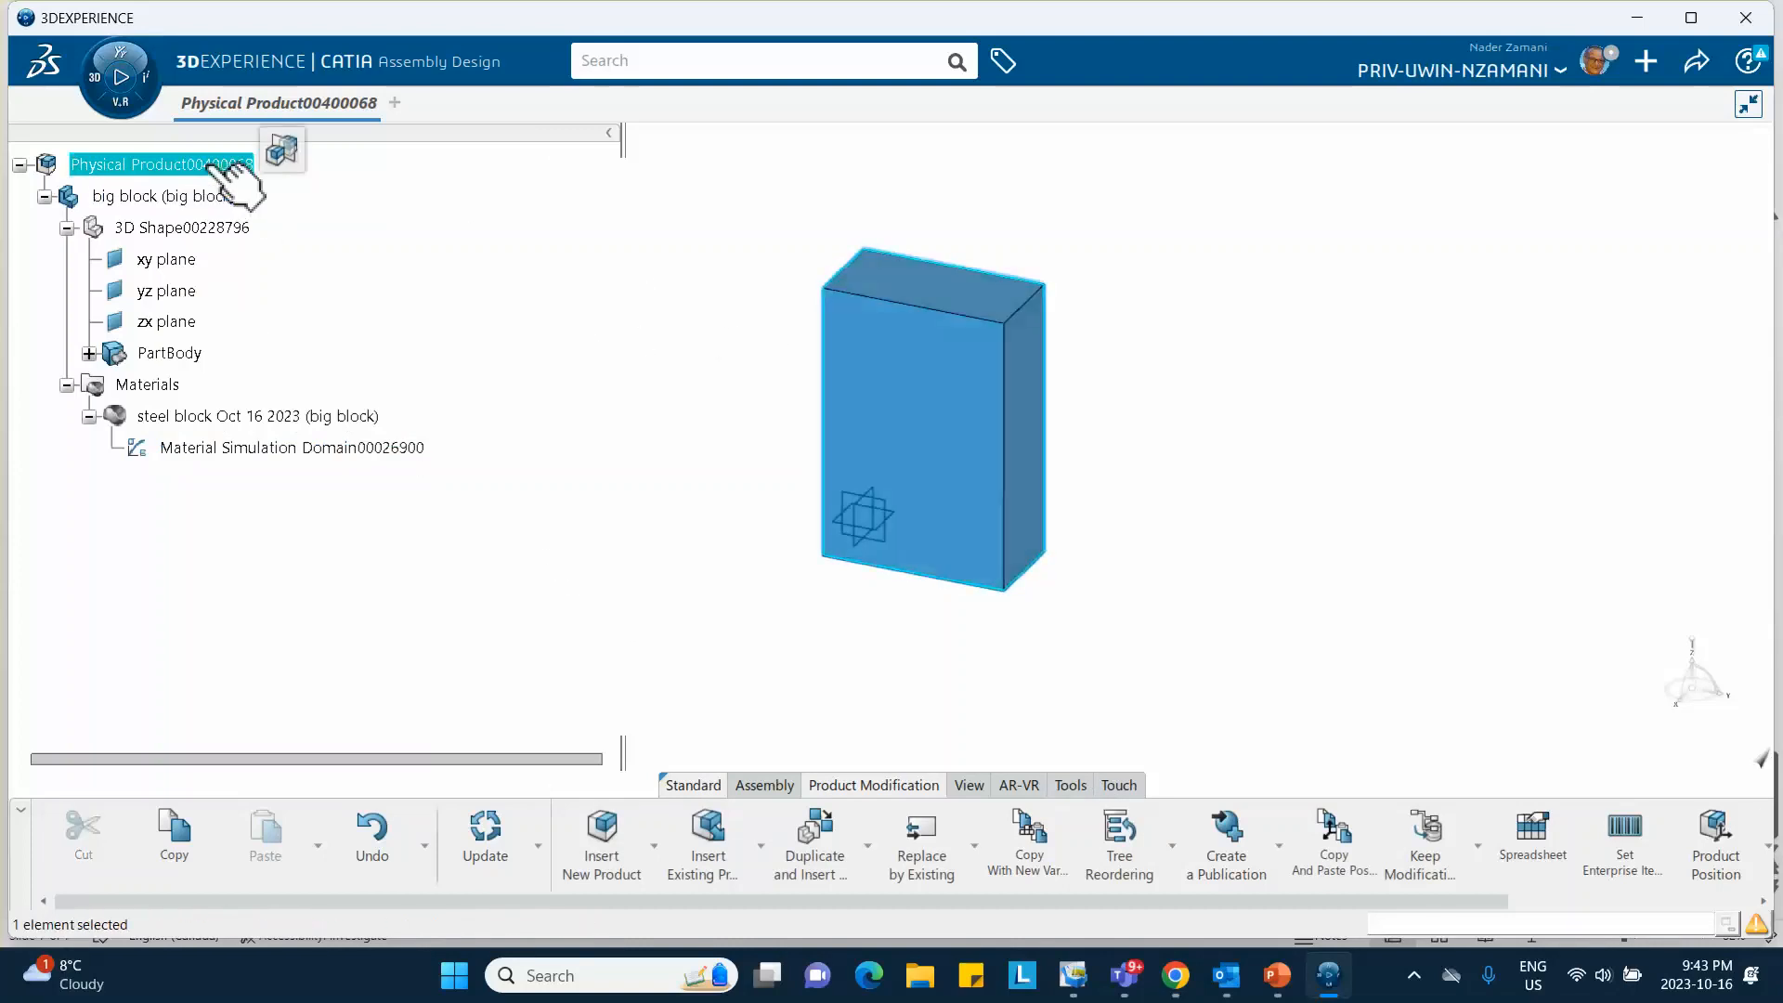
click(467, 238)
right_click(243, 167)
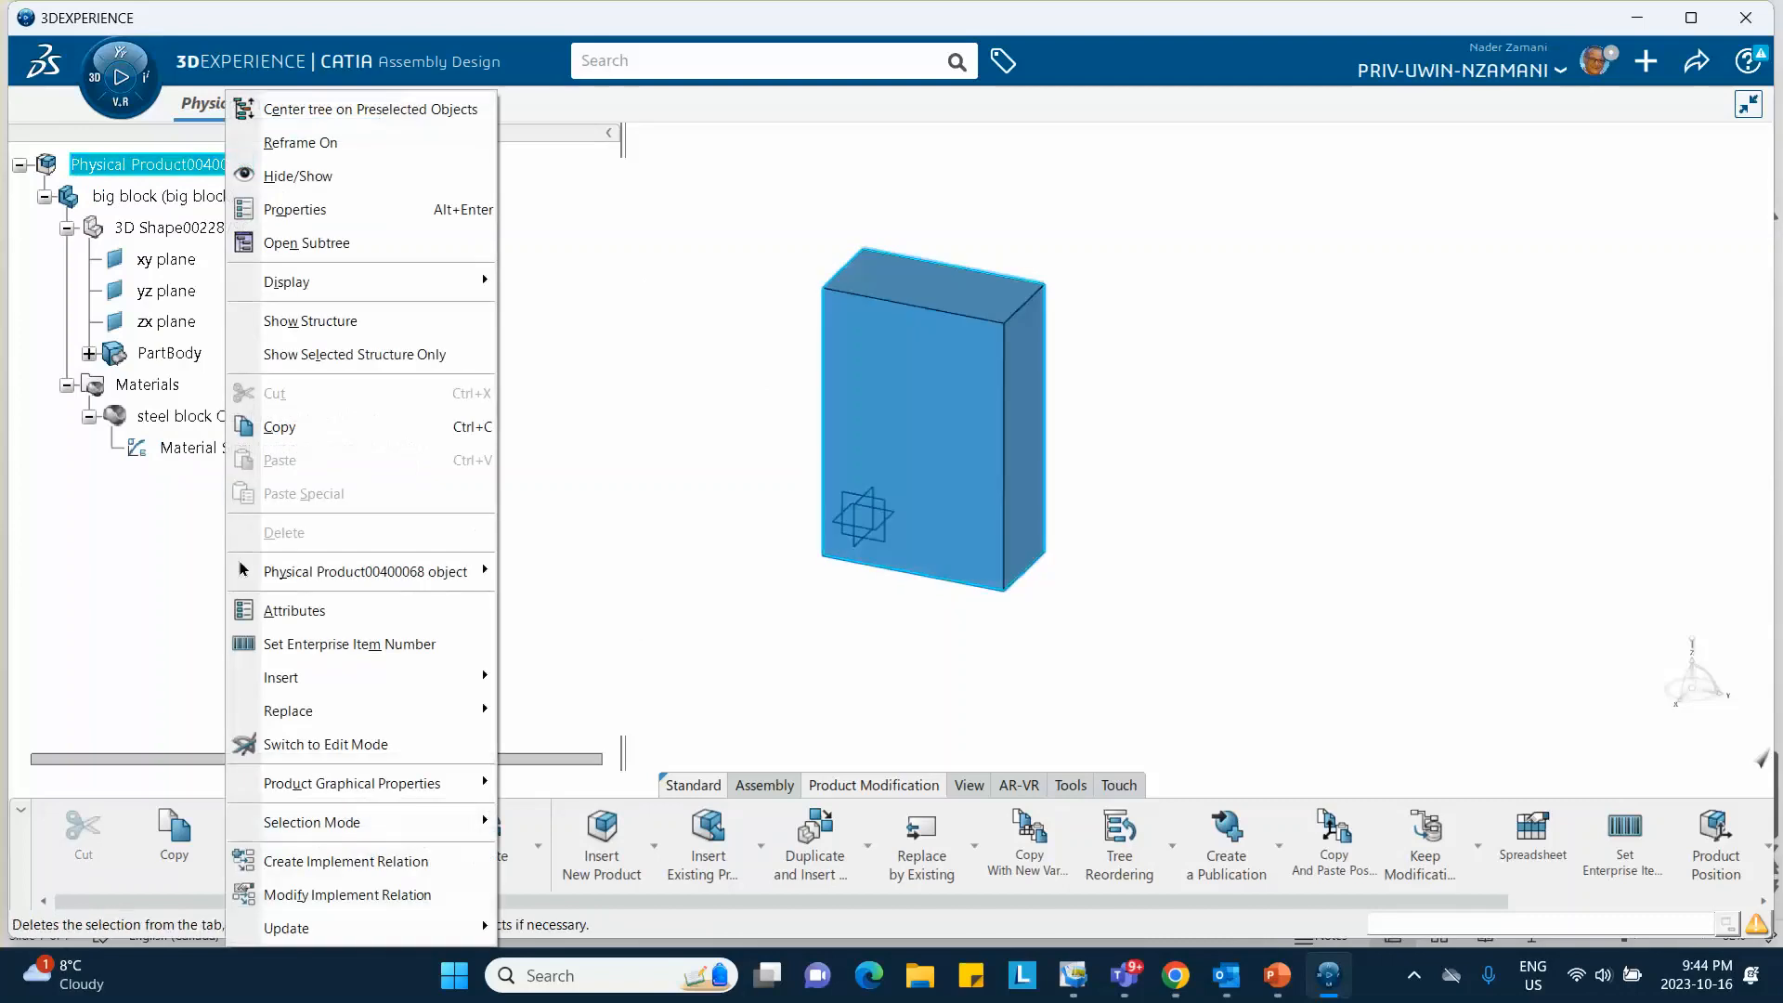
mouse_move(372, 677)
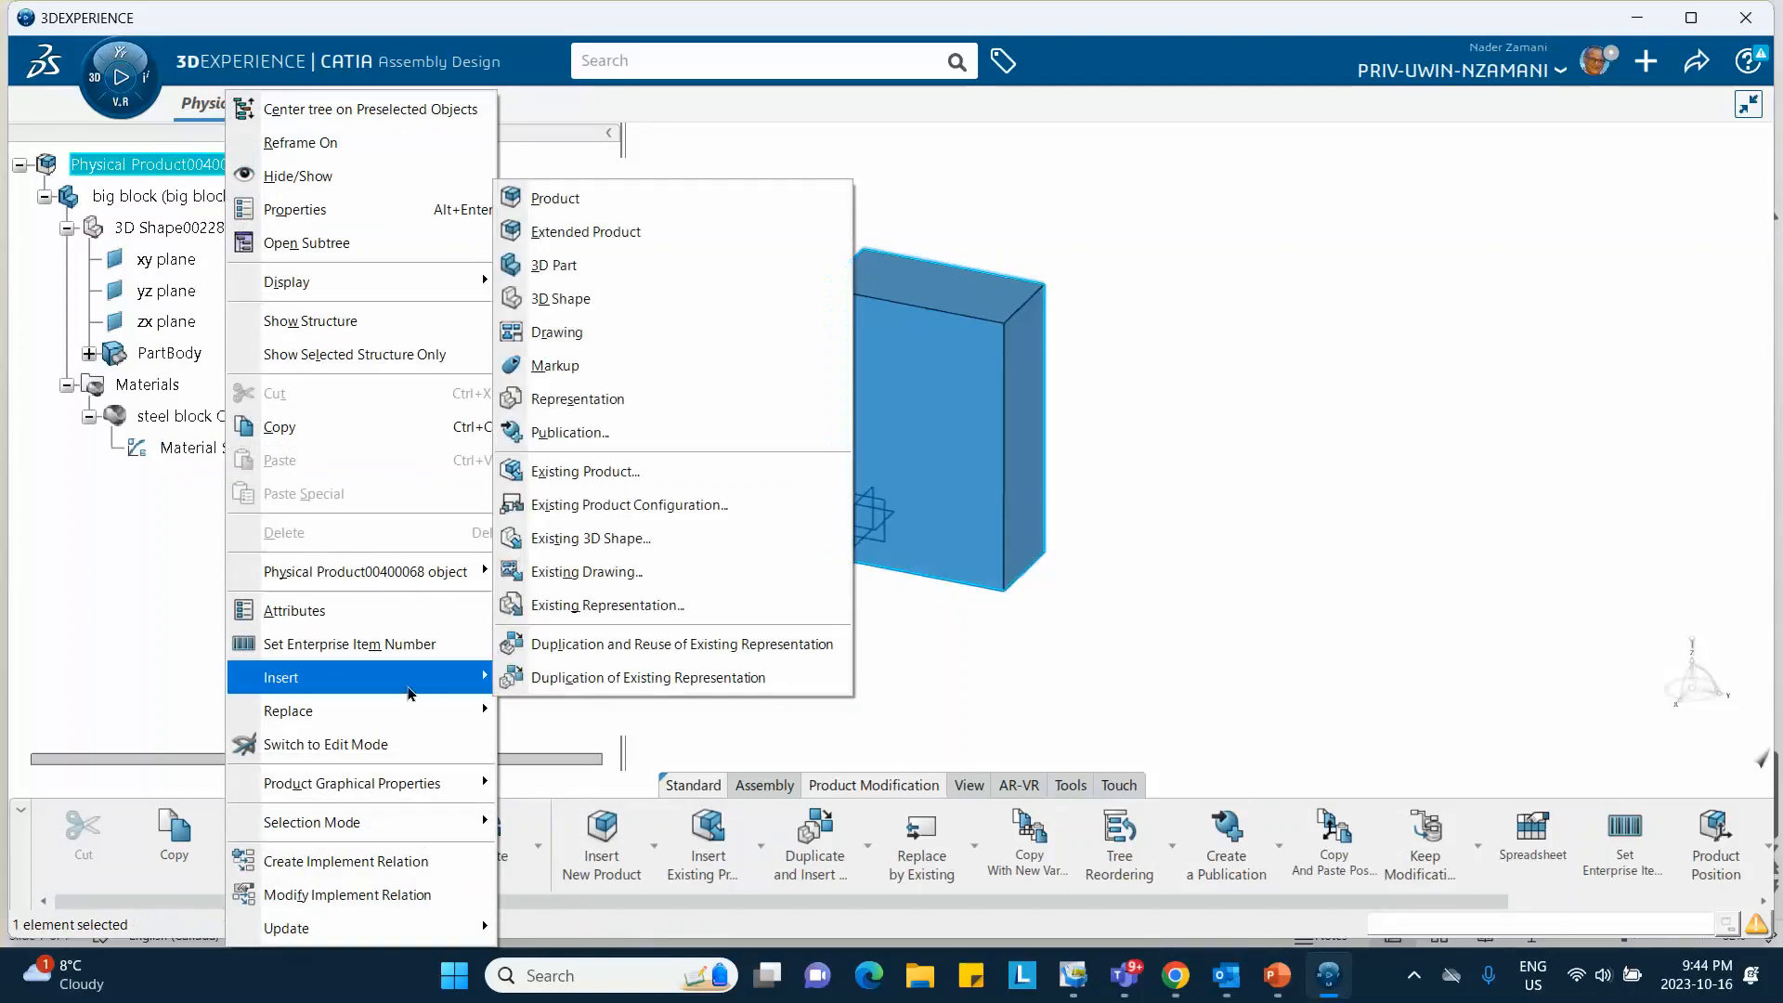
click(553, 266)
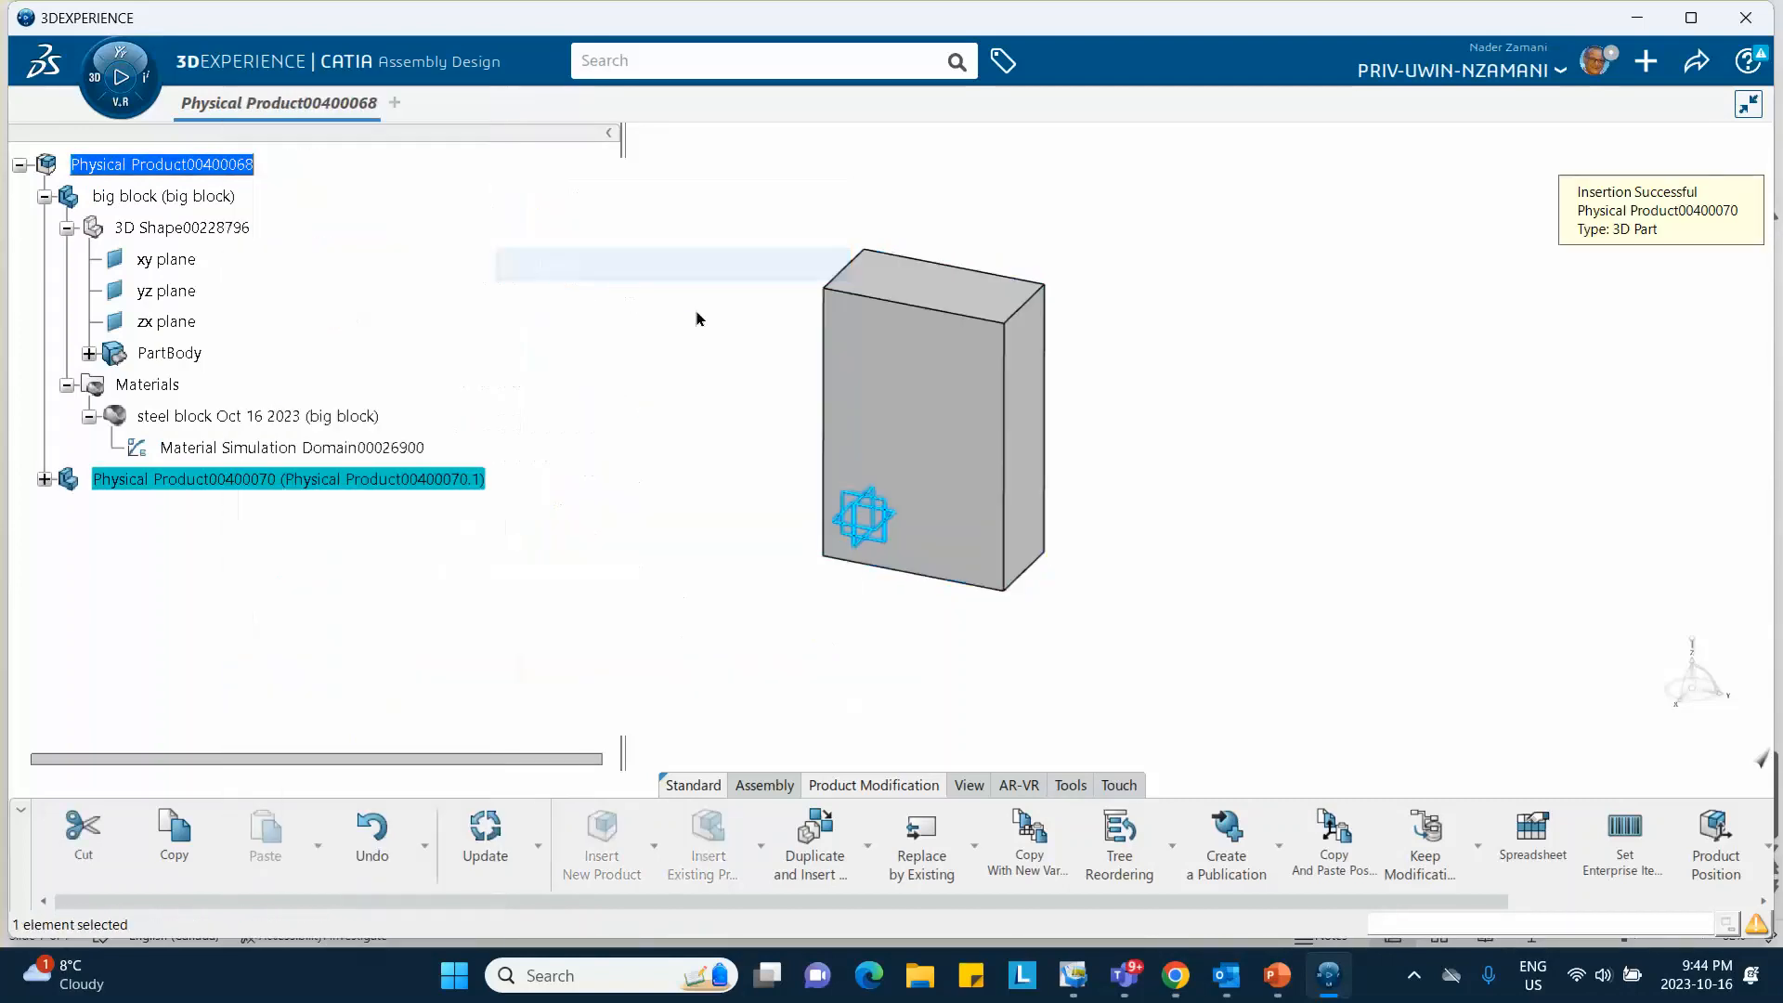
Rename the new part's instance title and reference title to "small block".
right_click(172, 482)
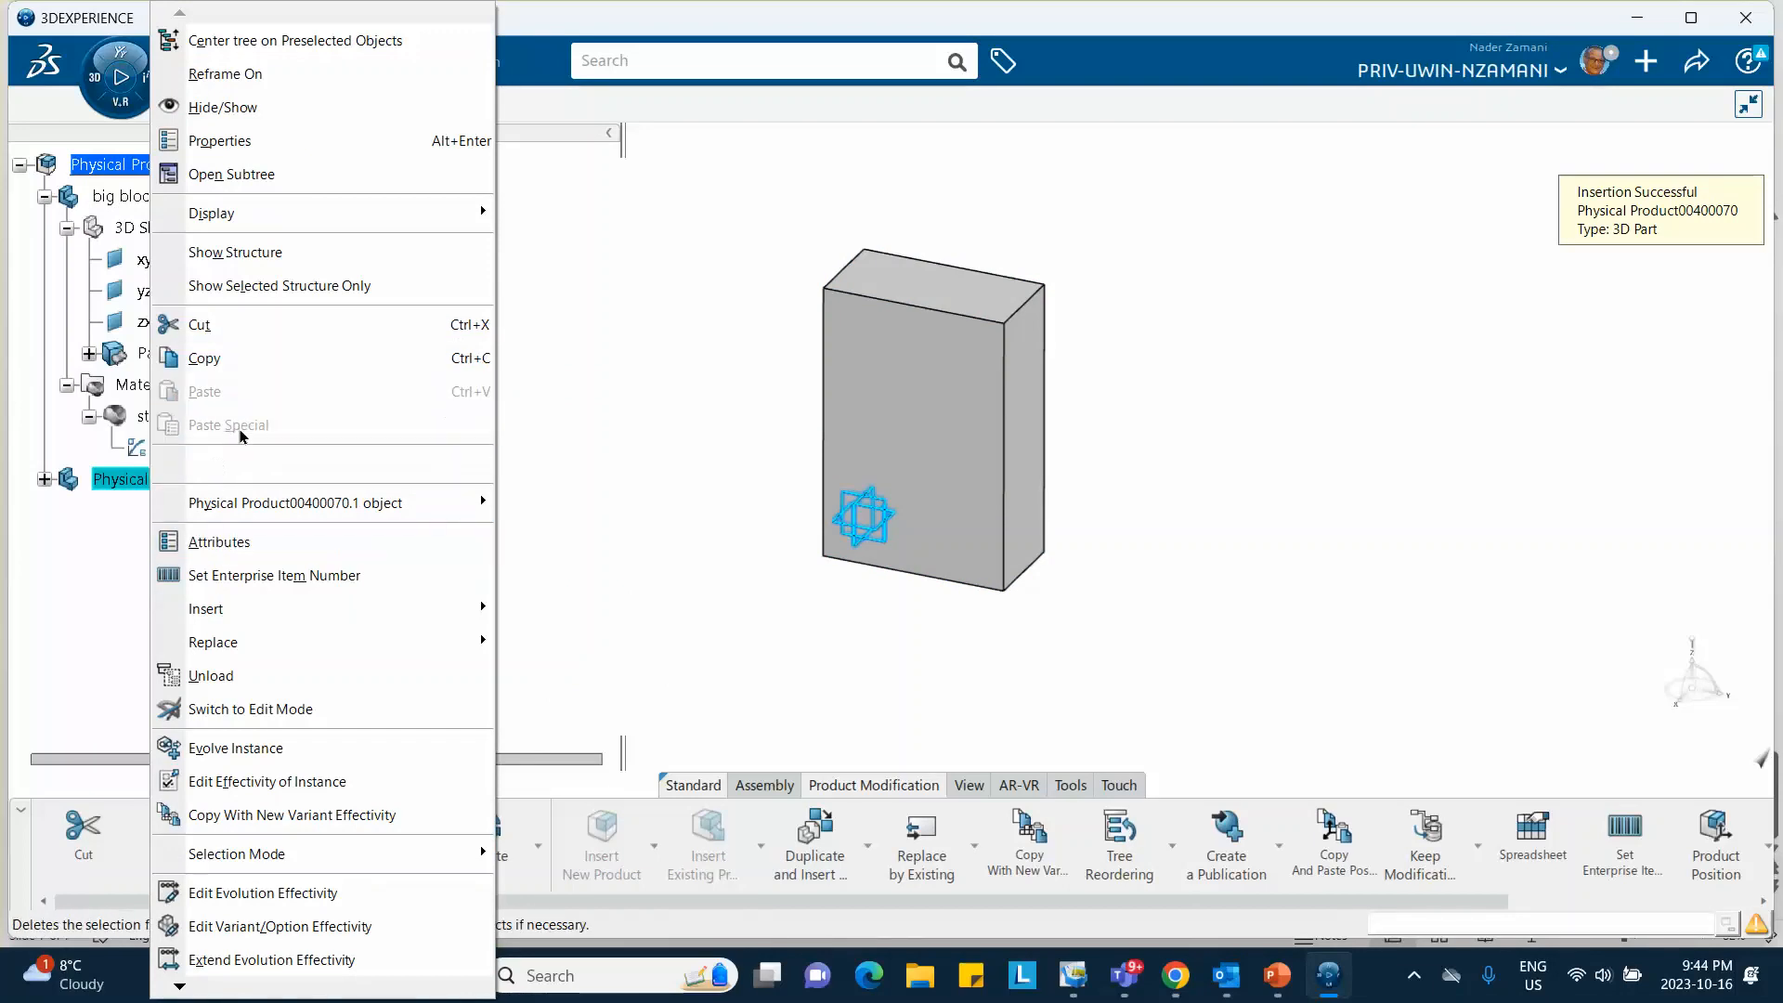
click(275, 142)
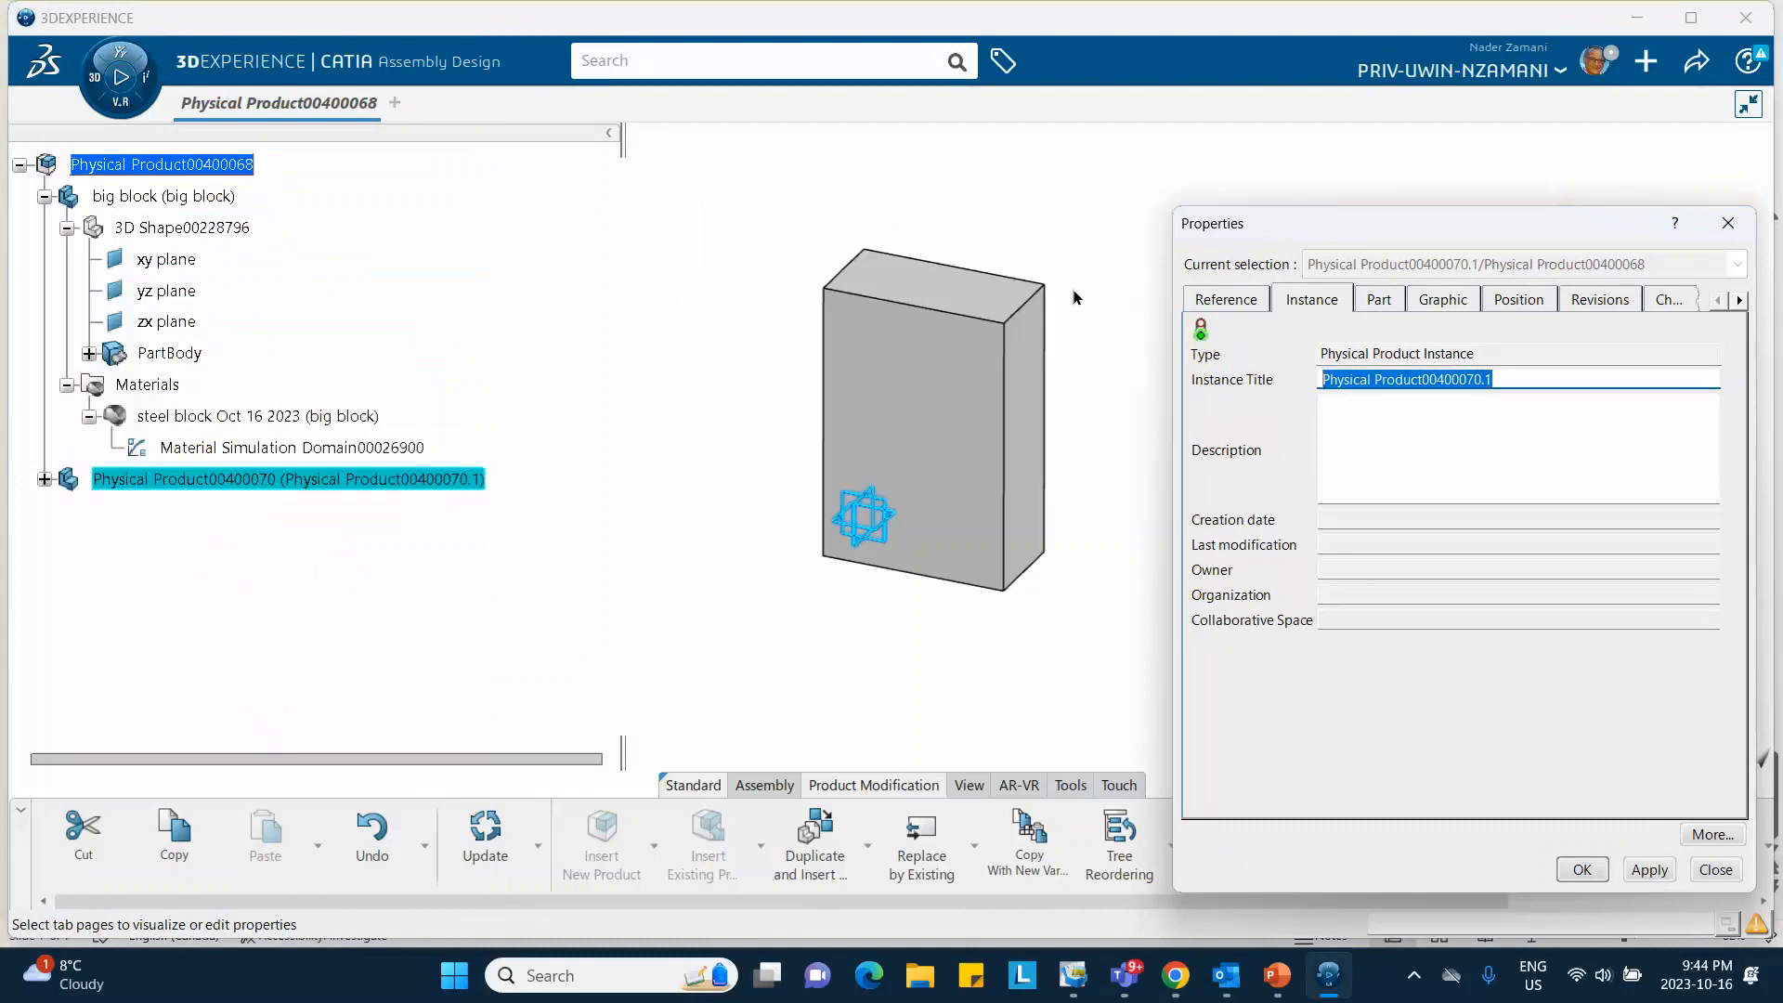
text(small block)
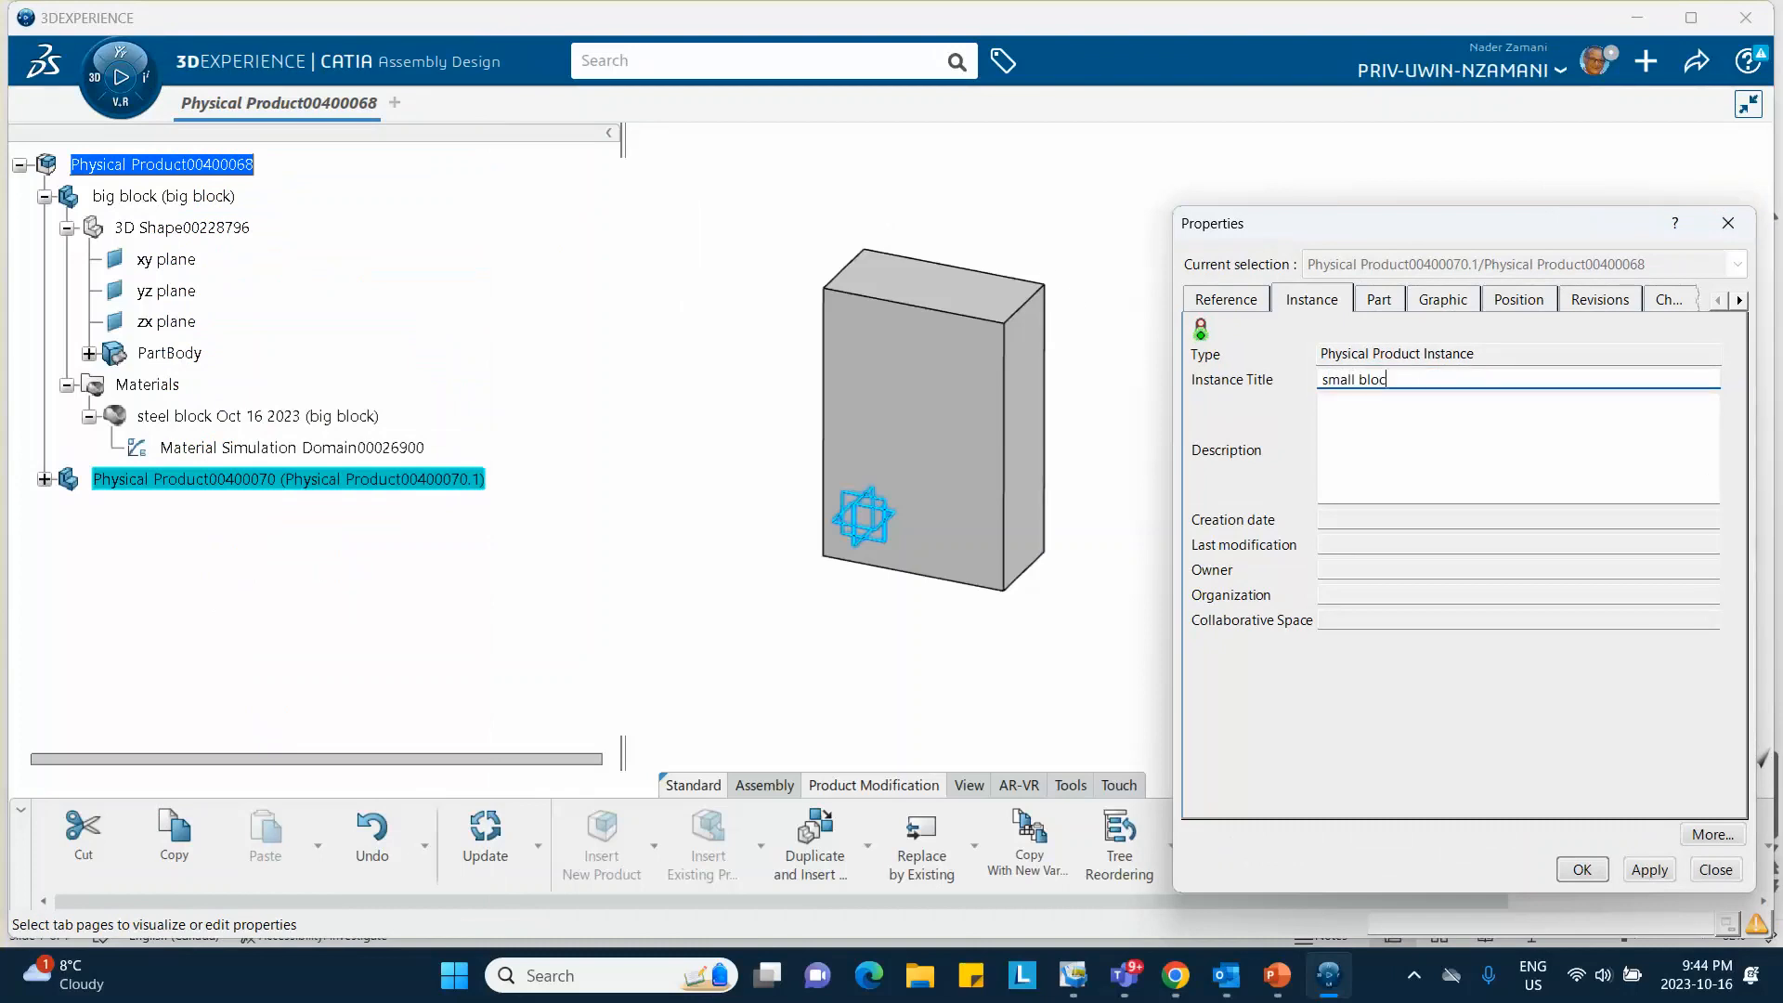
click(1201, 299)
drag(1528, 379, 1303, 372)
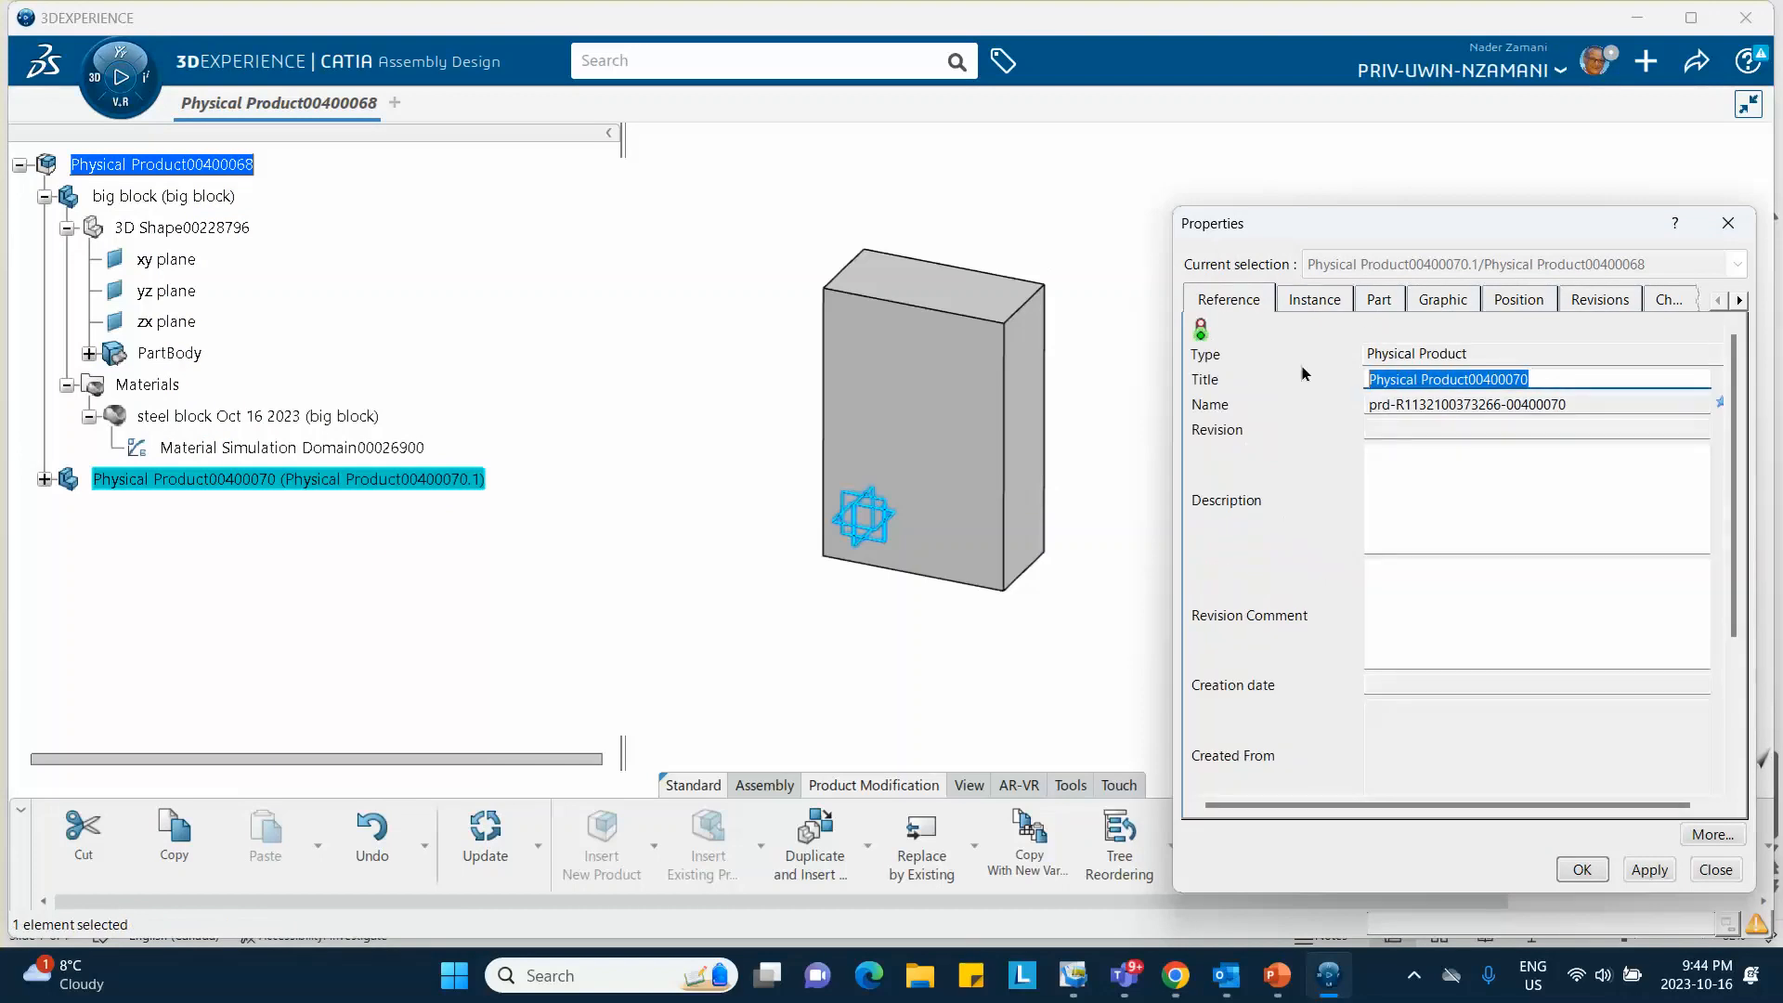
text(small block)
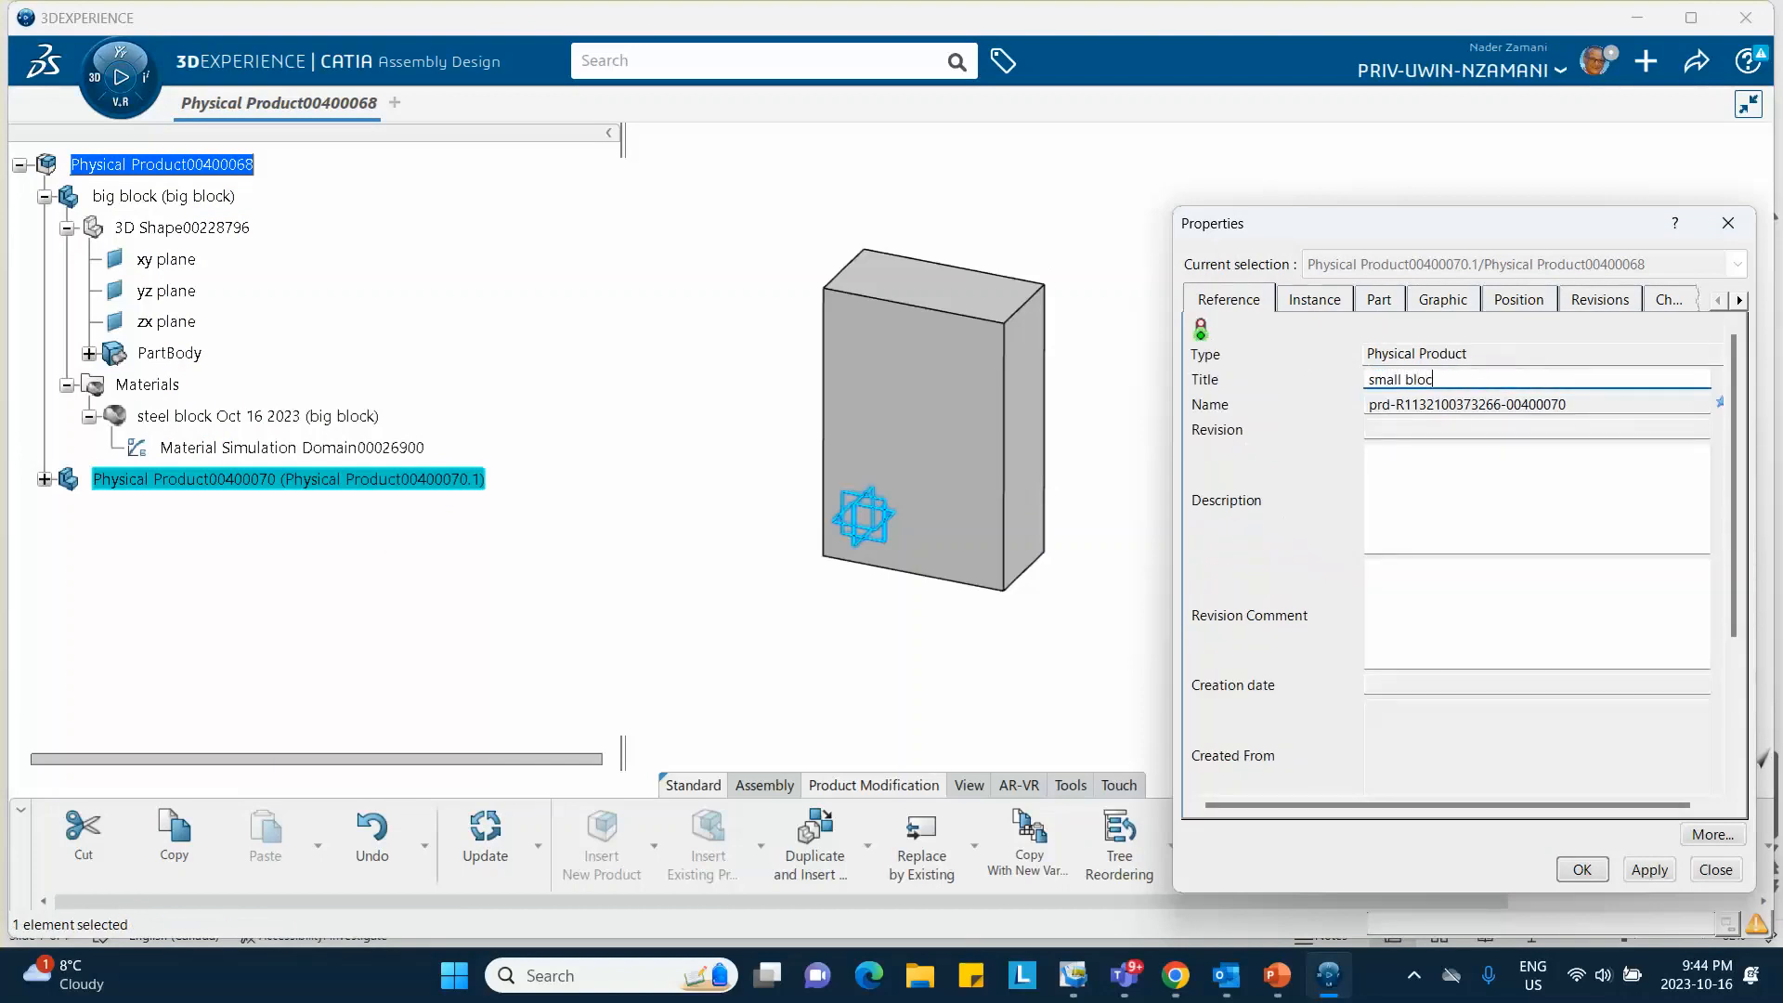
click(1597, 870)
Open the small block's 3D shape and sketch a rectangle about 16 mm high on its yz plane, beside the big block with its base on the horizontal axis.
click(44, 480)
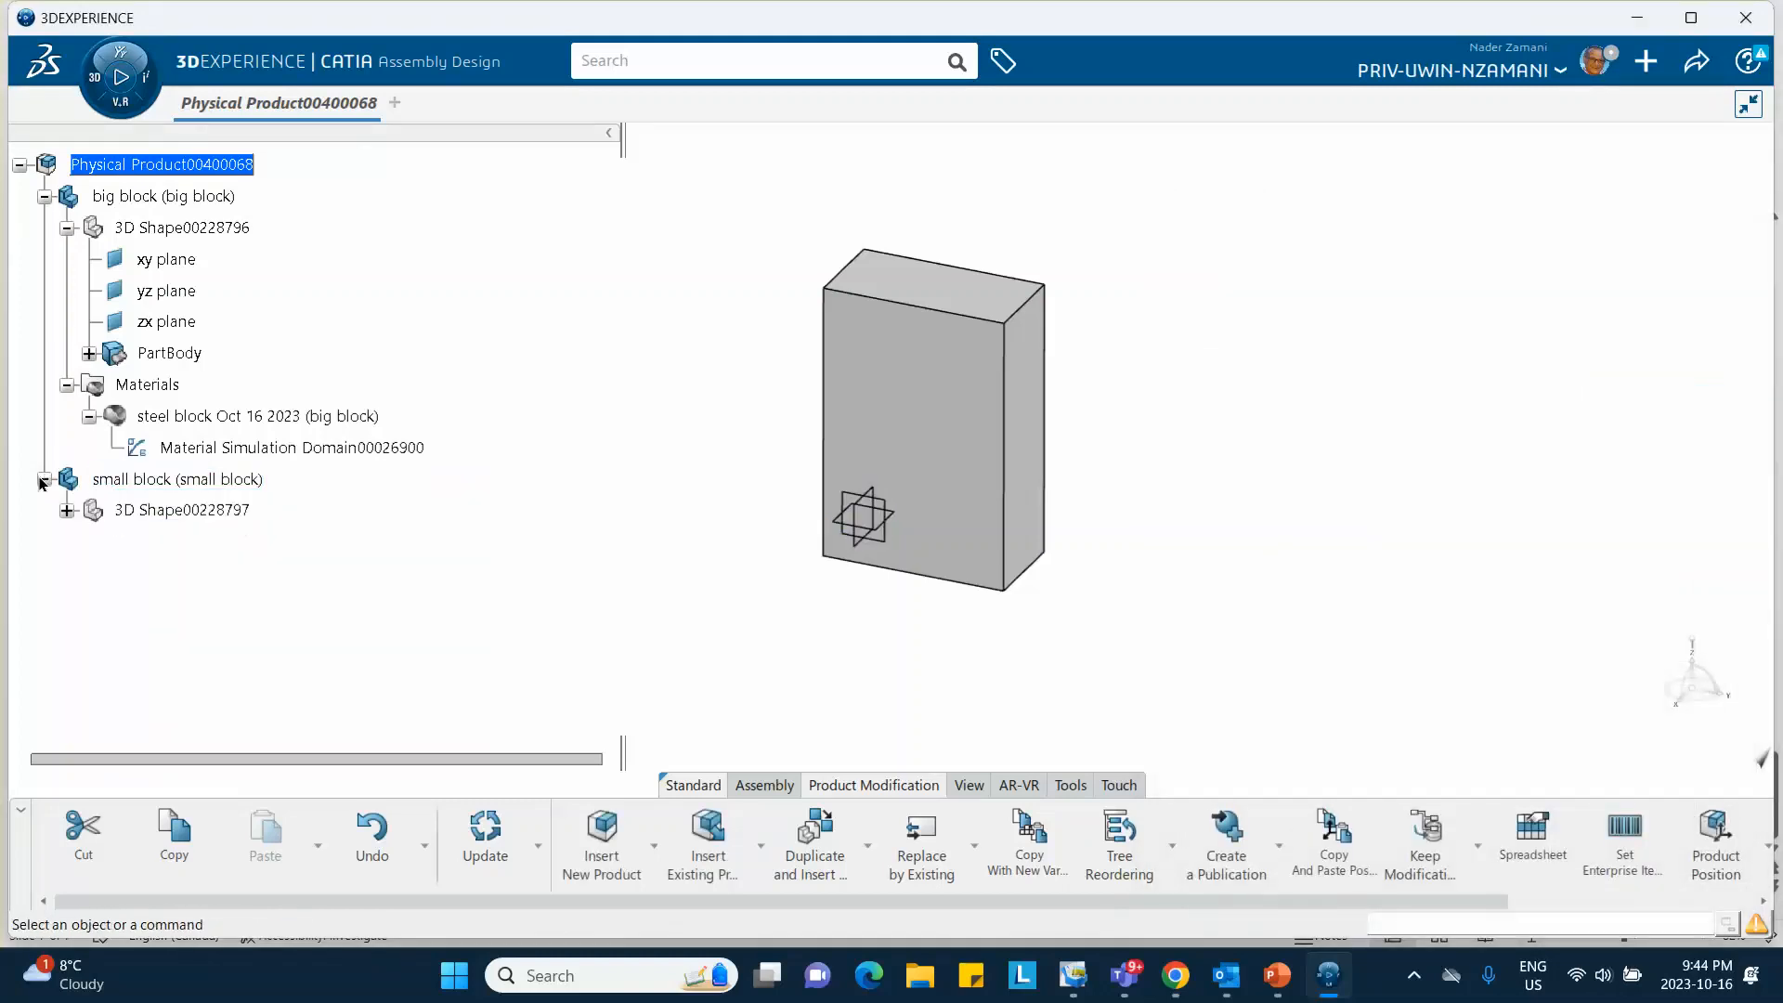
click(66, 510)
double_click(140, 510)
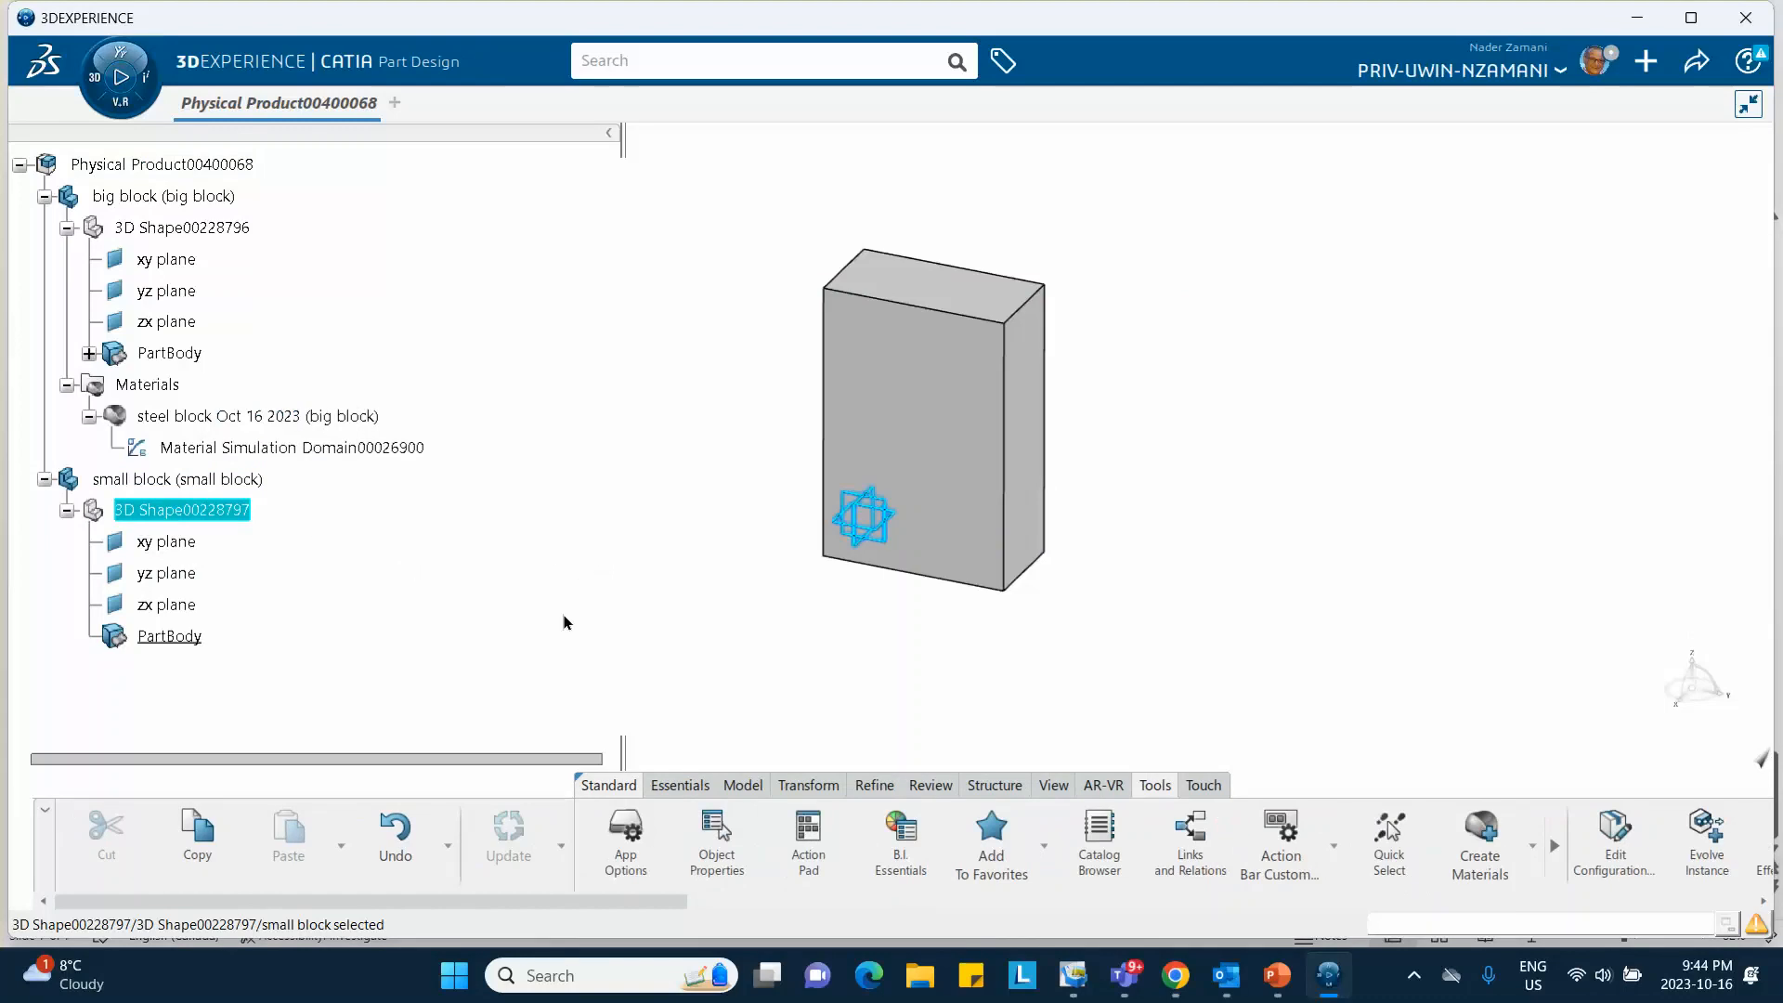
click(894, 509)
click(1044, 418)
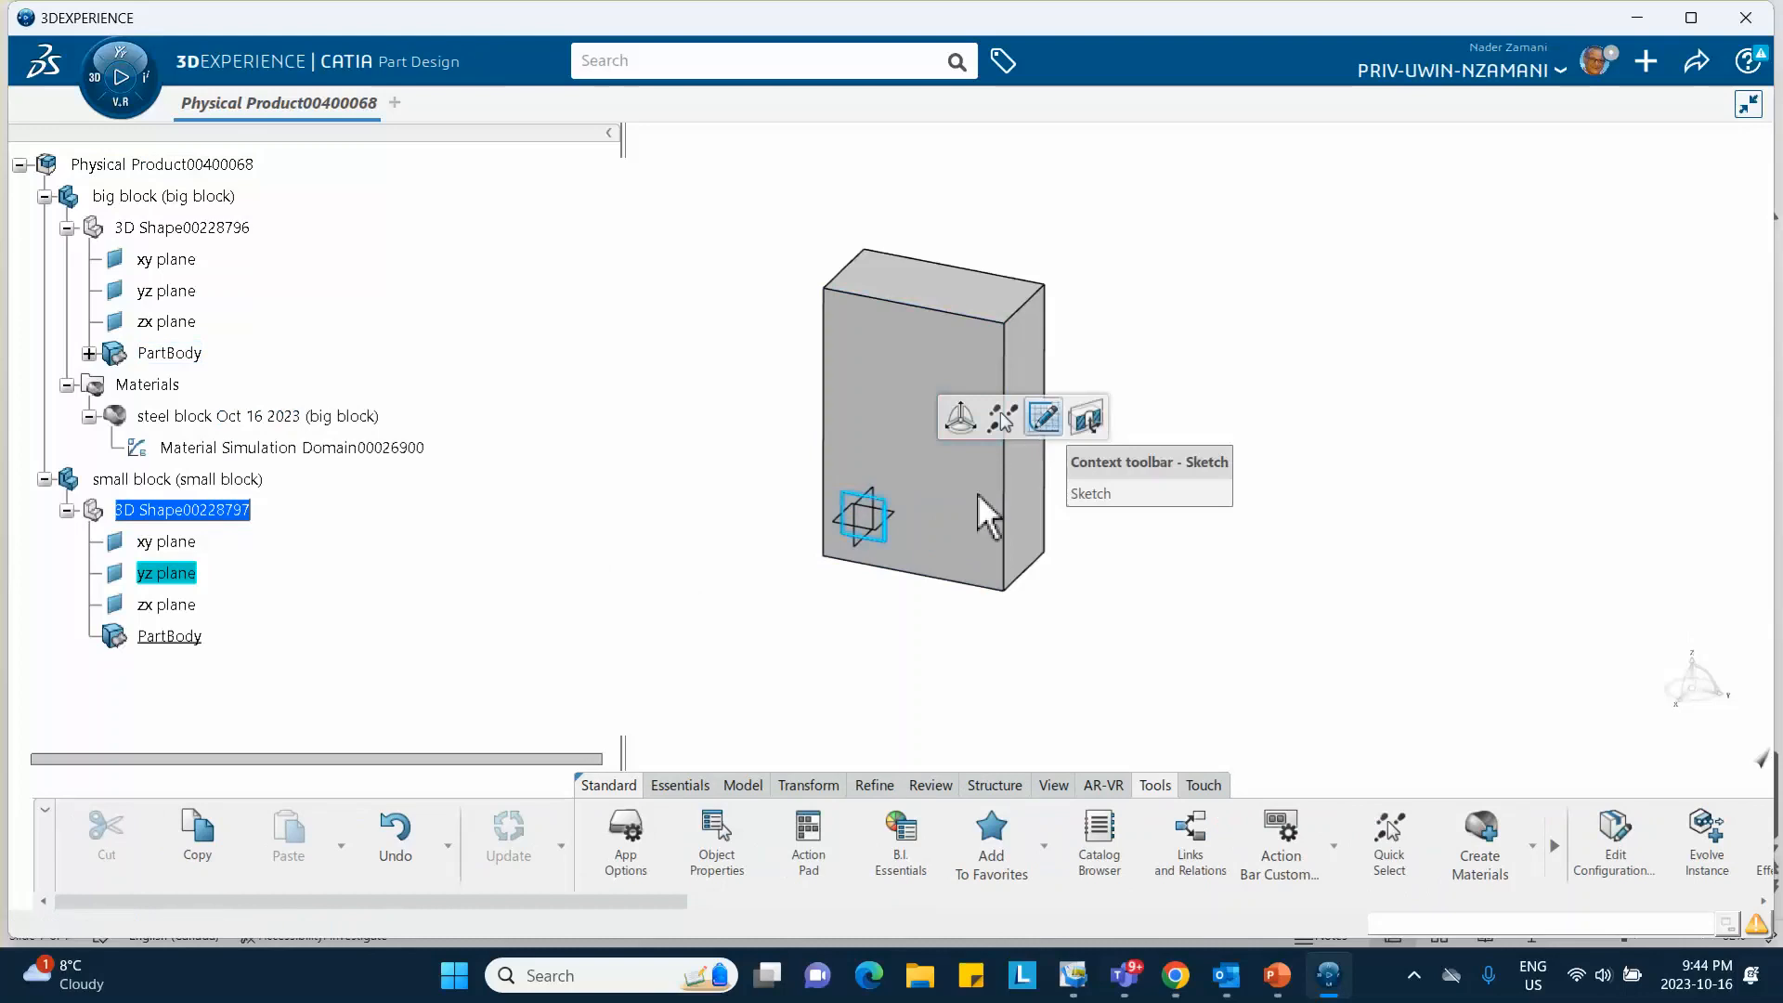
middle_drag(861, 625, 1050, 651)
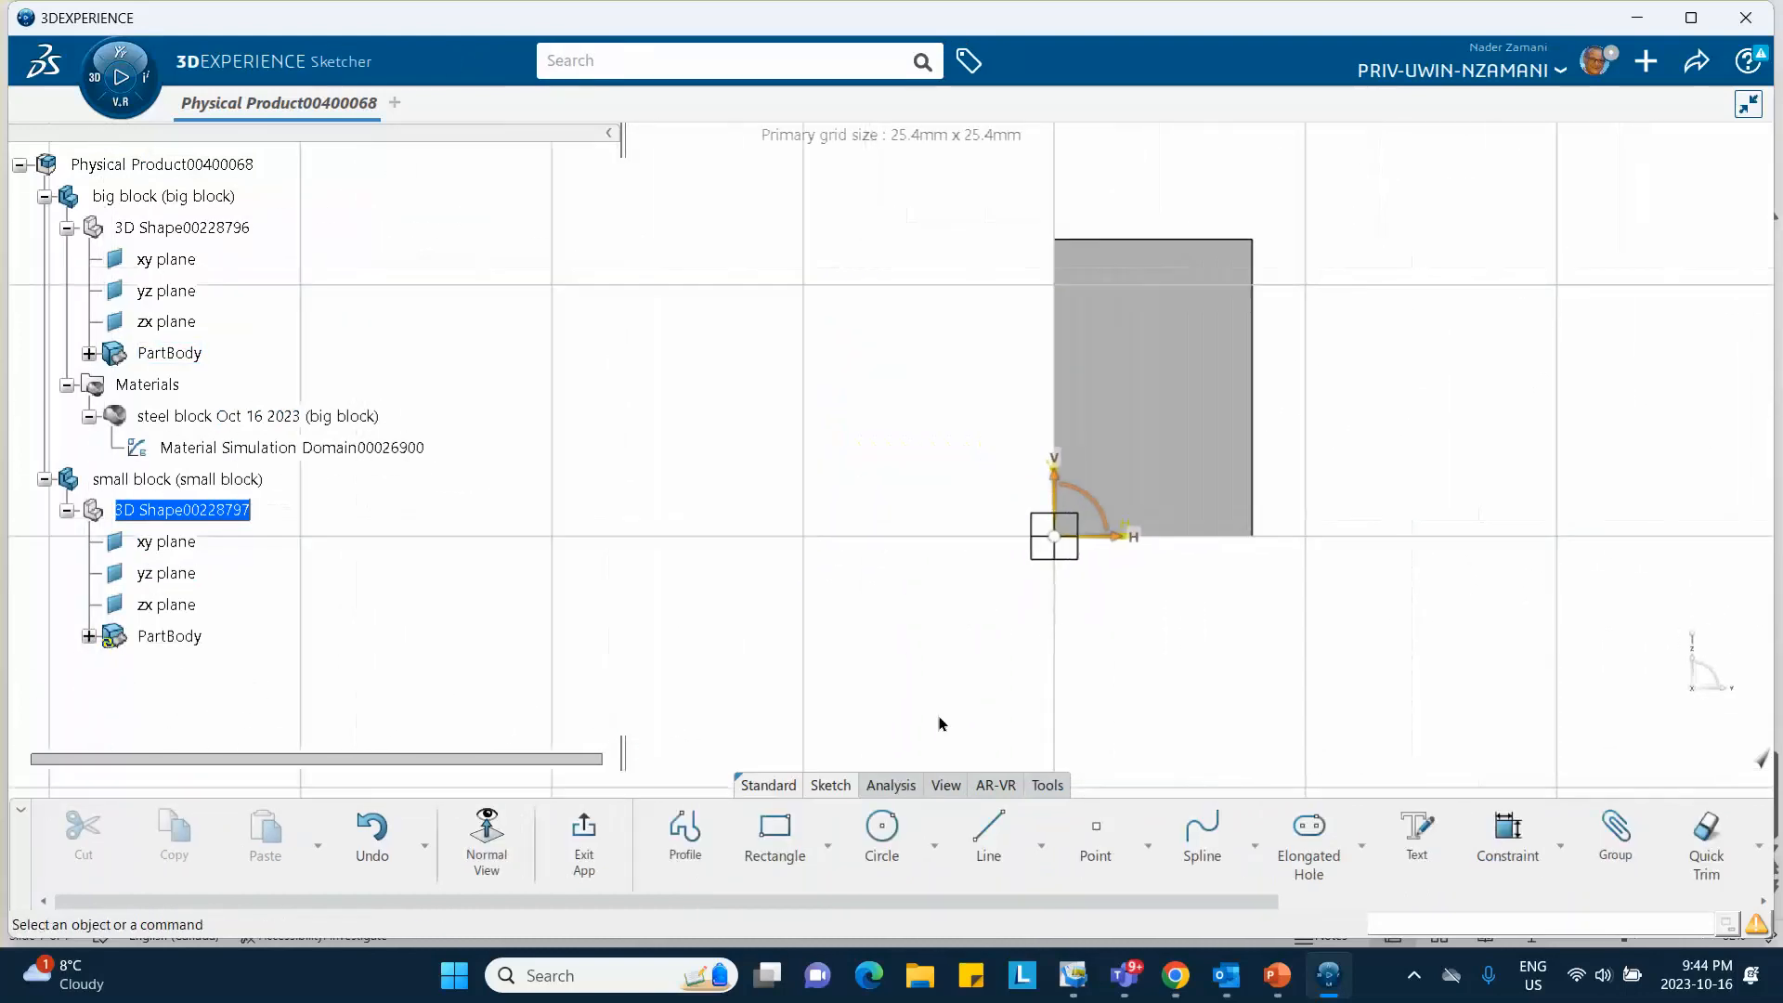
click(790, 840)
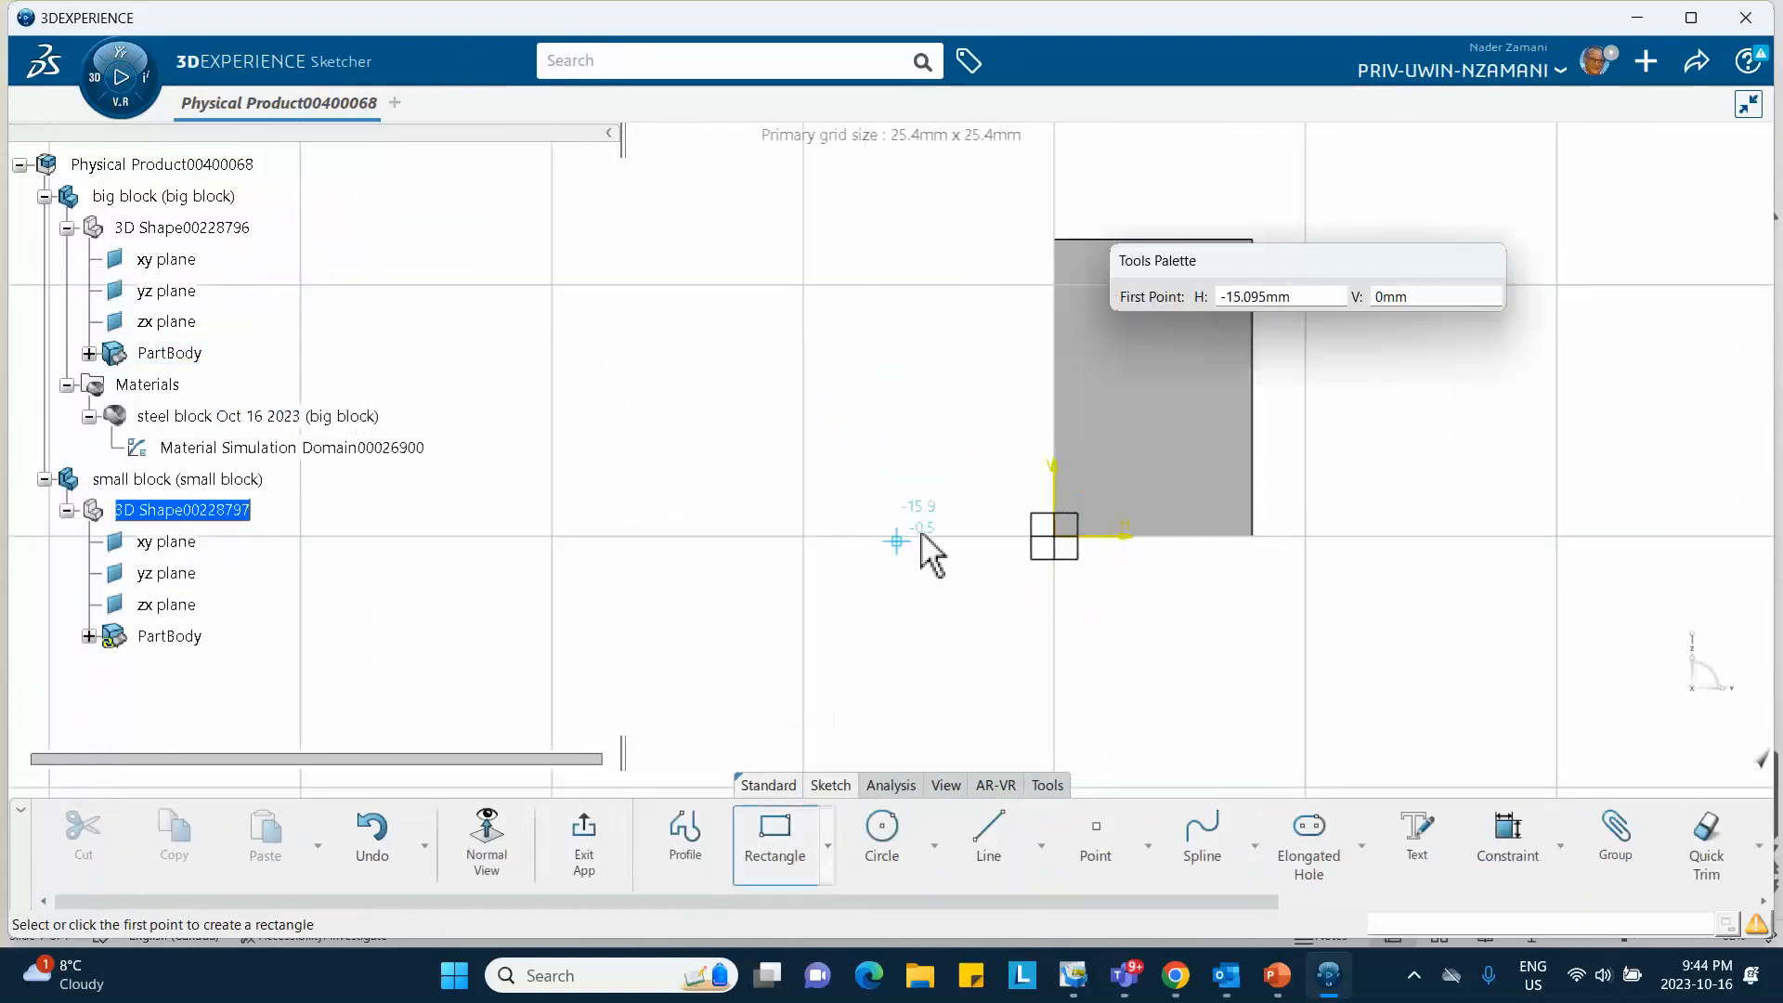
click(987, 532)
click(880, 375)
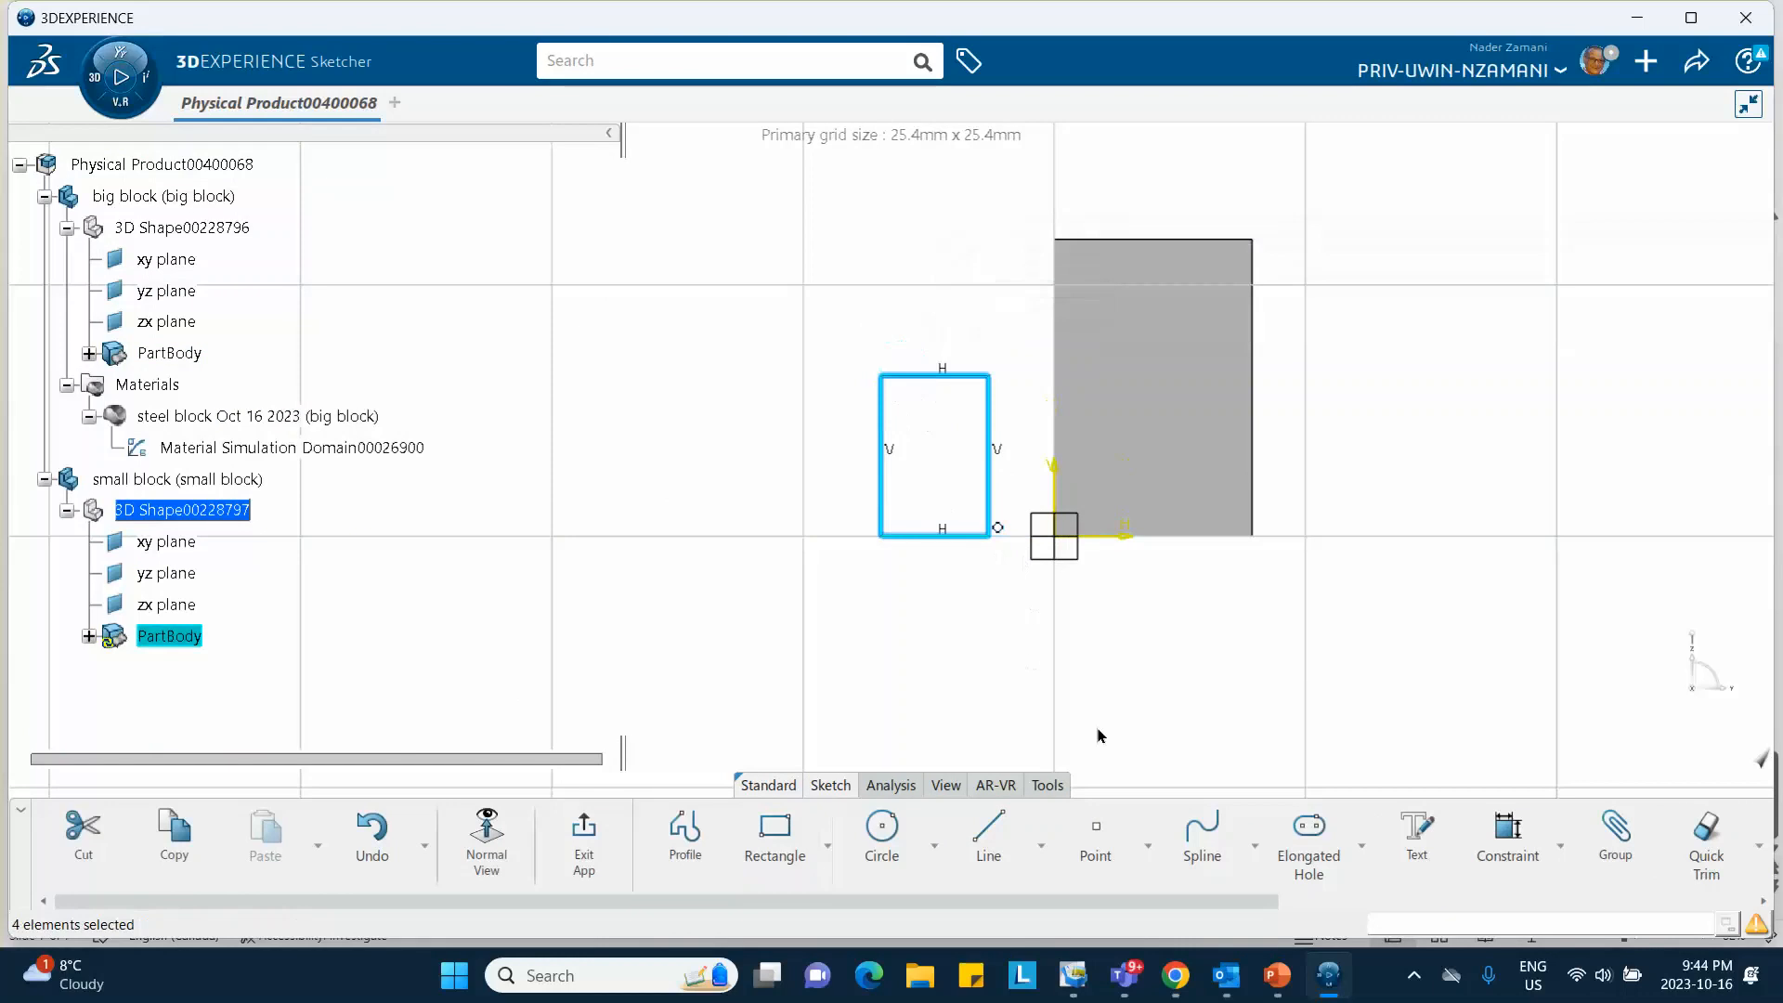
Constrain the small block's rectangle to 15 mm wide and 20 mm high.
click(1505, 835)
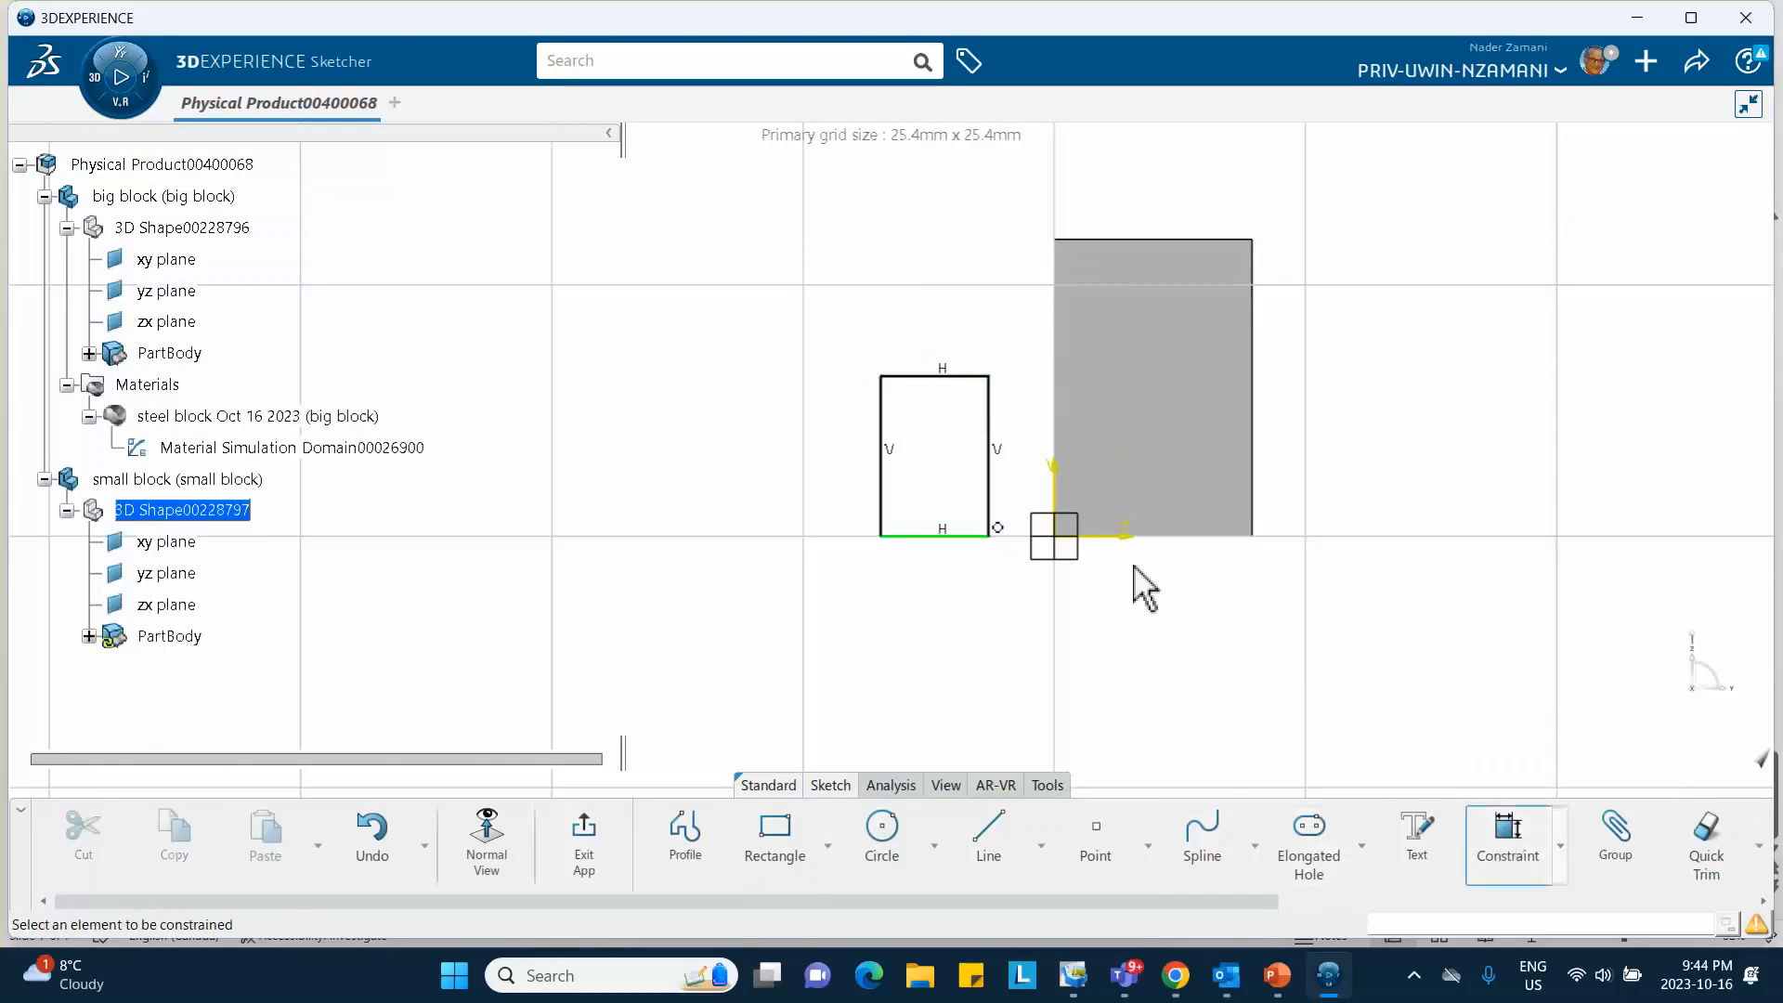
click(951, 379)
click(924, 312)
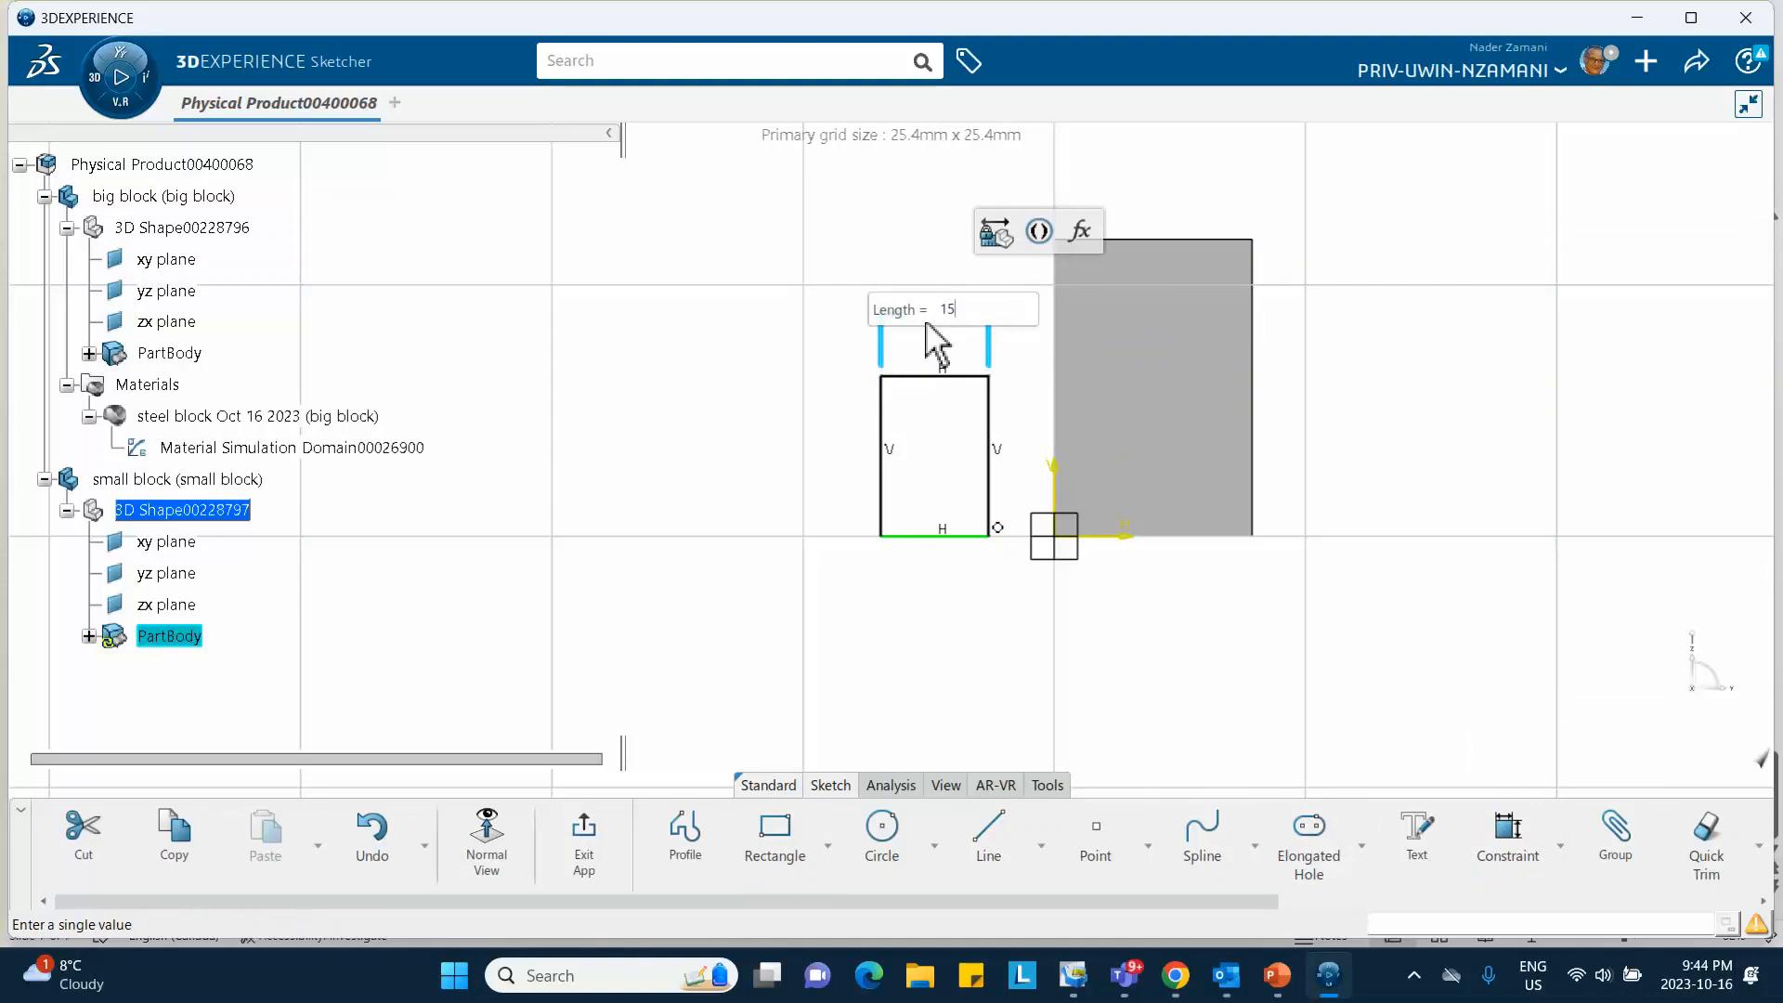
key(Return)
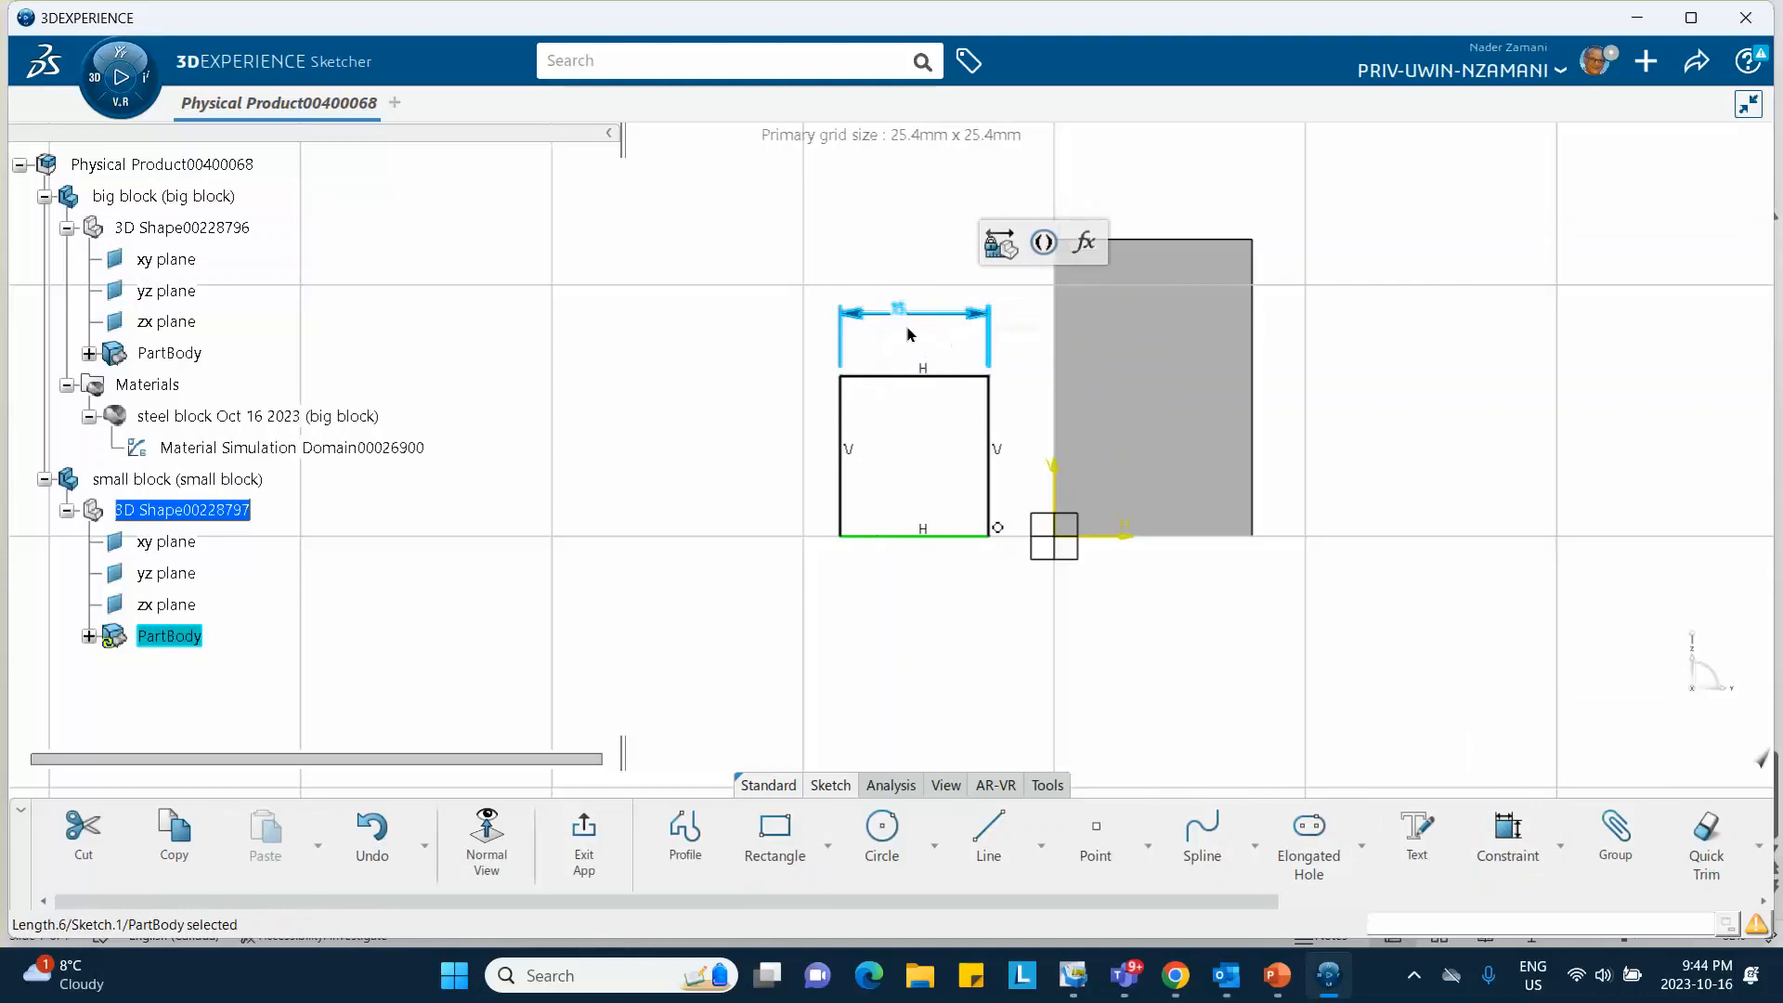
click(841, 444)
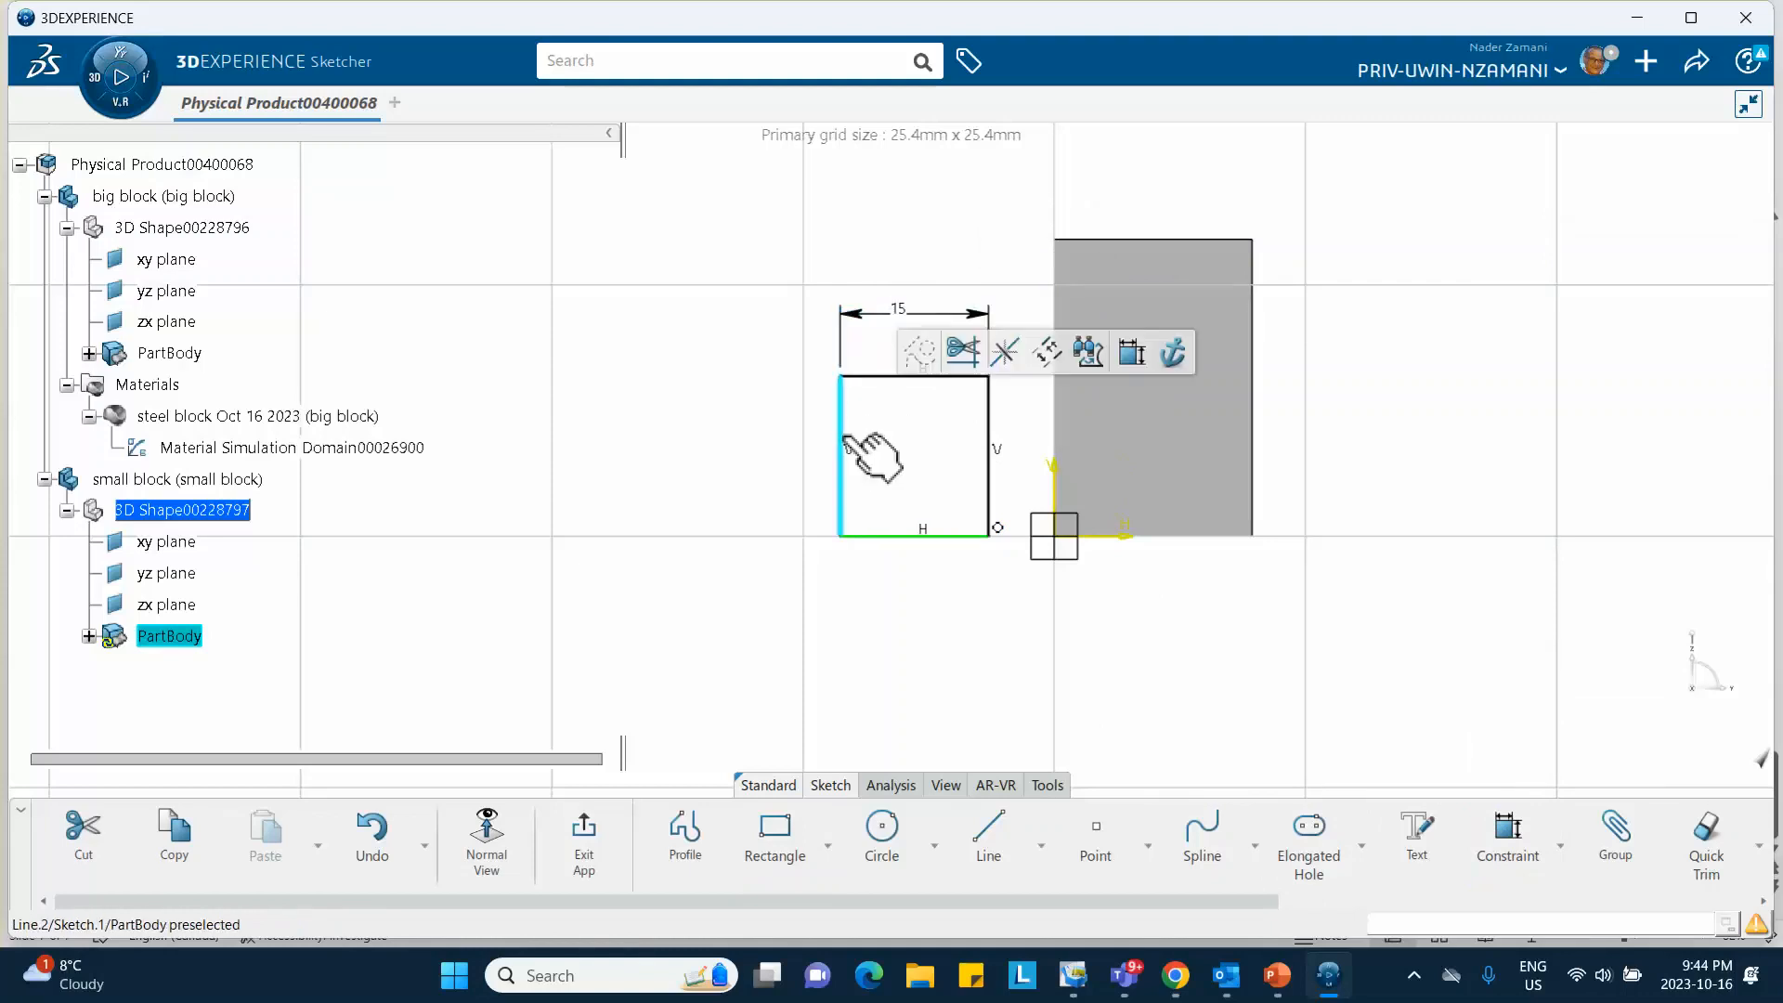
click(1131, 351)
click(776, 444)
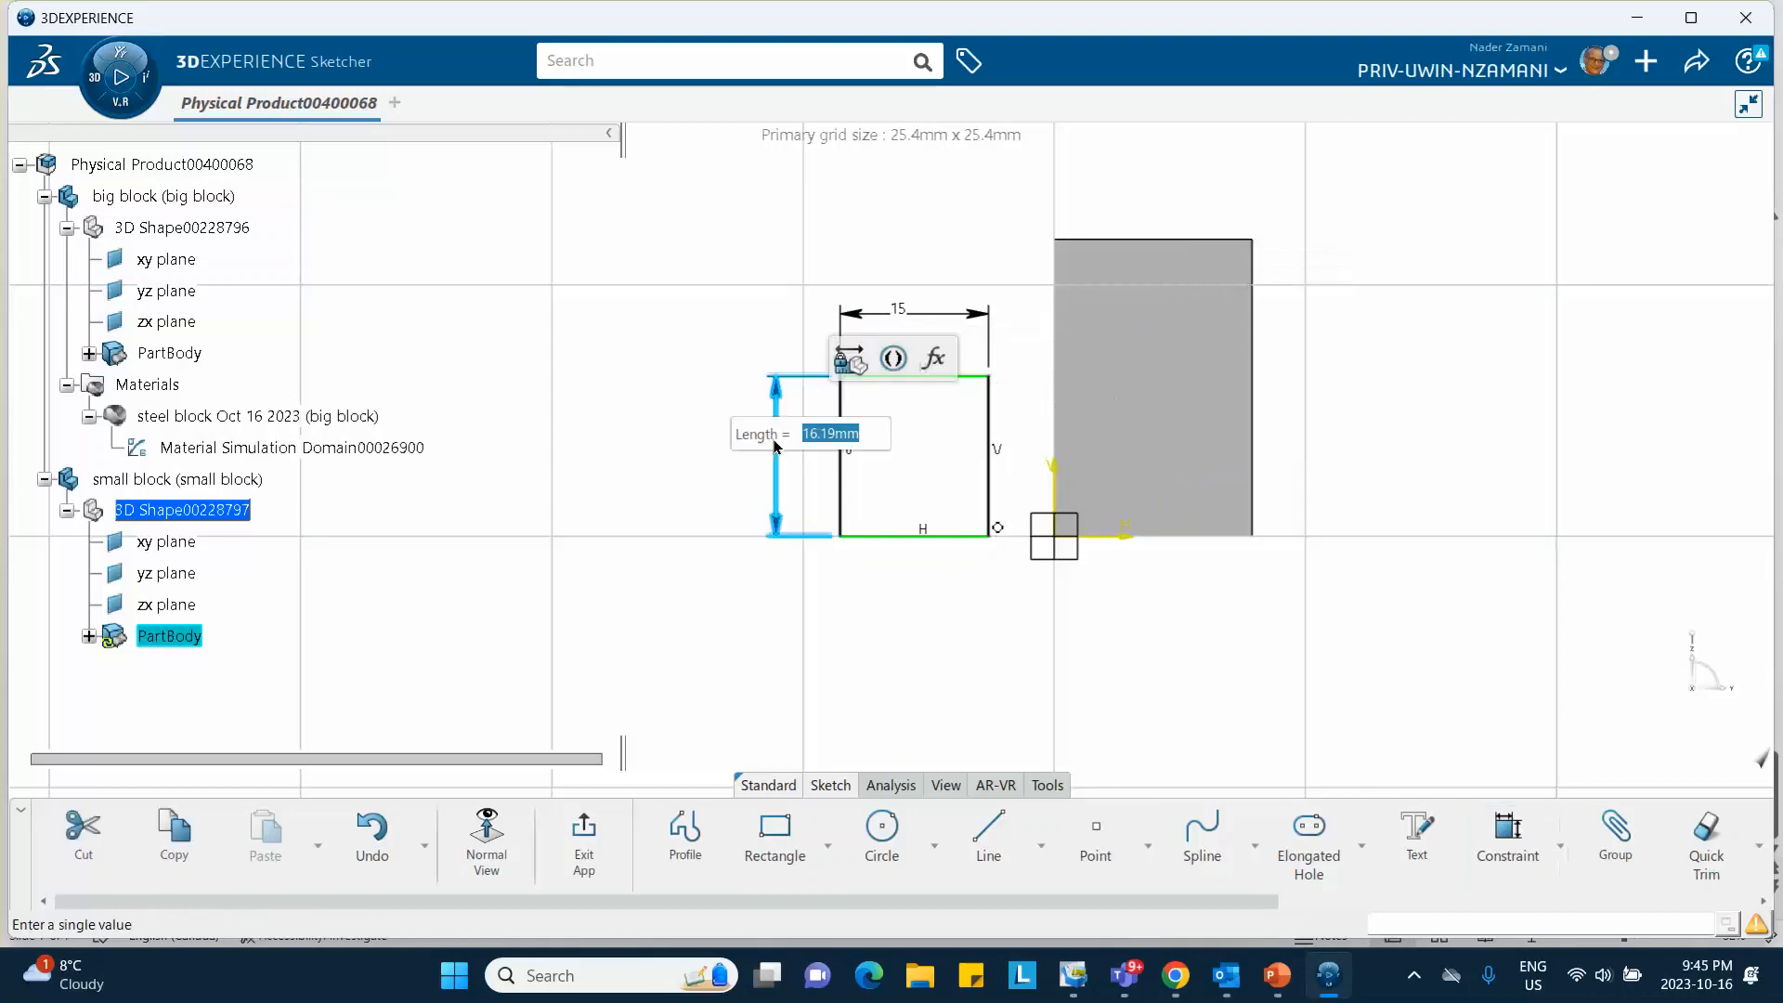
text(20)
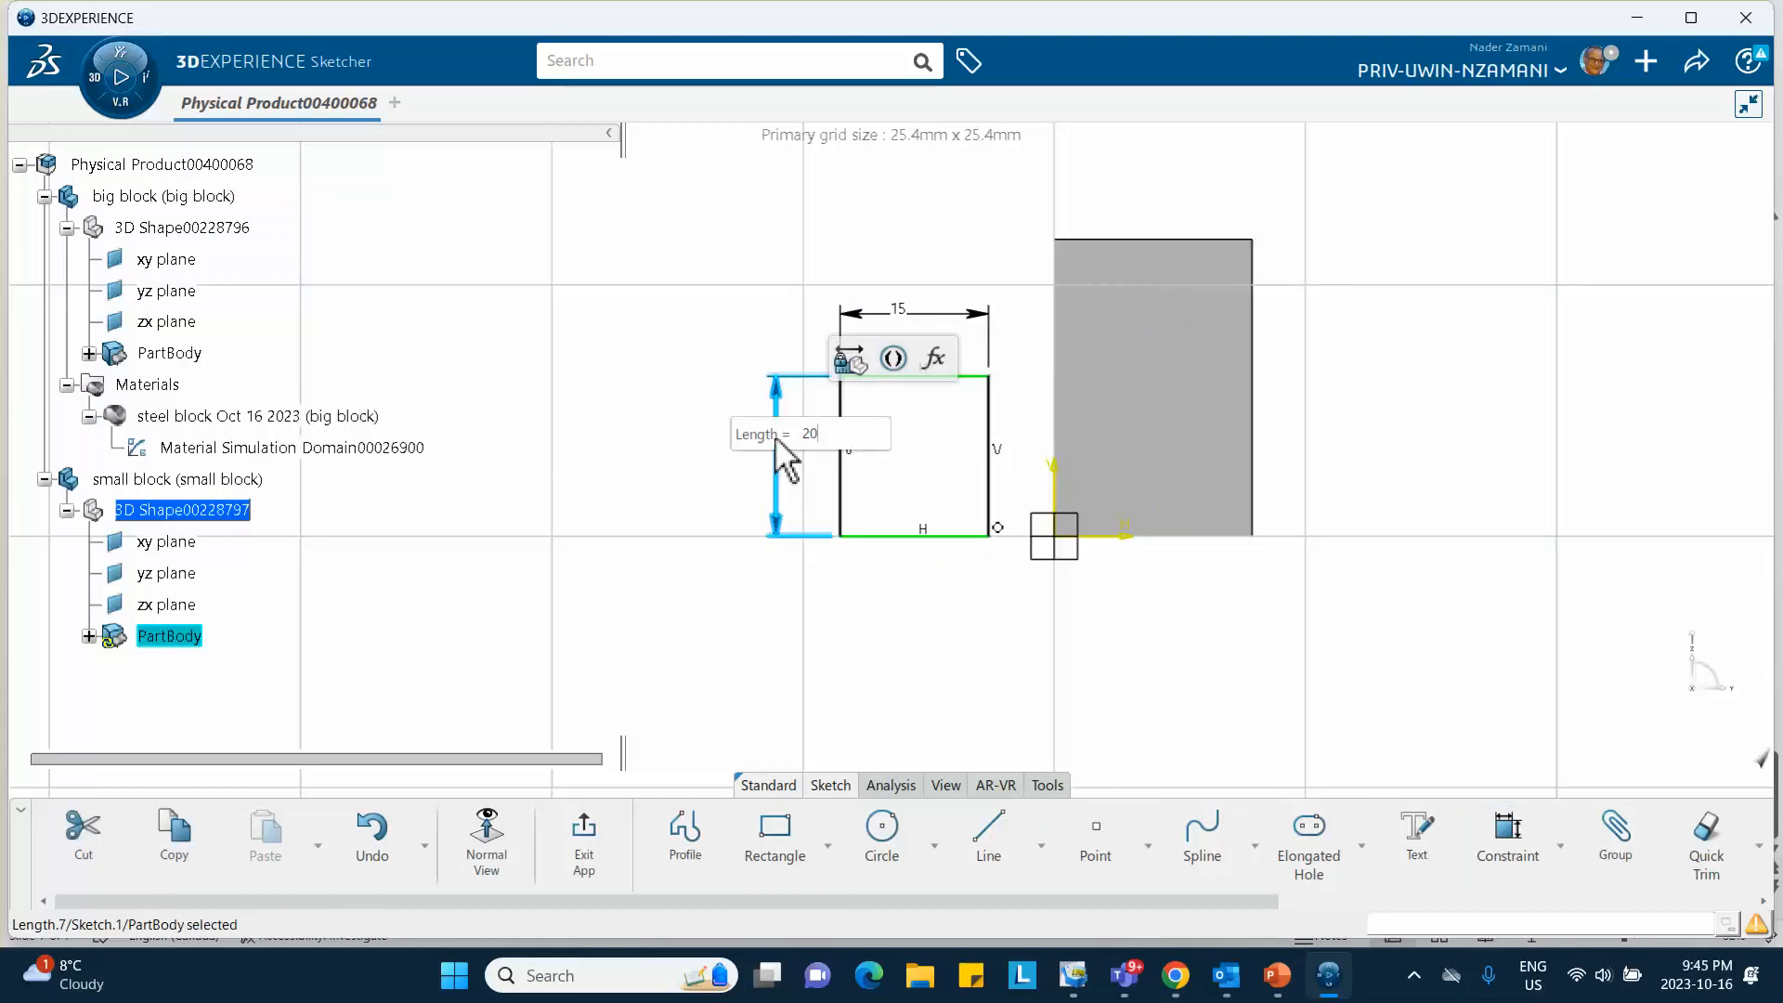
key(Return)
click(748, 649)
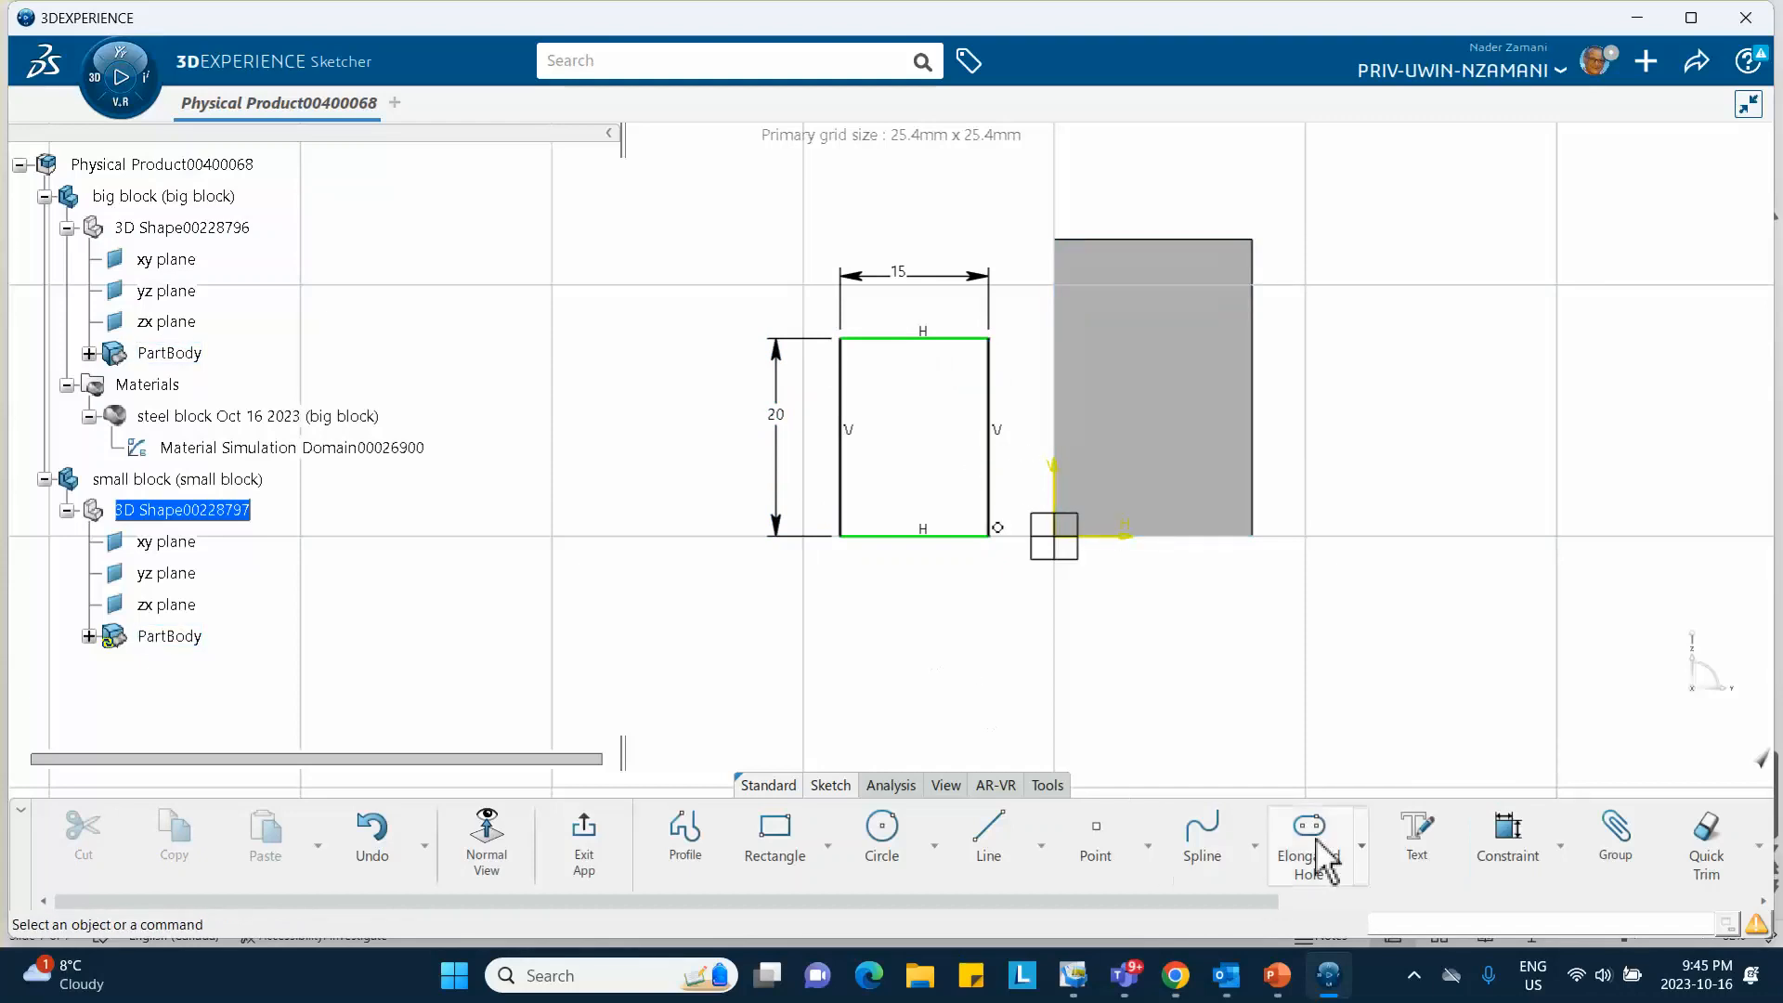
Constrain the small block rectangle's edge nearest the big block to a 0.5 mm offset from the vertical sketch axis.
click(1497, 833)
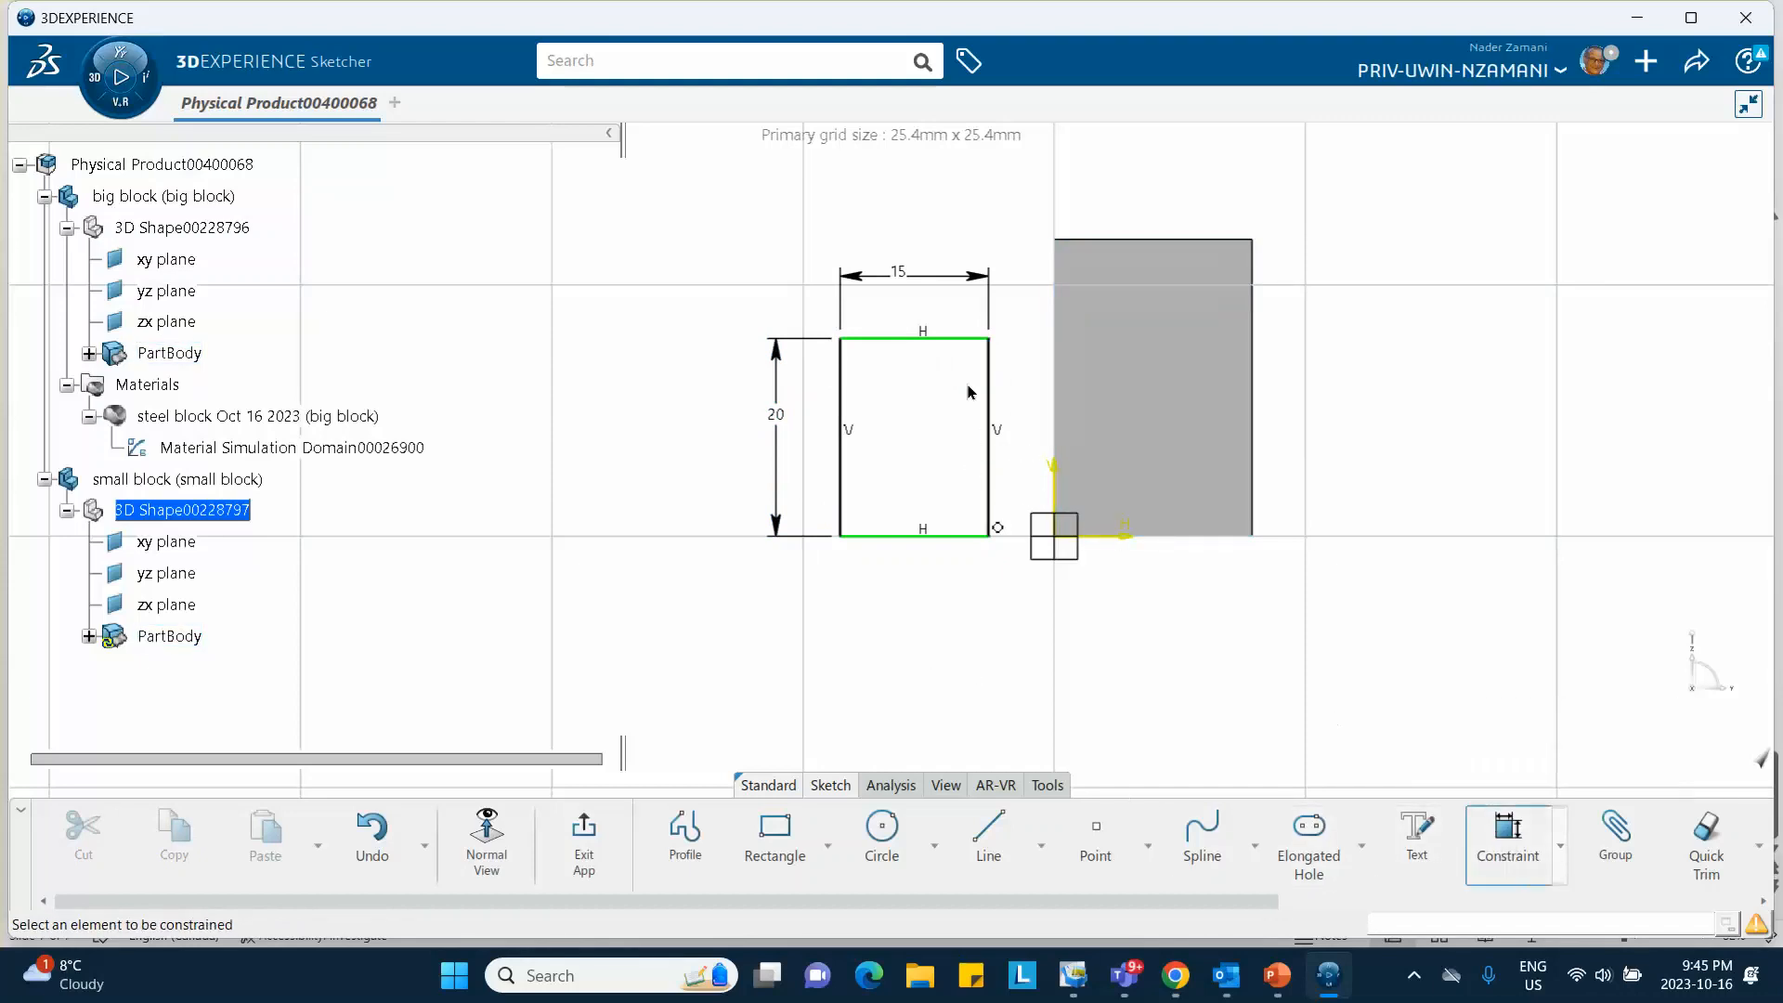
click(990, 412)
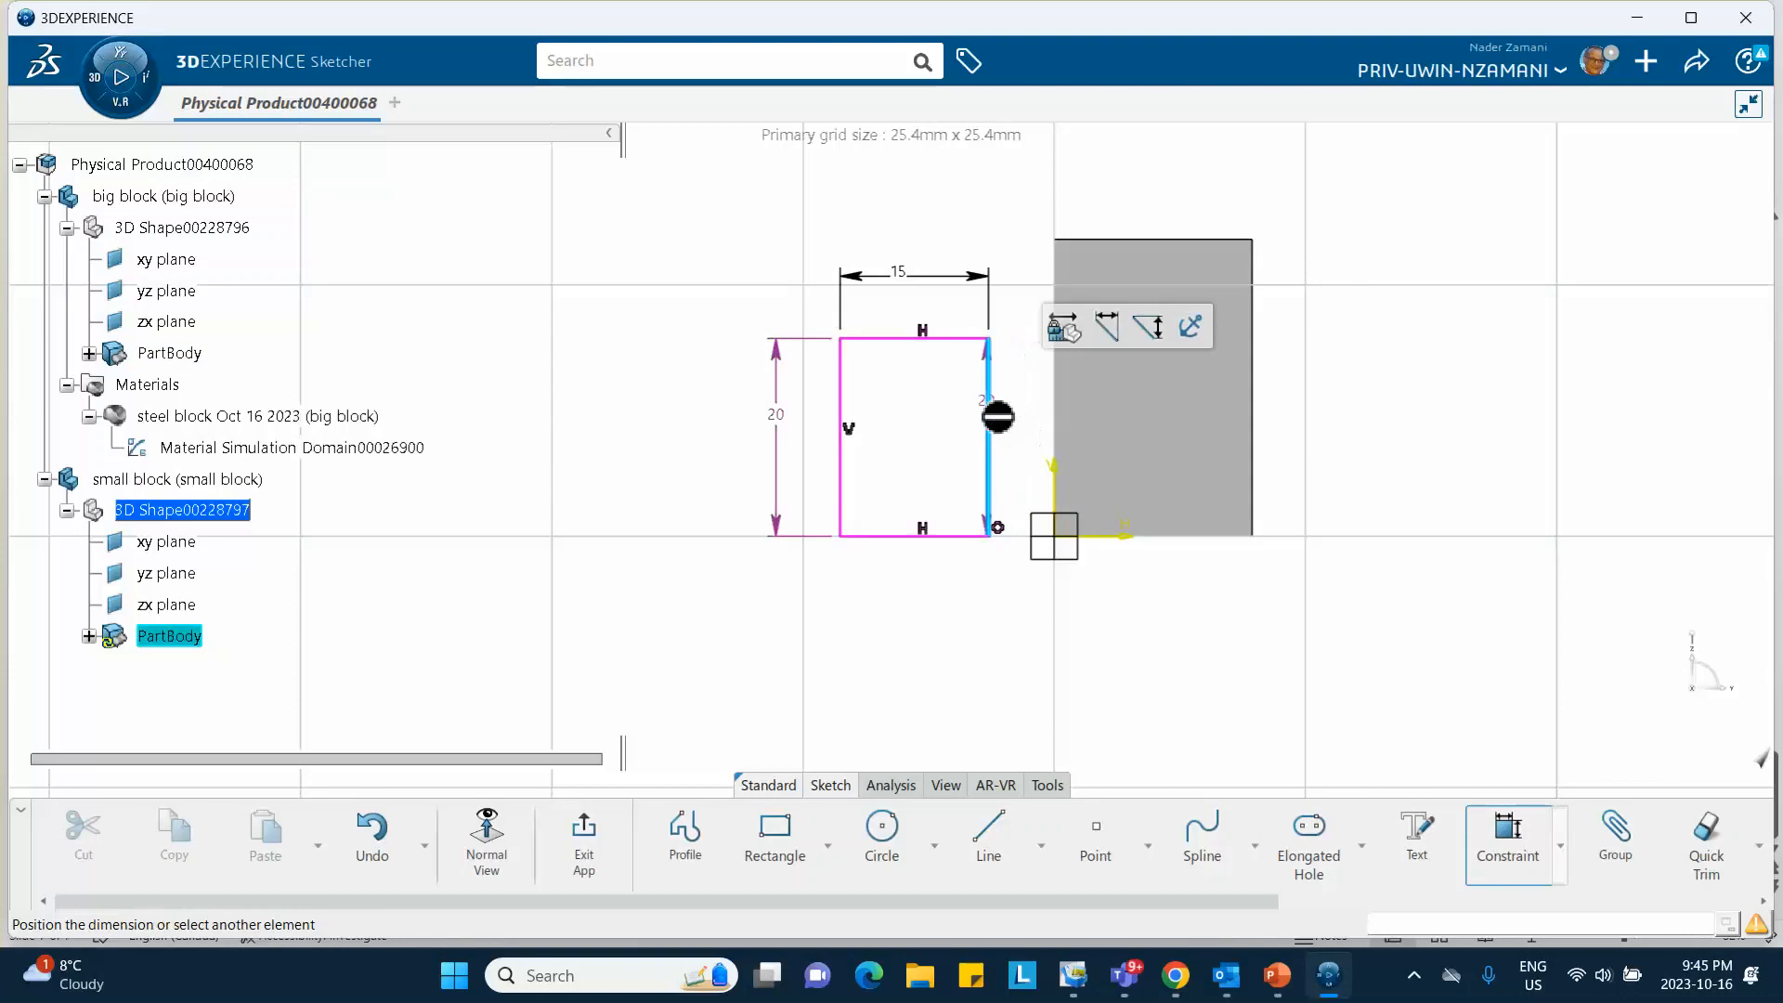
click(1059, 429)
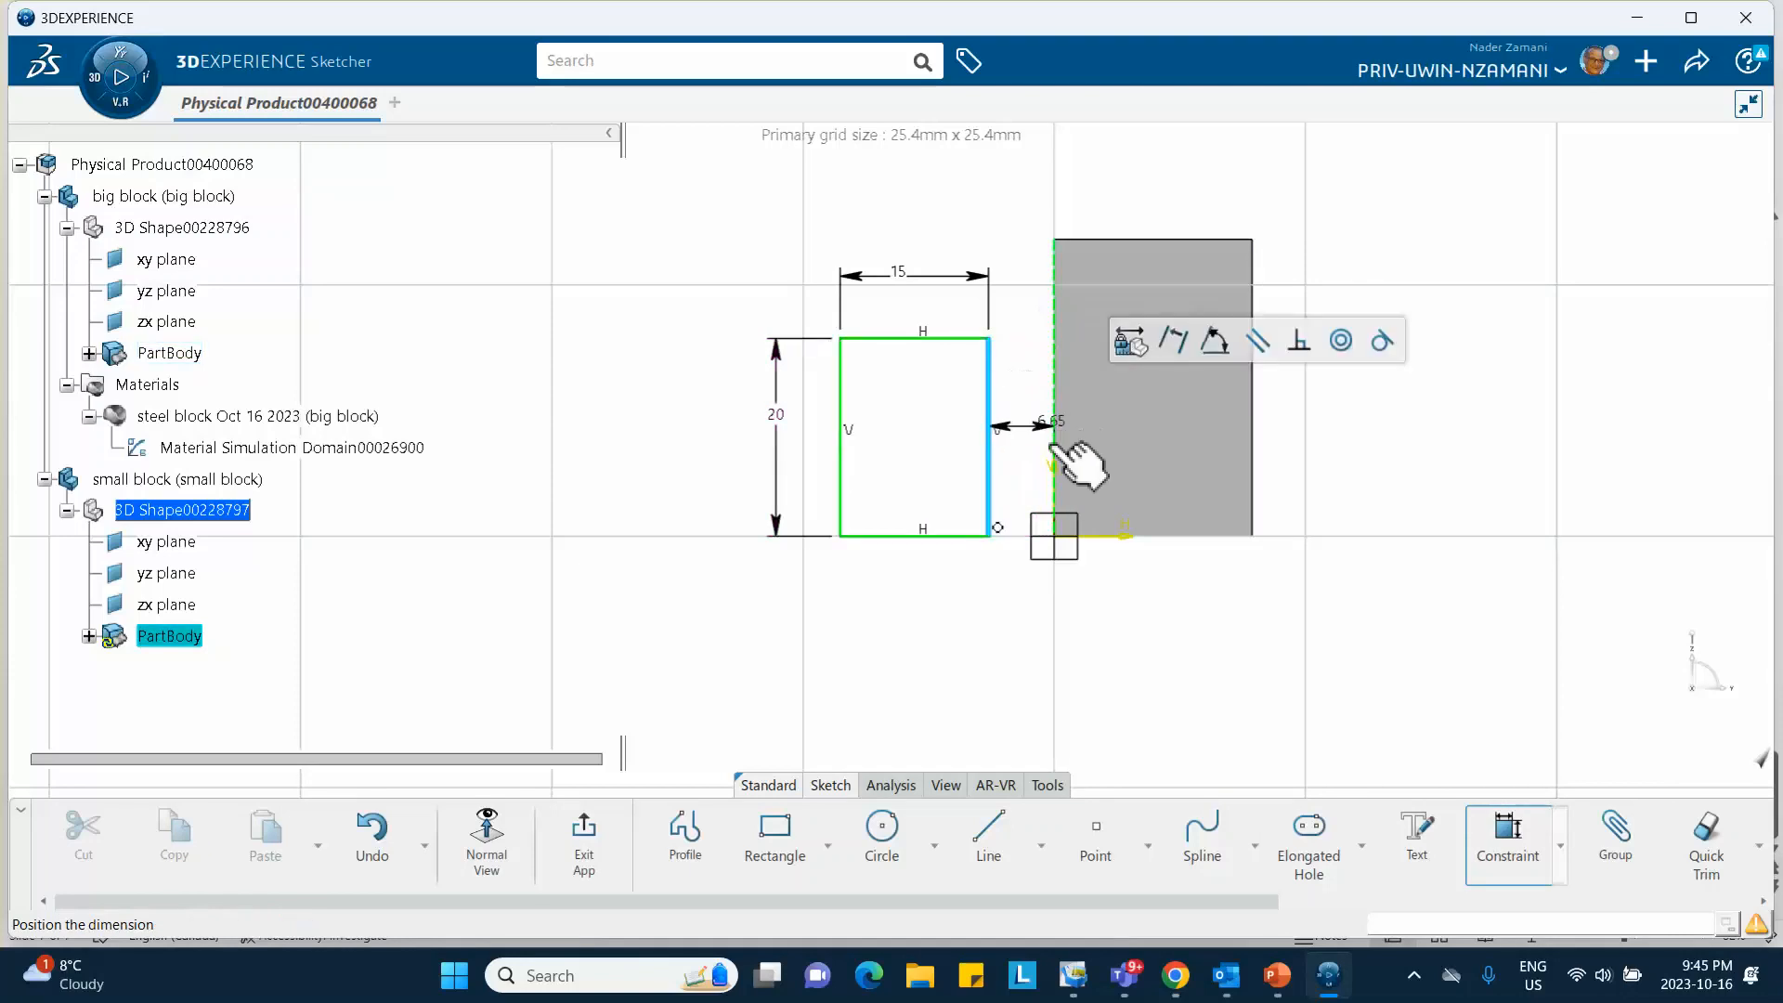
click(1039, 620)
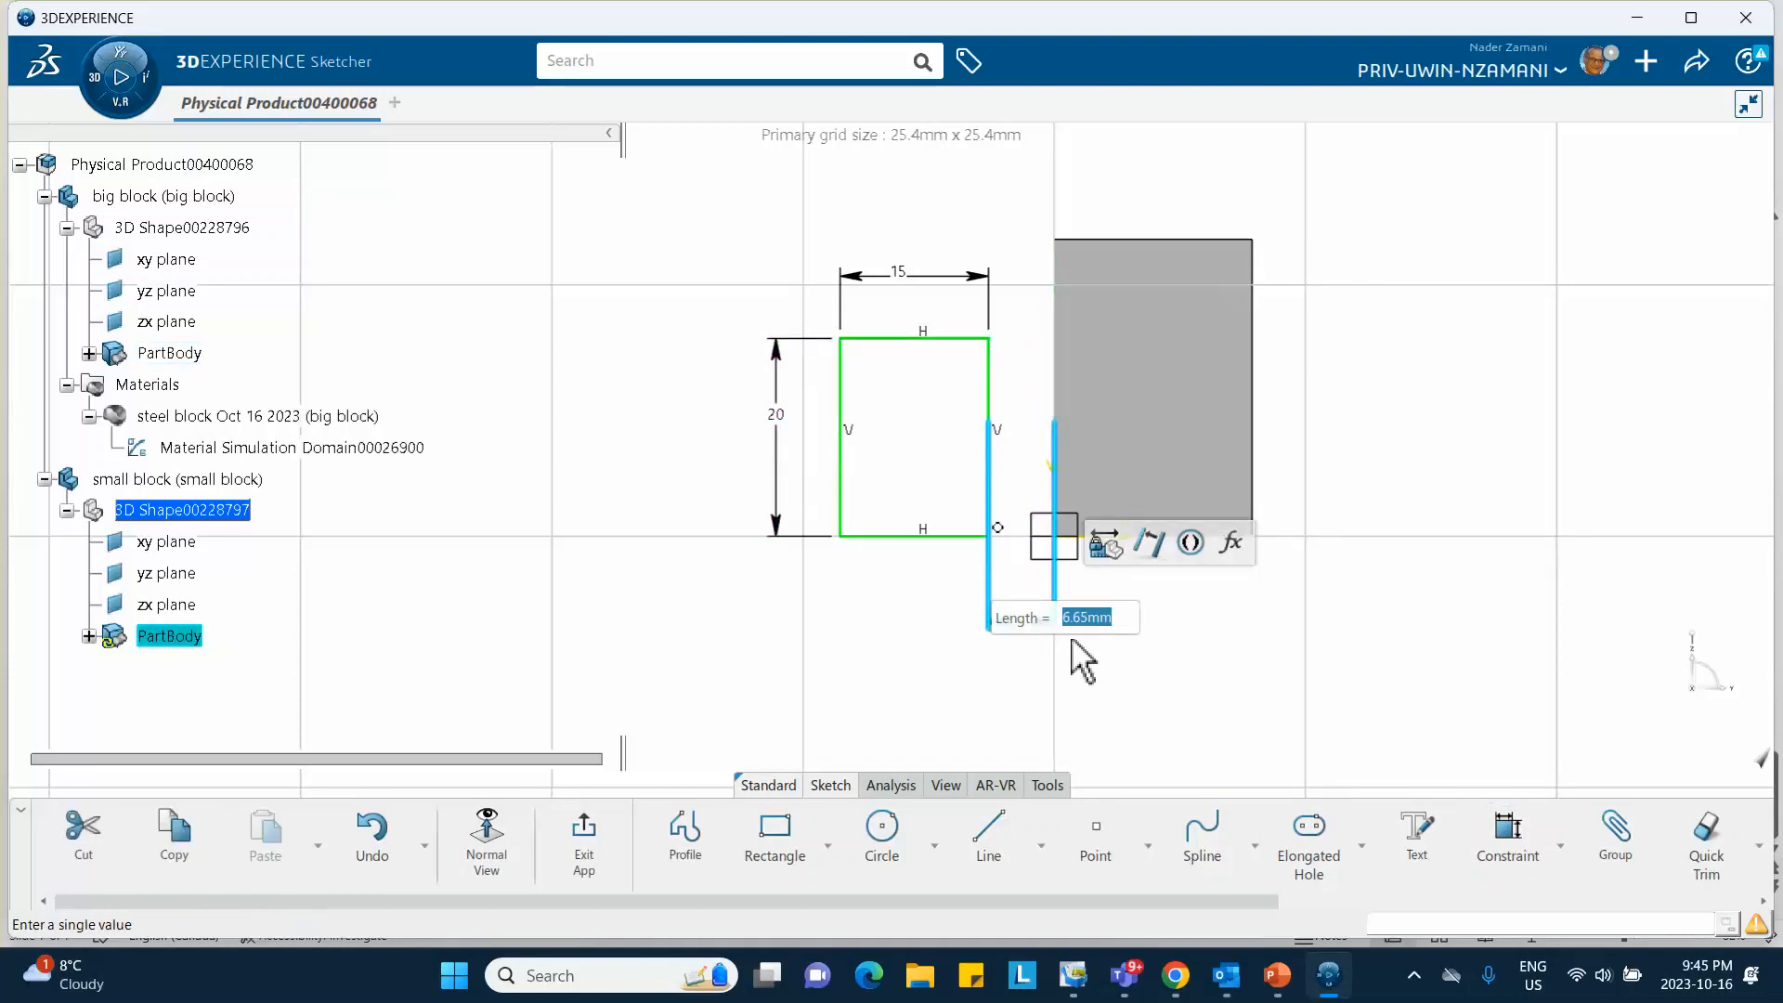
key(BackSpace)
text(0)
key(Return)
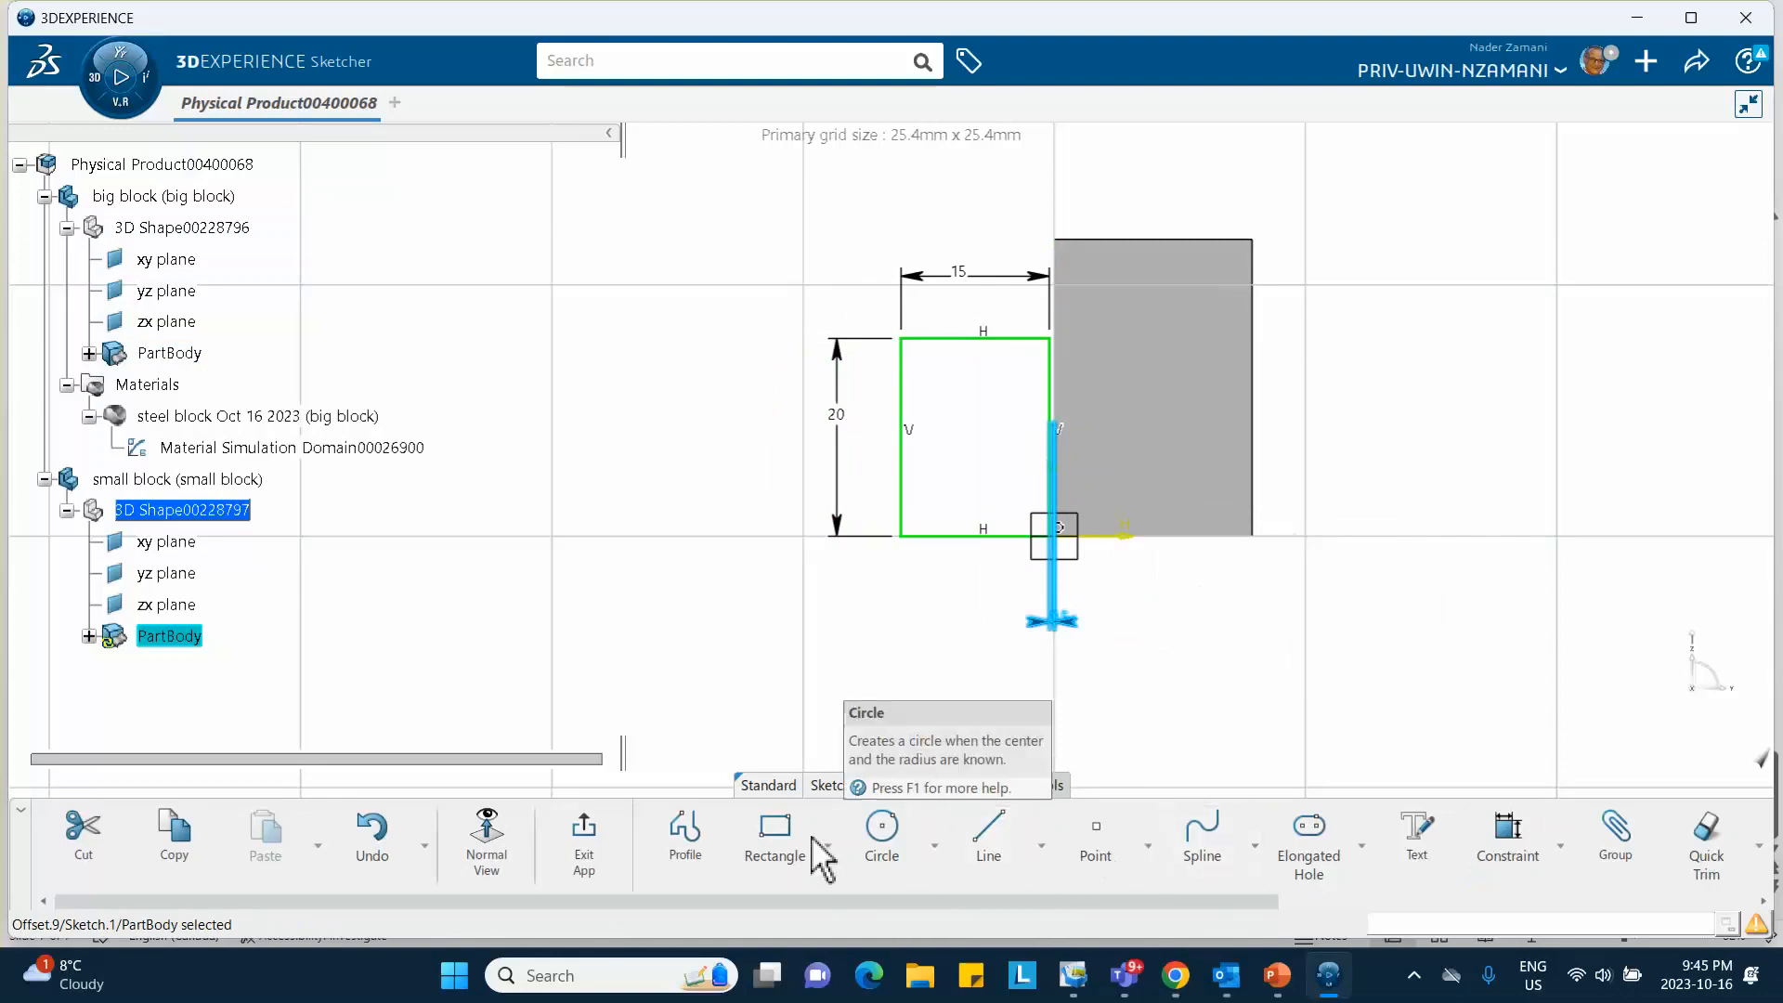
Exit the sketch and pad the small block's rectangle to a length of 10 mm.
click(585, 850)
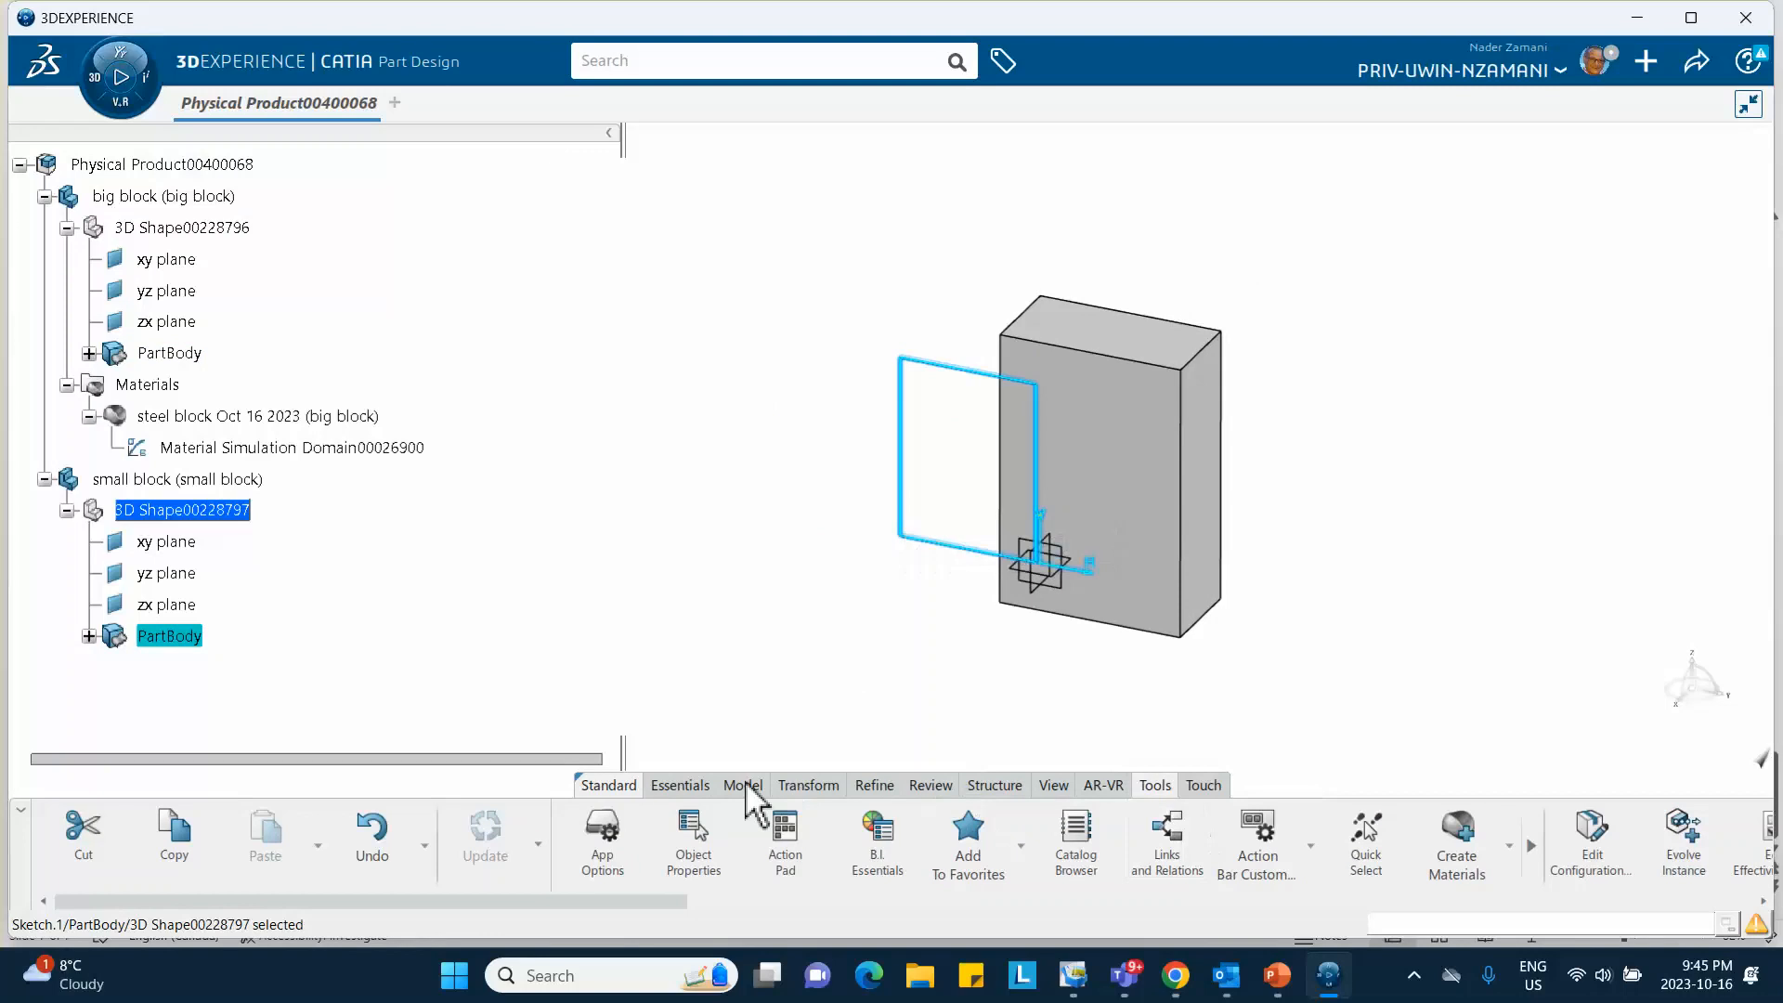
click(734, 782)
click(892, 827)
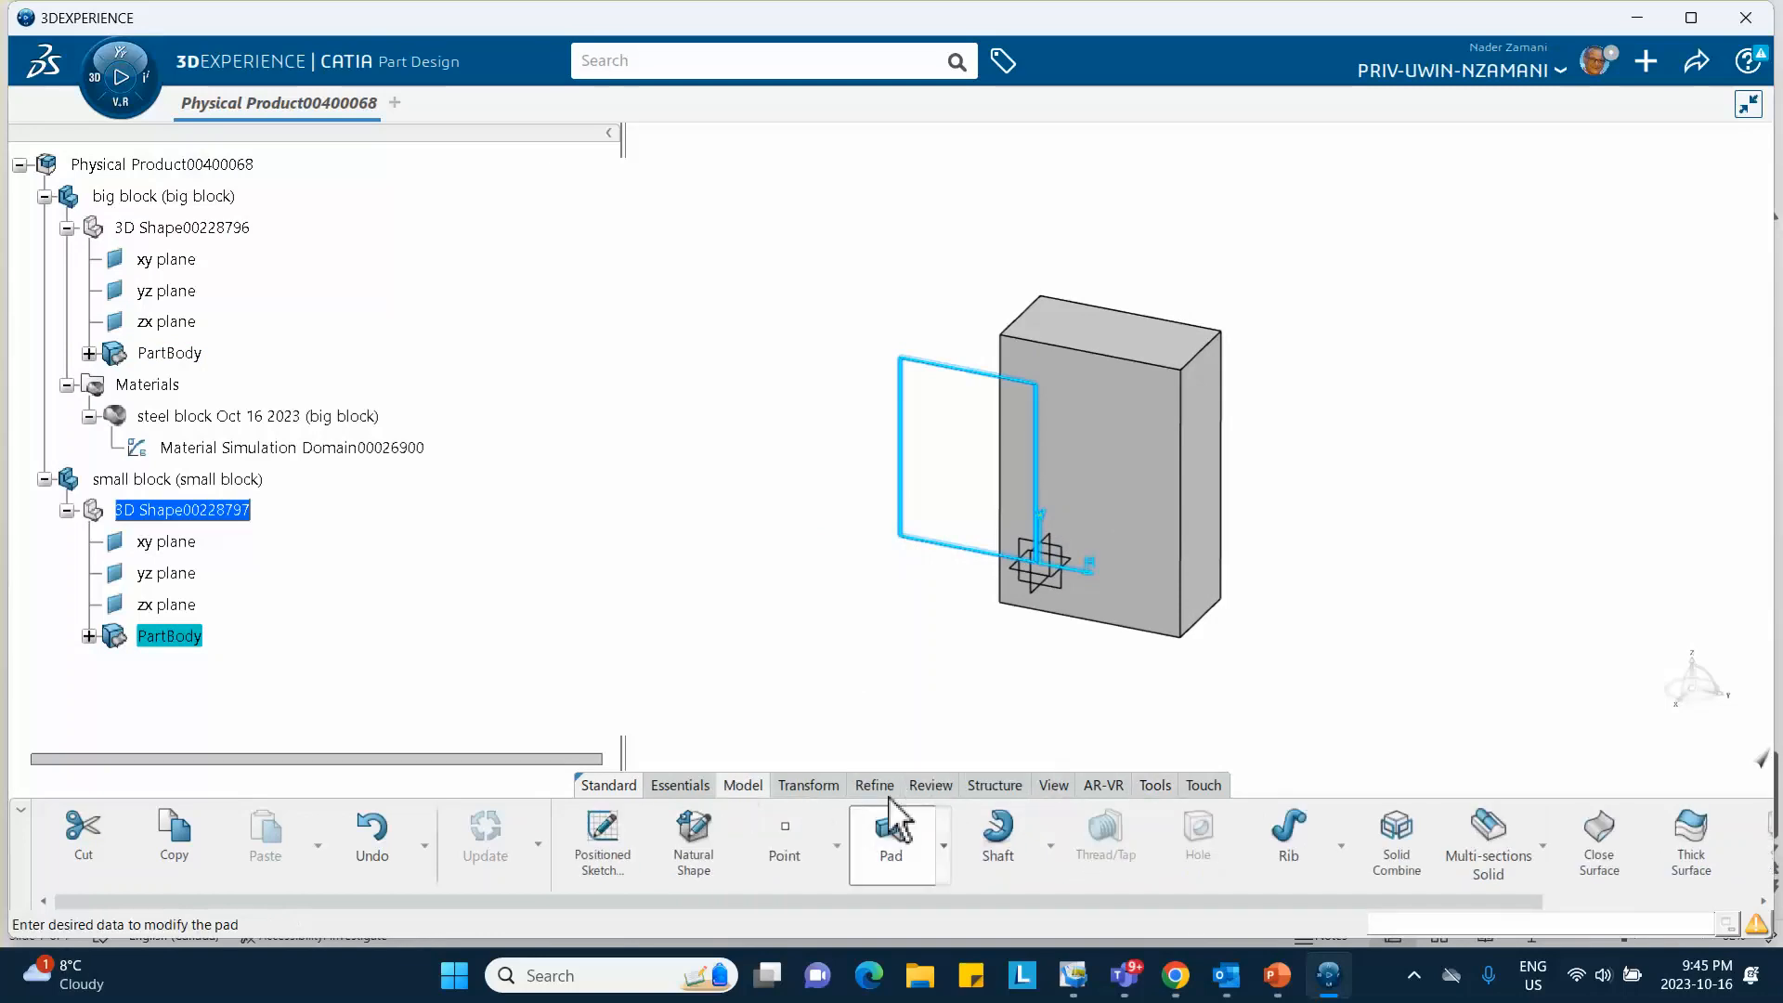
text(10)
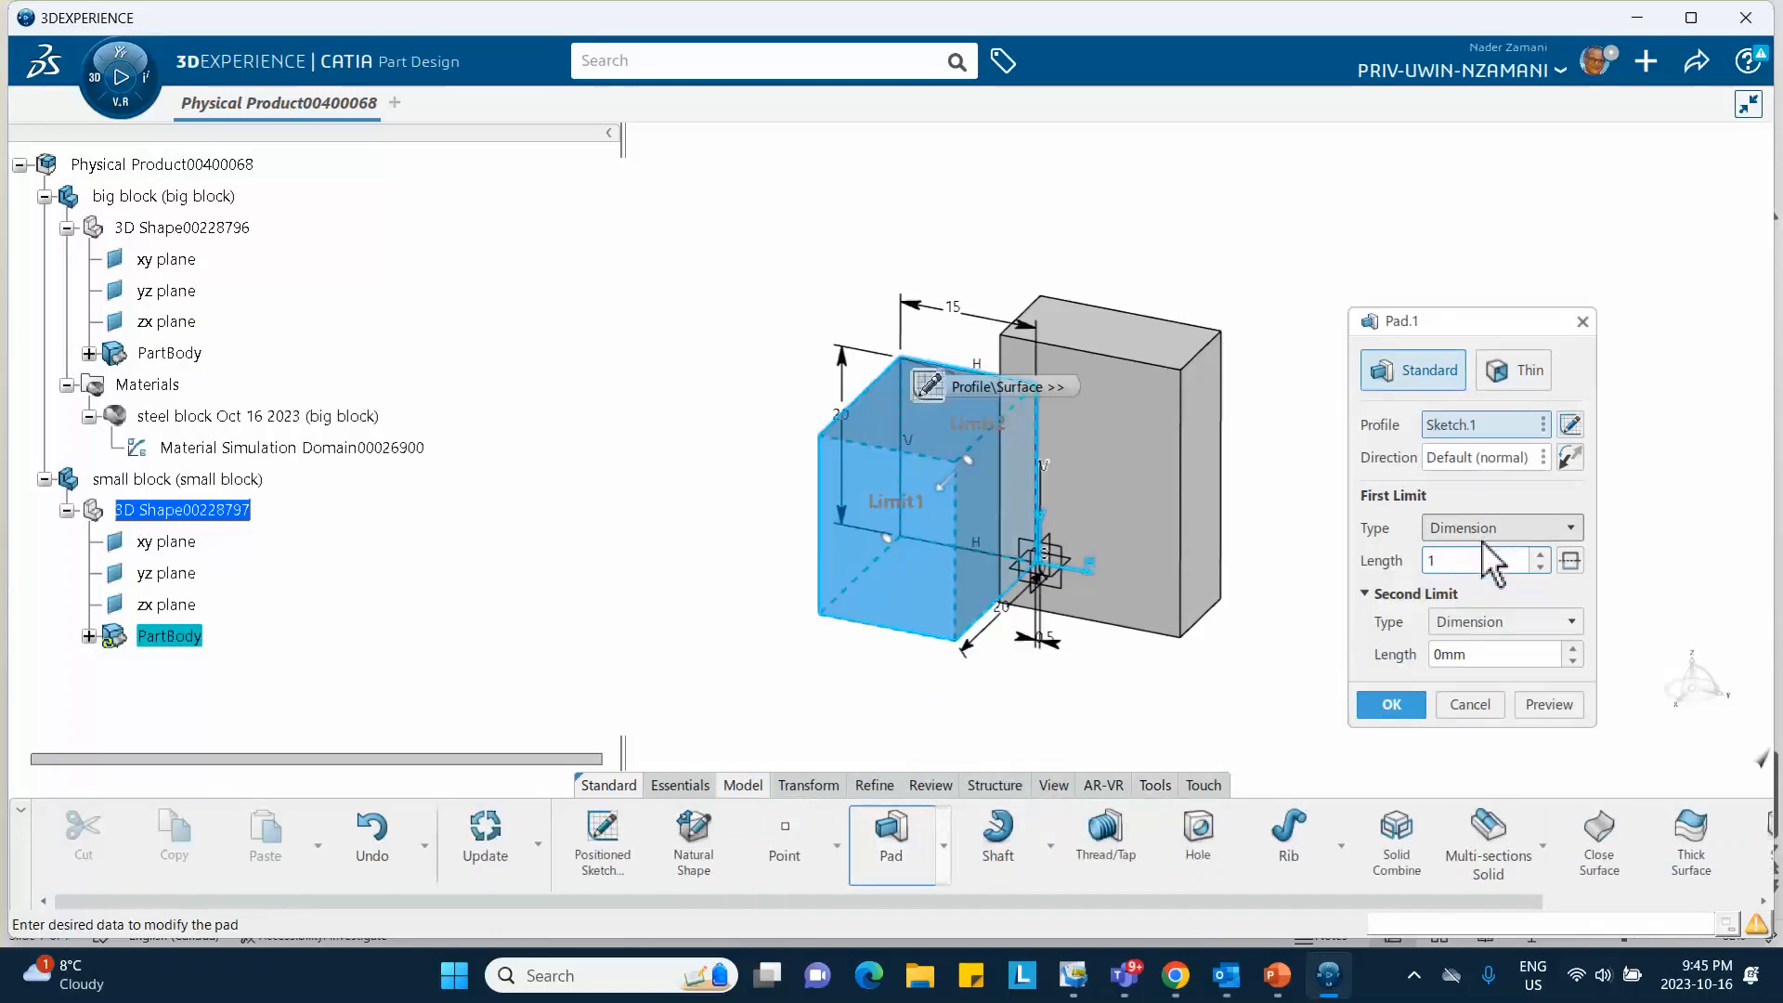
click(1398, 705)
click(1198, 715)
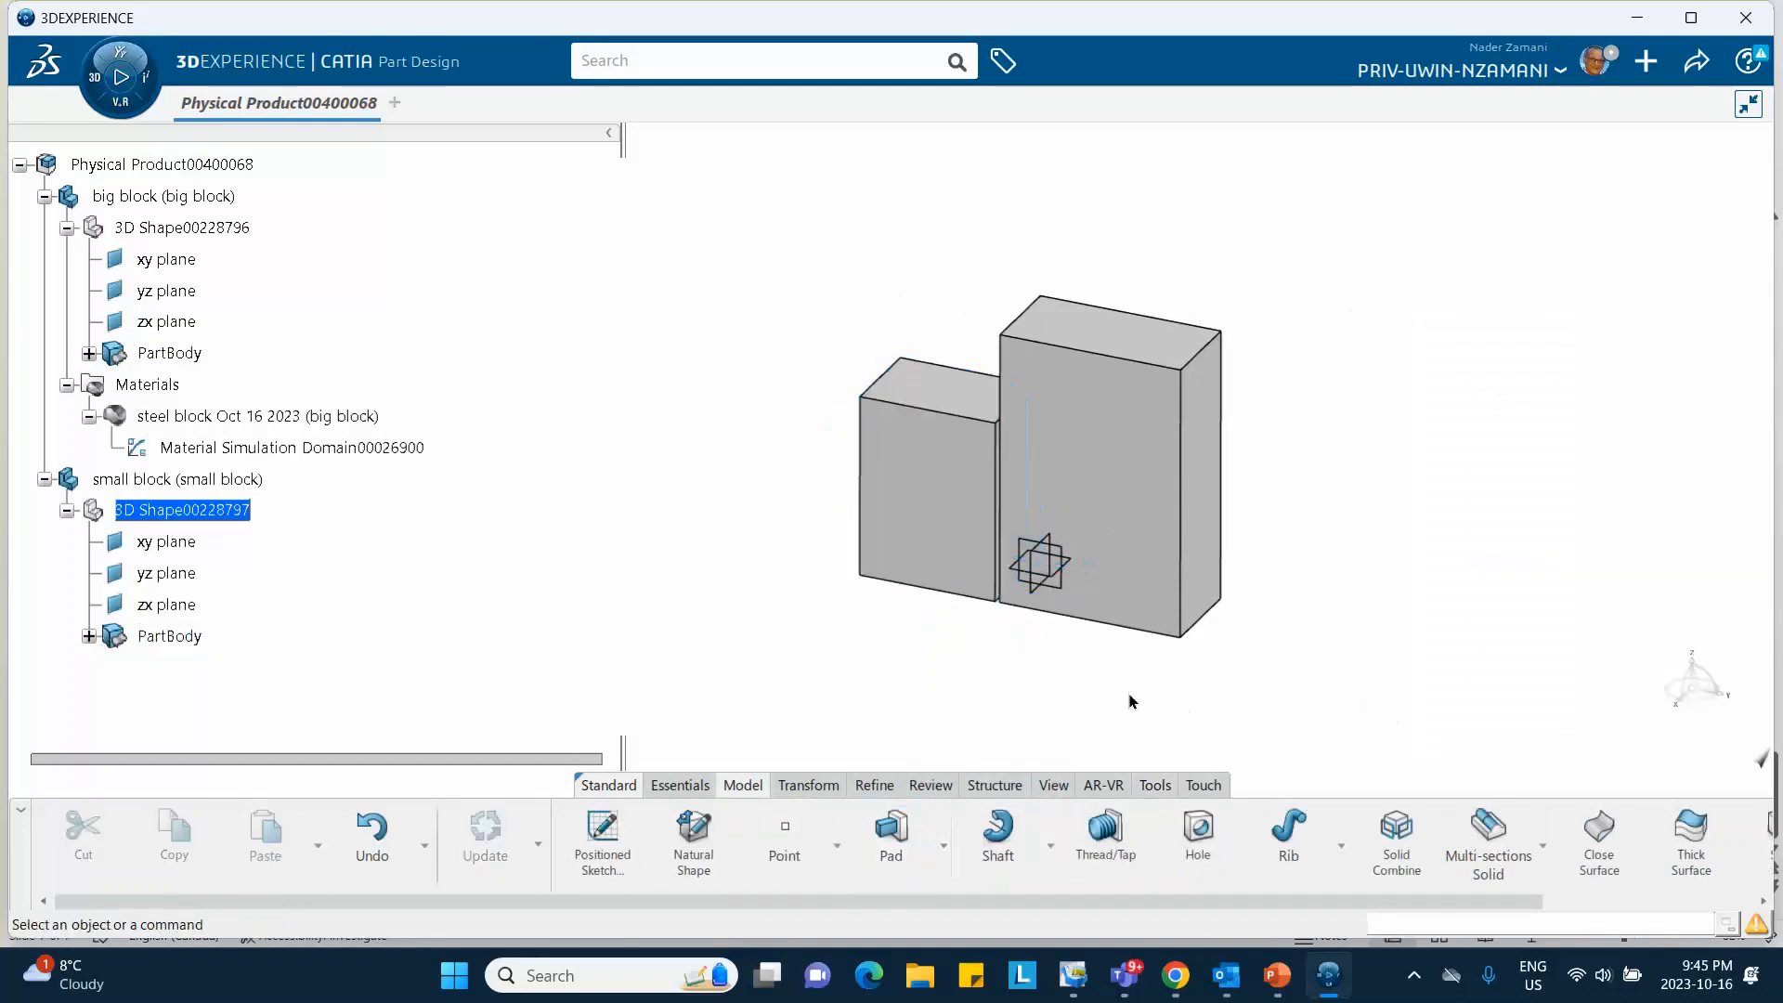
Examine the gap between the blocks and the small block's pad and its underlying sketch.
middle_drag(1198, 716, 1154, 597)
middle_drag(915, 502, 920, 442)
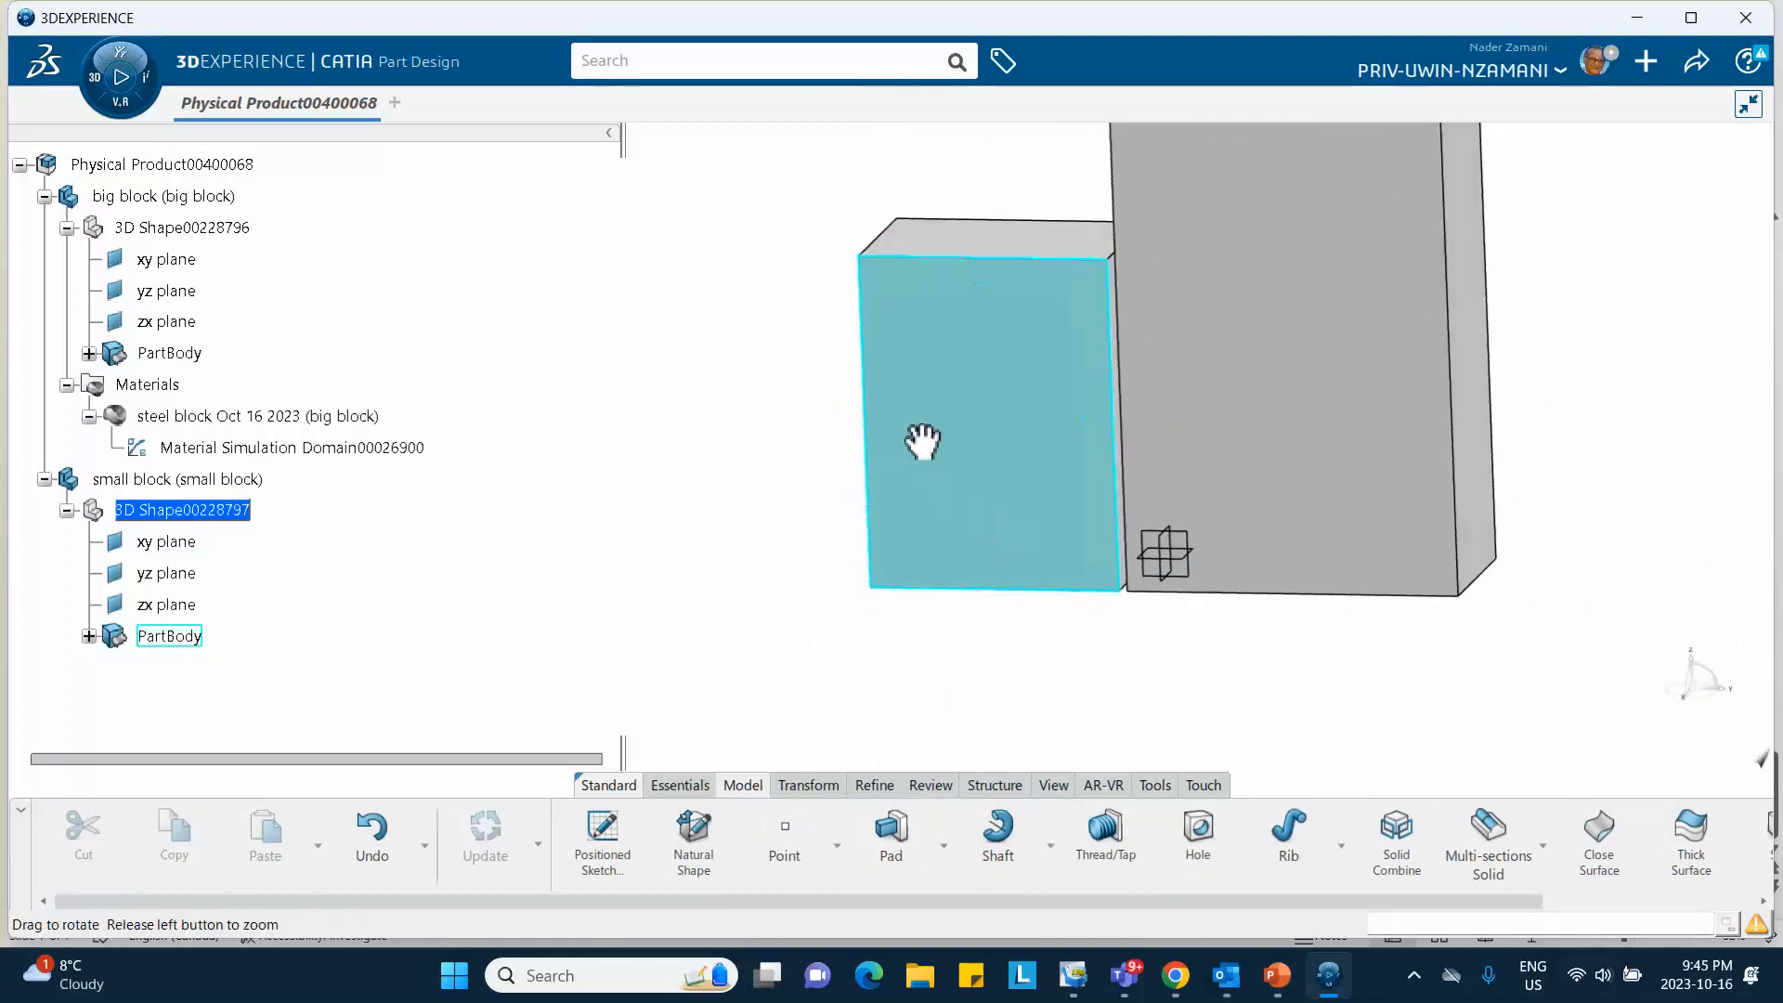
click(88, 637)
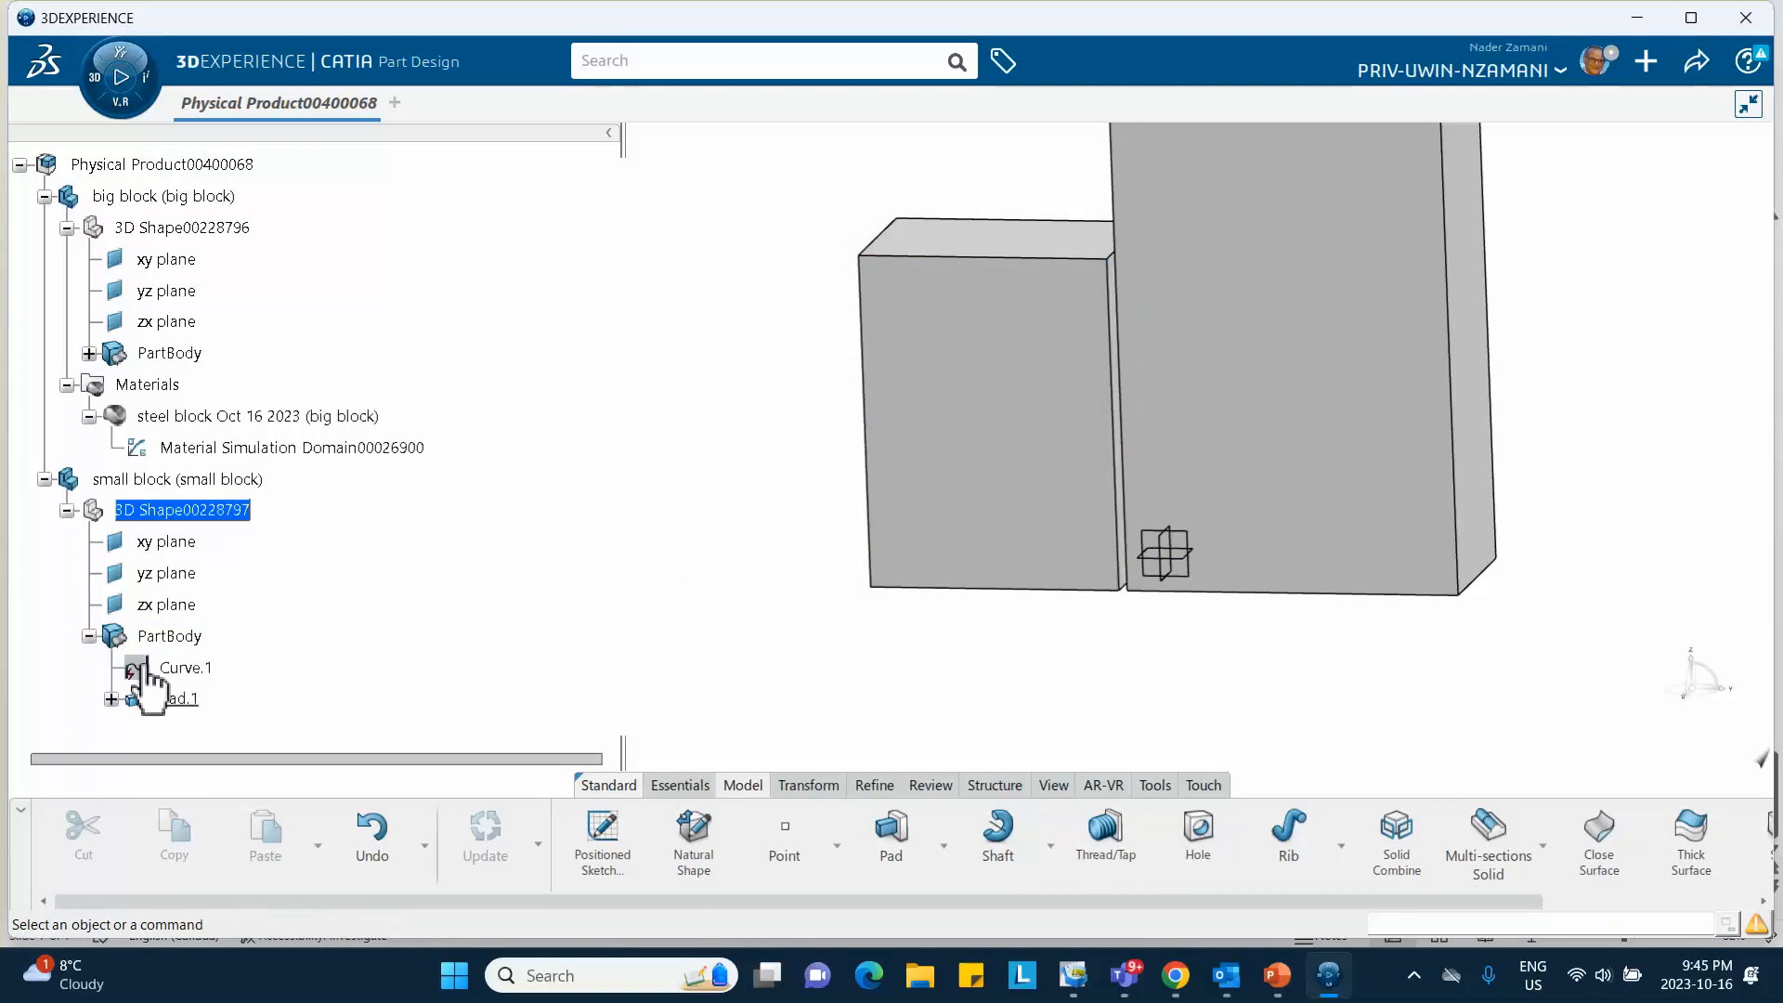
click(112, 700)
scroll(336, 637, down, 3)
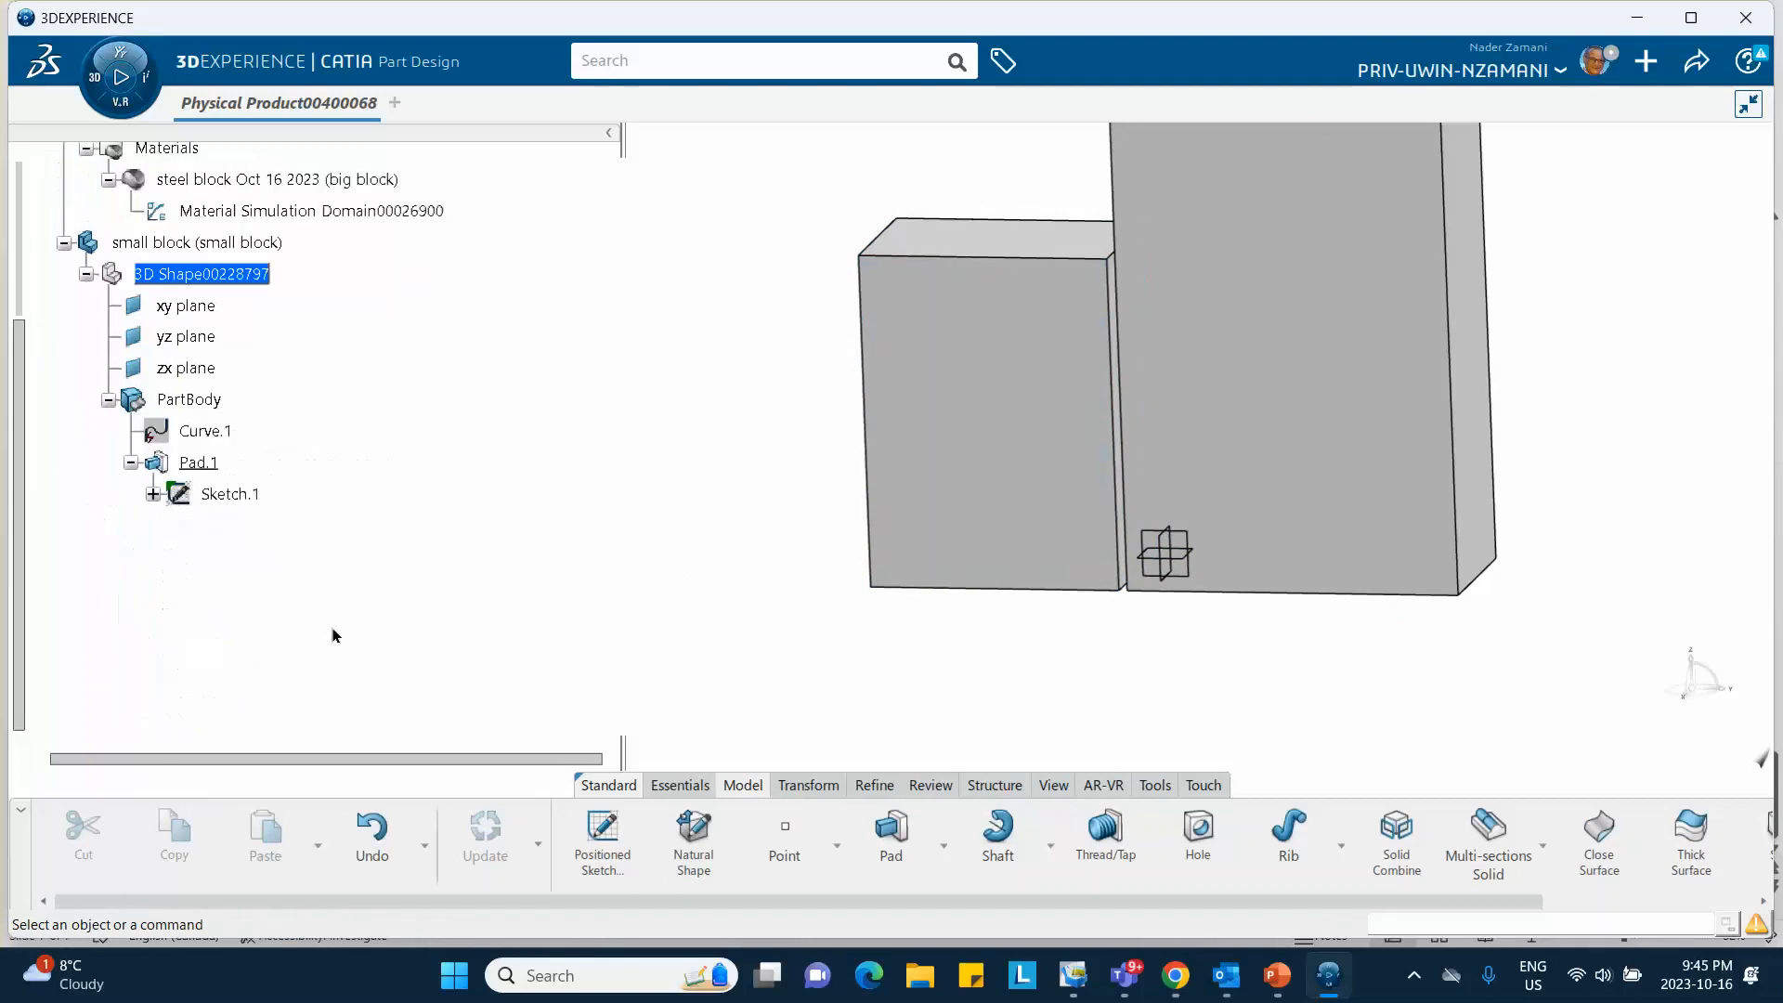
click(243, 496)
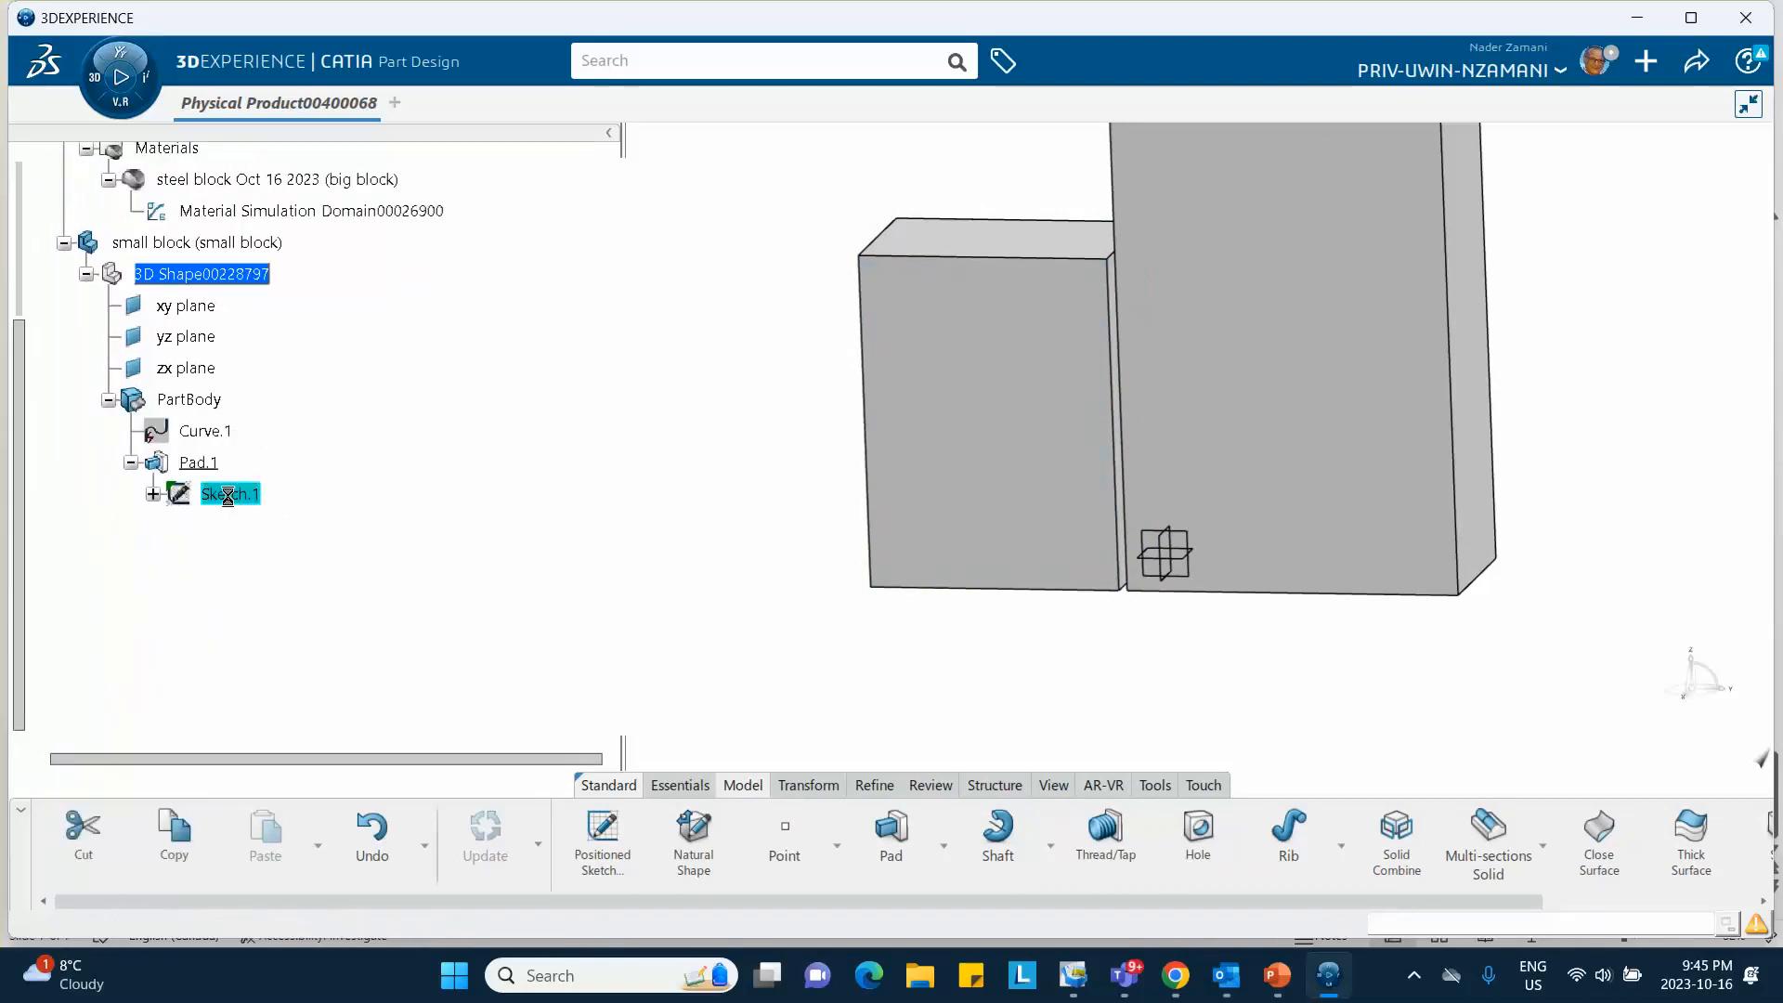
double_click(227, 495)
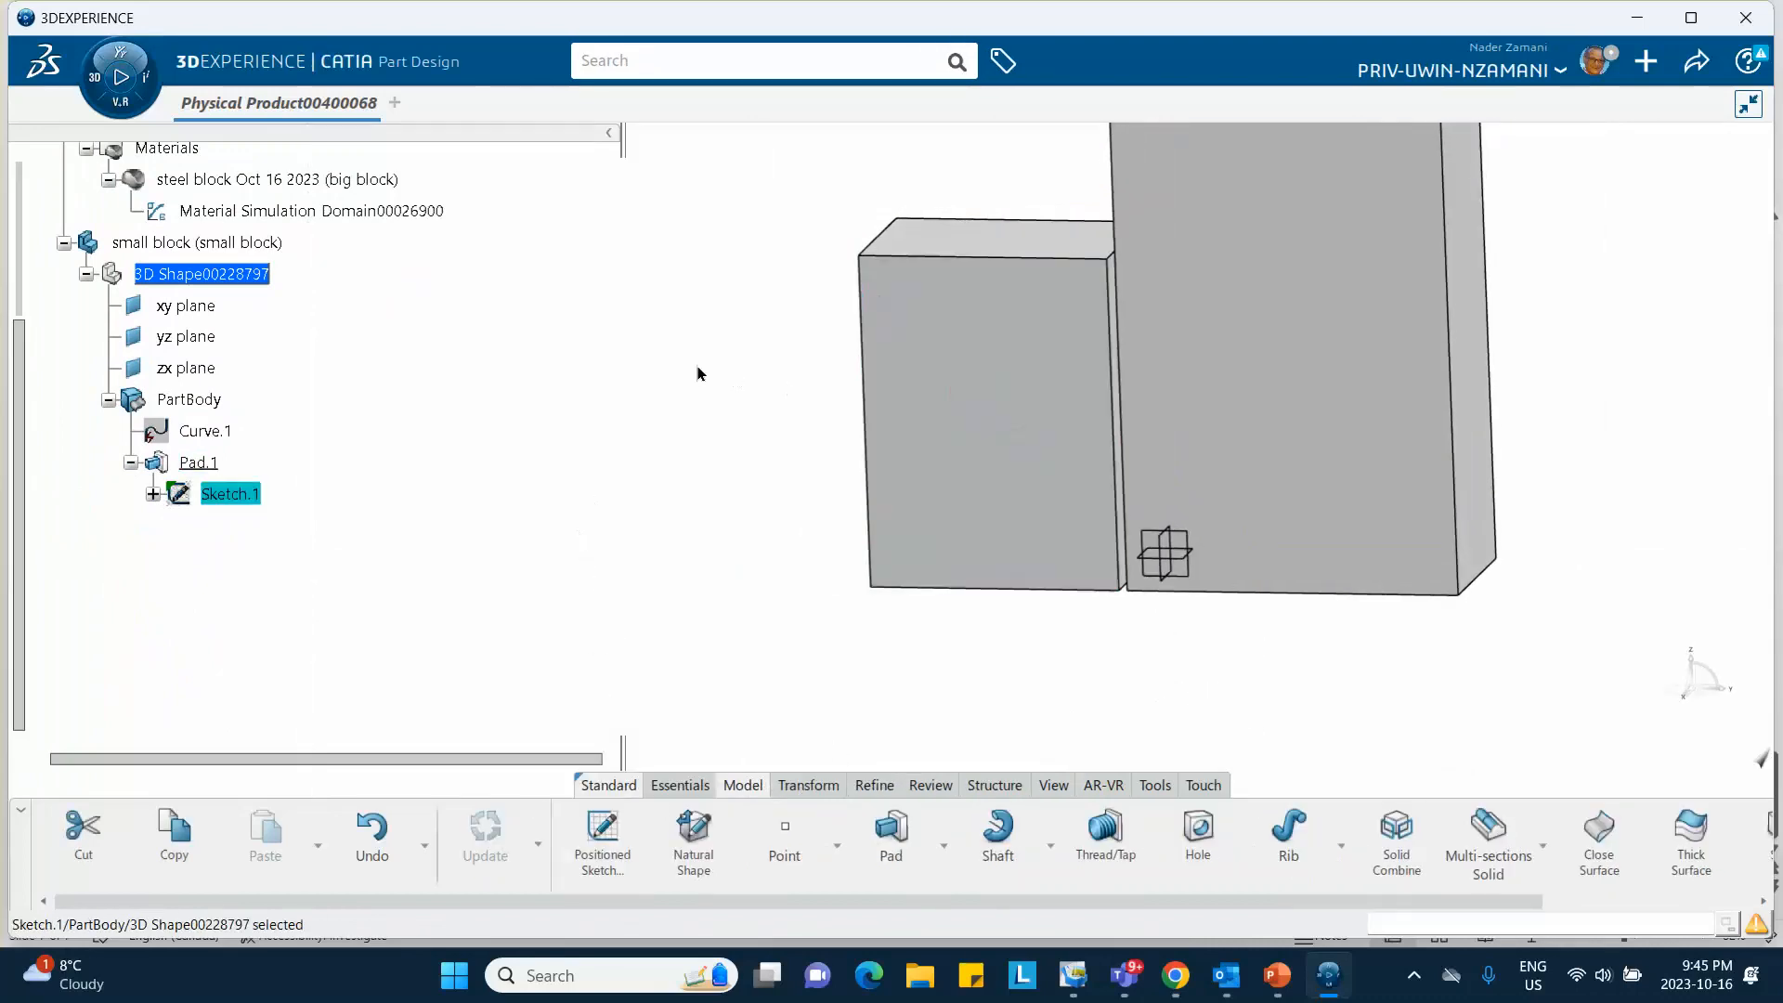
click(700, 373)
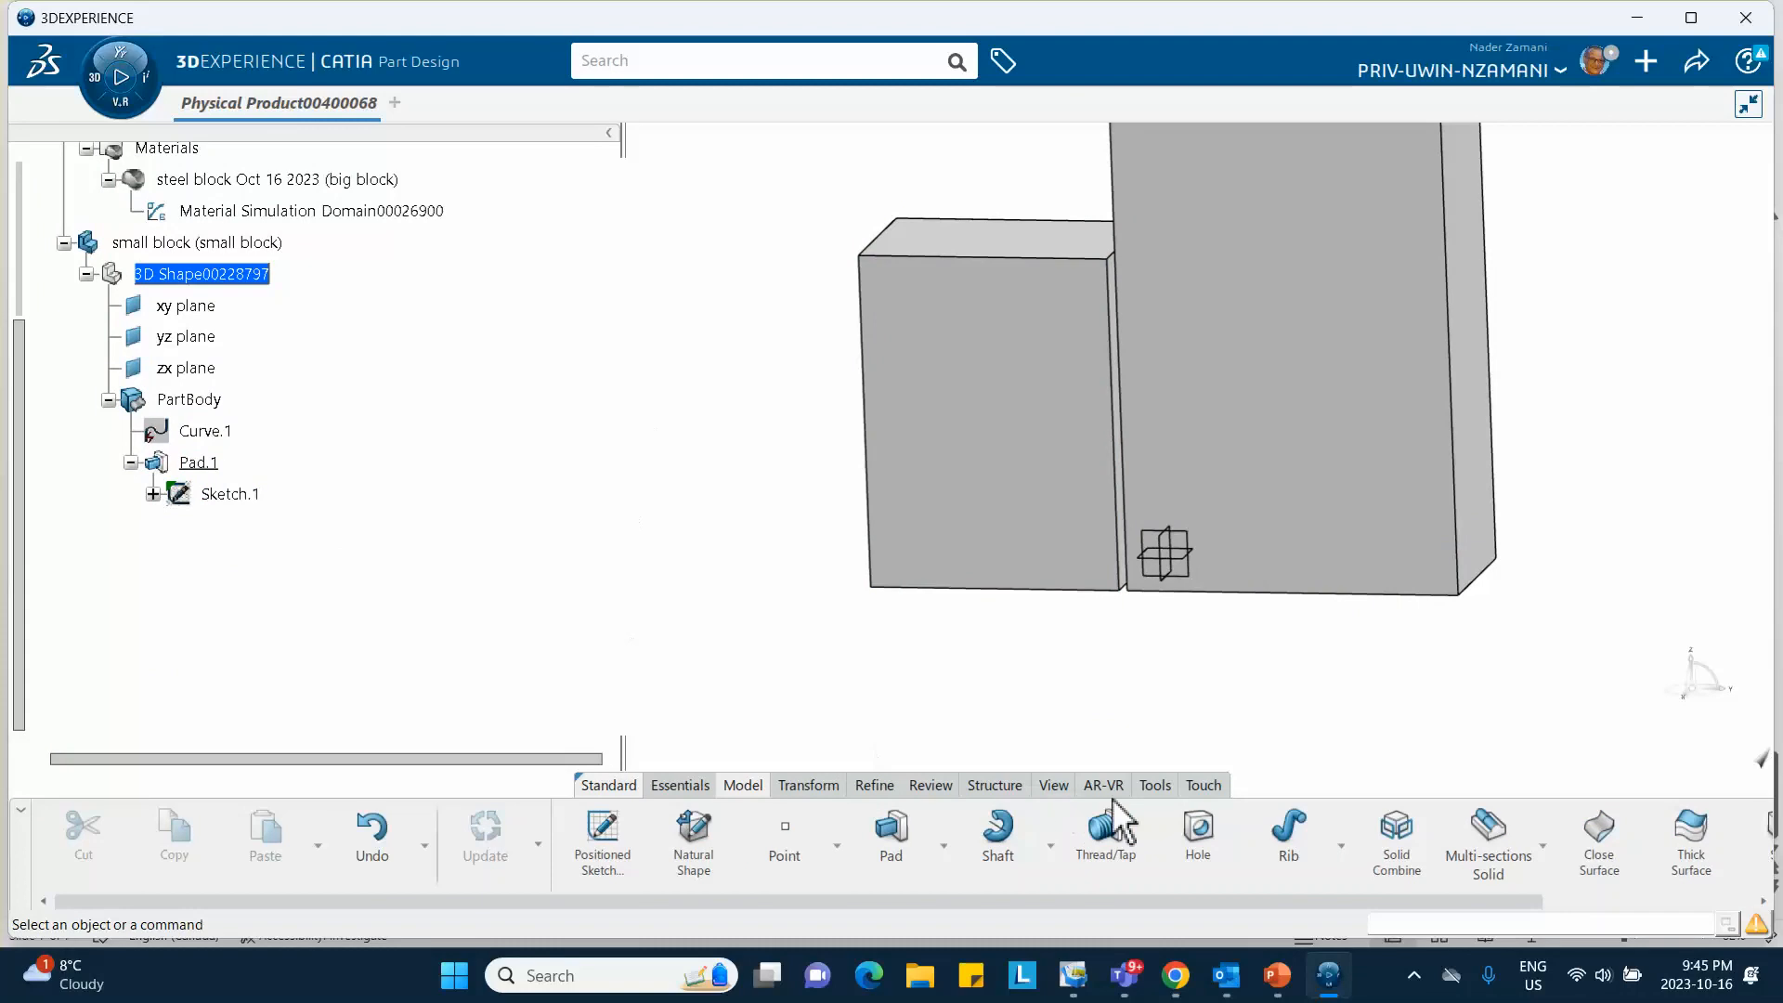
Apply the existing core material "steel block Oct 16 2023" to the small block and close the Material Browser.
click(1143, 783)
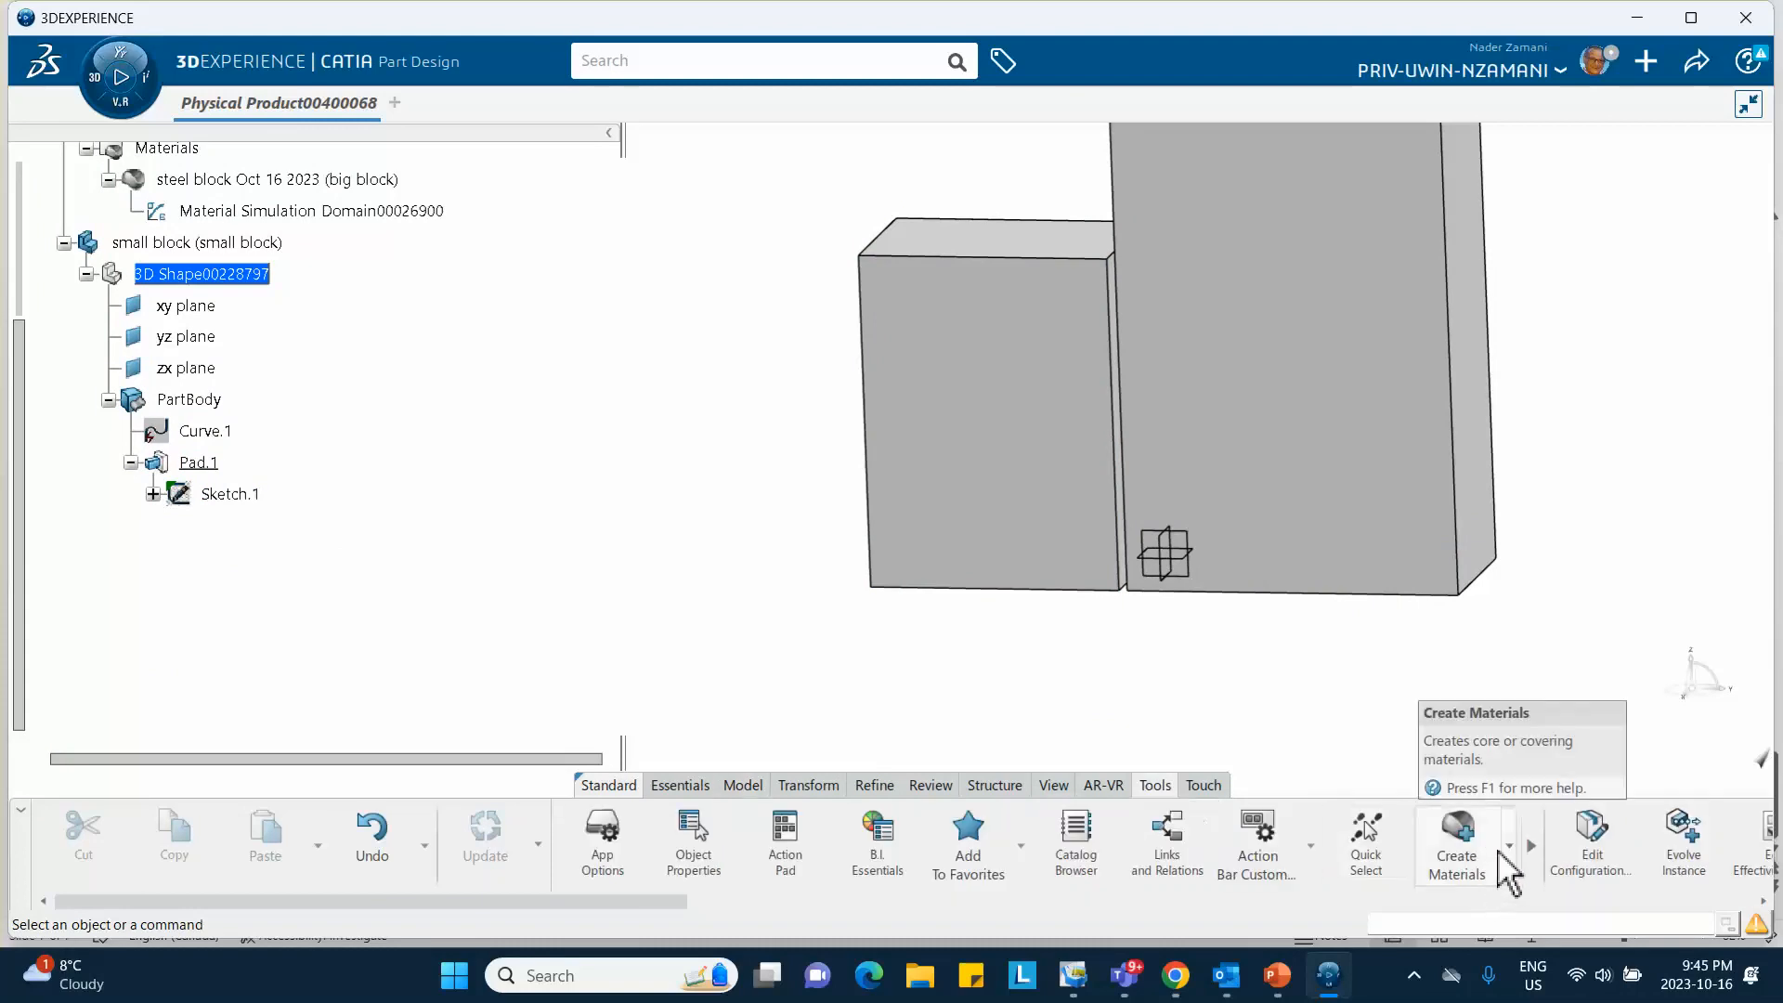
click(1509, 845)
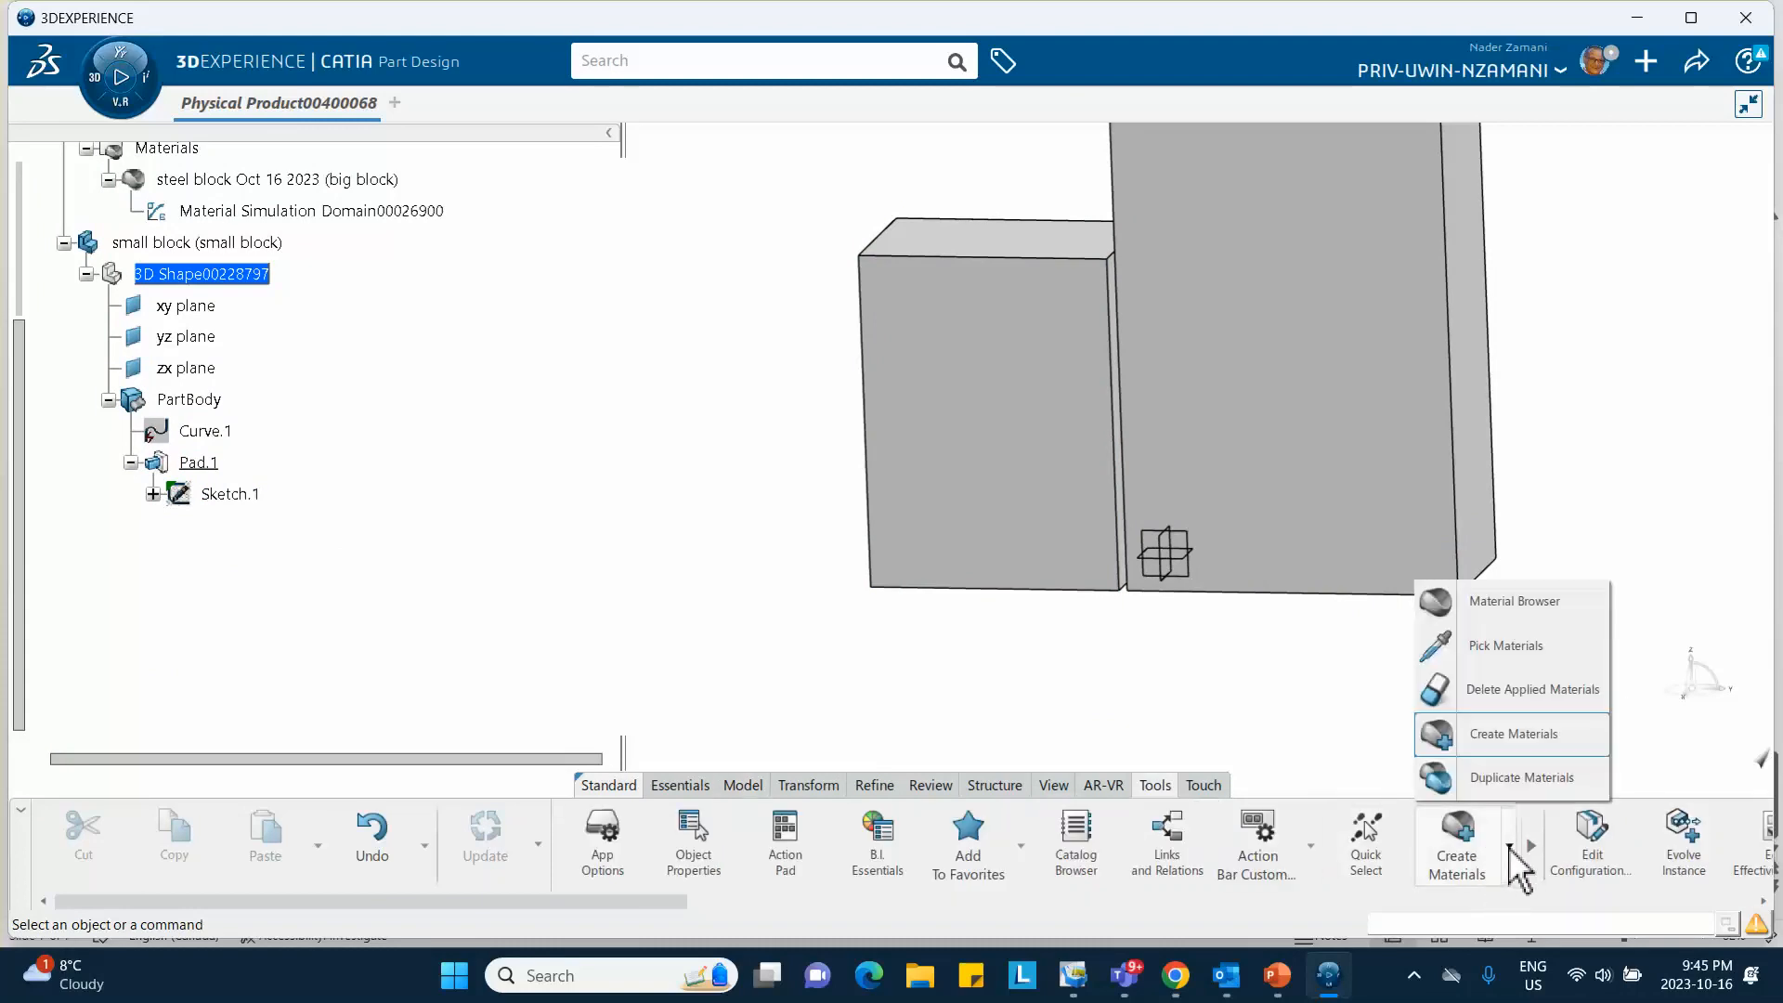
click(1490, 606)
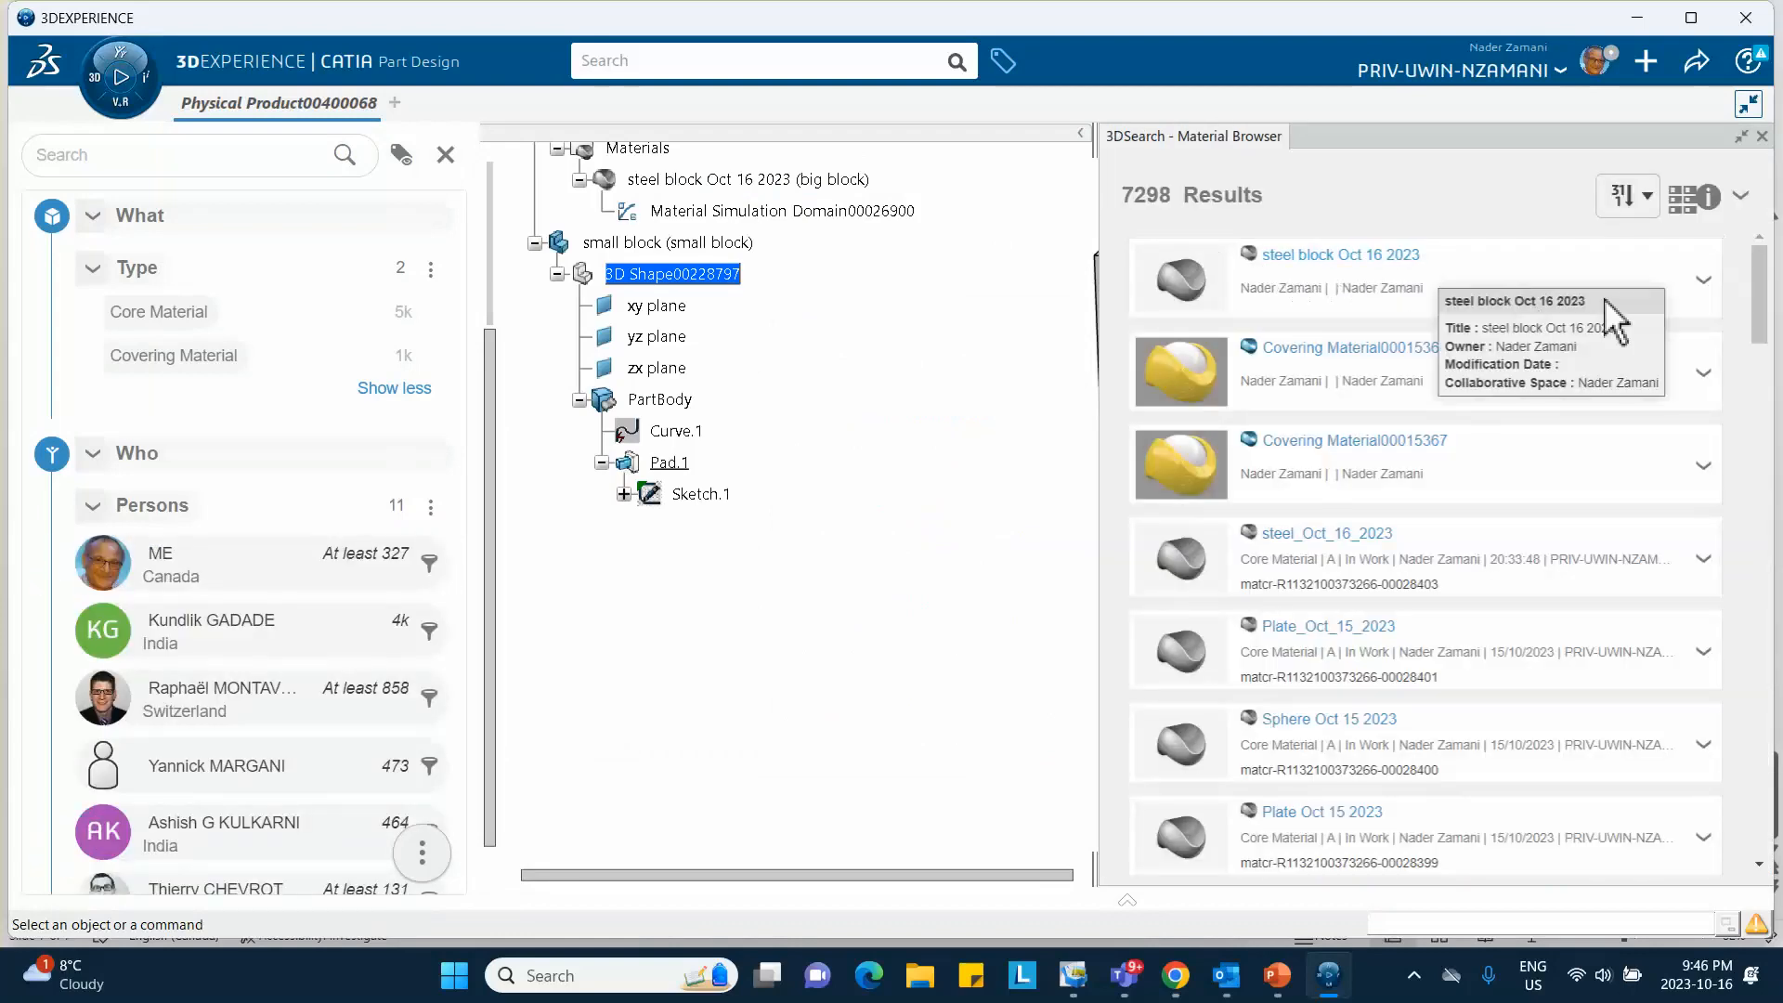
click(1703, 282)
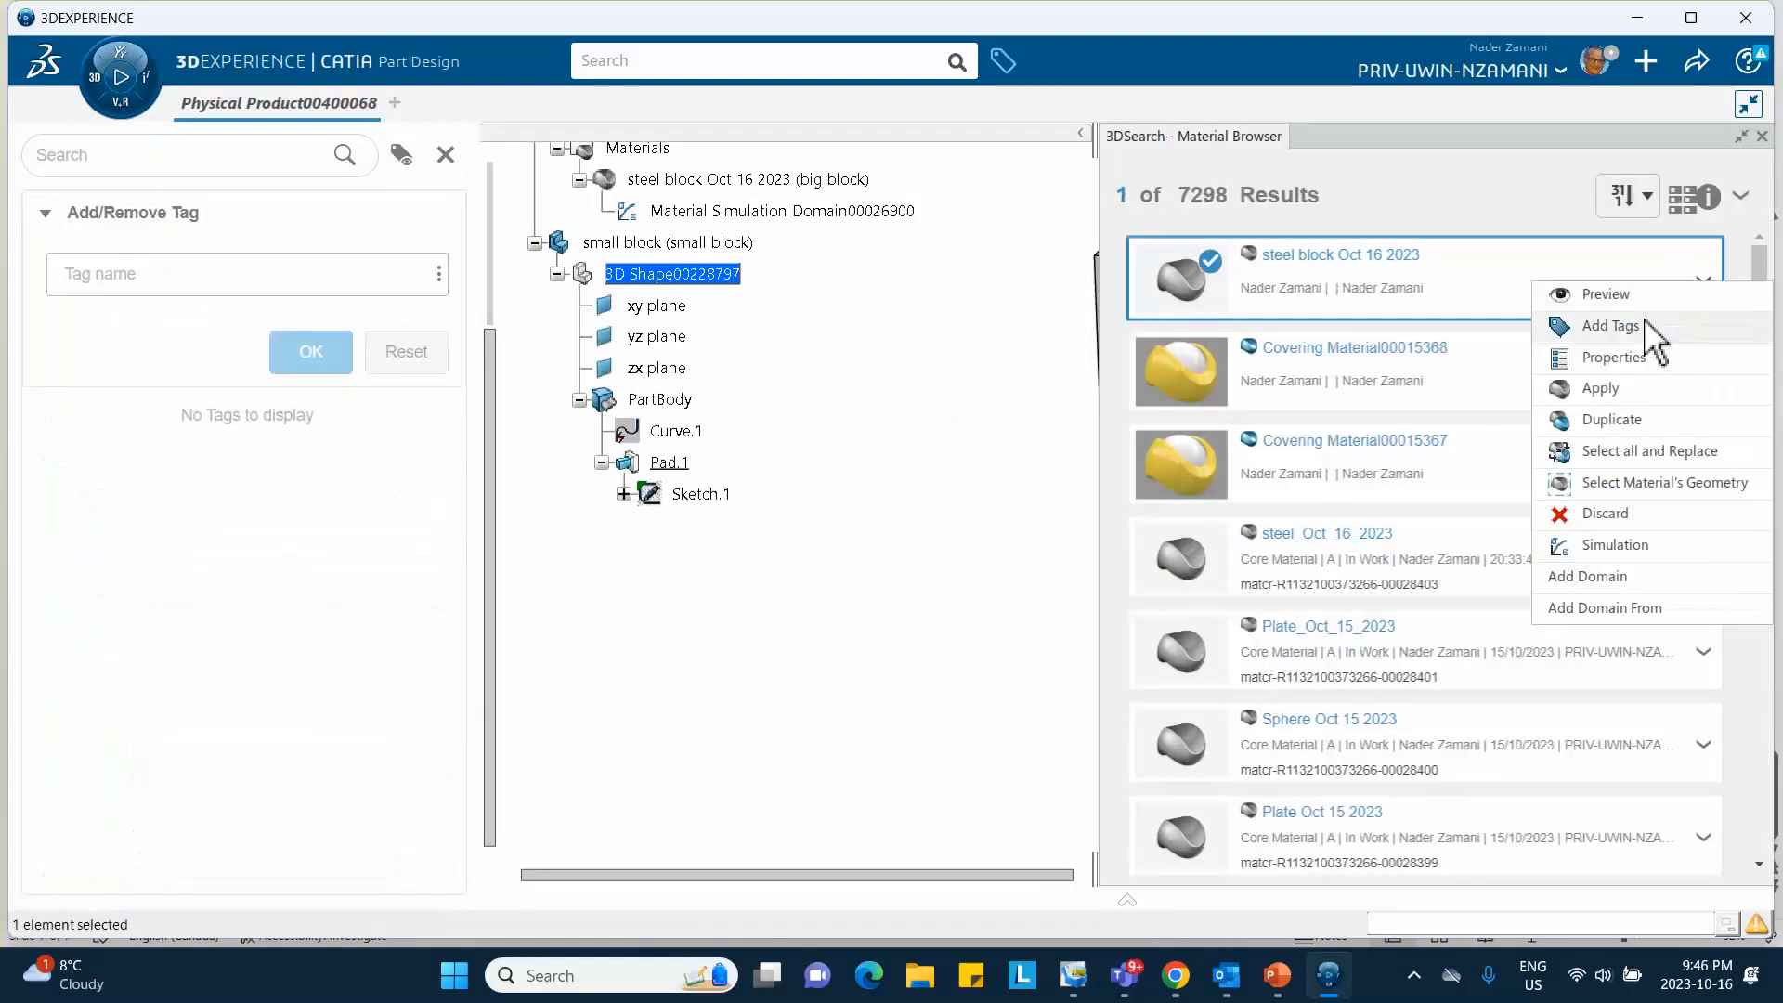
click(1627, 395)
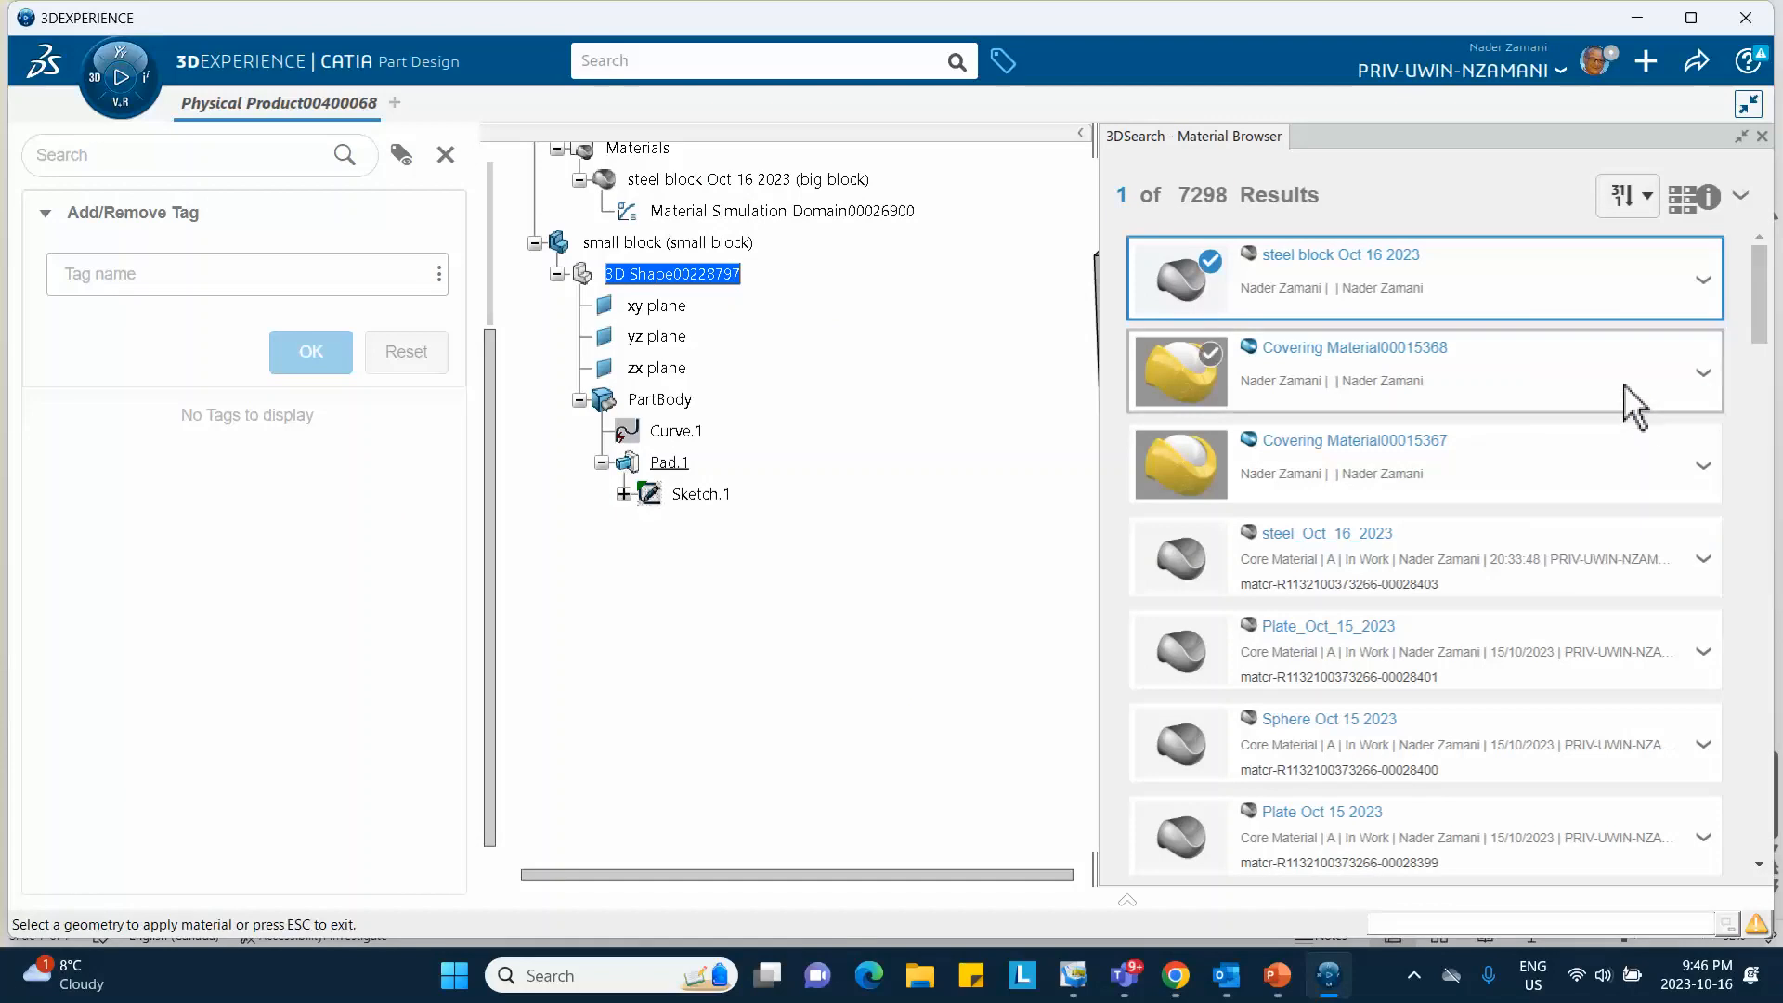
click(747, 244)
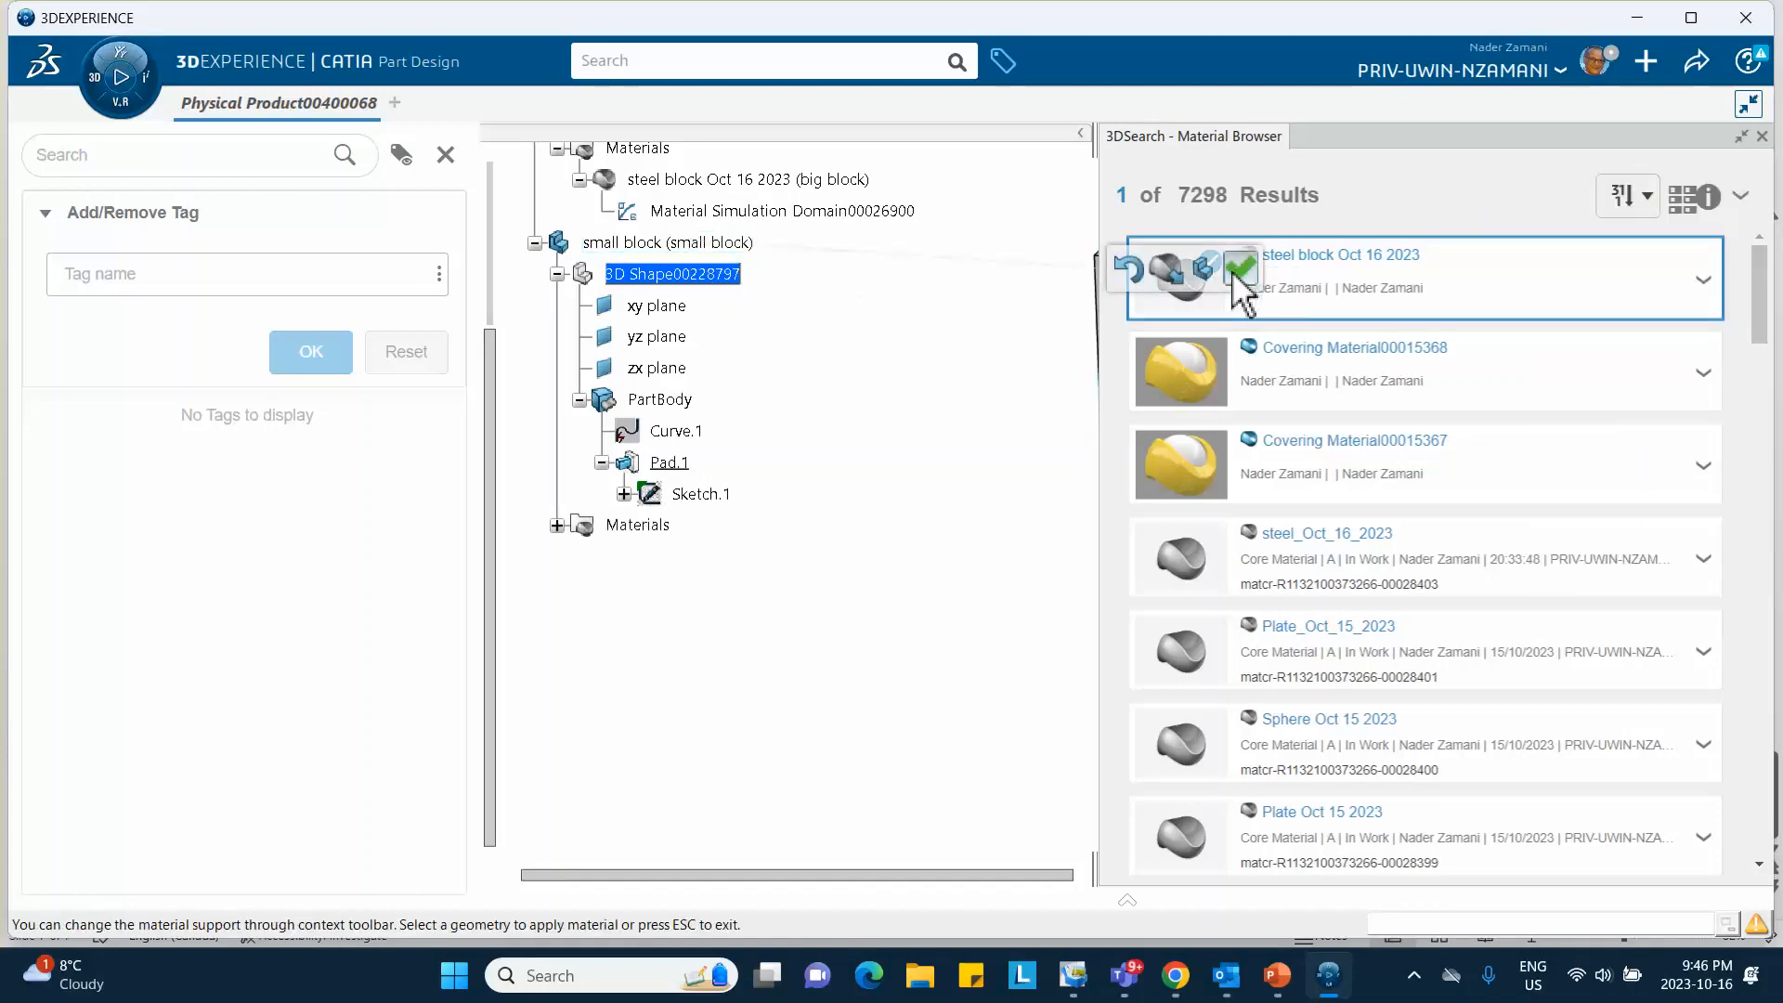
click(1761, 136)
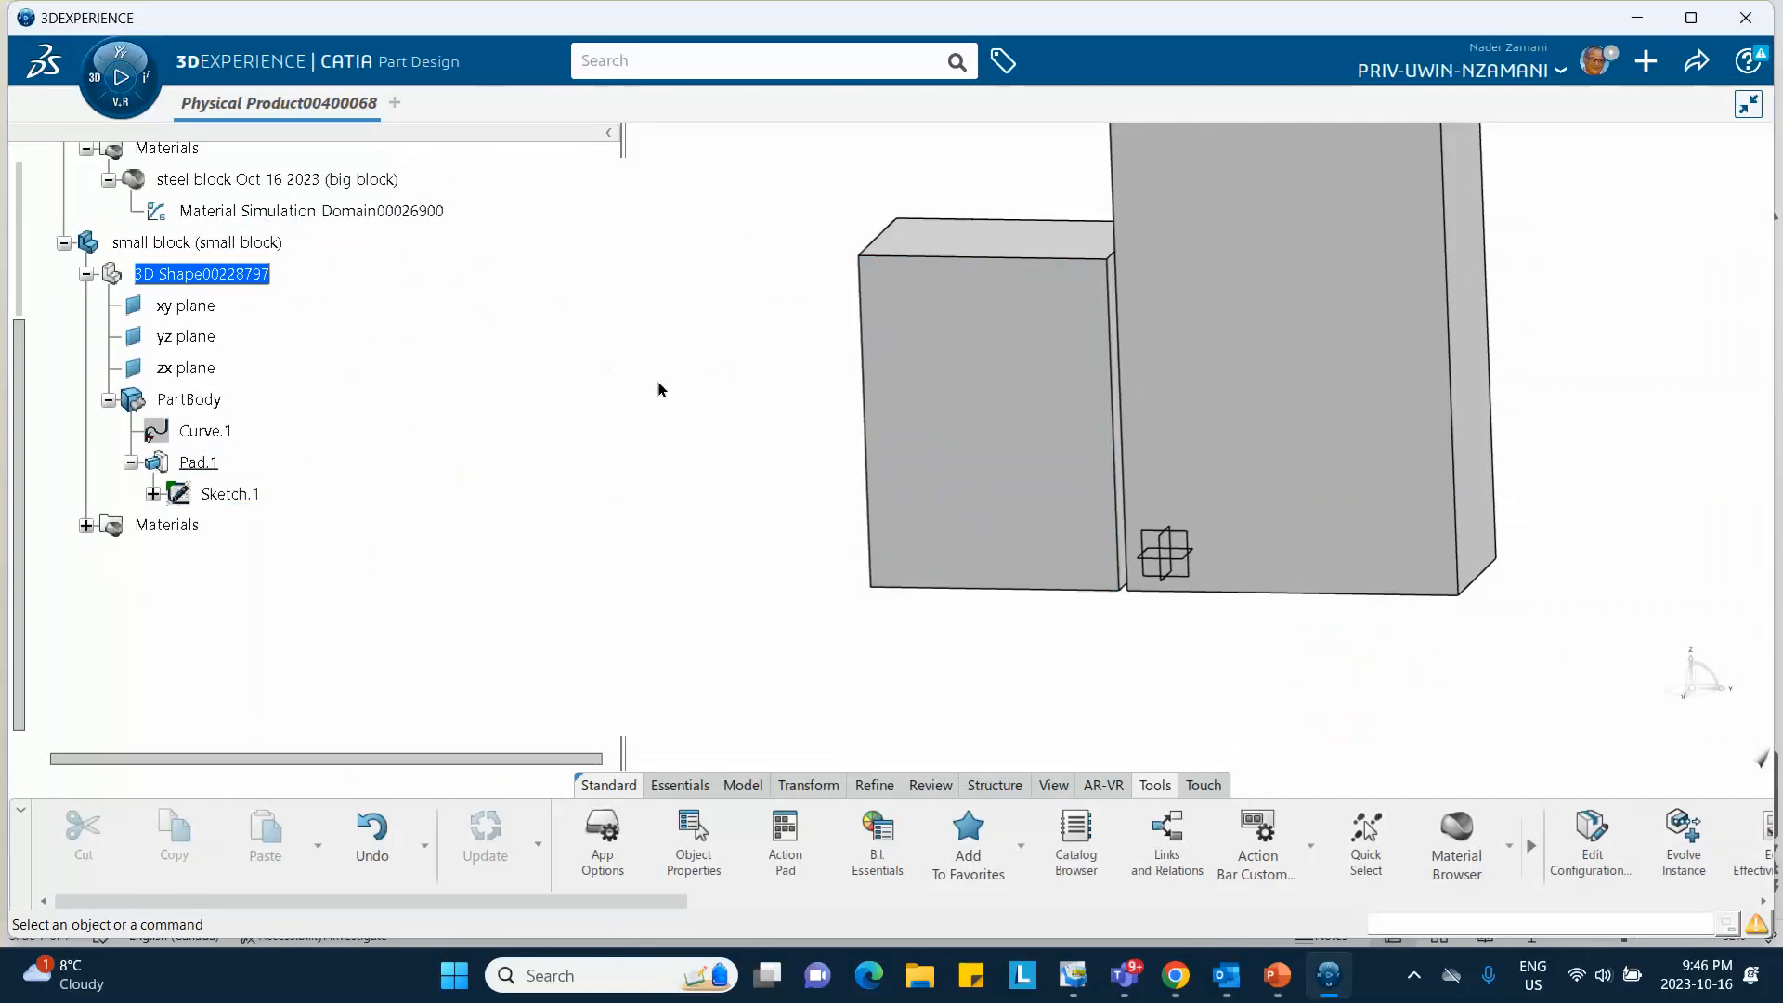
Activate the root product, switch to Structural Model Creation and create an empty finite element model with both blocks as contributing shapes.
middle_drag(660, 392, 689, 432)
scroll(223, 438, up, 3)
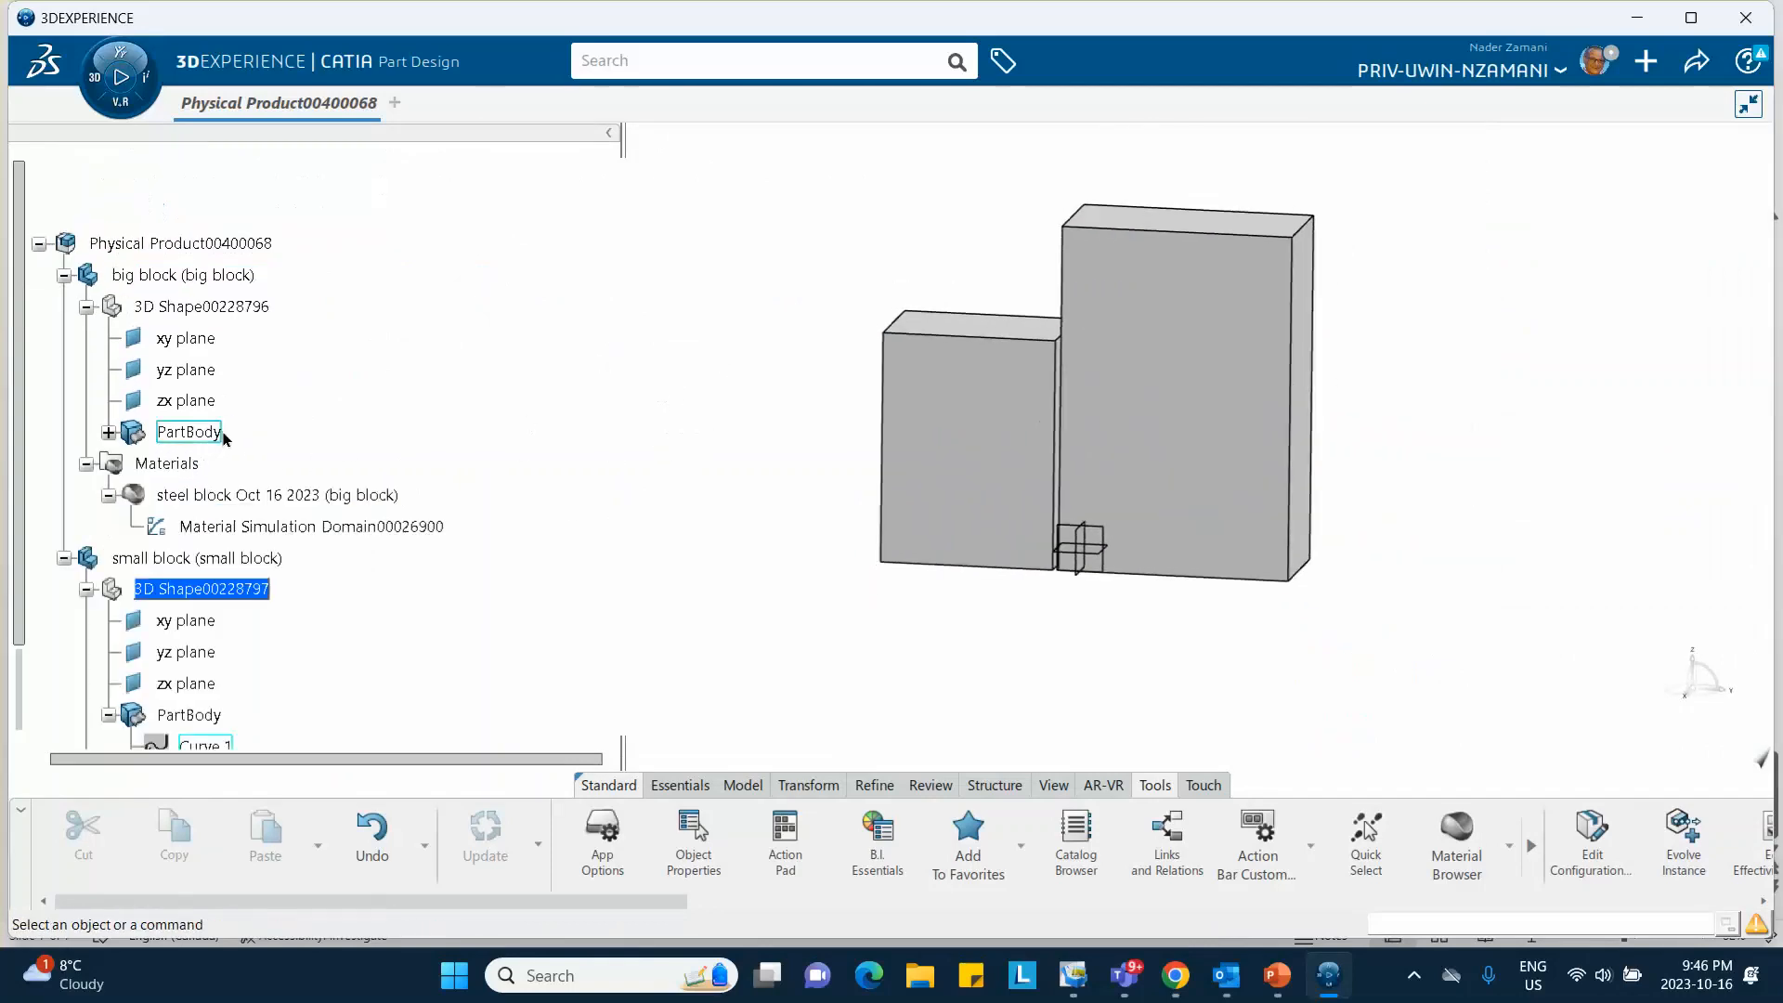
click(197, 246)
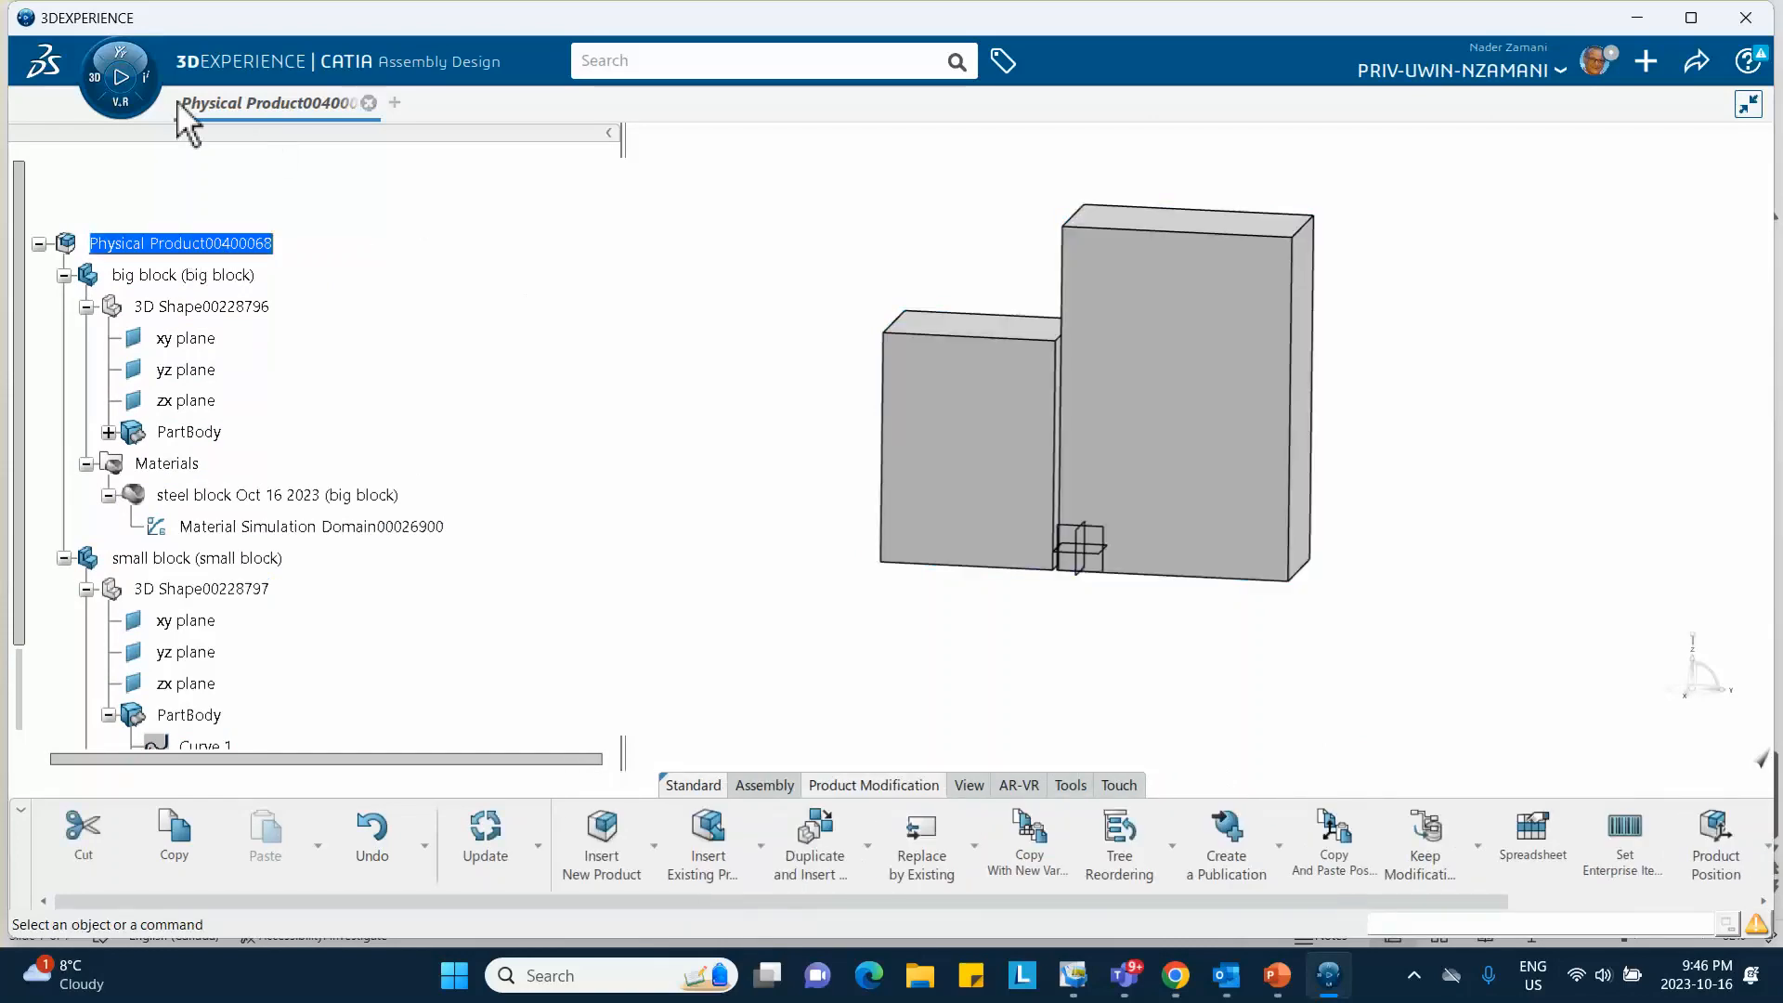
click(107, 92)
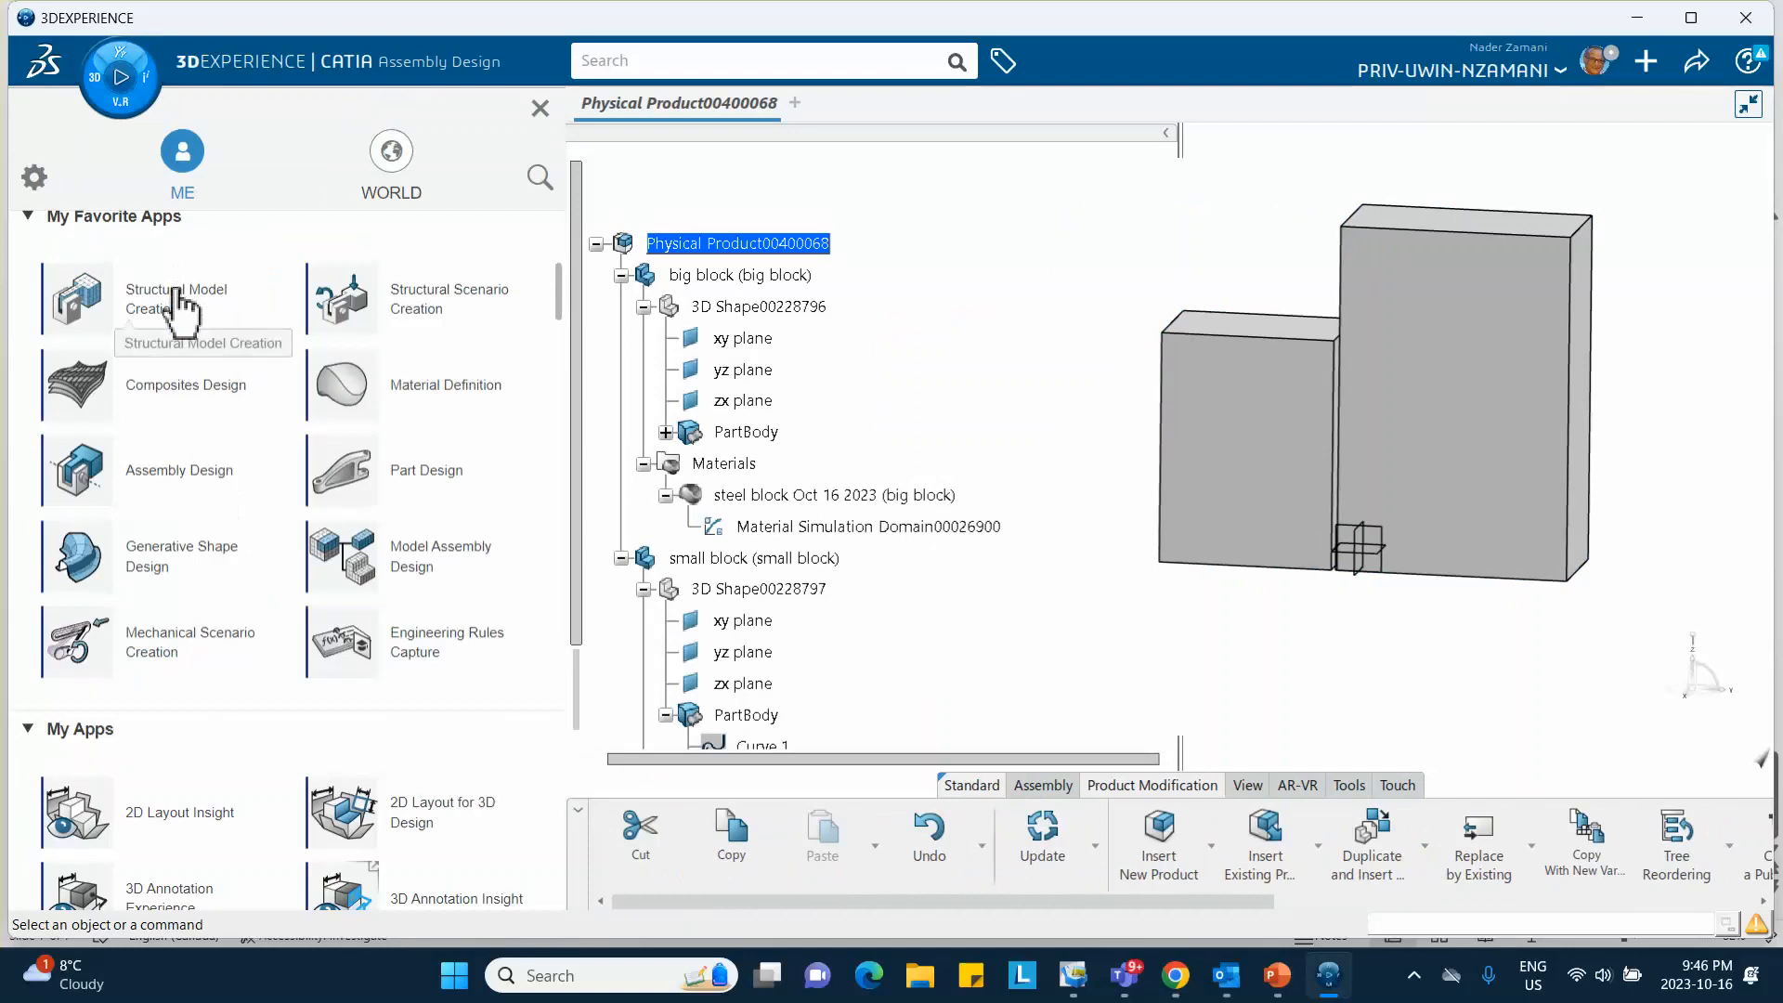
click(176, 307)
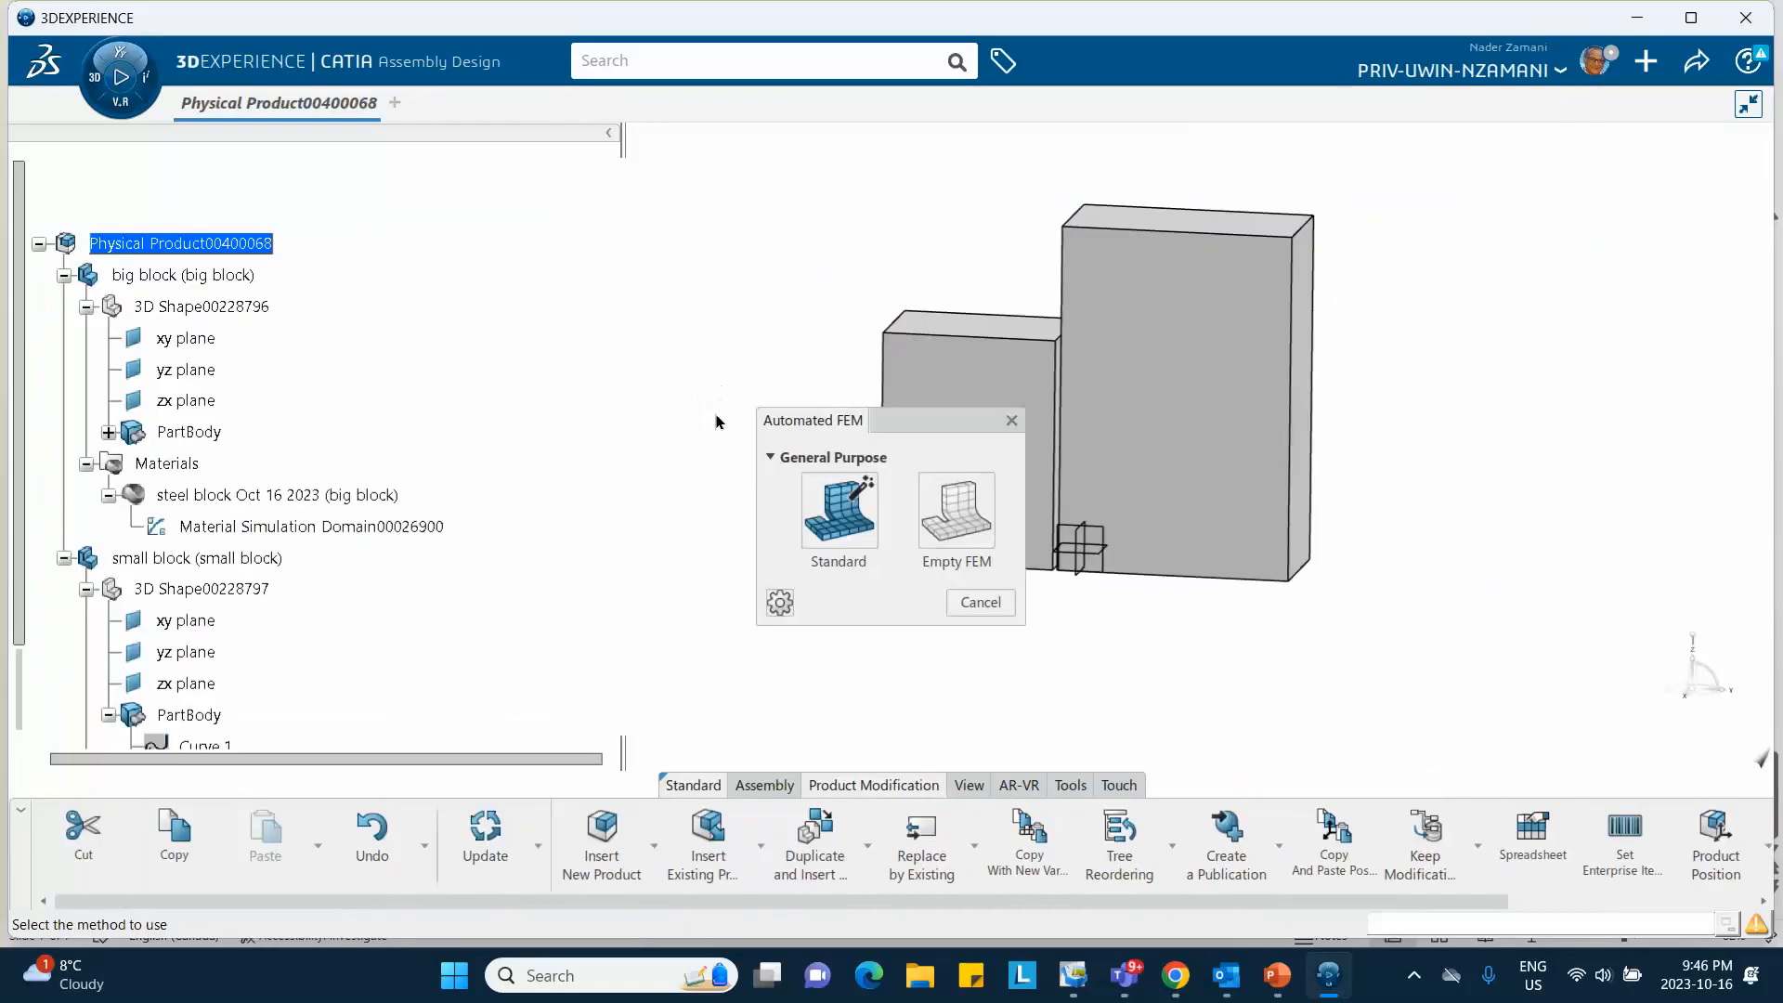
click(946, 511)
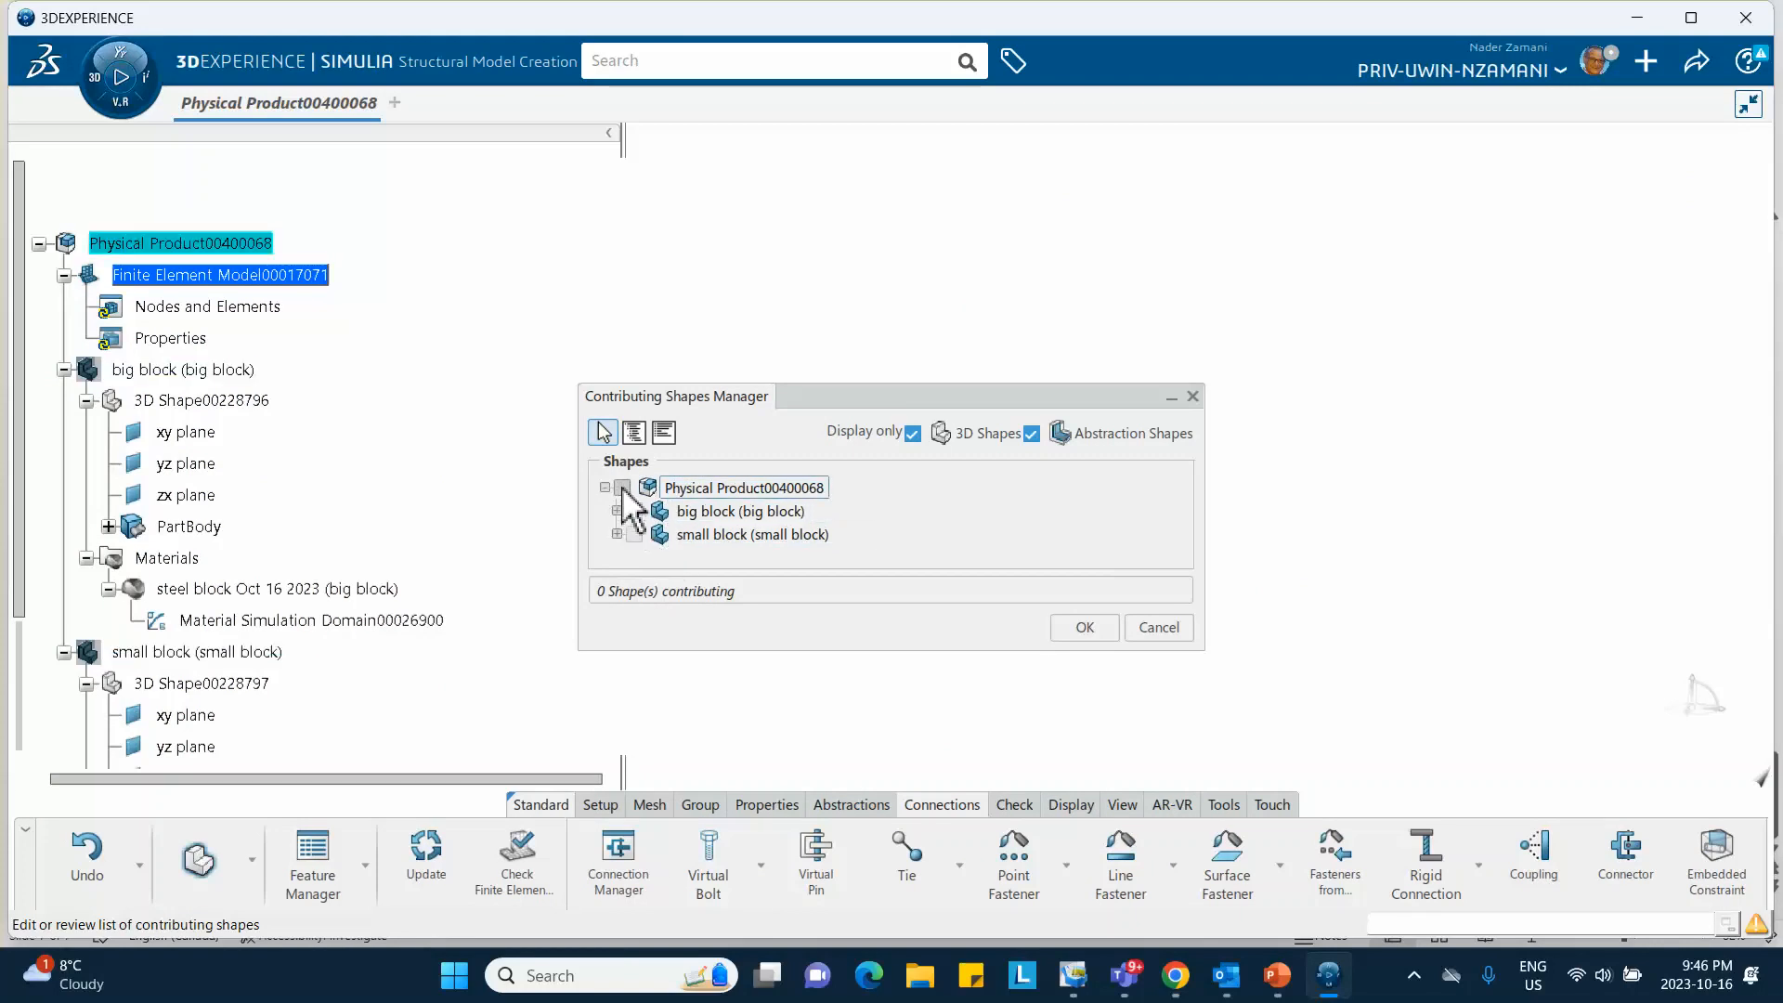
click(622, 487)
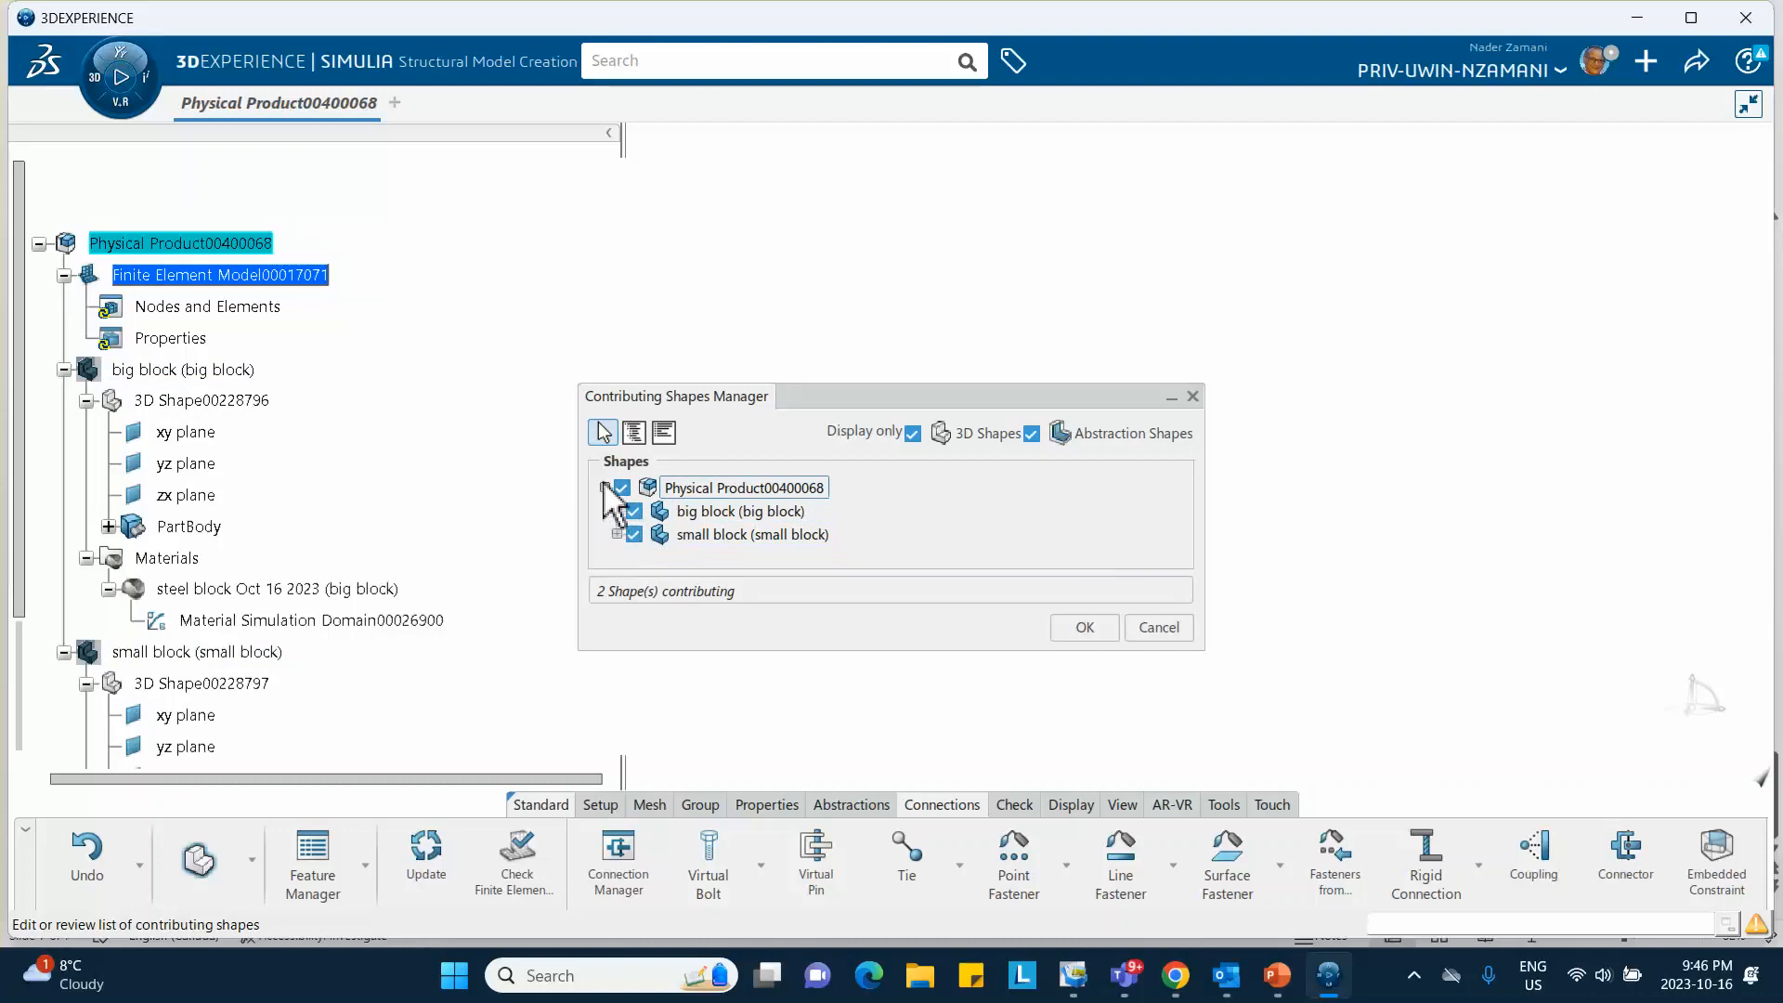
click(1082, 629)
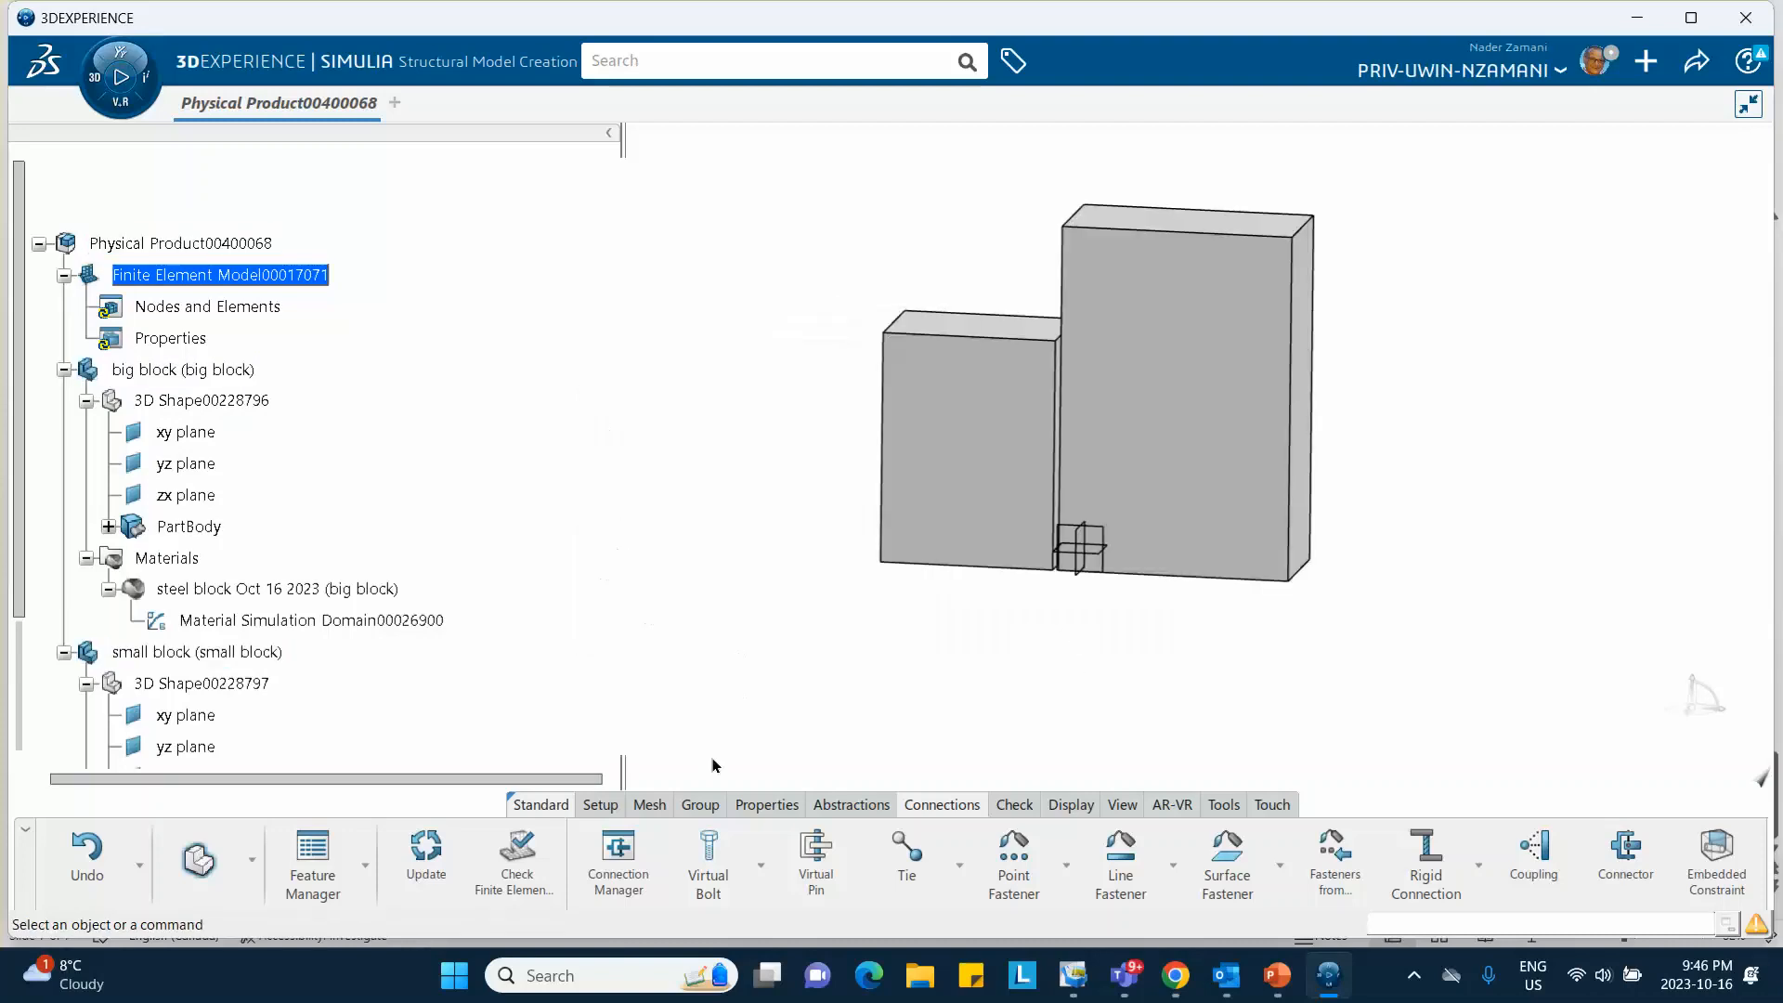
Create a linear Sweep 3D Mesh on the big block with a 1 mm mesh size and one layer.
click(650, 806)
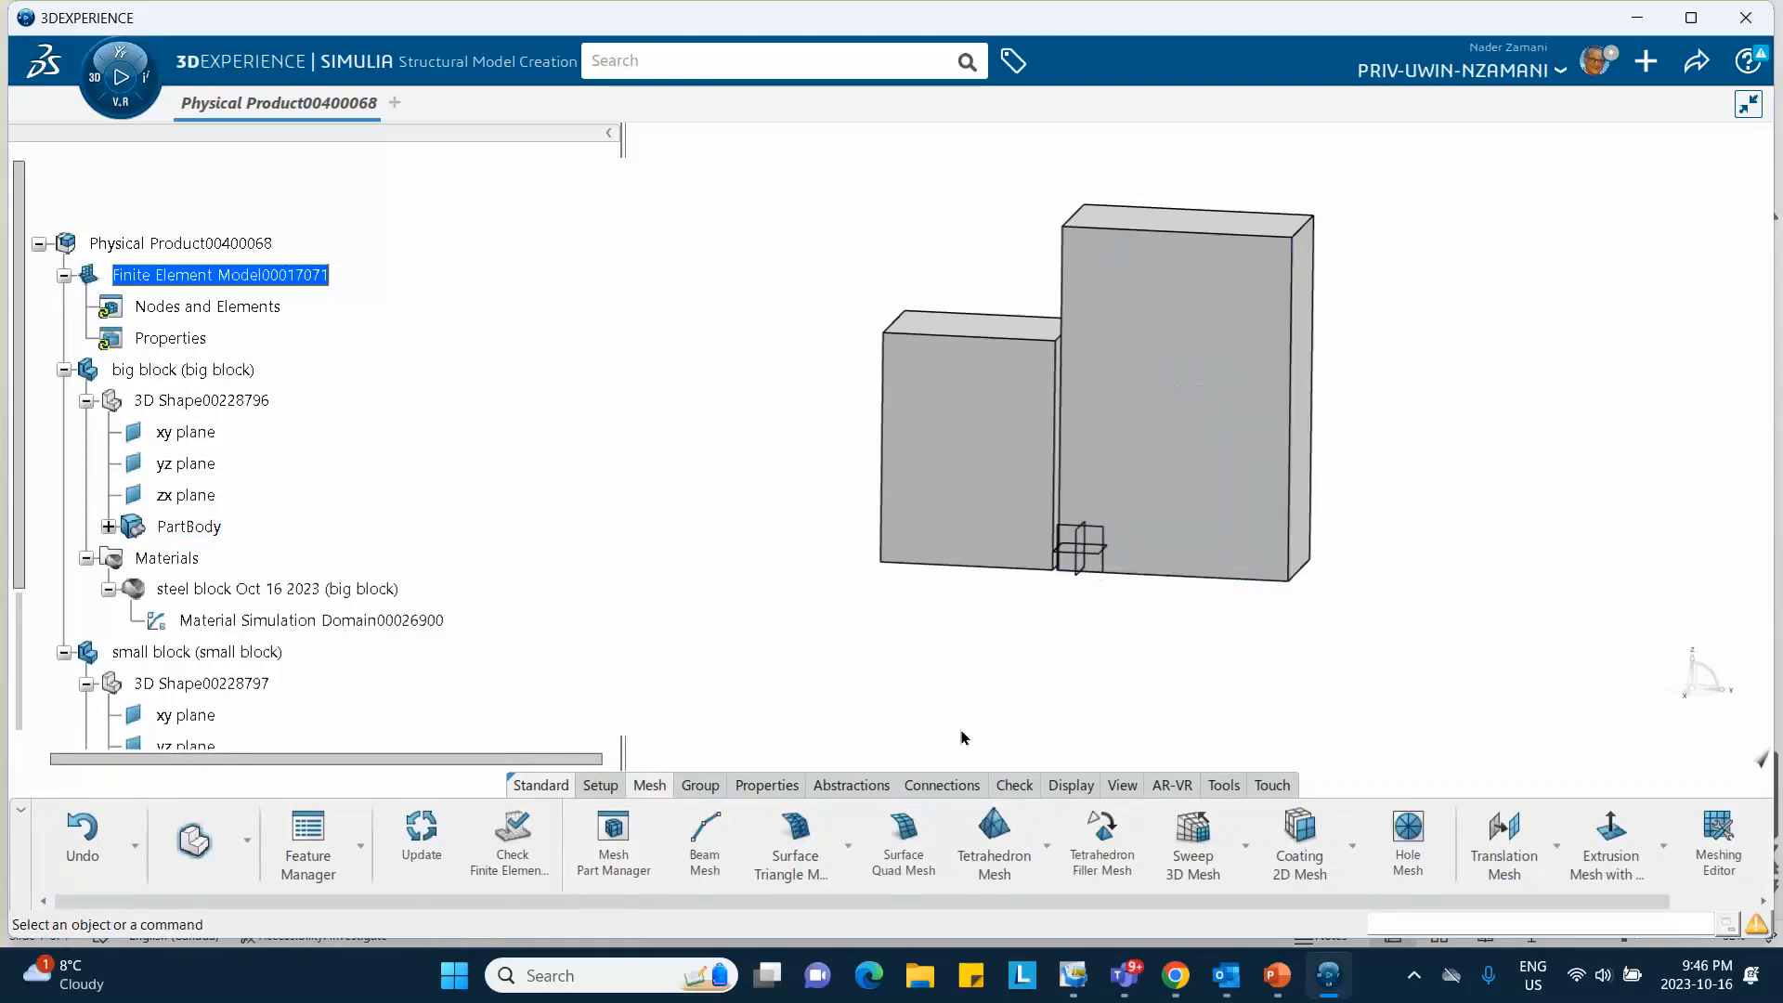
click(1190, 827)
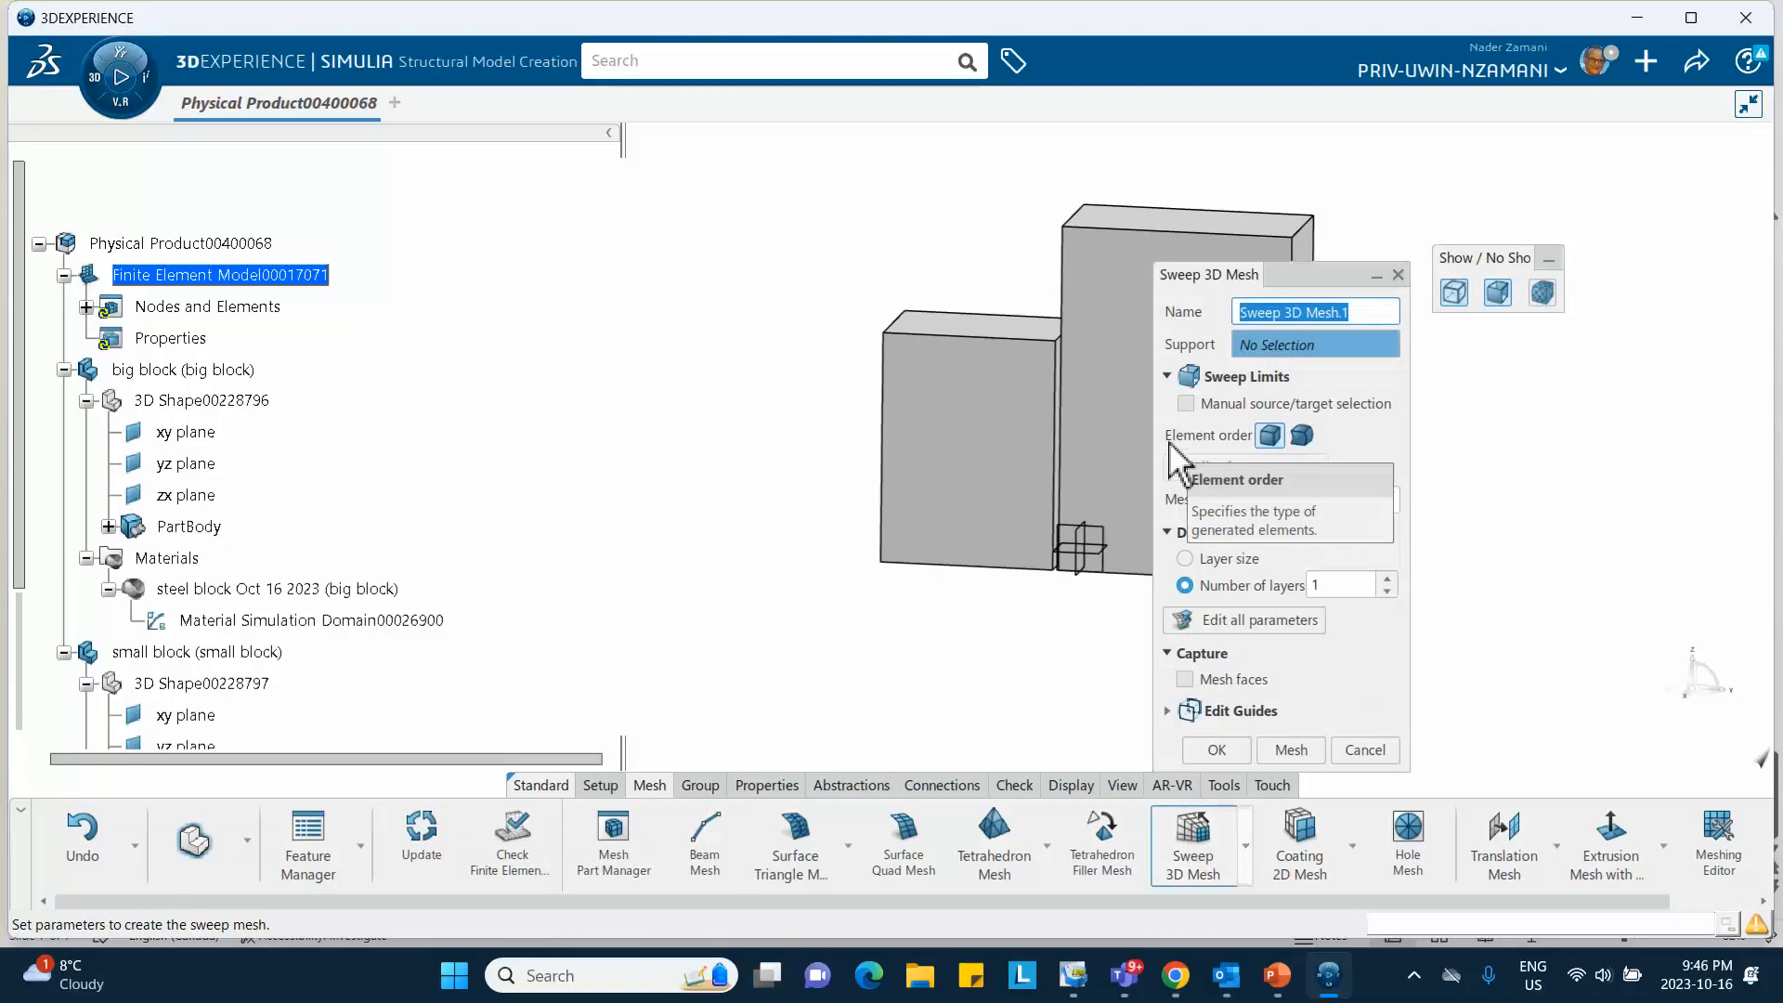
click(1129, 455)
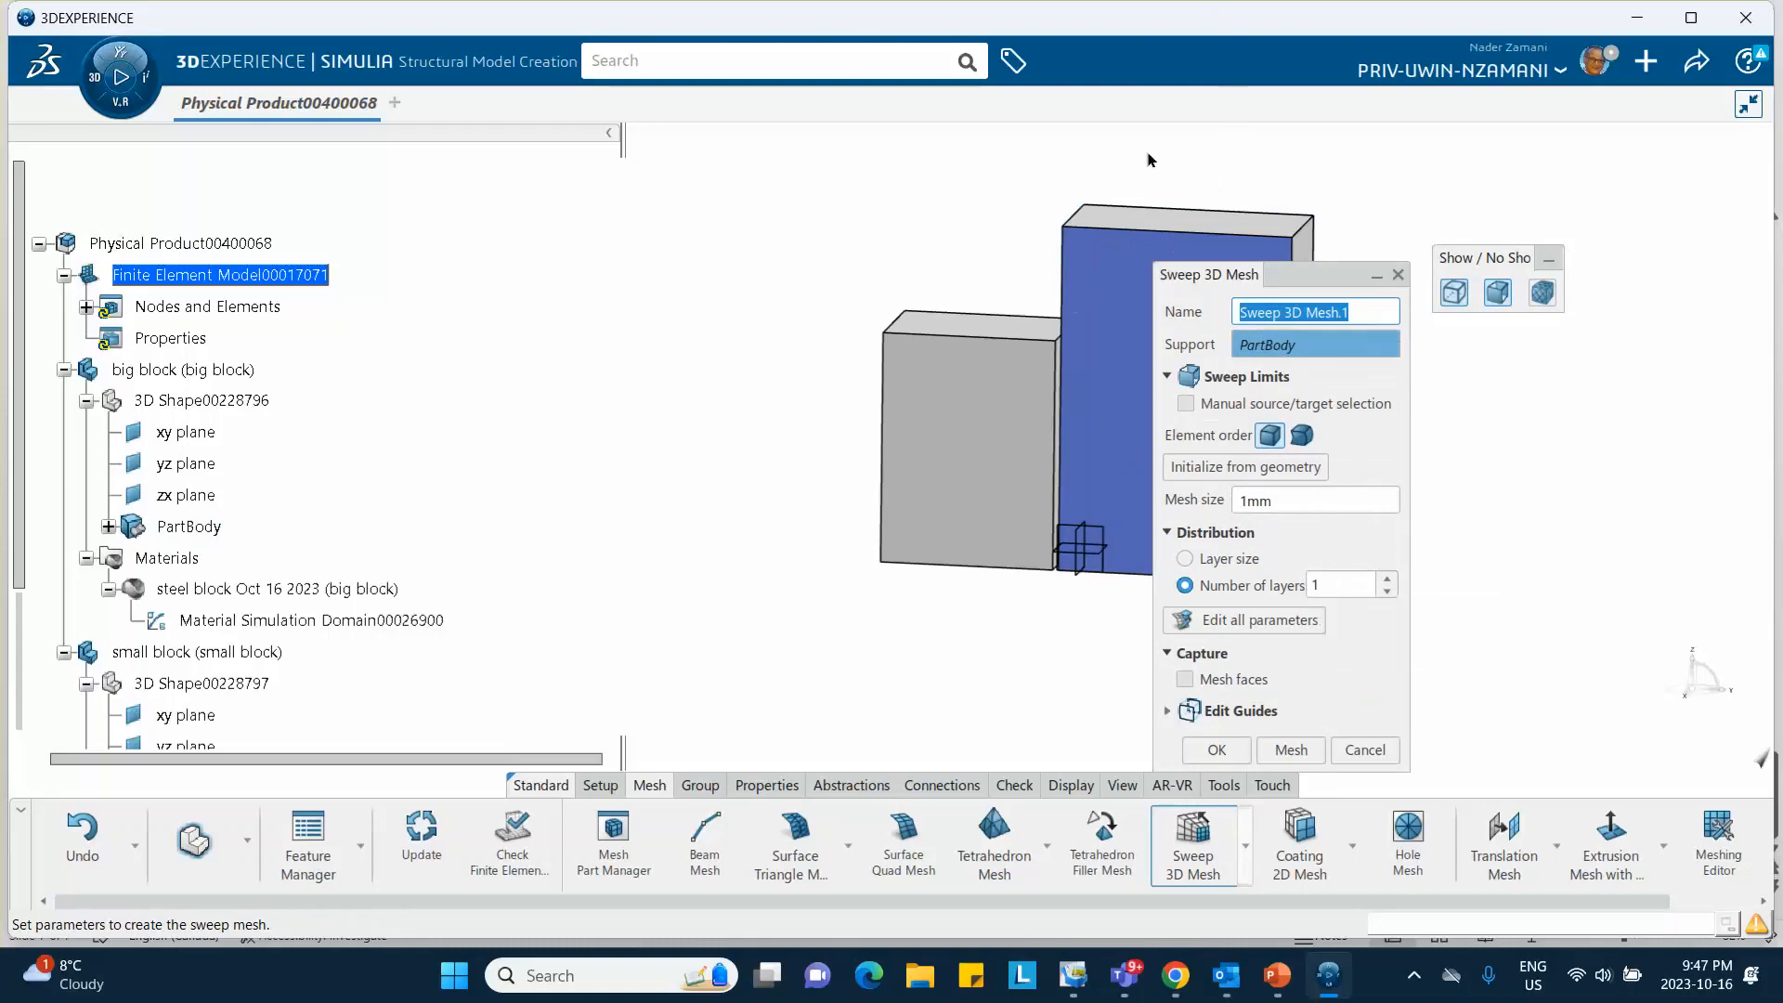
click(1289, 750)
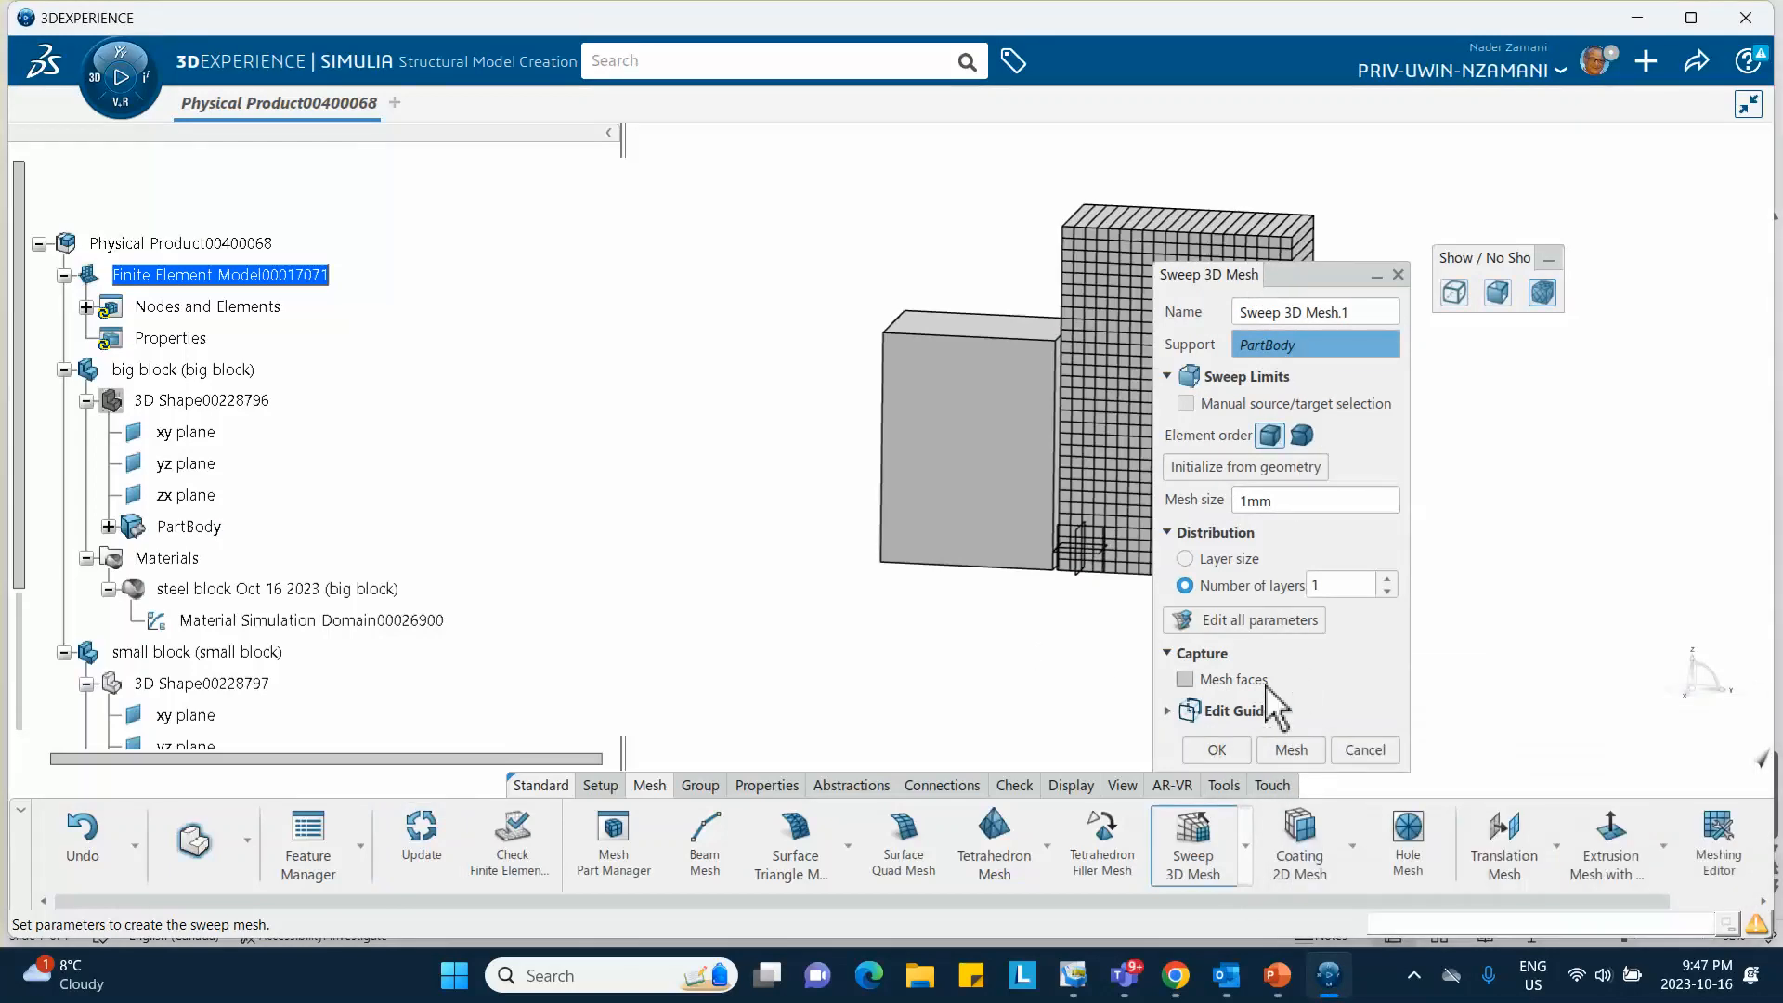
click(1217, 749)
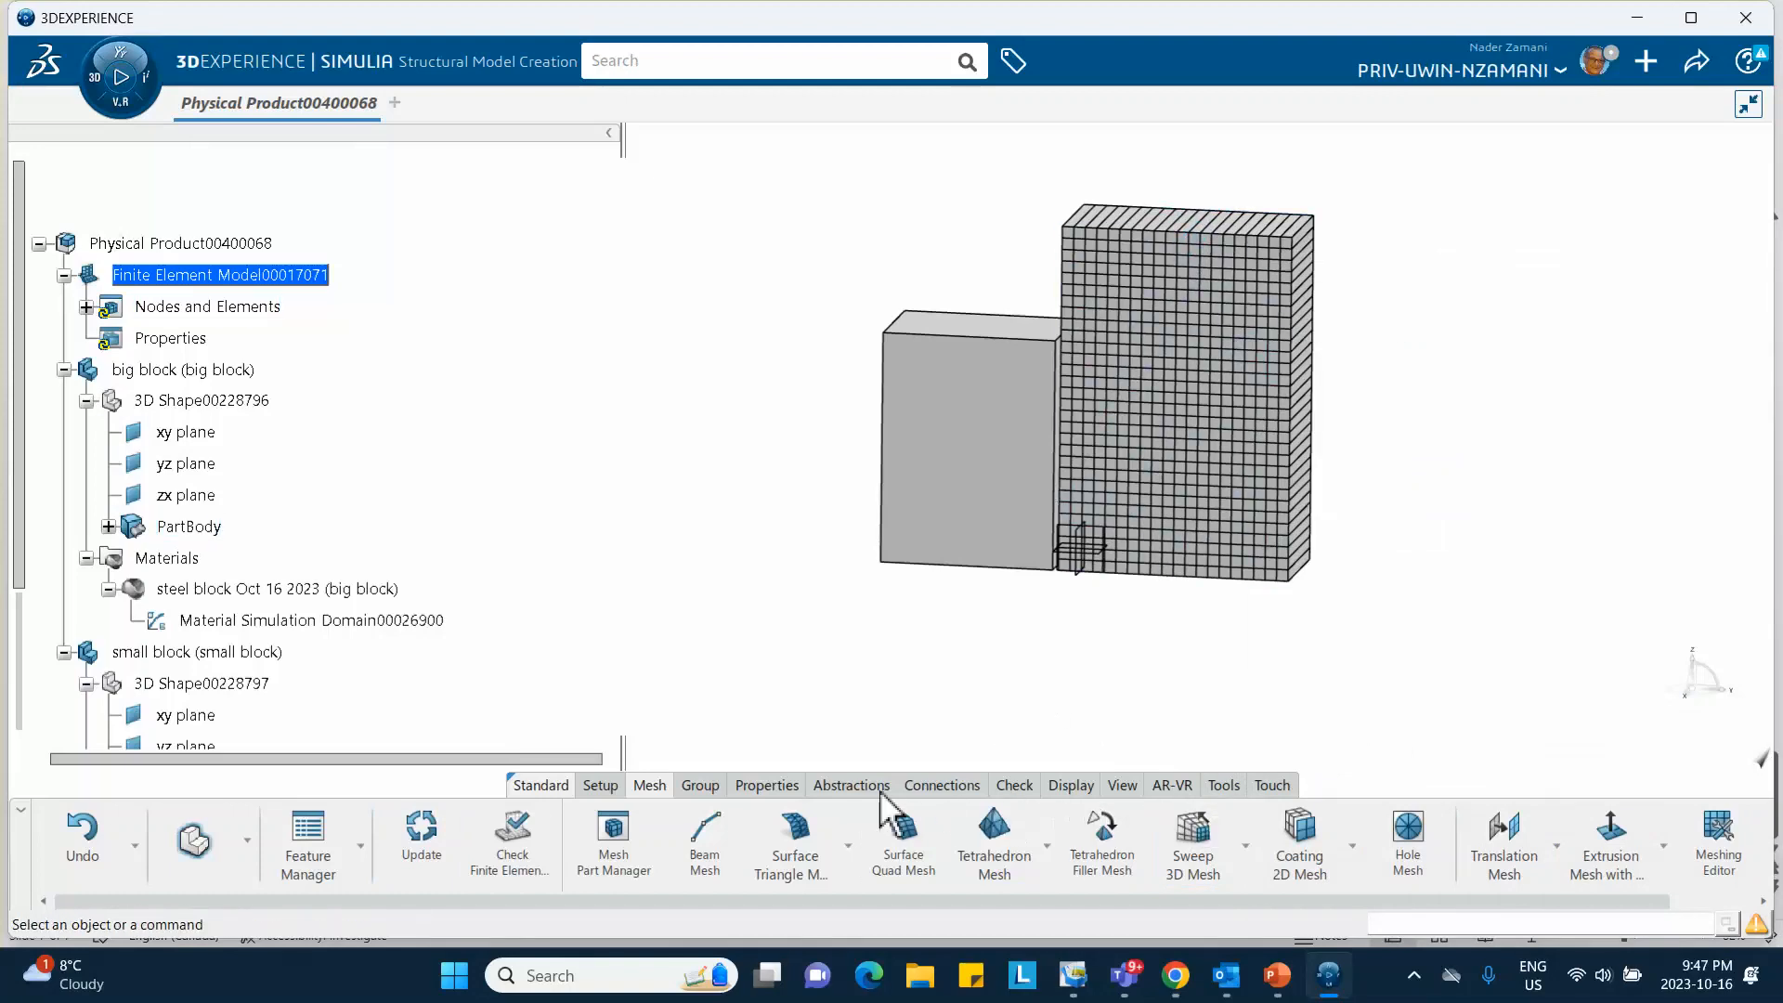
Create a Solid Section on the big block's body, keeping its assigned steel block material.
click(766, 785)
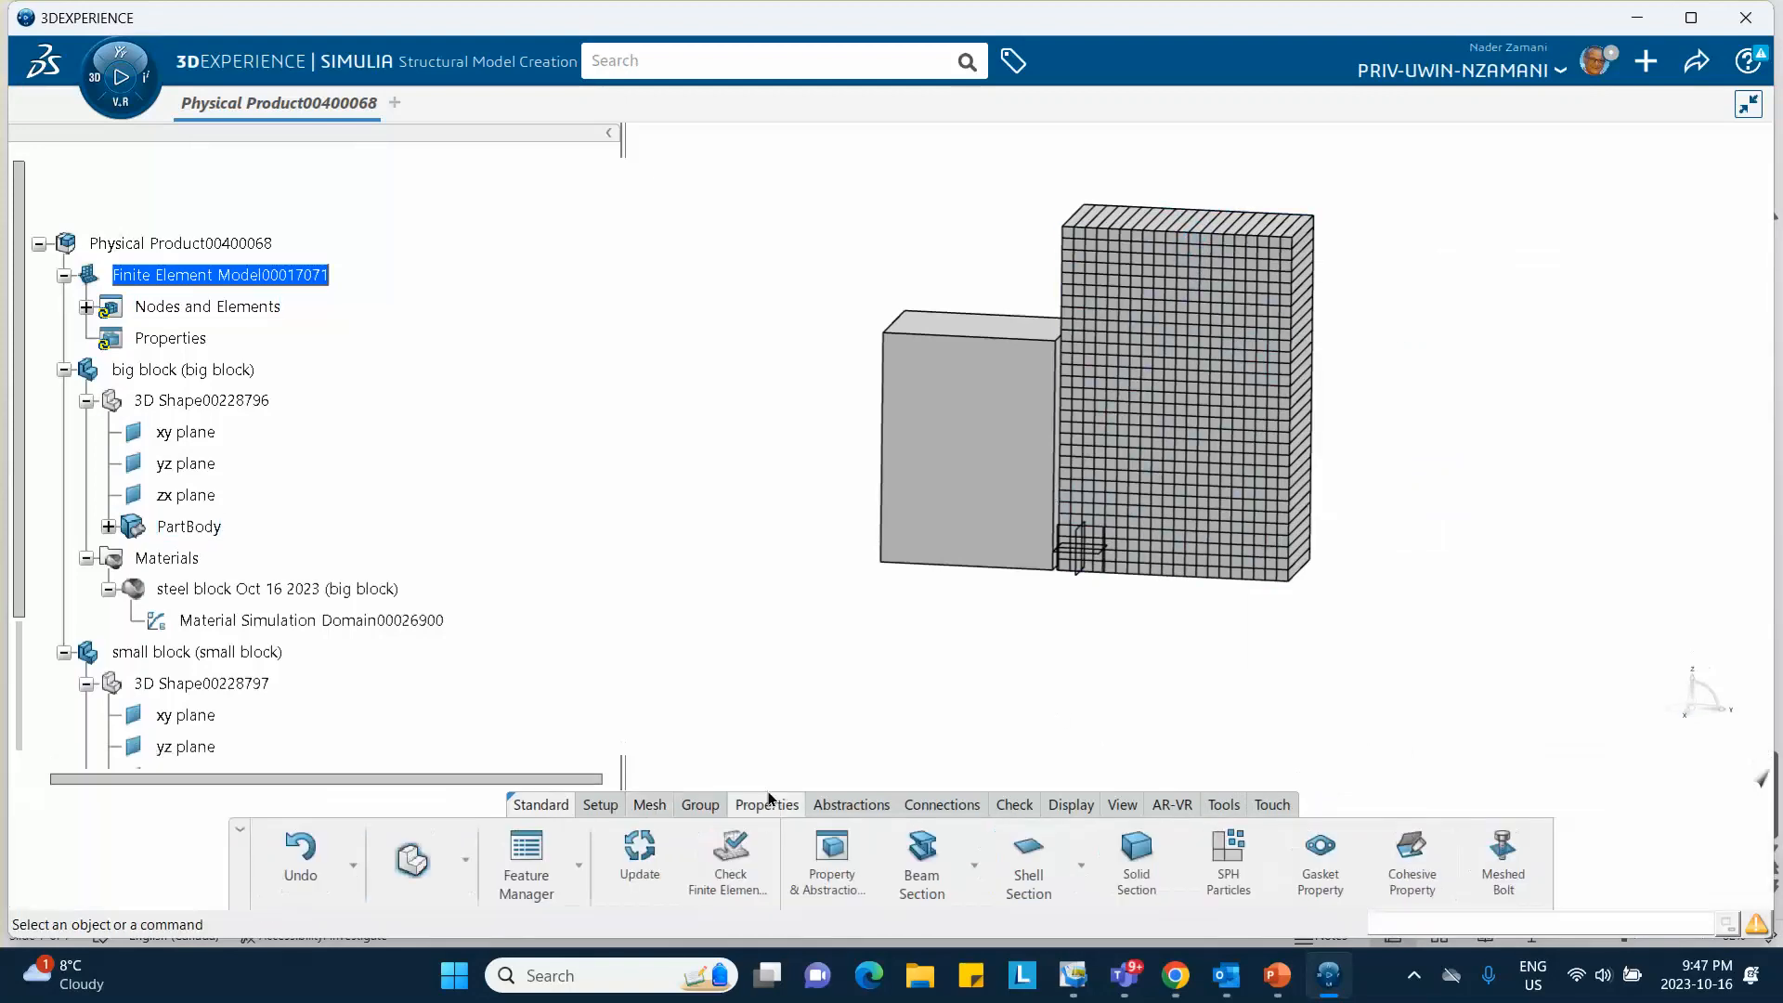
click(1141, 864)
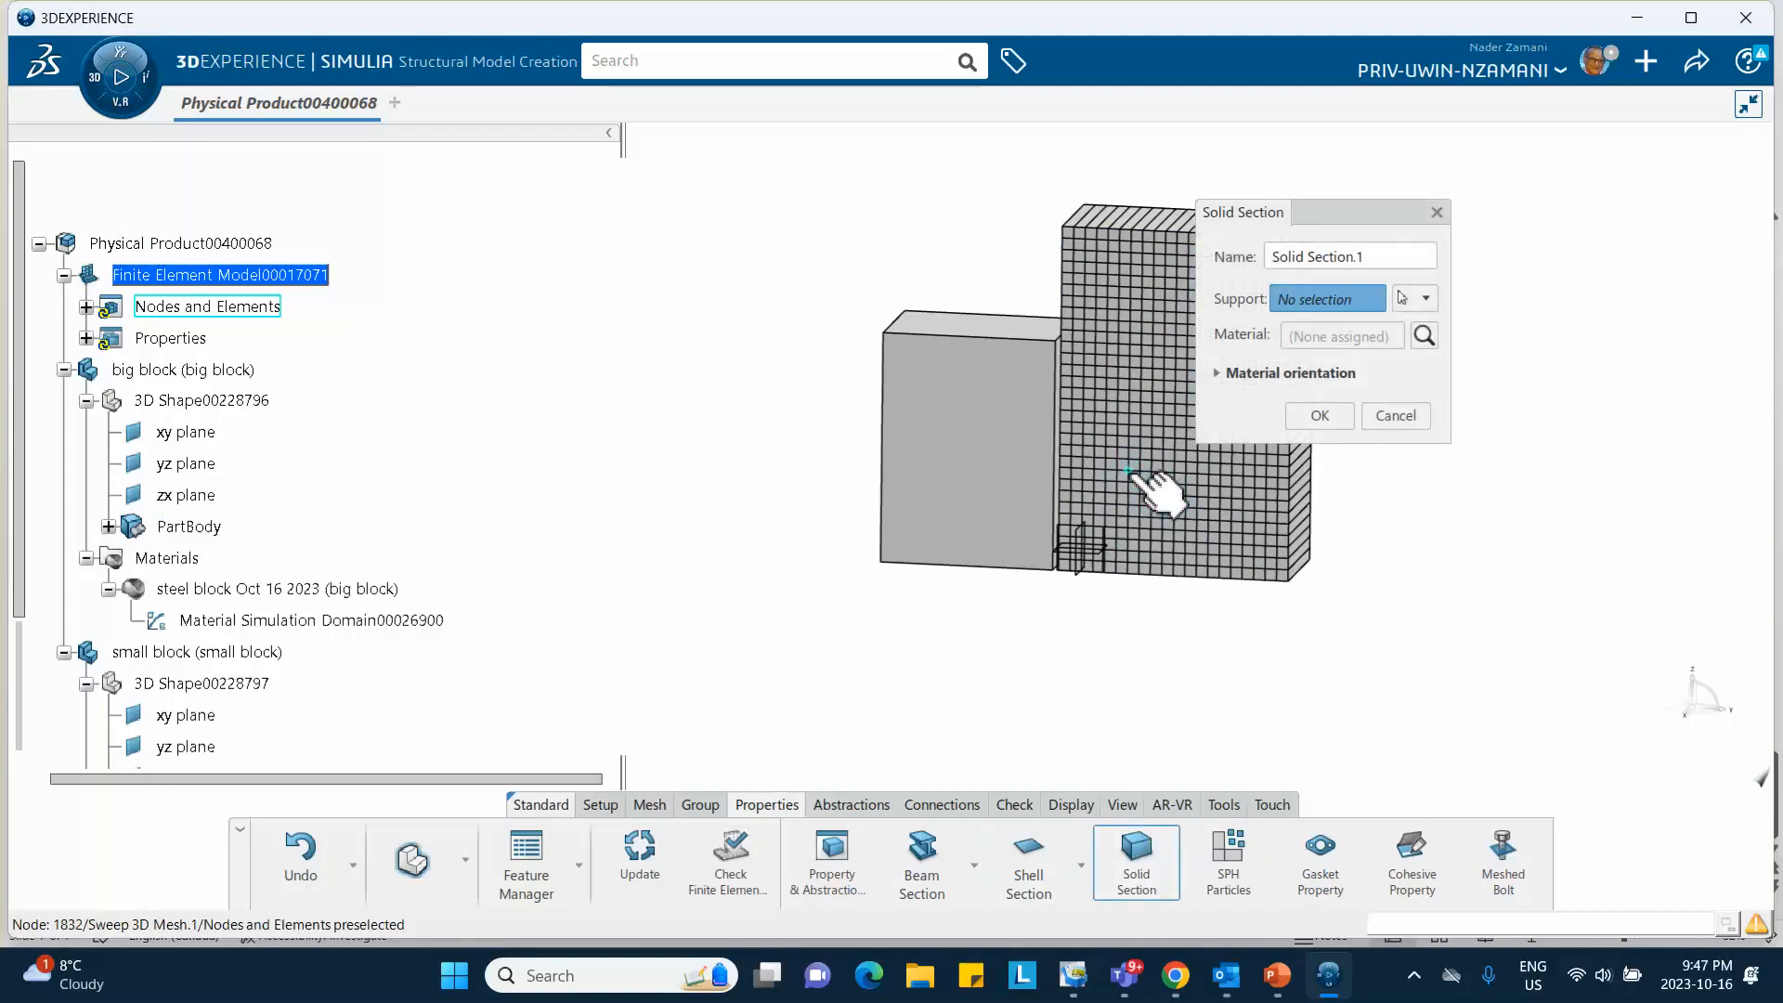
click(1158, 514)
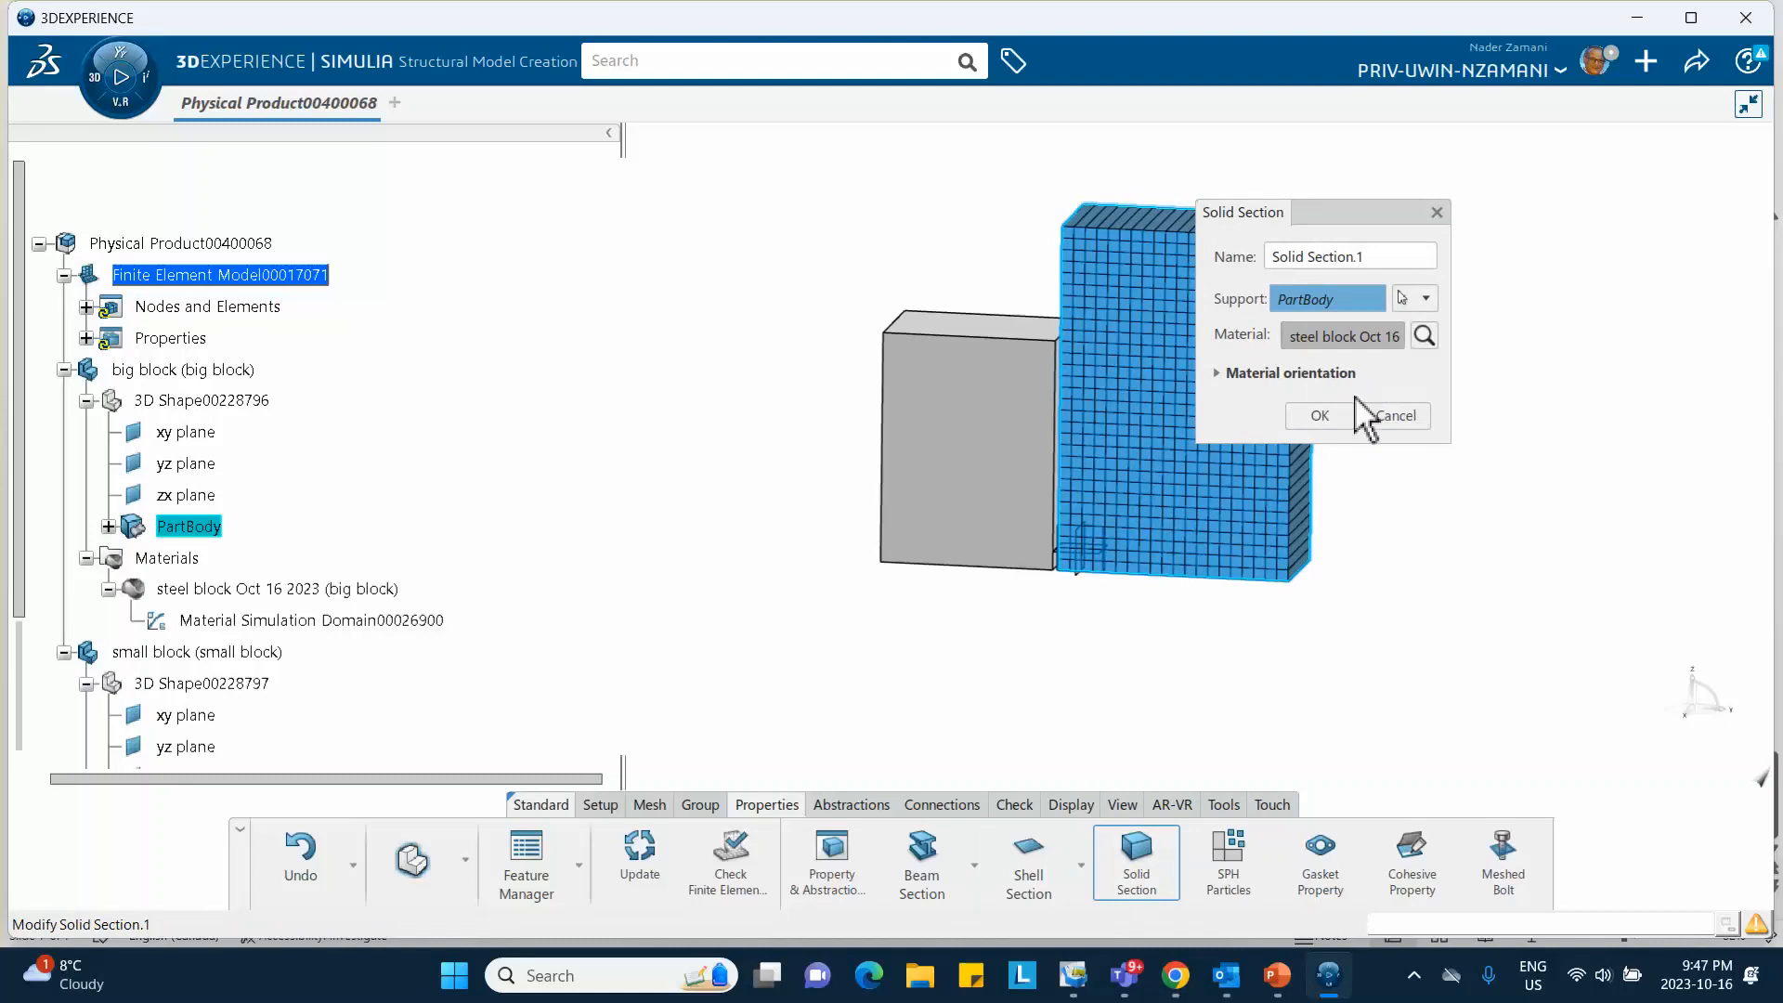
click(1319, 413)
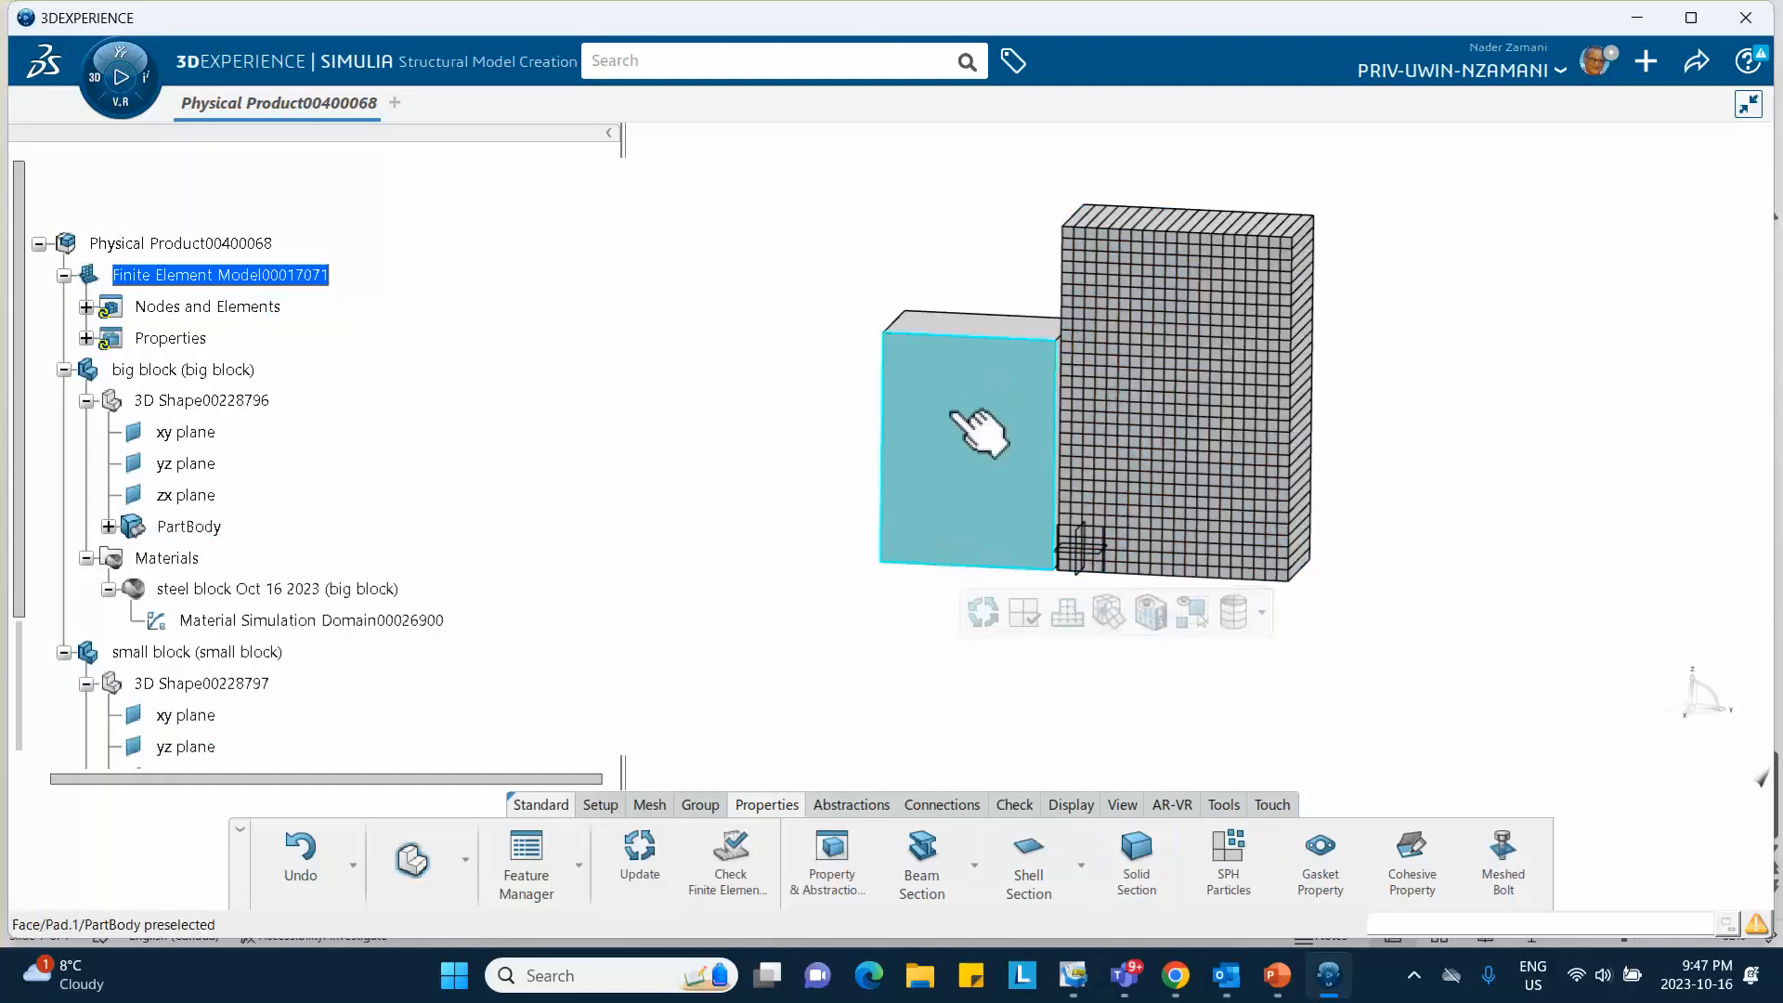
Create and generate a linear Sweep 3D Mesh on the small block with a 1 mm mesh size and one layer.
click(650, 808)
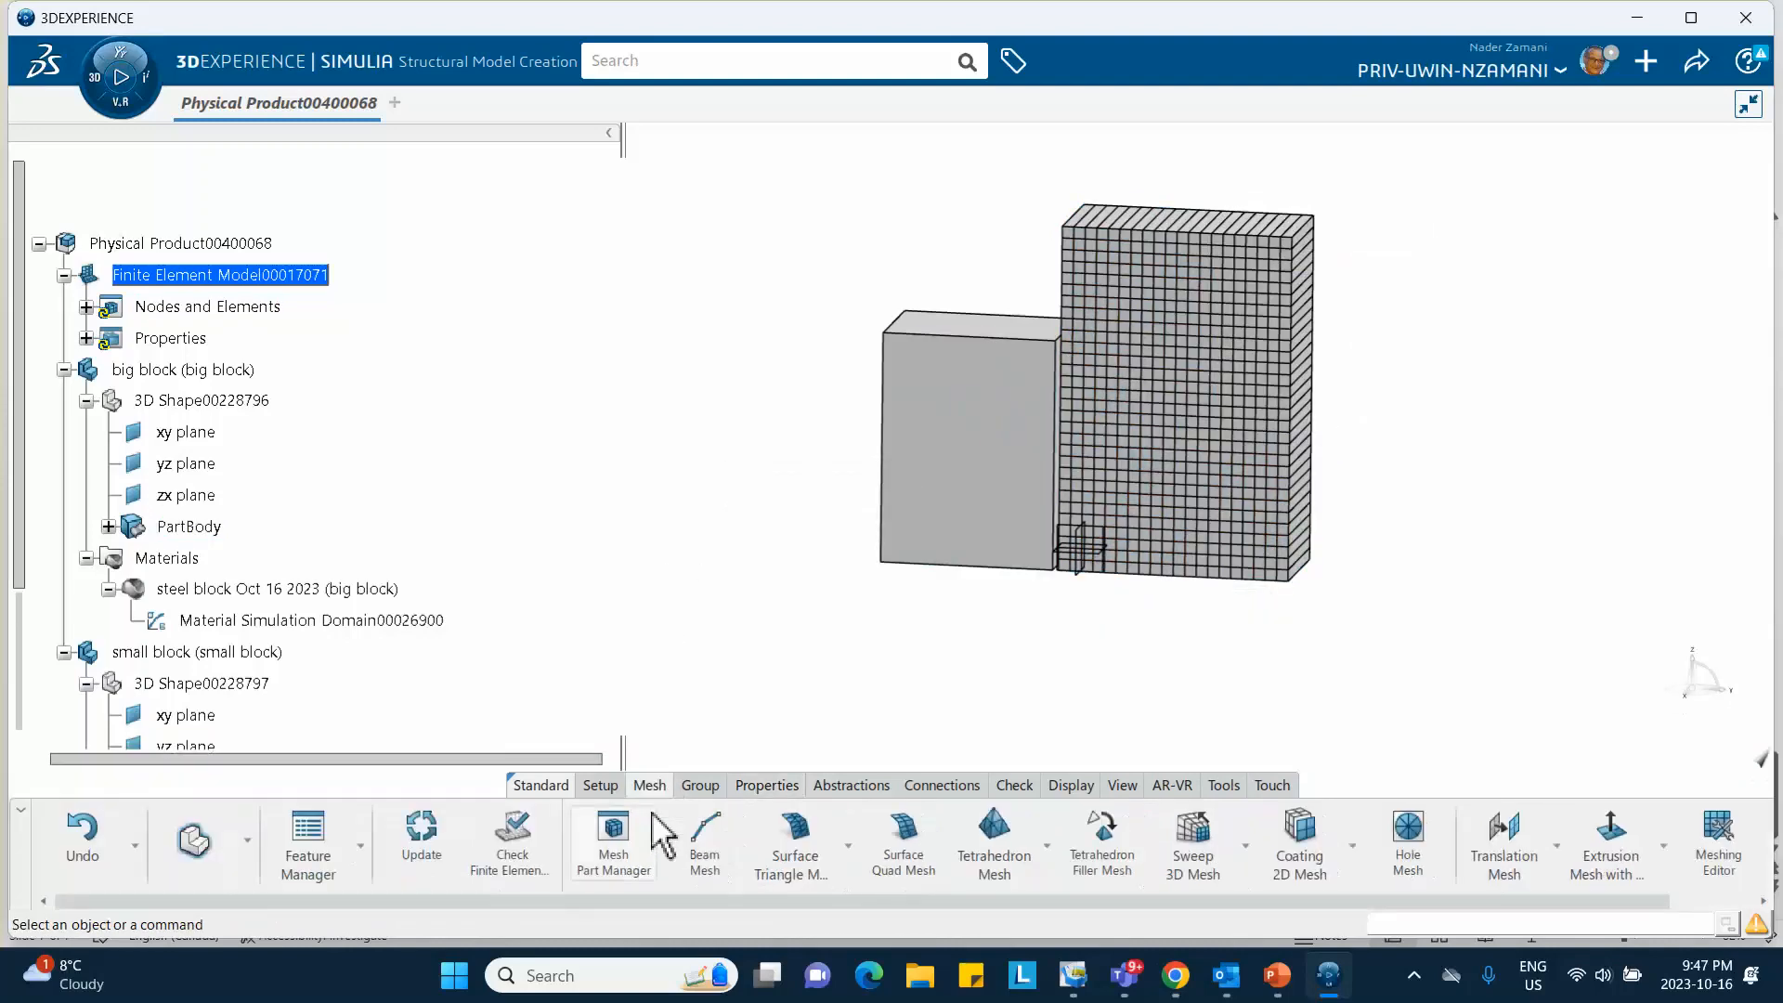
click(1207, 836)
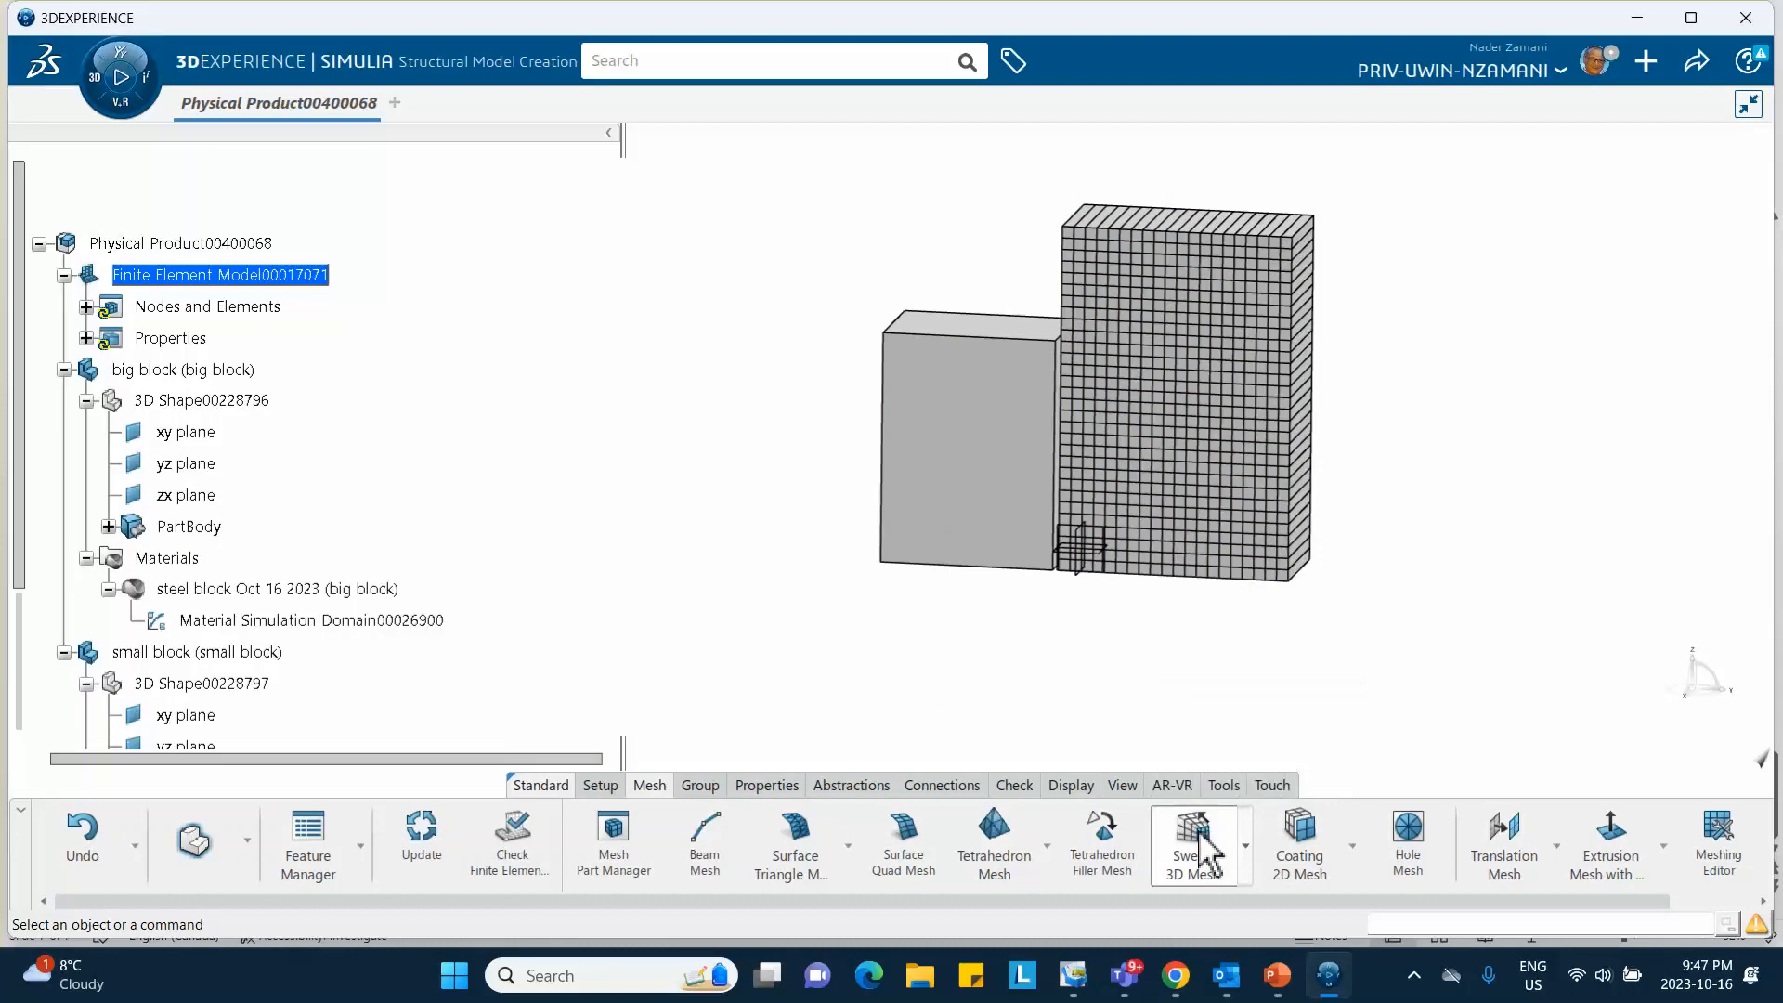
click(1021, 429)
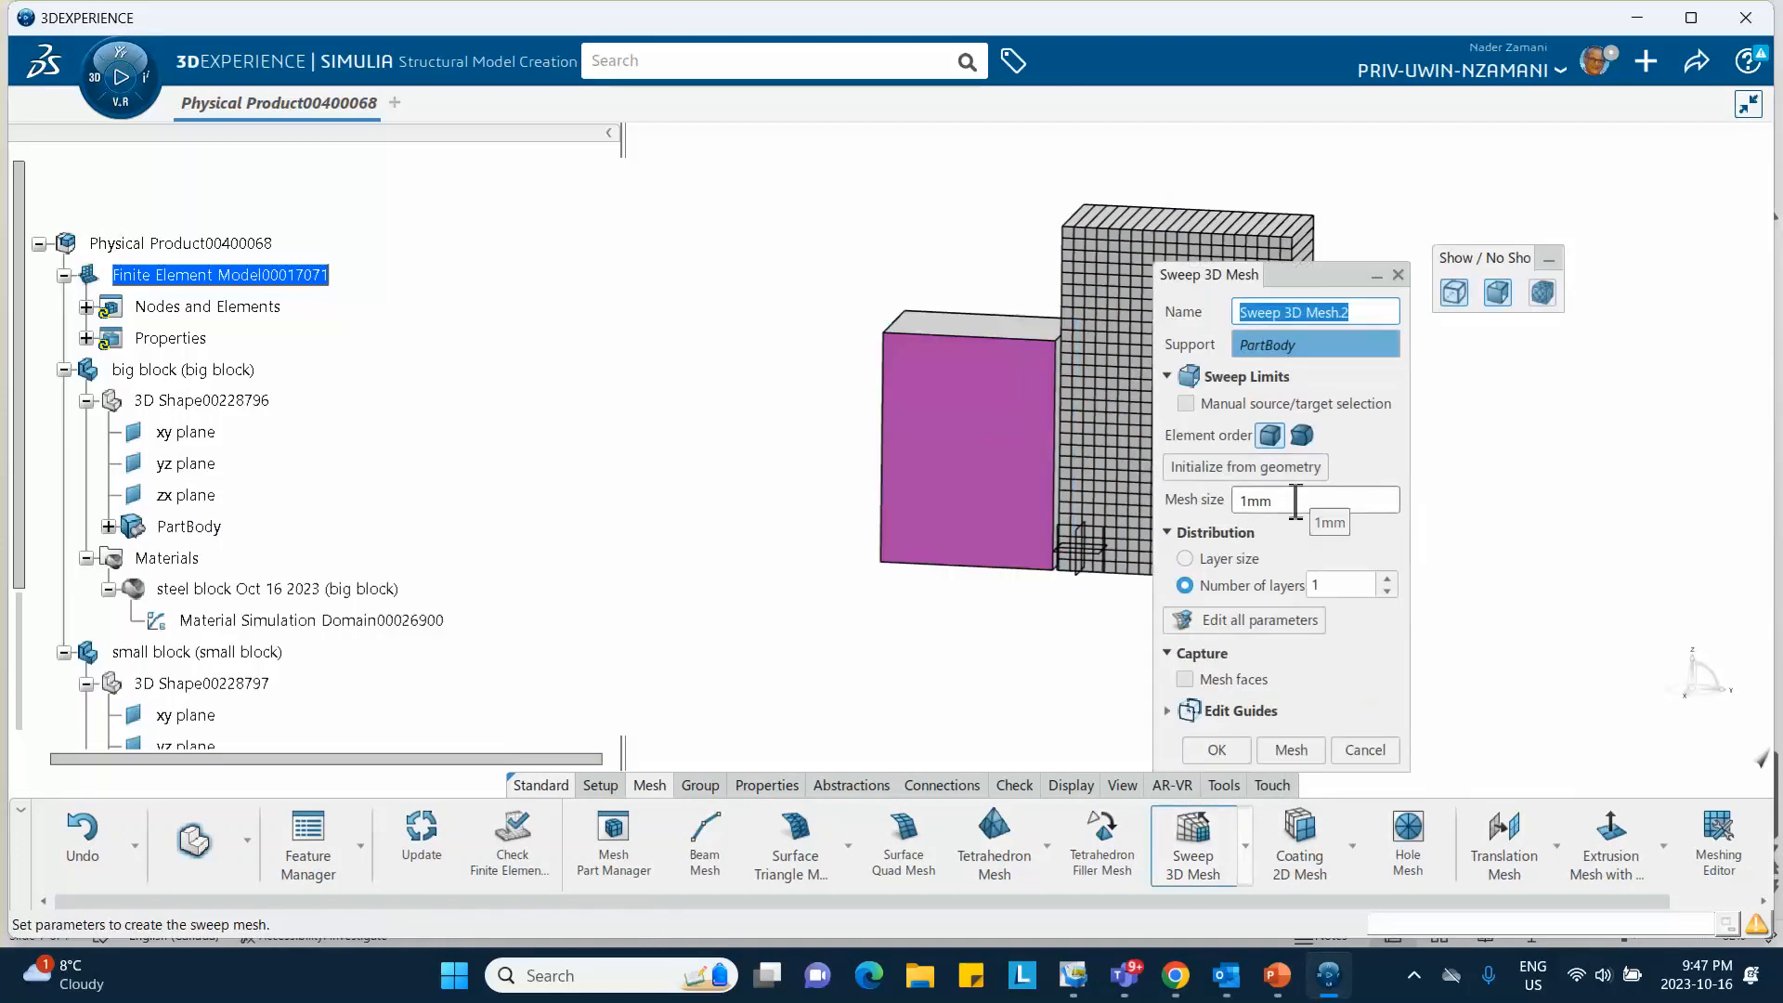
click(1304, 752)
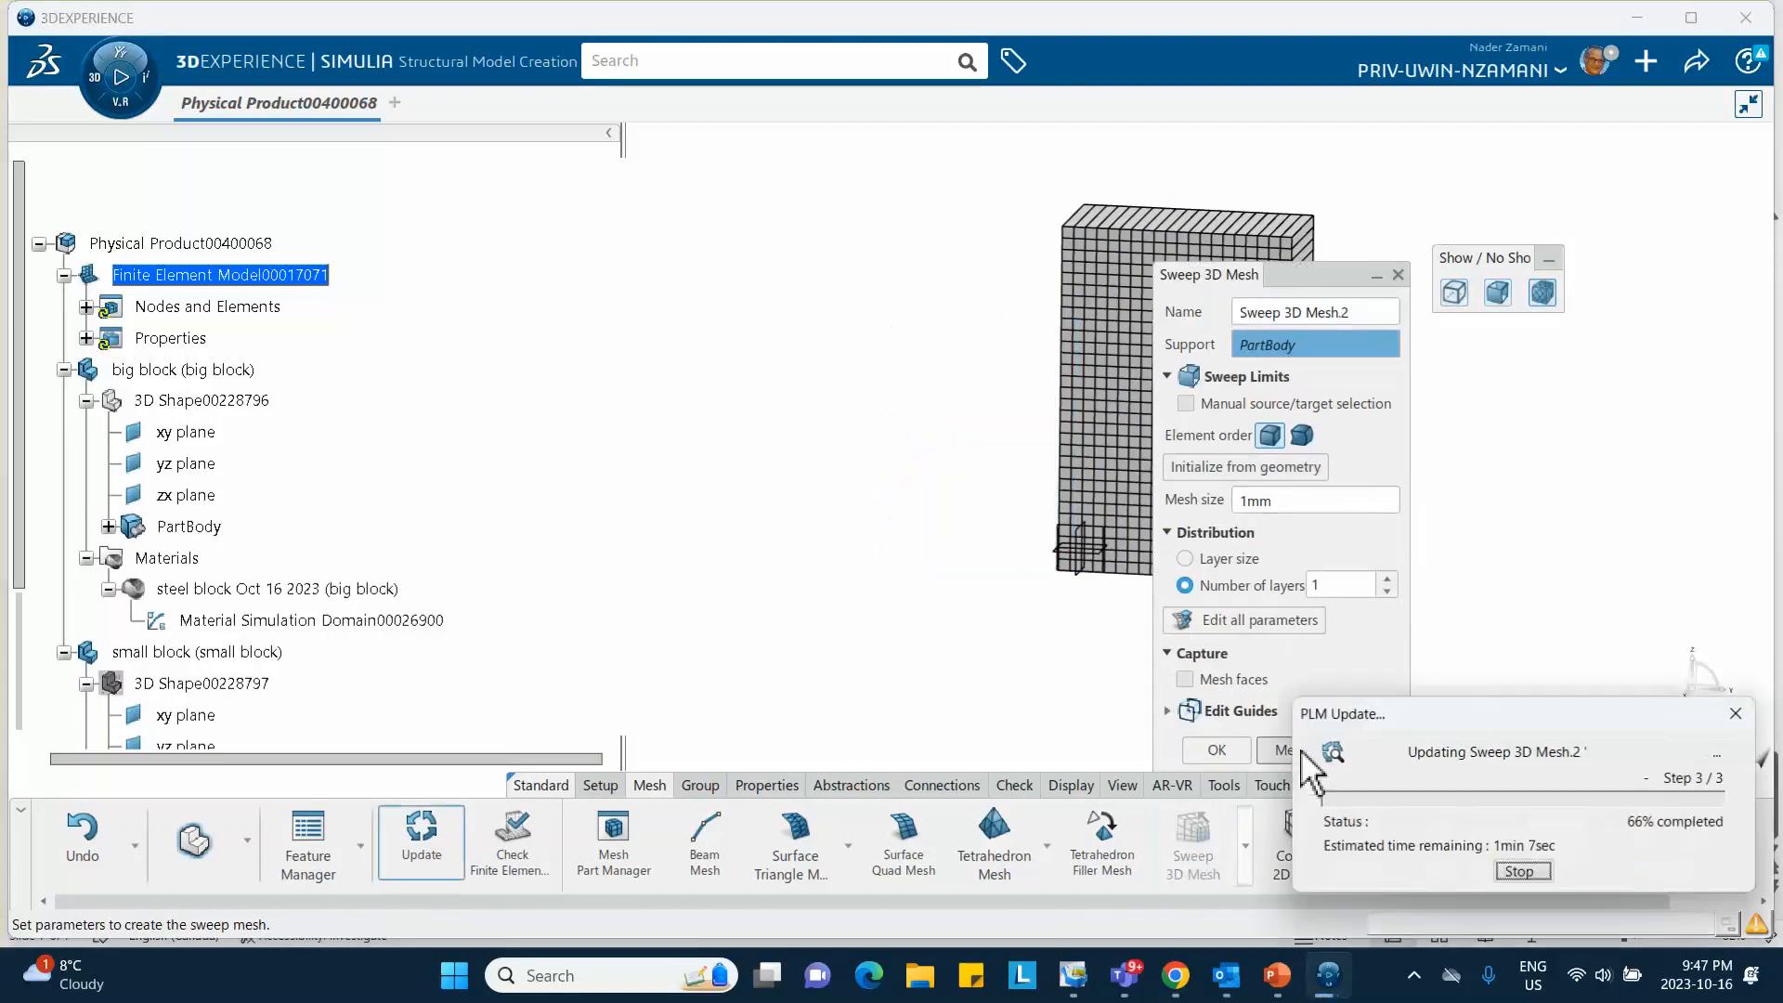
click(1216, 750)
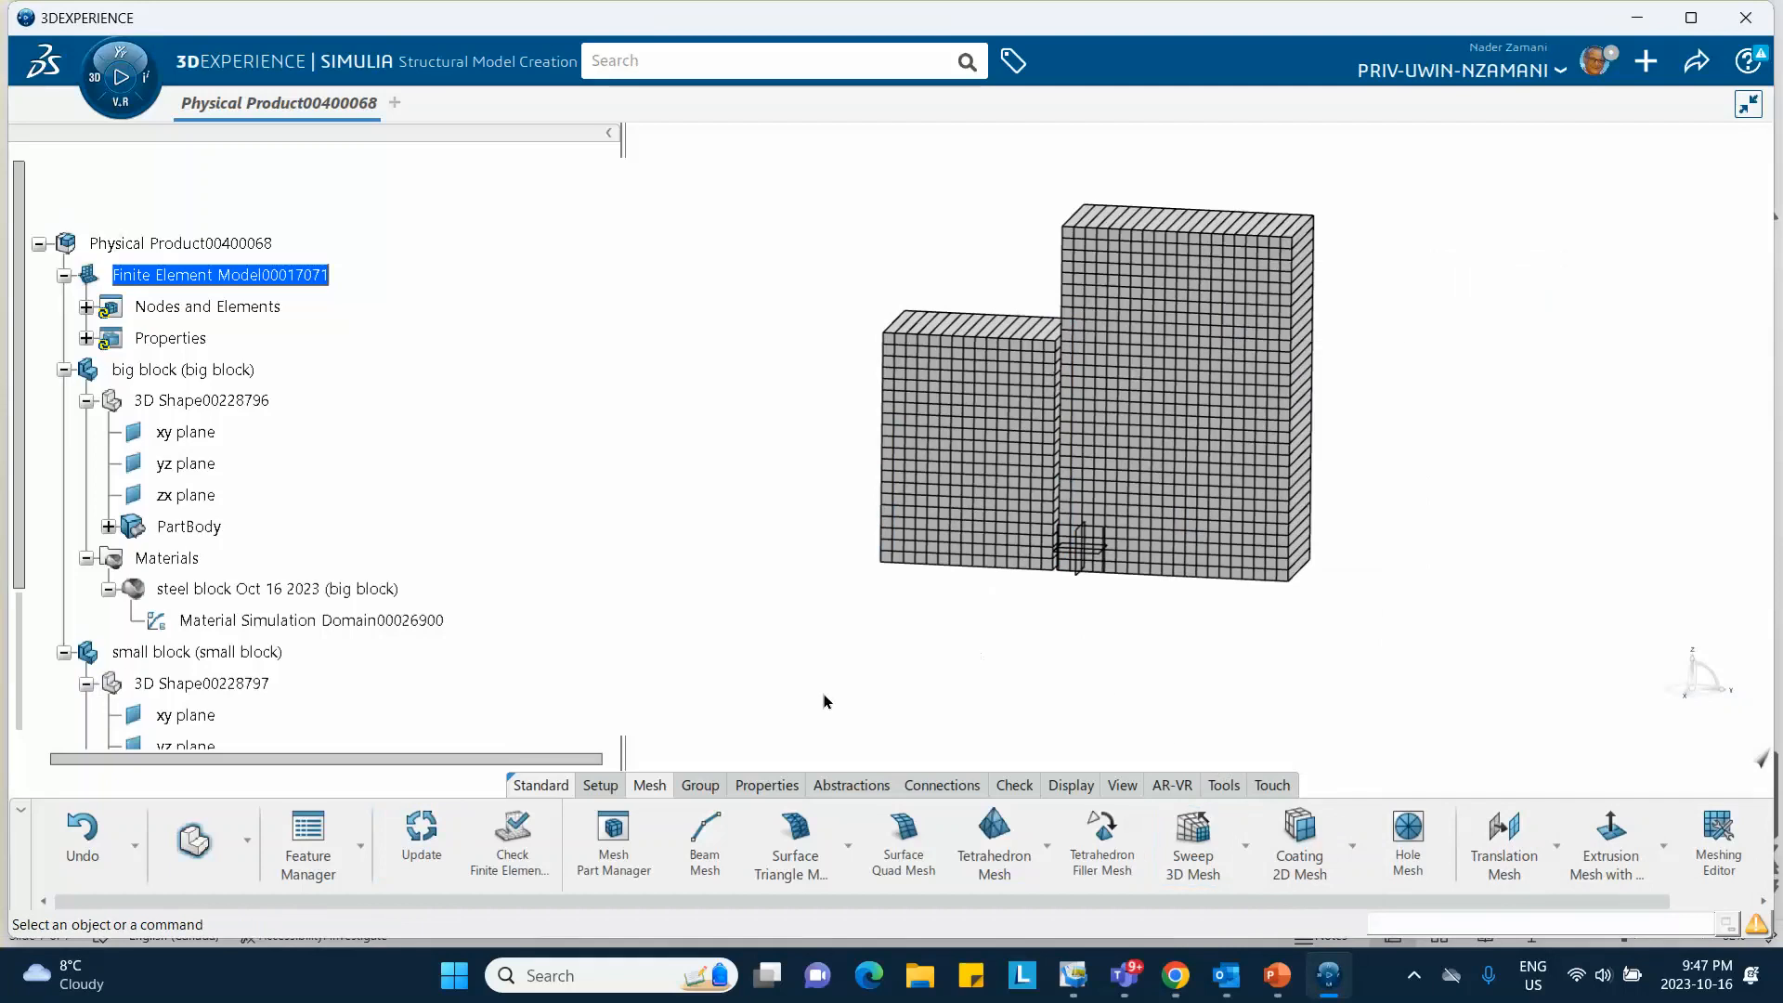
Create a Solid Section with the small block's body as its support.
click(829, 785)
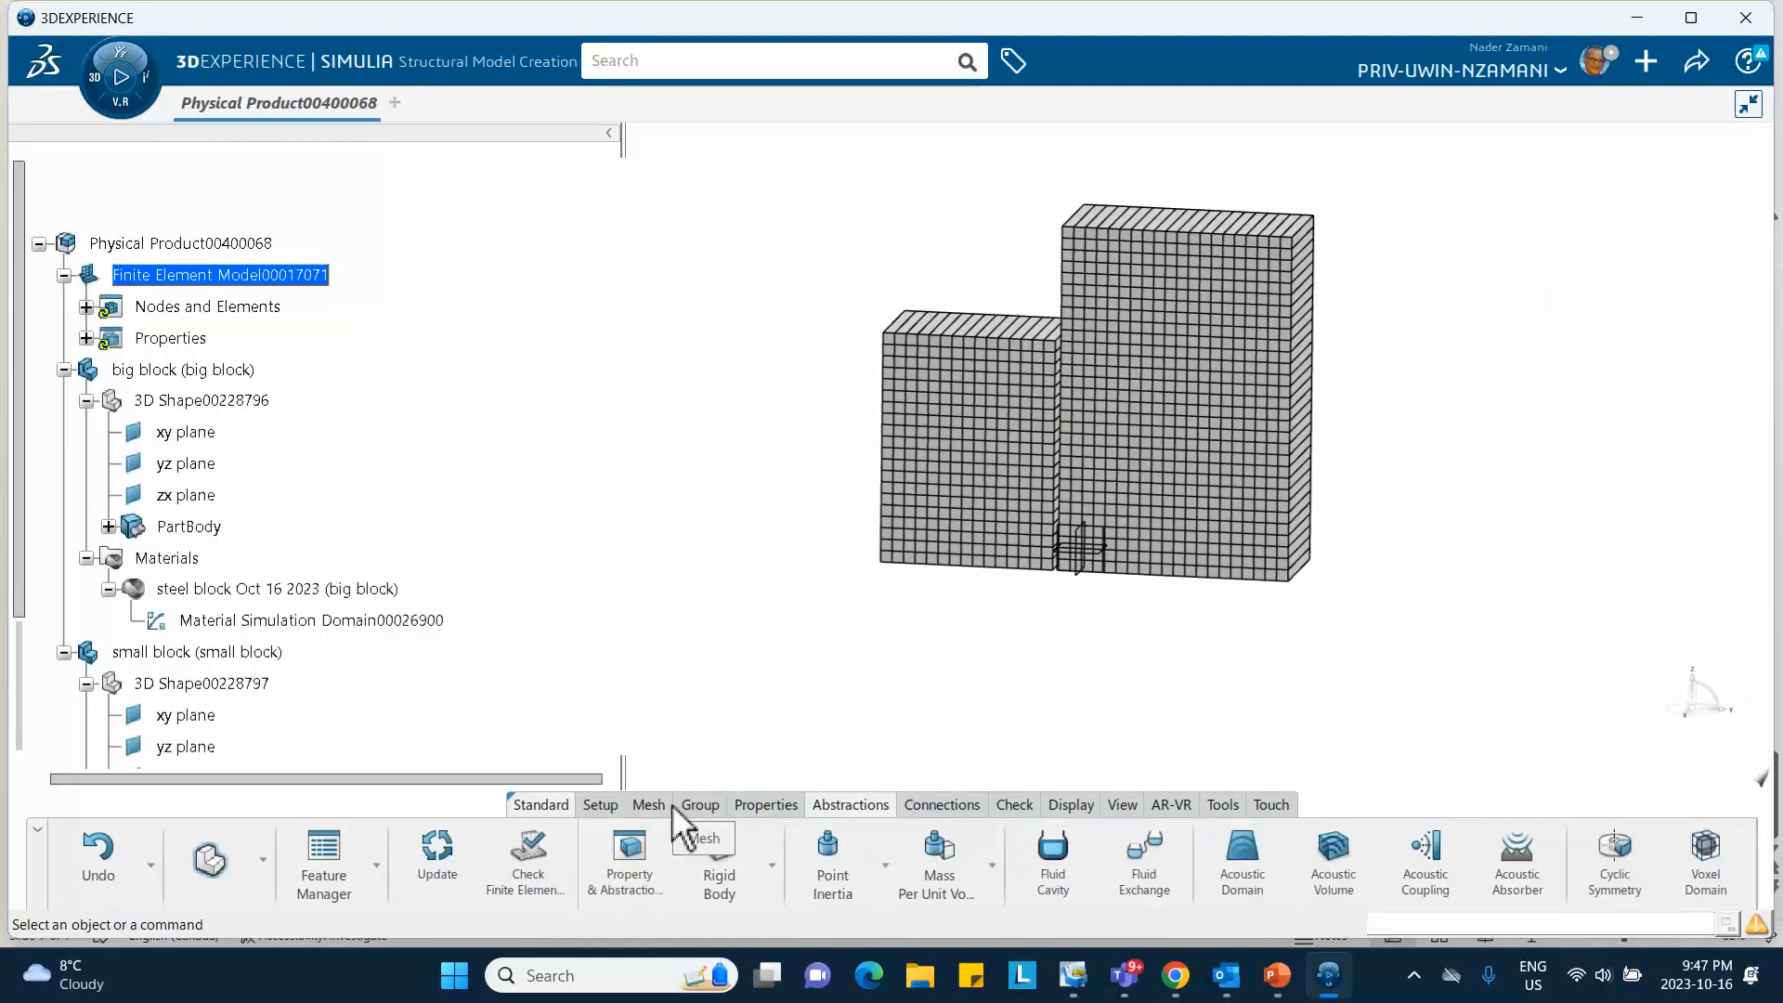
click(771, 804)
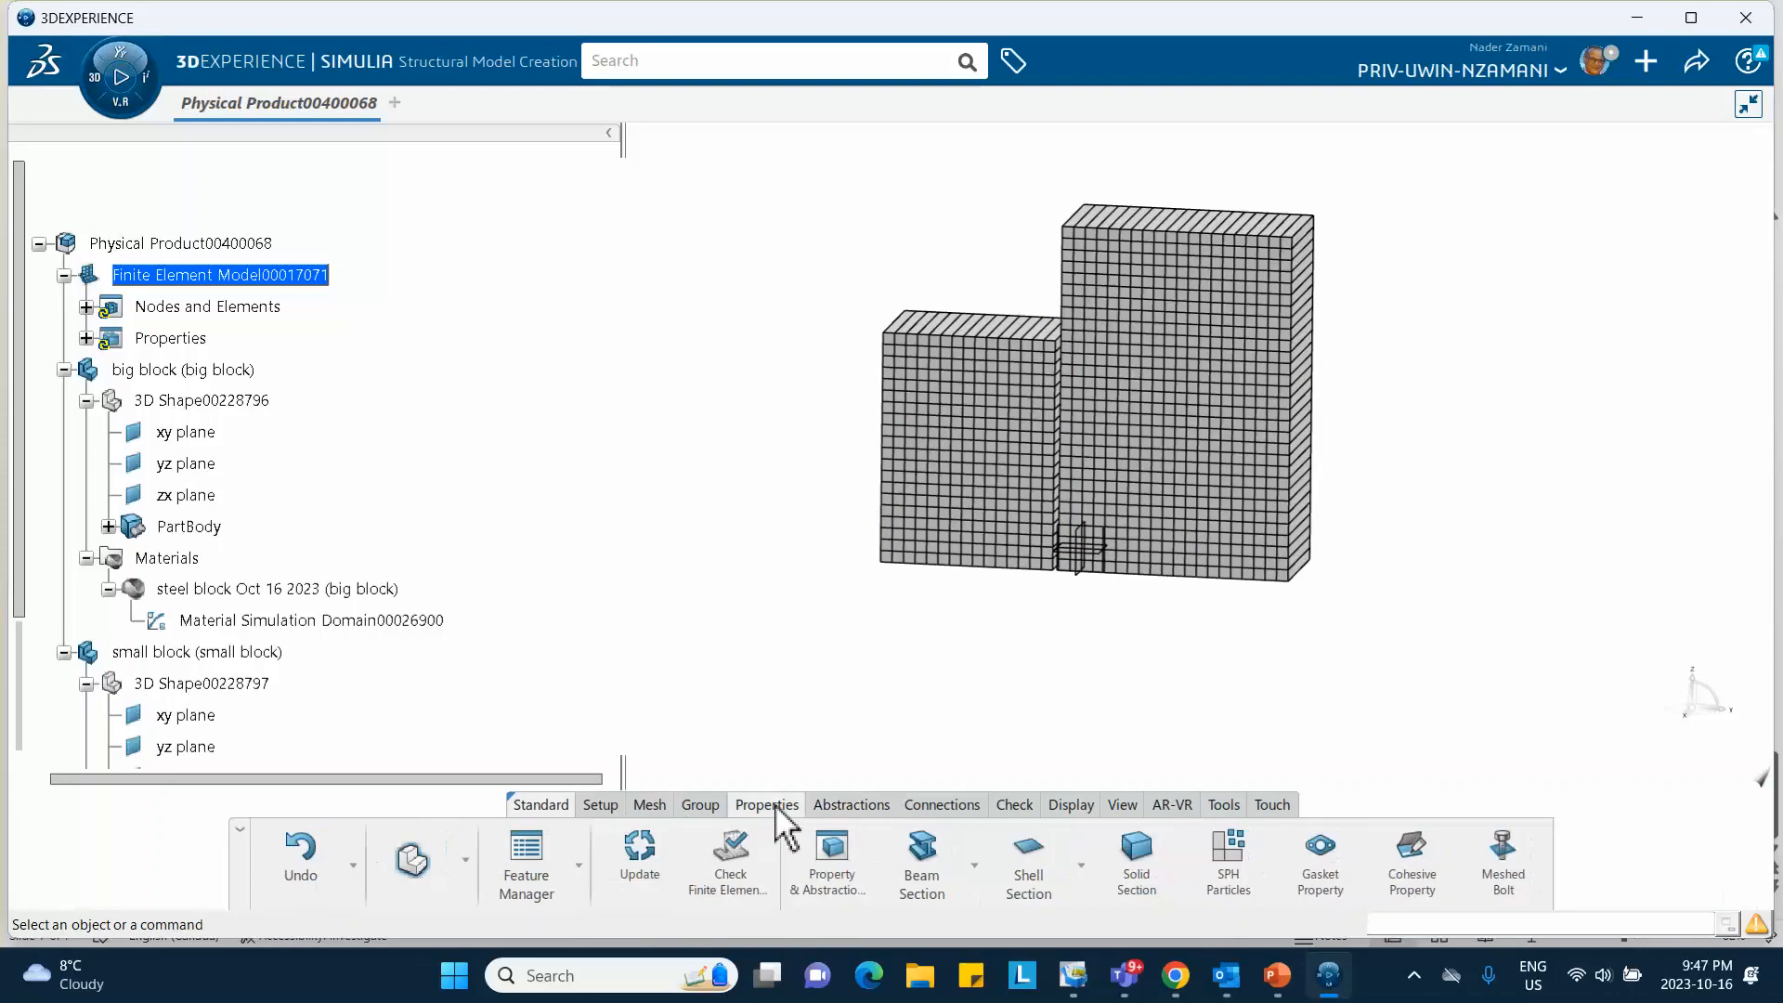
click(1137, 859)
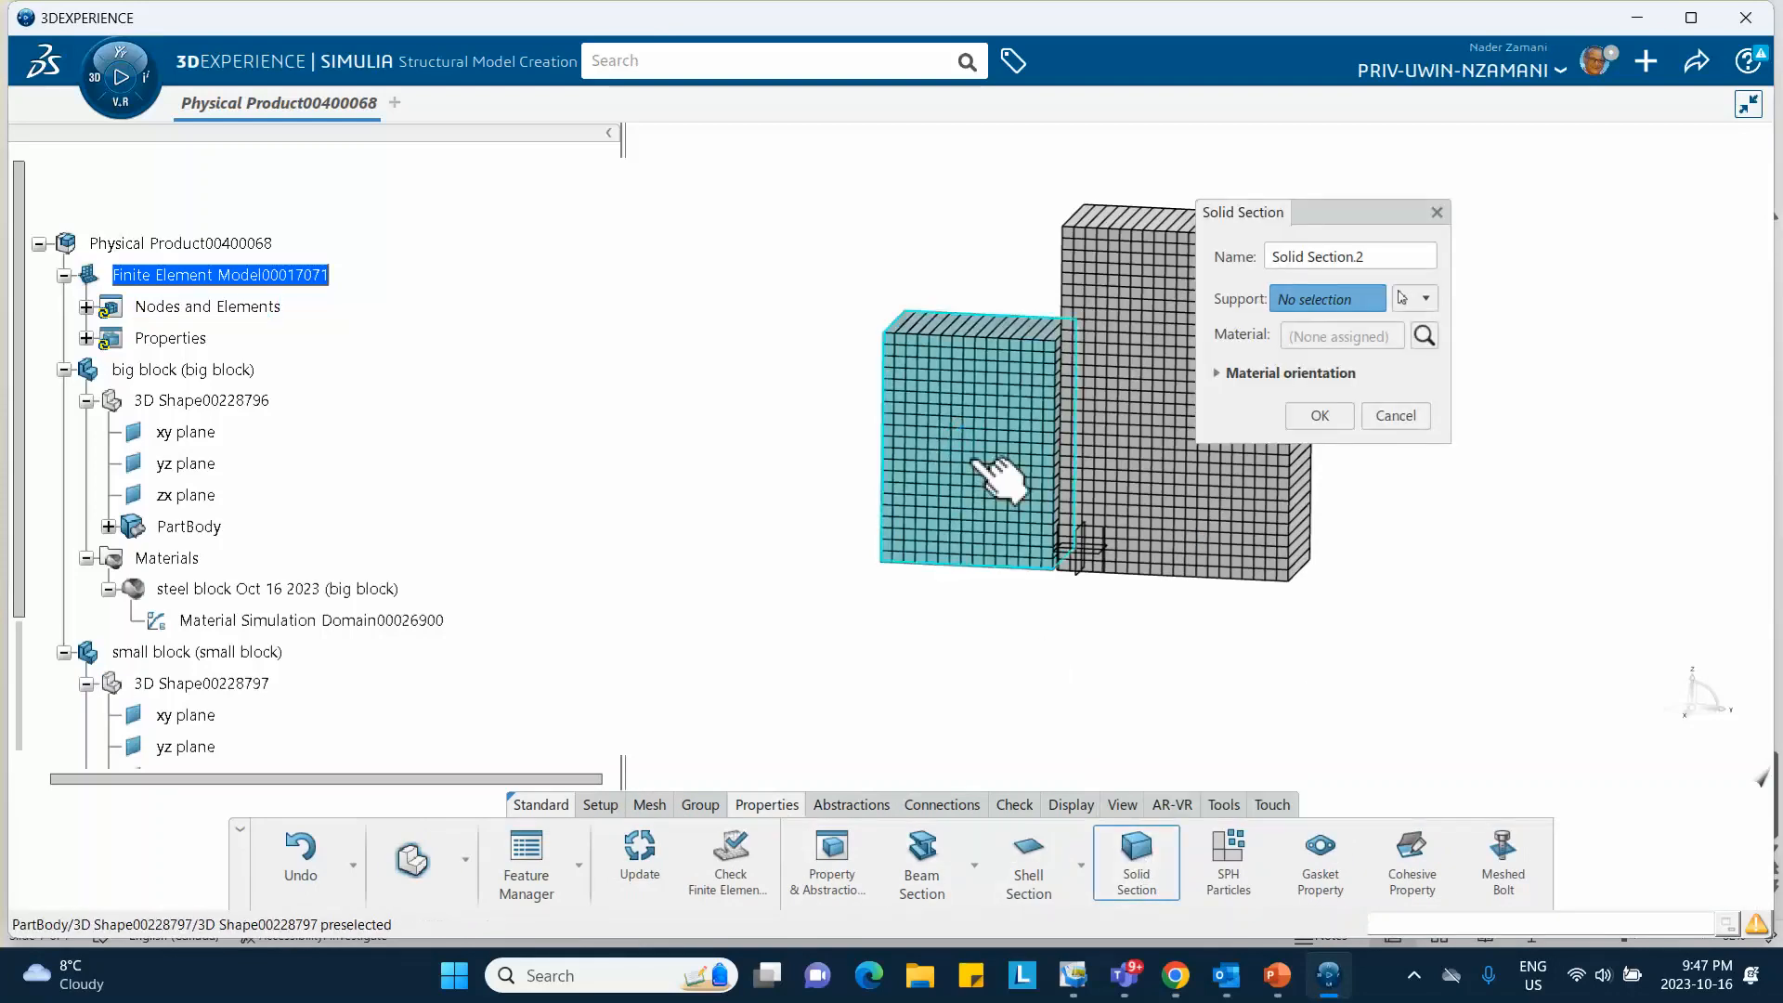
click(985, 469)
click(1320, 415)
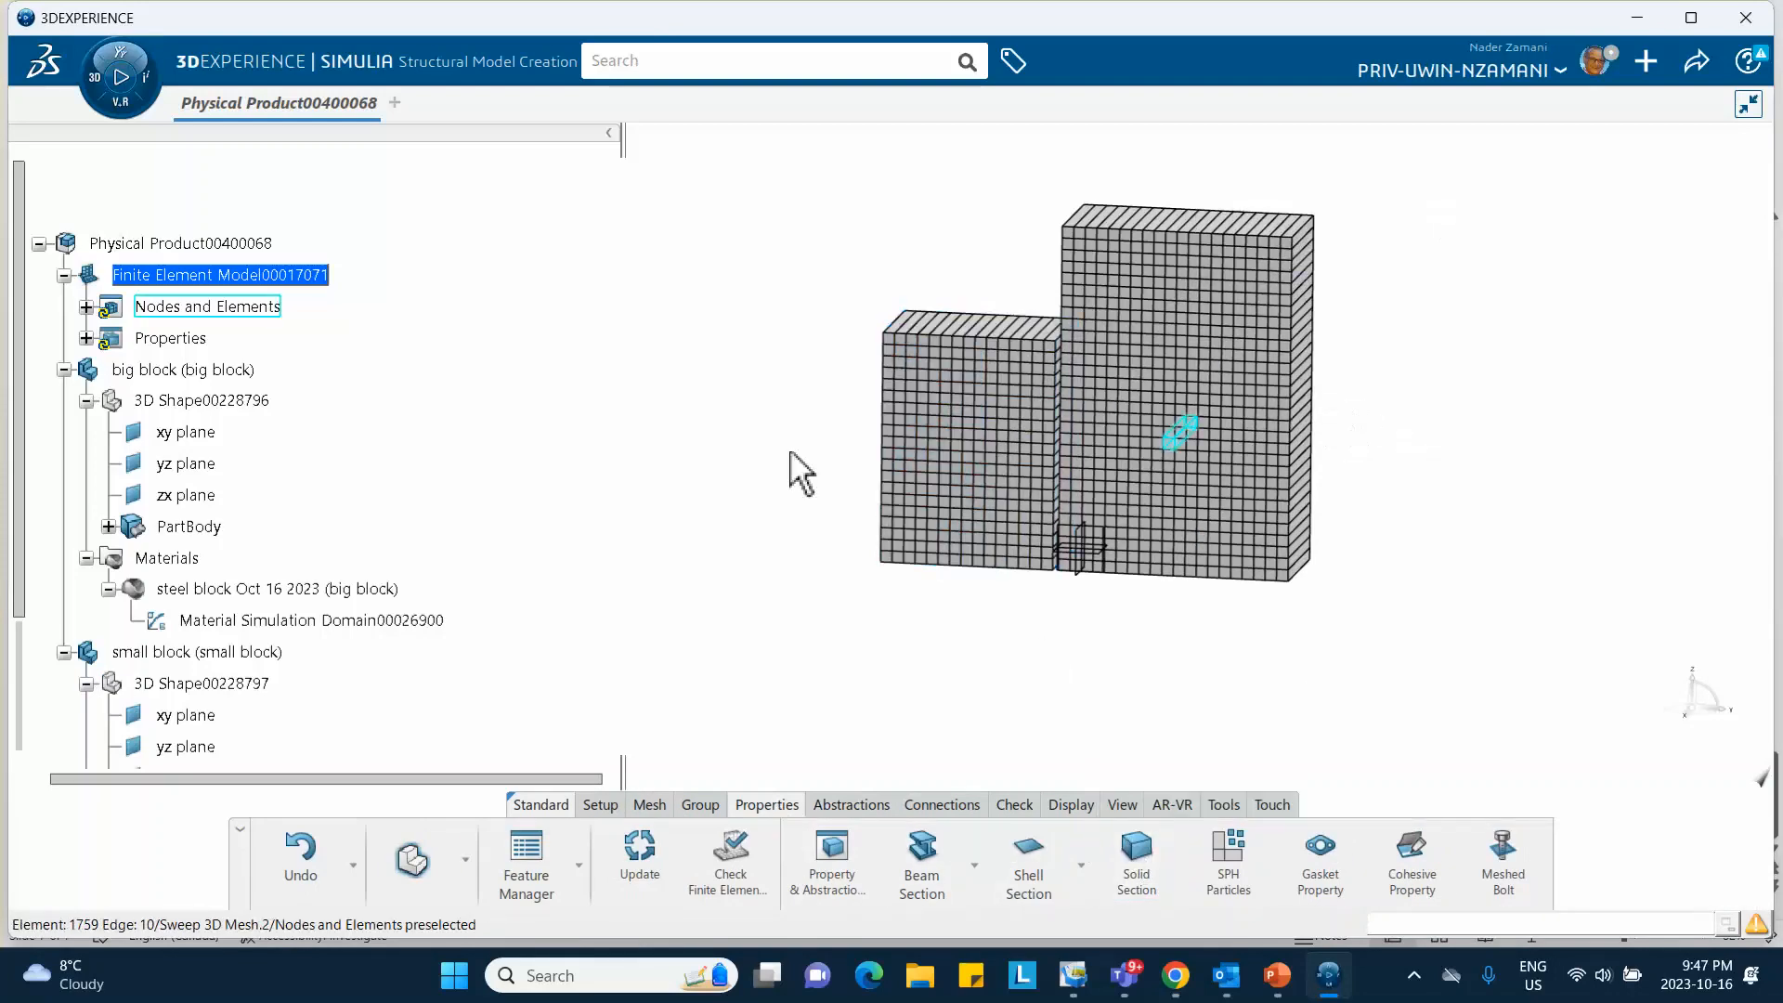
Save the product together with its meshed finite element model.
scroll(437, 448, down, 3)
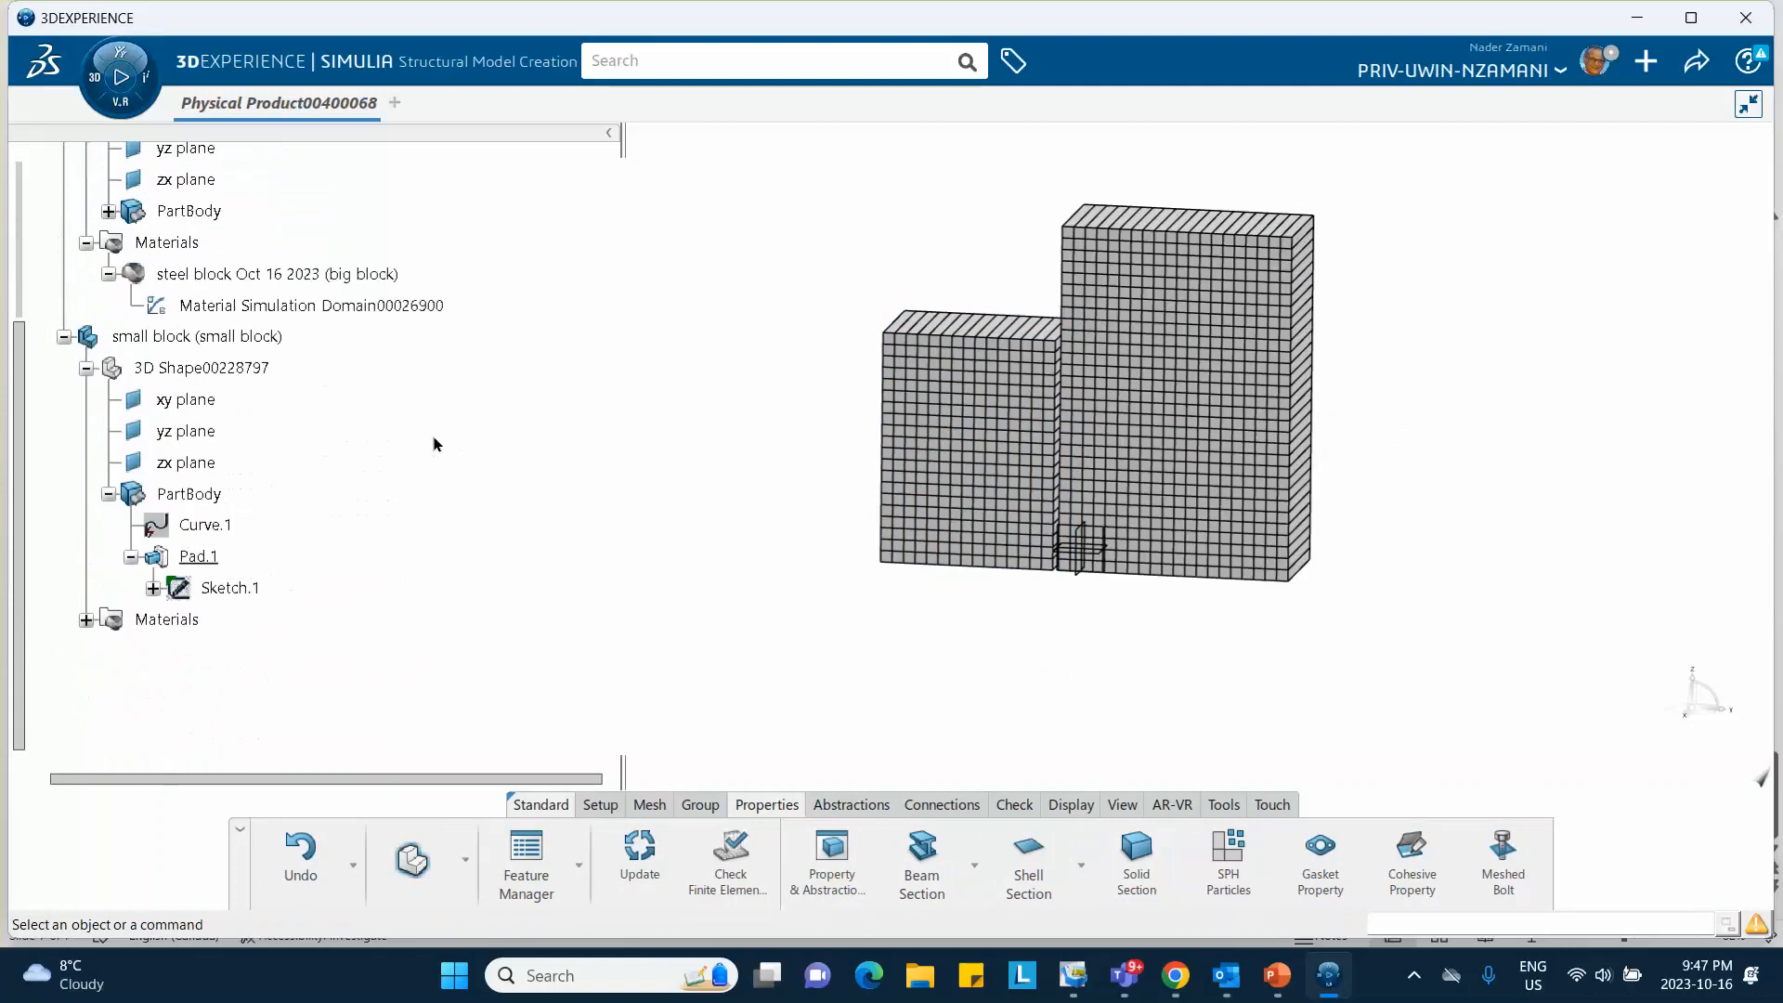
click(1697, 61)
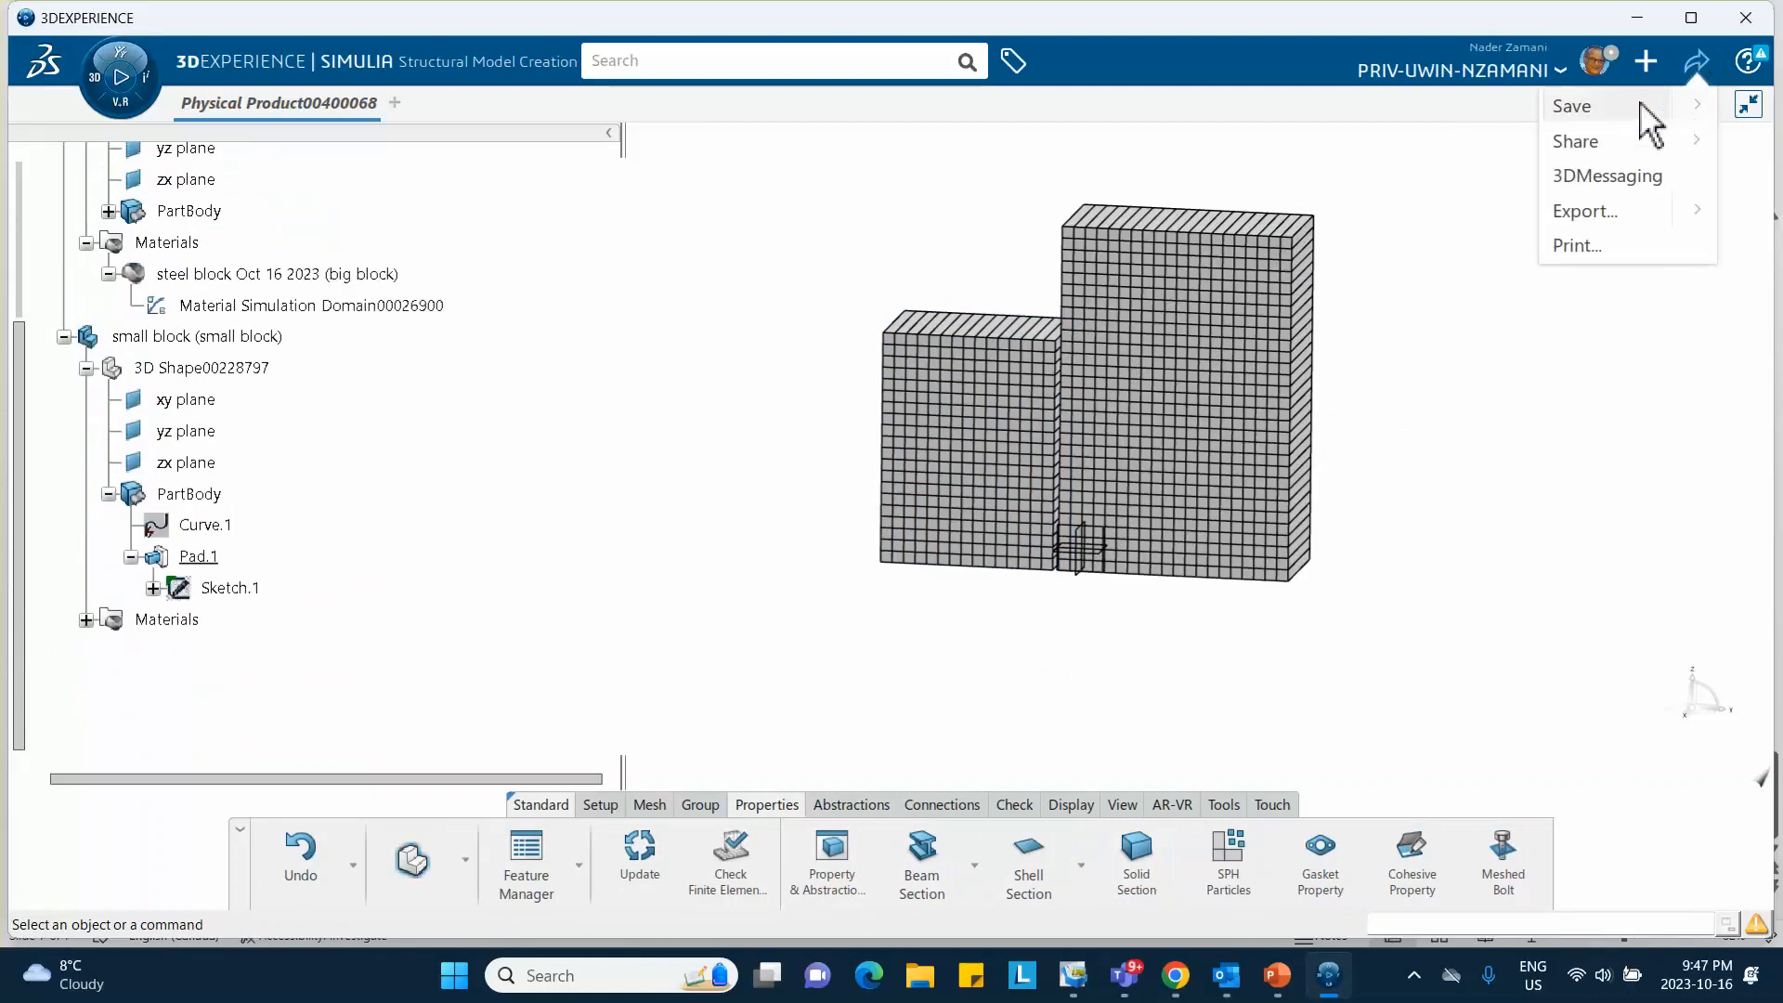
click(1572, 106)
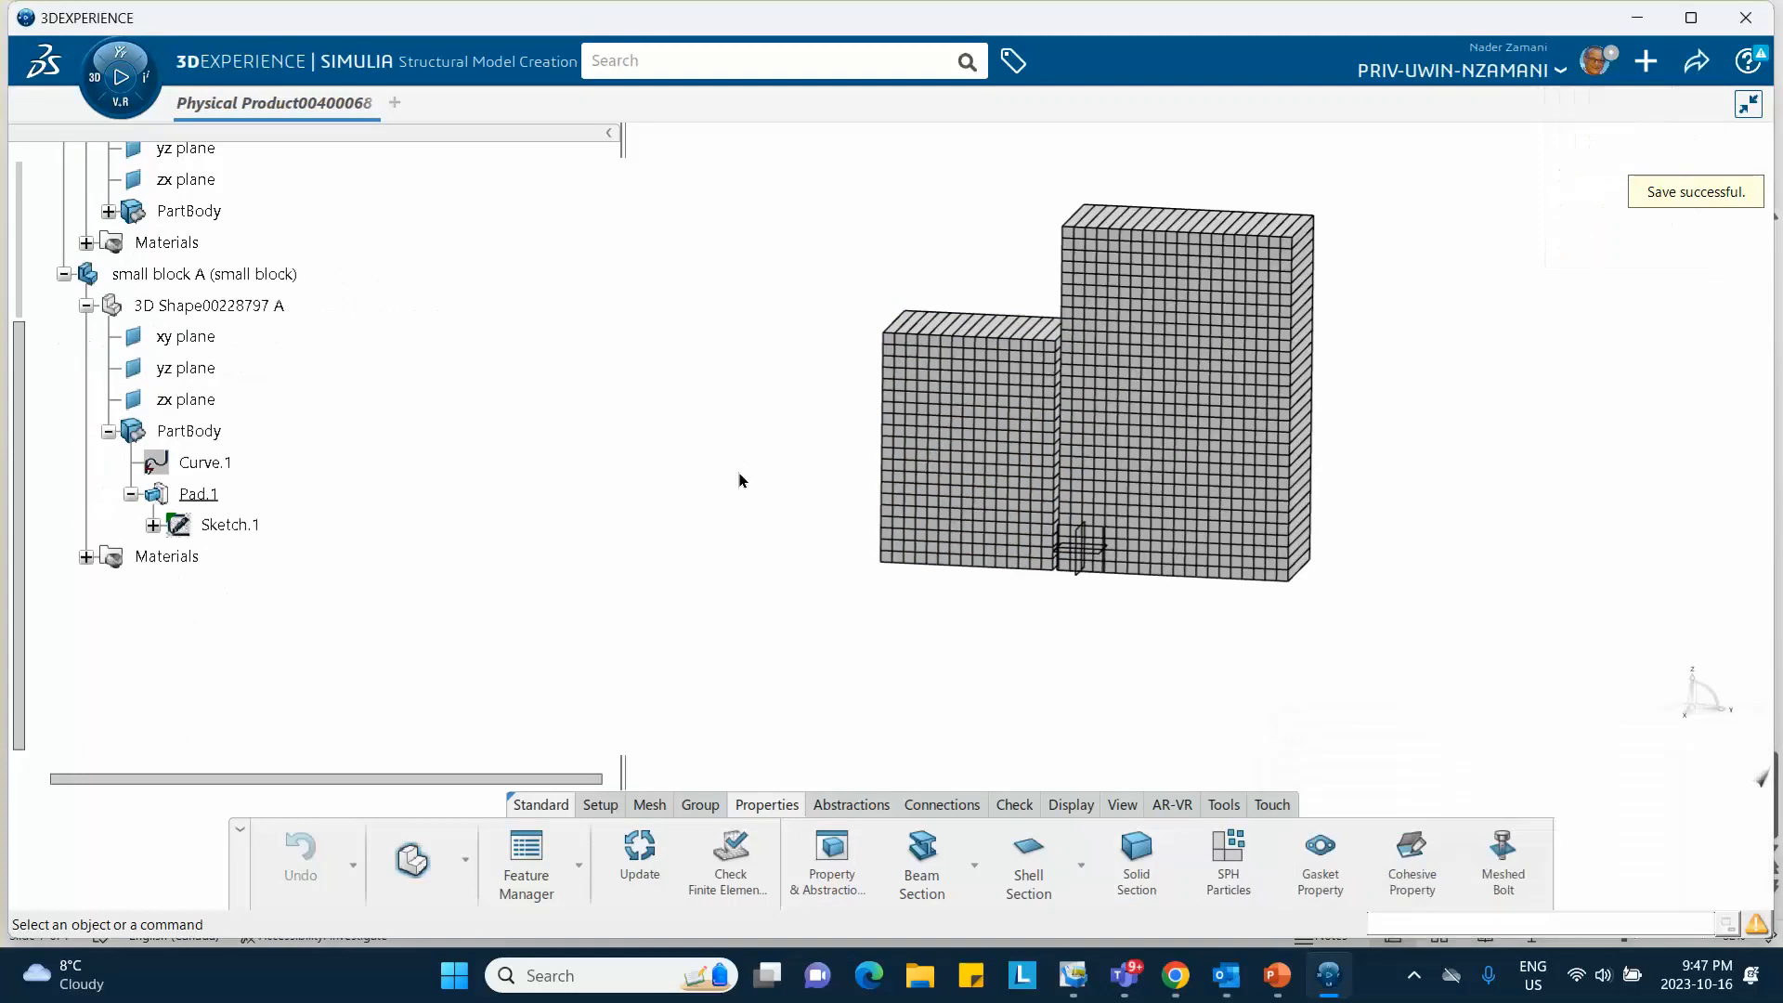
Switch to Structural Scenario Creation and initialize a Structural physics simulation that uses the existing finite element model of the two blocks.
click(89, 69)
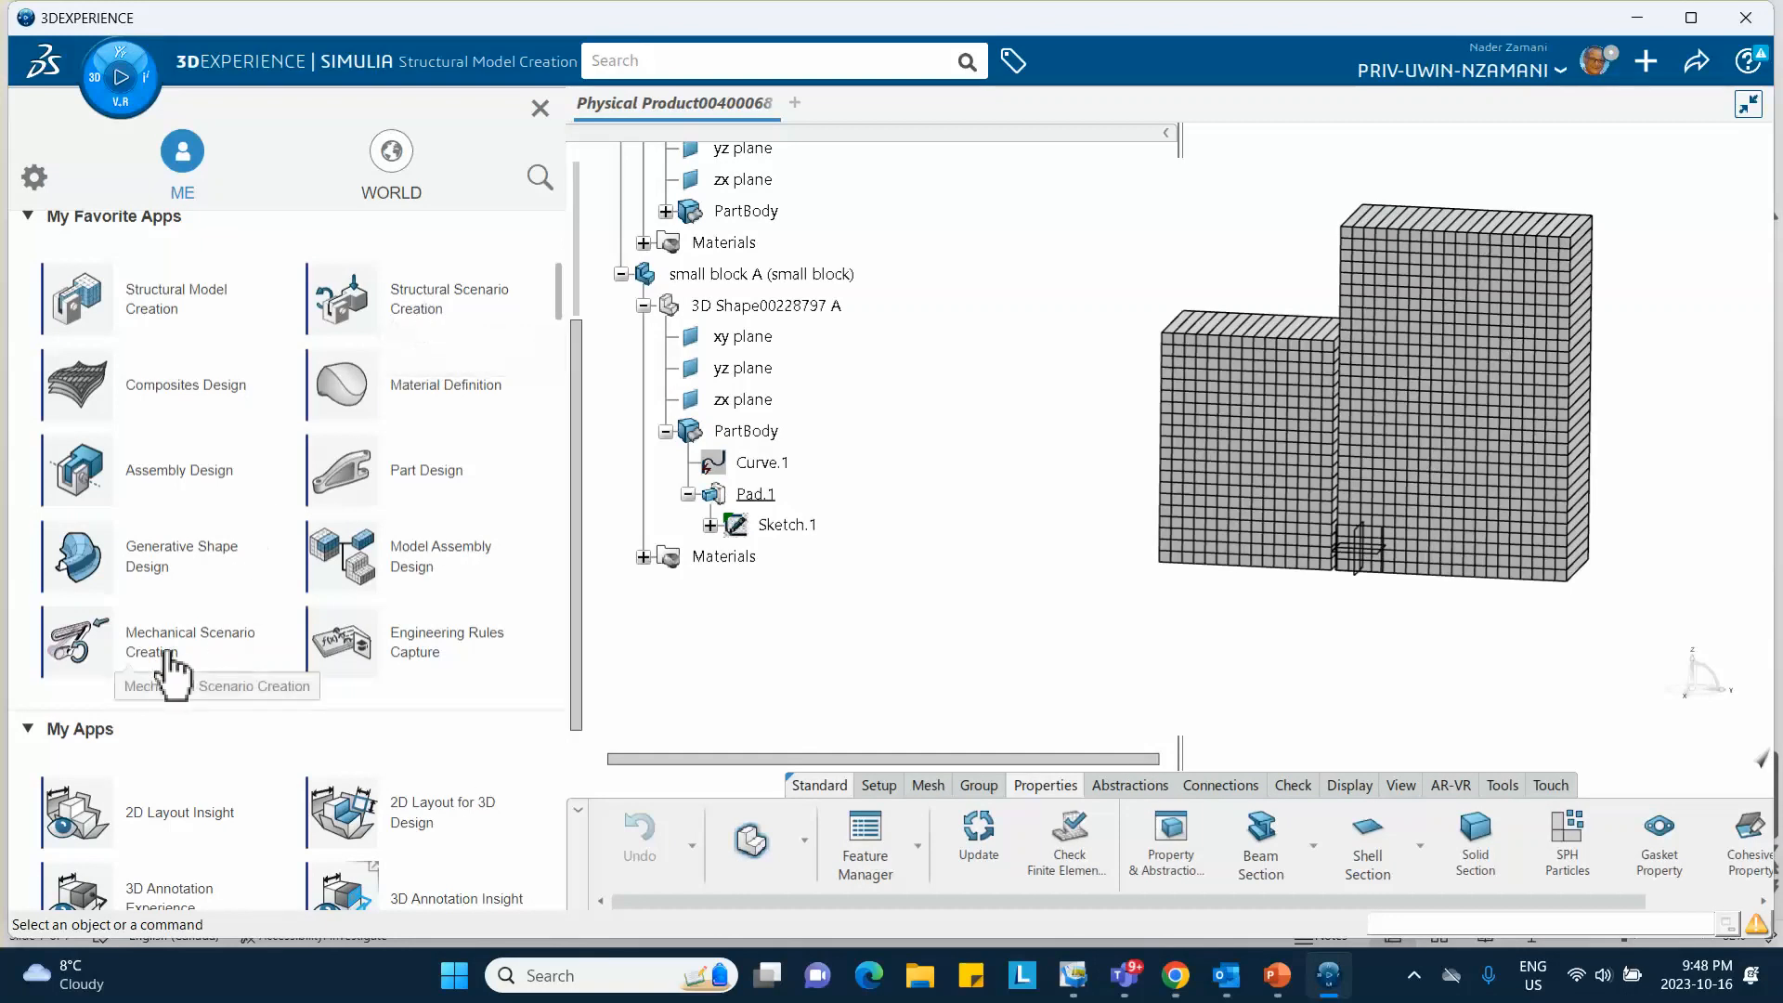
click(418, 301)
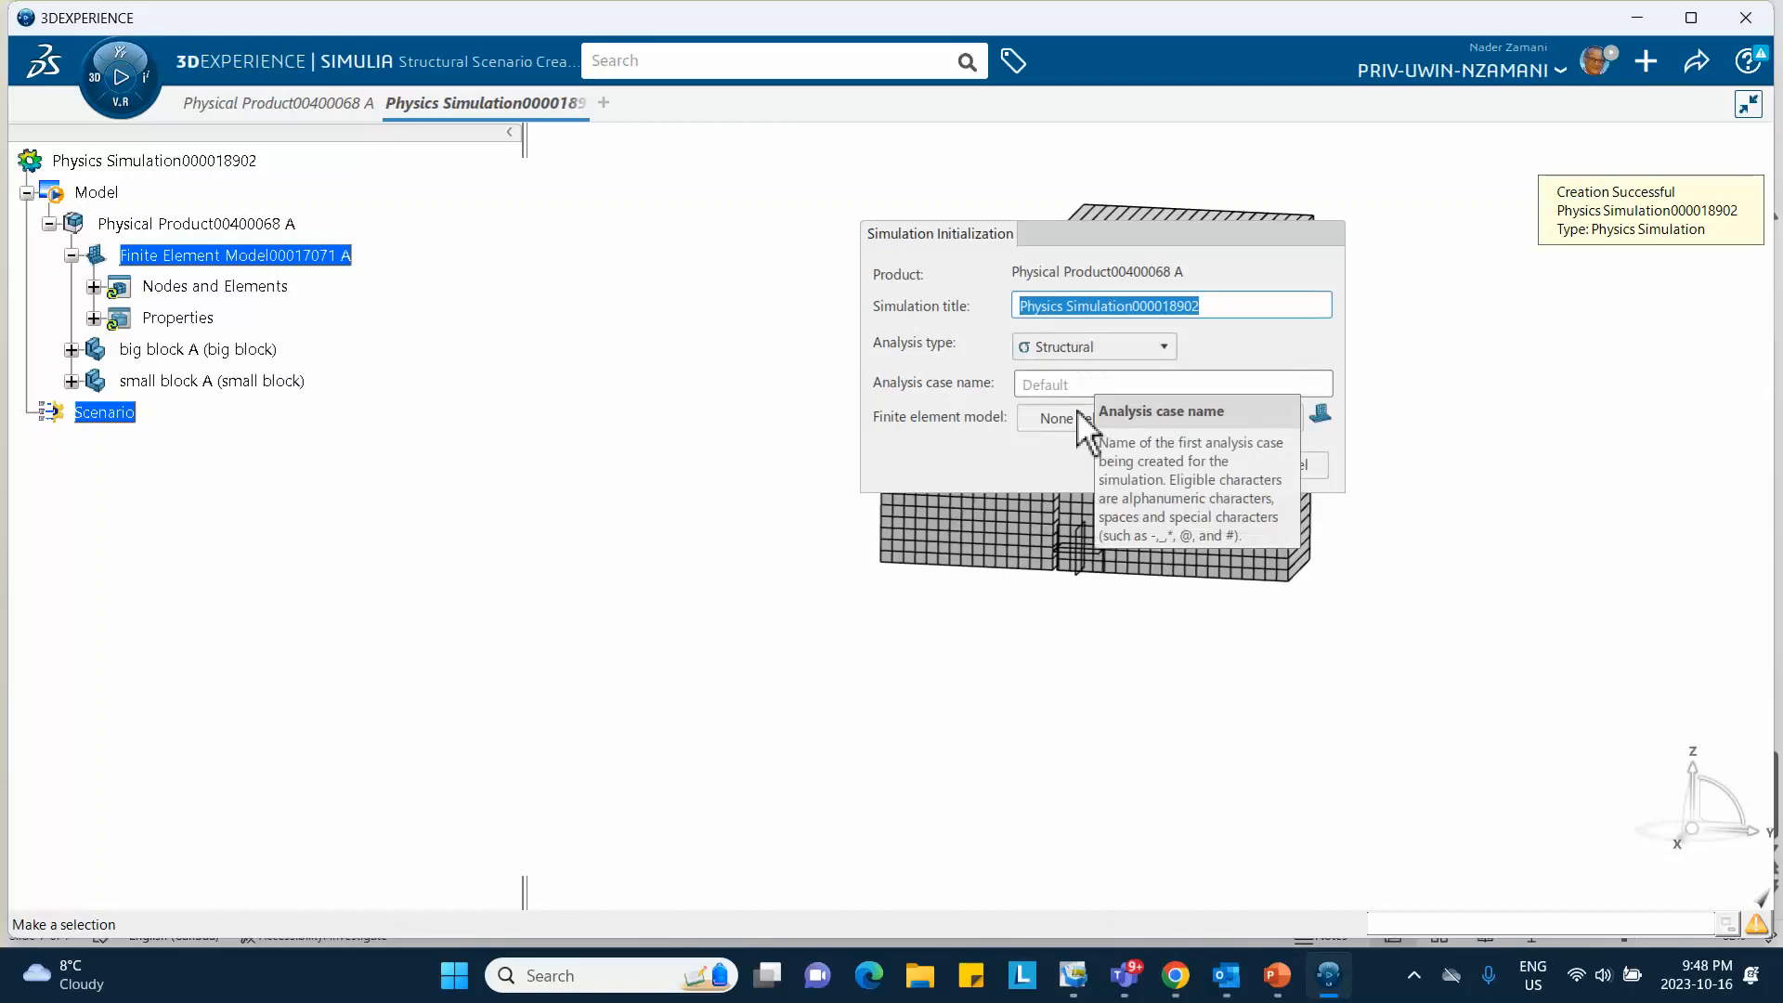
click(1075, 417)
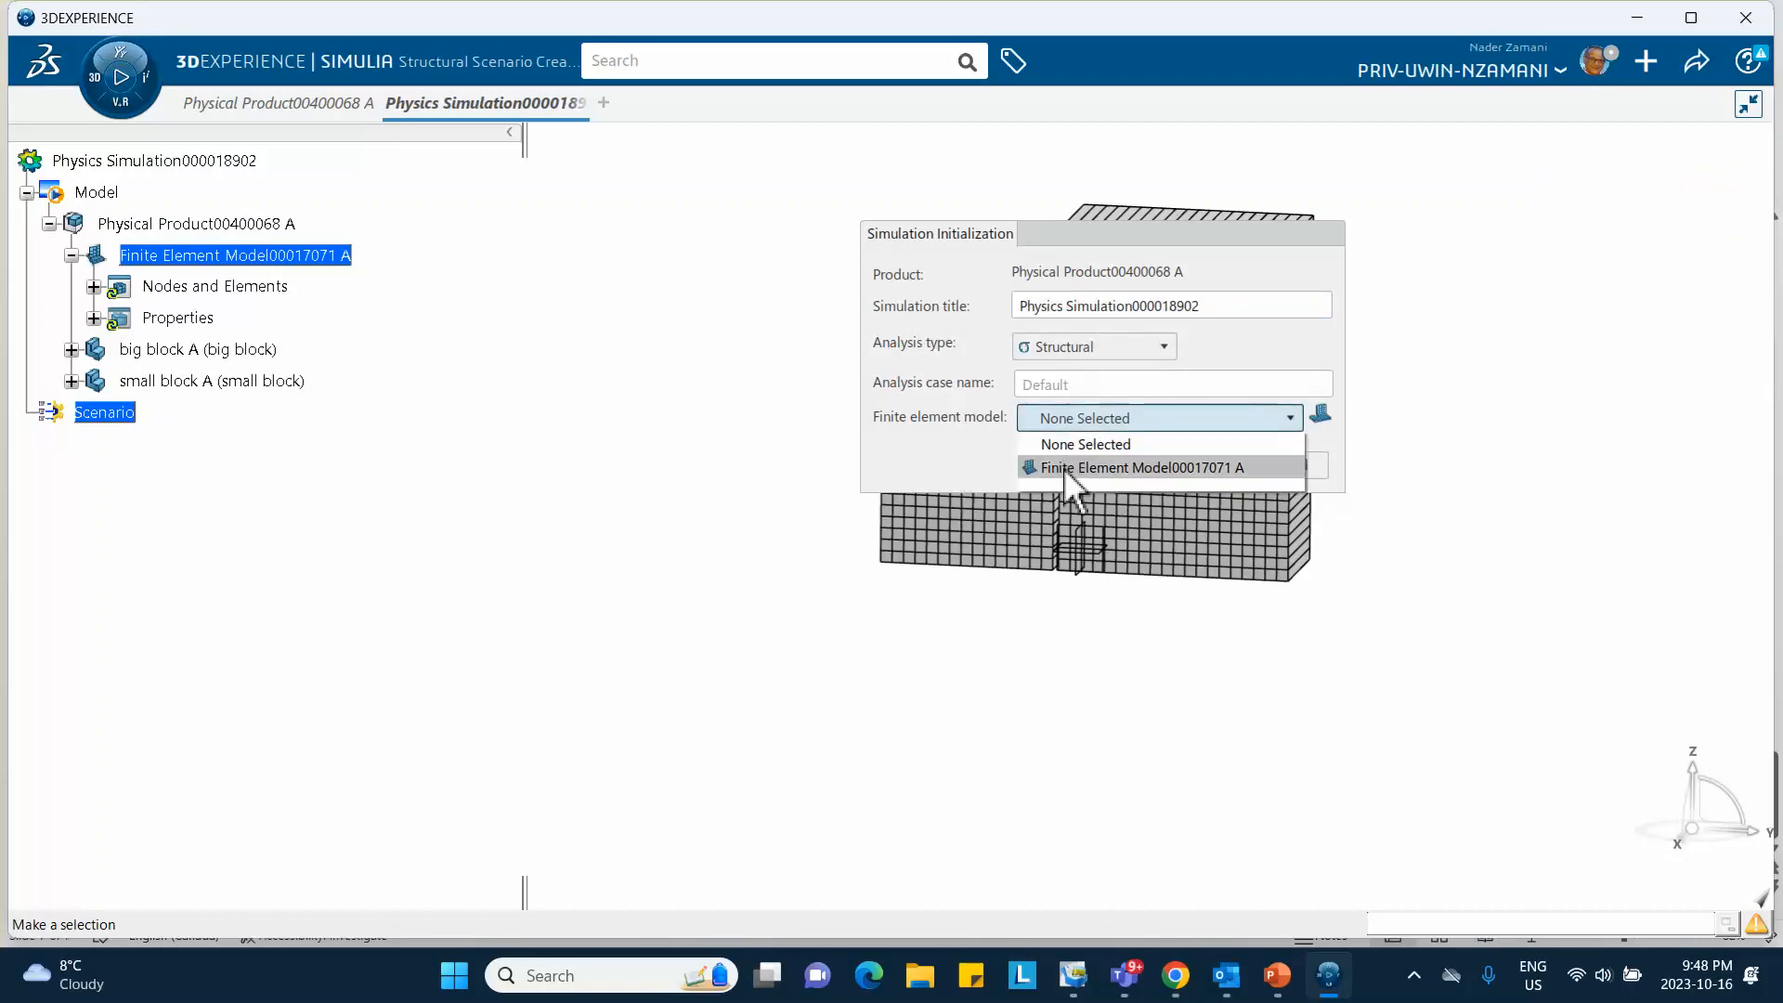
click(1064, 468)
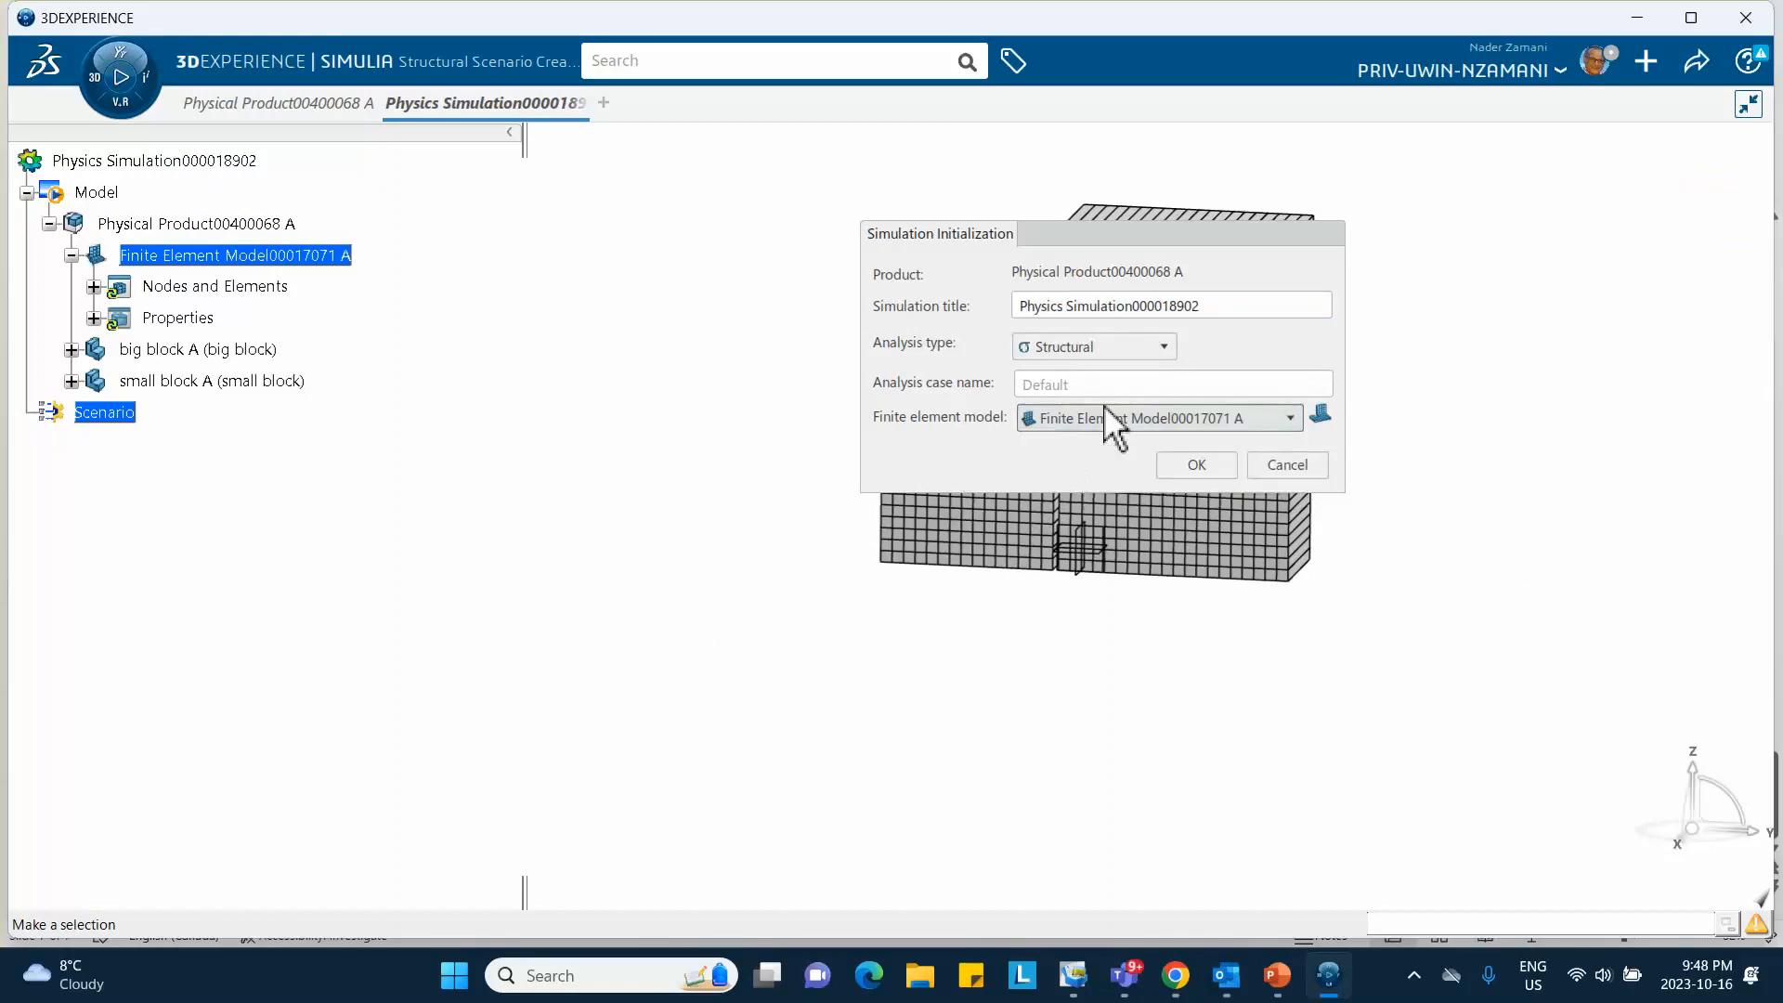
click(1197, 465)
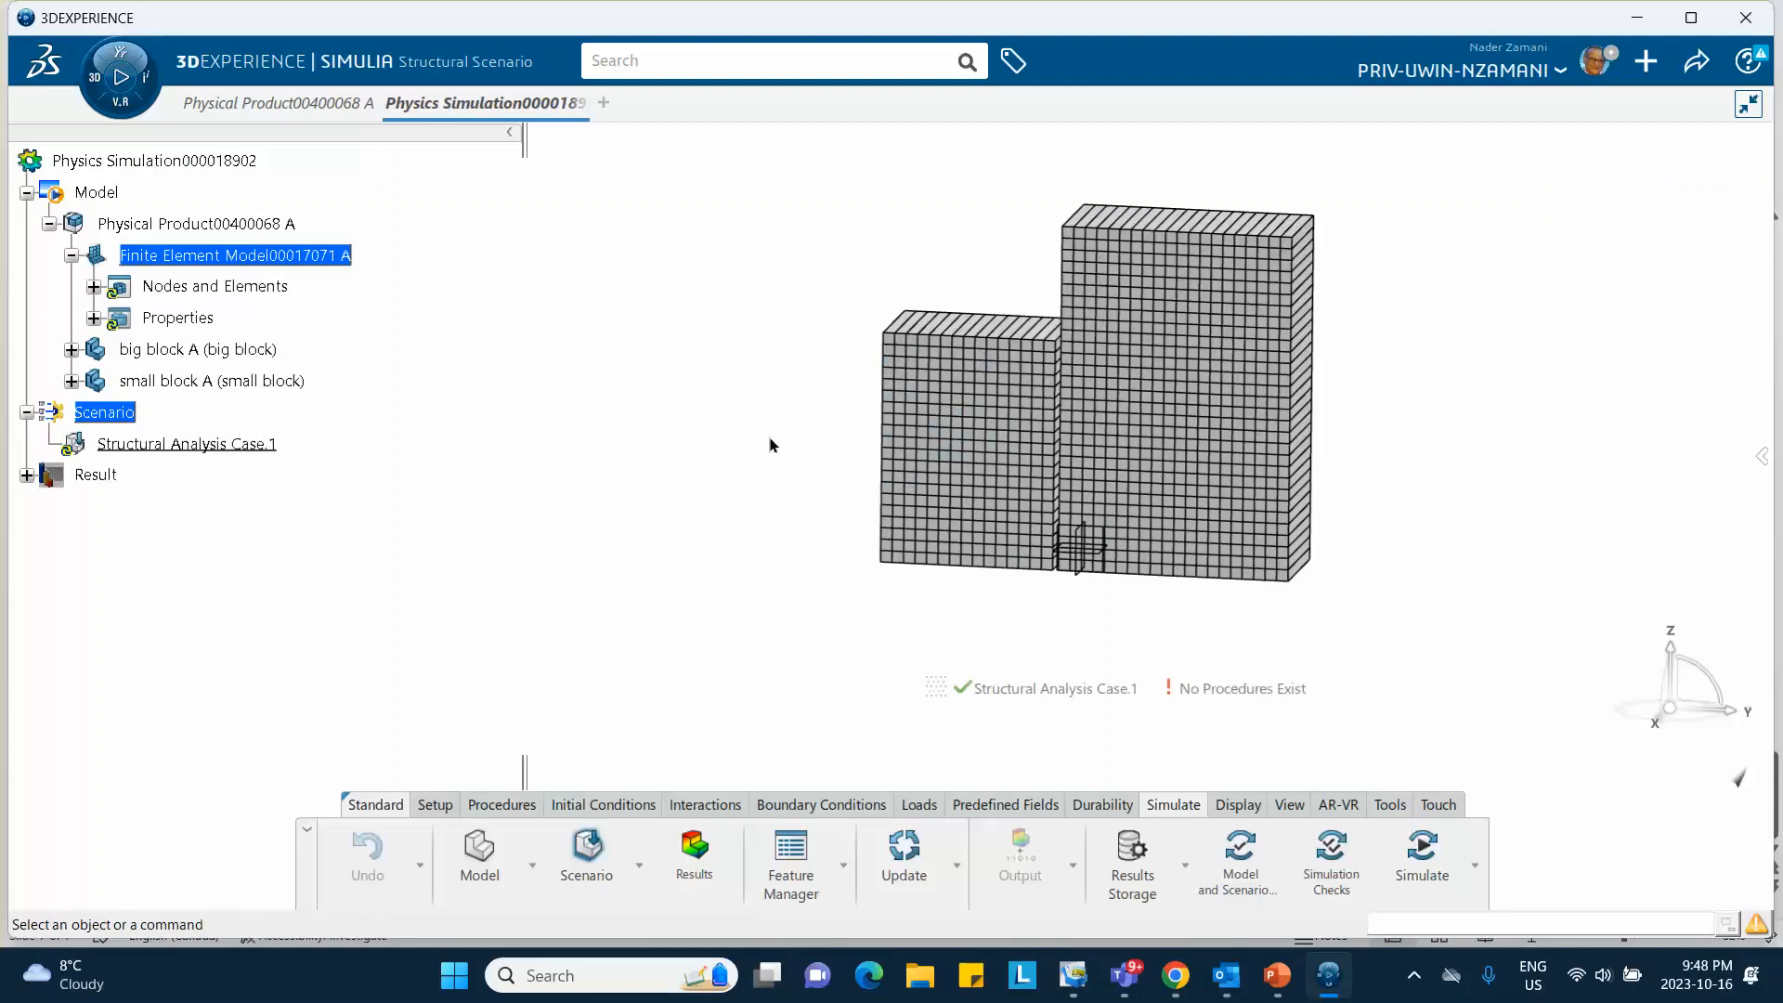
Create a Static Step with a 1 s step time, a 0.01 s initial time increment and a 0.1 s maximum time increment.
middle_drag(777, 449, 558, 440)
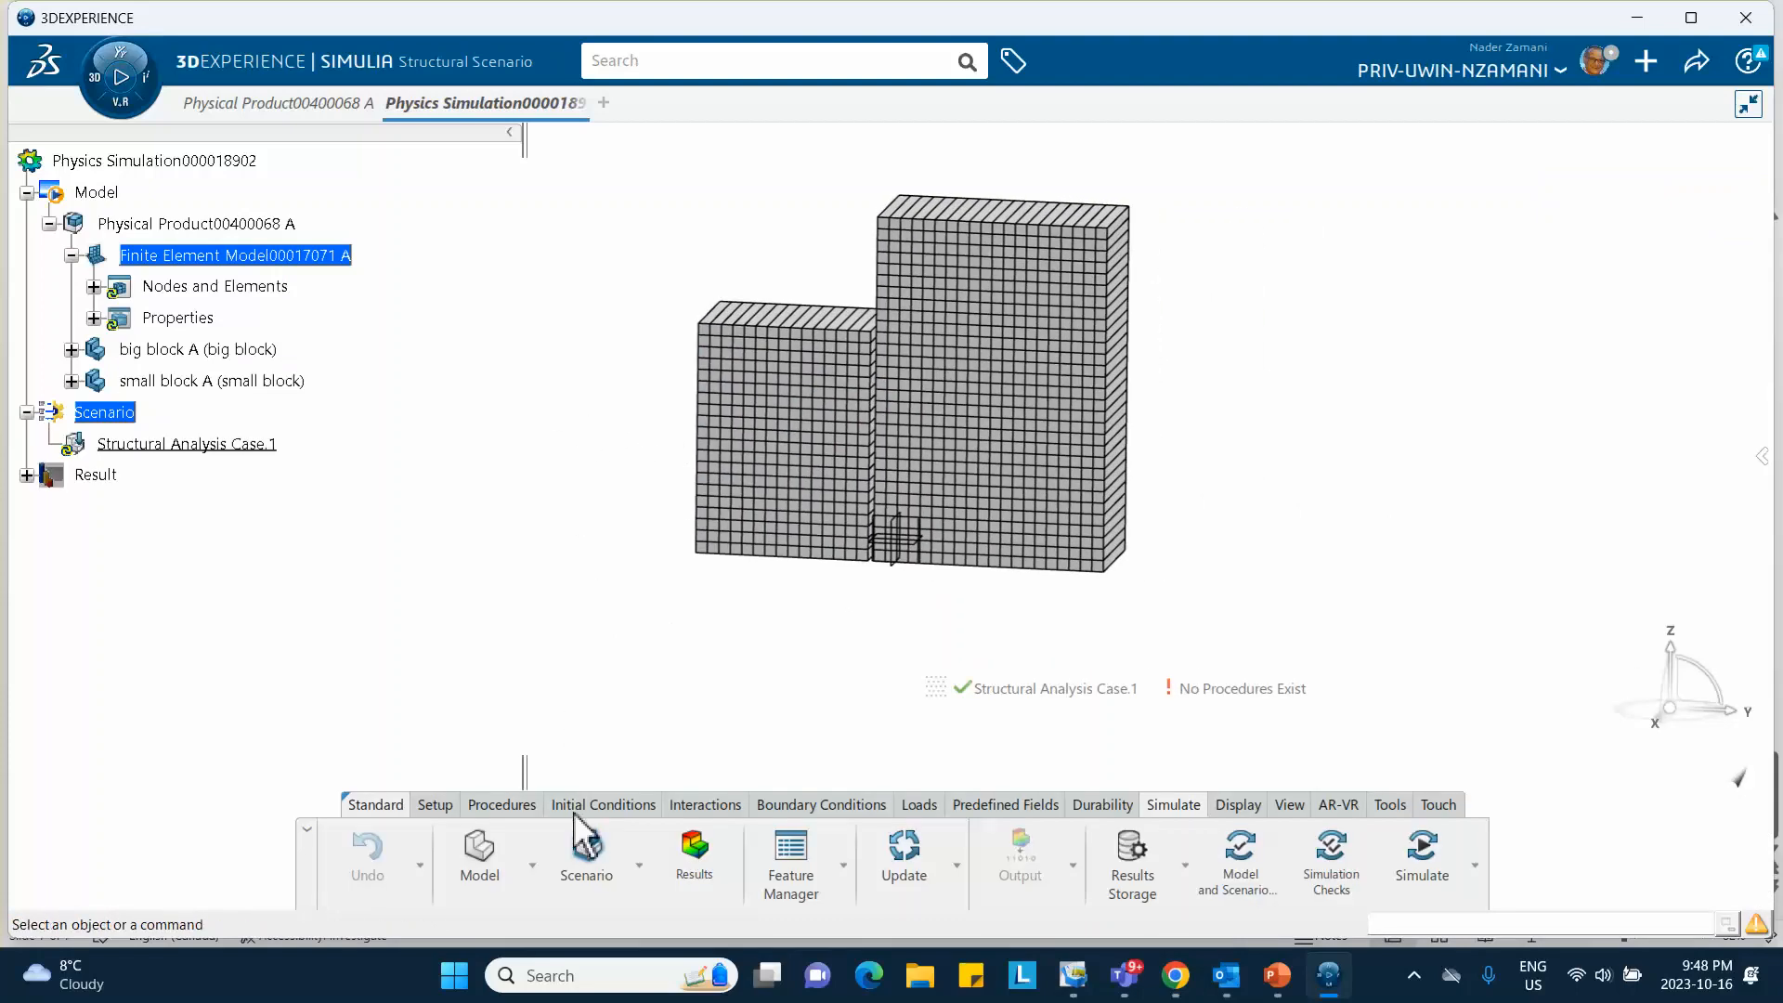
click(501, 805)
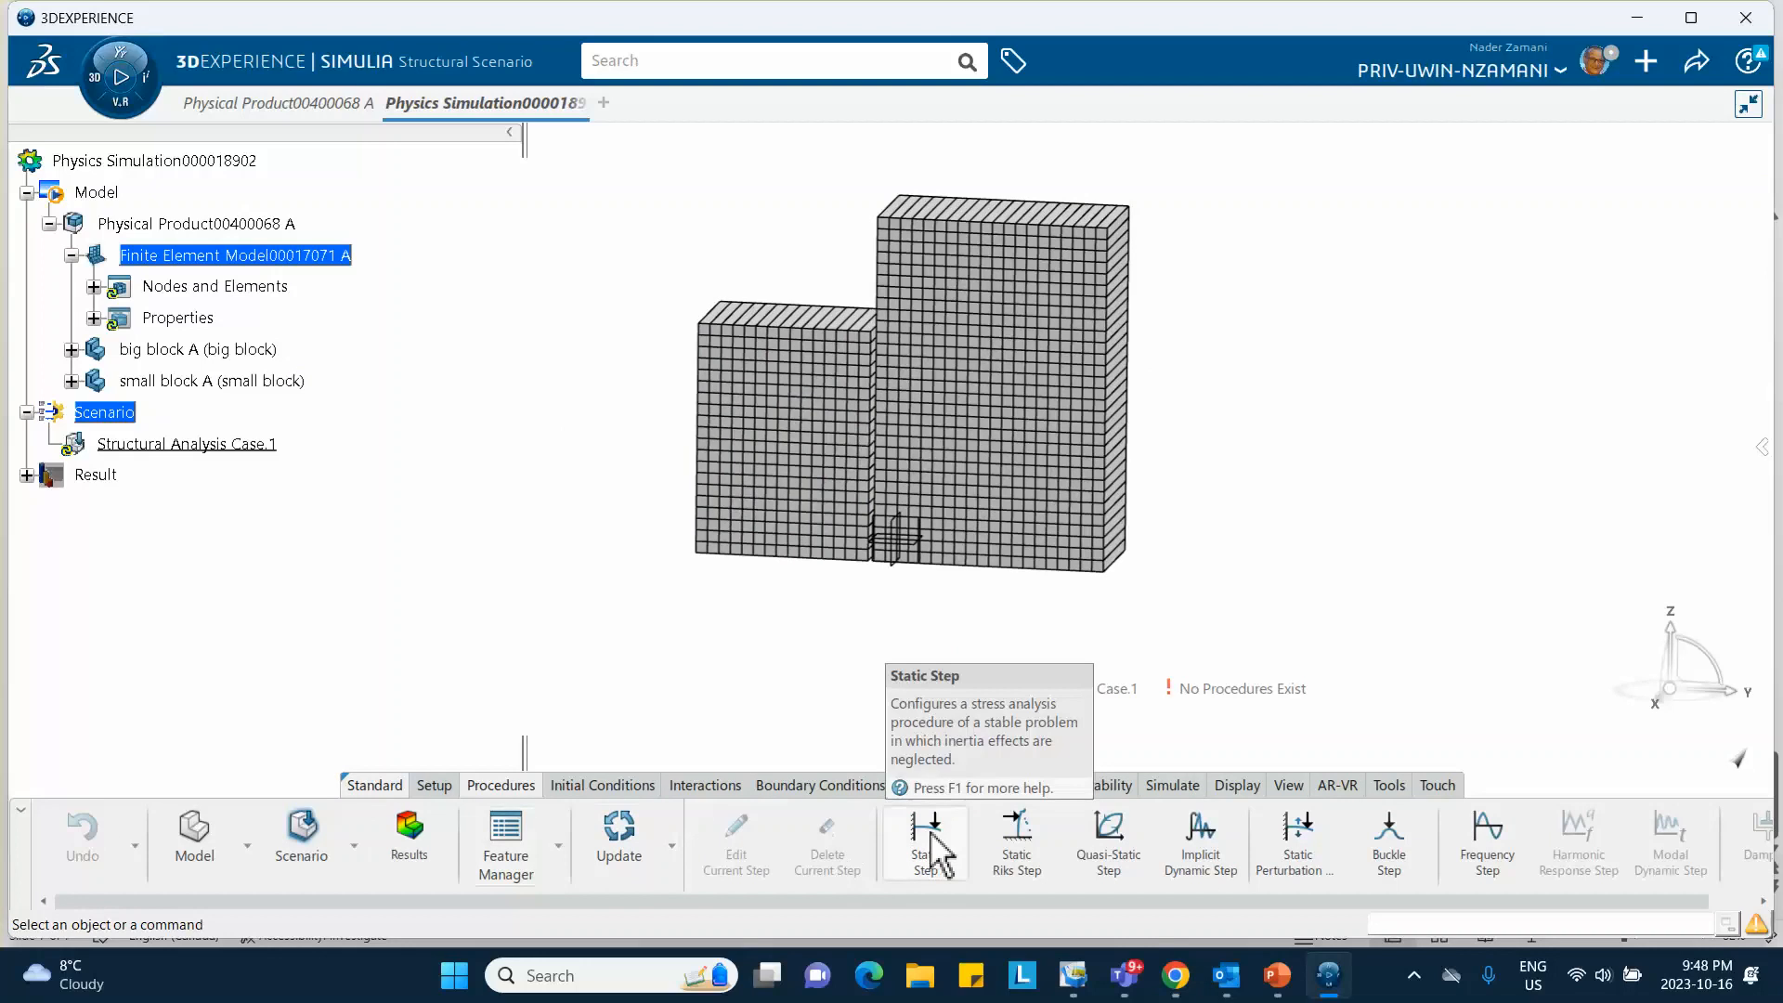
click(932, 833)
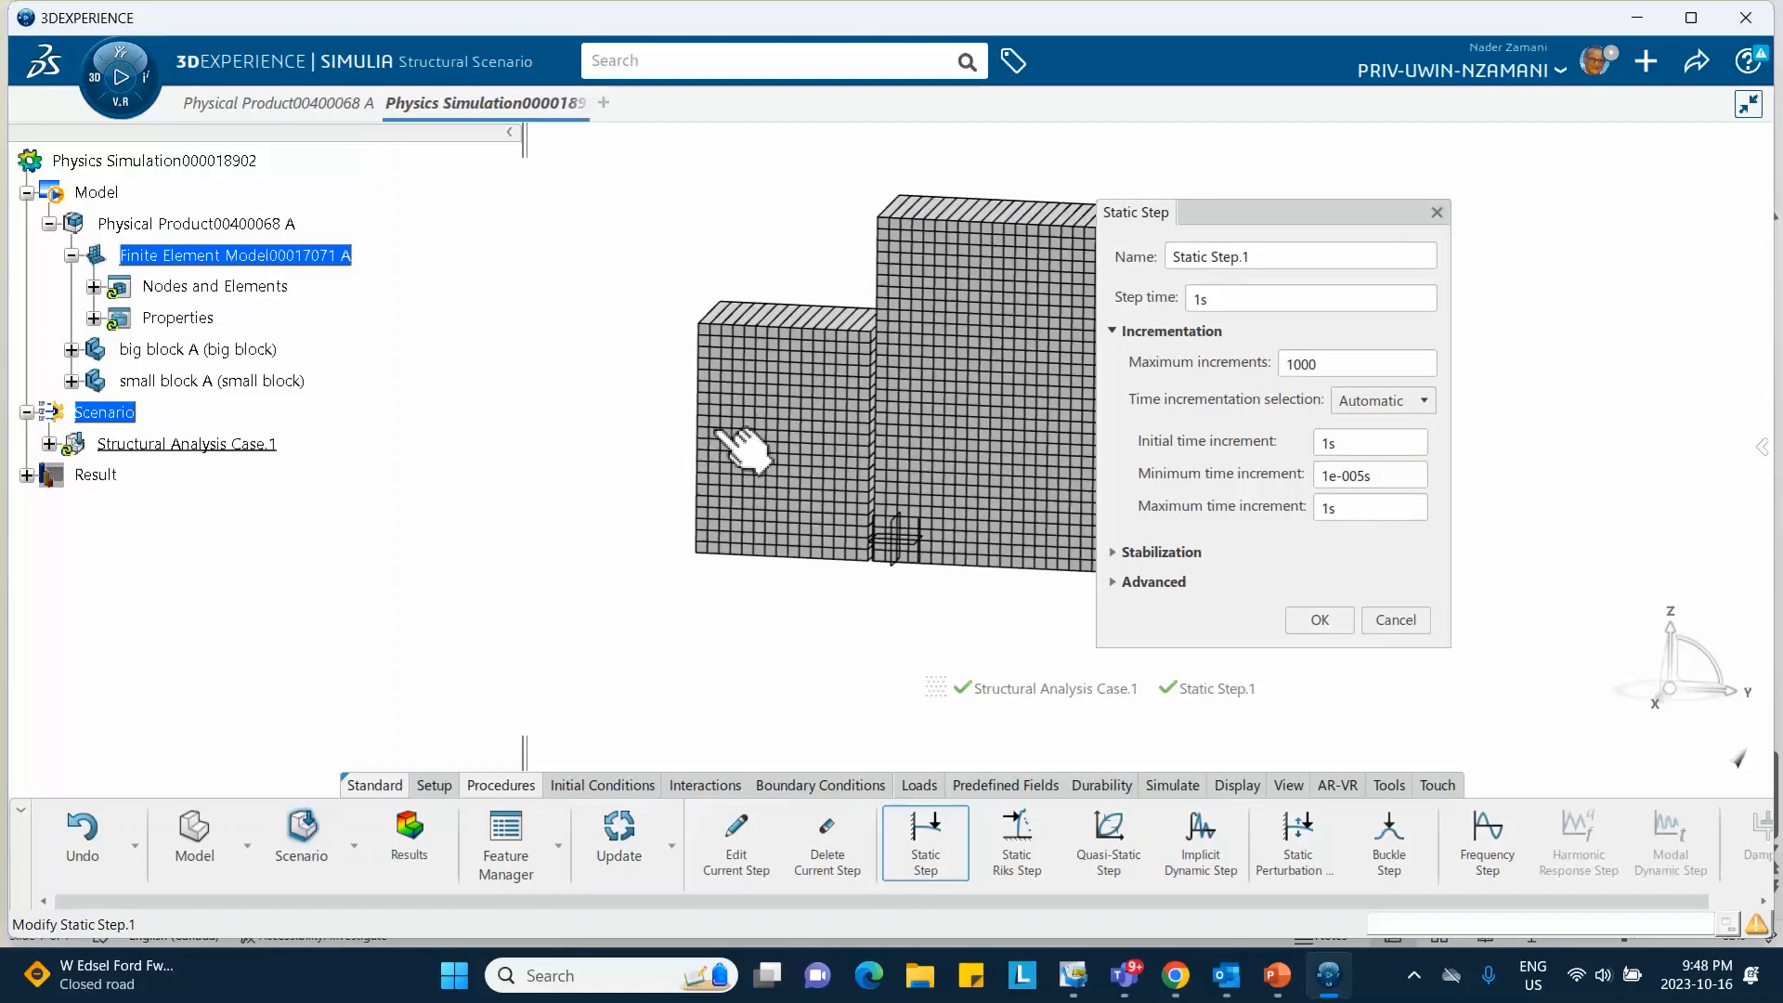
click(1204, 299)
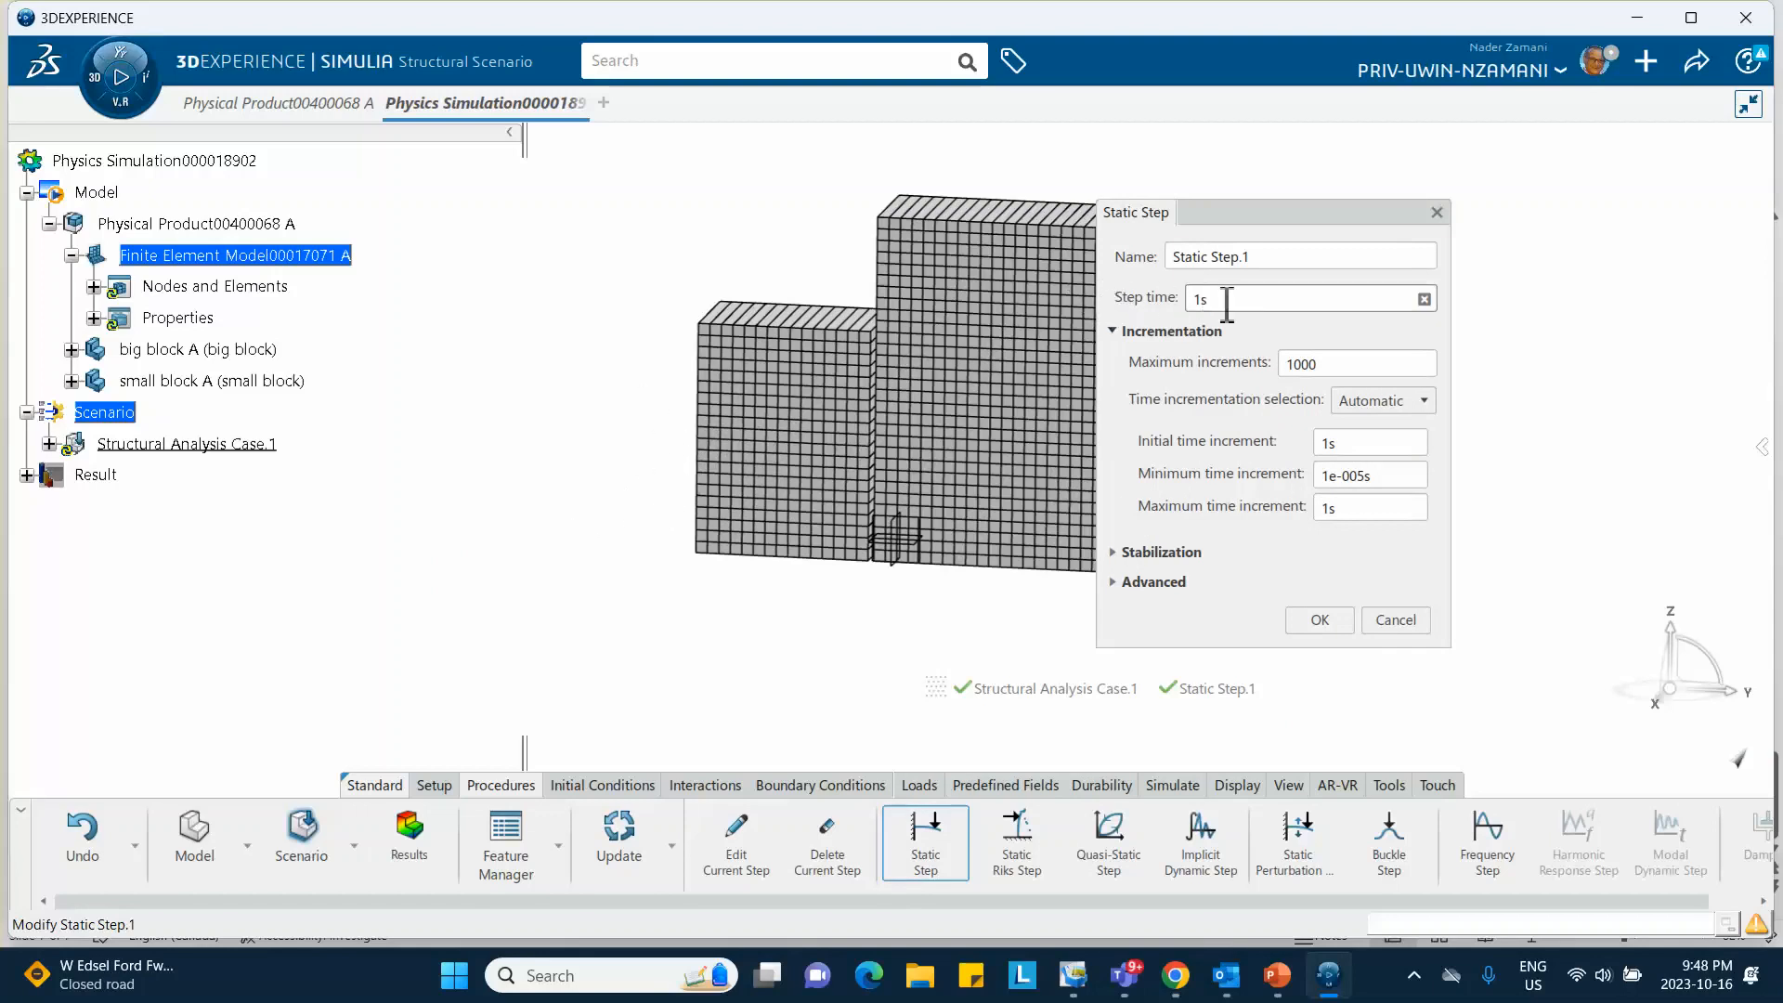
click(1119, 583)
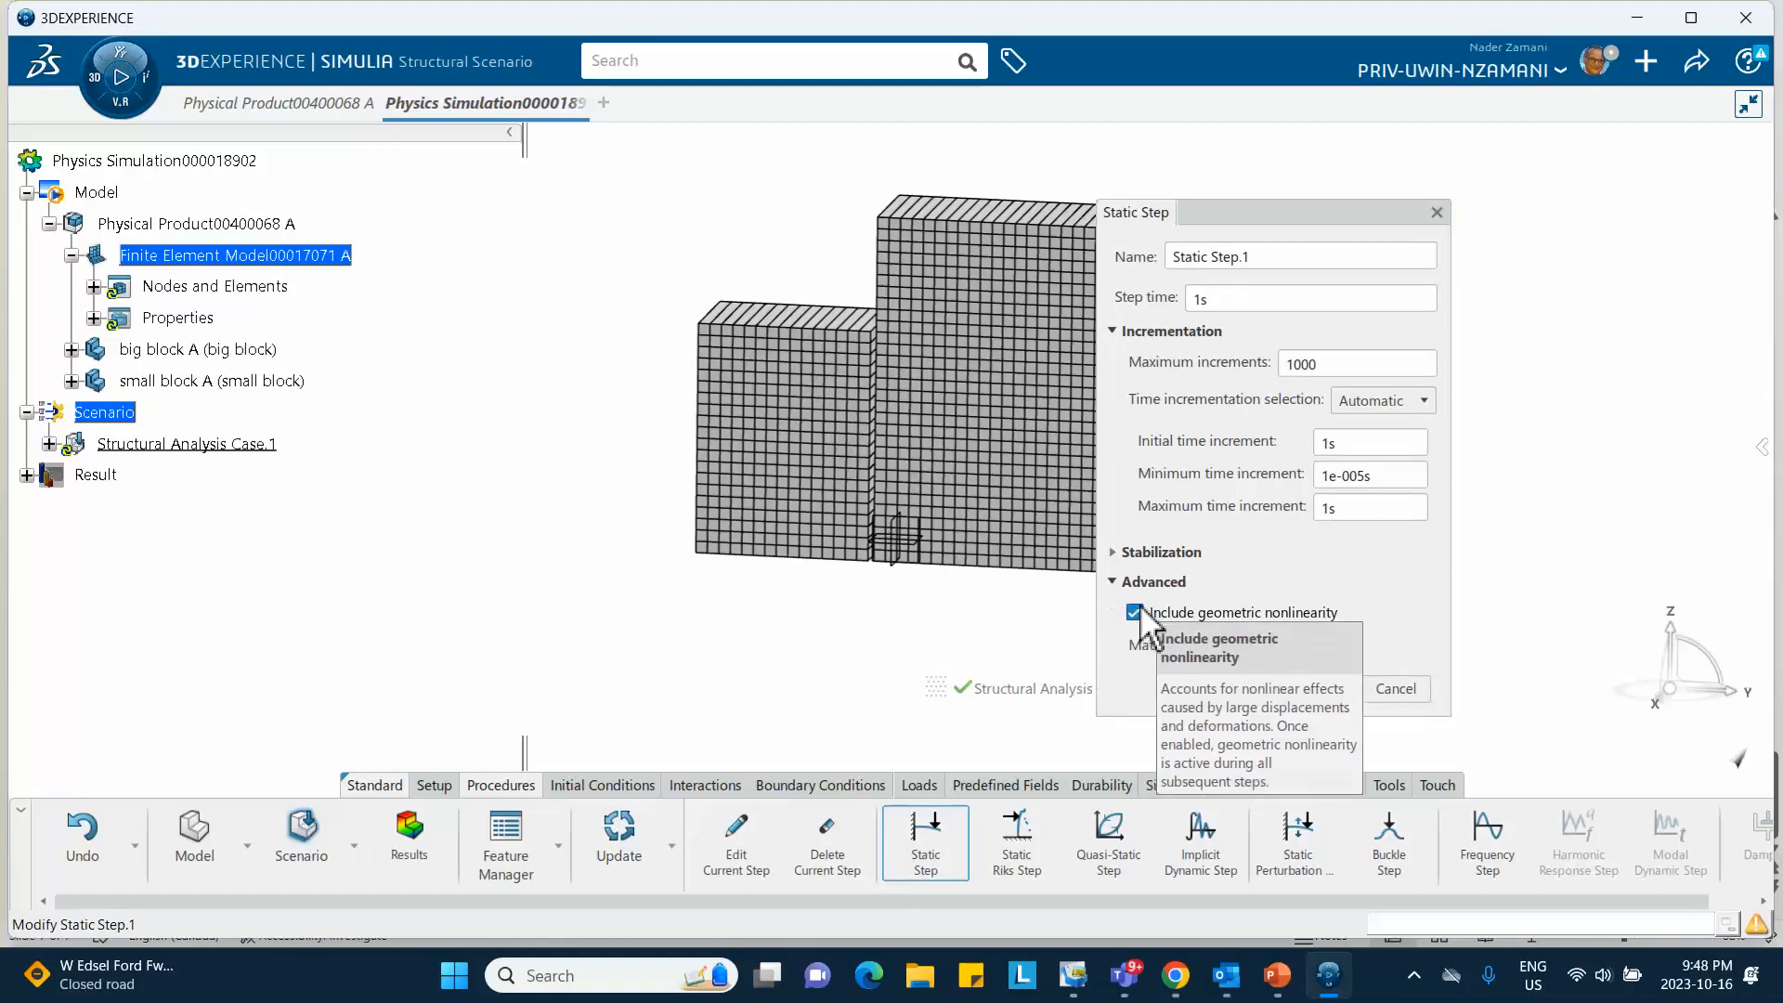
click(1119, 582)
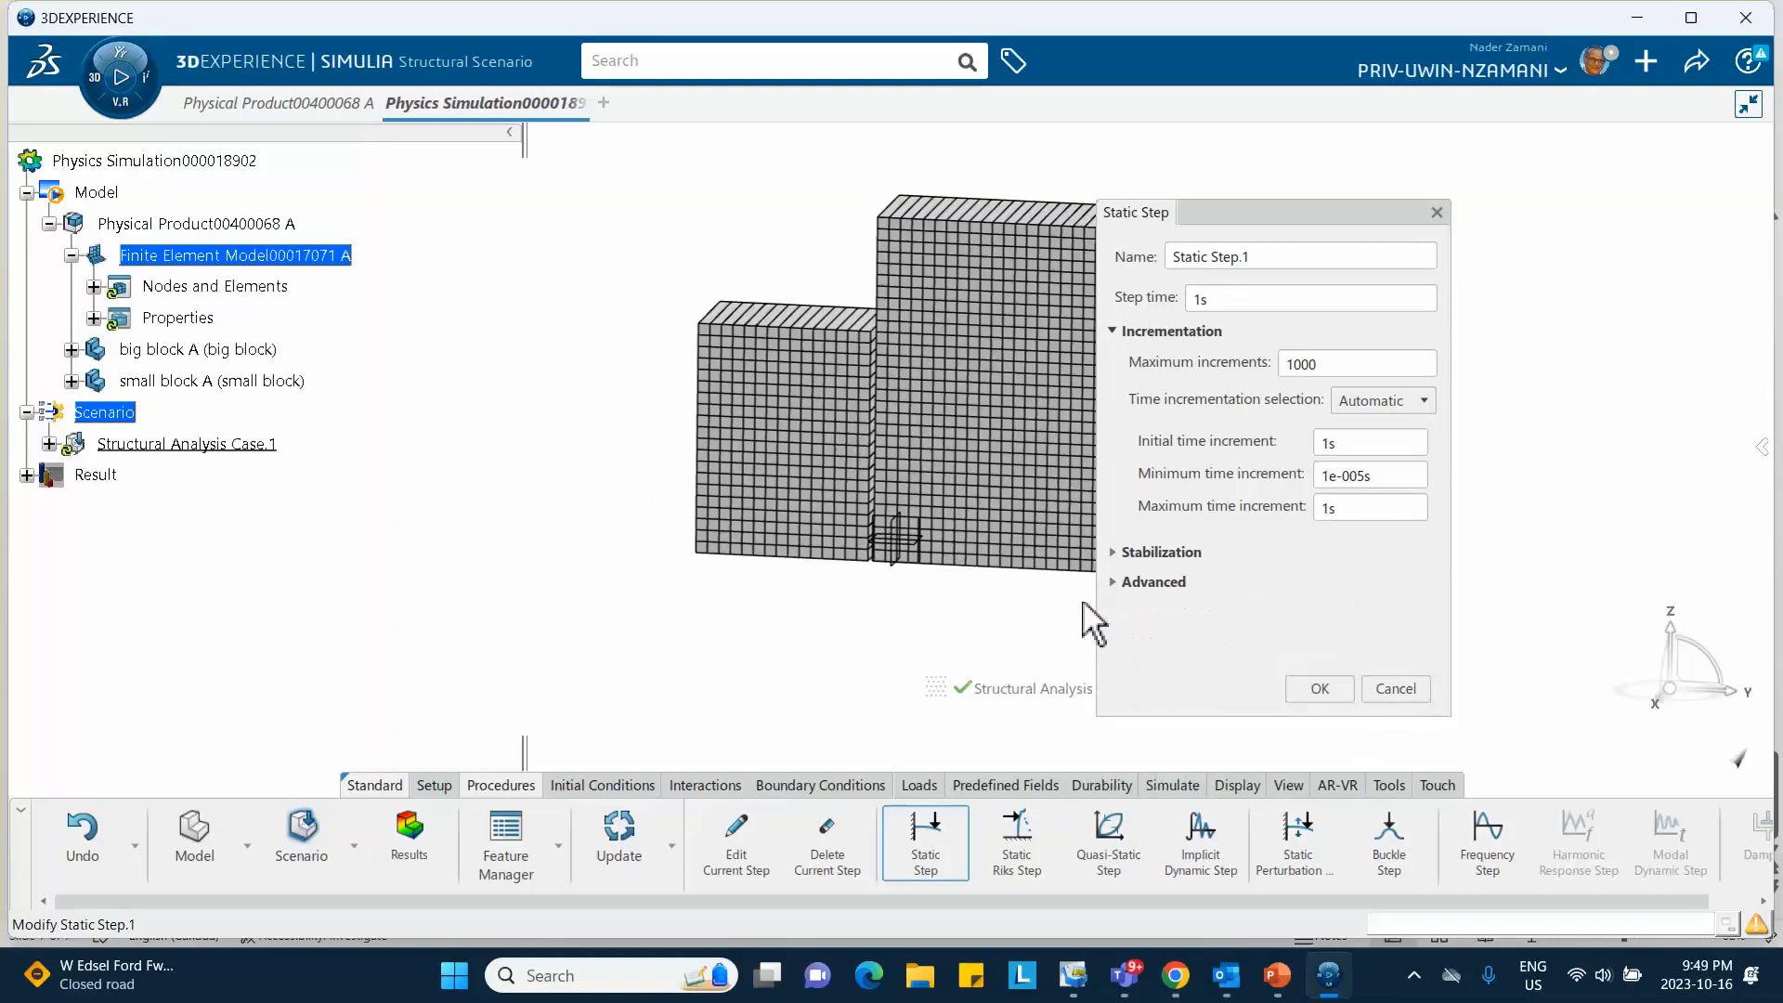
double_click(1343, 444)
double_click(1341, 516)
text(.)
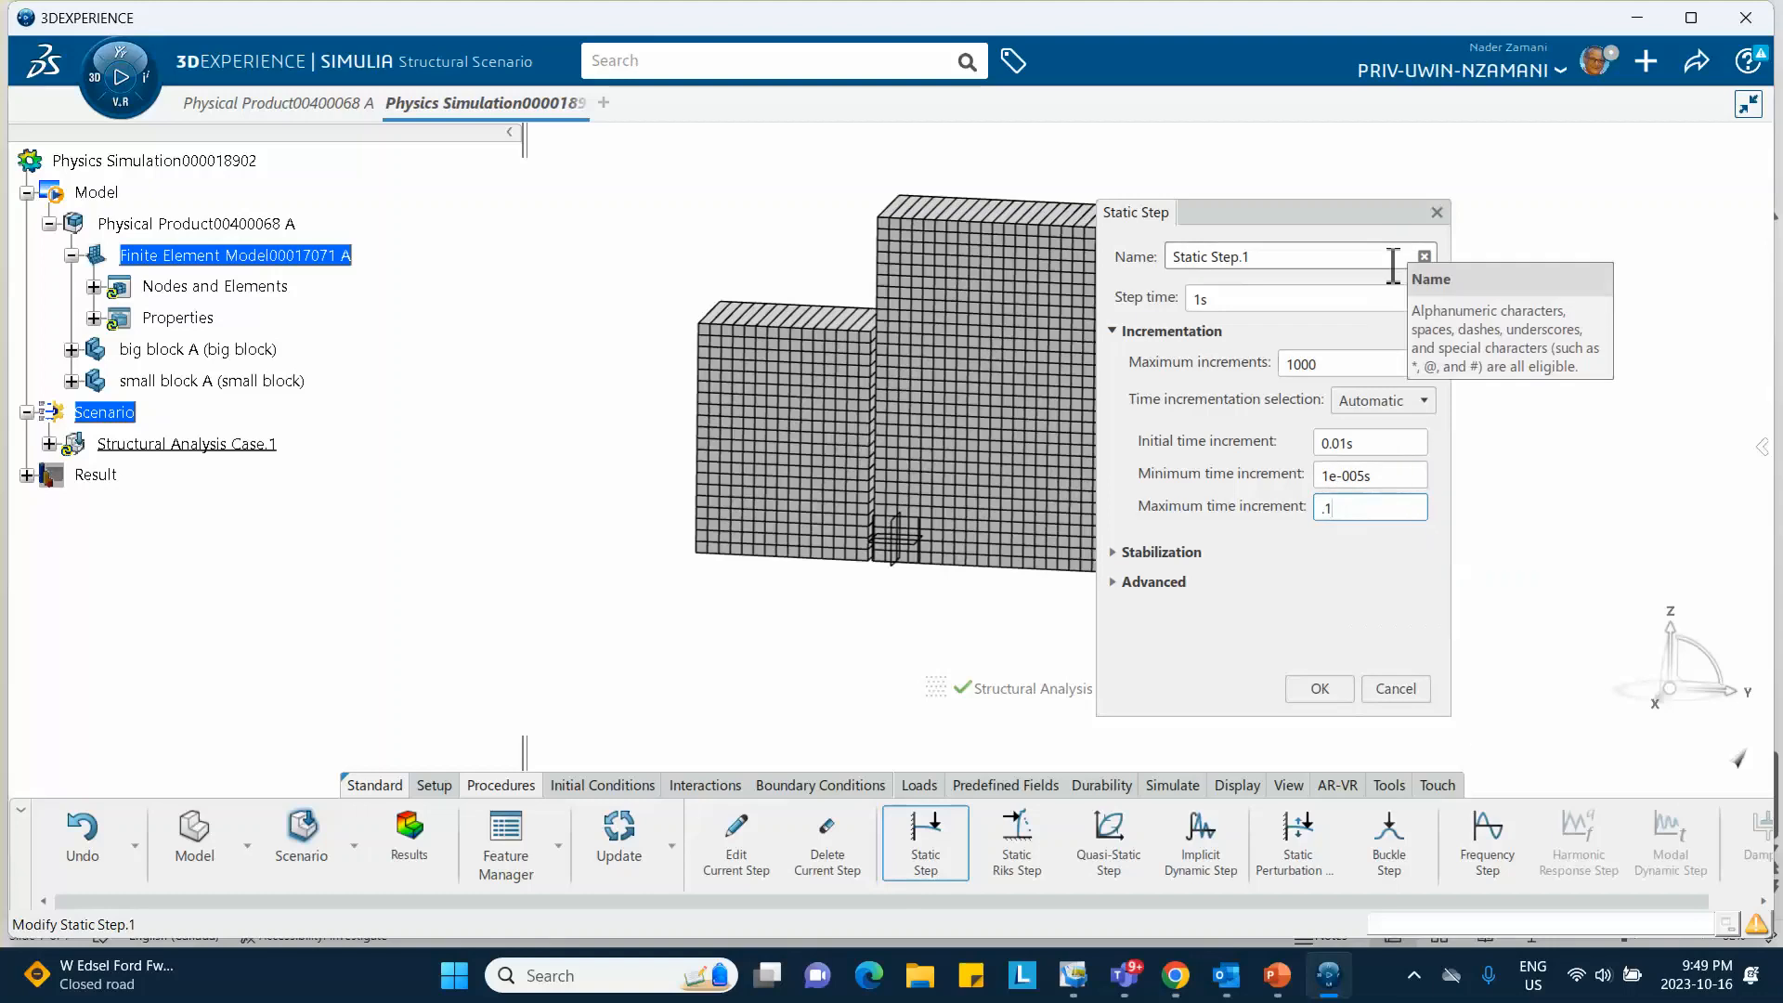
click(1313, 687)
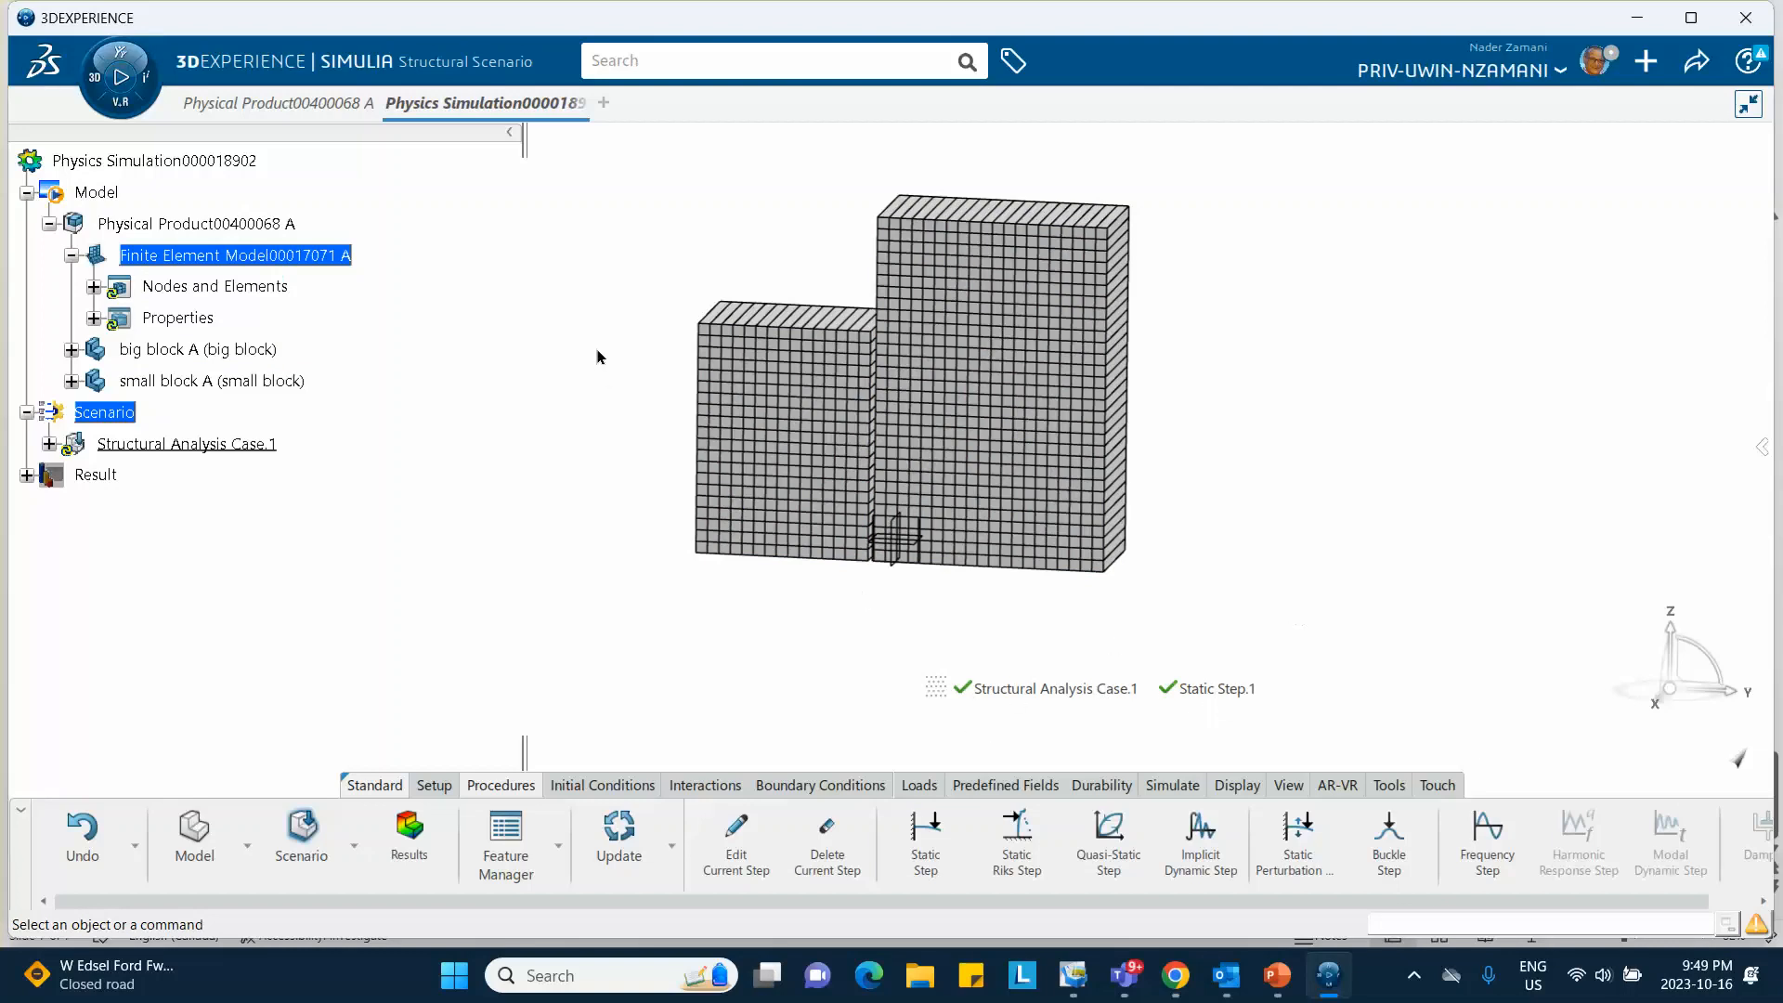
Apply a Clamp boundary condition to the underside face of the big block.
middle_drag(597, 353, 518, 361)
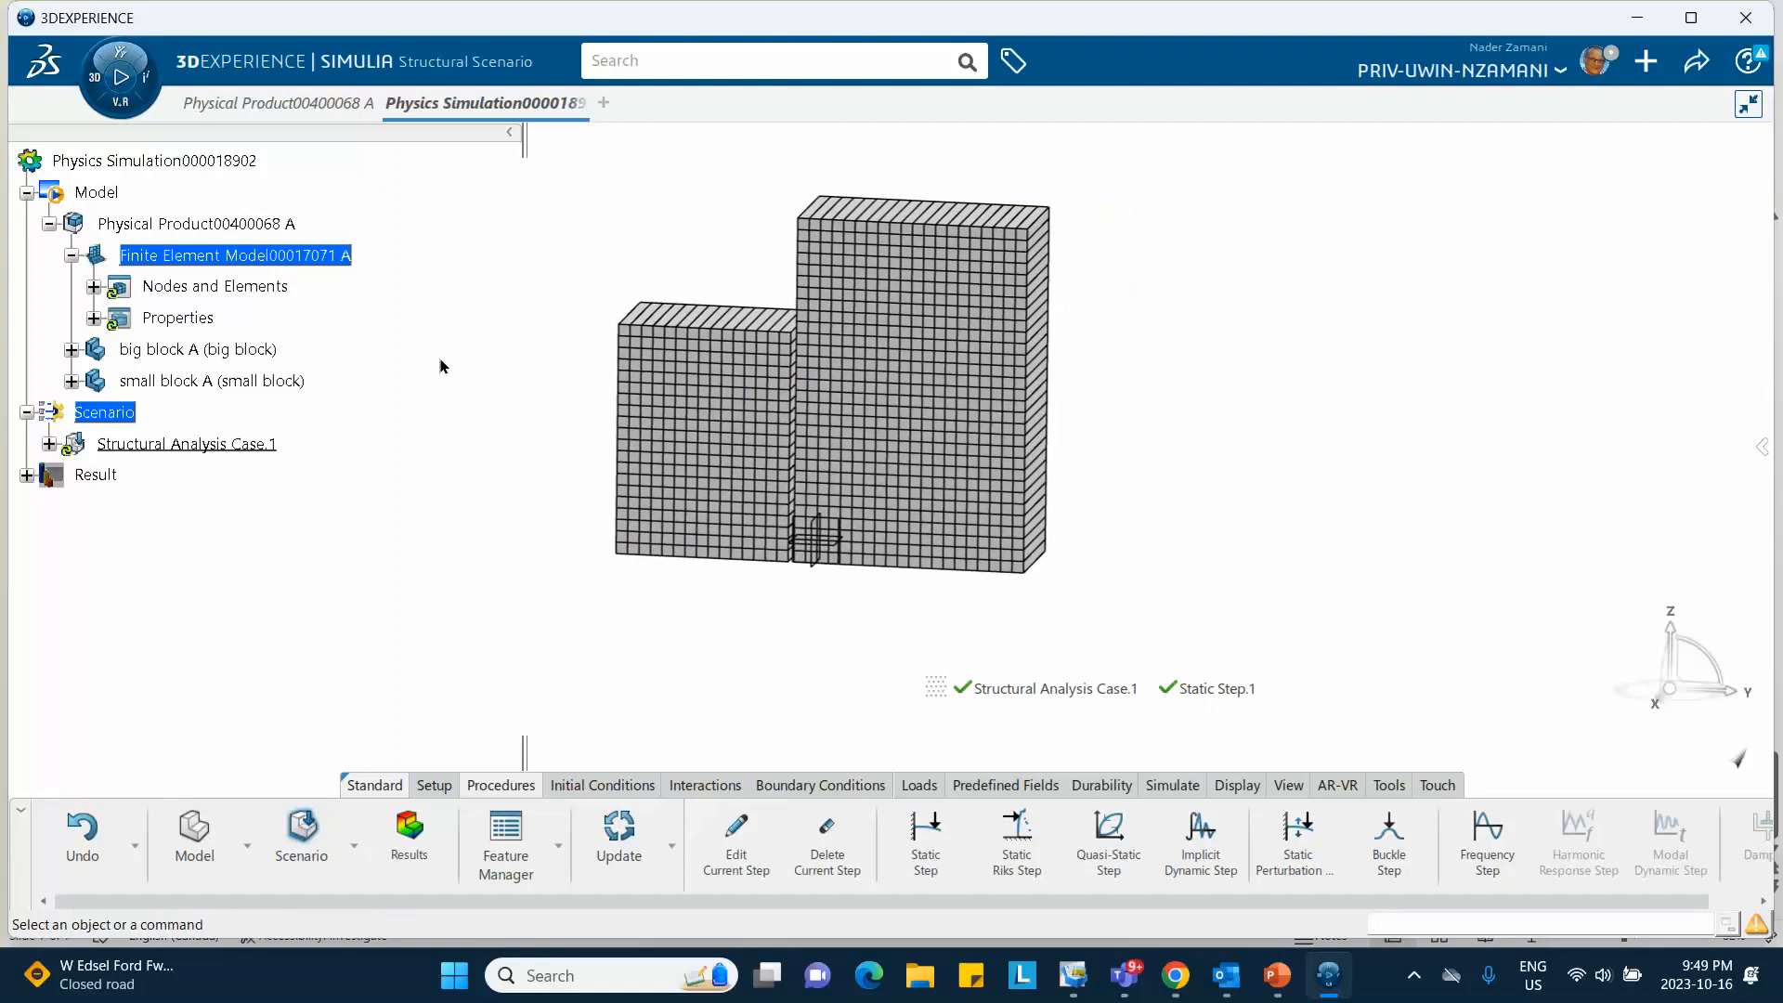
click(830, 787)
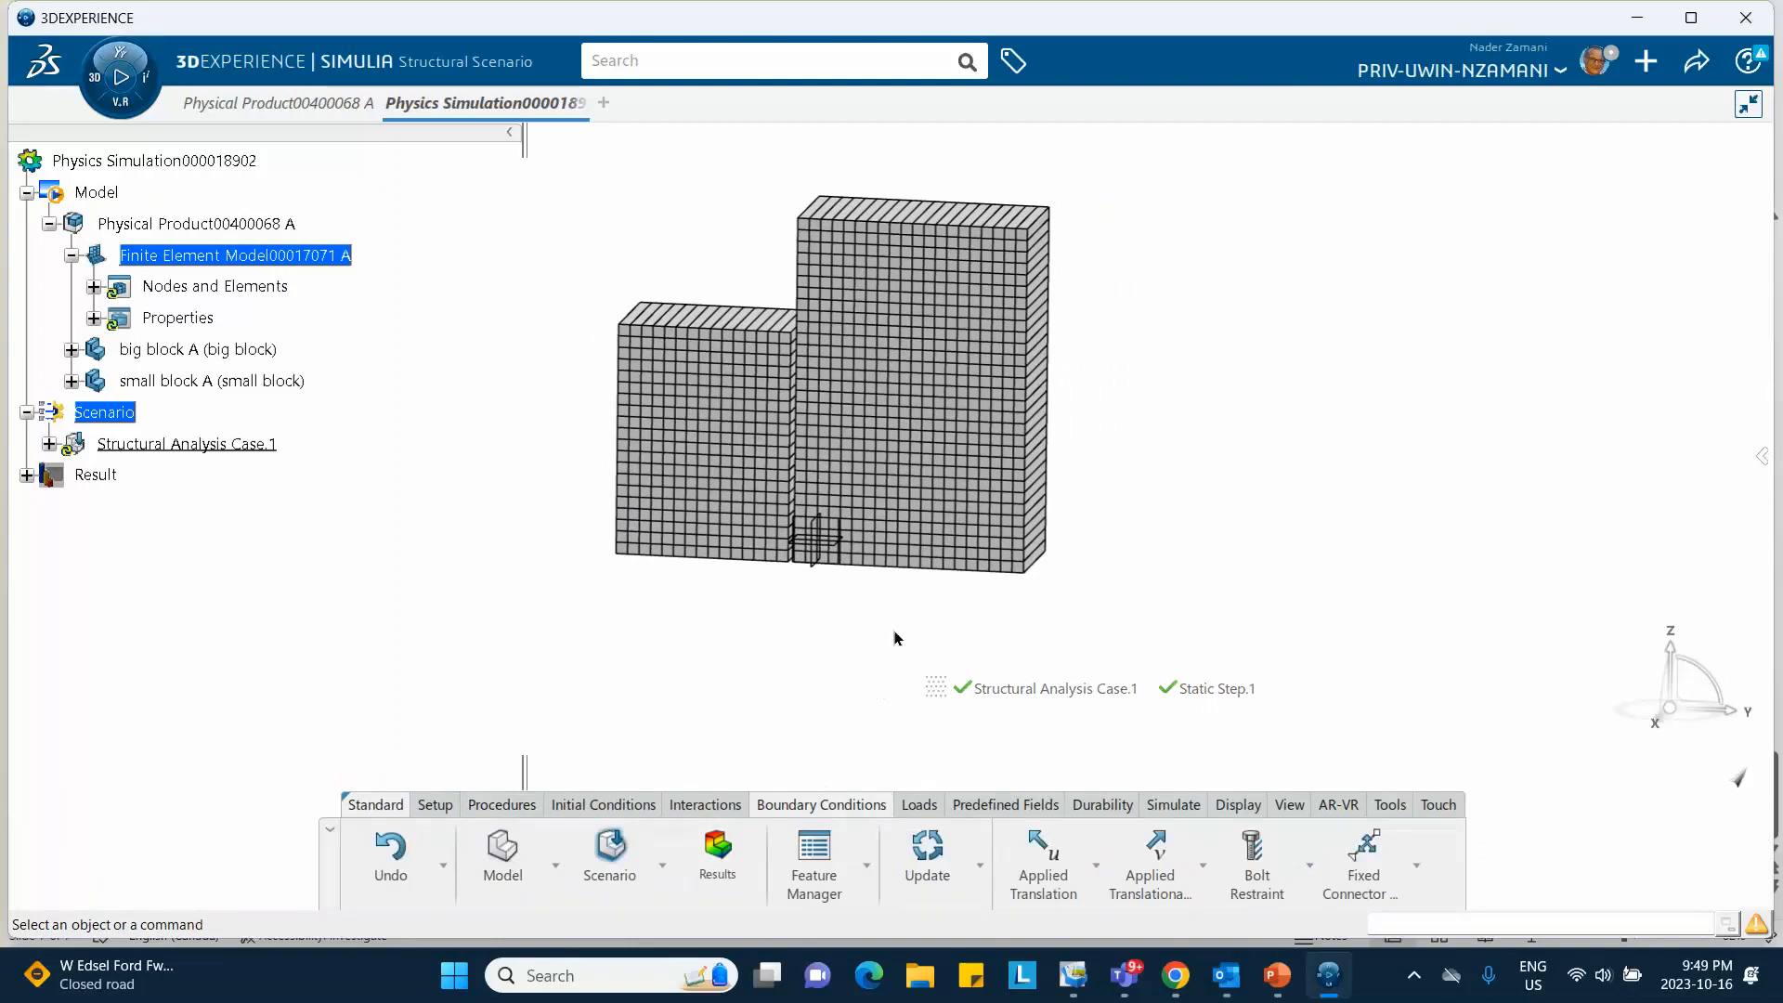
middle_drag(896, 637, 959, 371)
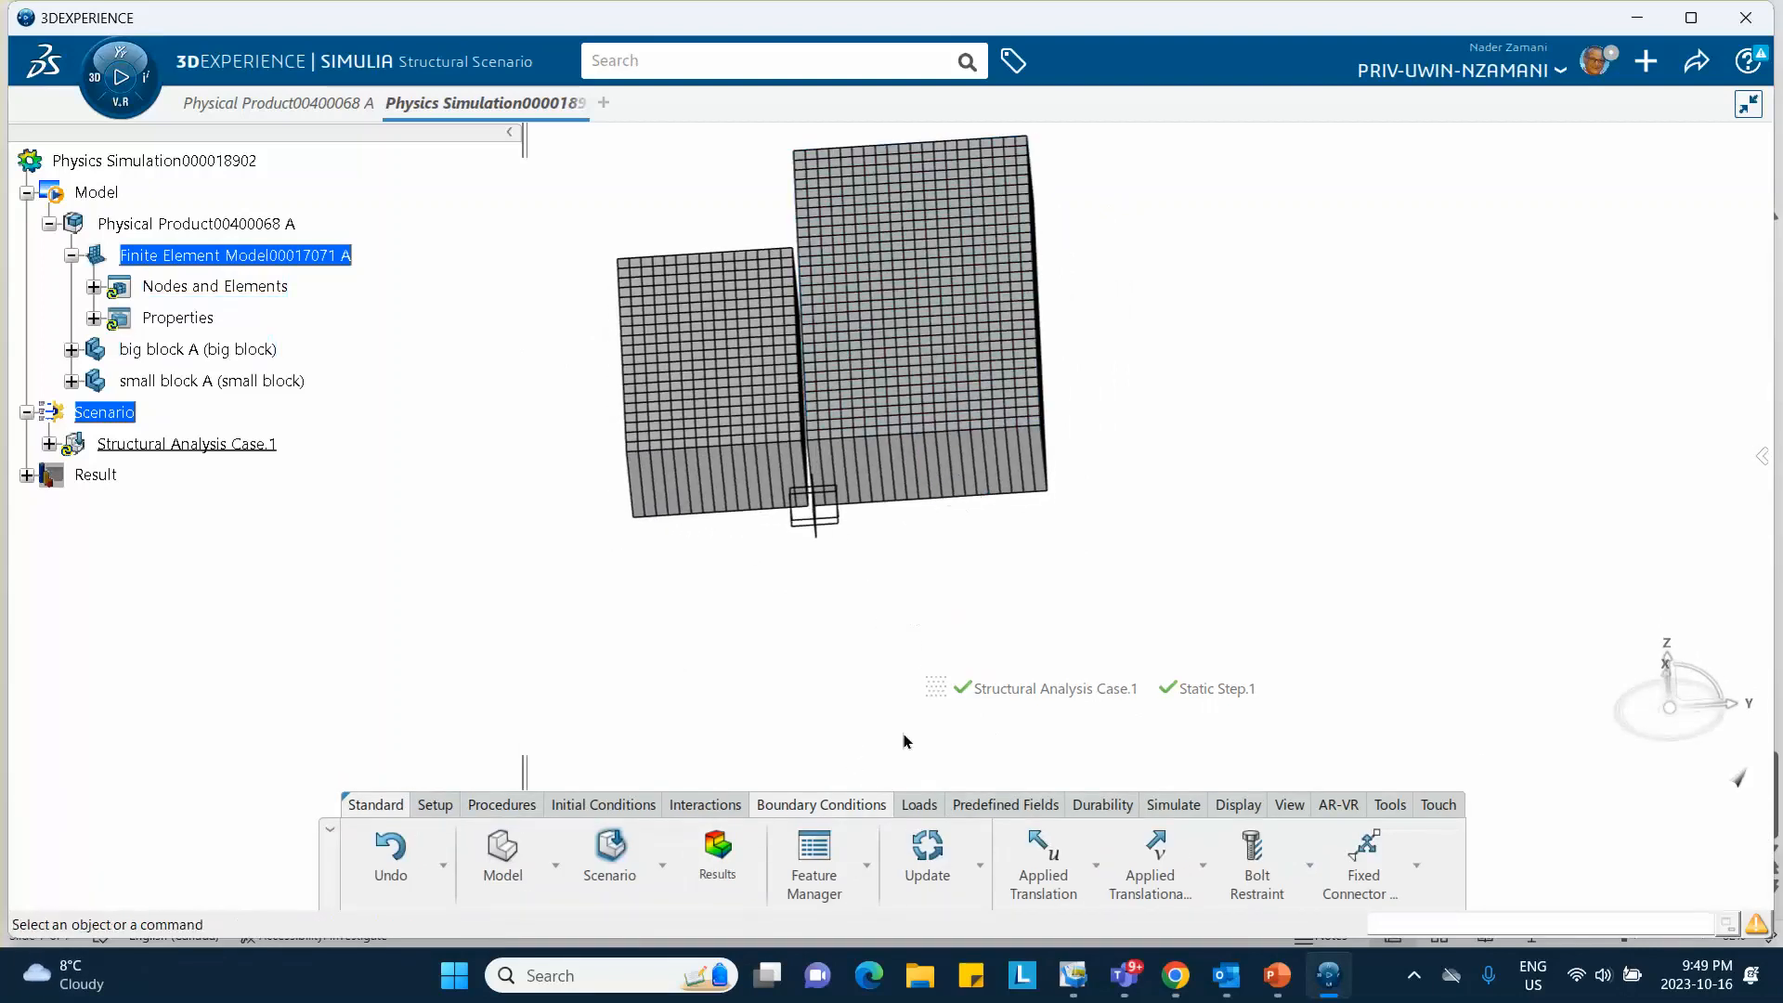
click(1097, 867)
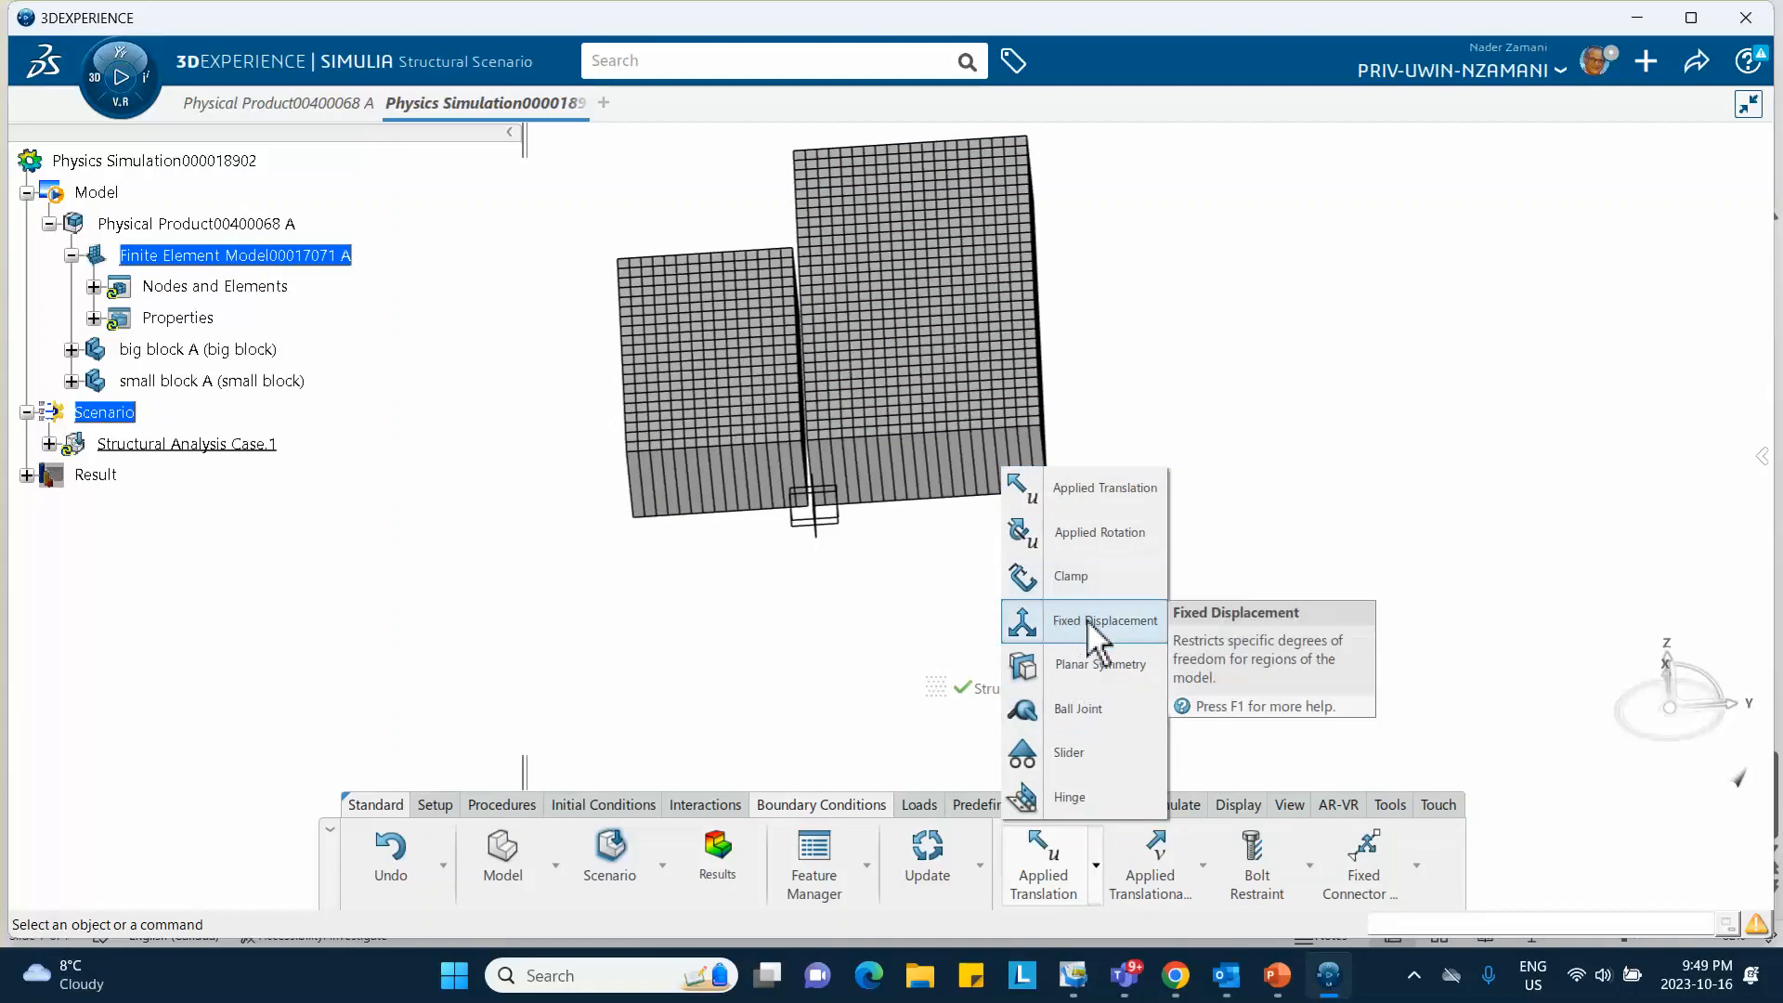
click(1071, 578)
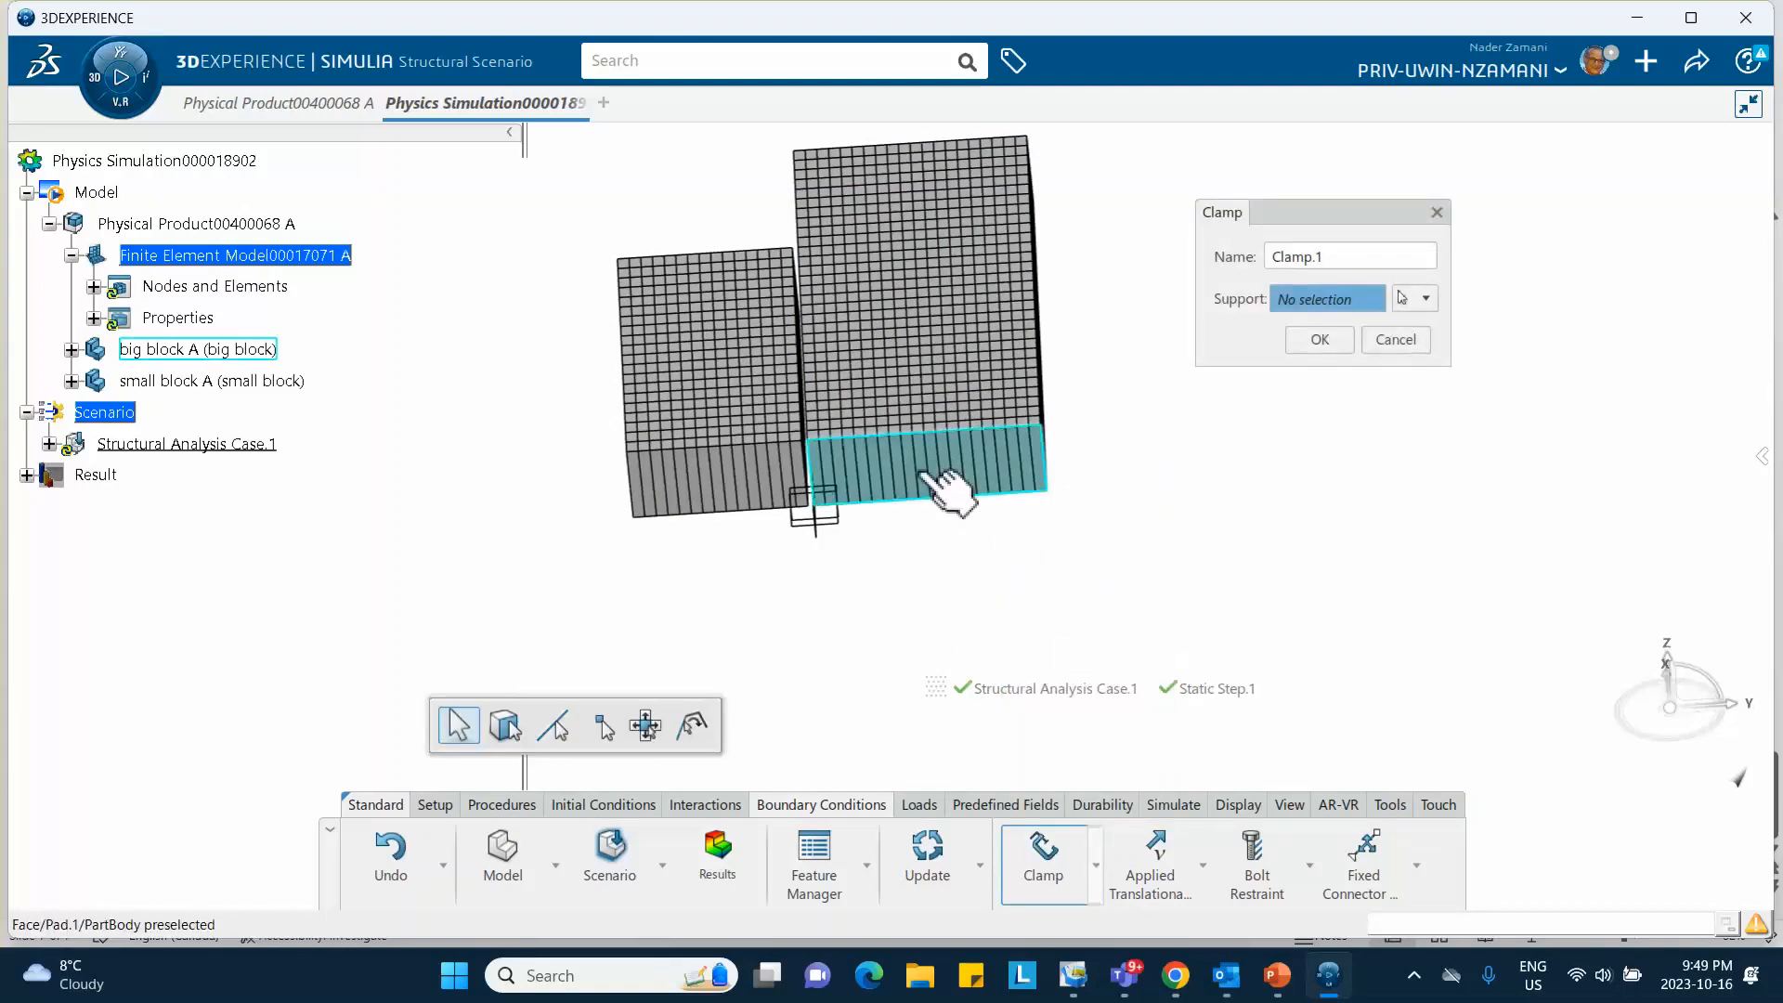
click(947, 485)
click(1319, 340)
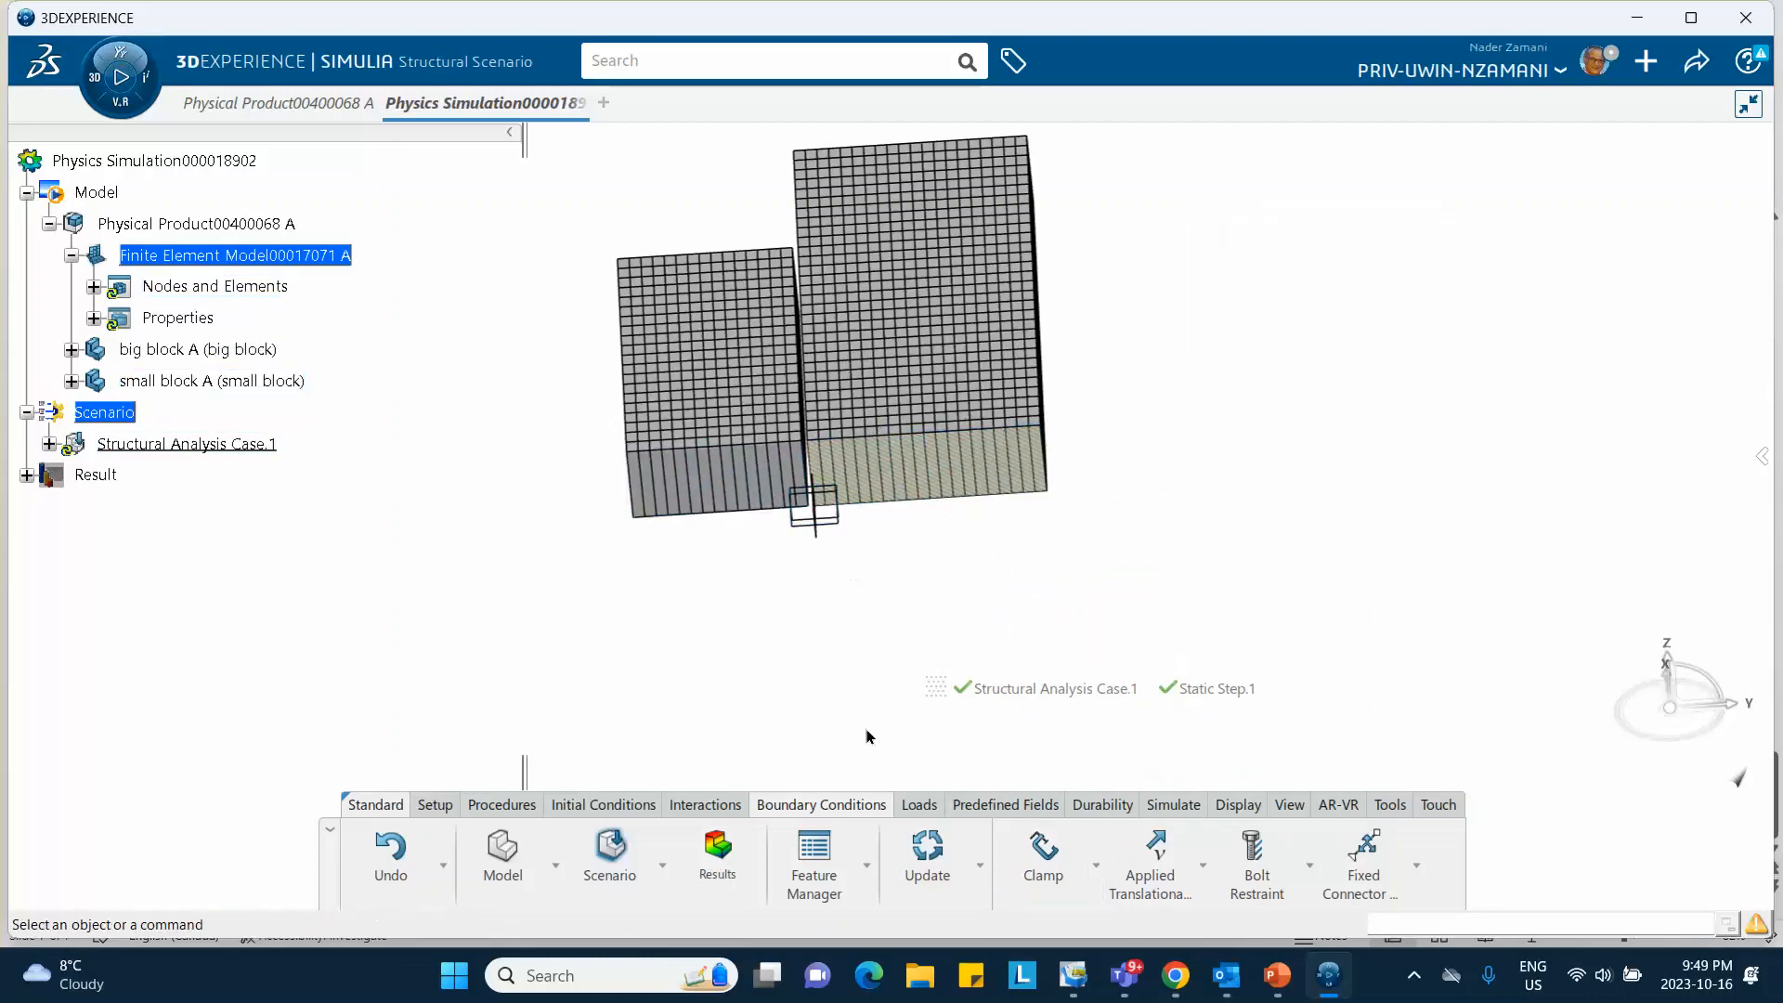
Apply a Fixed Displacement to the underside face of the small block, restraining the X and Z translations.
click(1096, 868)
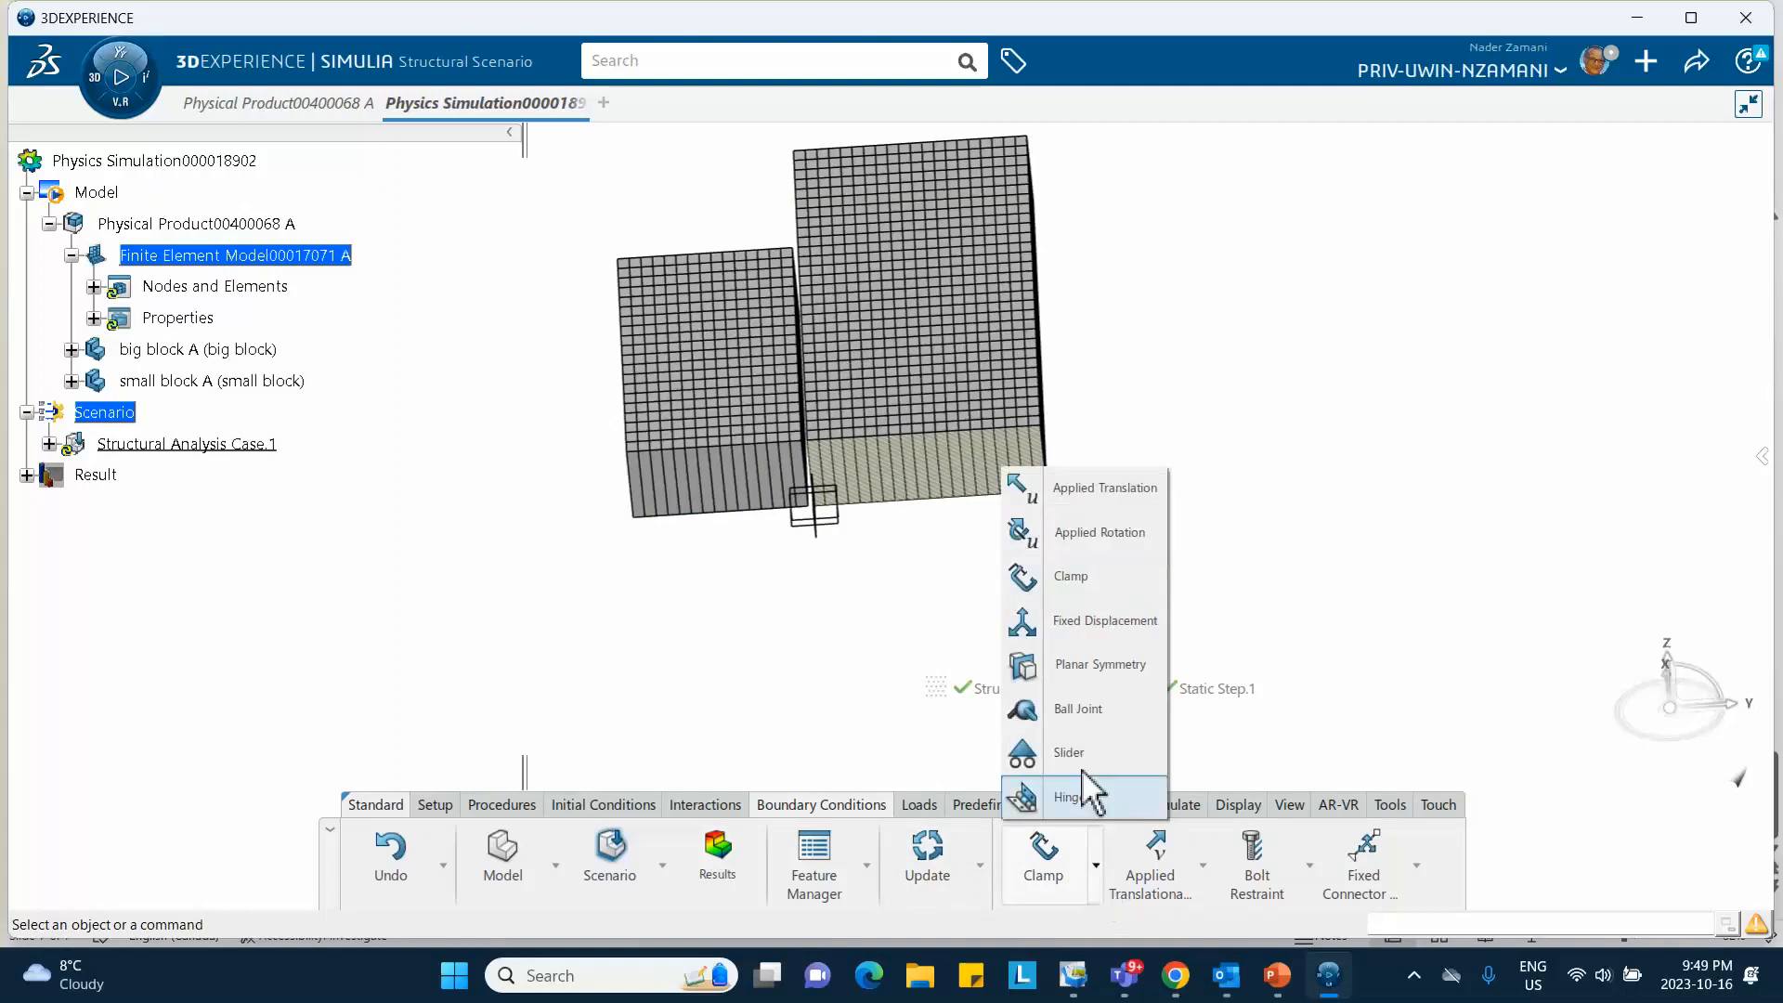
click(1078, 632)
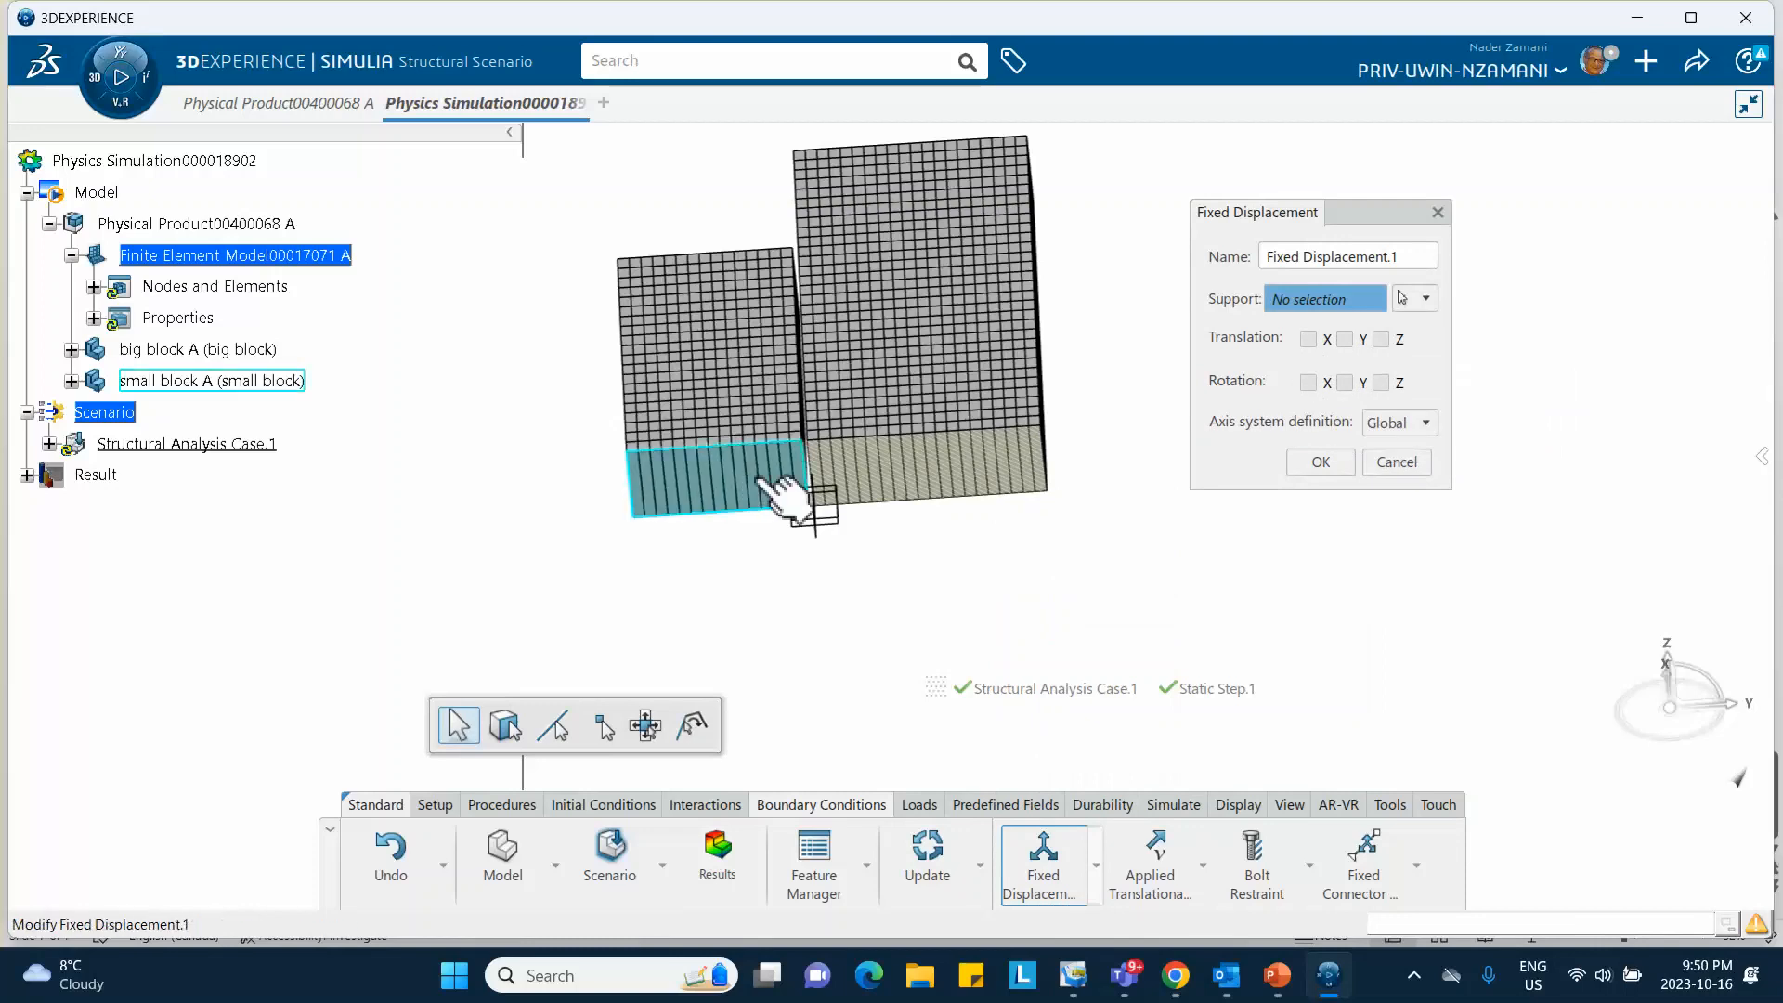
click(794, 495)
click(1309, 339)
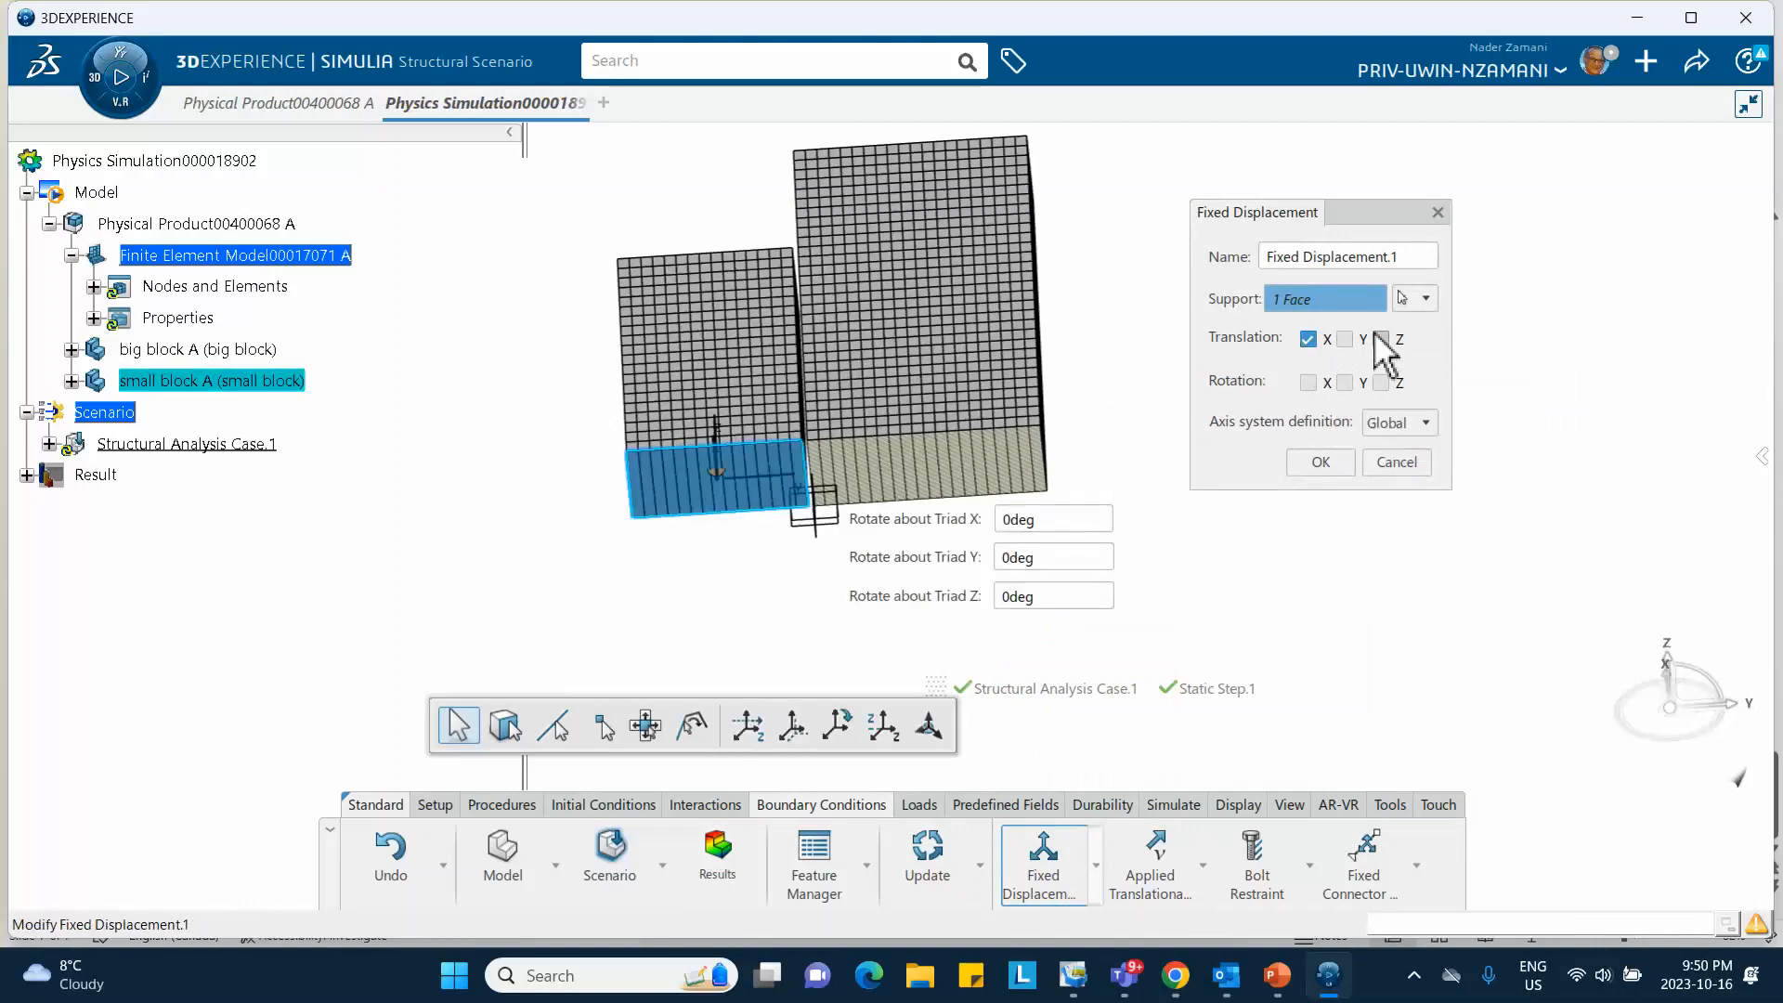
click(1381, 339)
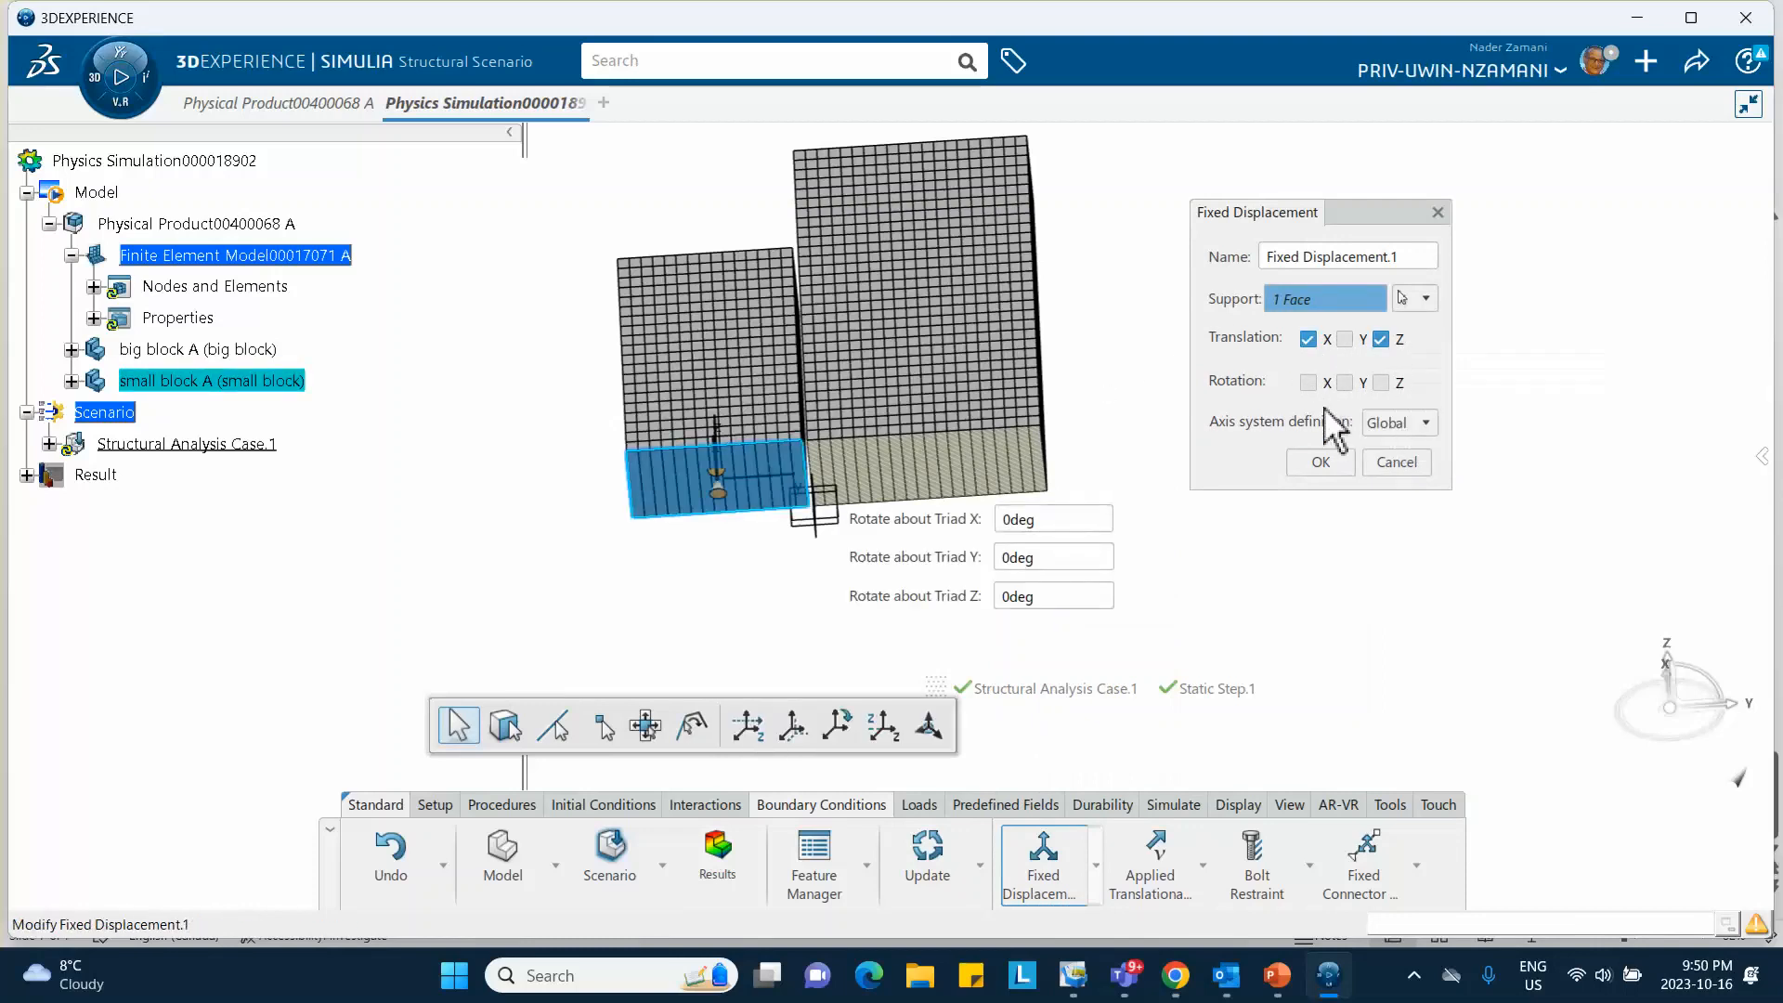
click(1320, 461)
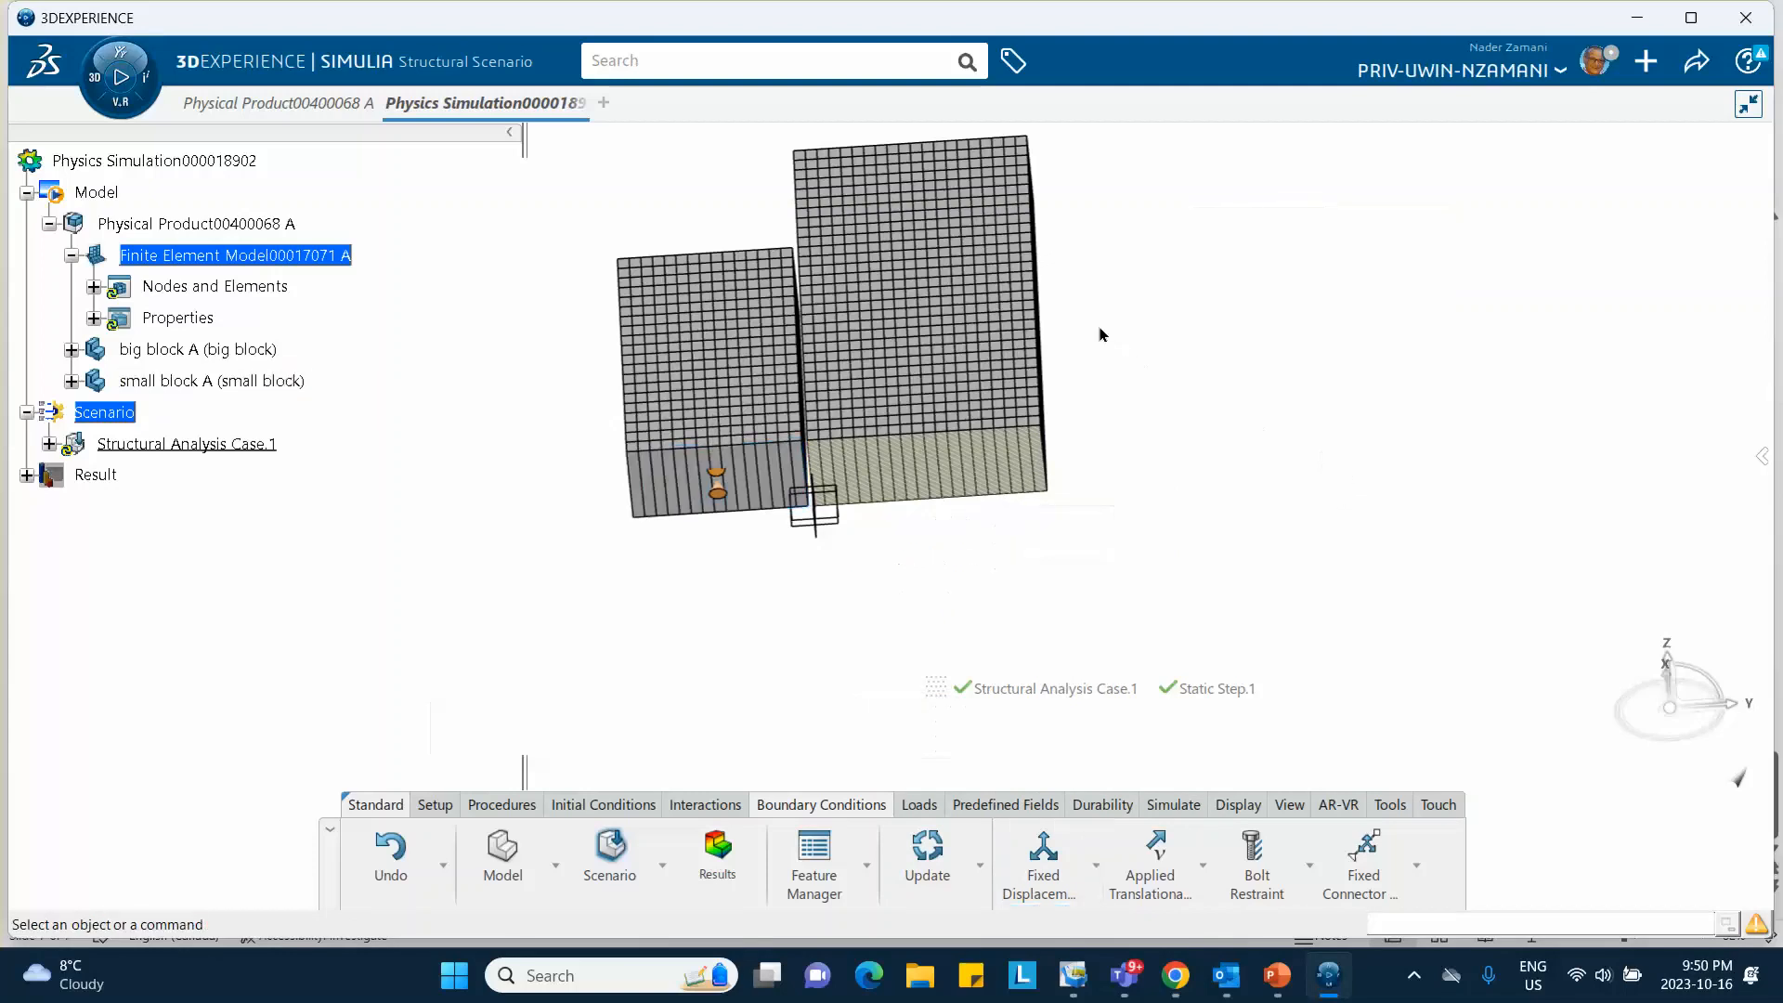
Add an Applied Translation along Y on the small block's outer end face, pushing it toward the big block with orthogonal translations left free.
middle_drag(1043, 328, 677, 501)
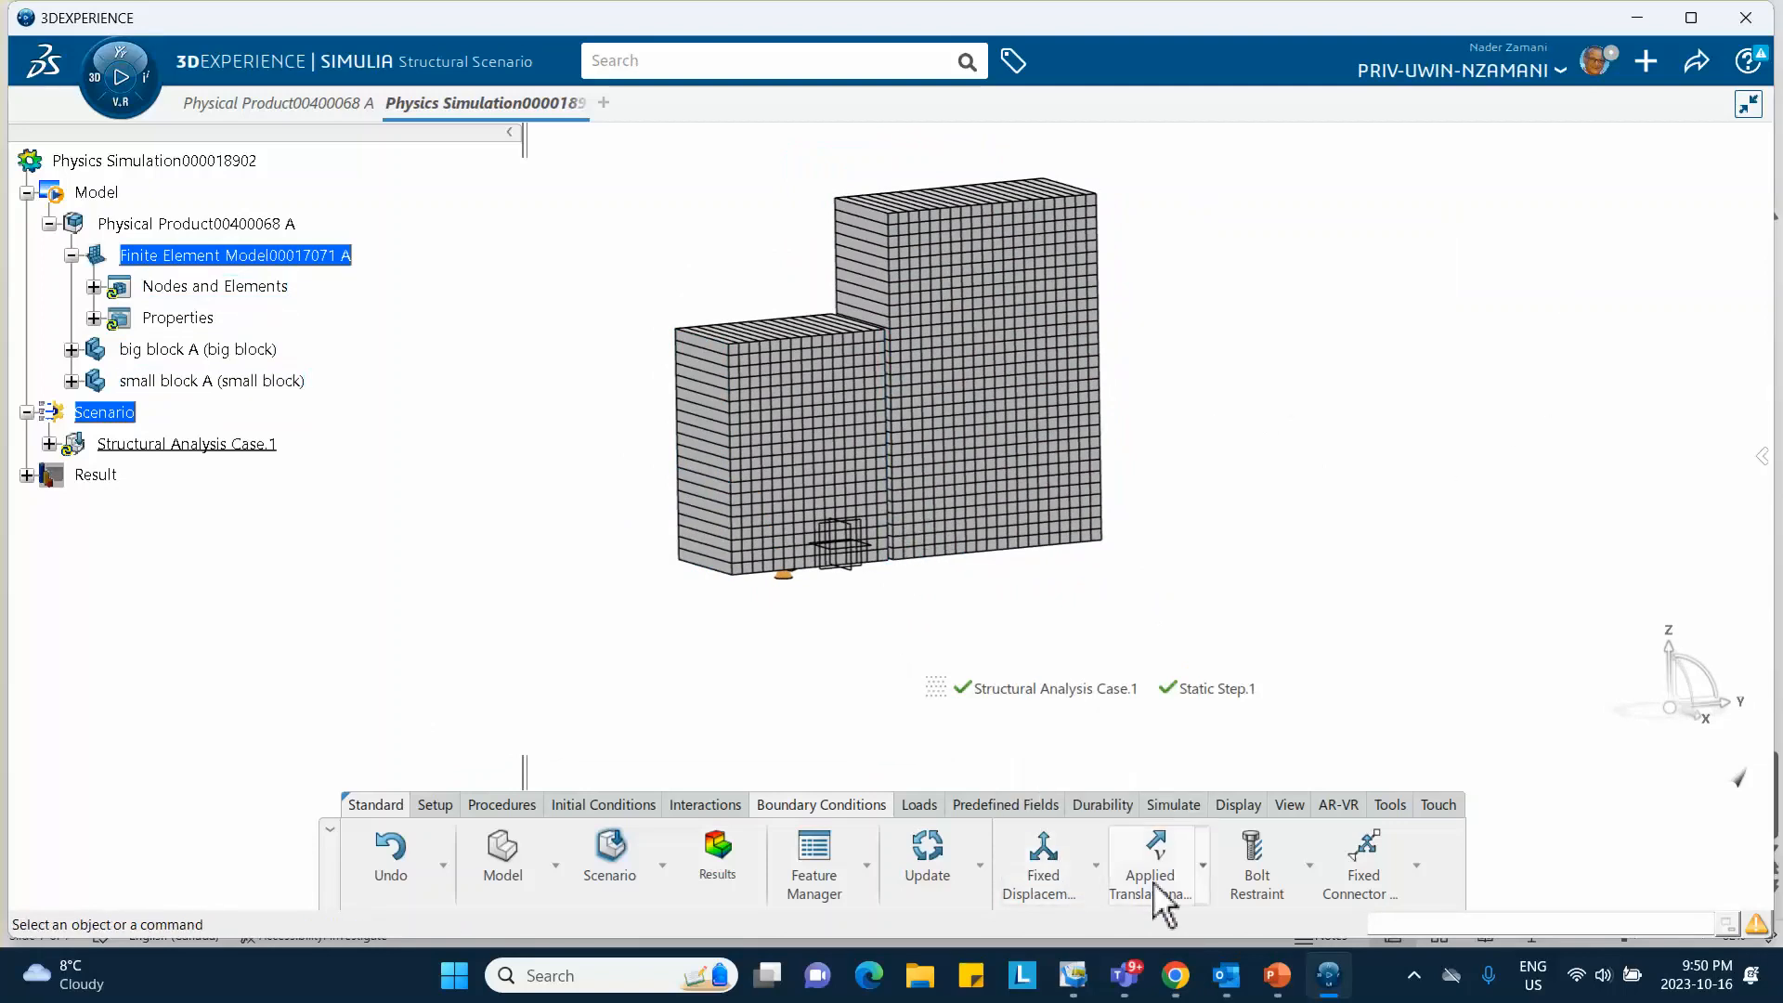
click(1095, 866)
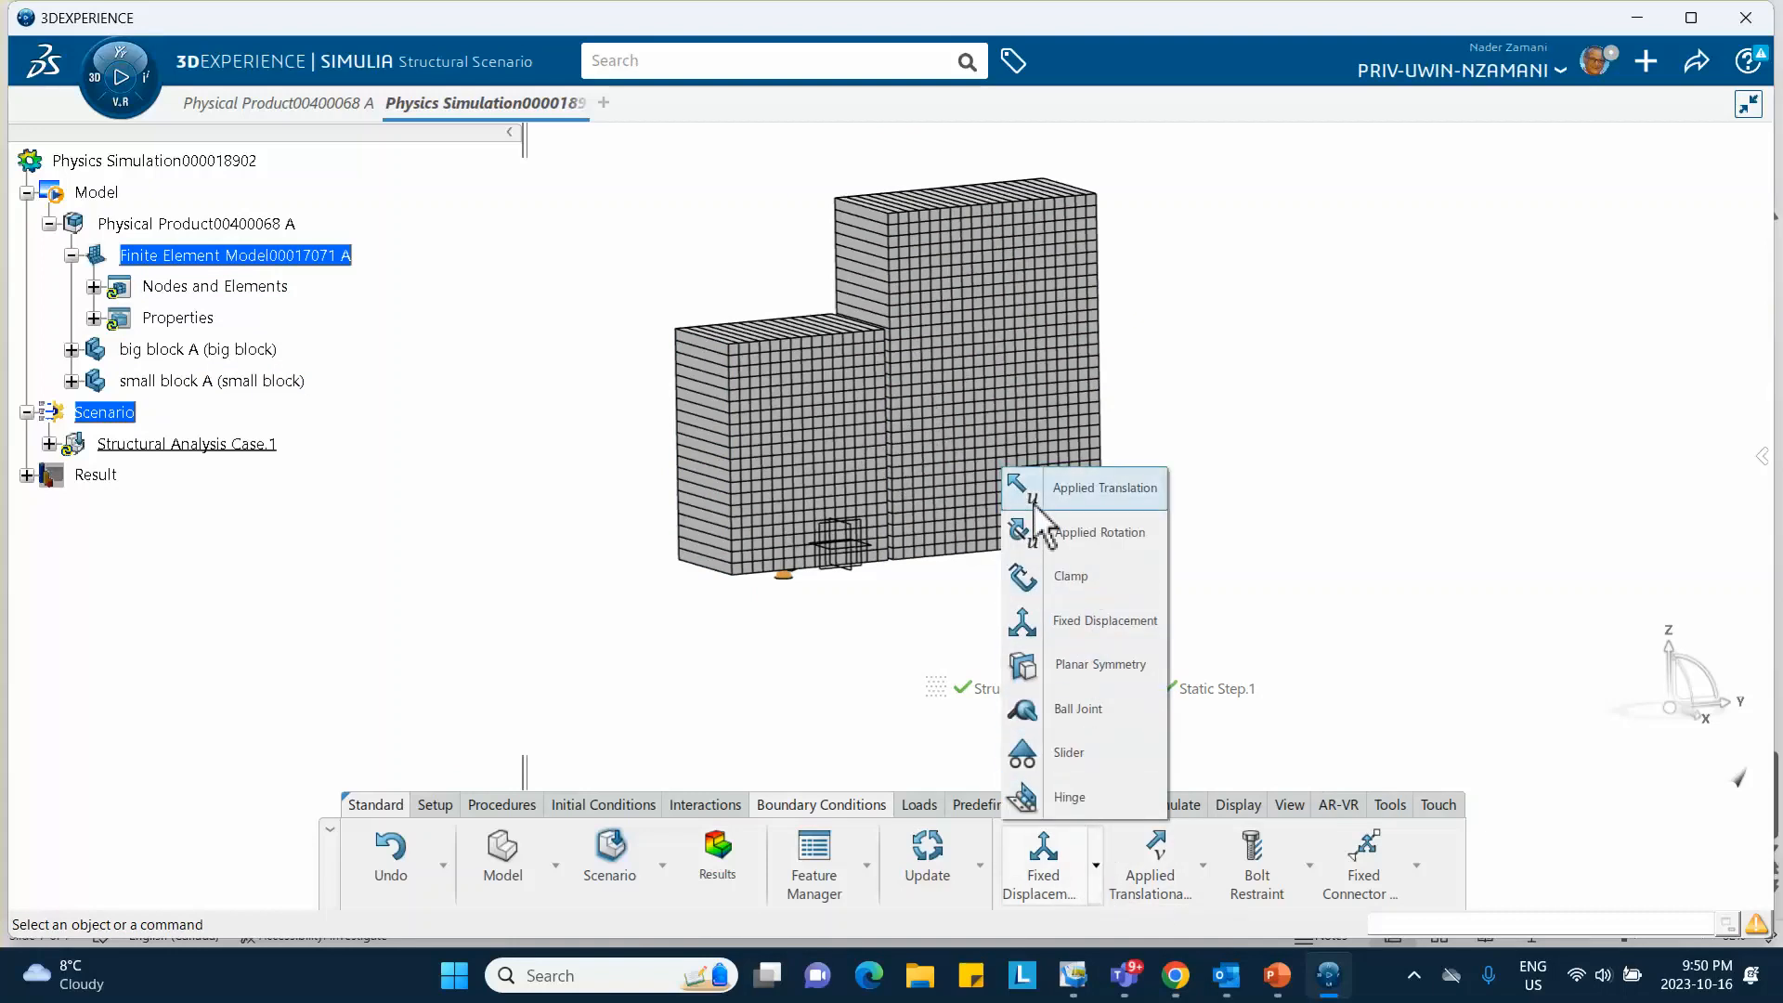
click(1092, 498)
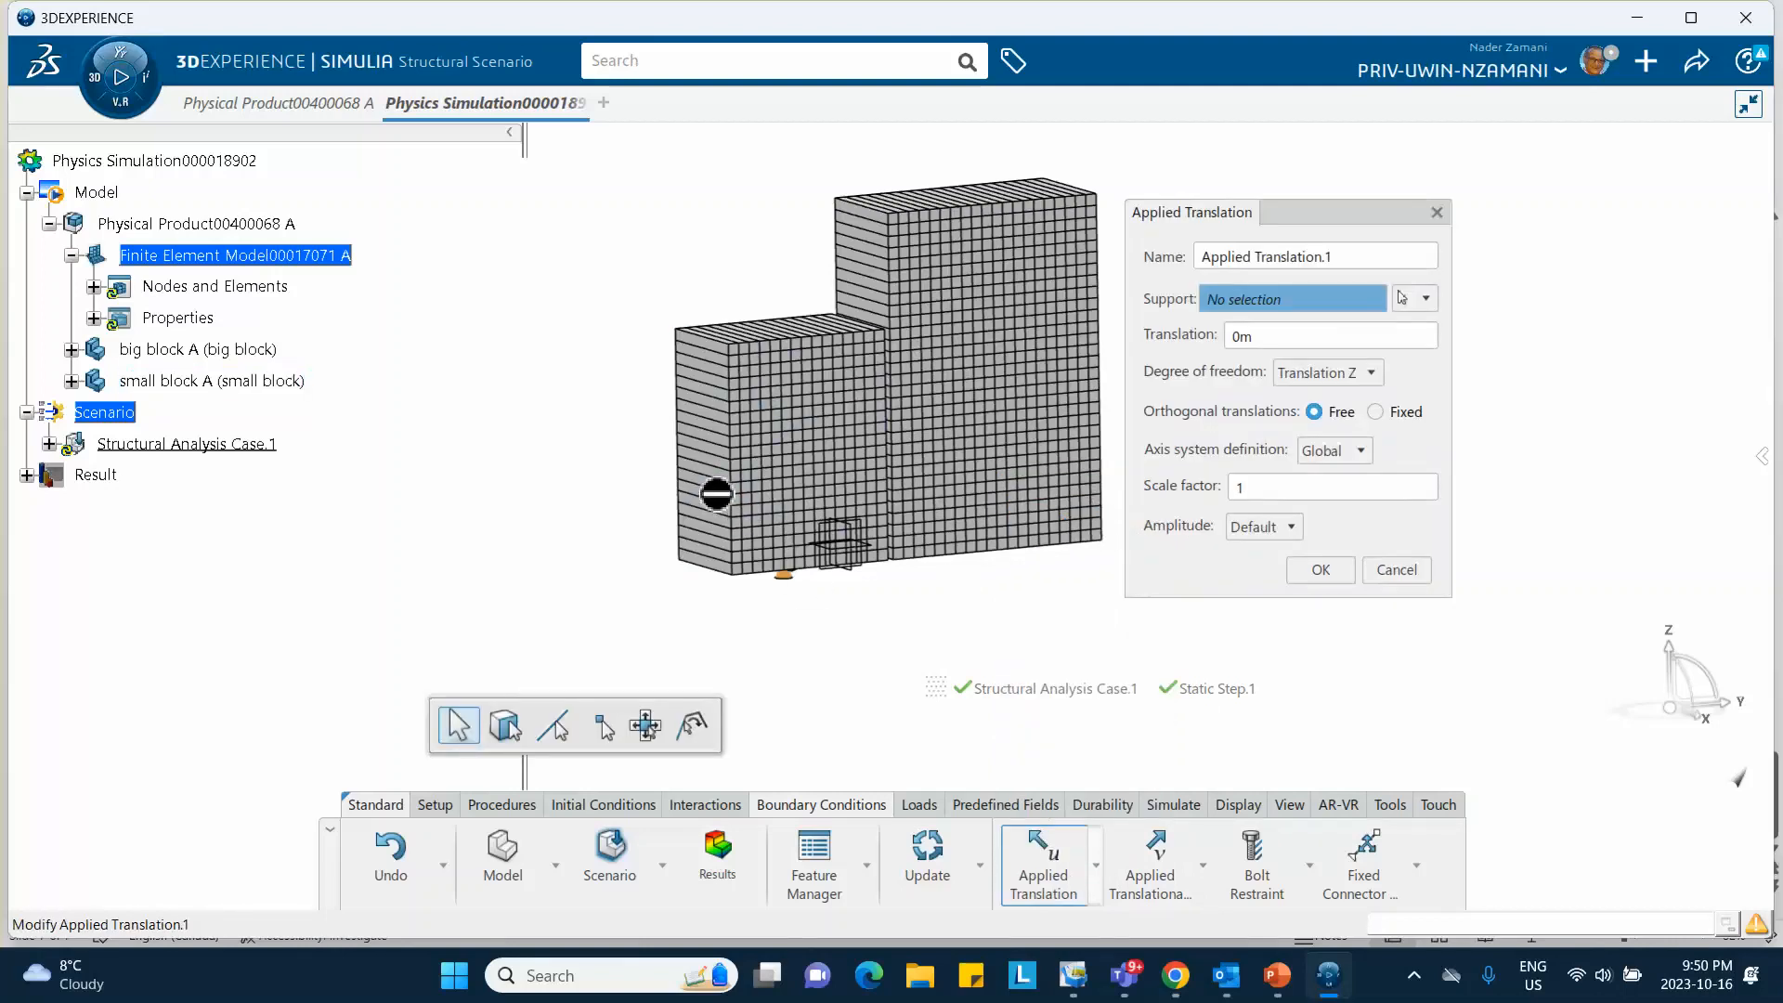
click(738, 497)
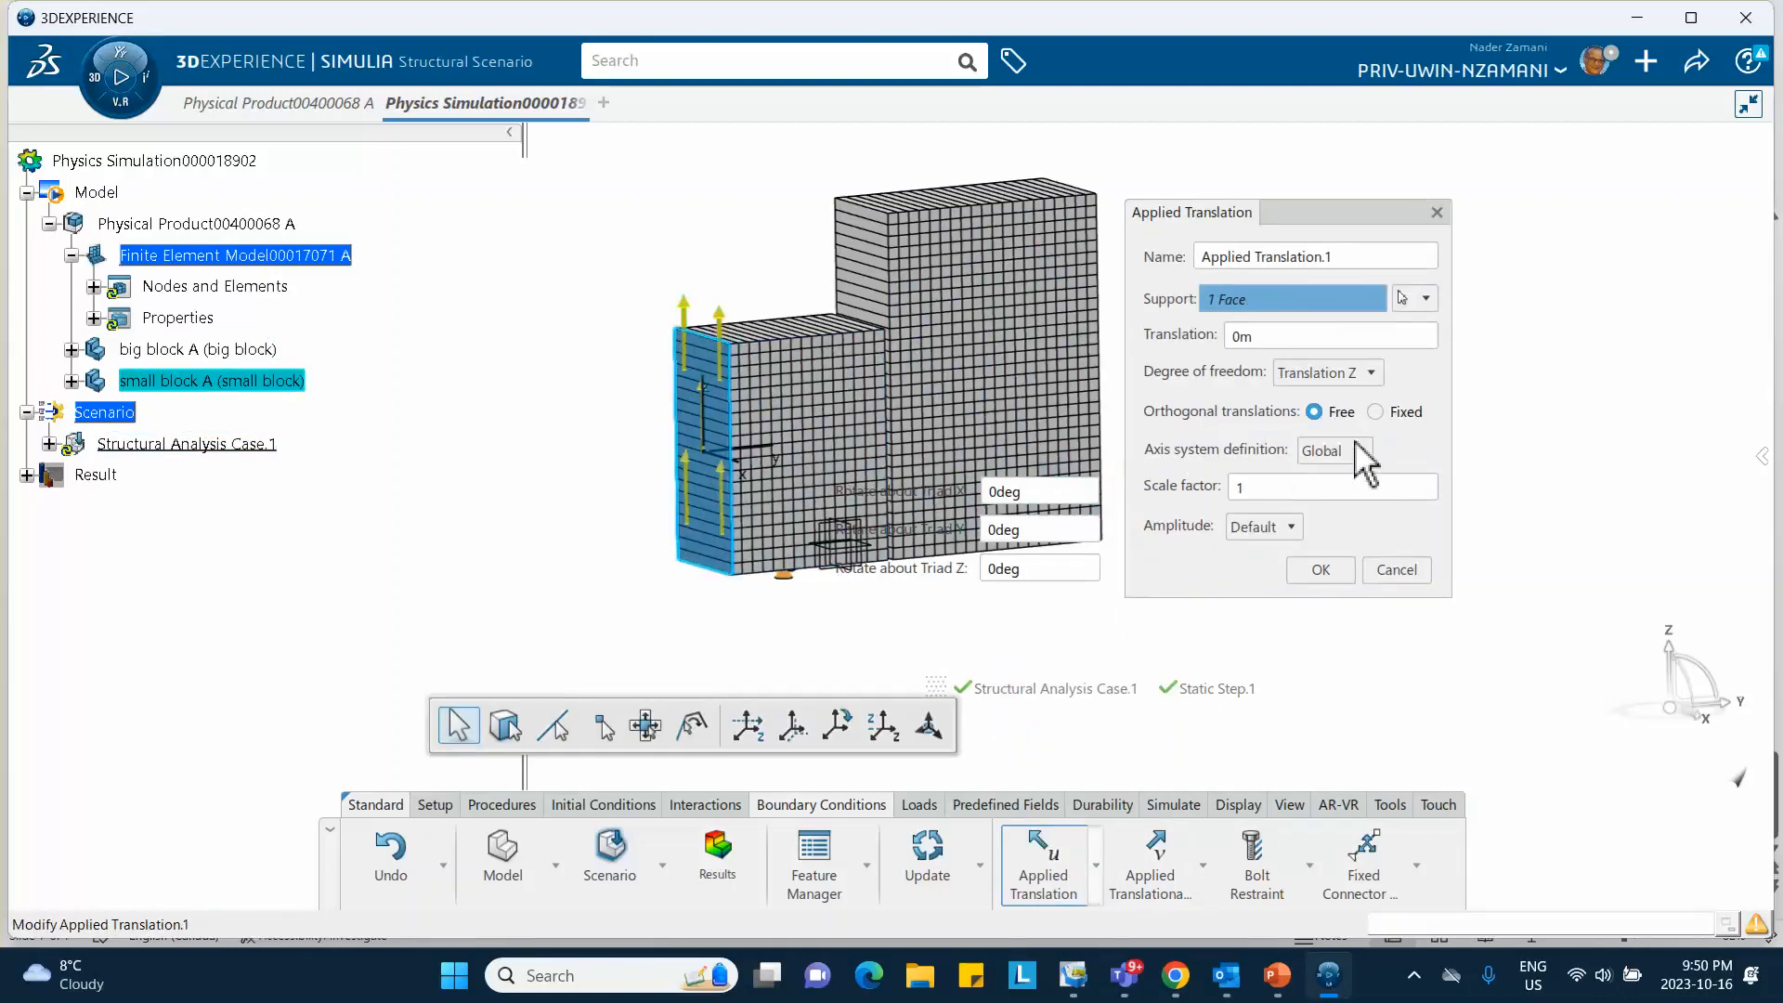
click(1362, 373)
click(1347, 424)
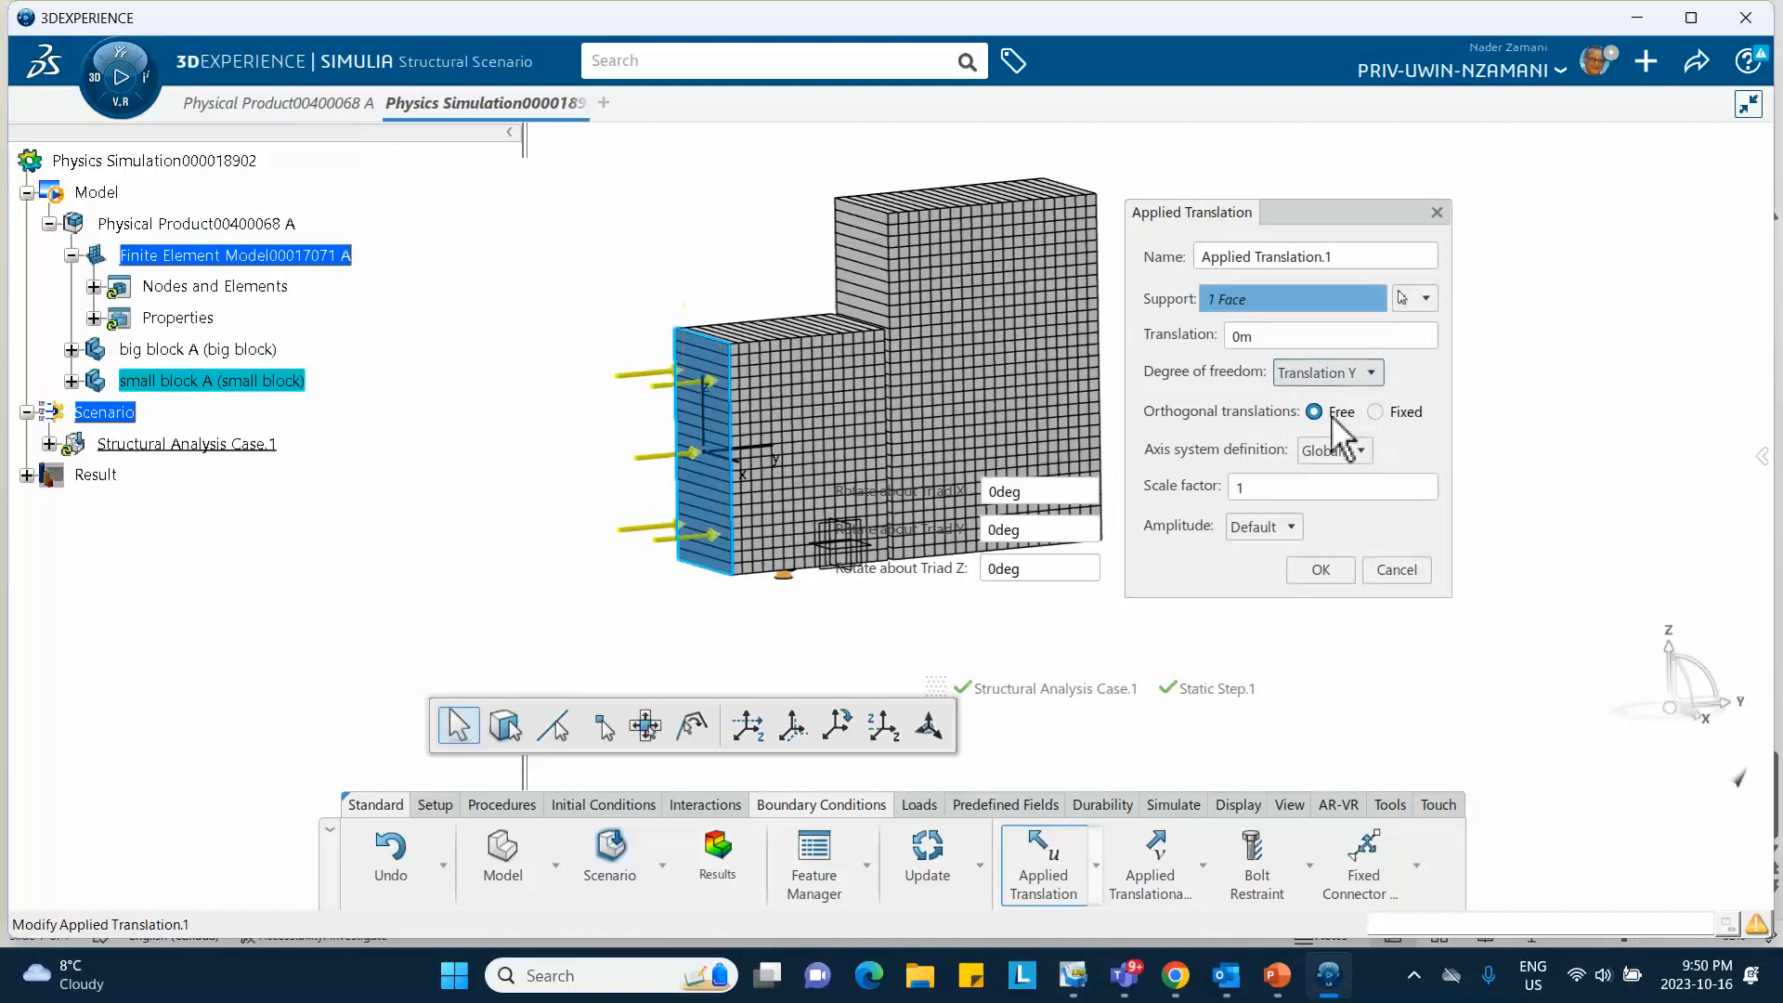
click(1278, 346)
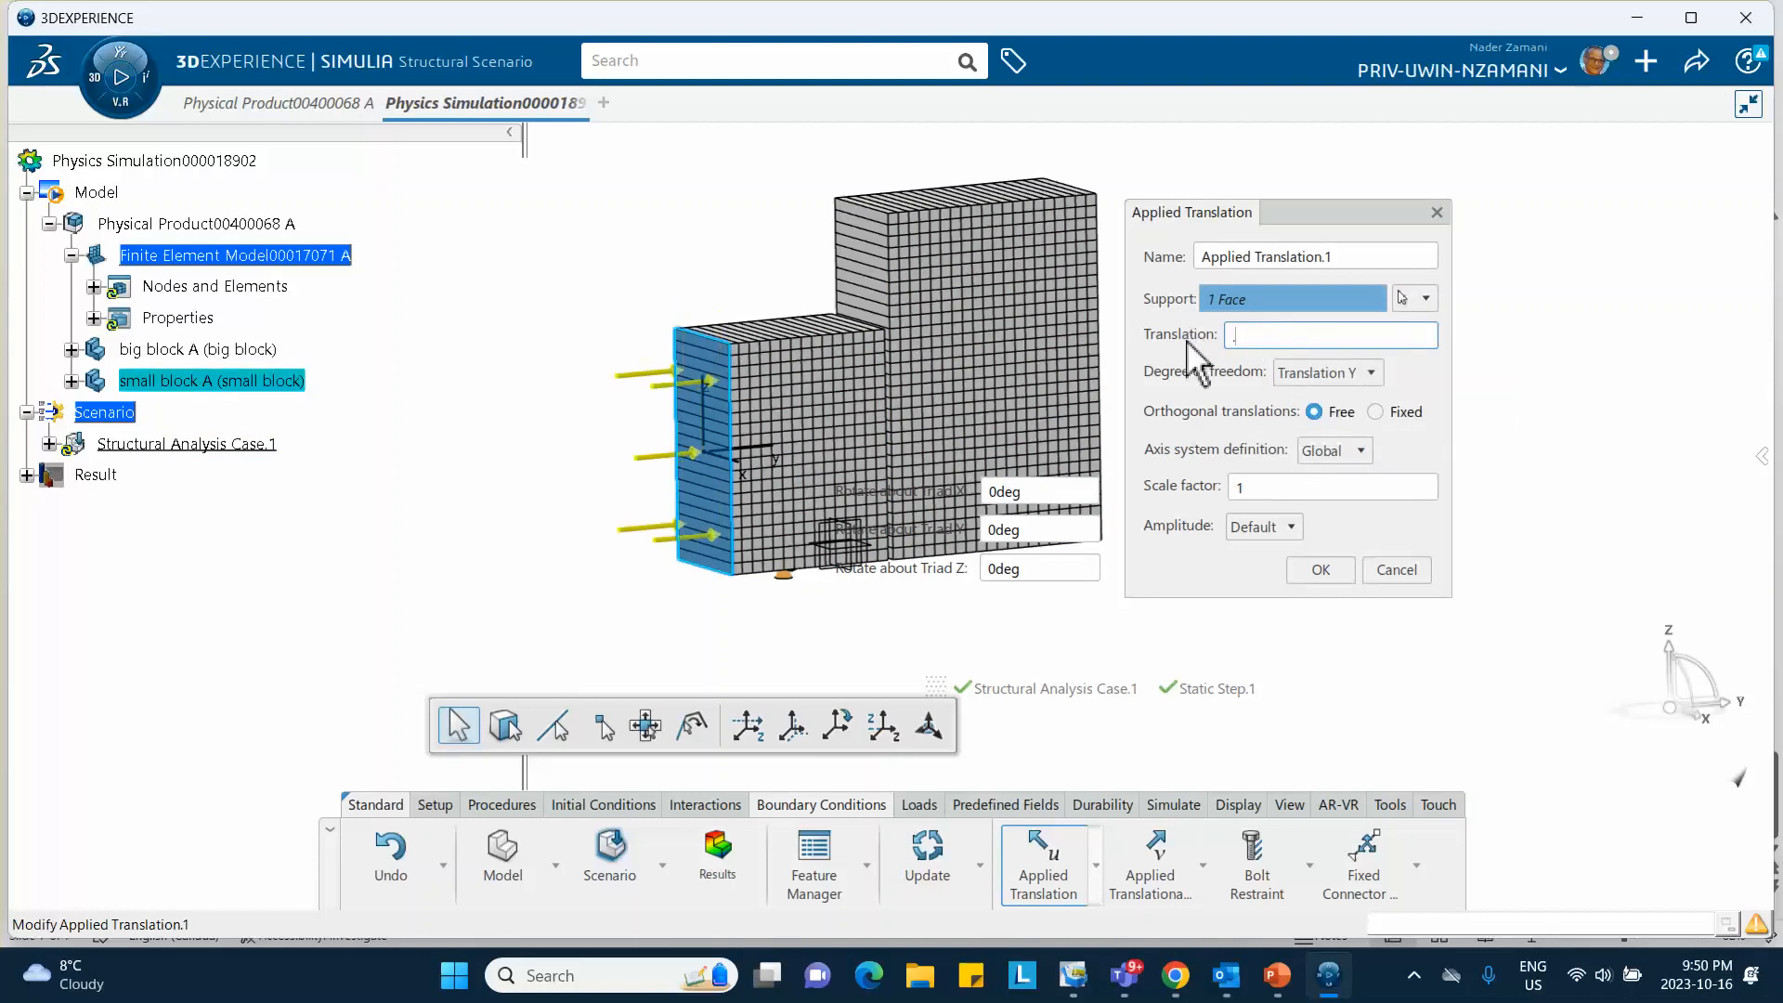
click(1340, 568)
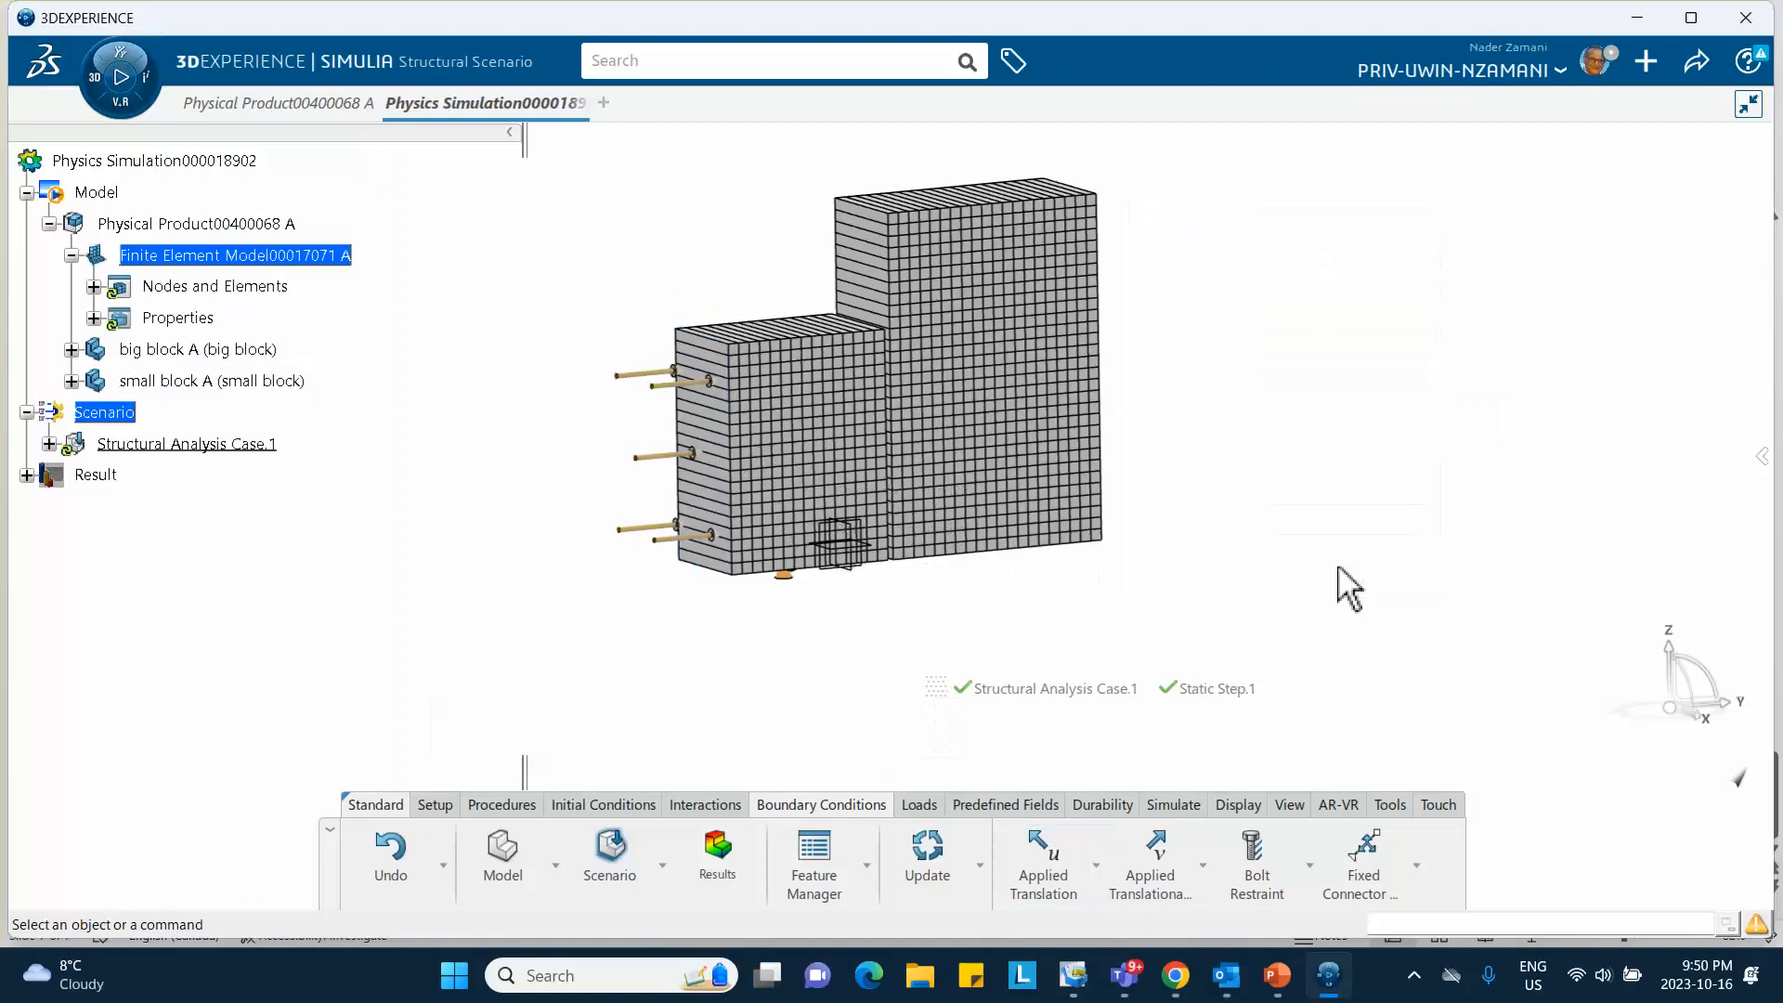
Start a contact property with Coulomb friction and Penalty enforcement, setting the friction coefficient to 0.1 according to the problem slide in PowerPoint.
middle_drag(1270, 567, 1123, 601)
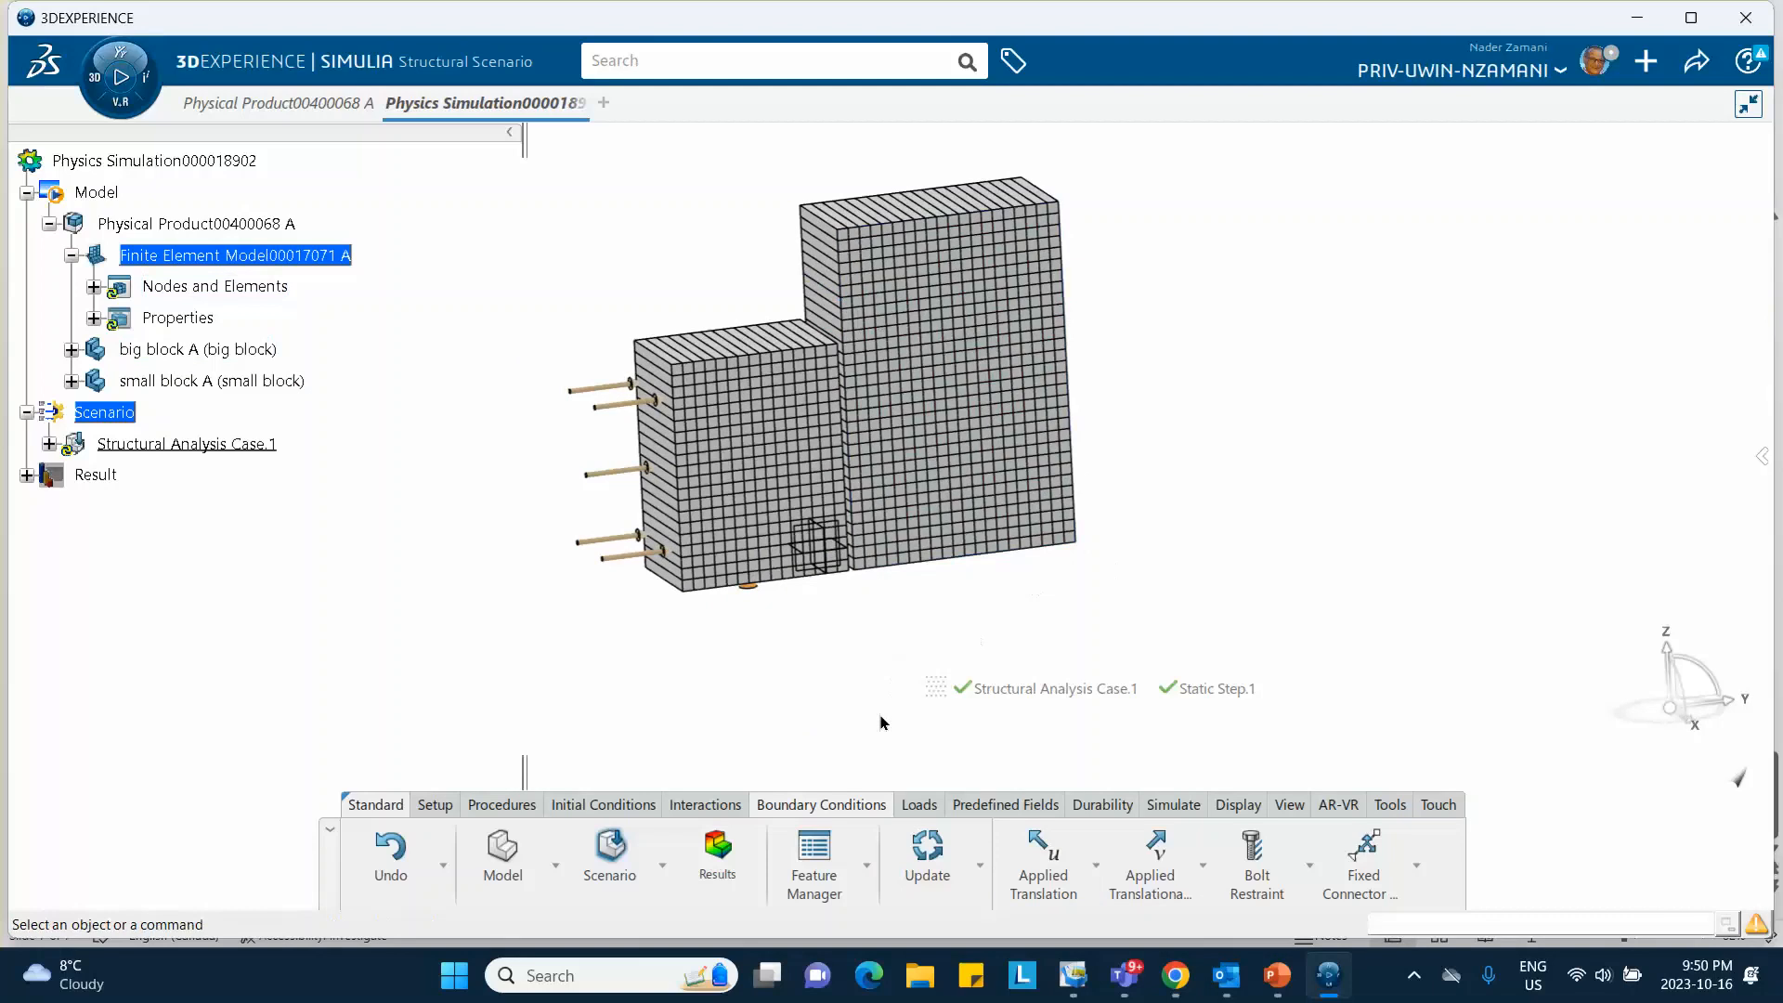
click(697, 812)
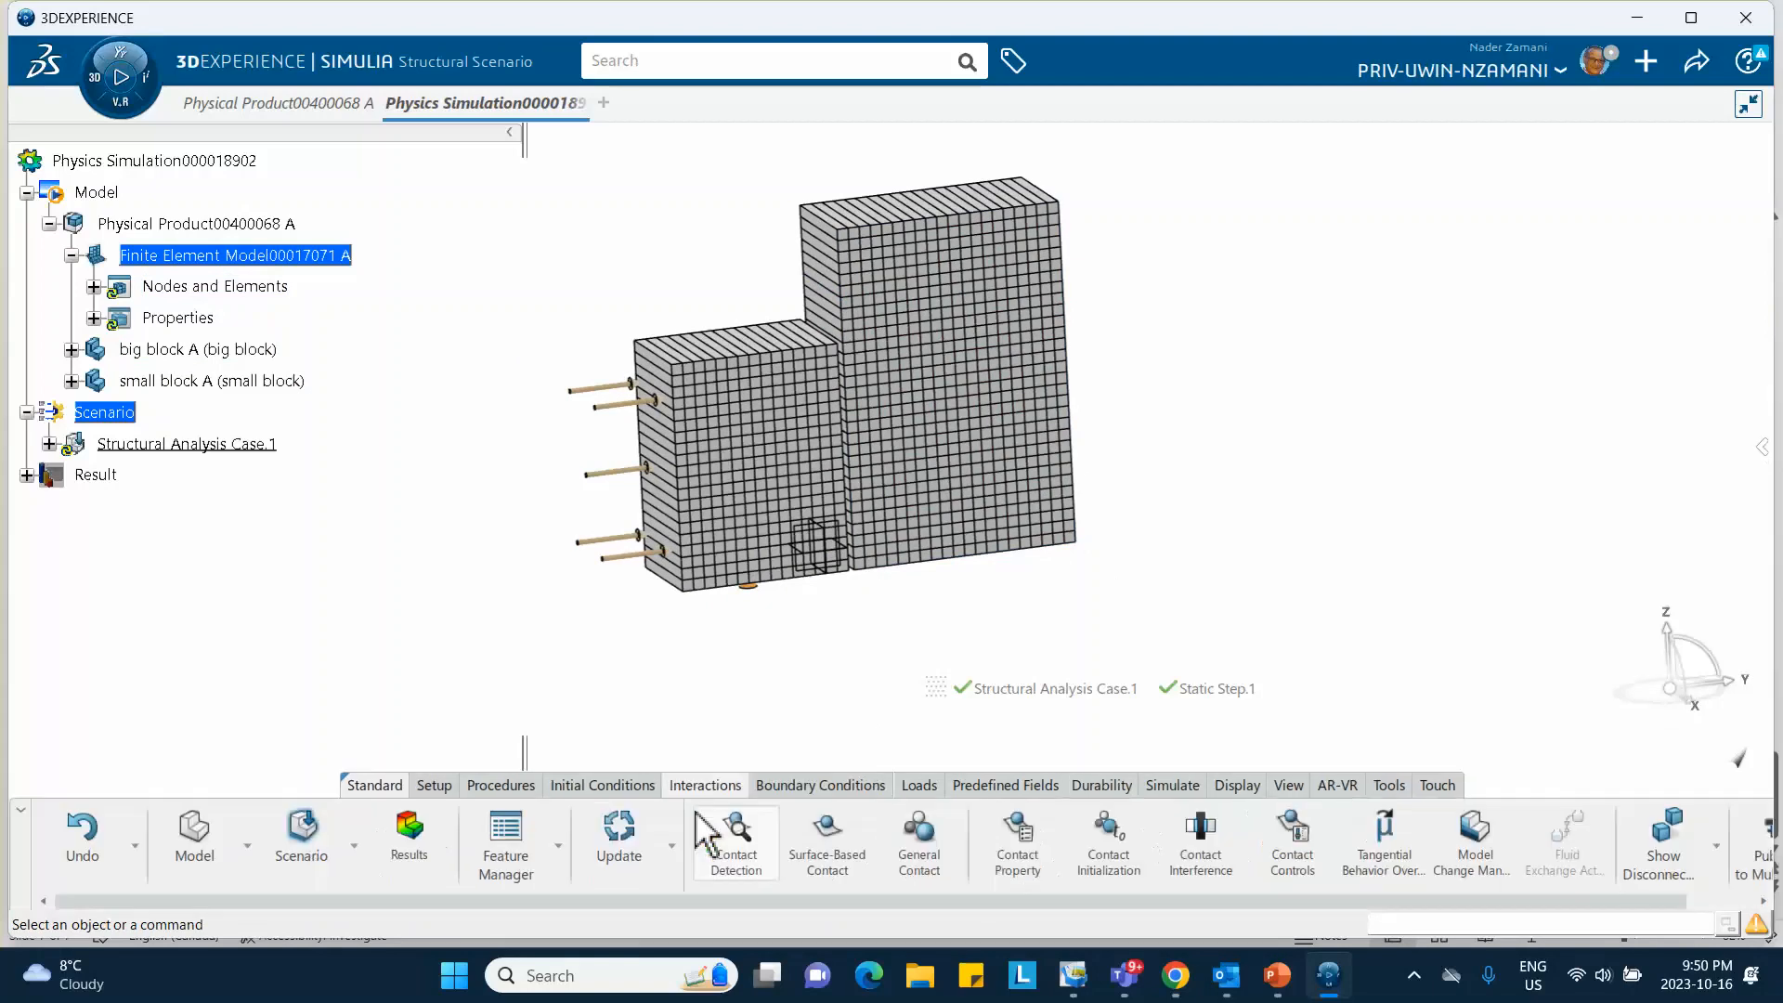
click(1025, 866)
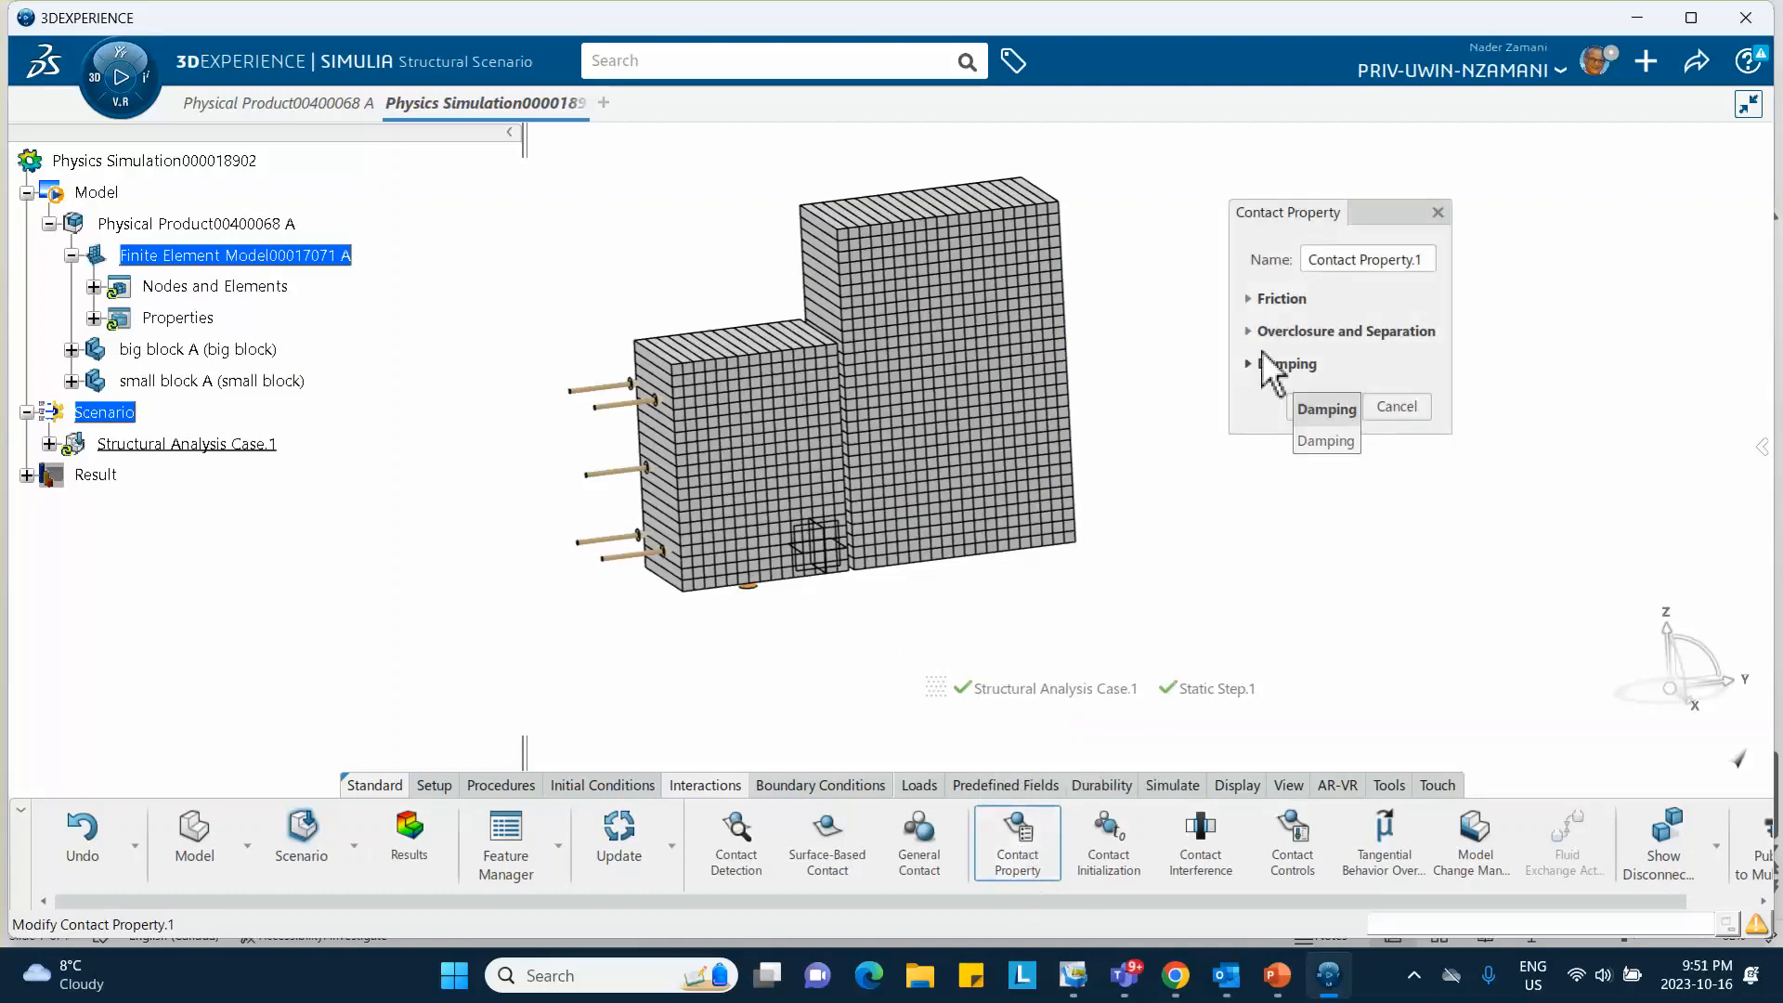
click(1251, 300)
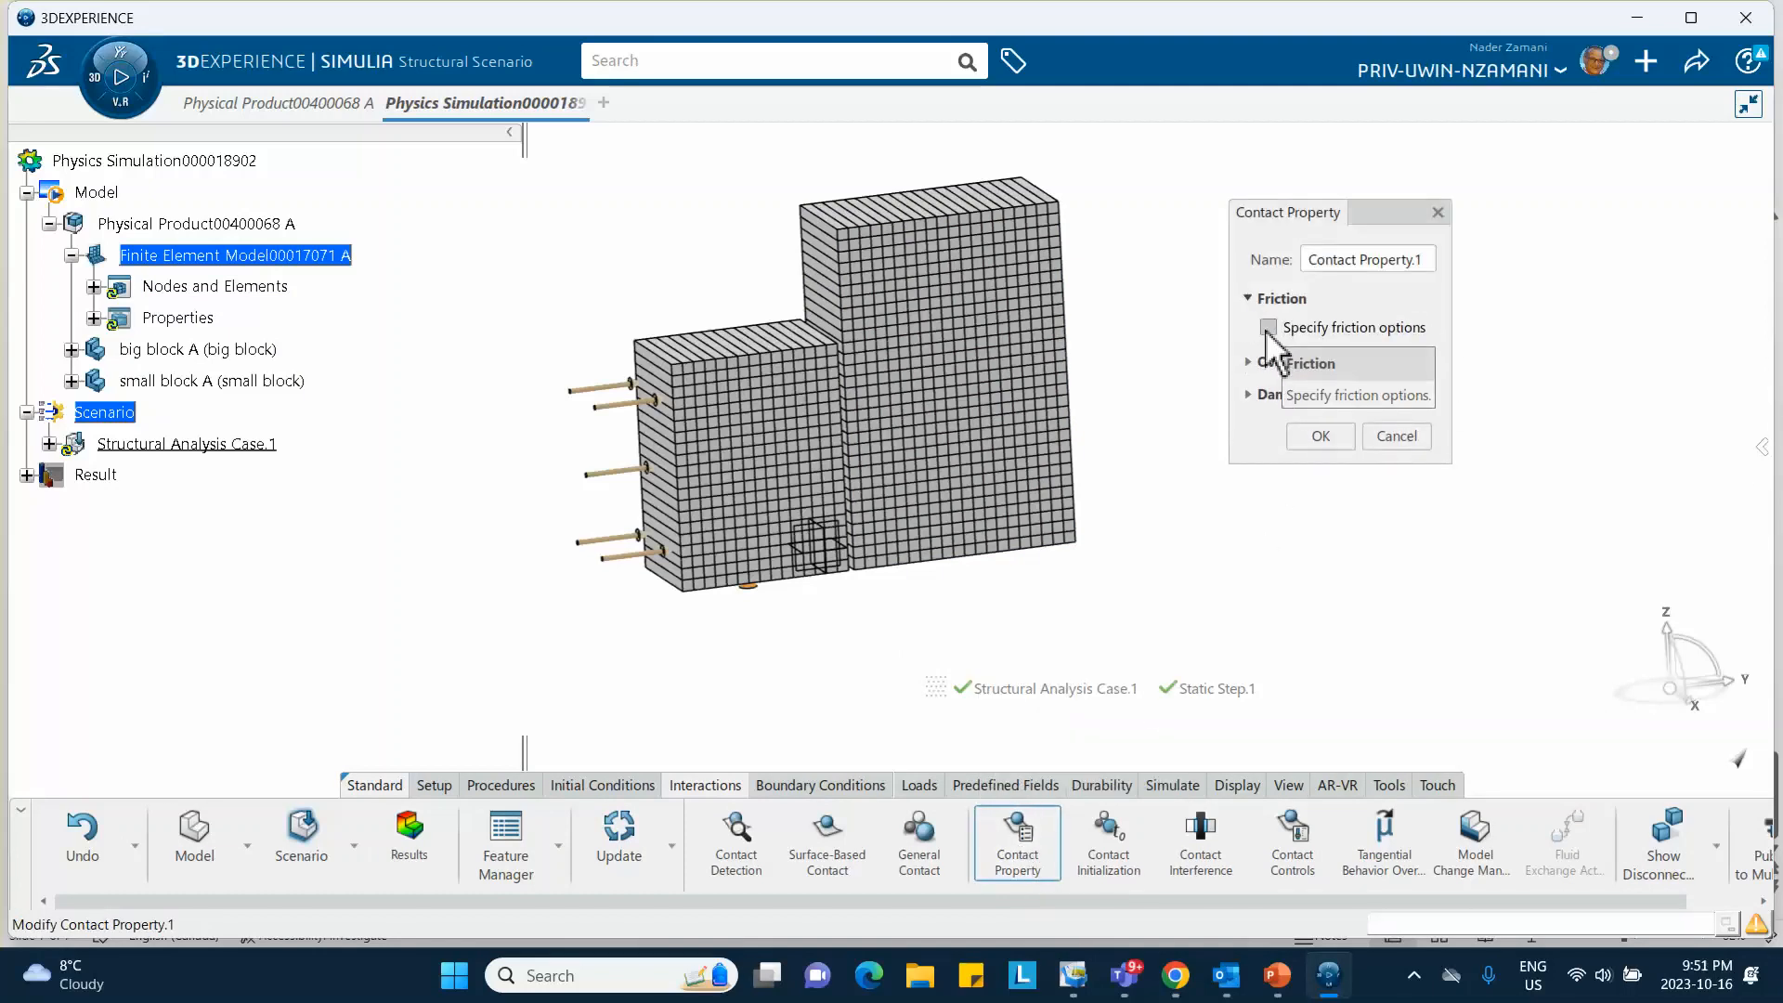
click(1269, 327)
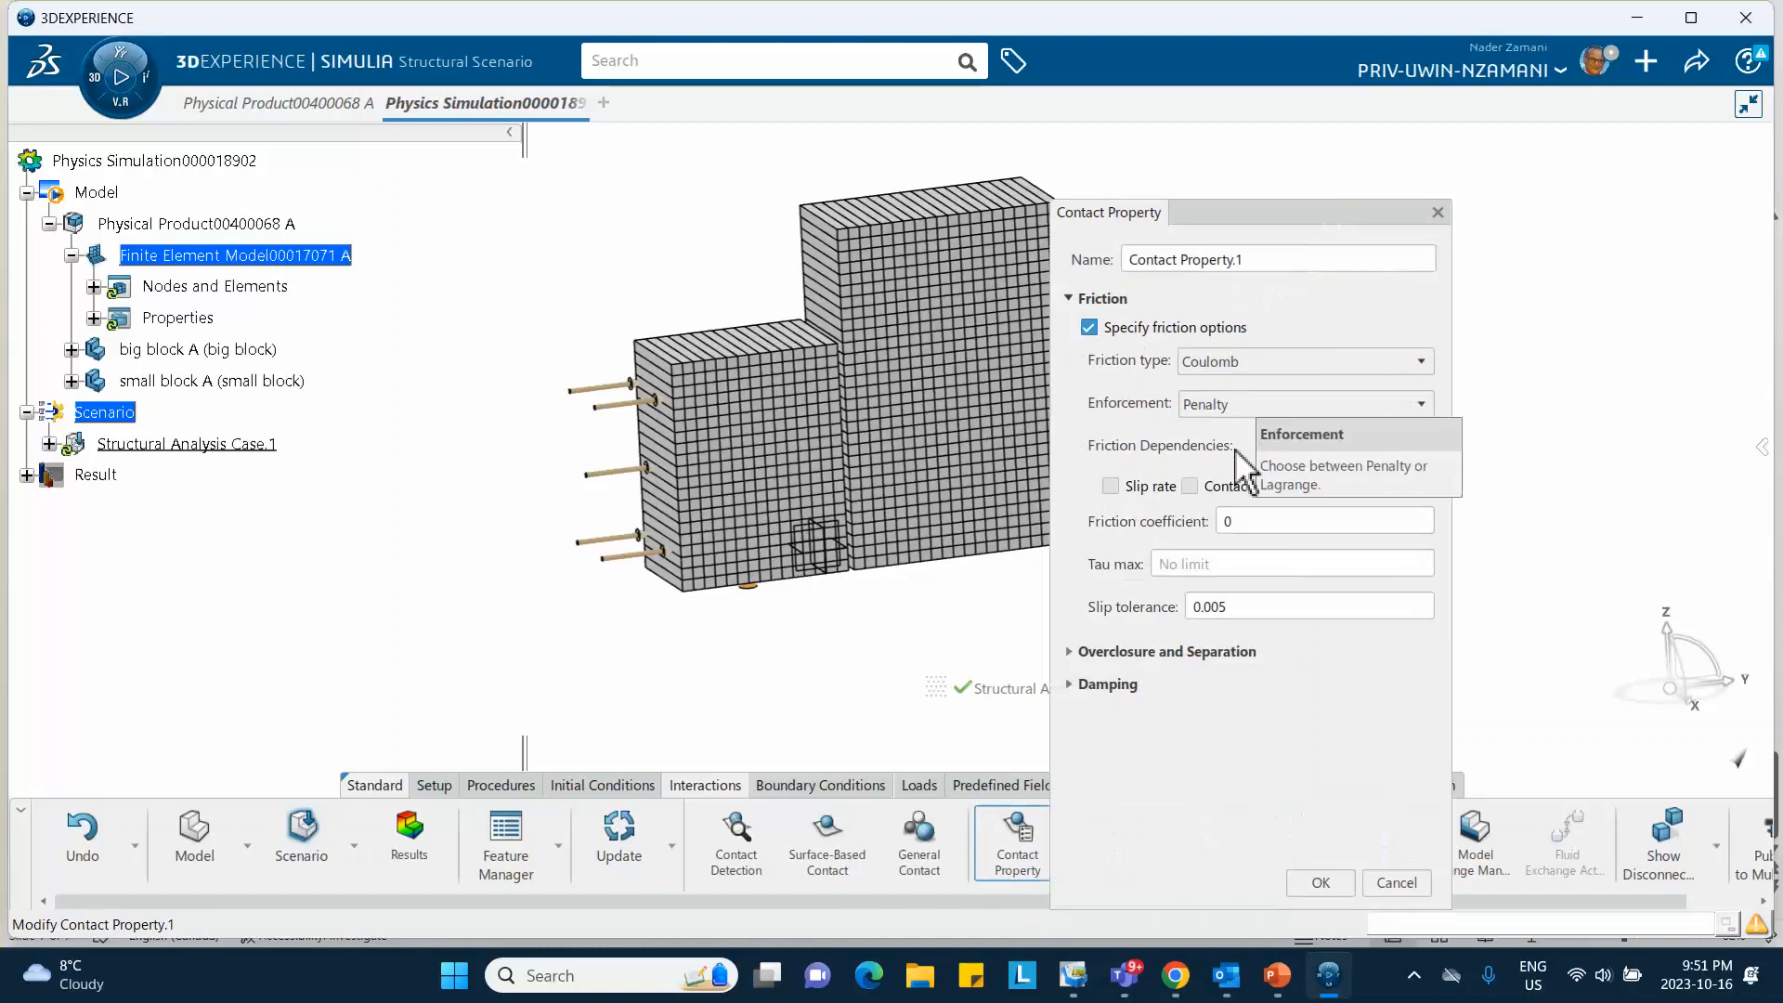
double_click(1252, 531)
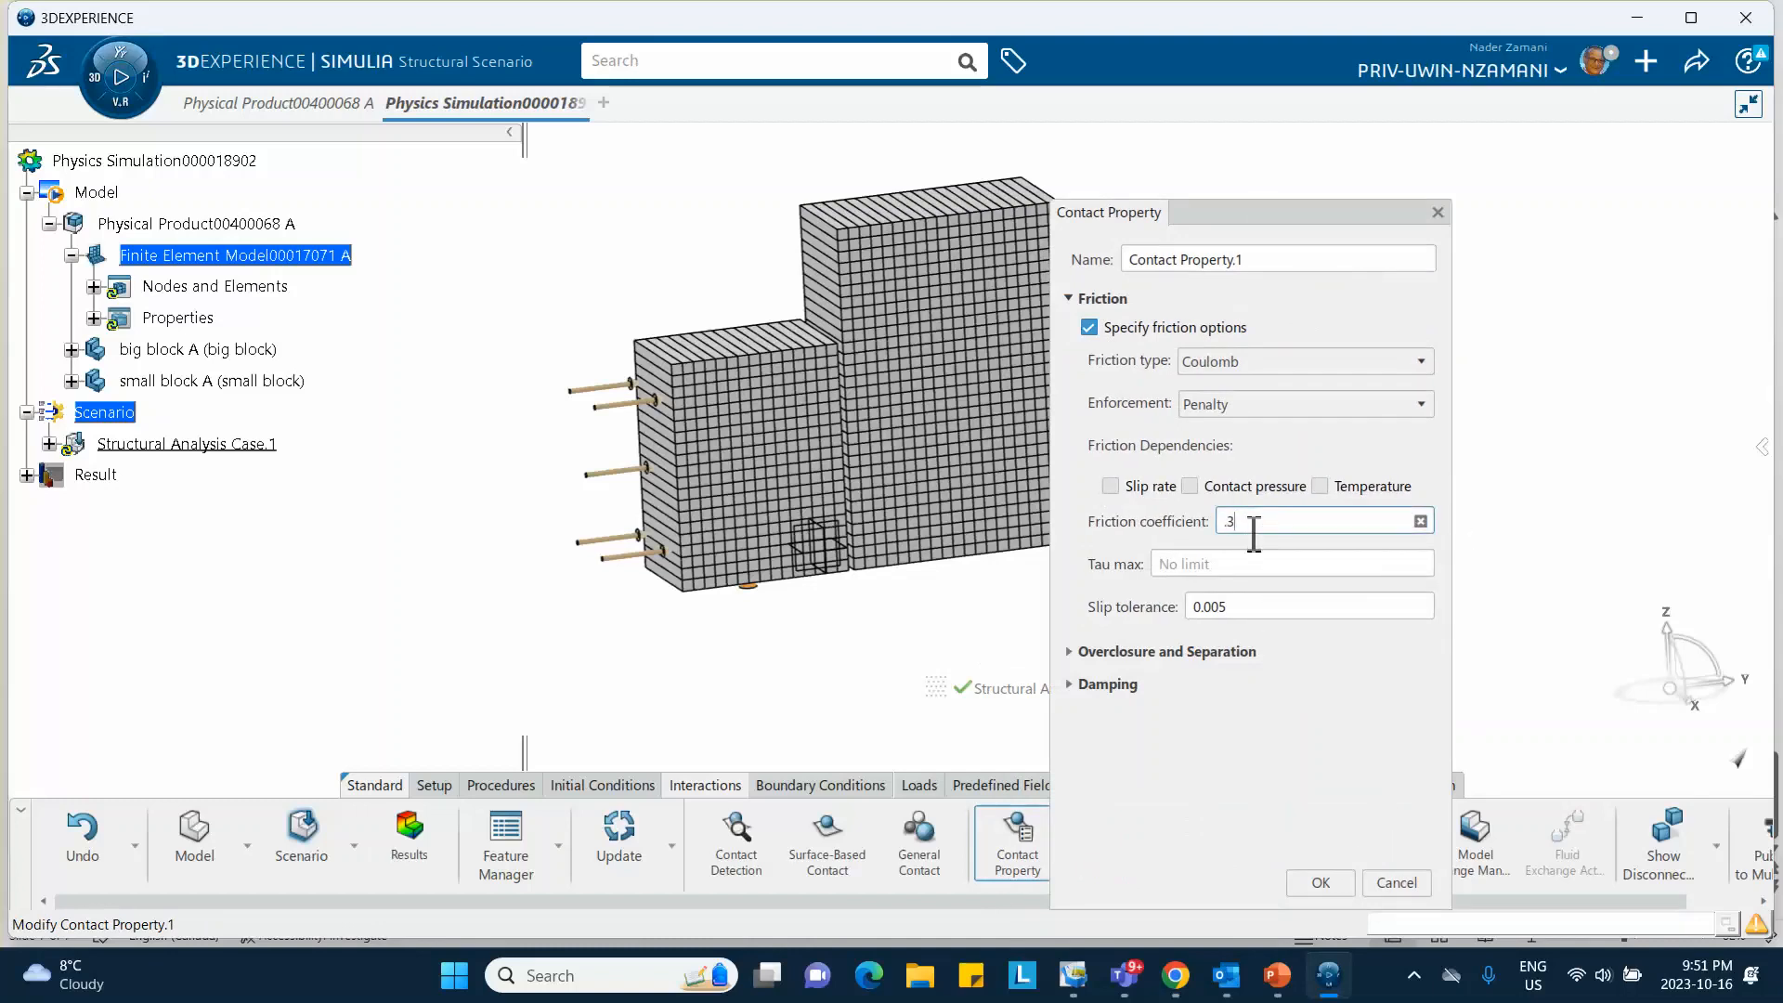
click(1289, 985)
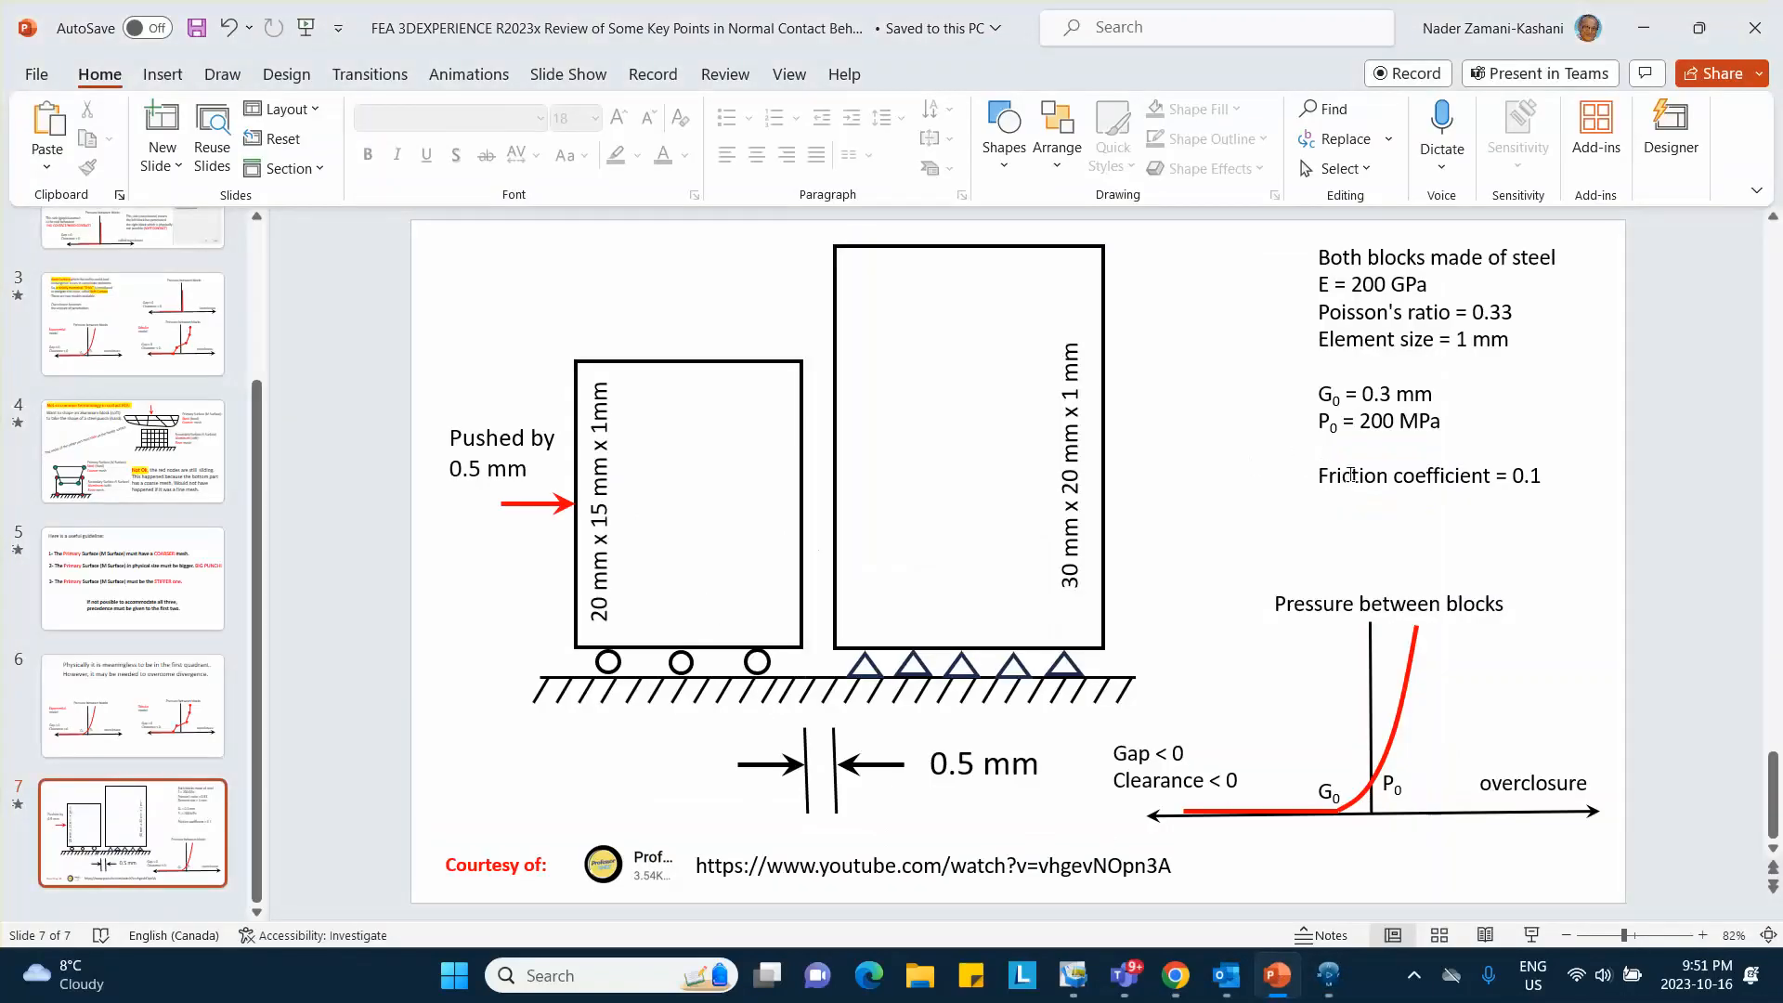
click(1643, 28)
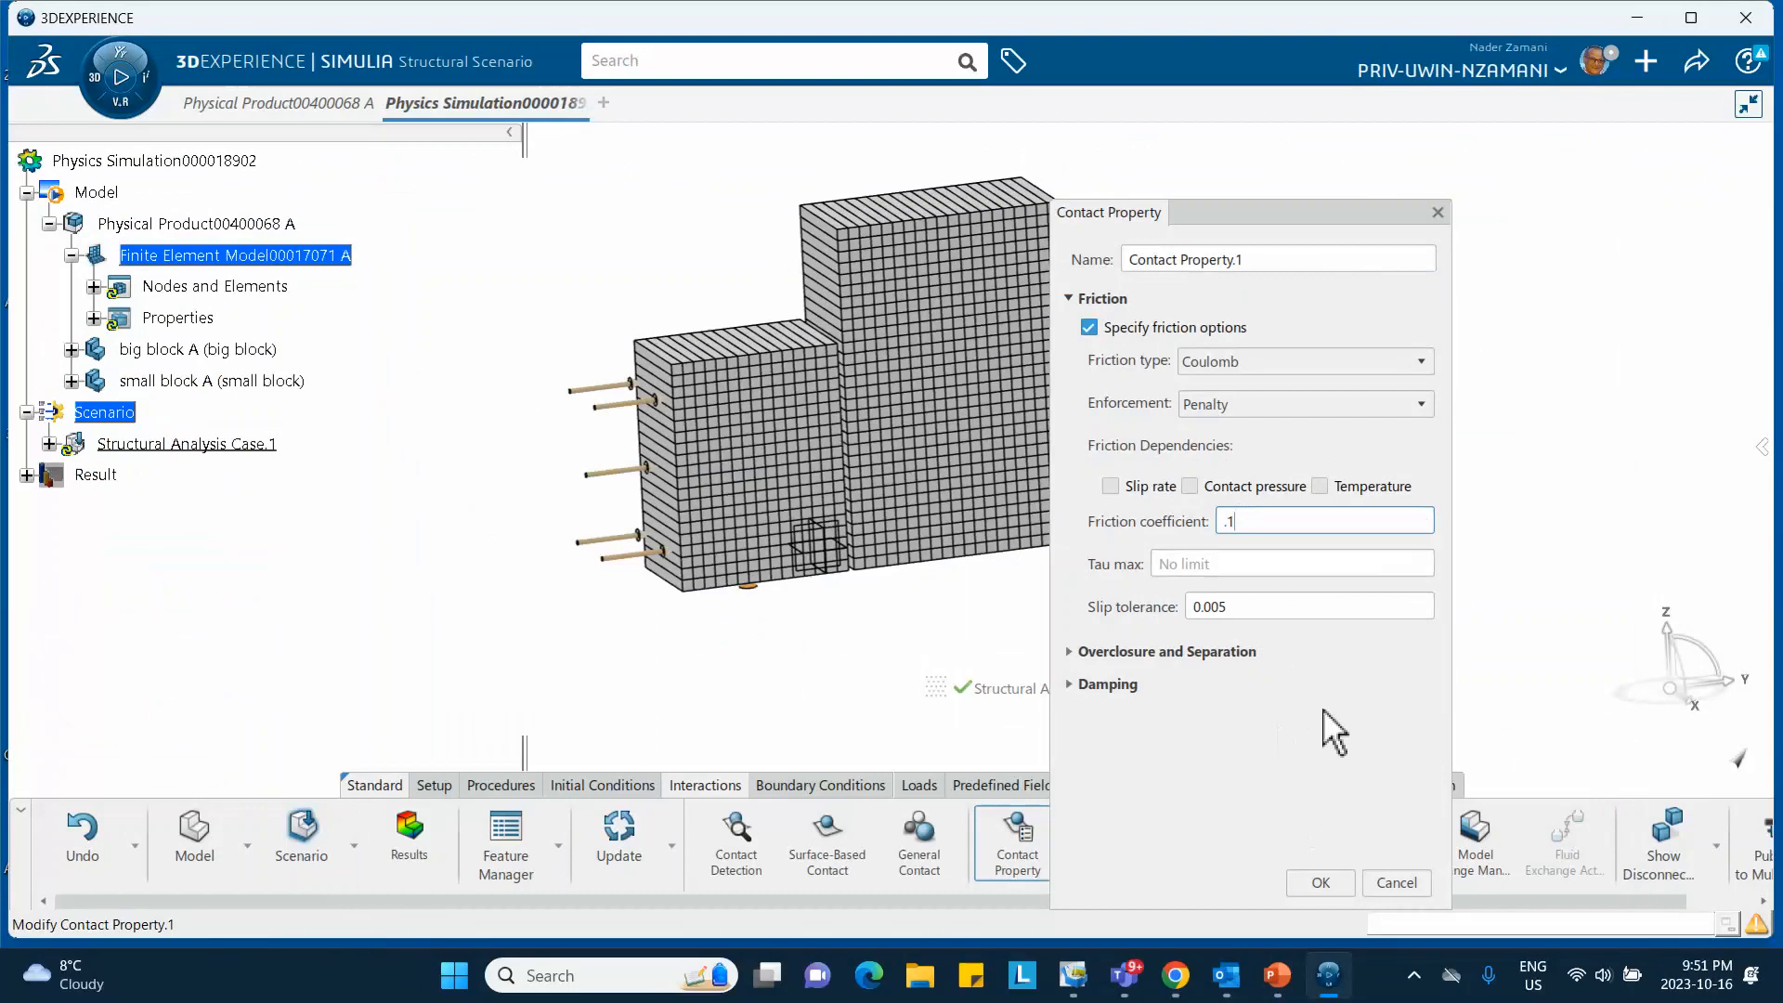
click(1330, 739)
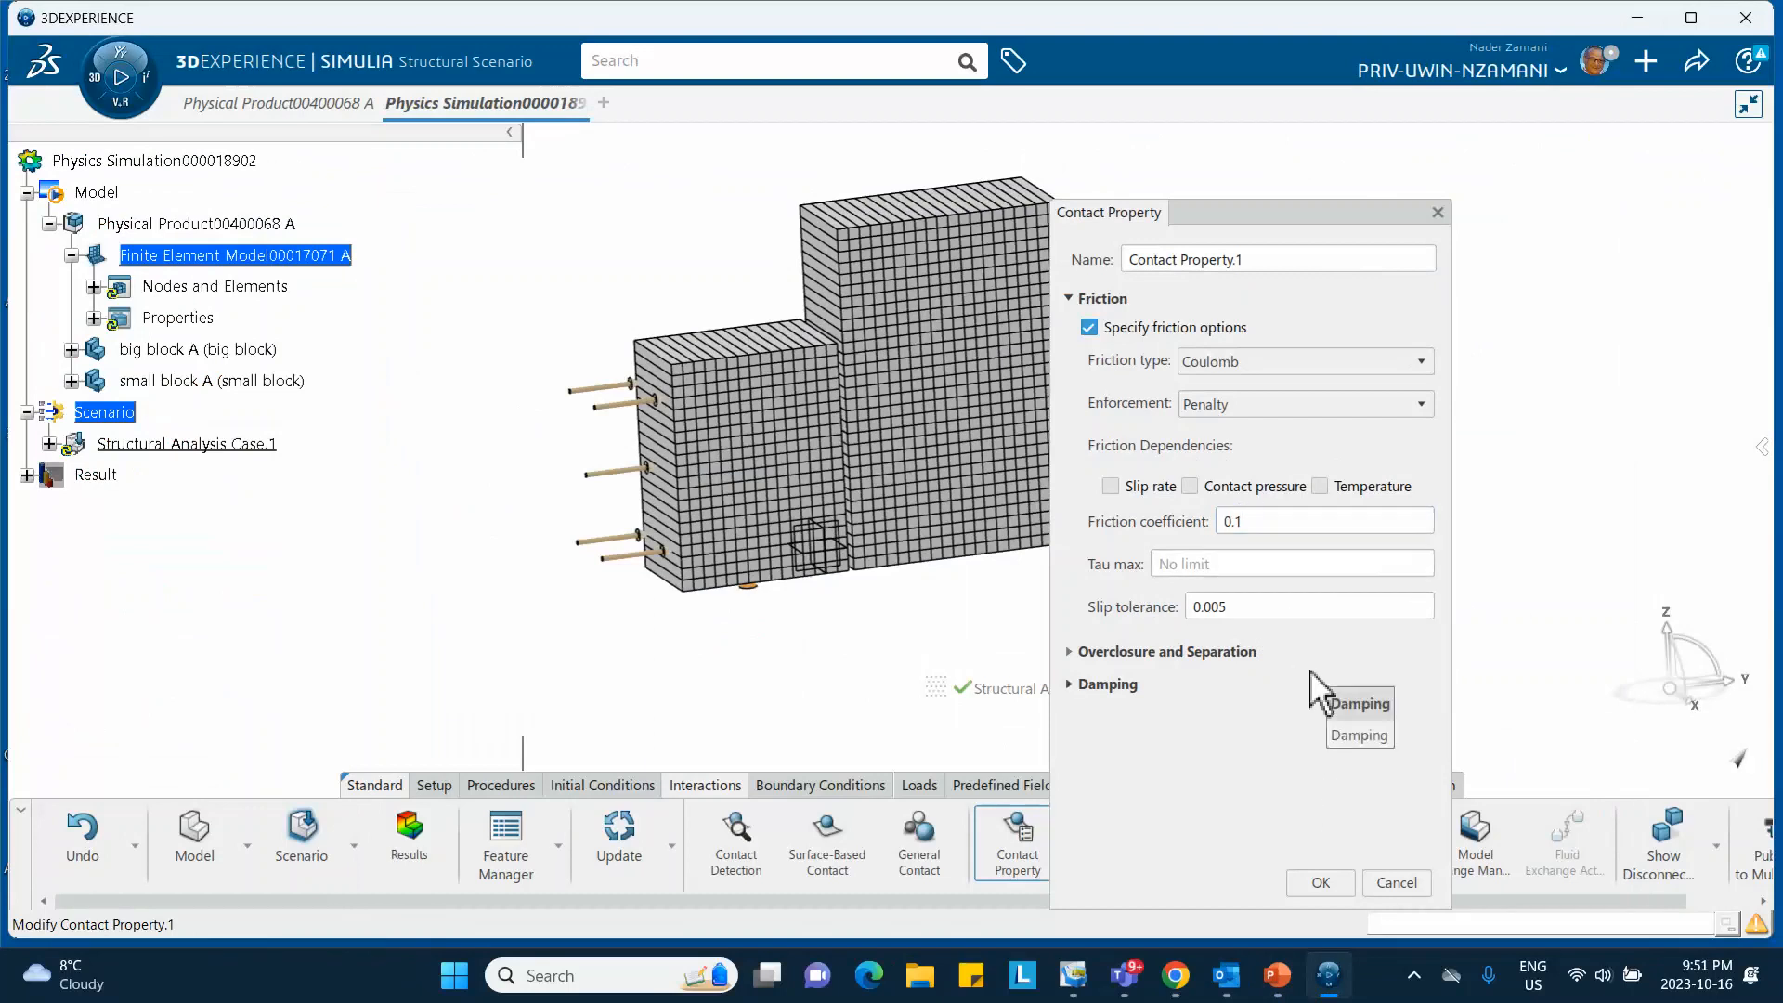
Complete the contact property with Hard contact and separation allowed, consulting the hard and soft contact slide in PowerPoint.
click(1069, 298)
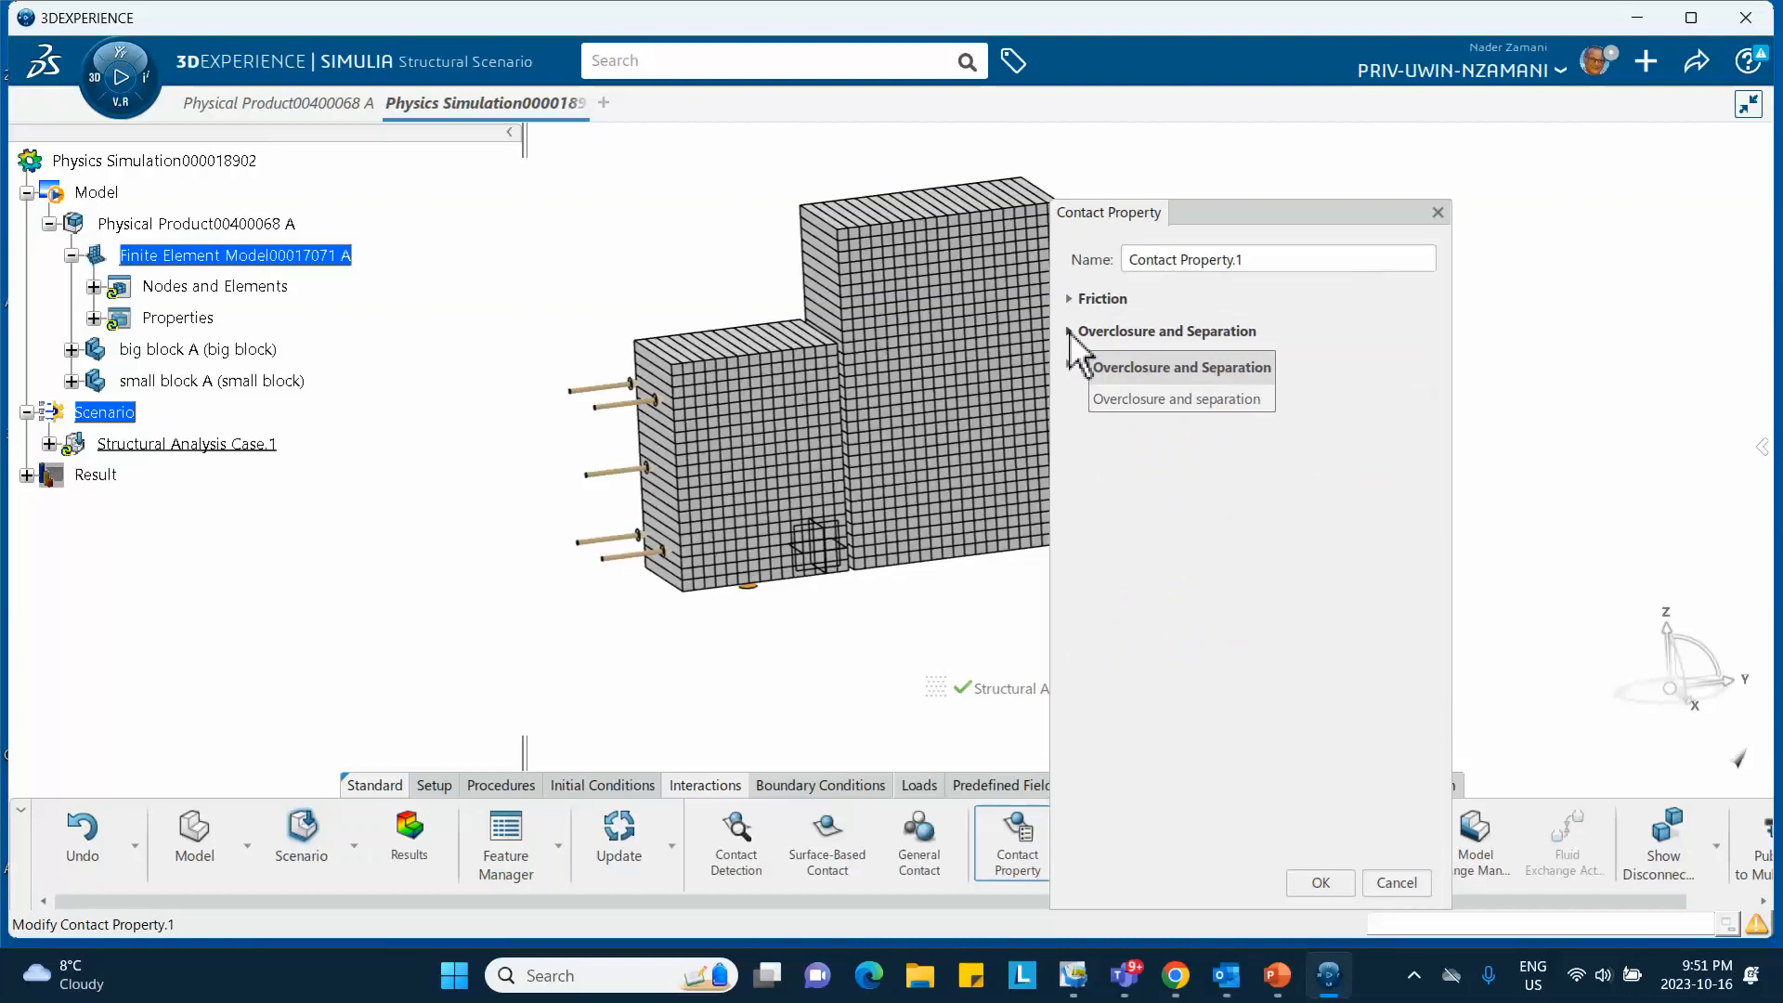
click(1068, 330)
click(1089, 359)
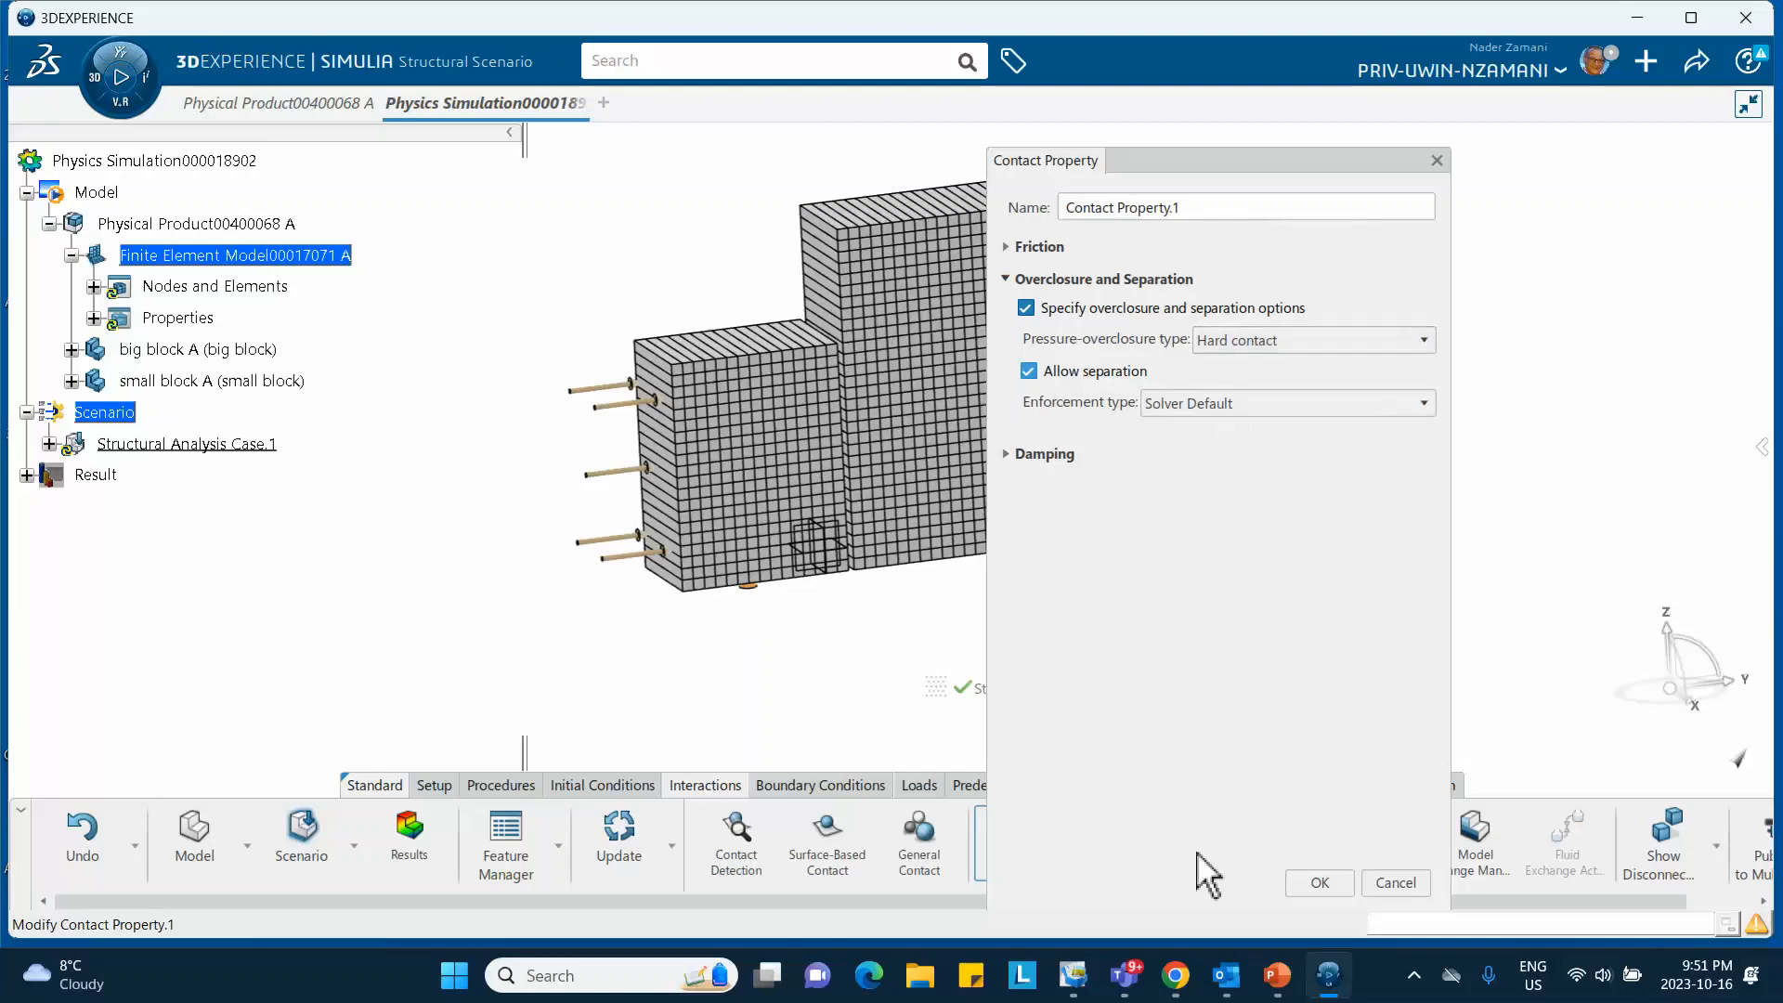
click(1277, 975)
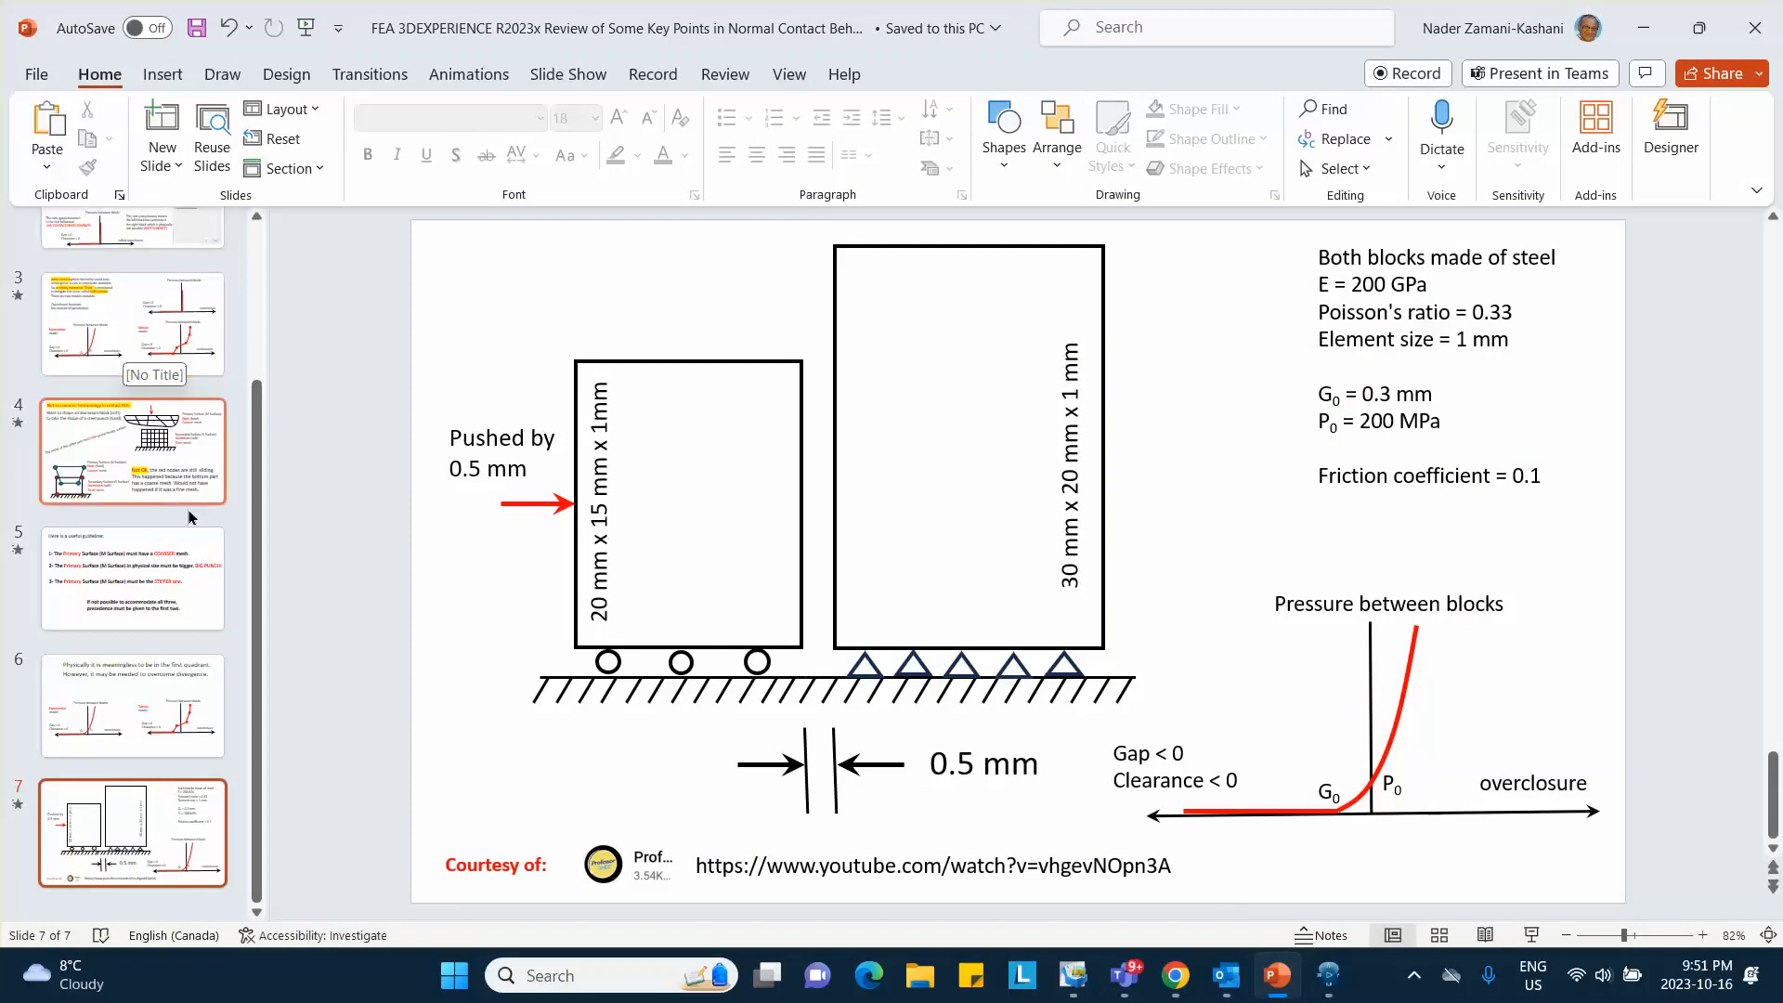
click(156, 329)
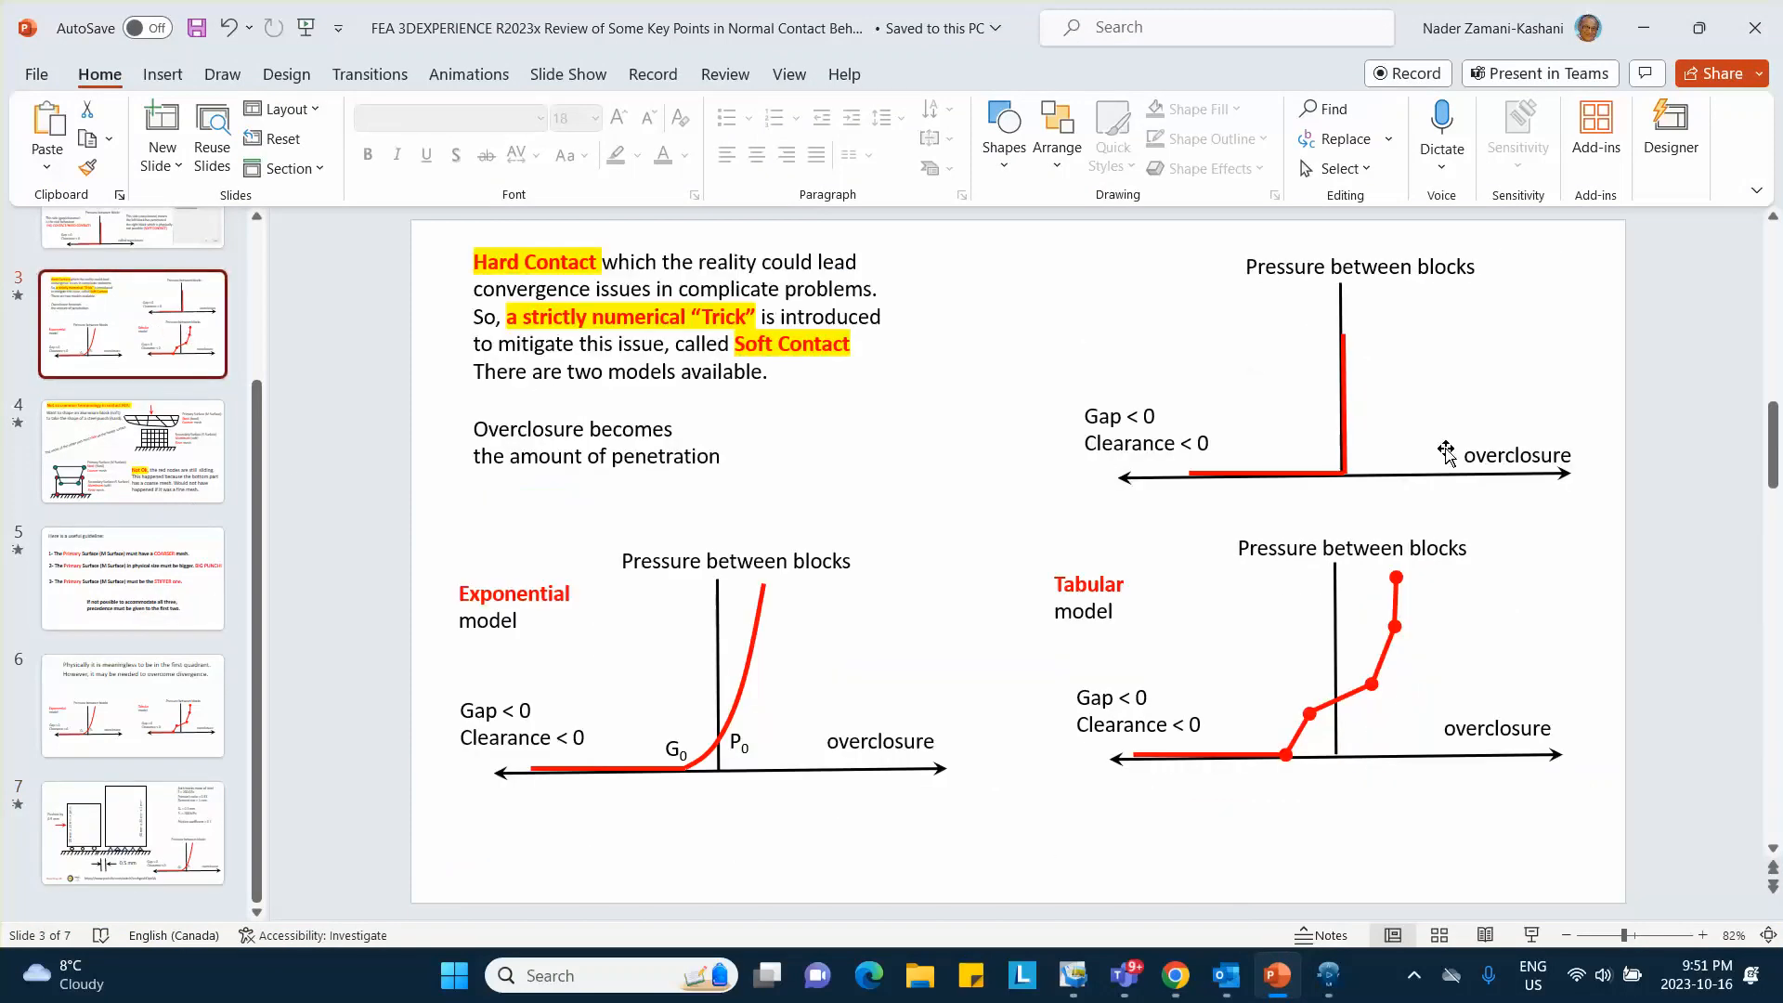
click(1643, 27)
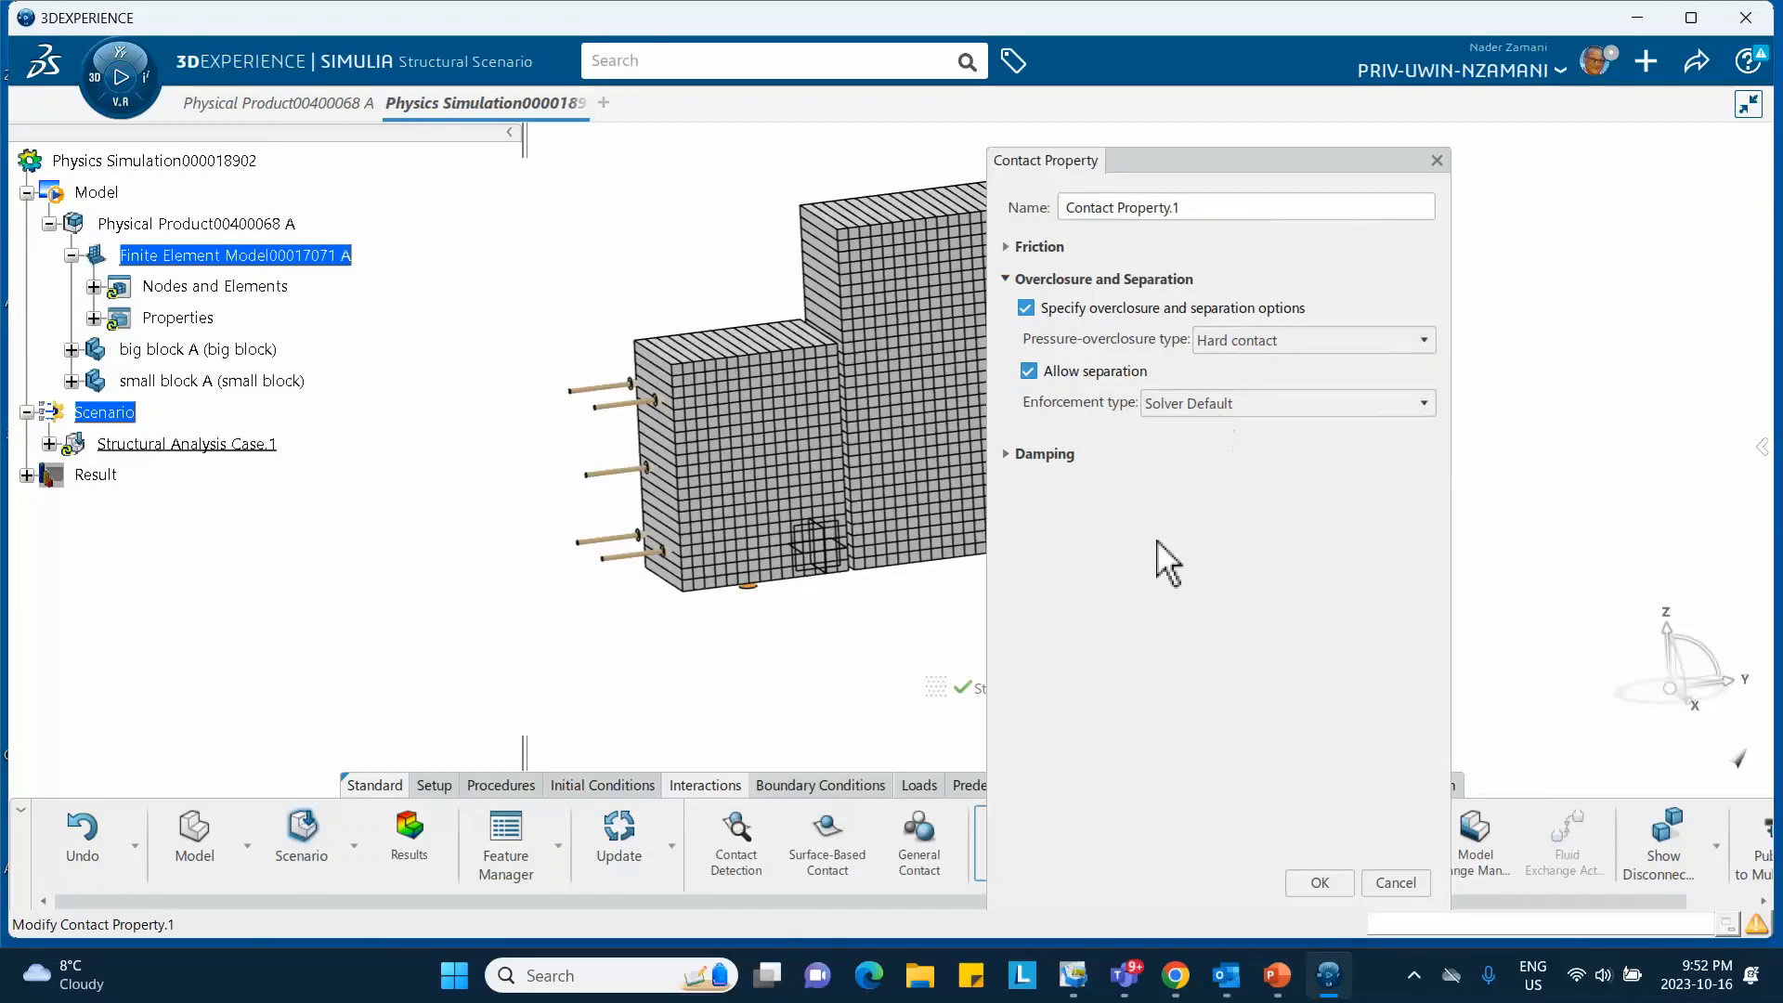
click(1320, 882)
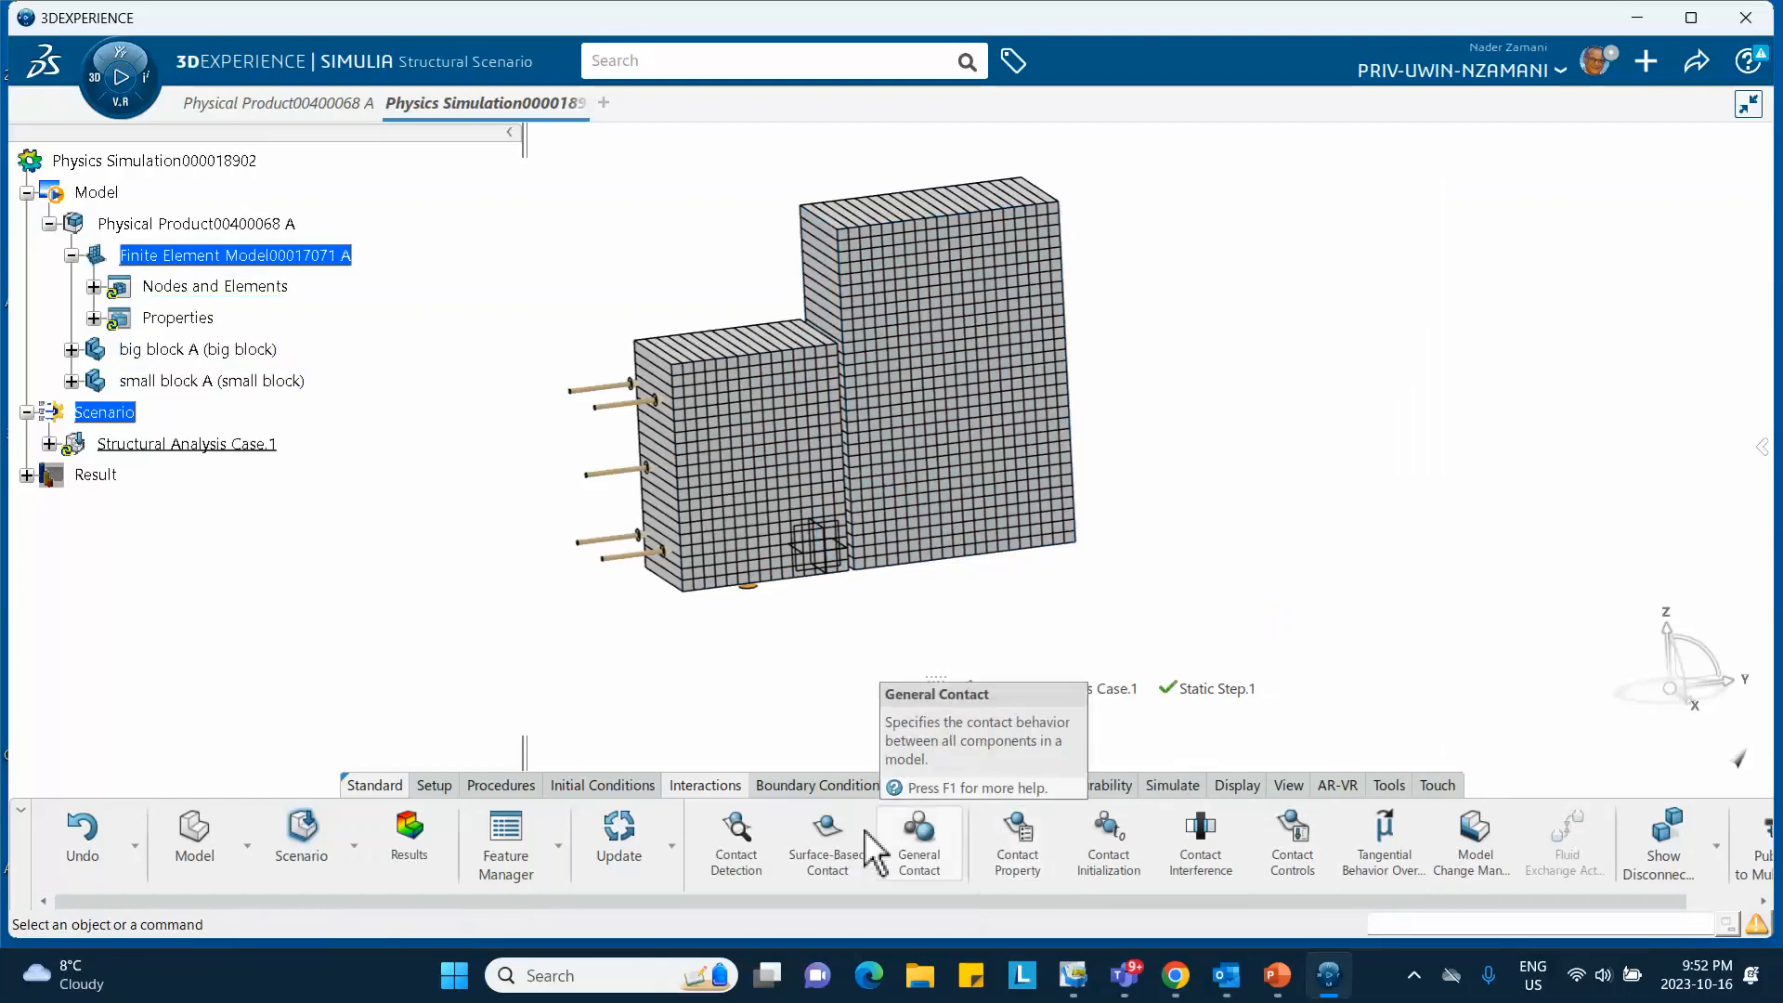
Start a surface-based contact with the big block's gap-side face as main and the small block's facing end face as secondary.
click(835, 840)
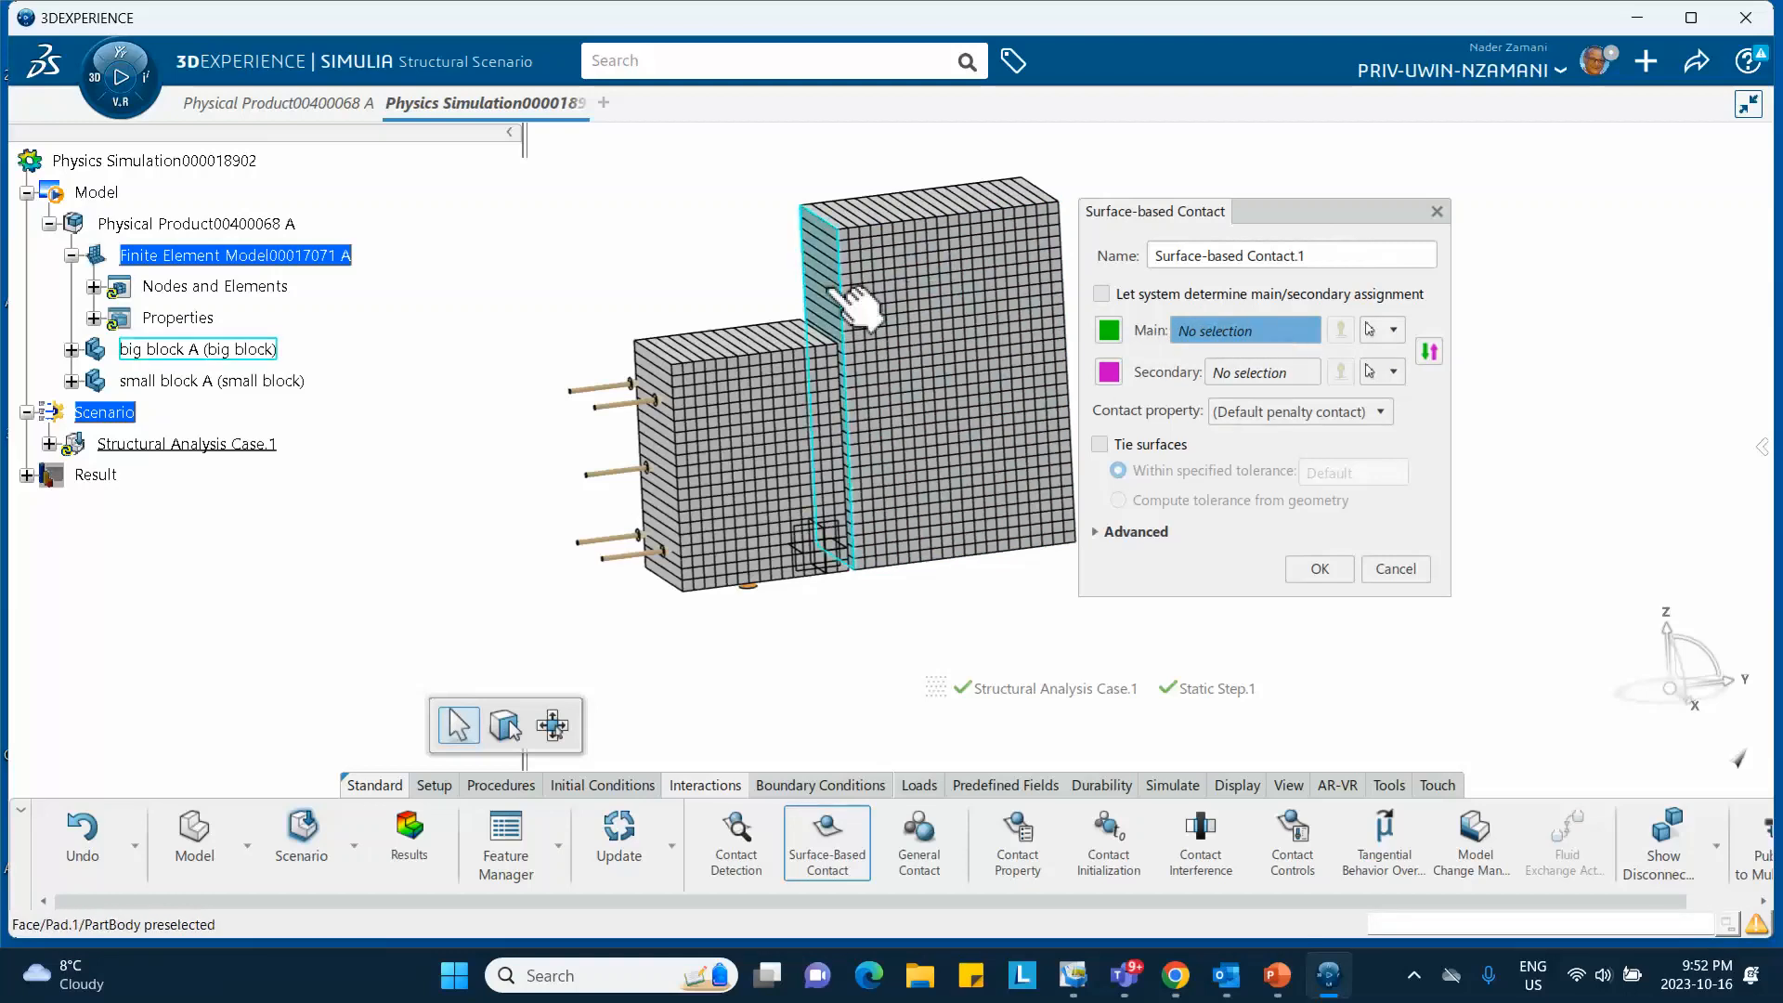
click(850, 299)
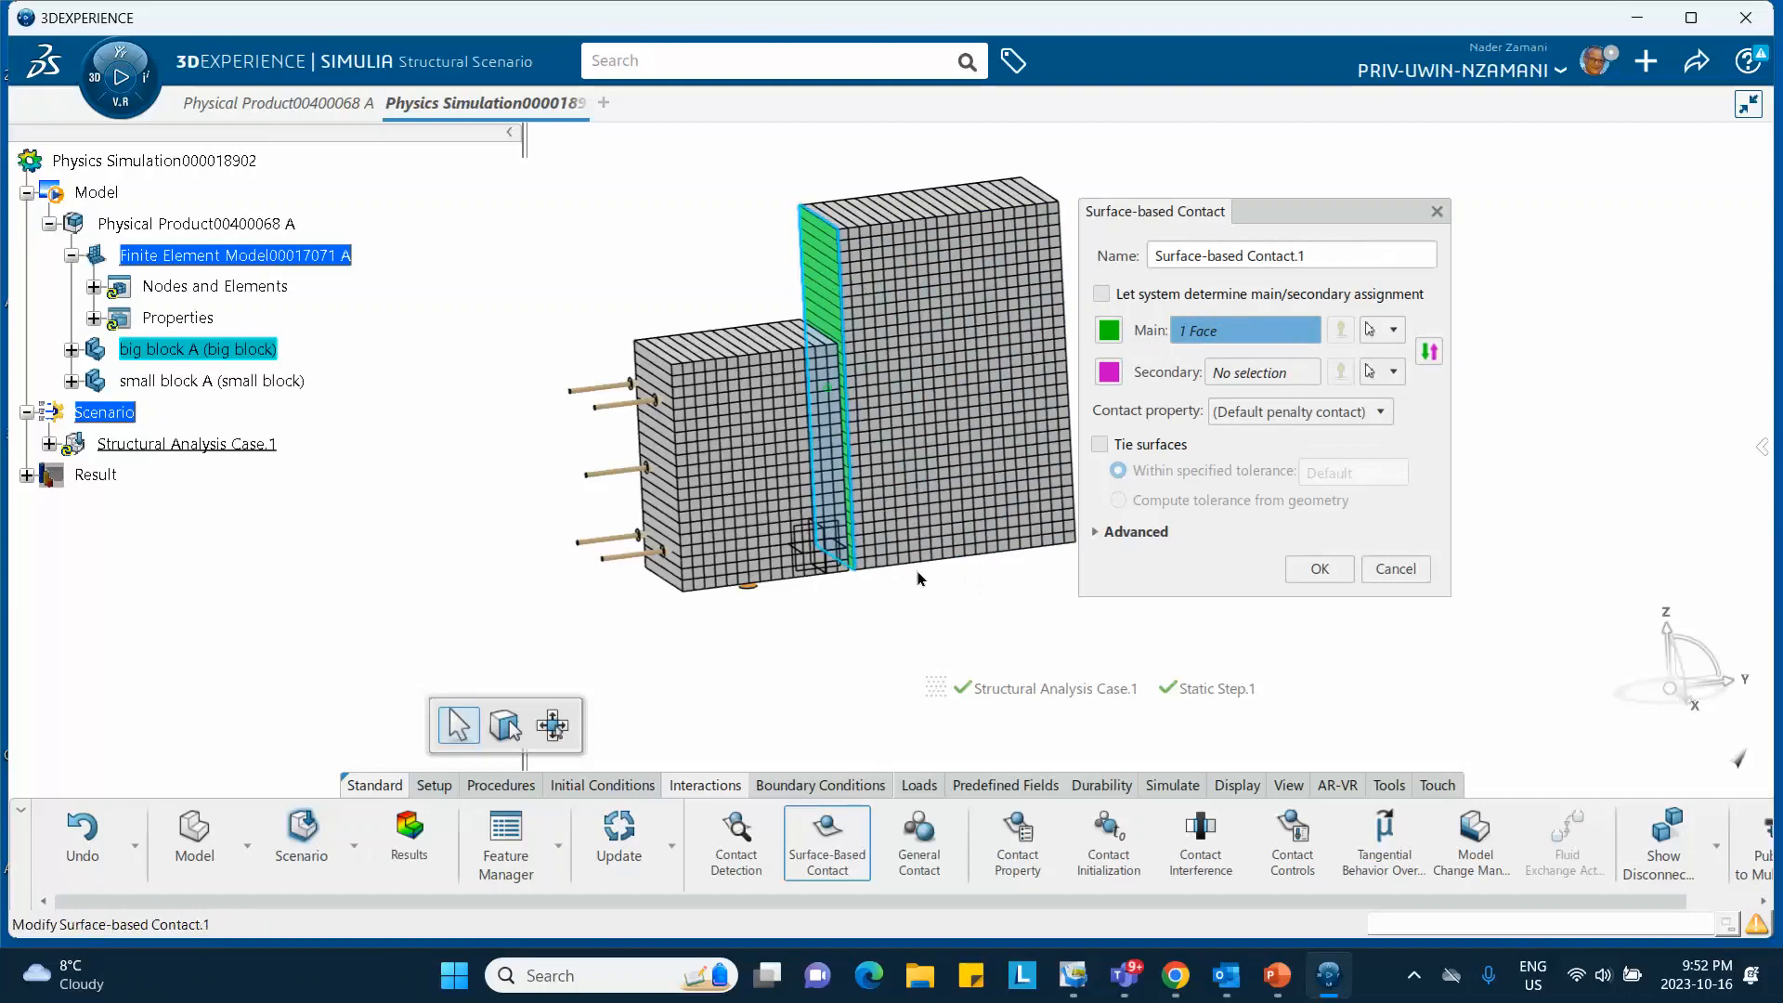
middle_drag(915, 568, 895, 533)
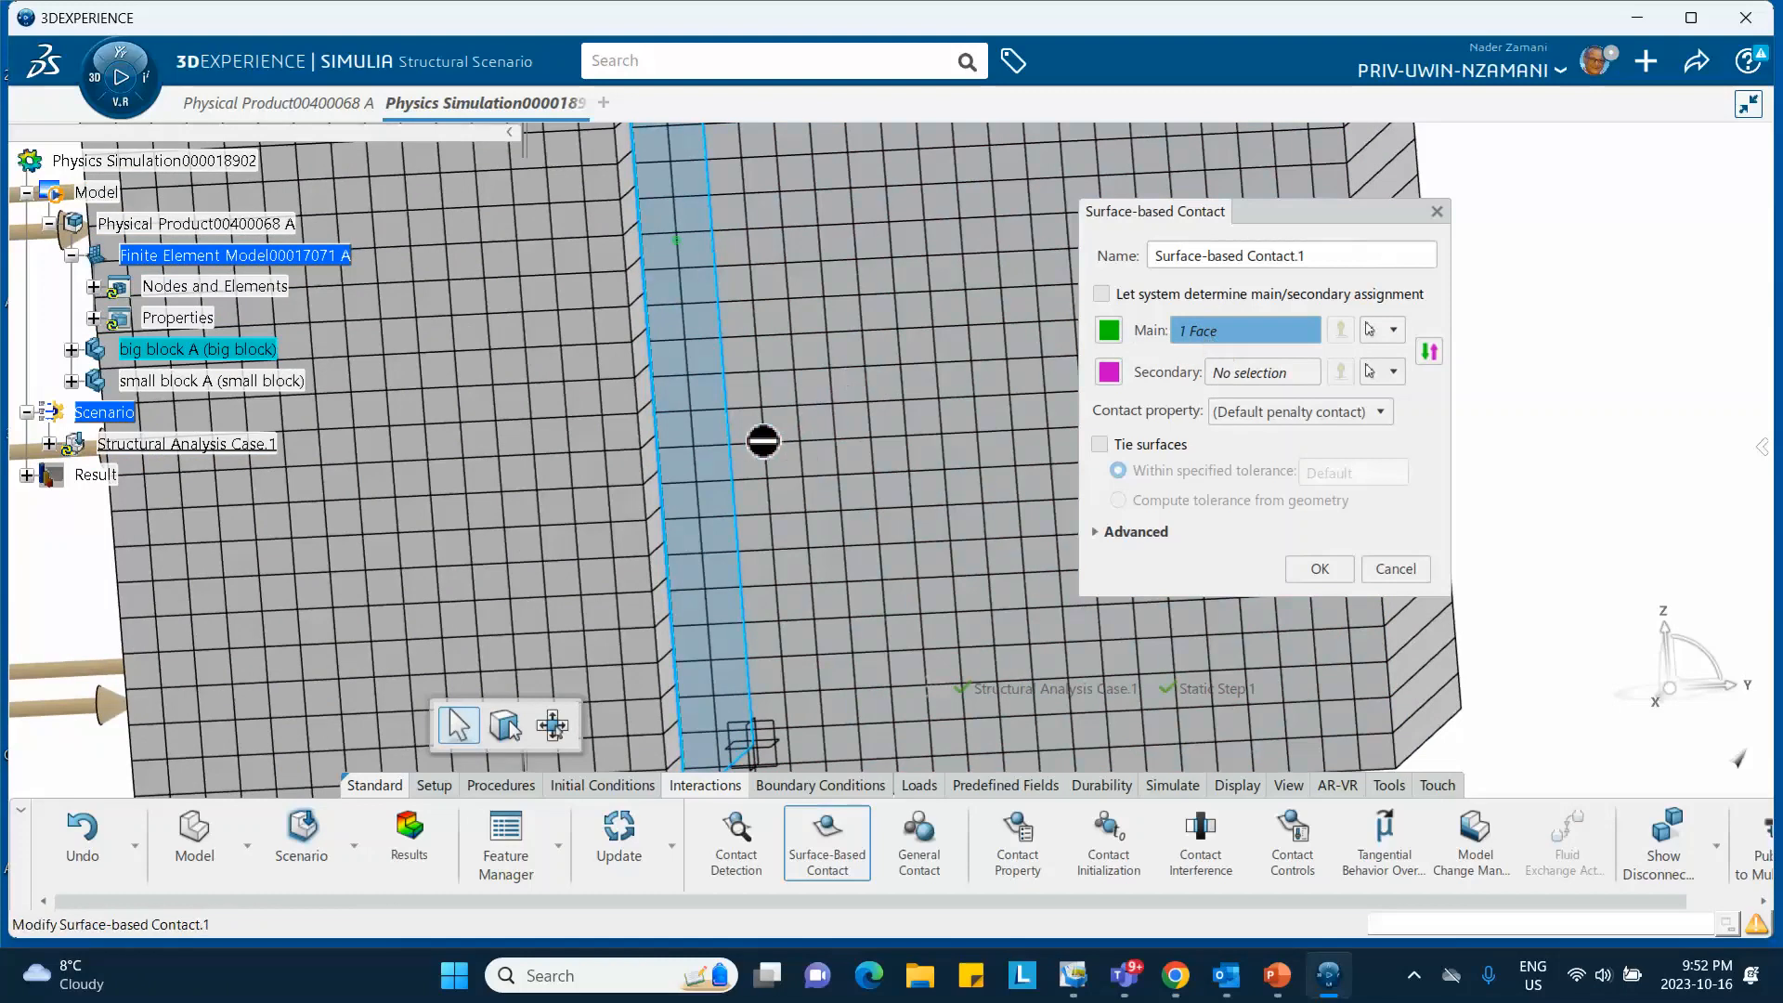
middle_drag(764, 437, 975, 167)
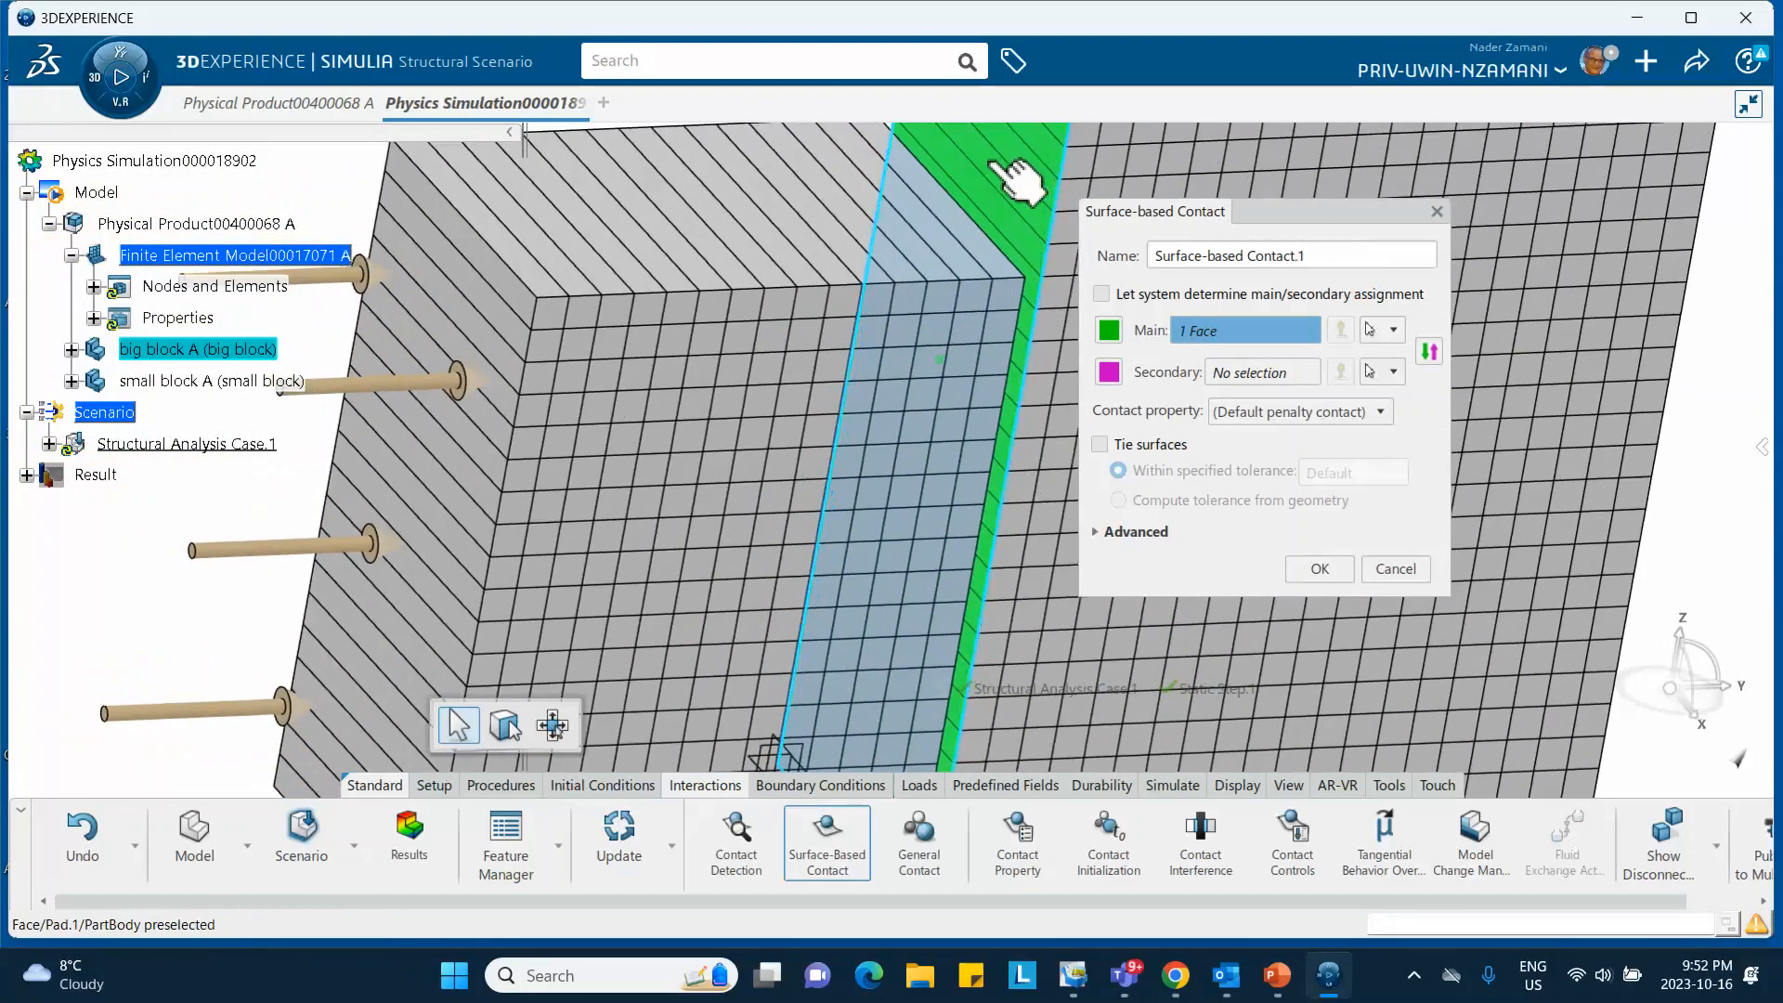
middle_drag(1045, 622, 1057, 543)
click(1235, 369)
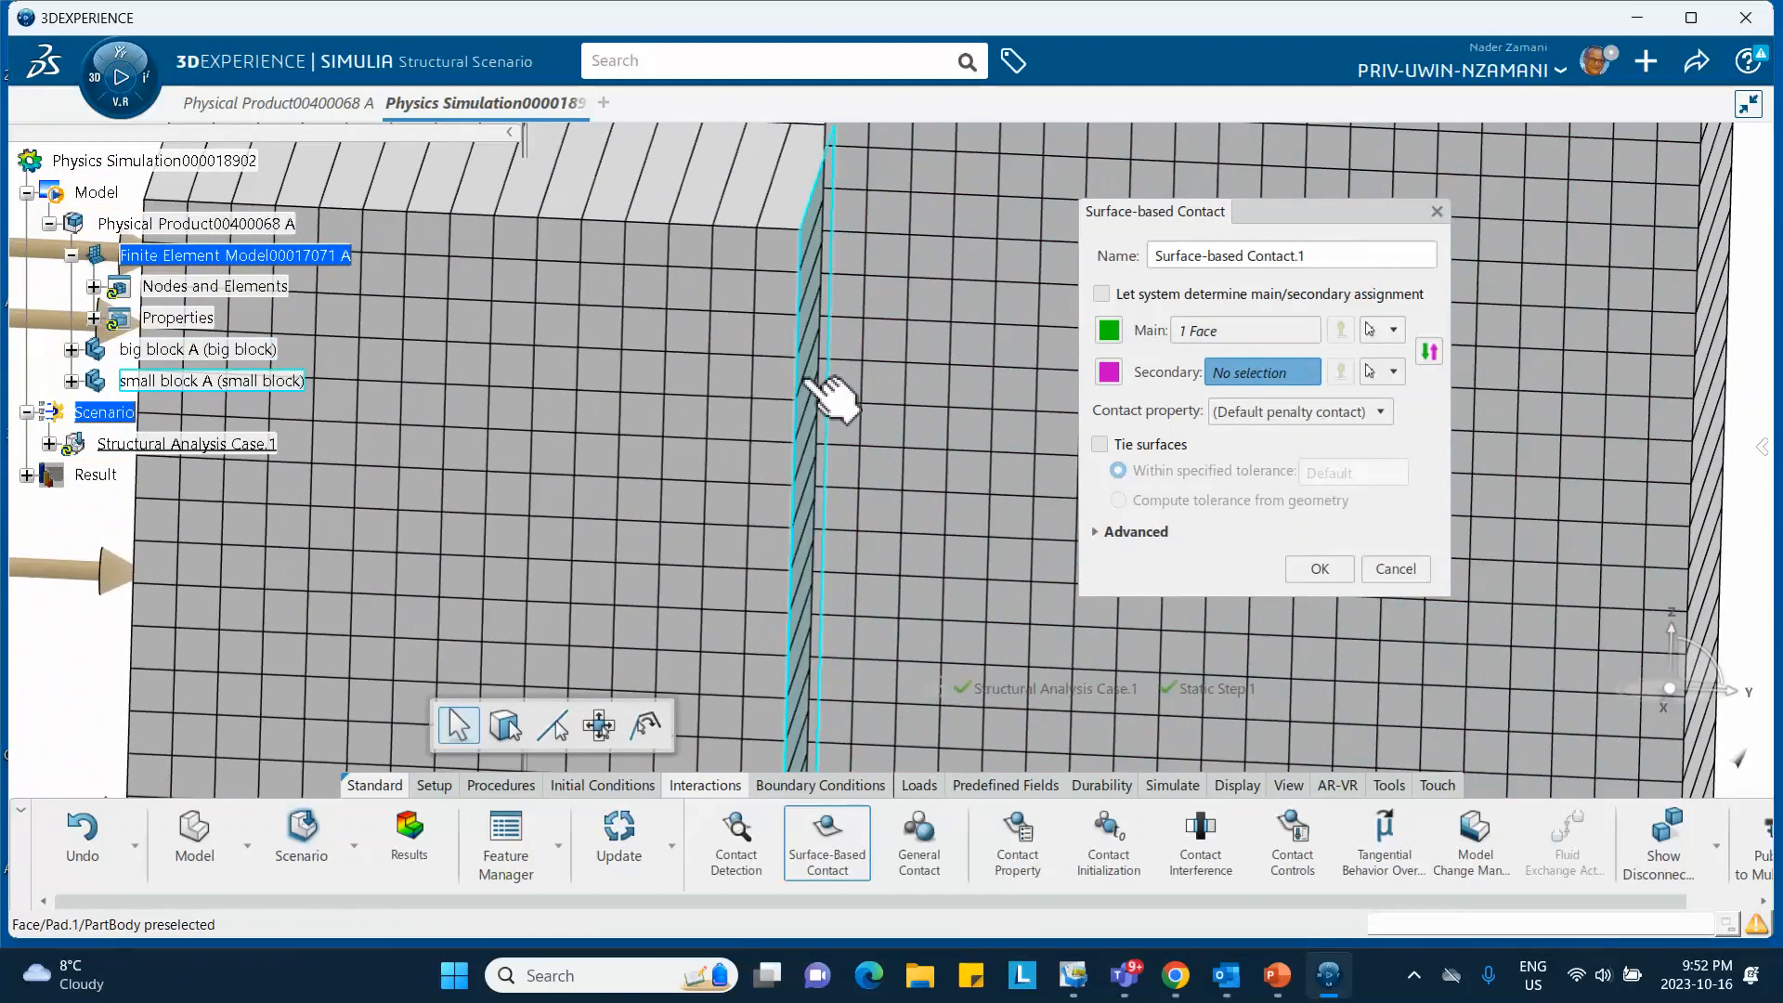
click(829, 394)
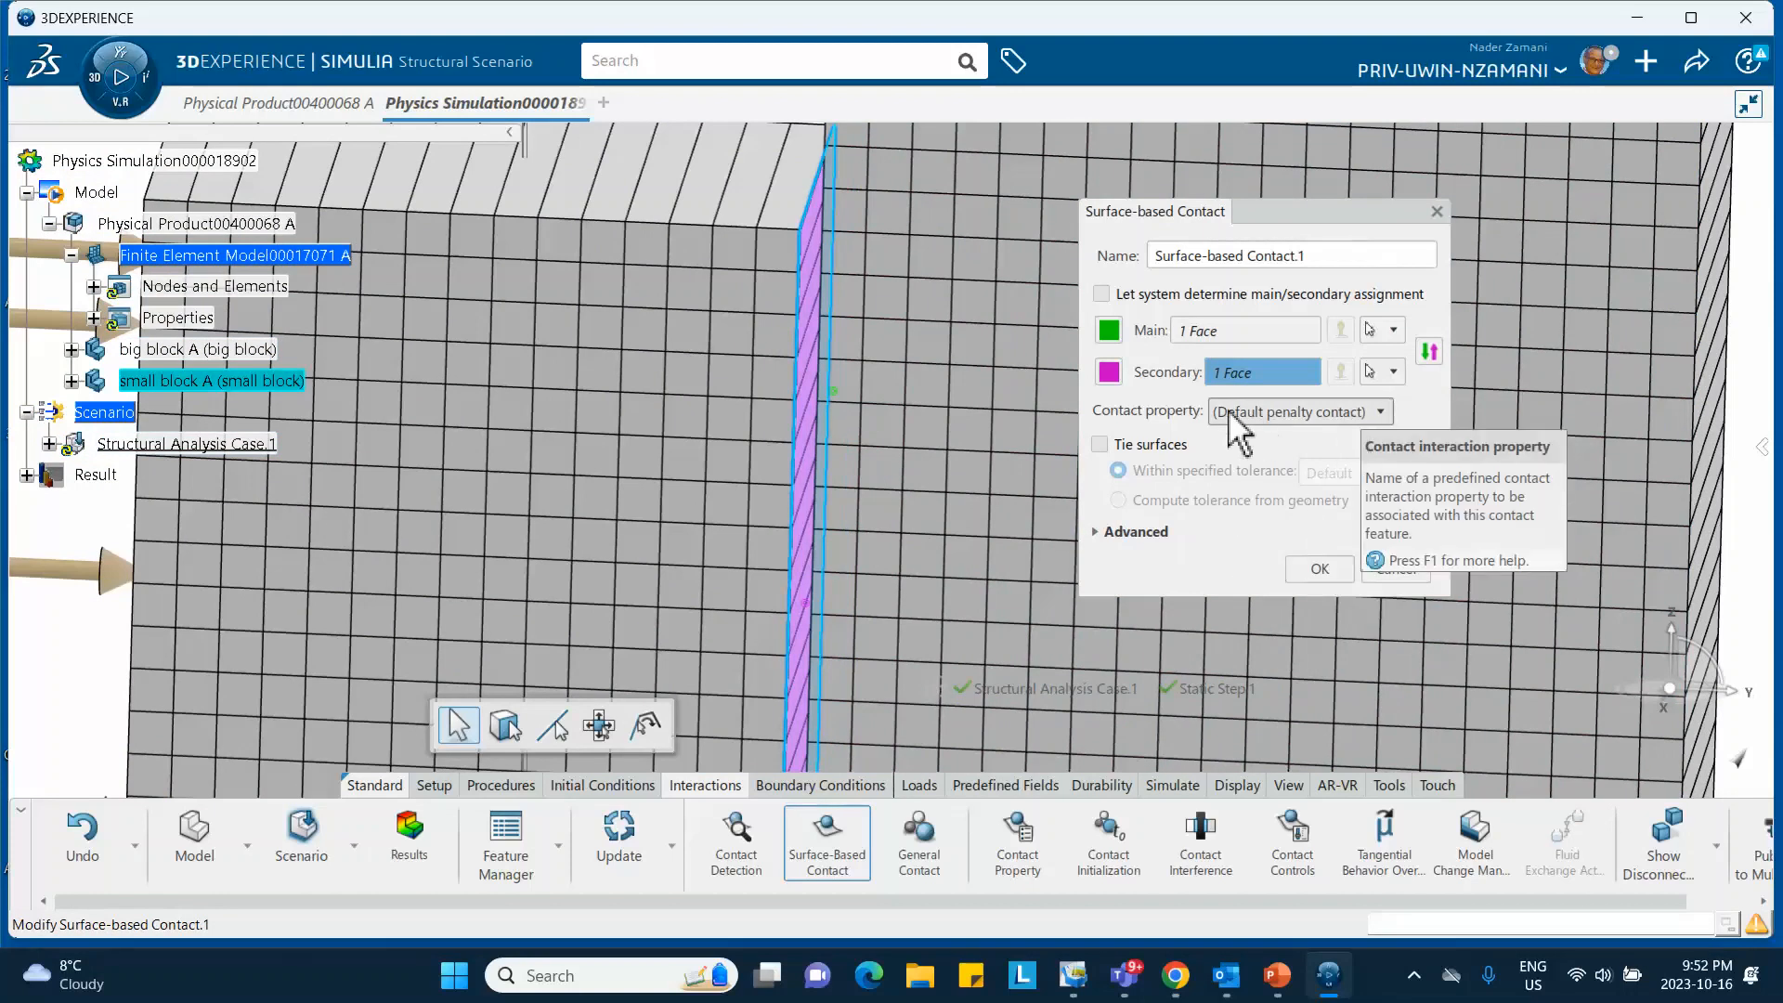
Assign Contact Property.1 to the surface-based contact and finish its definition.
click(1268, 411)
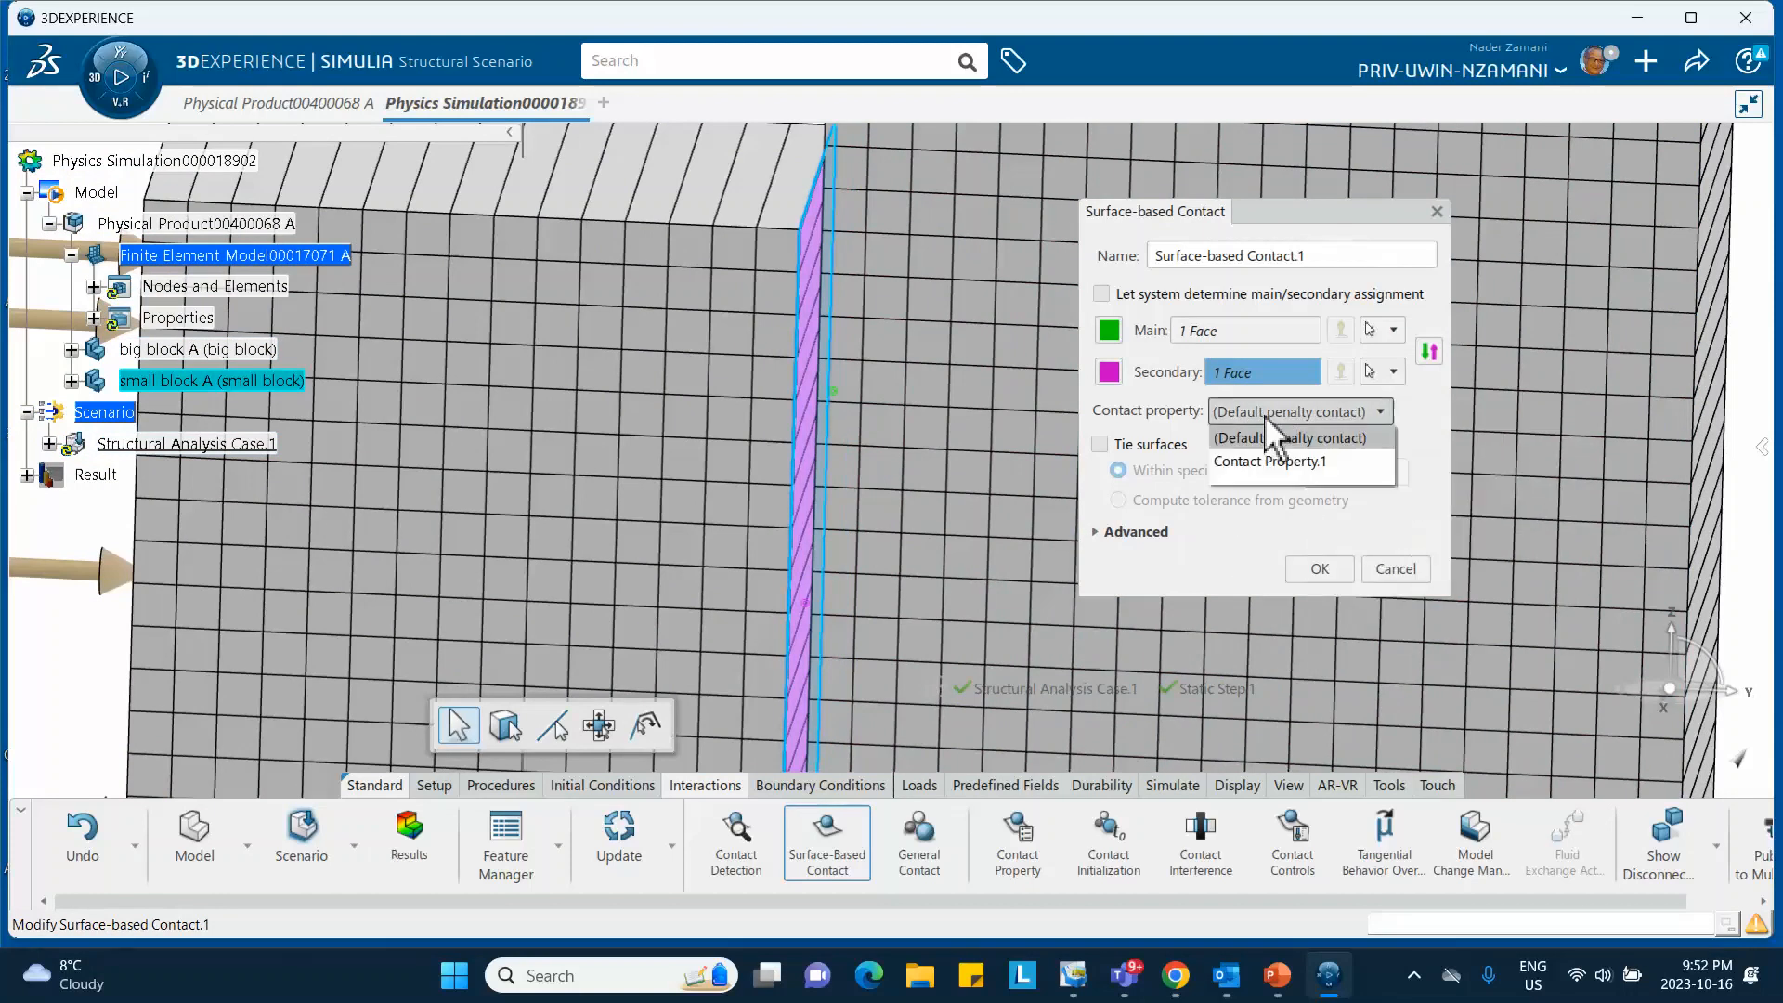
click(1281, 464)
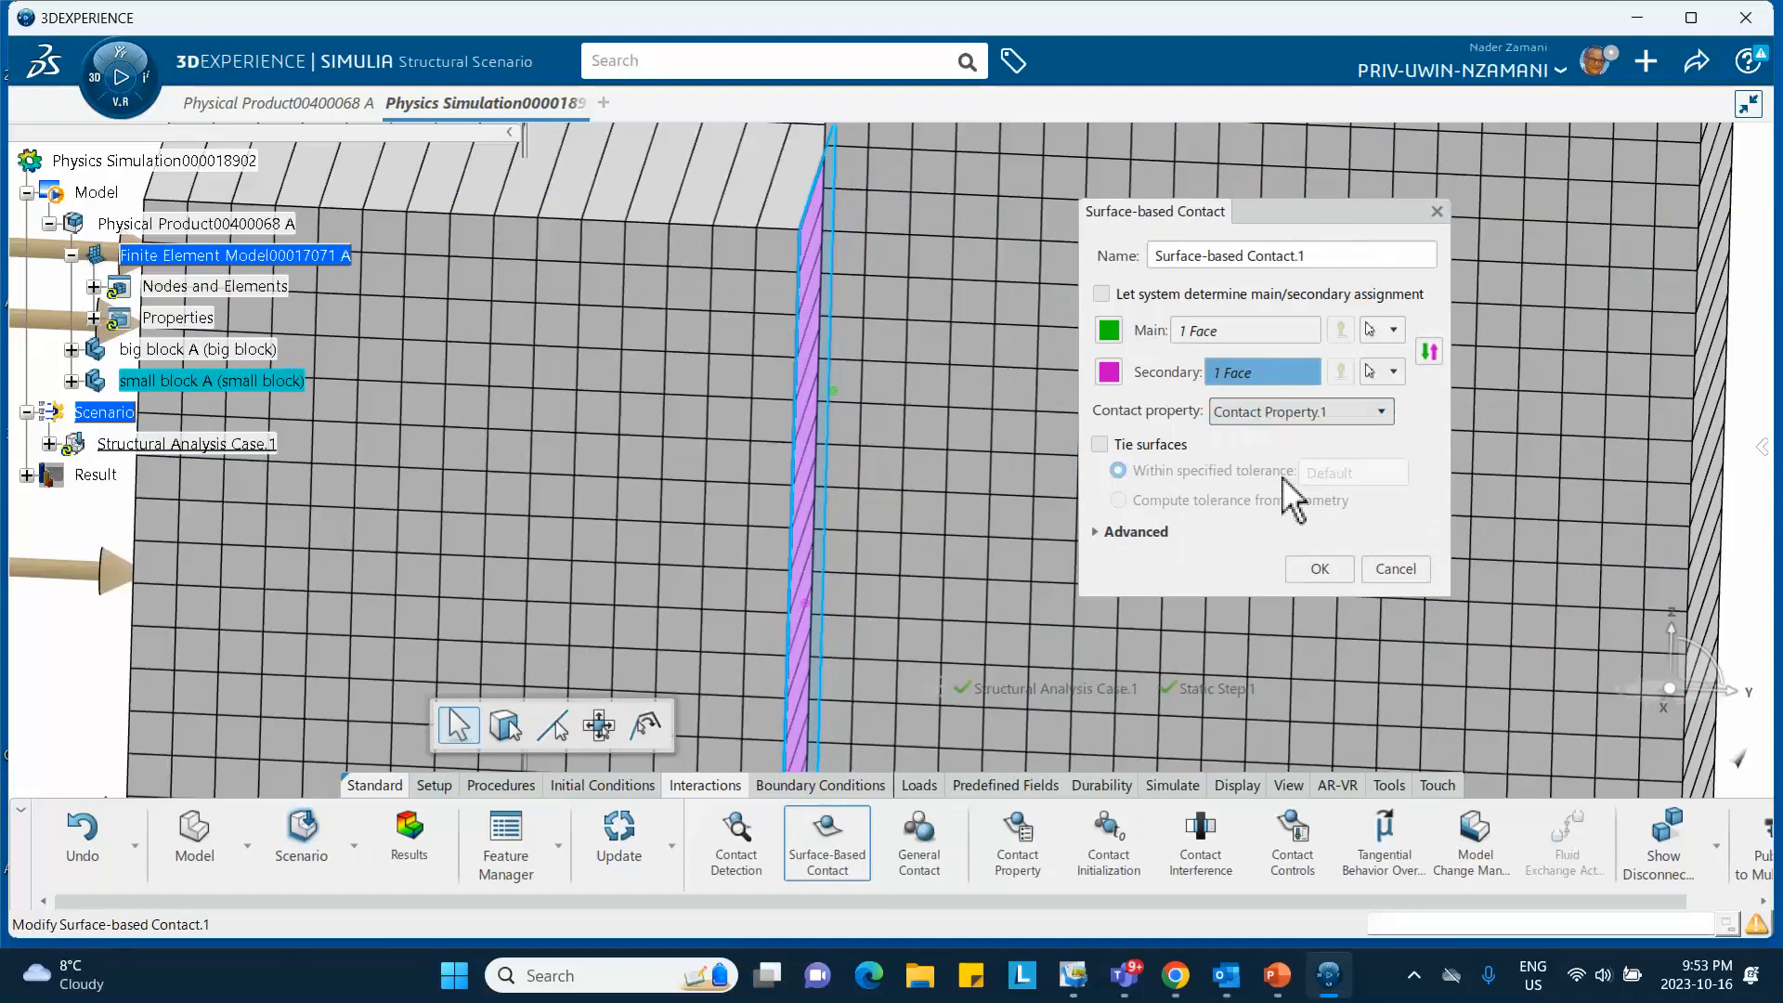
click(1320, 568)
middle_drag(1074, 452, 1096, 604)
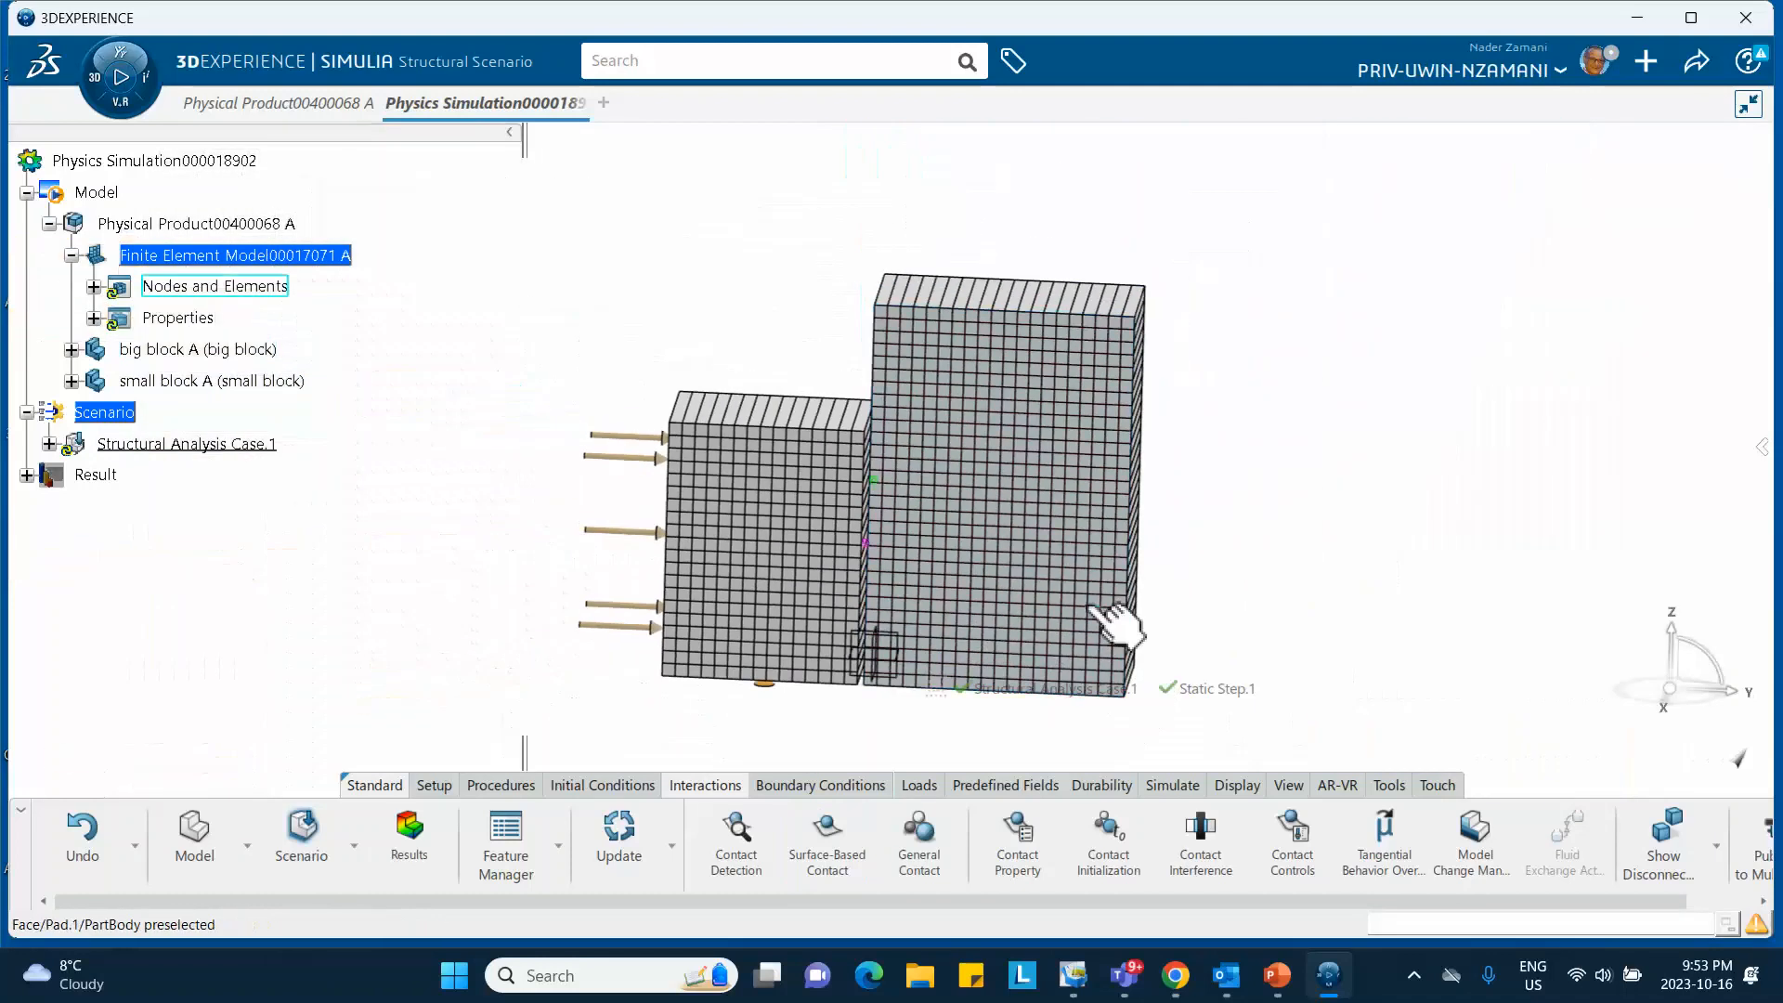
Save the simulation and run the model and scenario checks.
click(1699, 65)
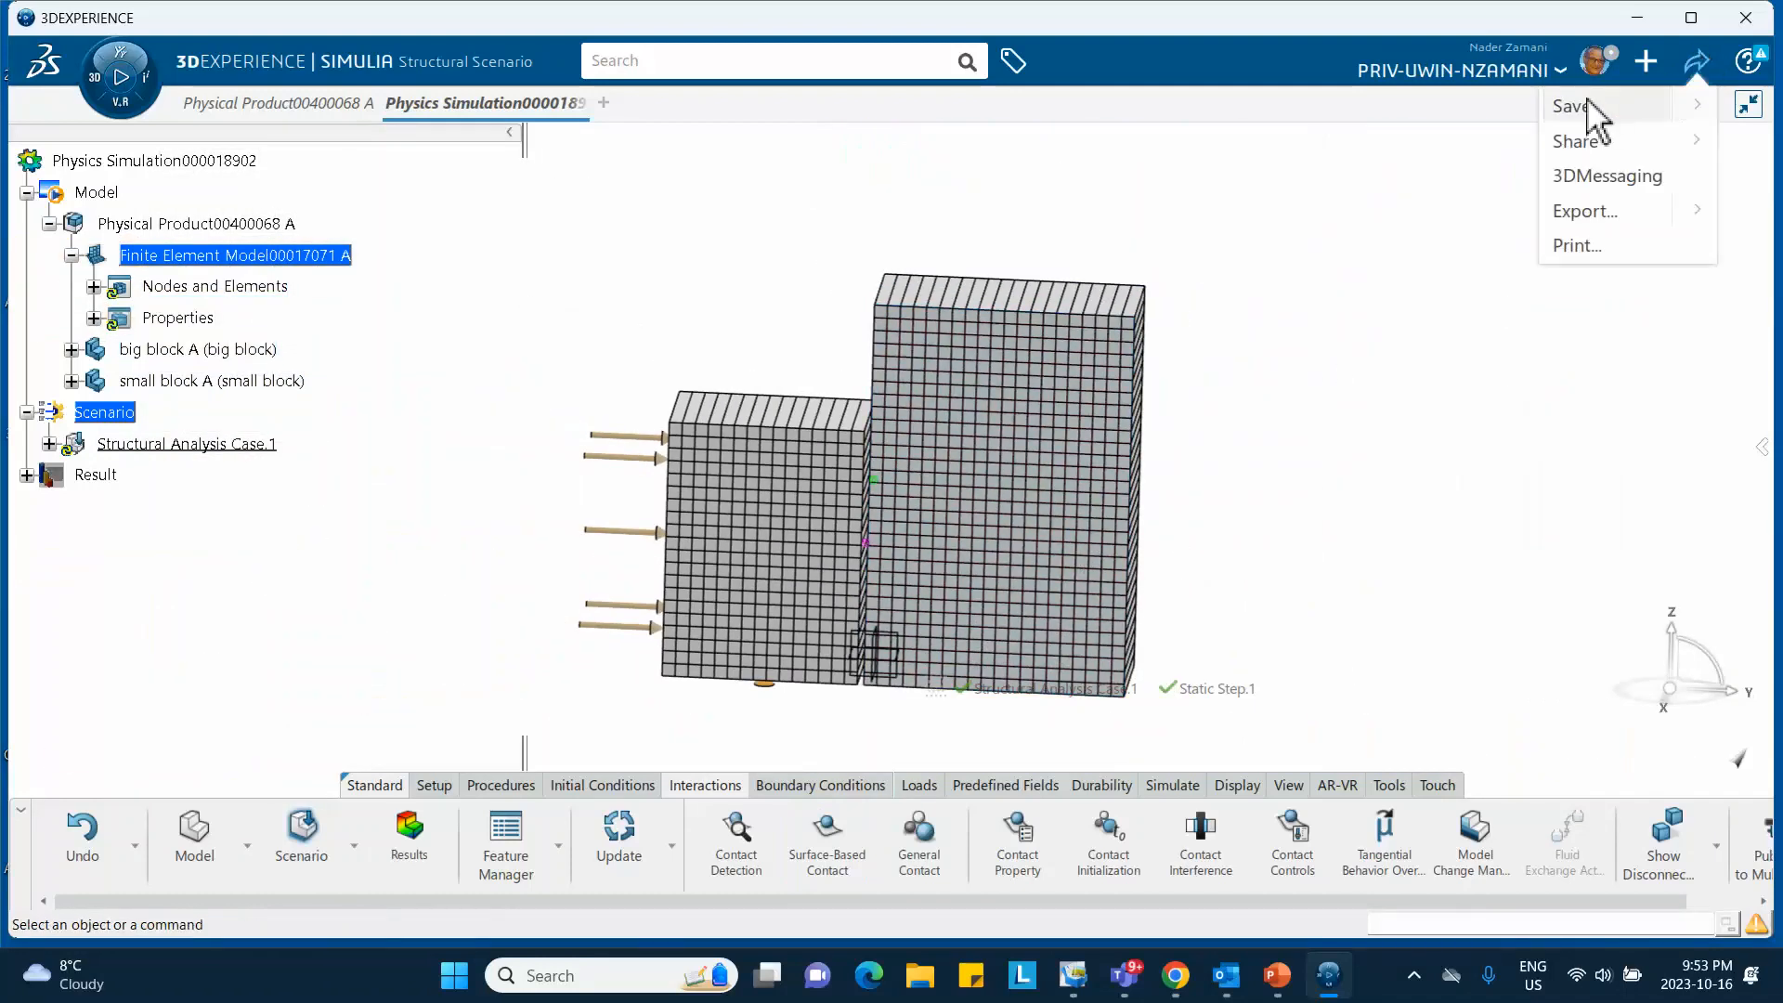
click(1579, 106)
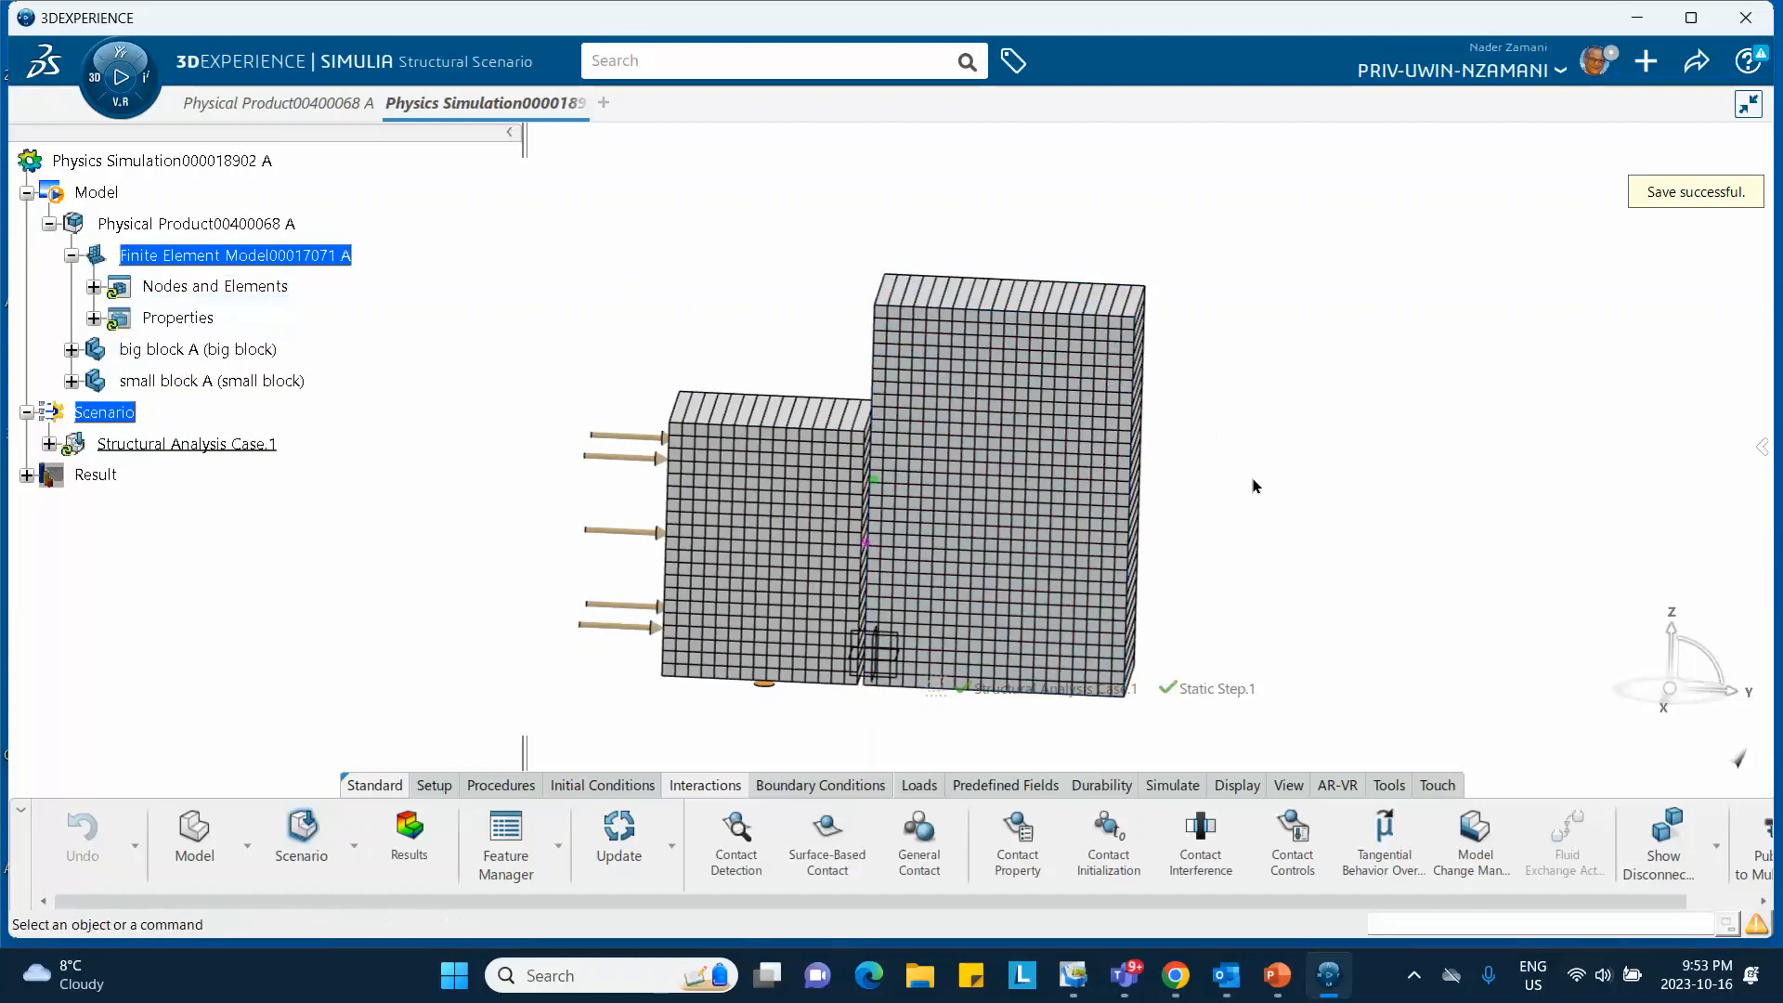
click(1171, 788)
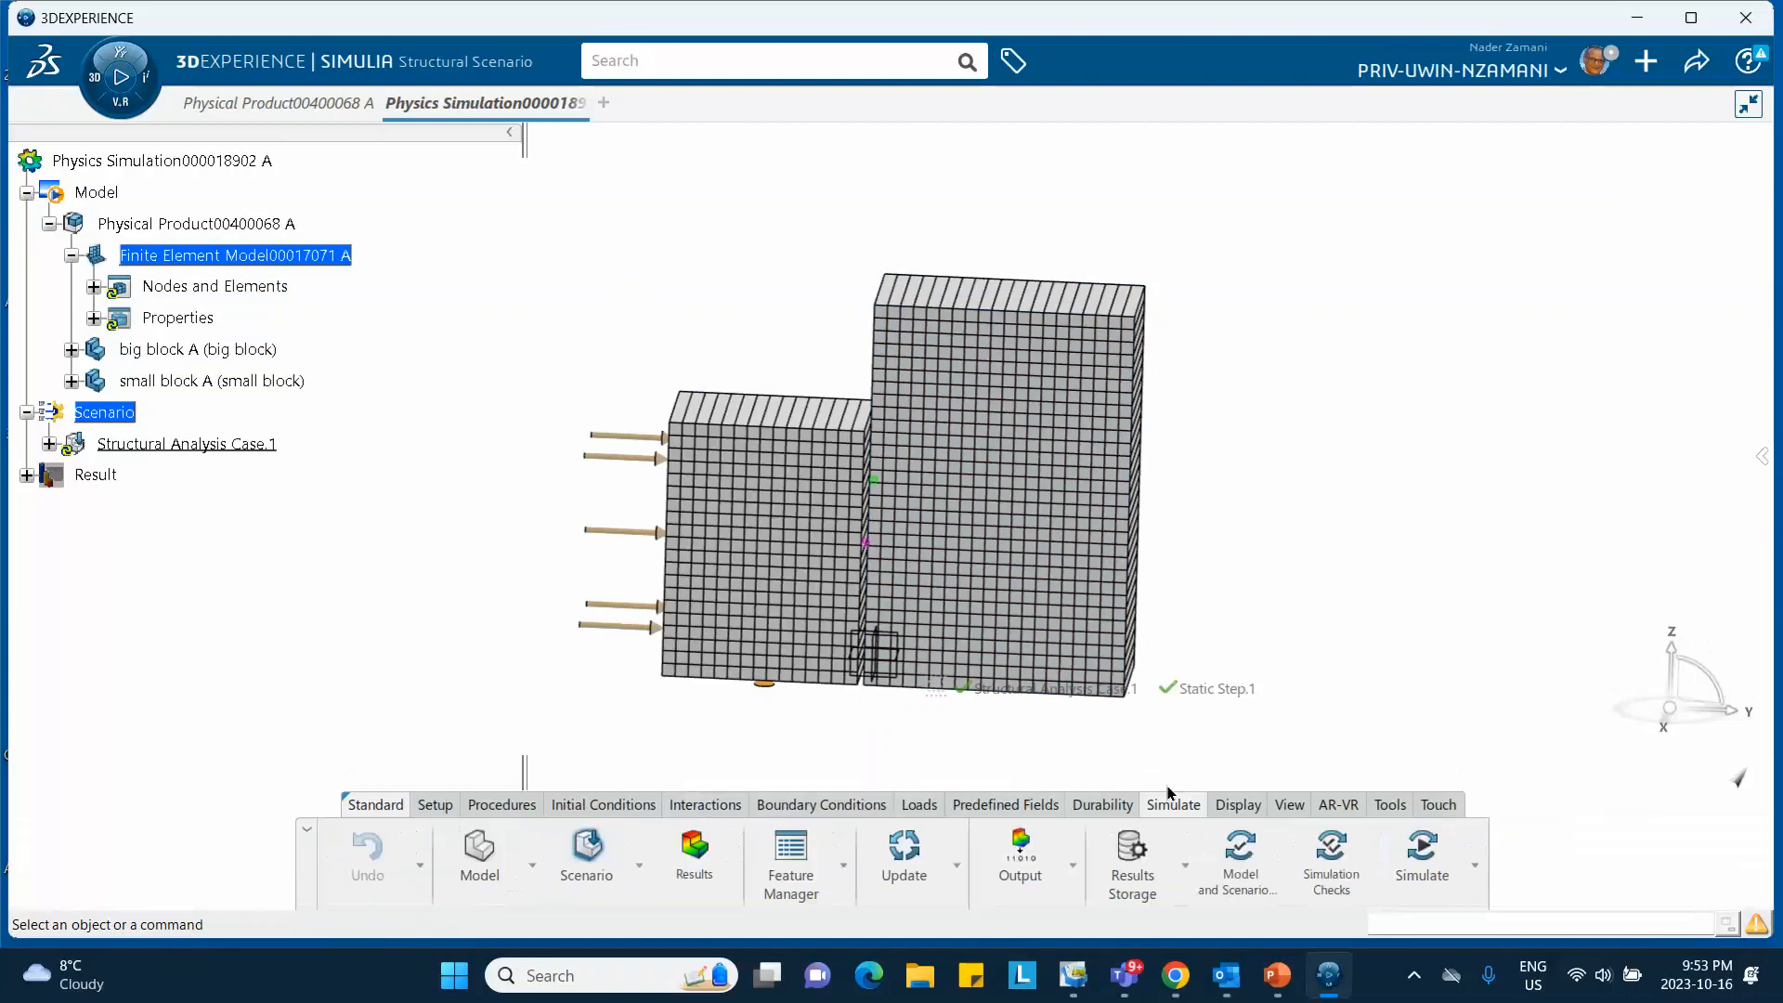
click(1242, 859)
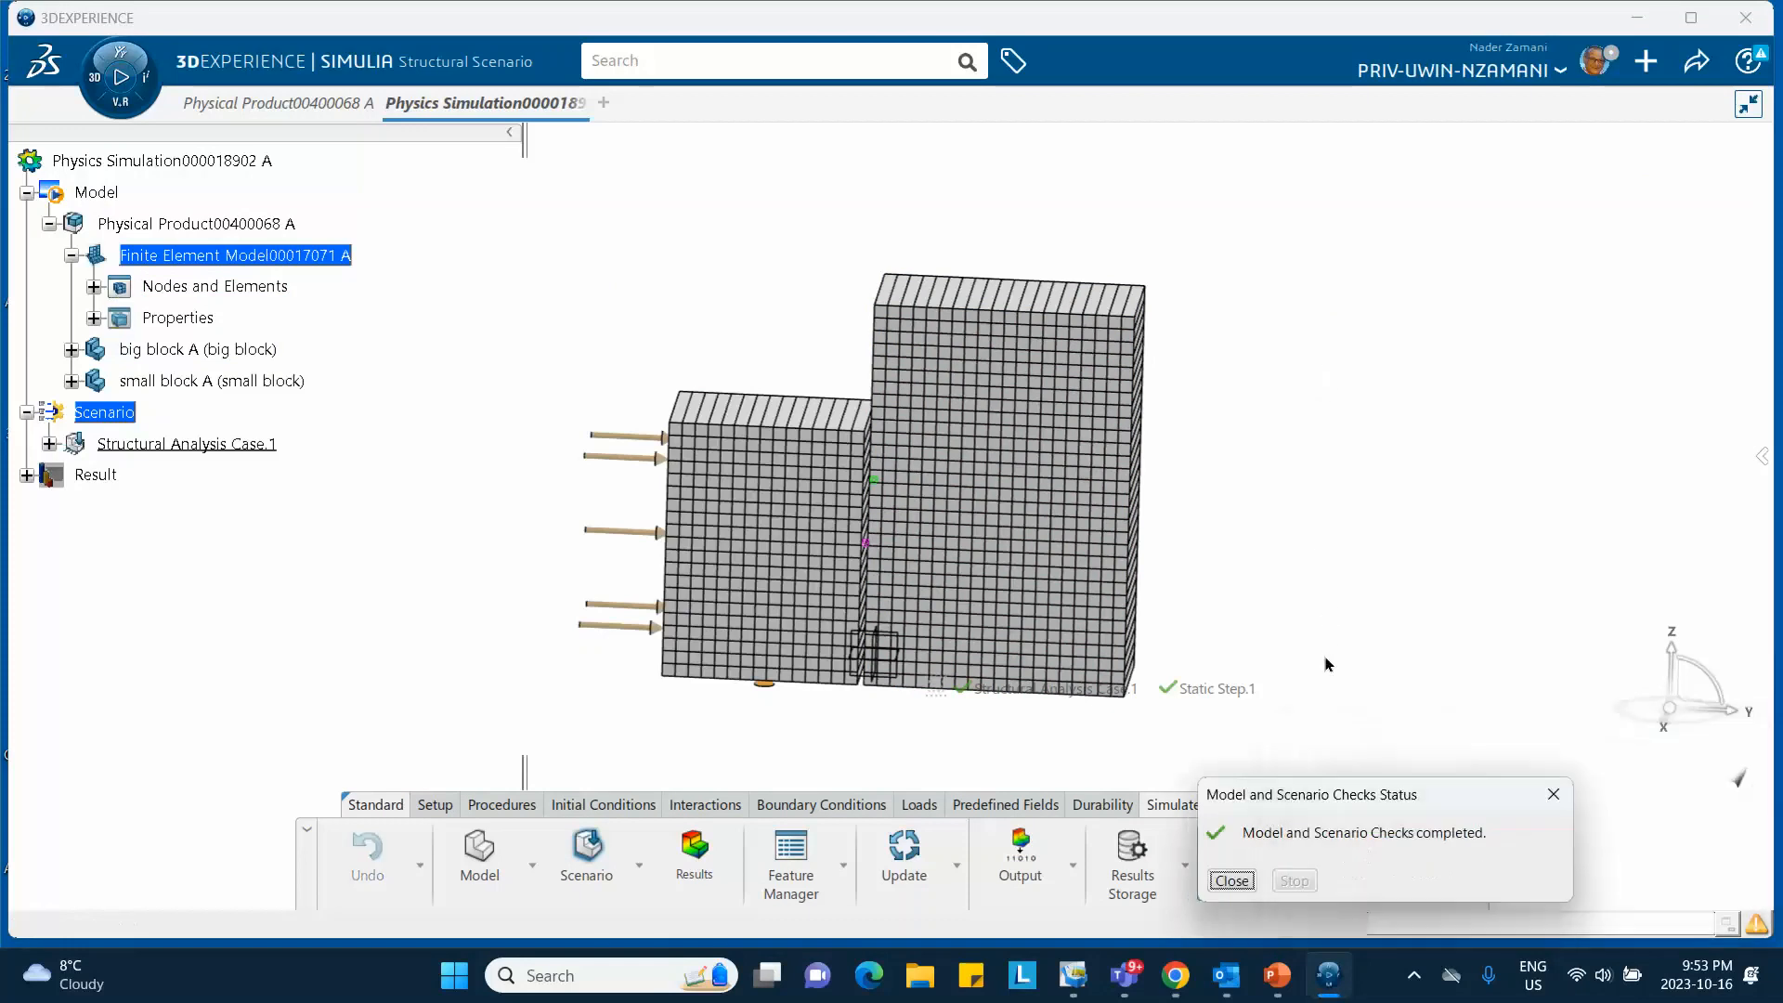
click(1220, 884)
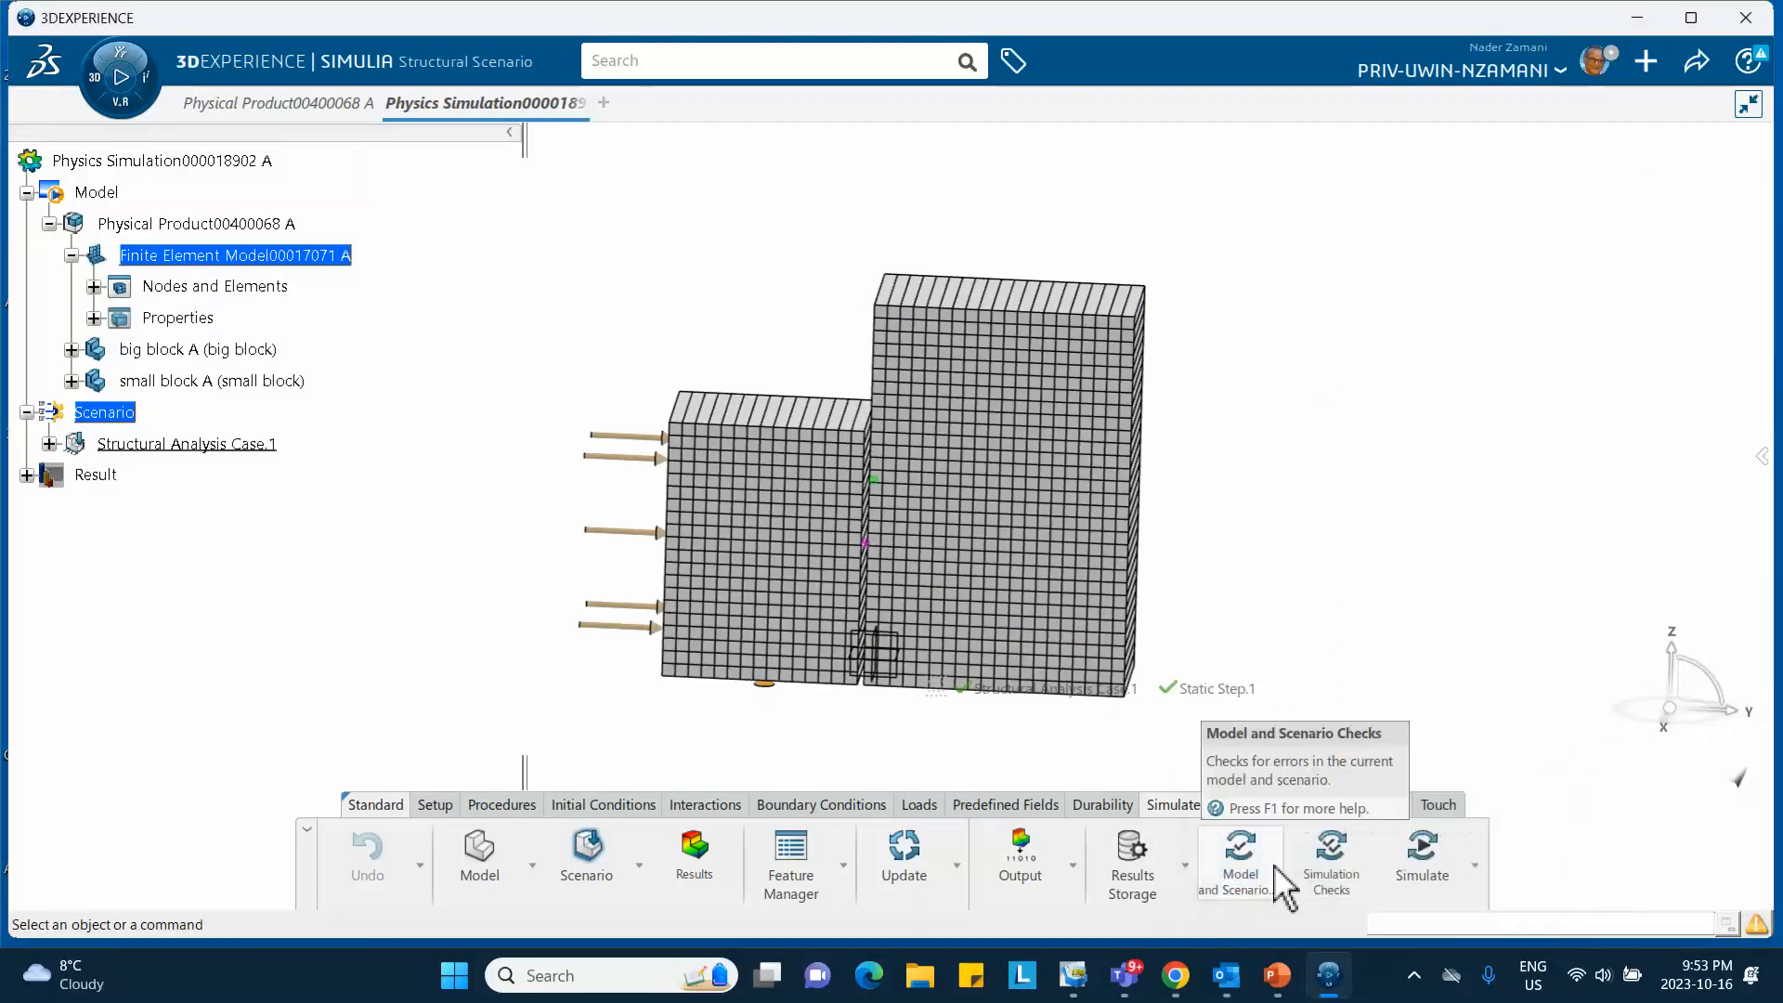
Run the simulation checks on Structural Analysis Case.1 locally with 4 cores and review the warnings.
click(1332, 850)
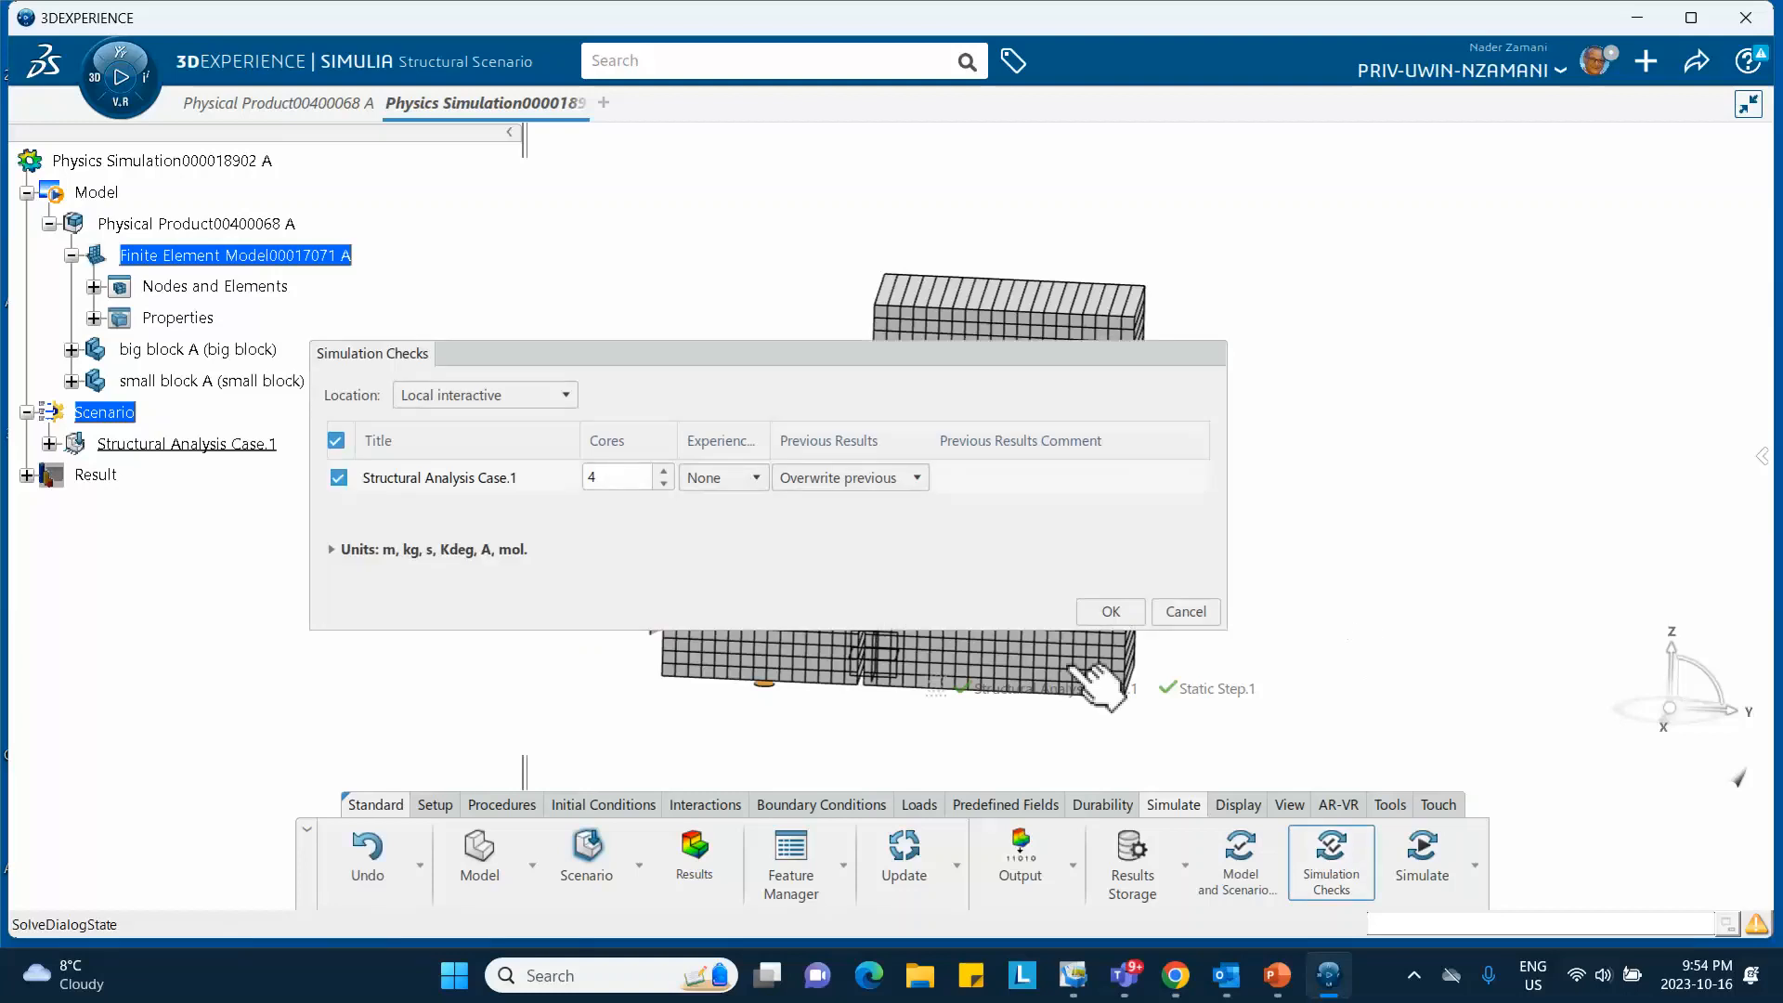
click(1110, 612)
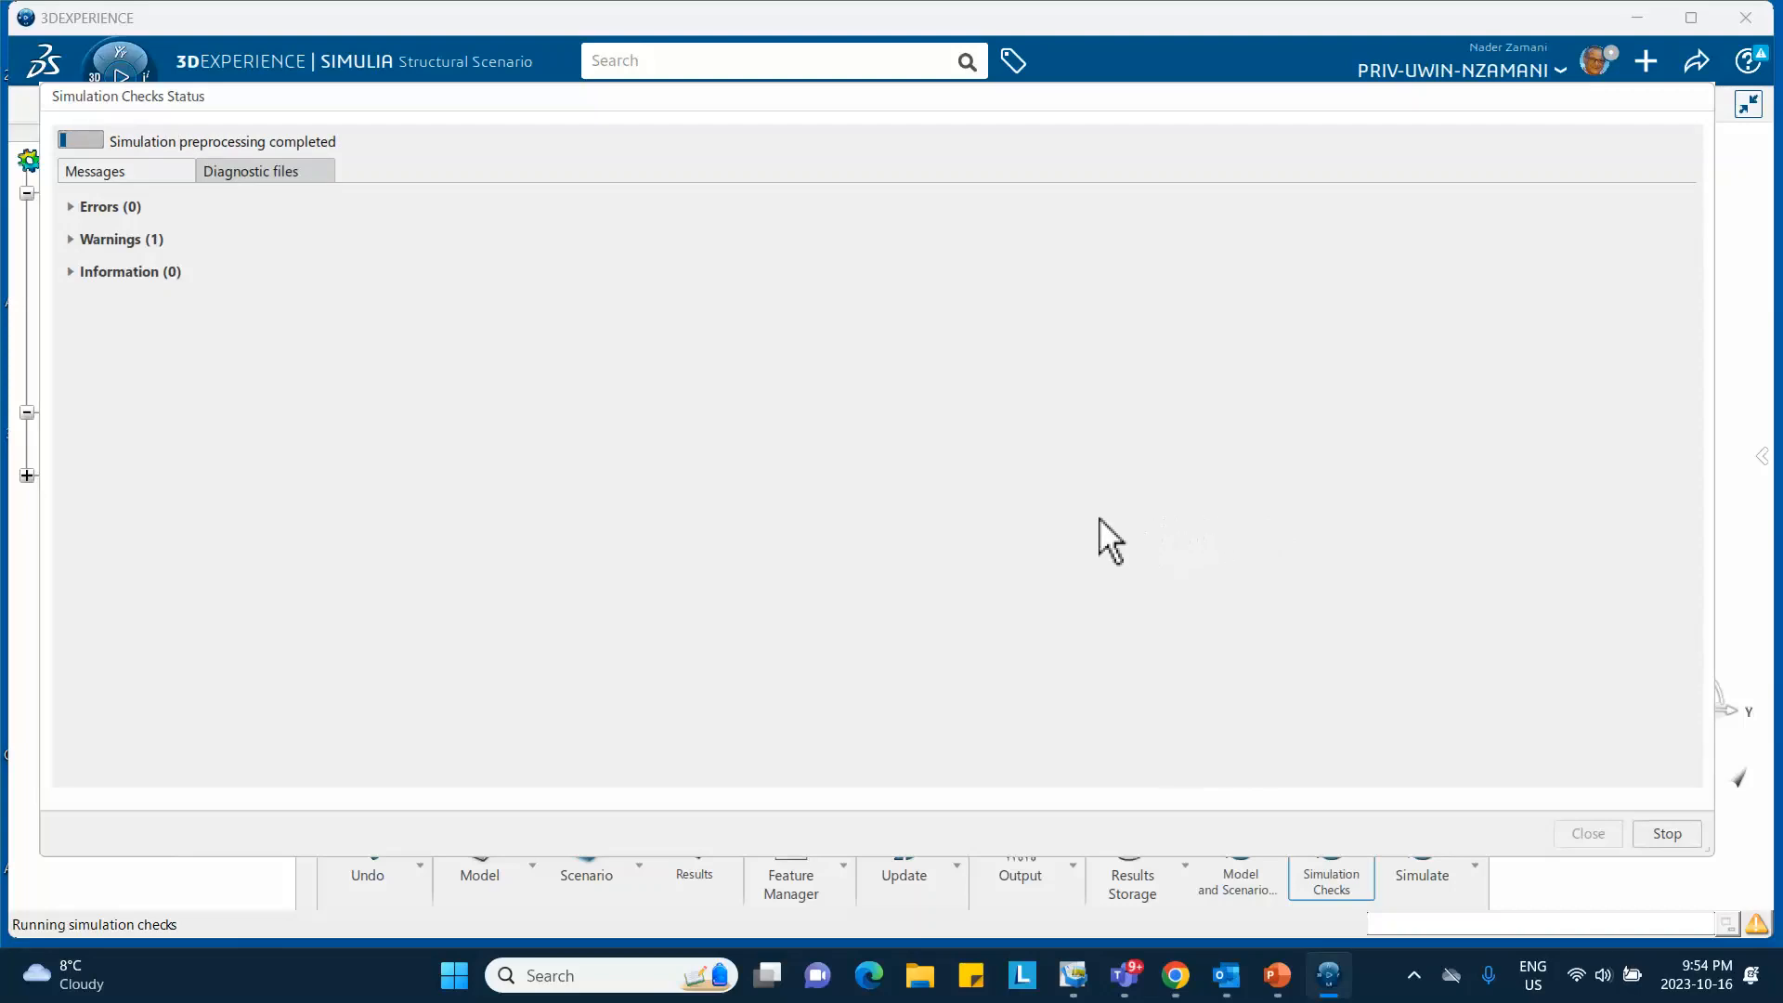
click(70, 240)
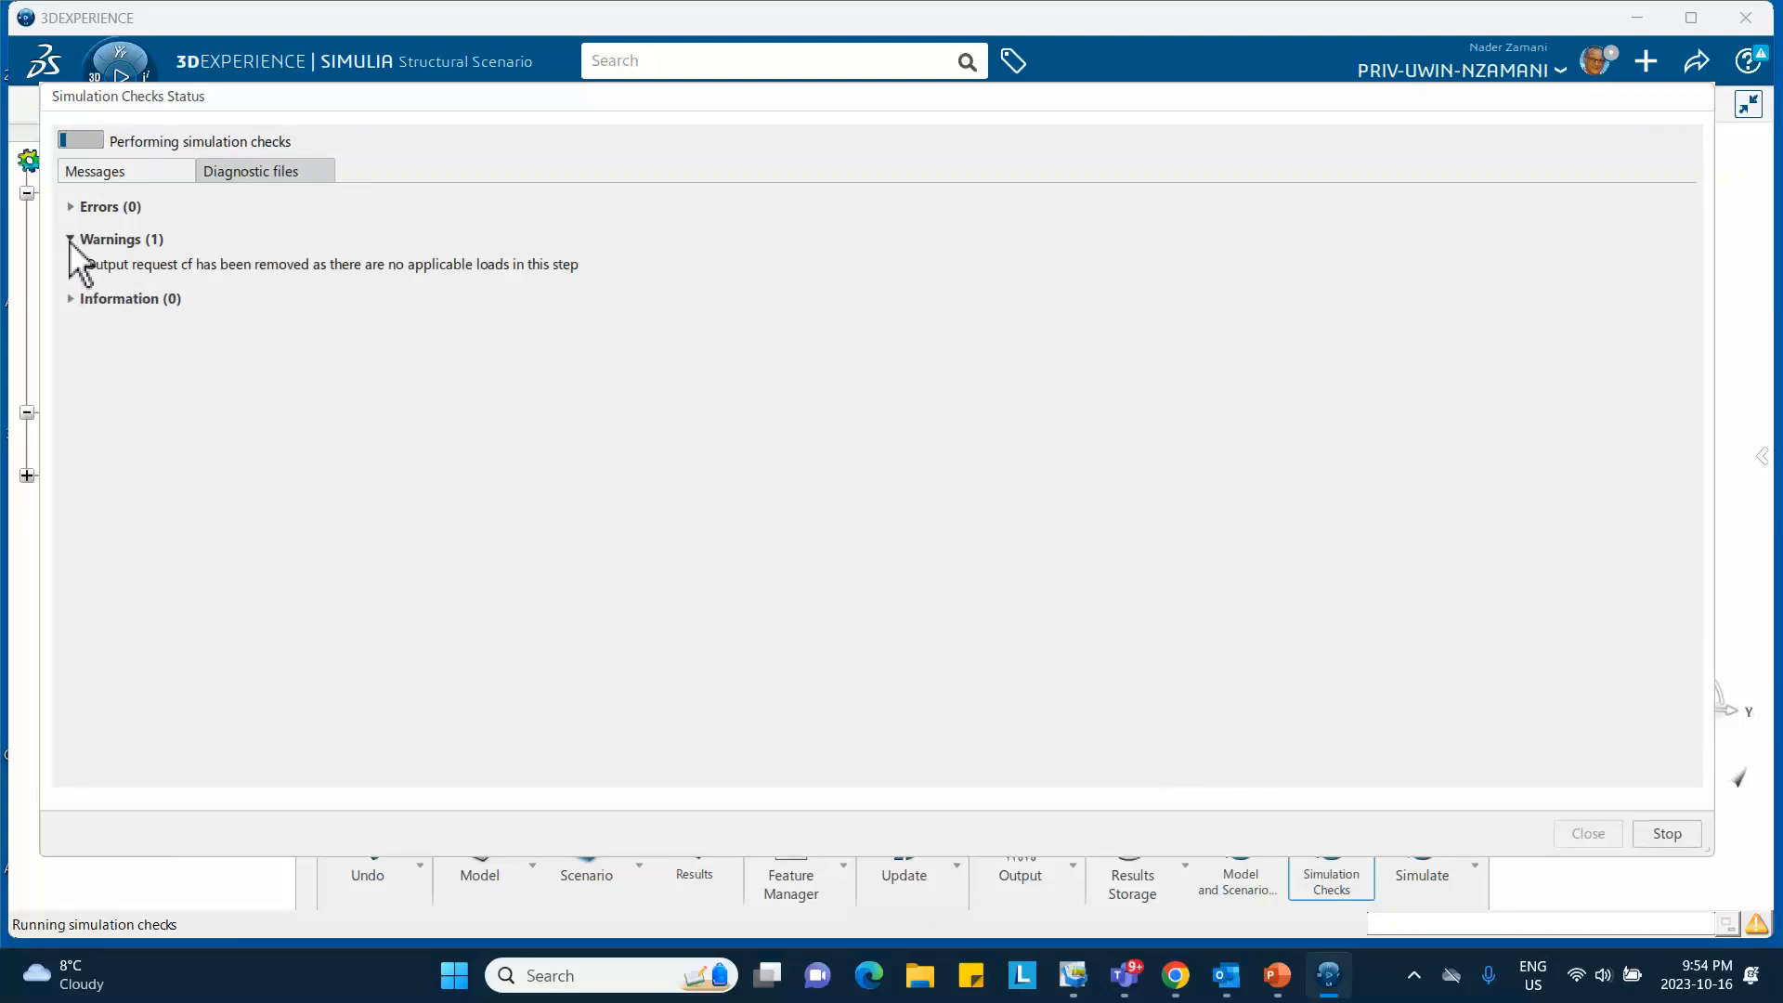
click(69, 240)
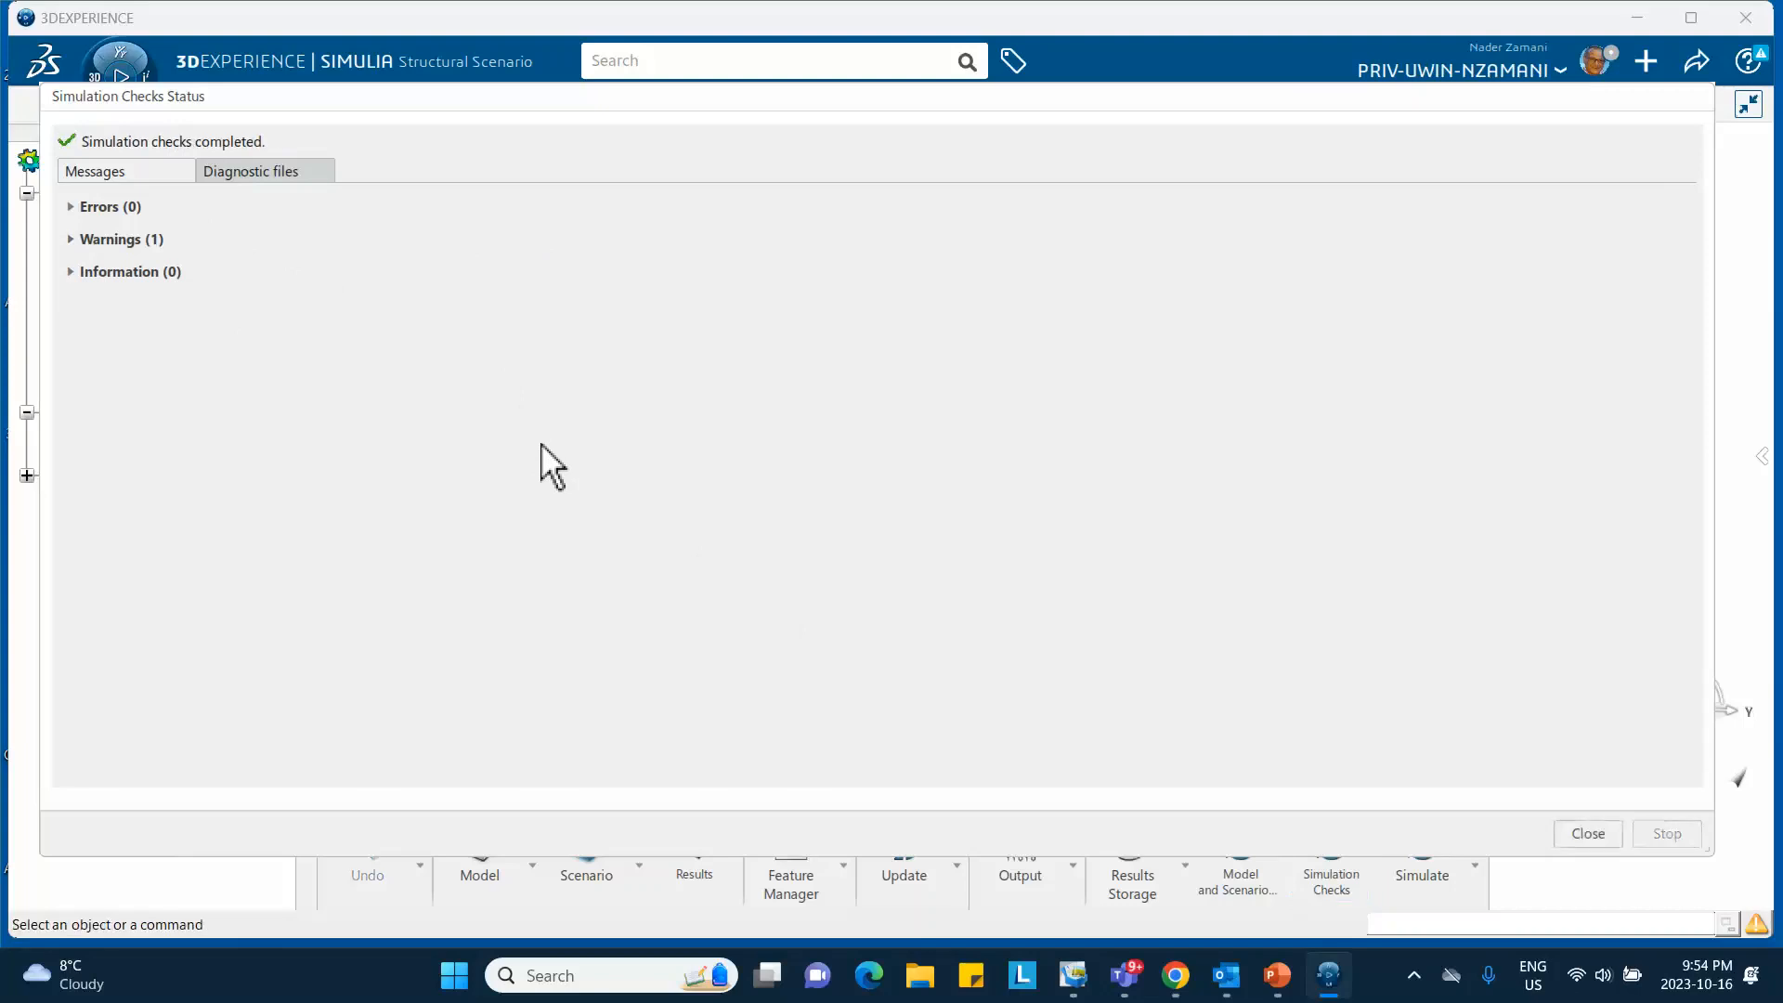
click(1585, 835)
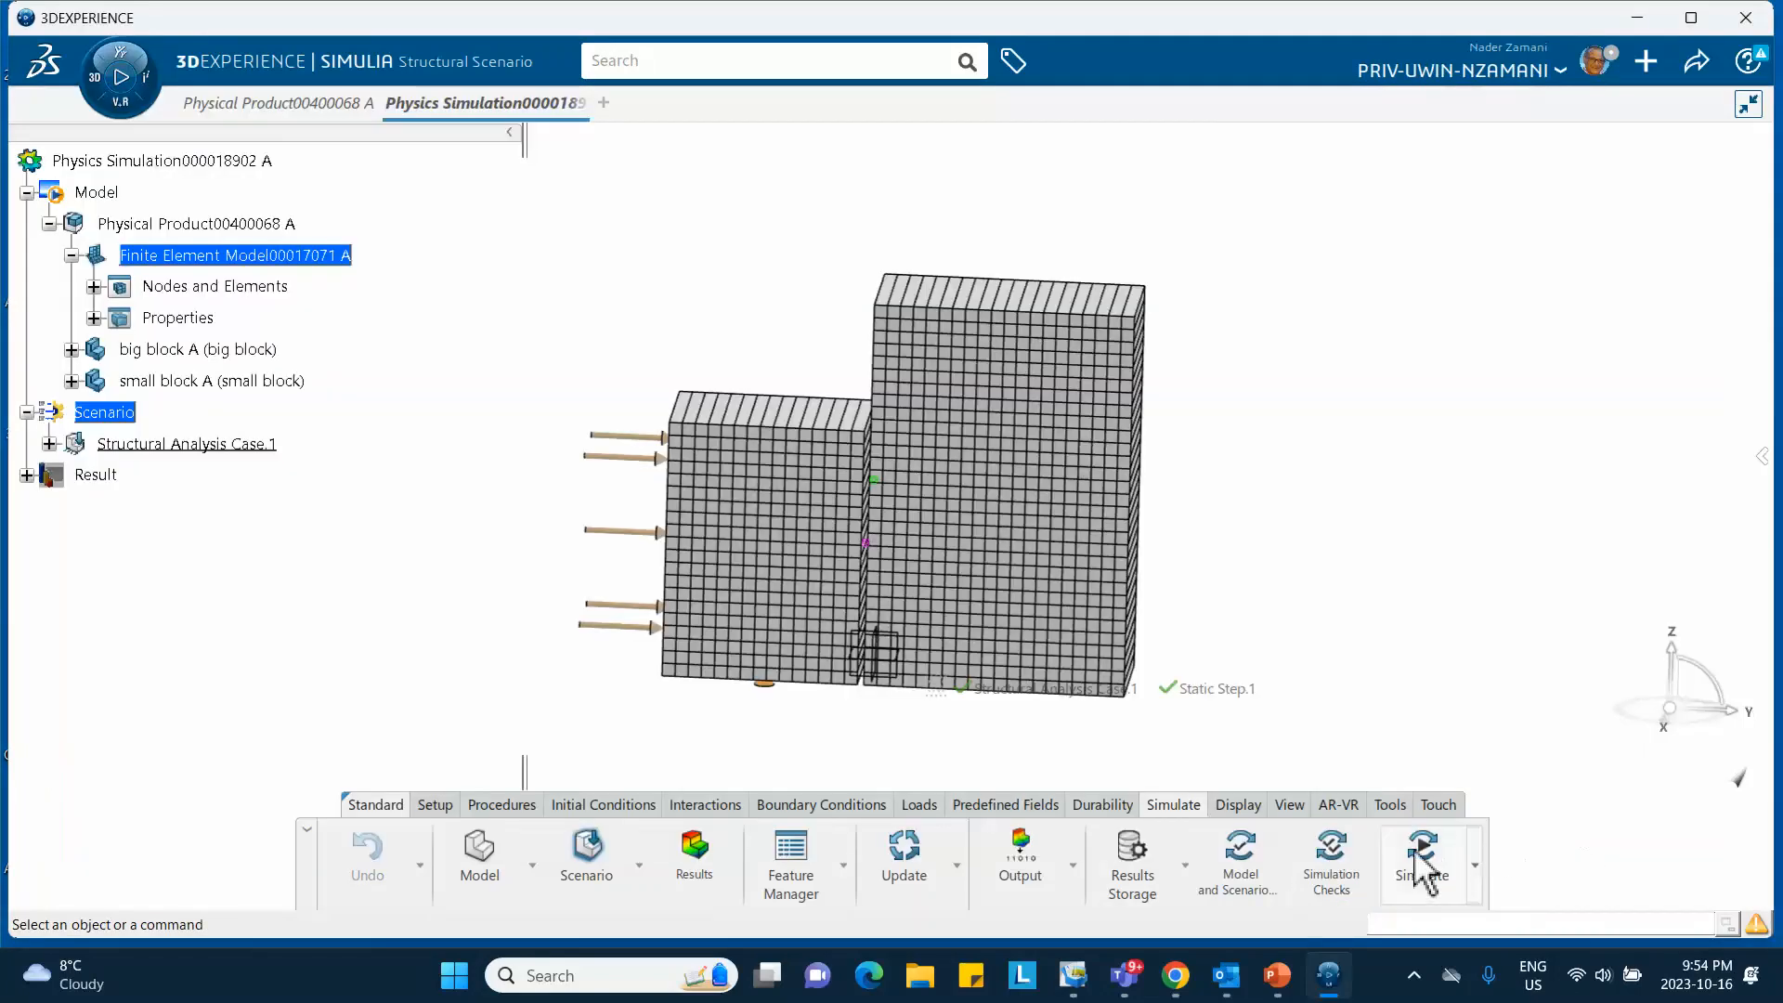
Simulate Structural Analysis Case.1 locally with 4 cores and review the solver iterations of the static step.
click(1422, 864)
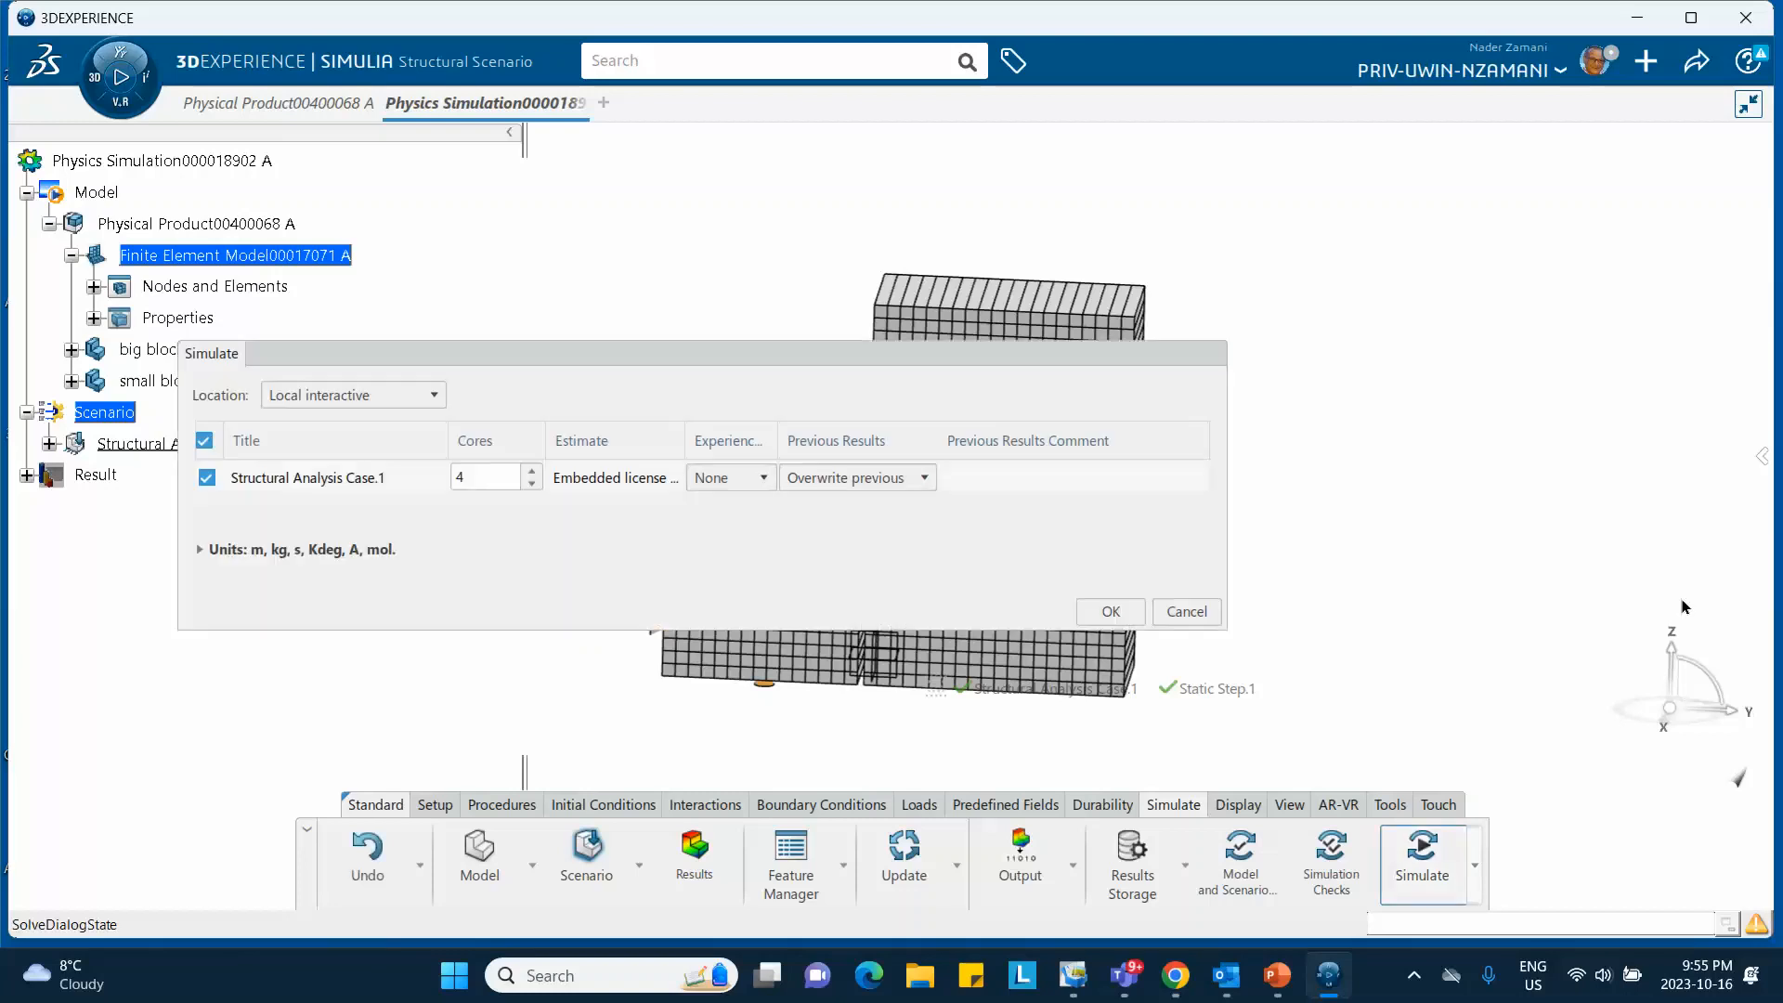
click(1117, 617)
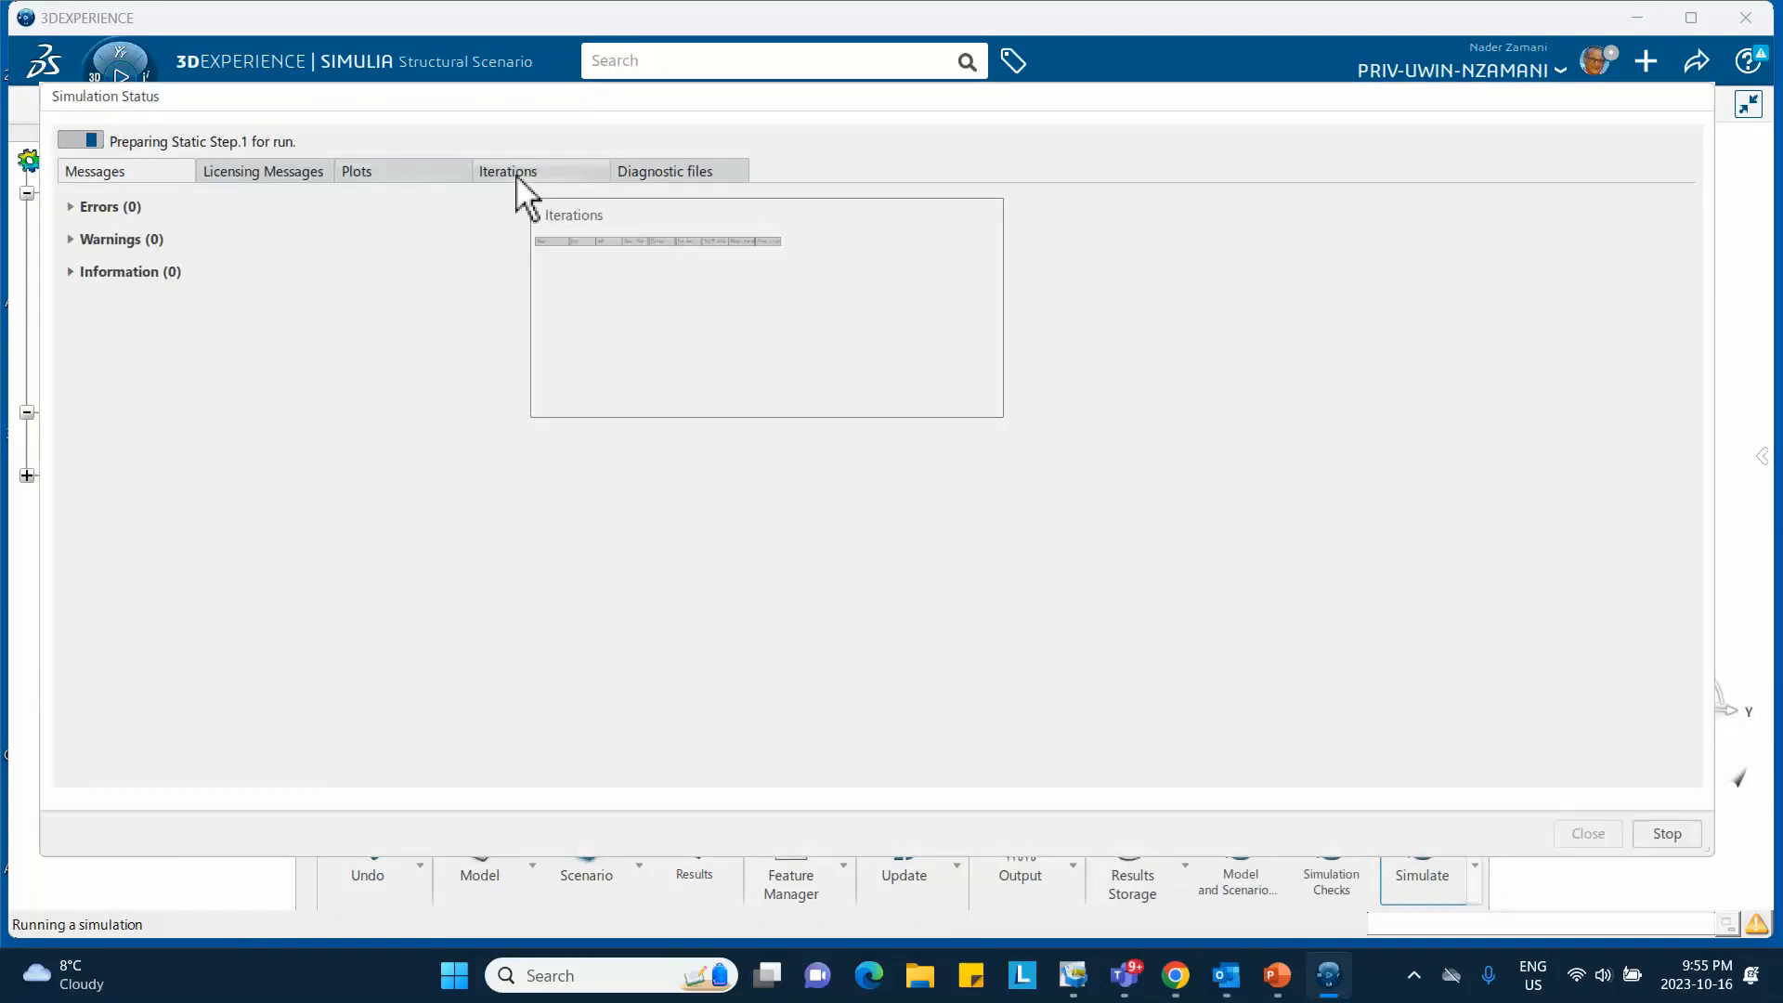
click(517, 175)
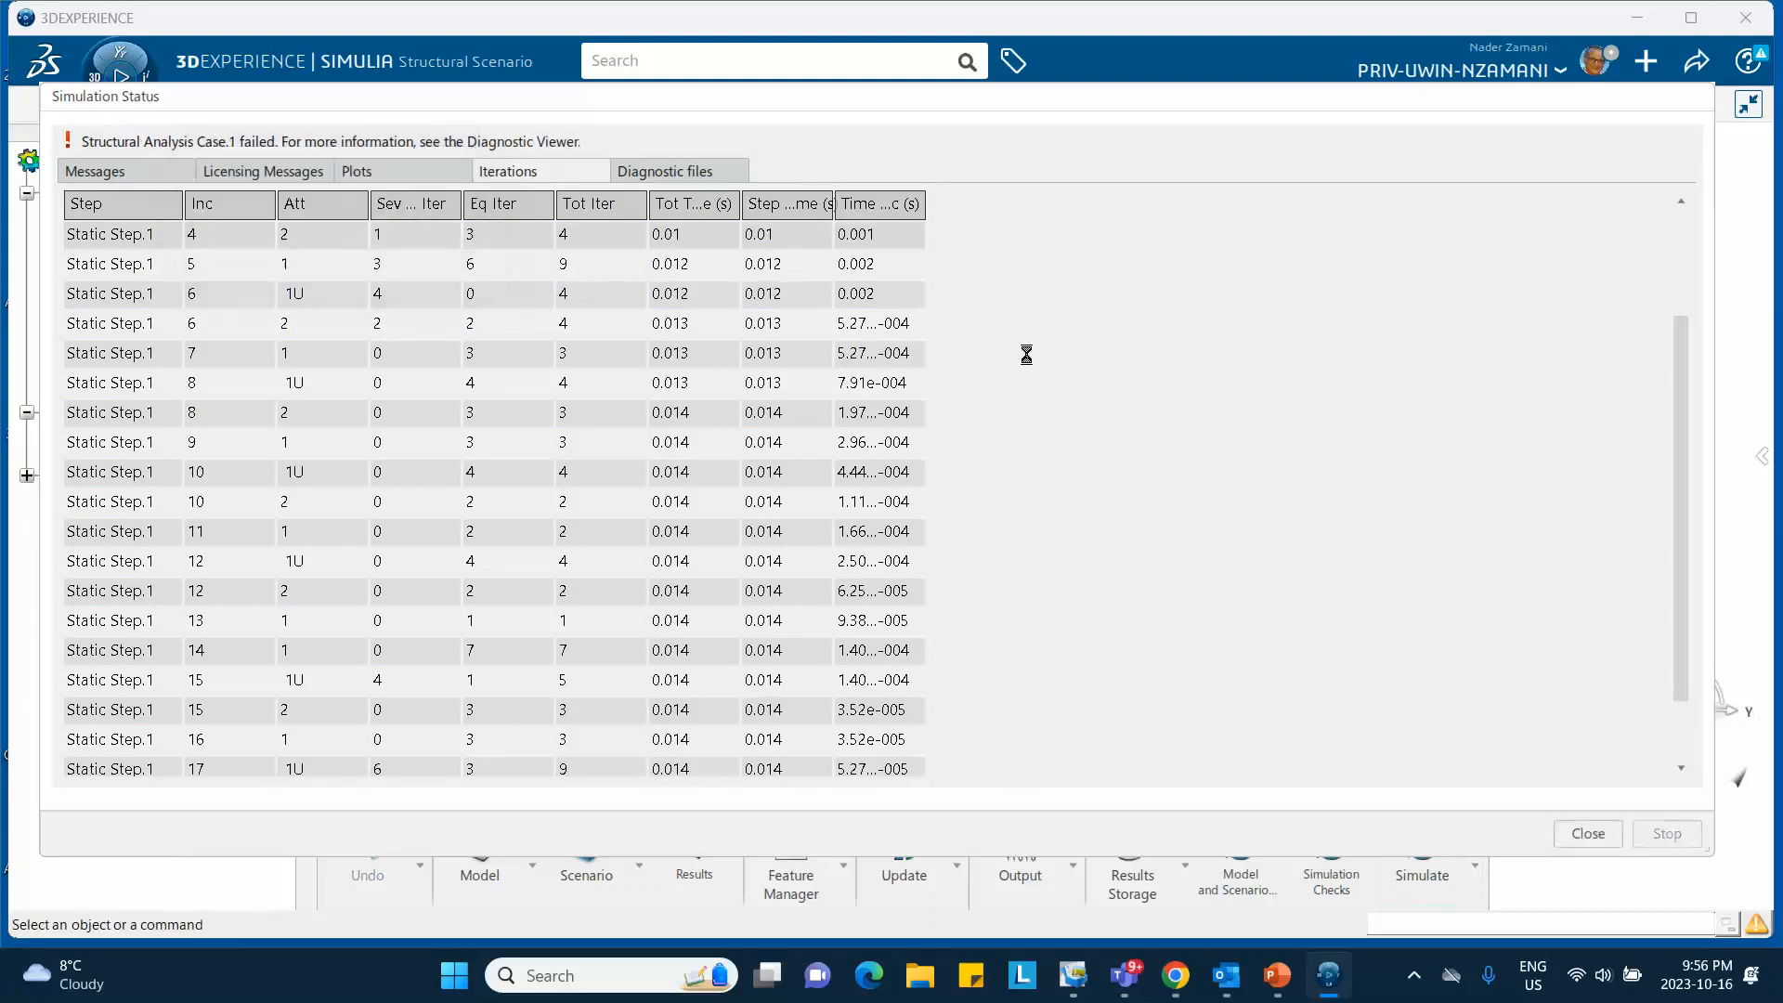
scroll(1198, 567, up, 2)
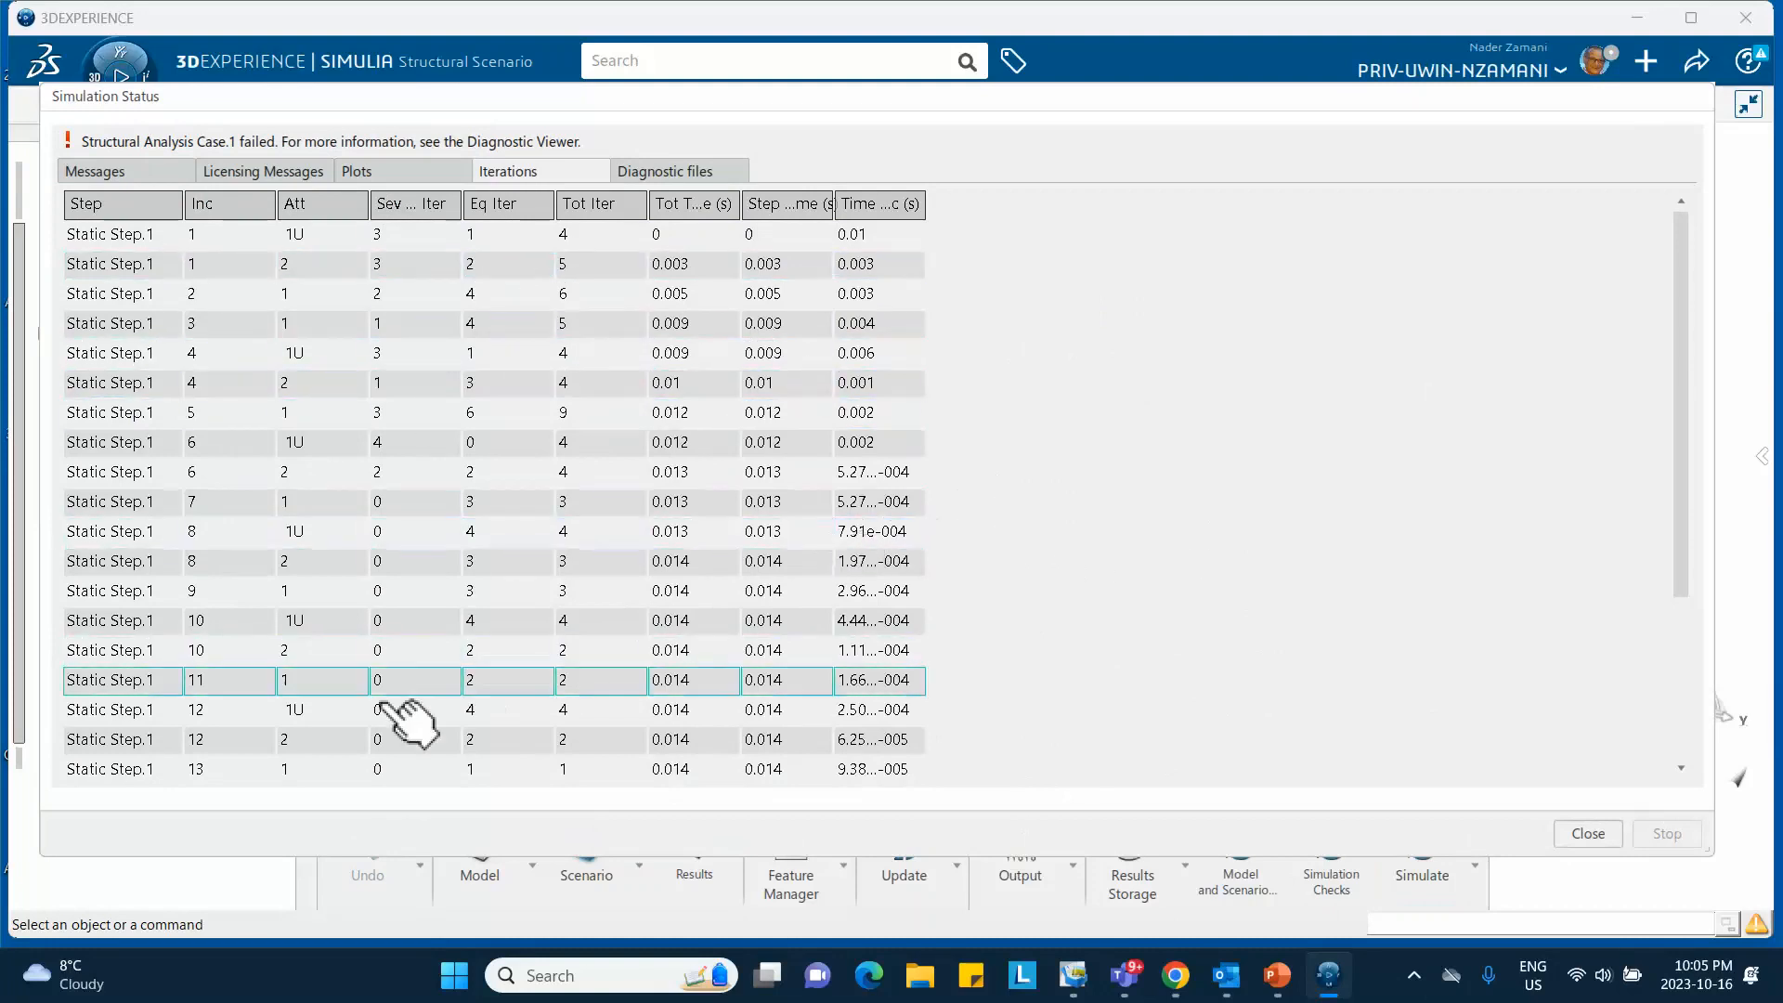
scroll(836, 557, down, 2)
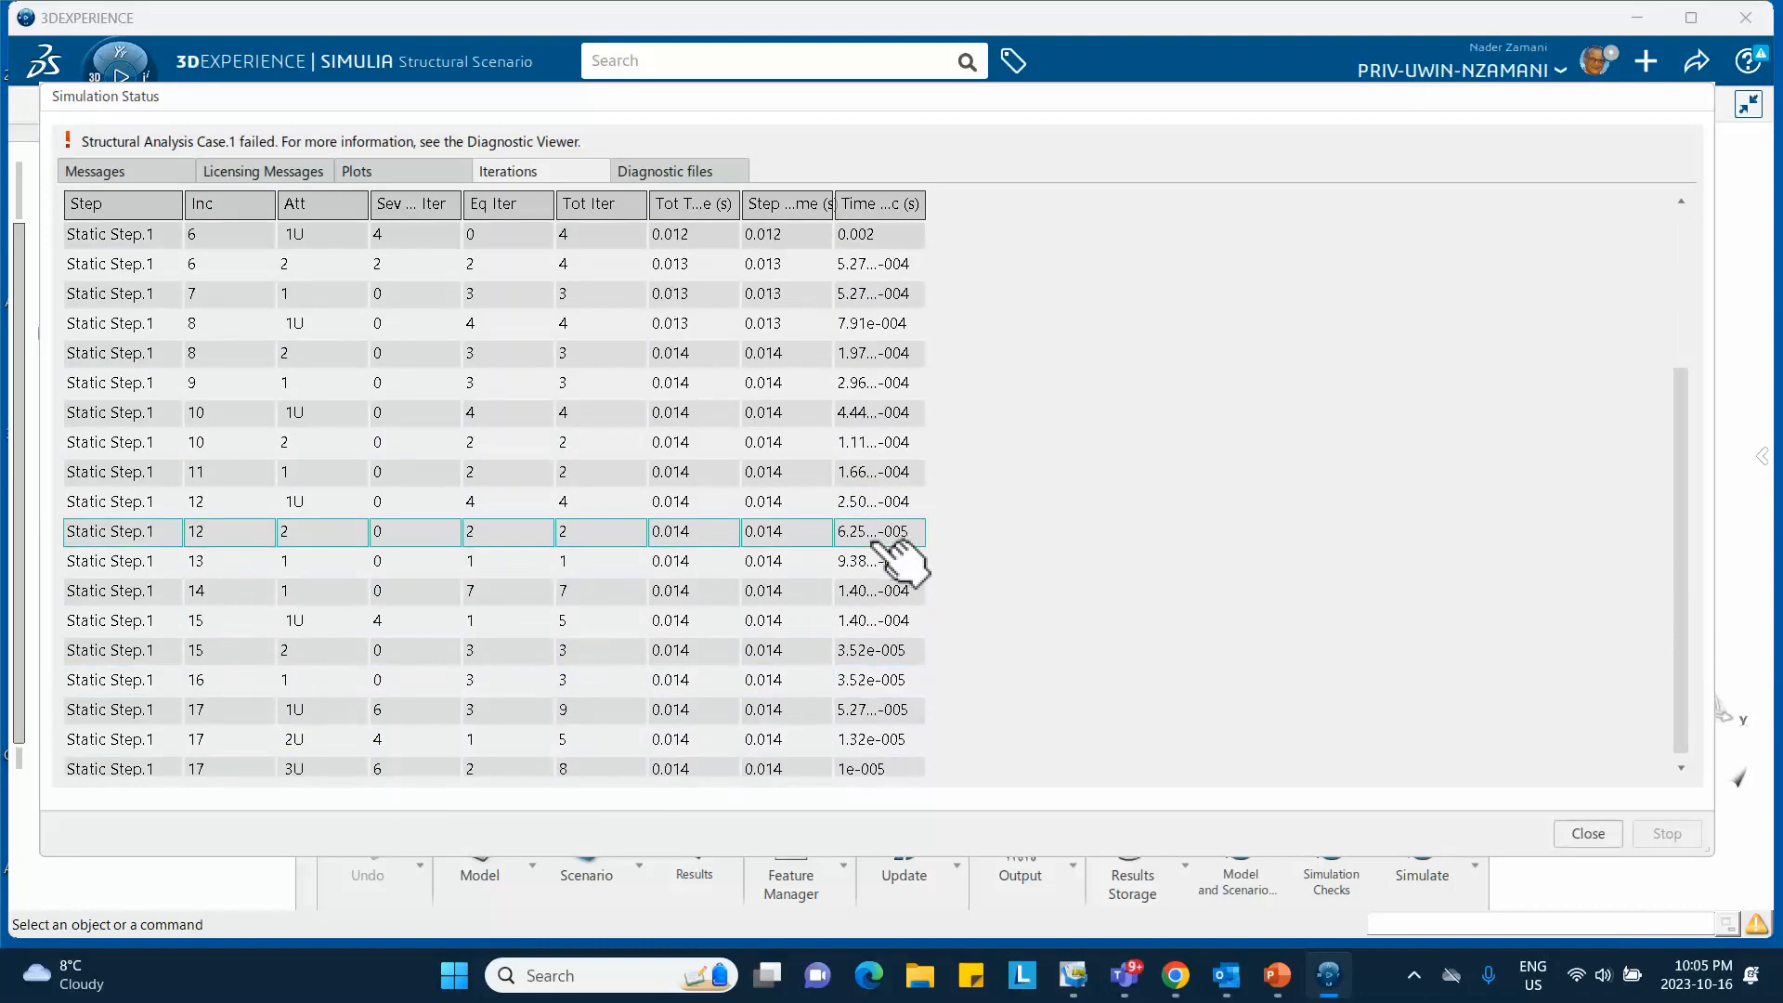
click(1583, 832)
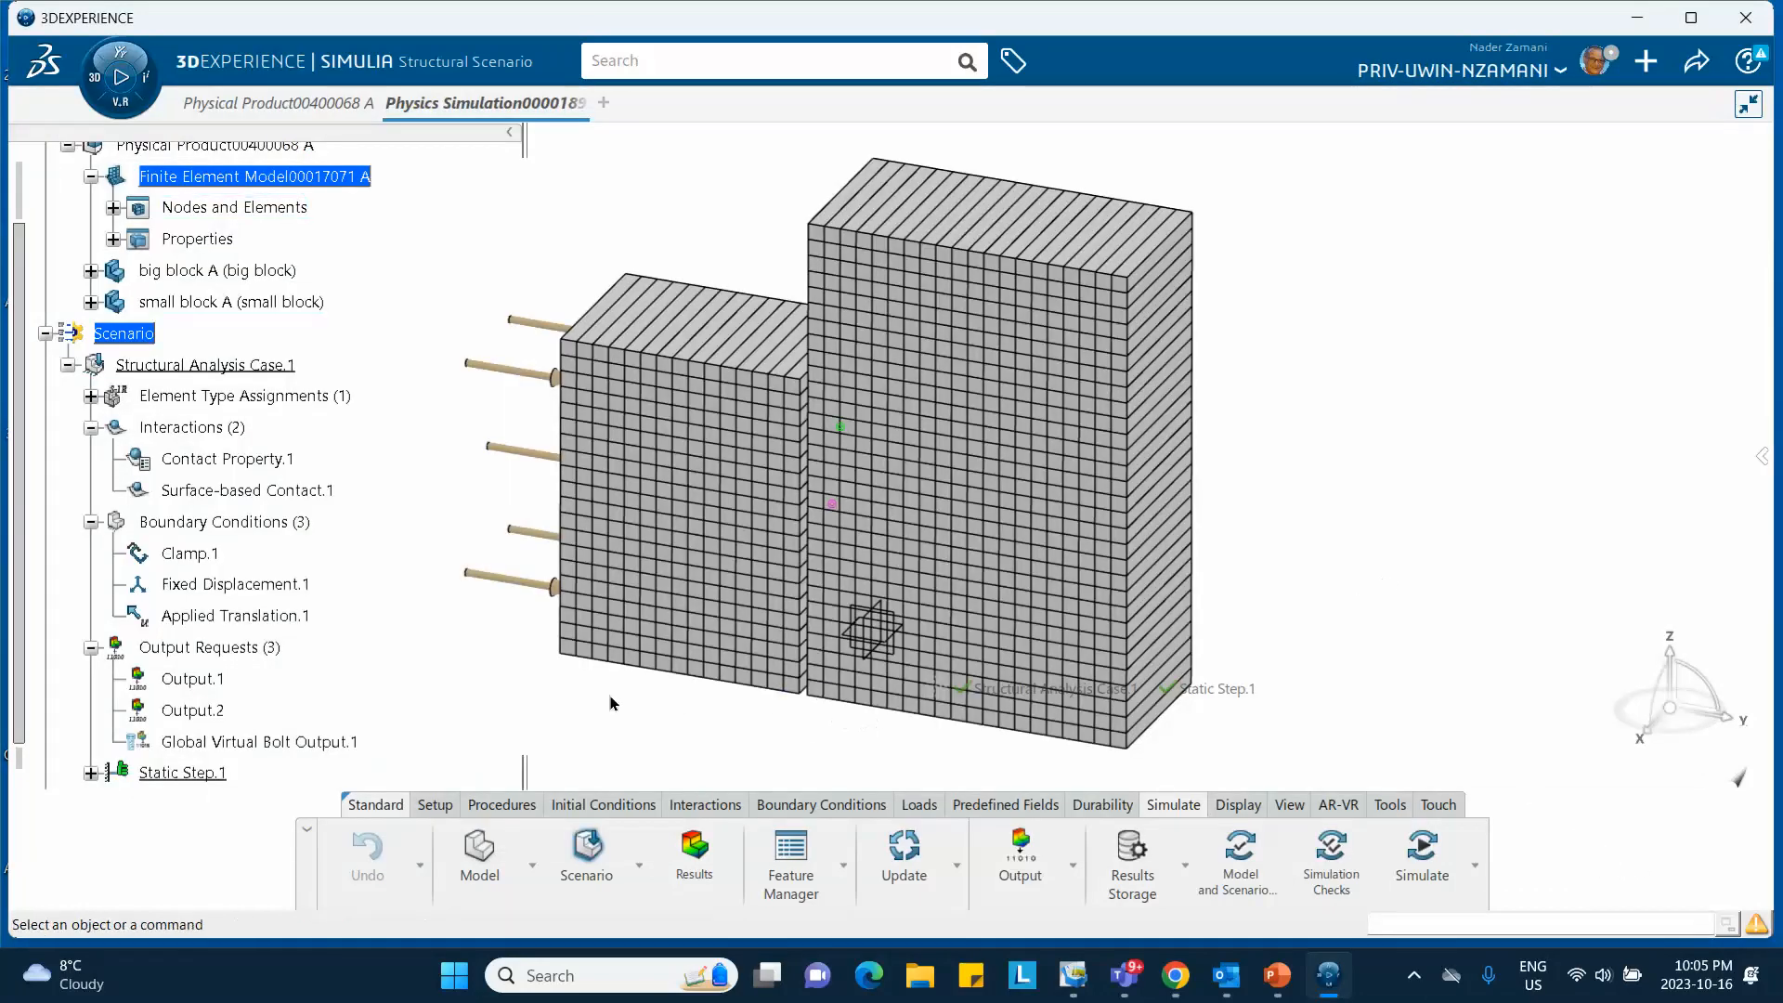
Open the simulation results and look through the available frames of the Von Mises stress plot.
click(695, 861)
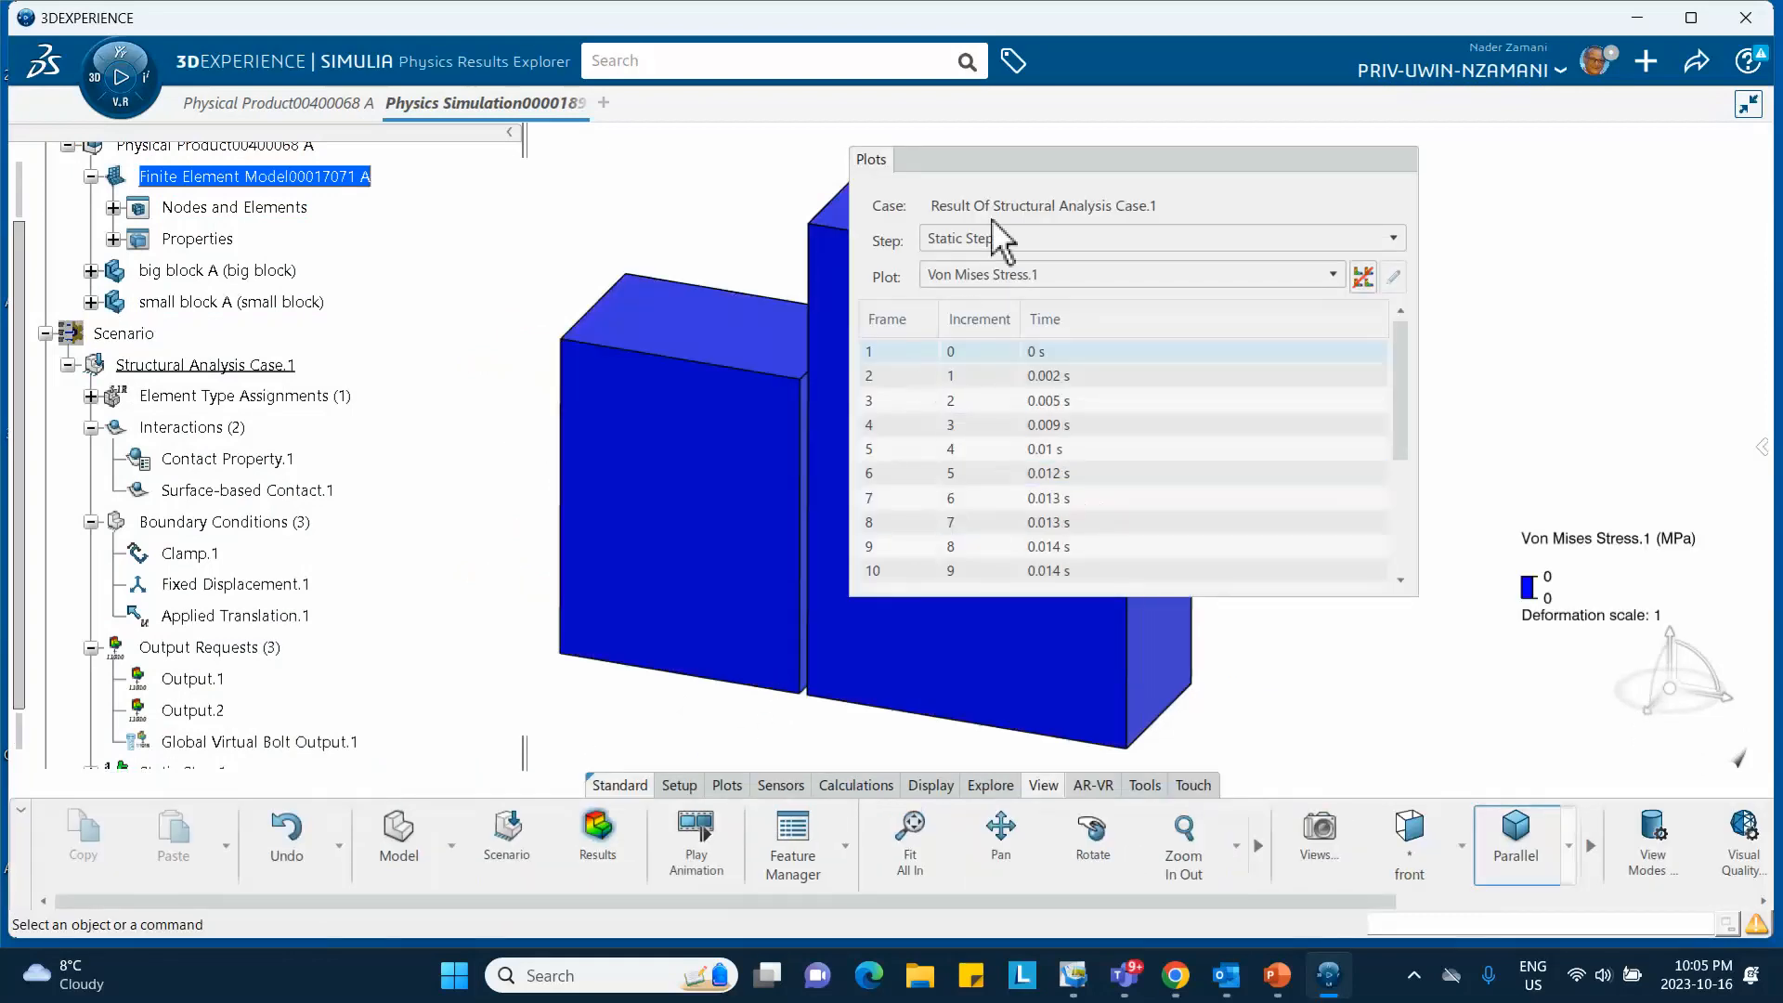
drag(1013, 169, 1215, 149)
scroll(1193, 418, down, 3)
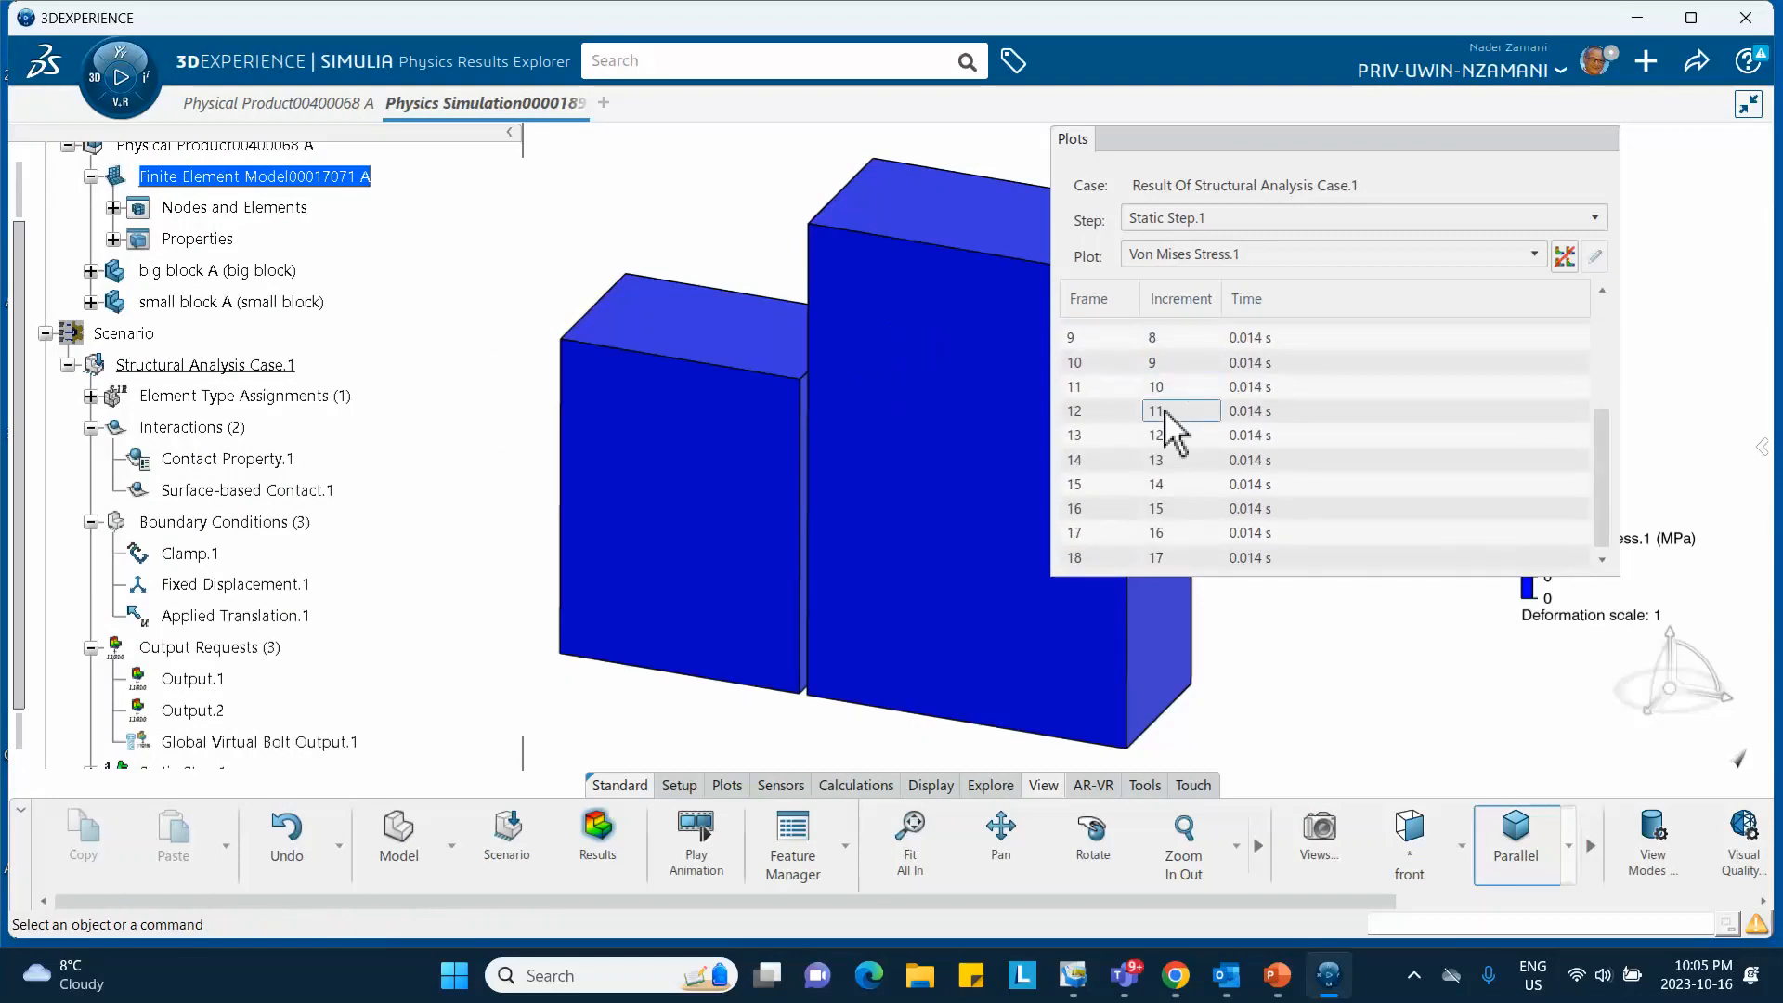
scroll(1174, 423, up, 3)
Examine the deformed blocks in the Von Mises stress plot at increments 1 through 6 and at increment 9.
click(1170, 356)
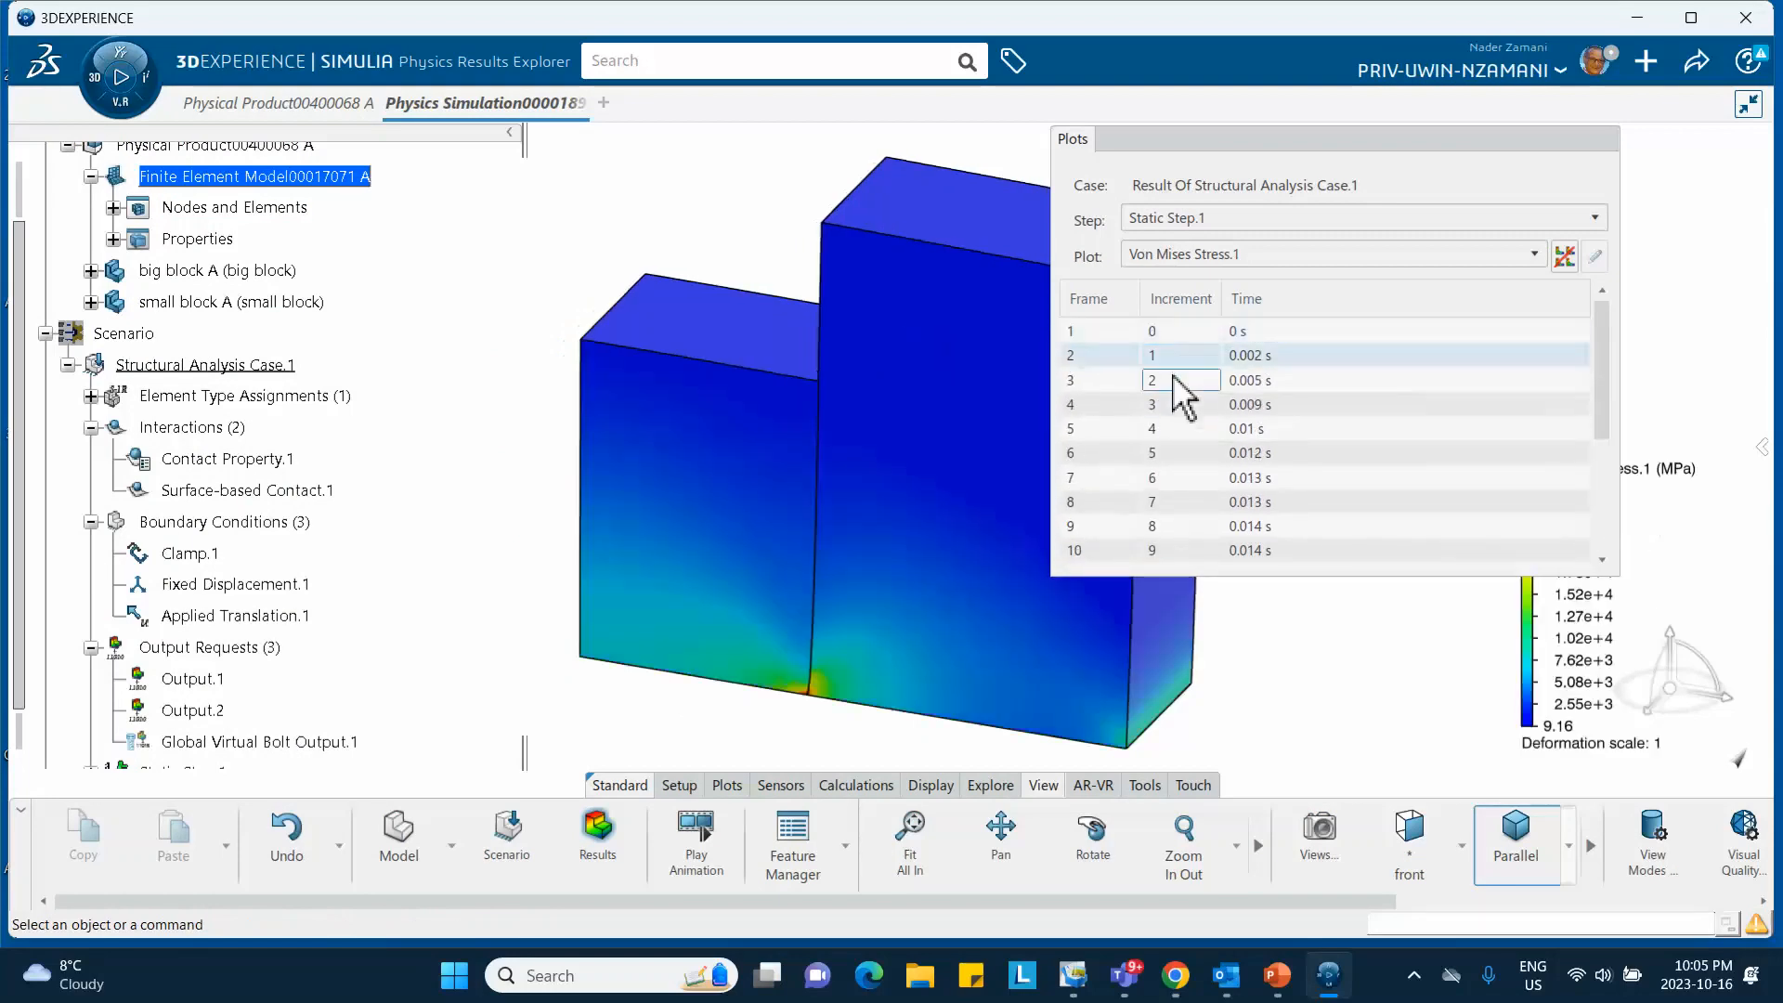
click(1175, 380)
click(1172, 404)
click(1178, 429)
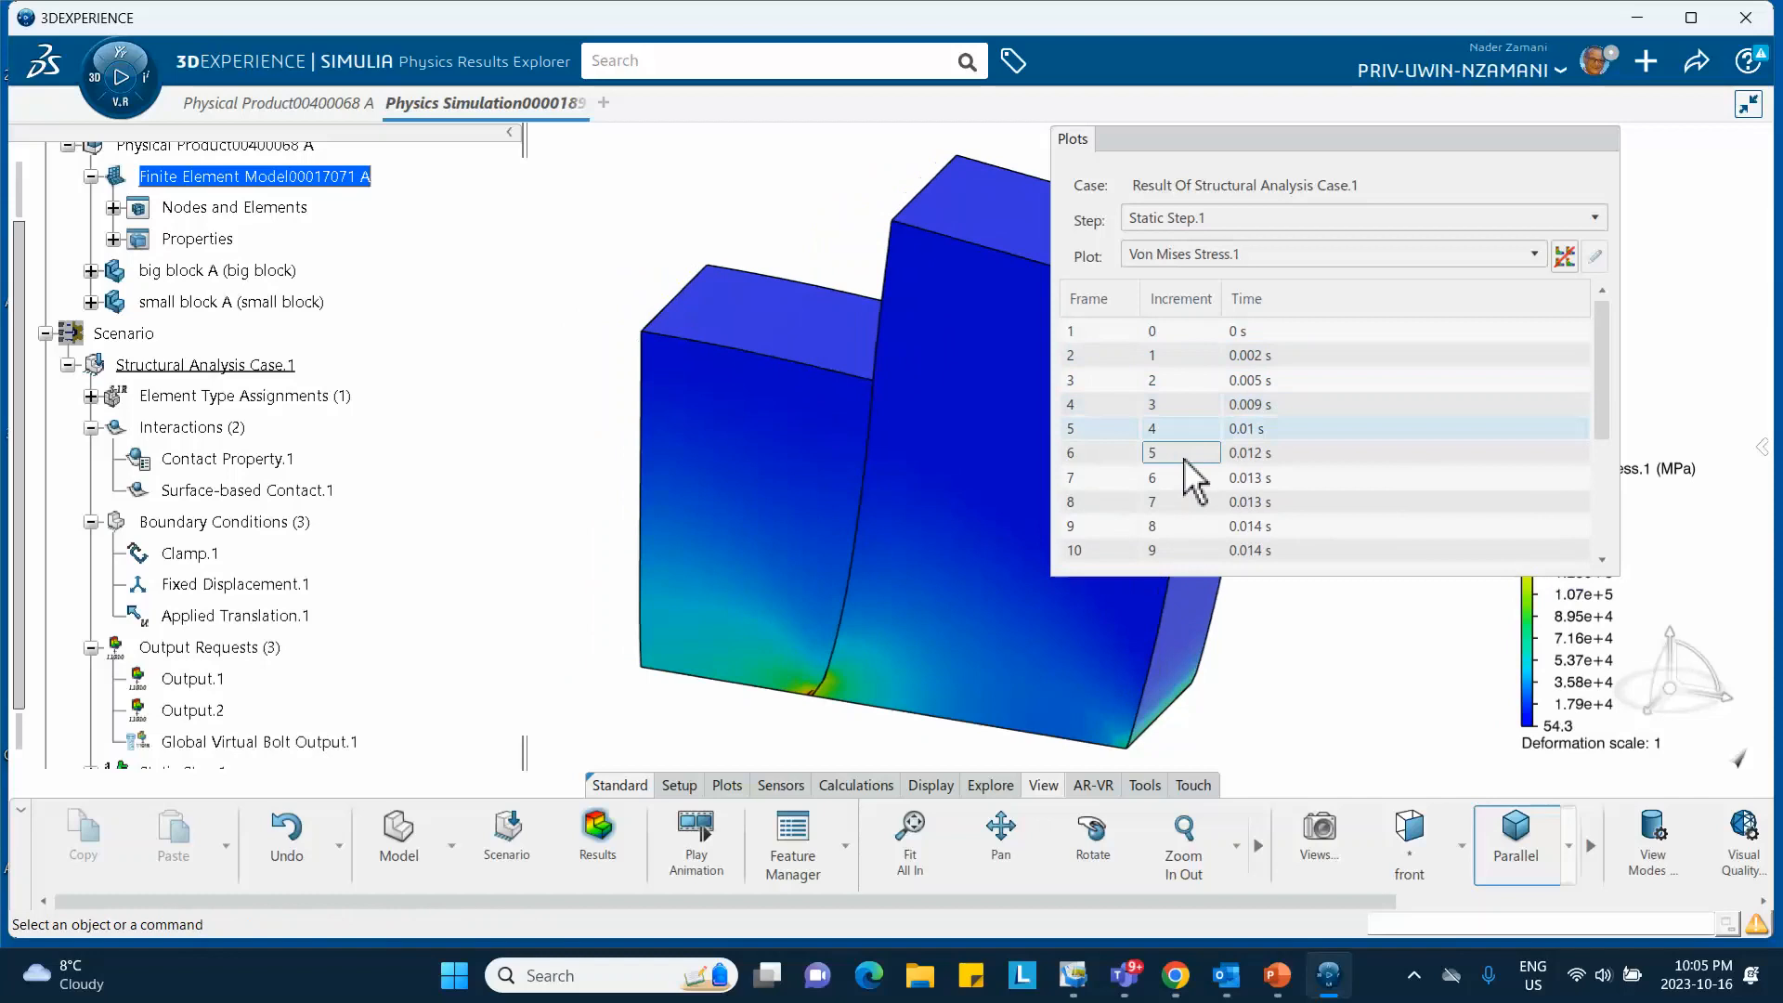
click(1180, 453)
click(1179, 477)
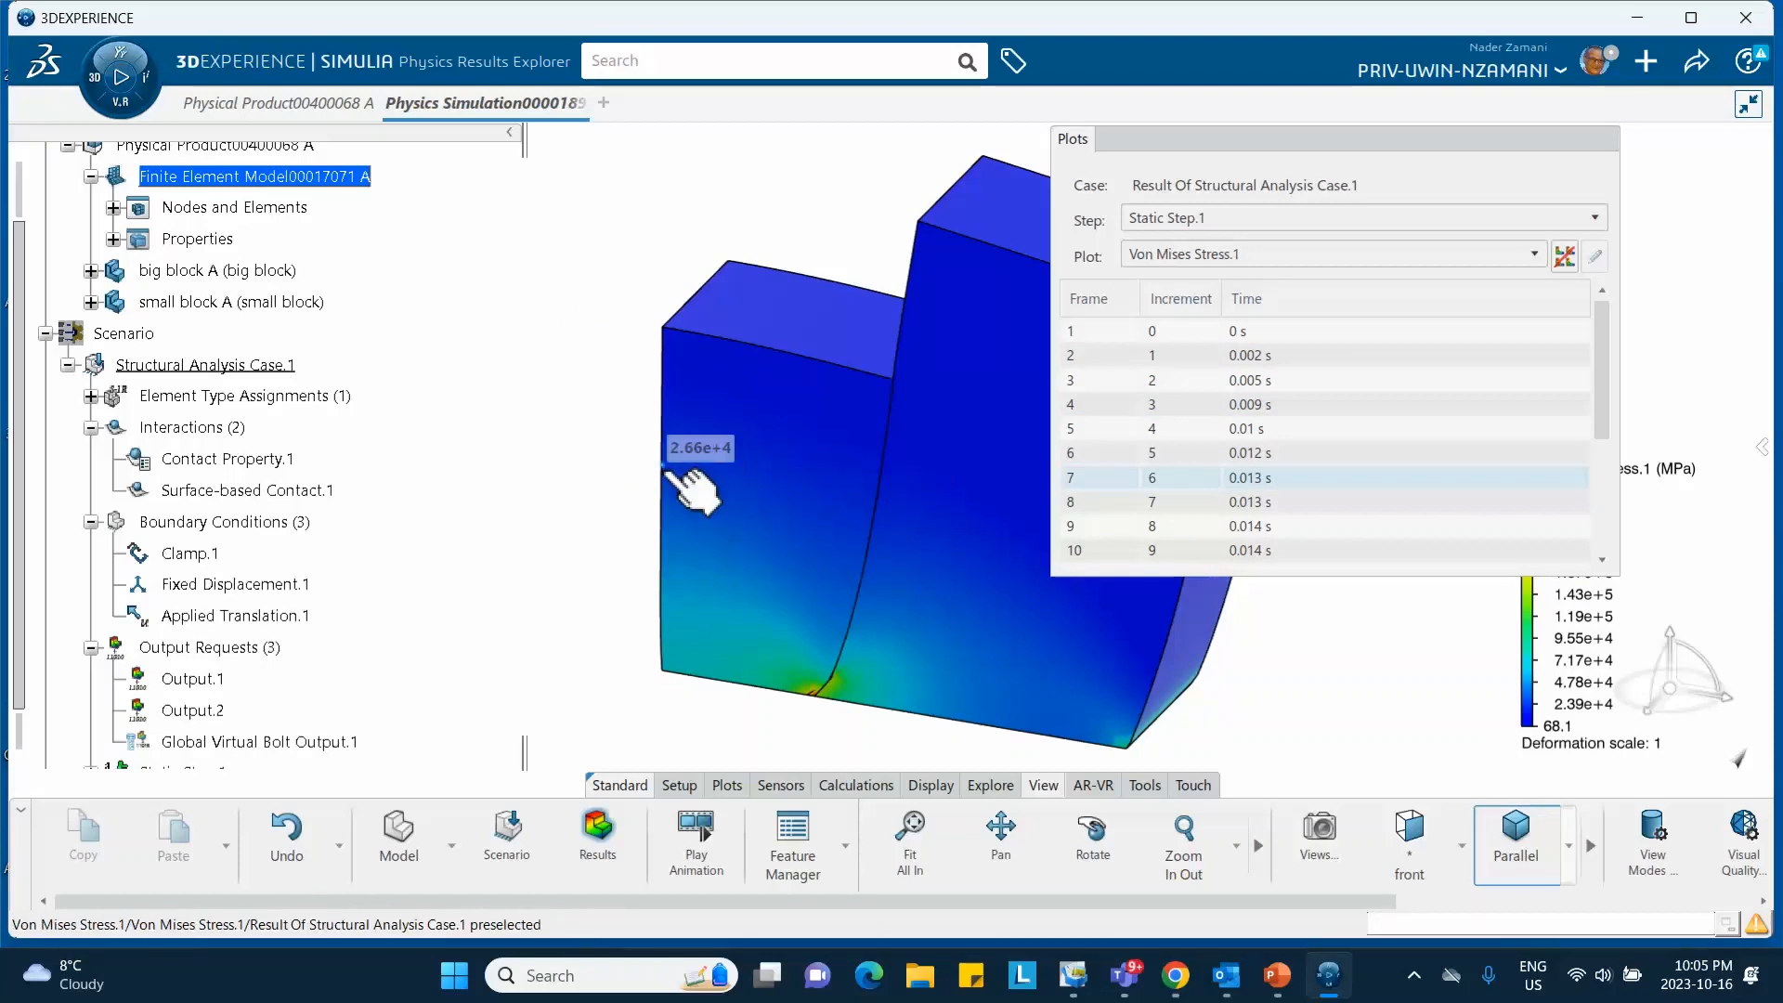
scroll(1180, 432, down, 2)
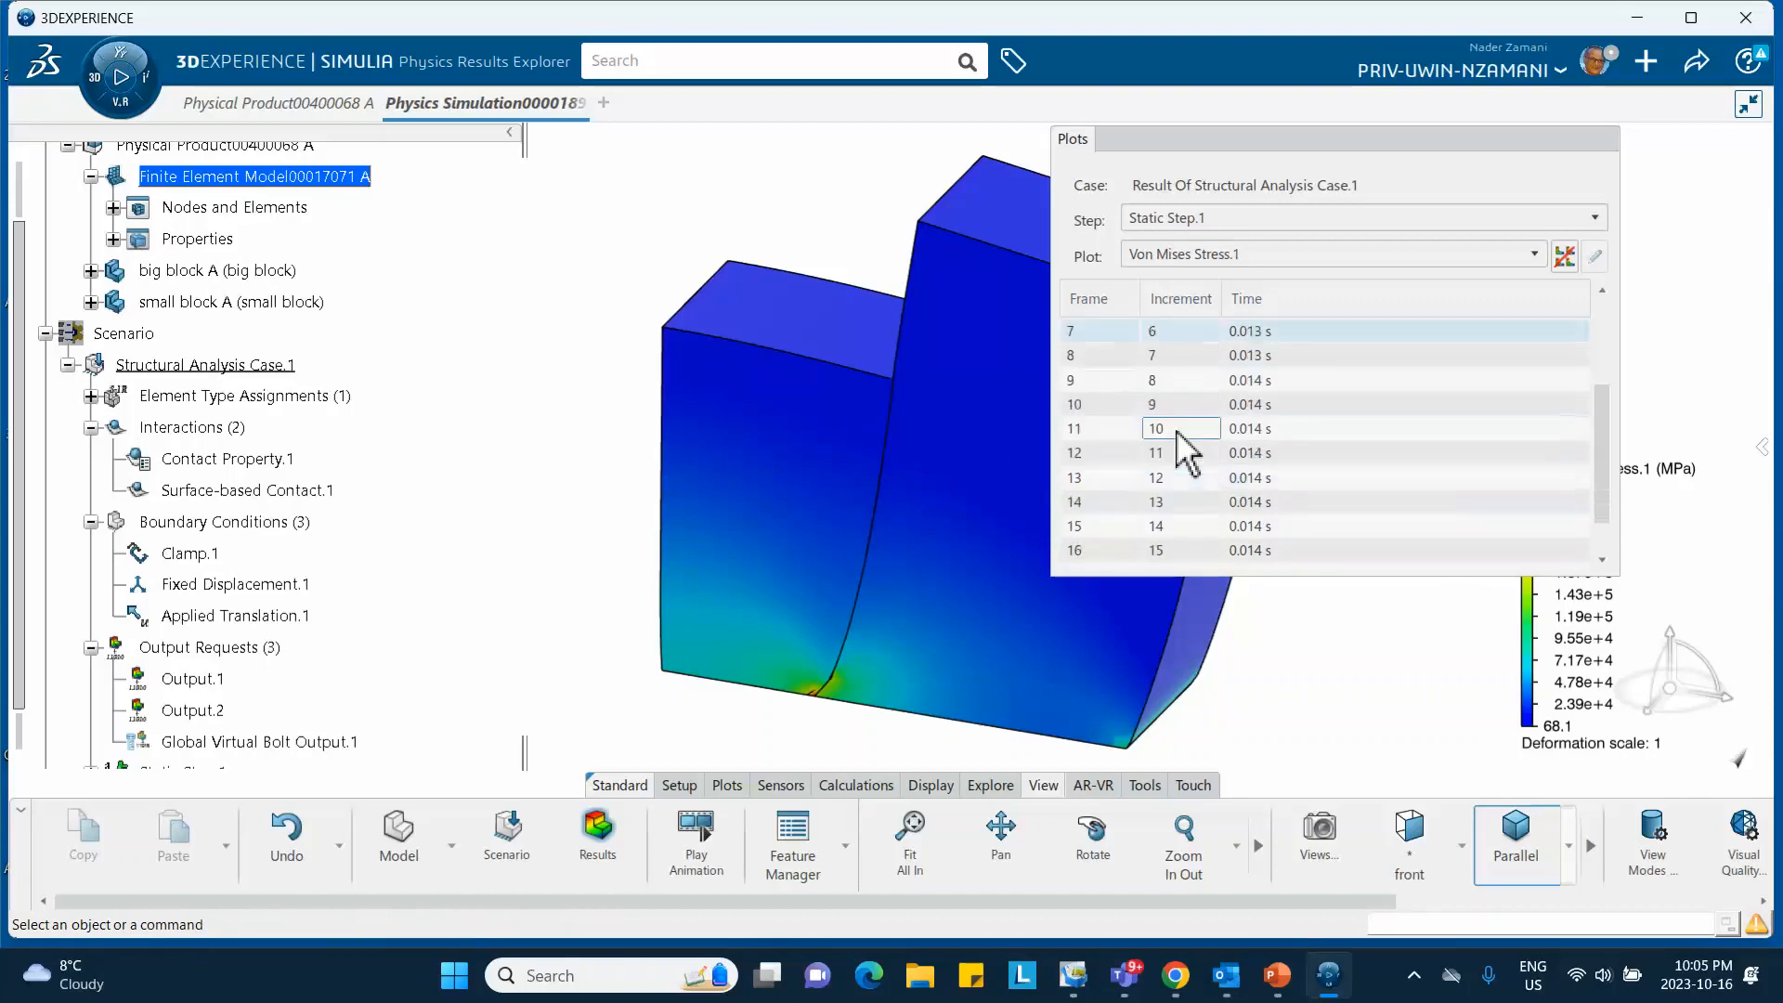
scroll(1189, 543, up, 2)
click(1178, 543)
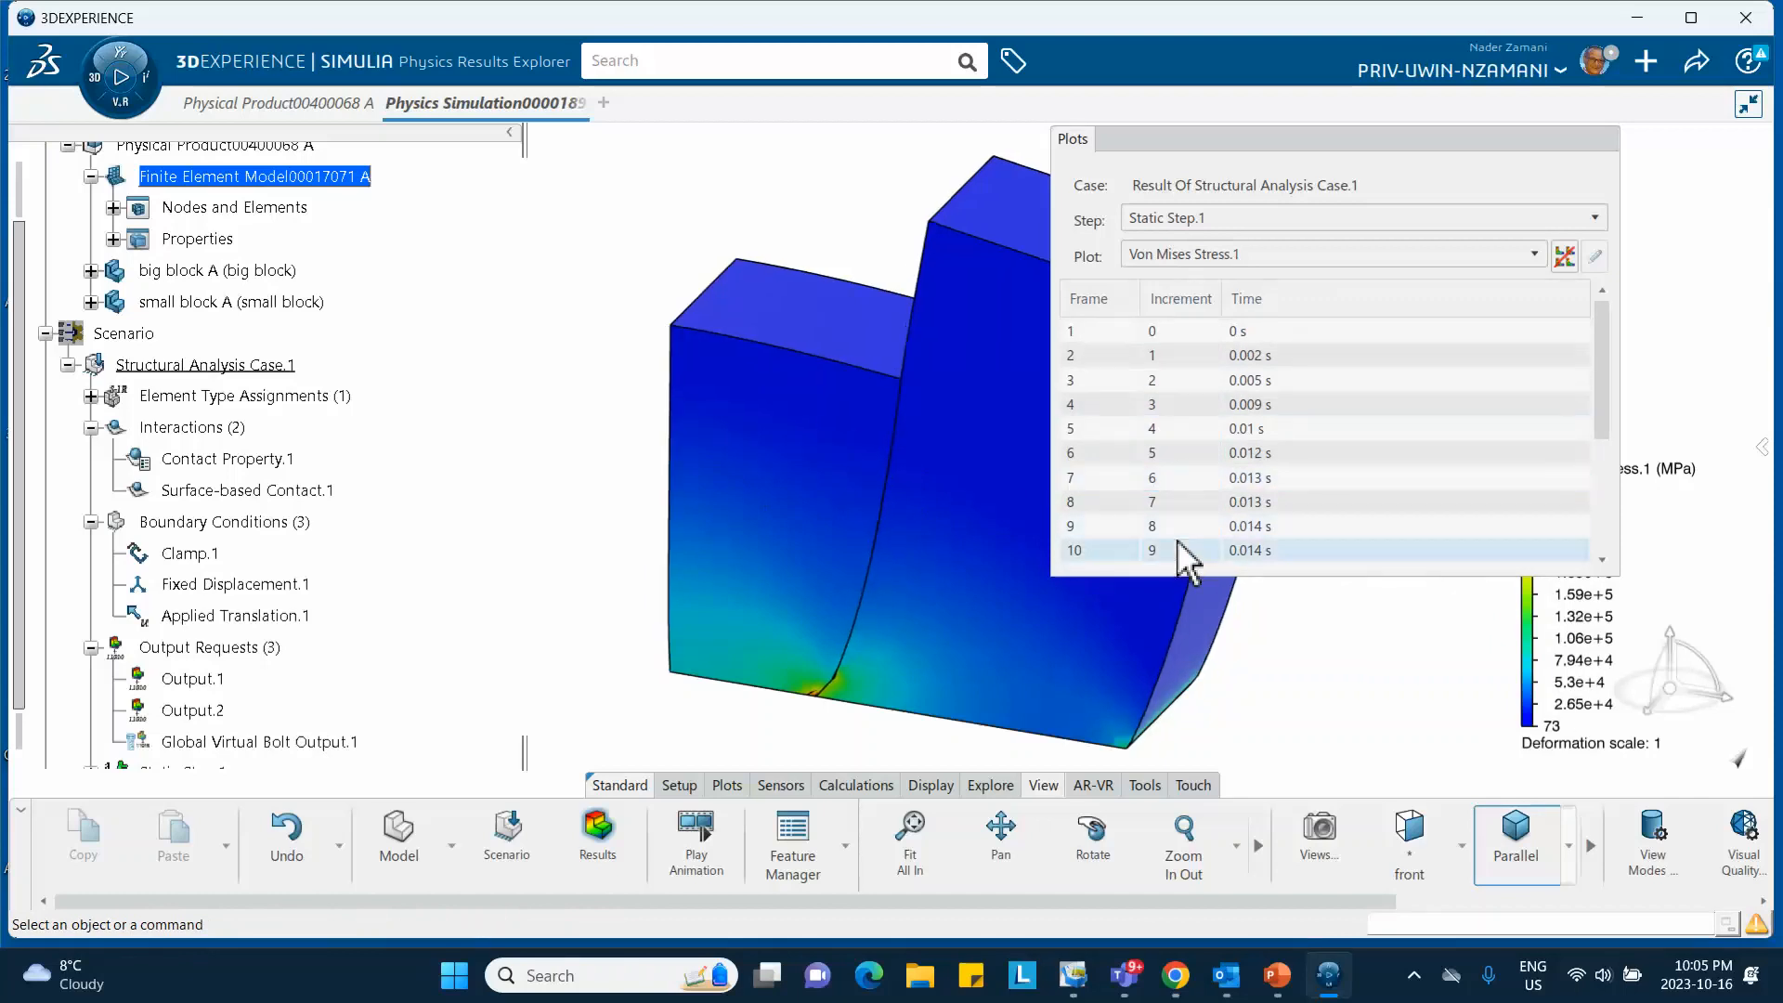
click(1440, 149)
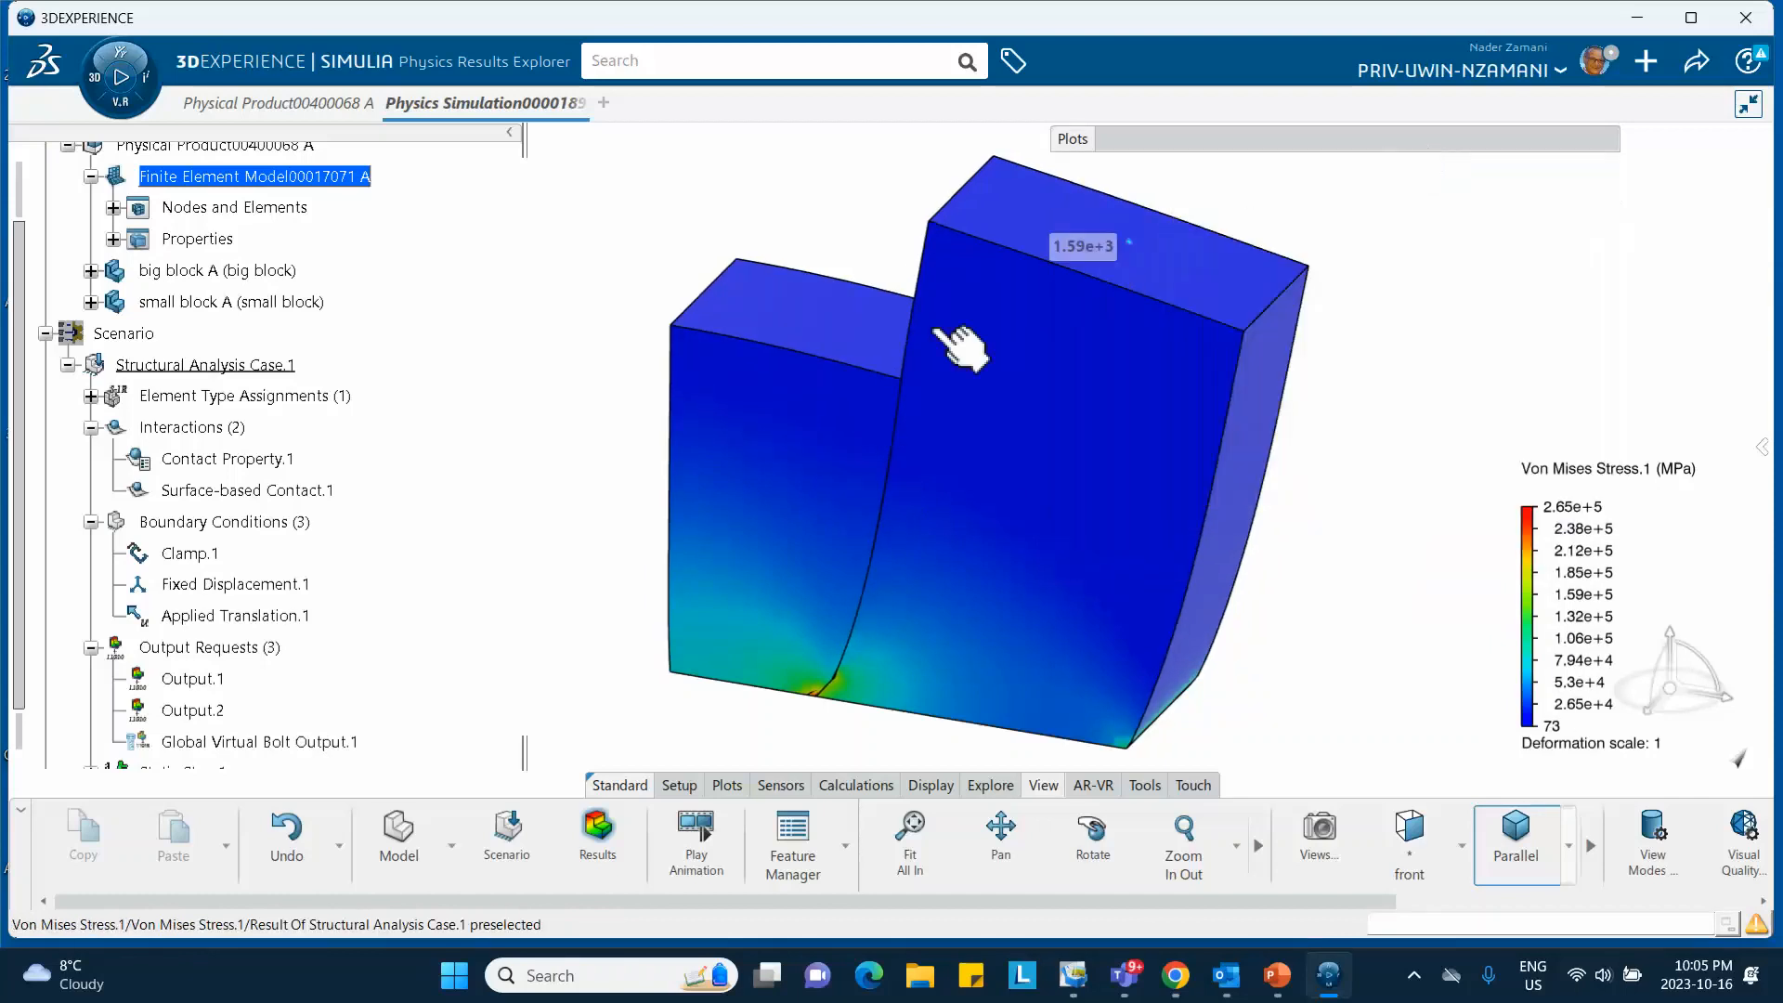
Set the translation of Applied Translation.1 to 0.5 mm.
scroll(422, 493, down, 2)
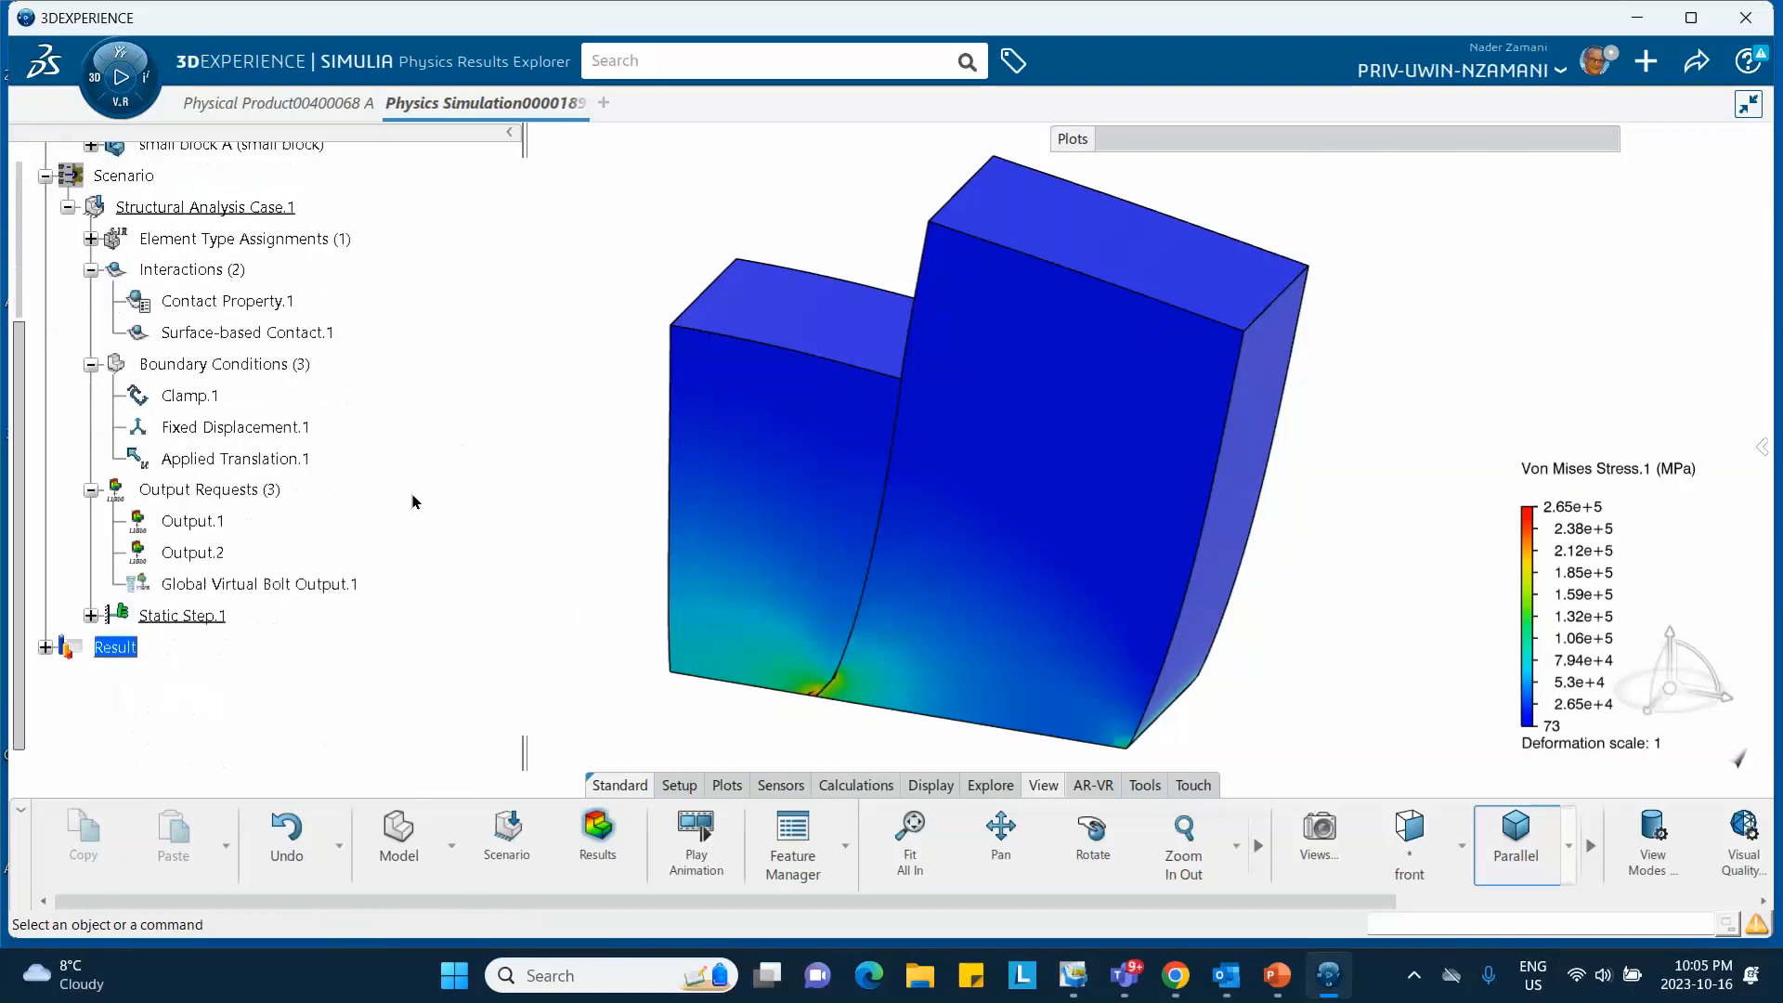
double_click(223, 464)
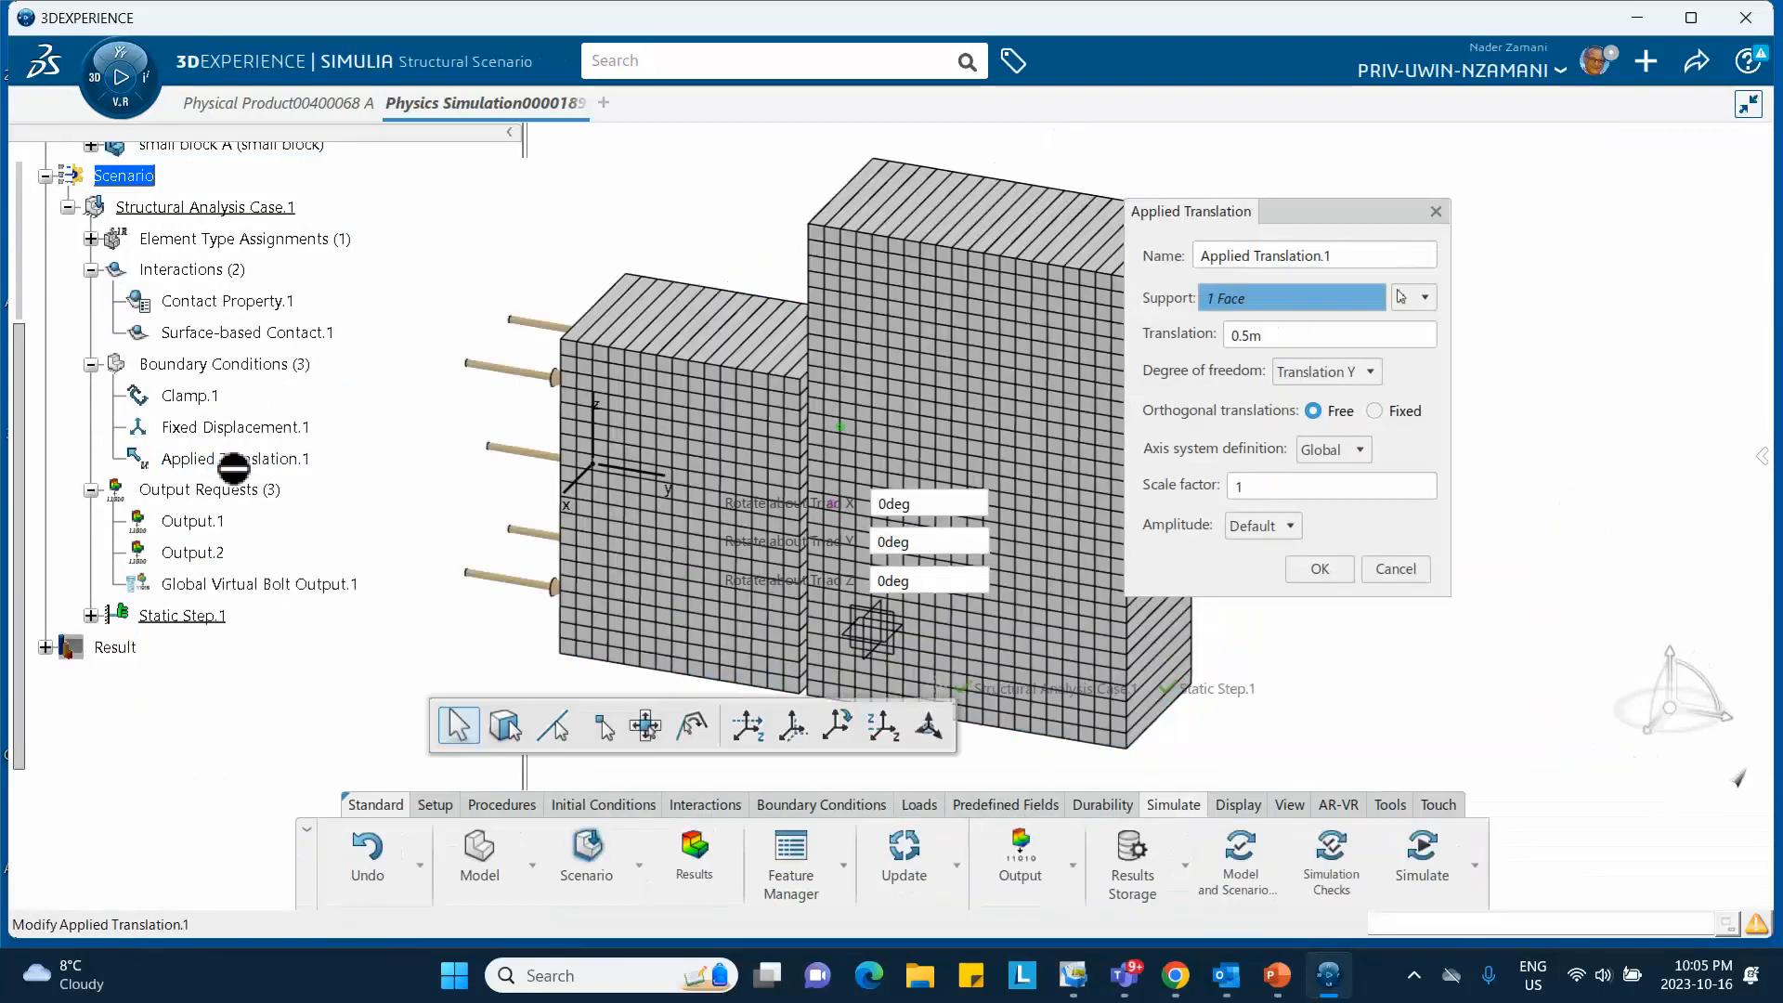
double_click(1268, 337)
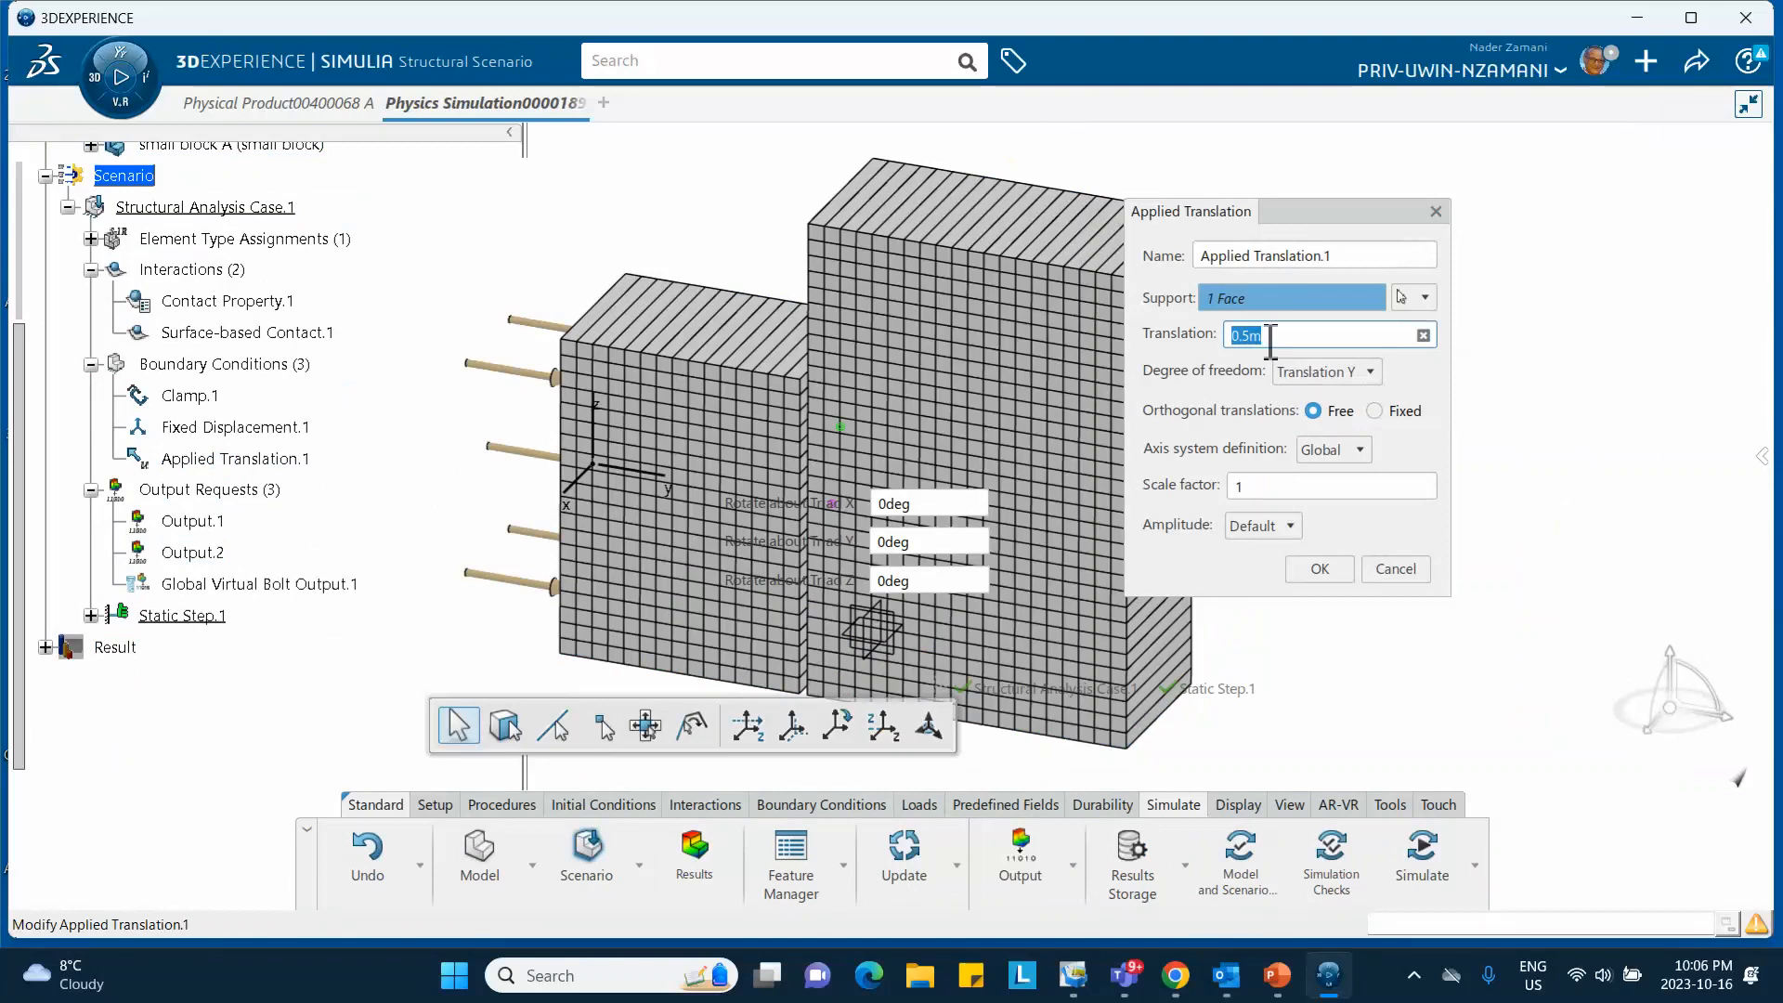
click(1268, 337)
text(m)
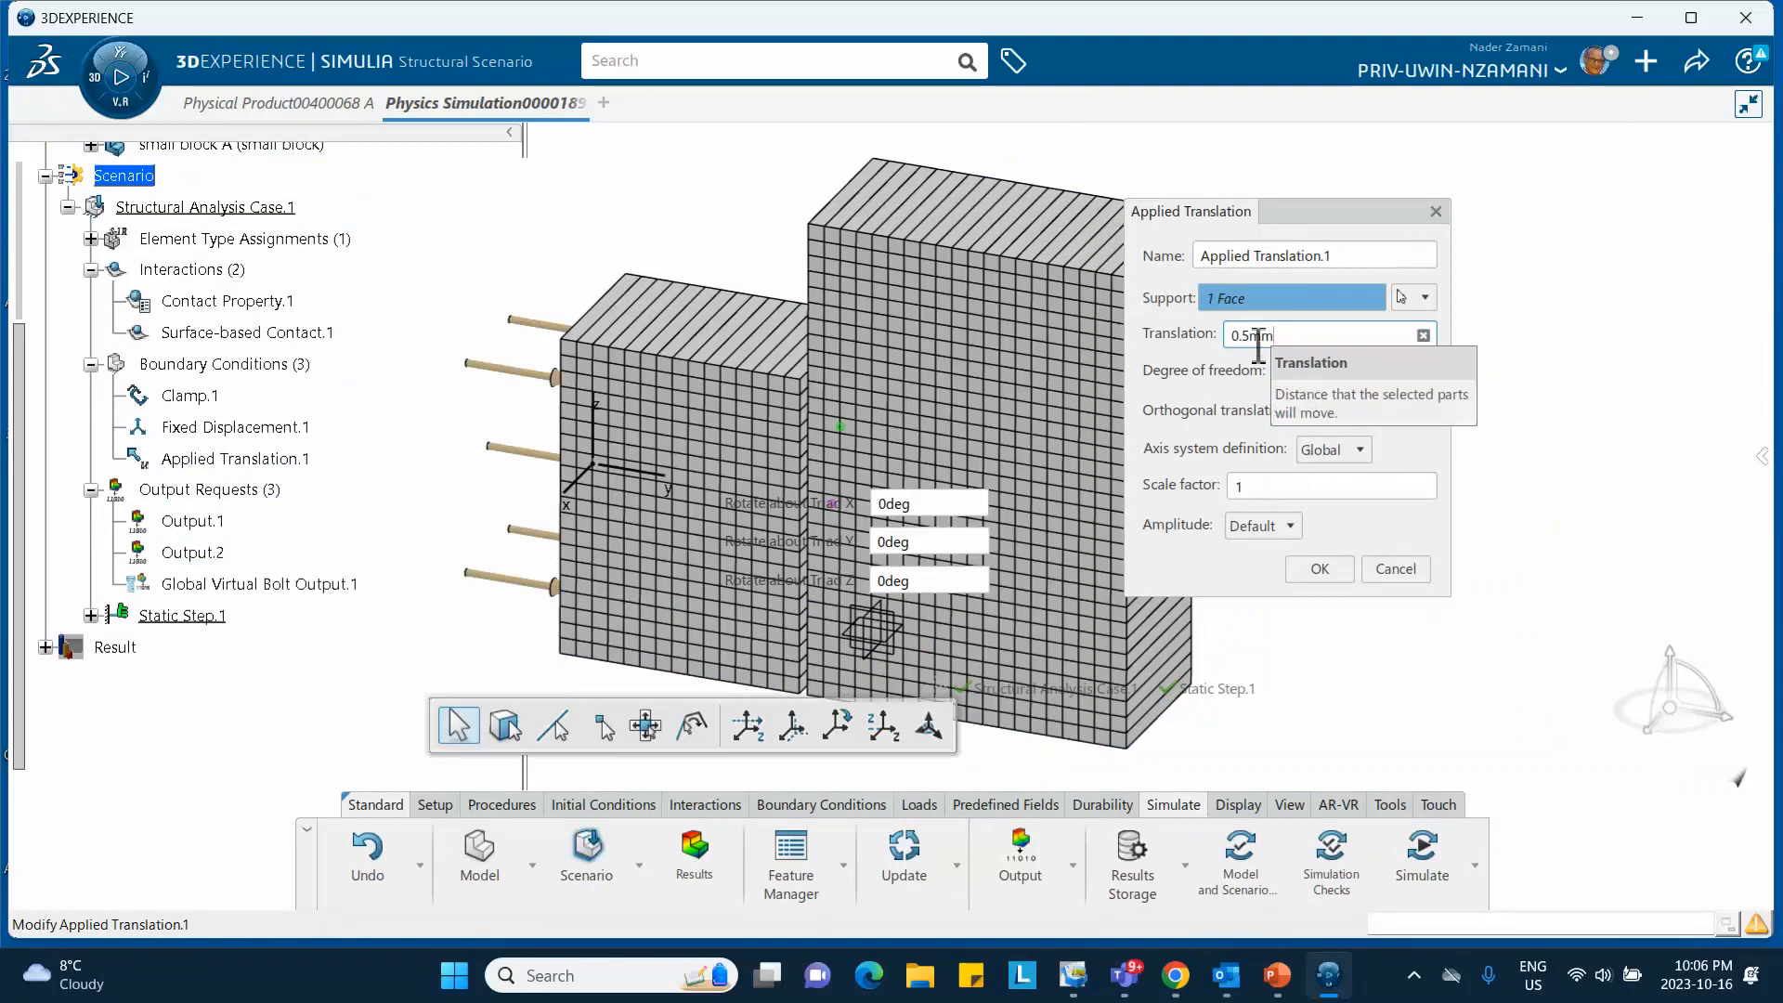
click(1324, 569)
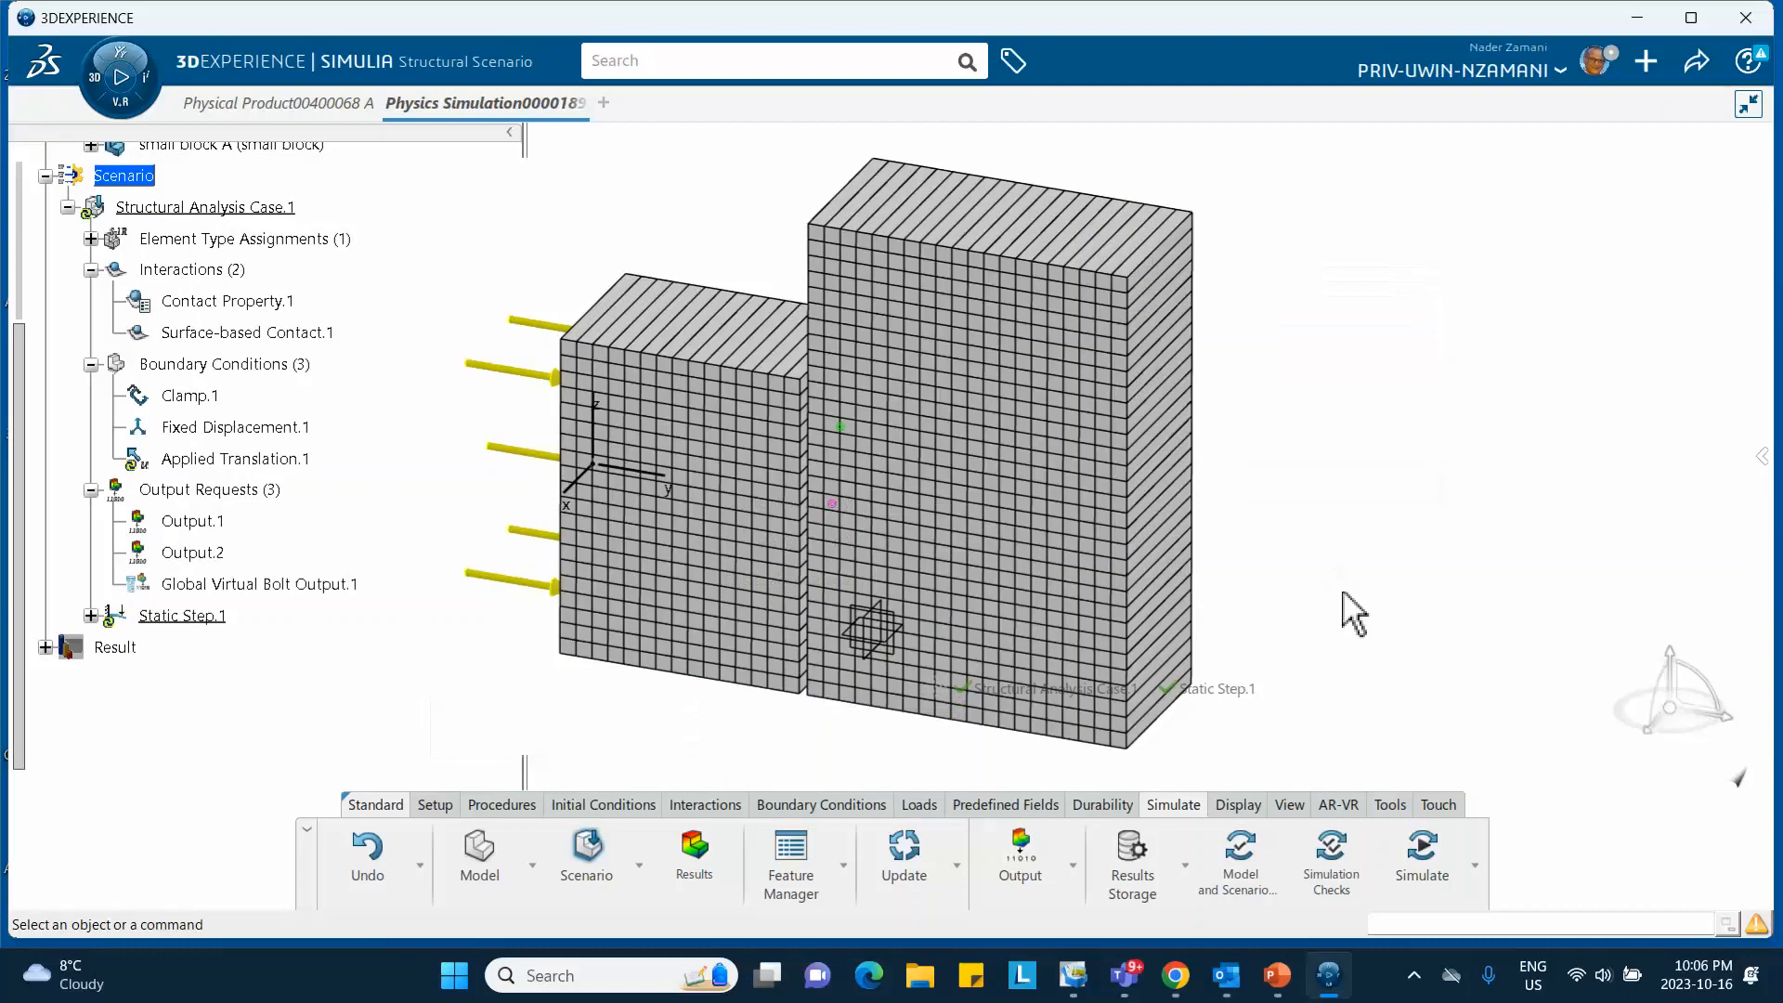
Simulate Structural Analysis Case.1 locally with 4 cores, overwriting the previous results, and review the solver iterations.
click(1421, 859)
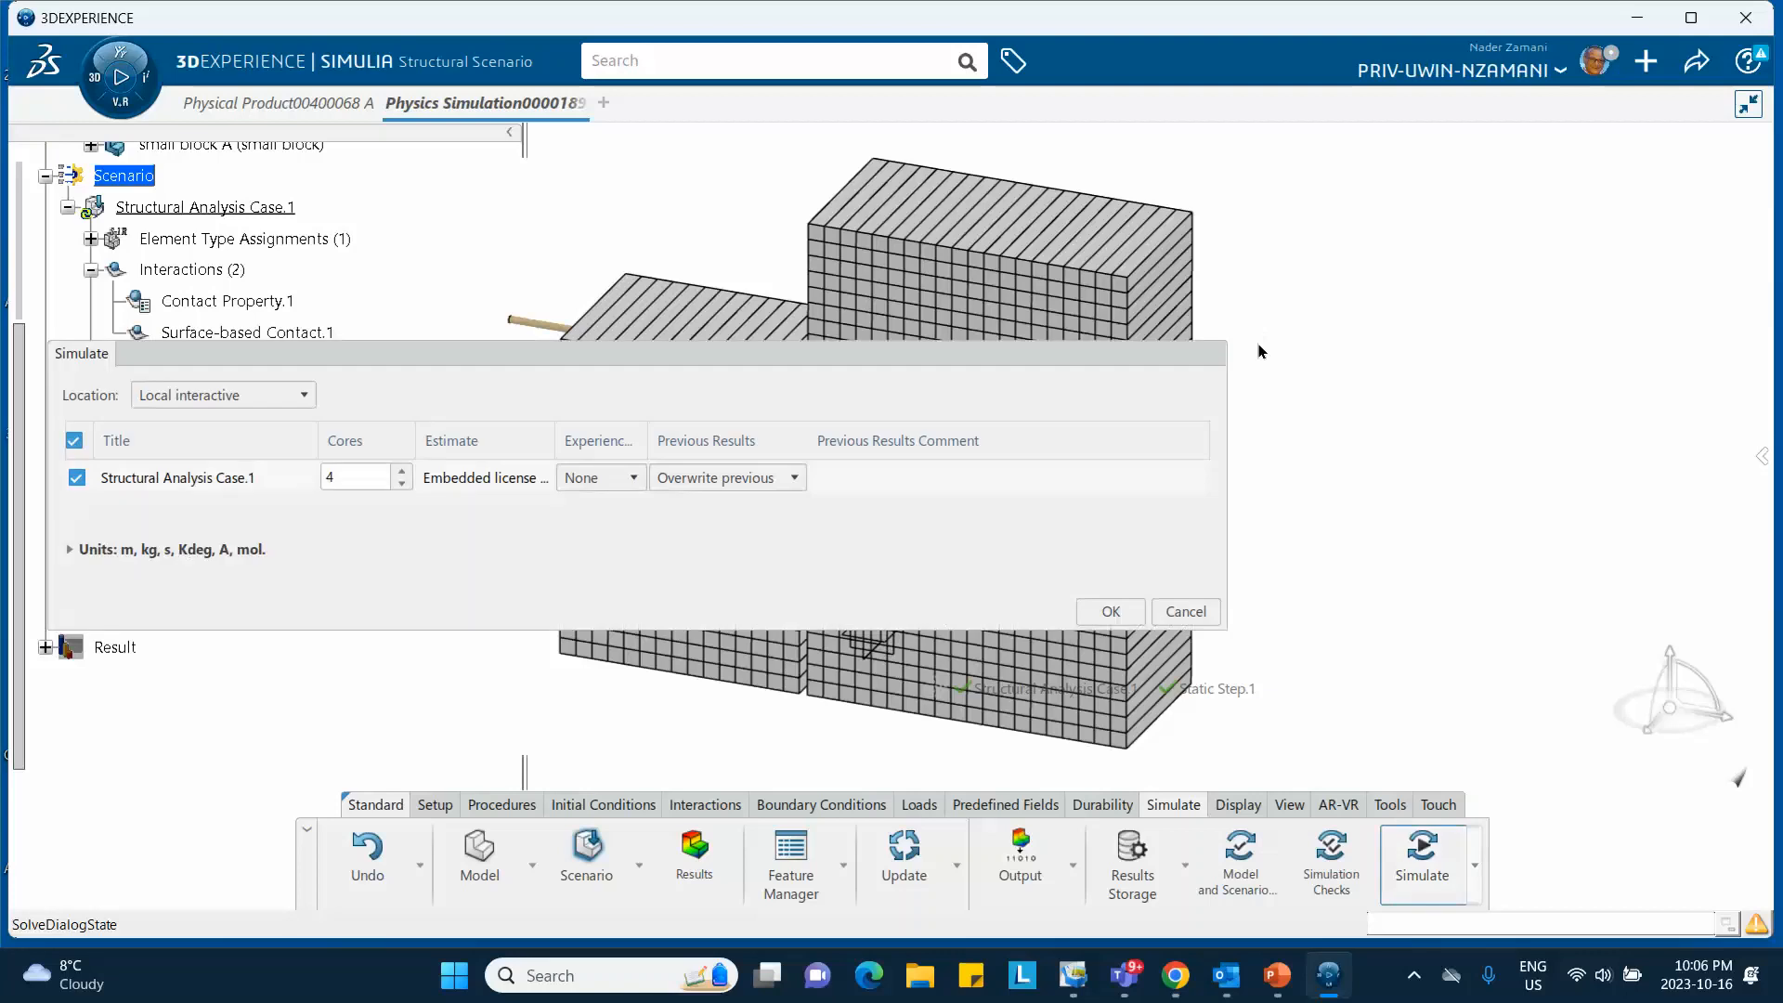
click(1111, 610)
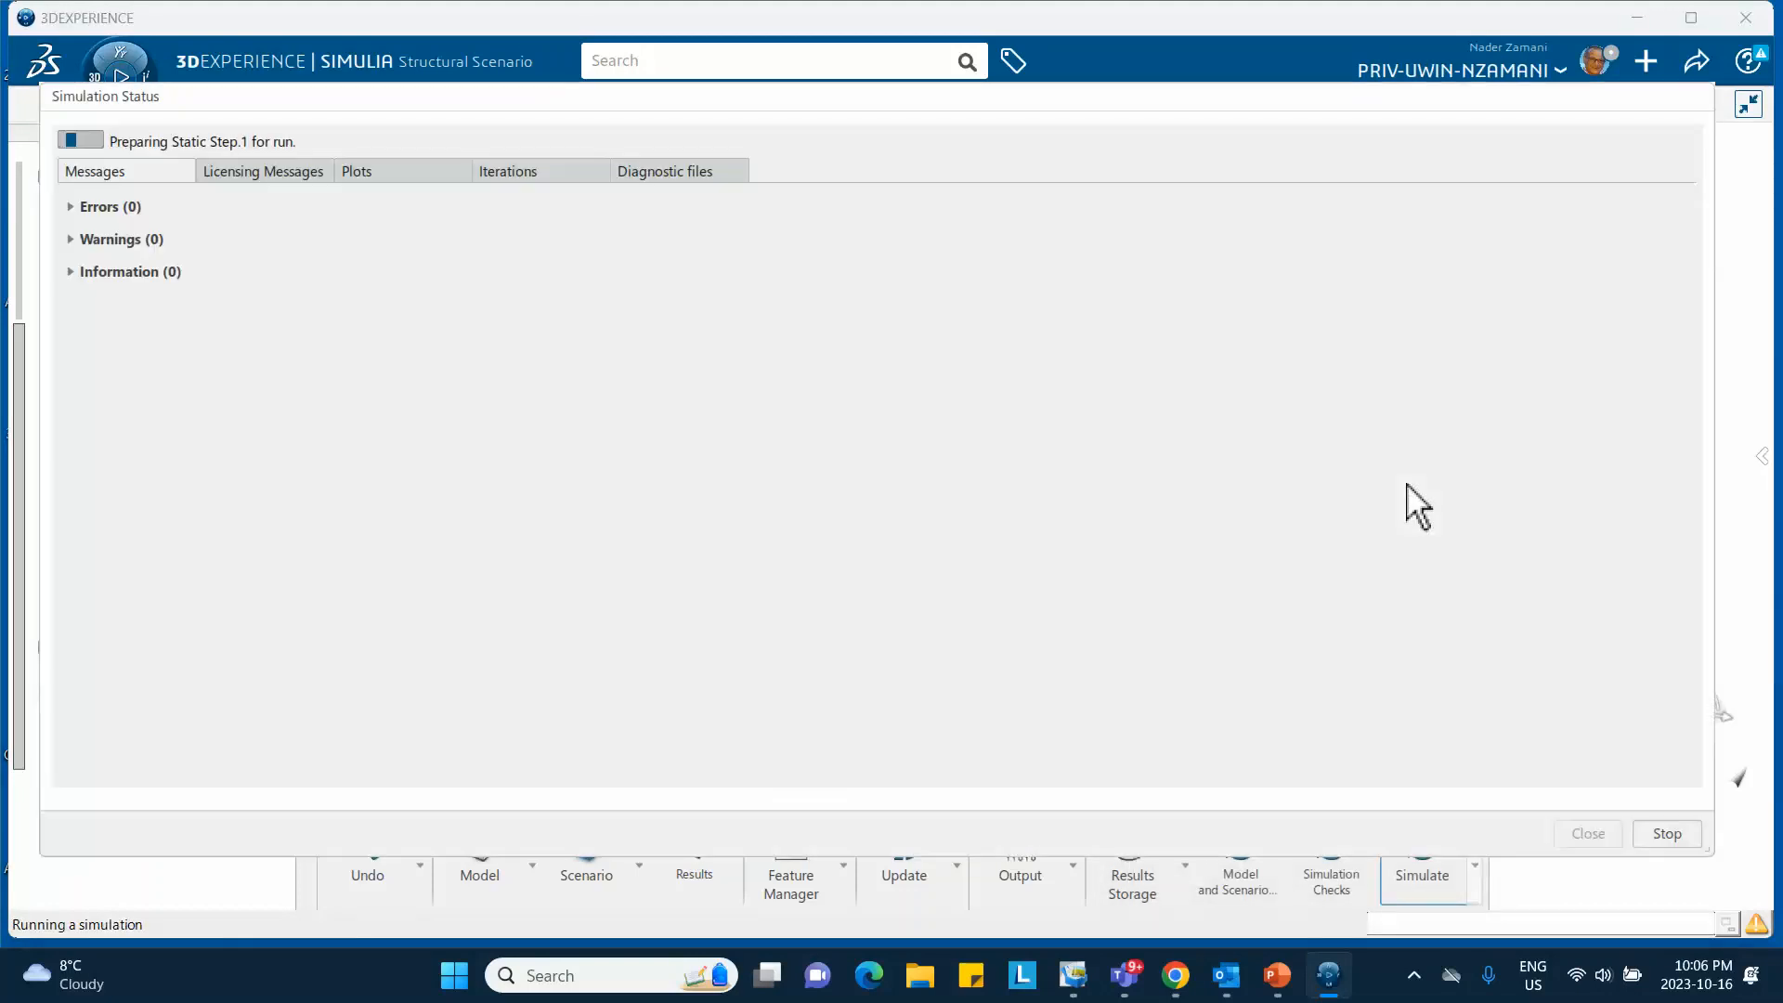
click(511, 173)
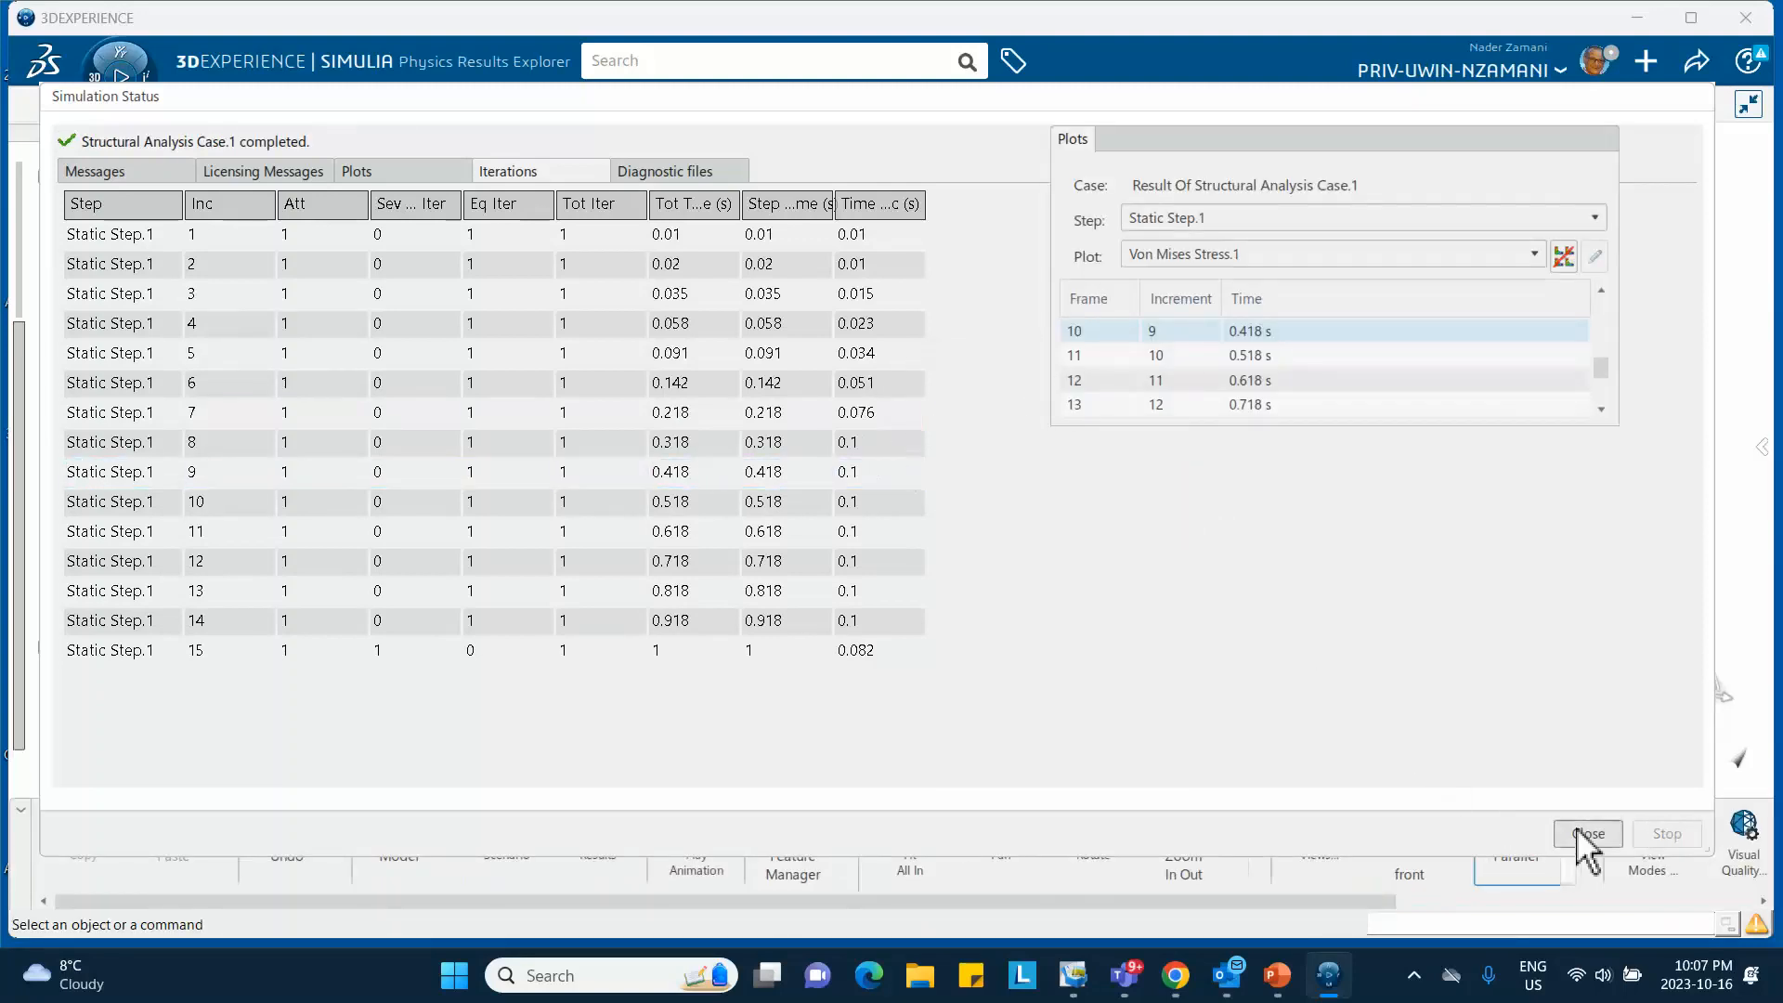
click(1587, 834)
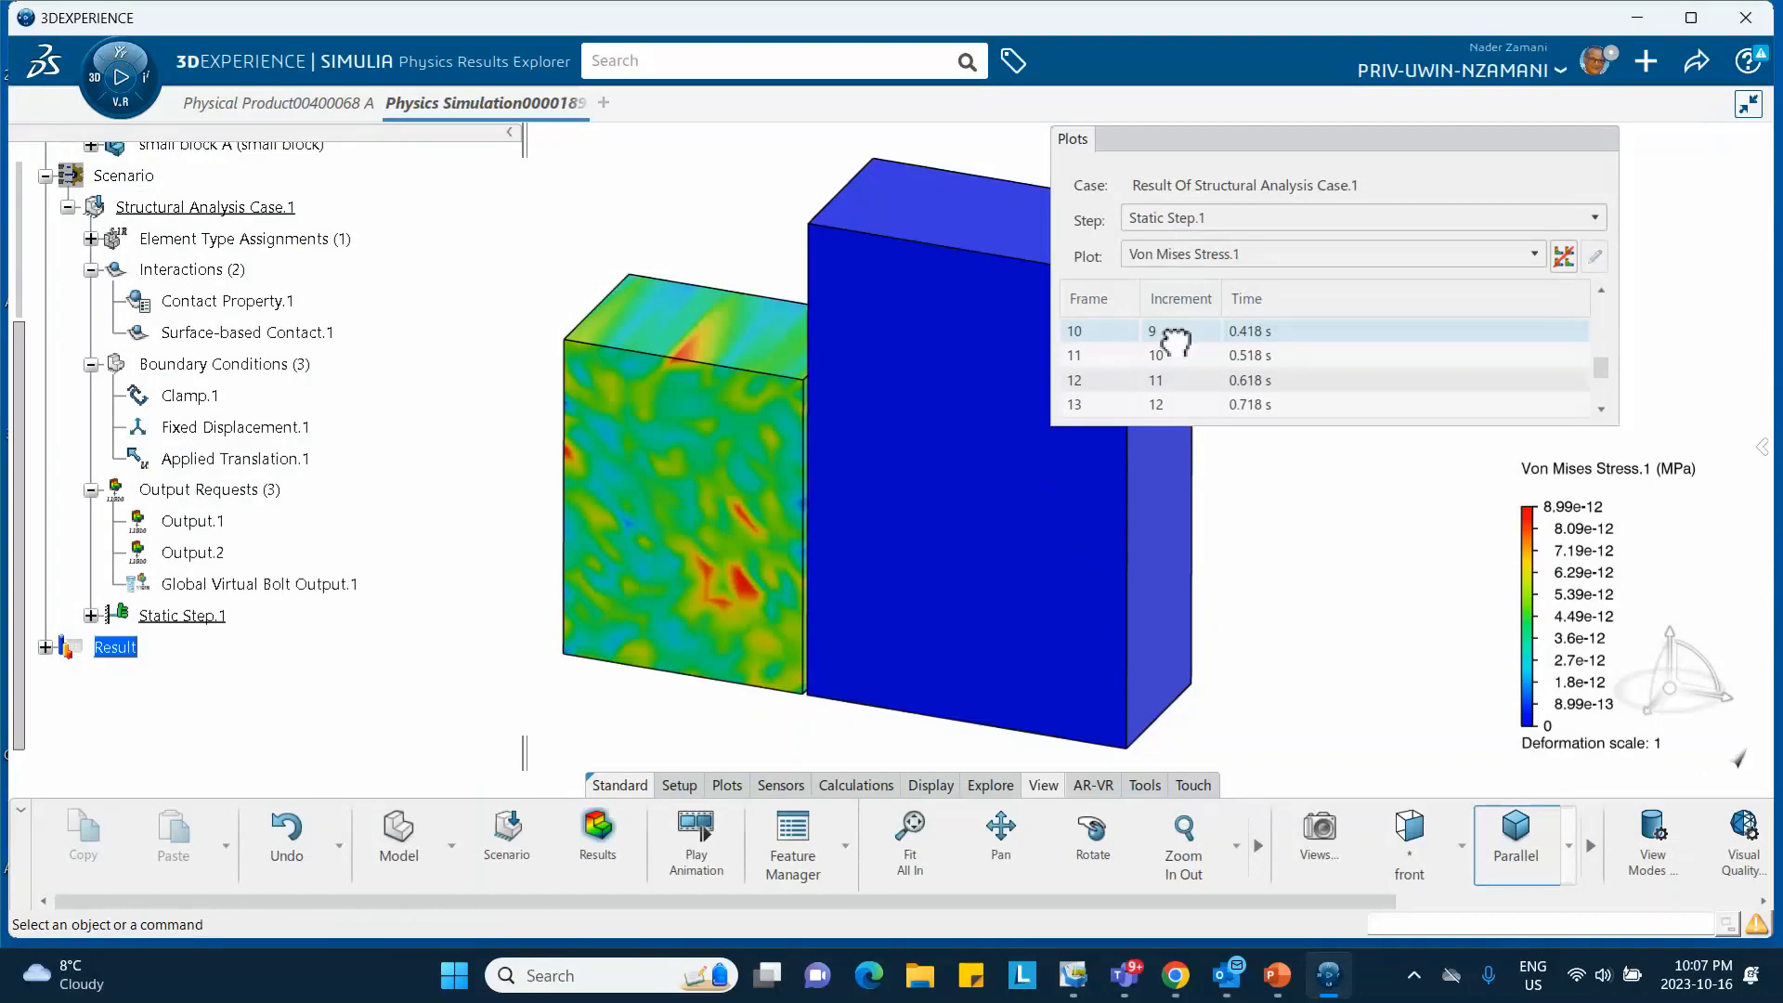
Enlarge the list of plot frames and examine the Von Mises stress plot at increments 0 and 1.
key(Home)
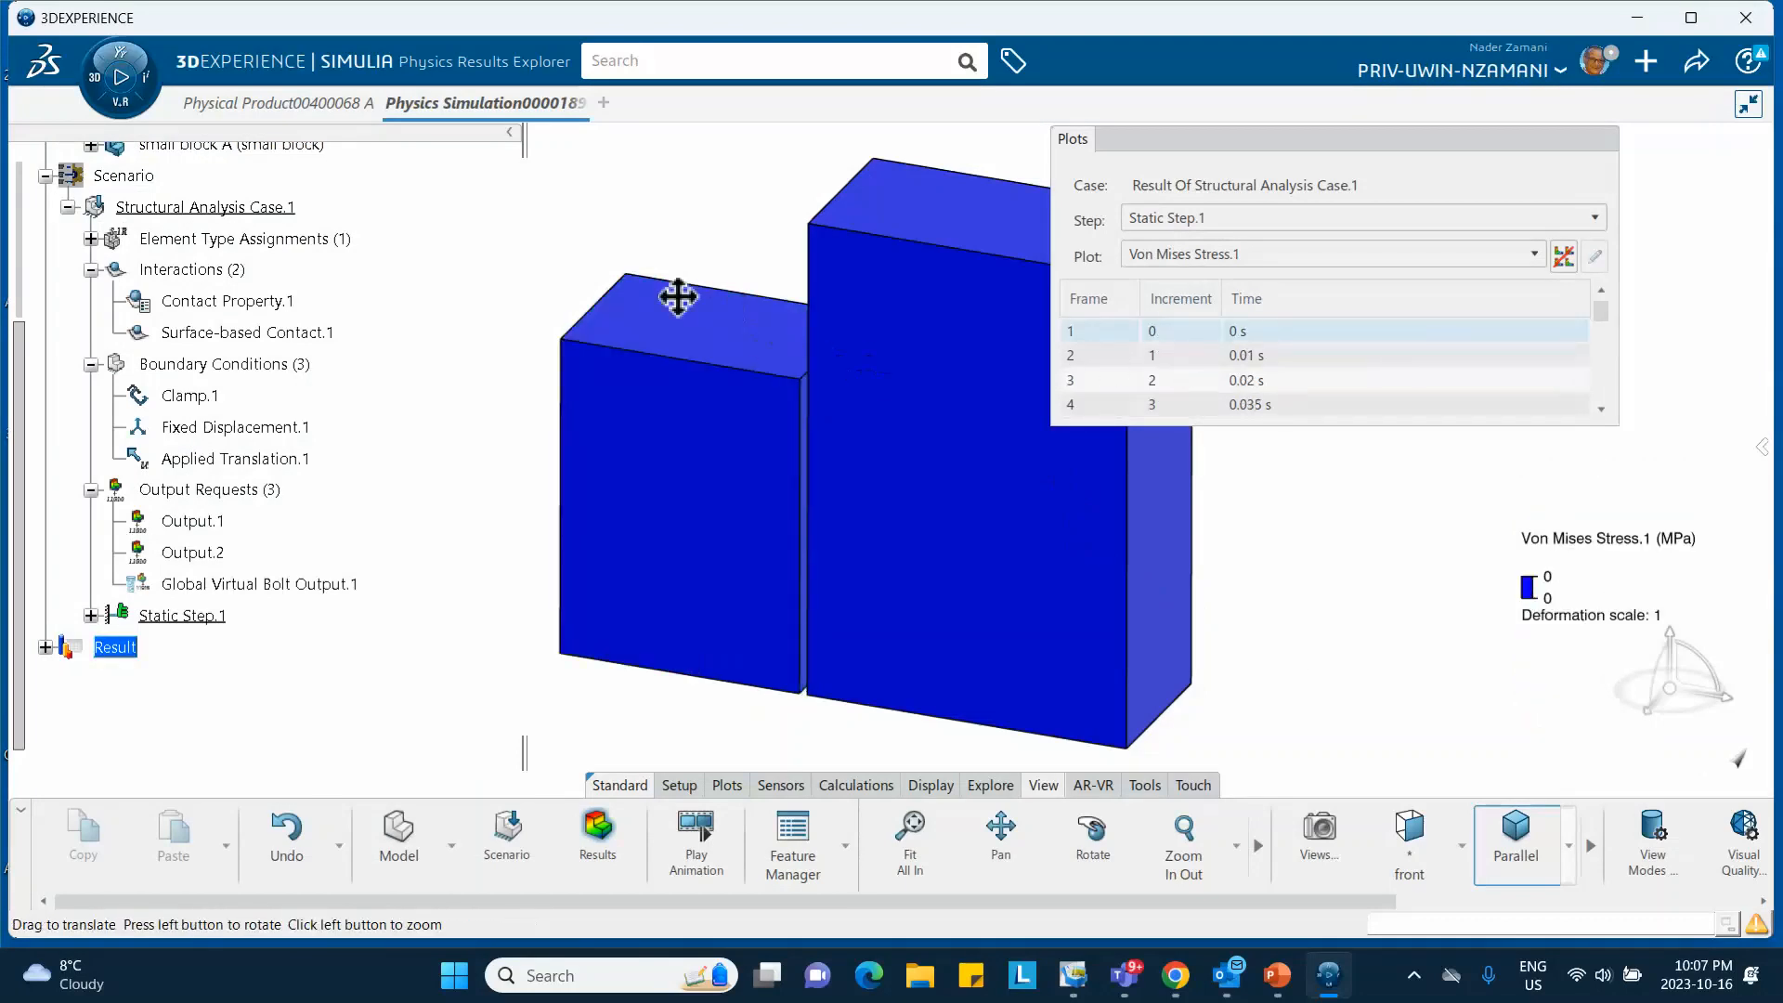
middle_drag(678, 297, 528, 313)
drag(1234, 144, 1248, 145)
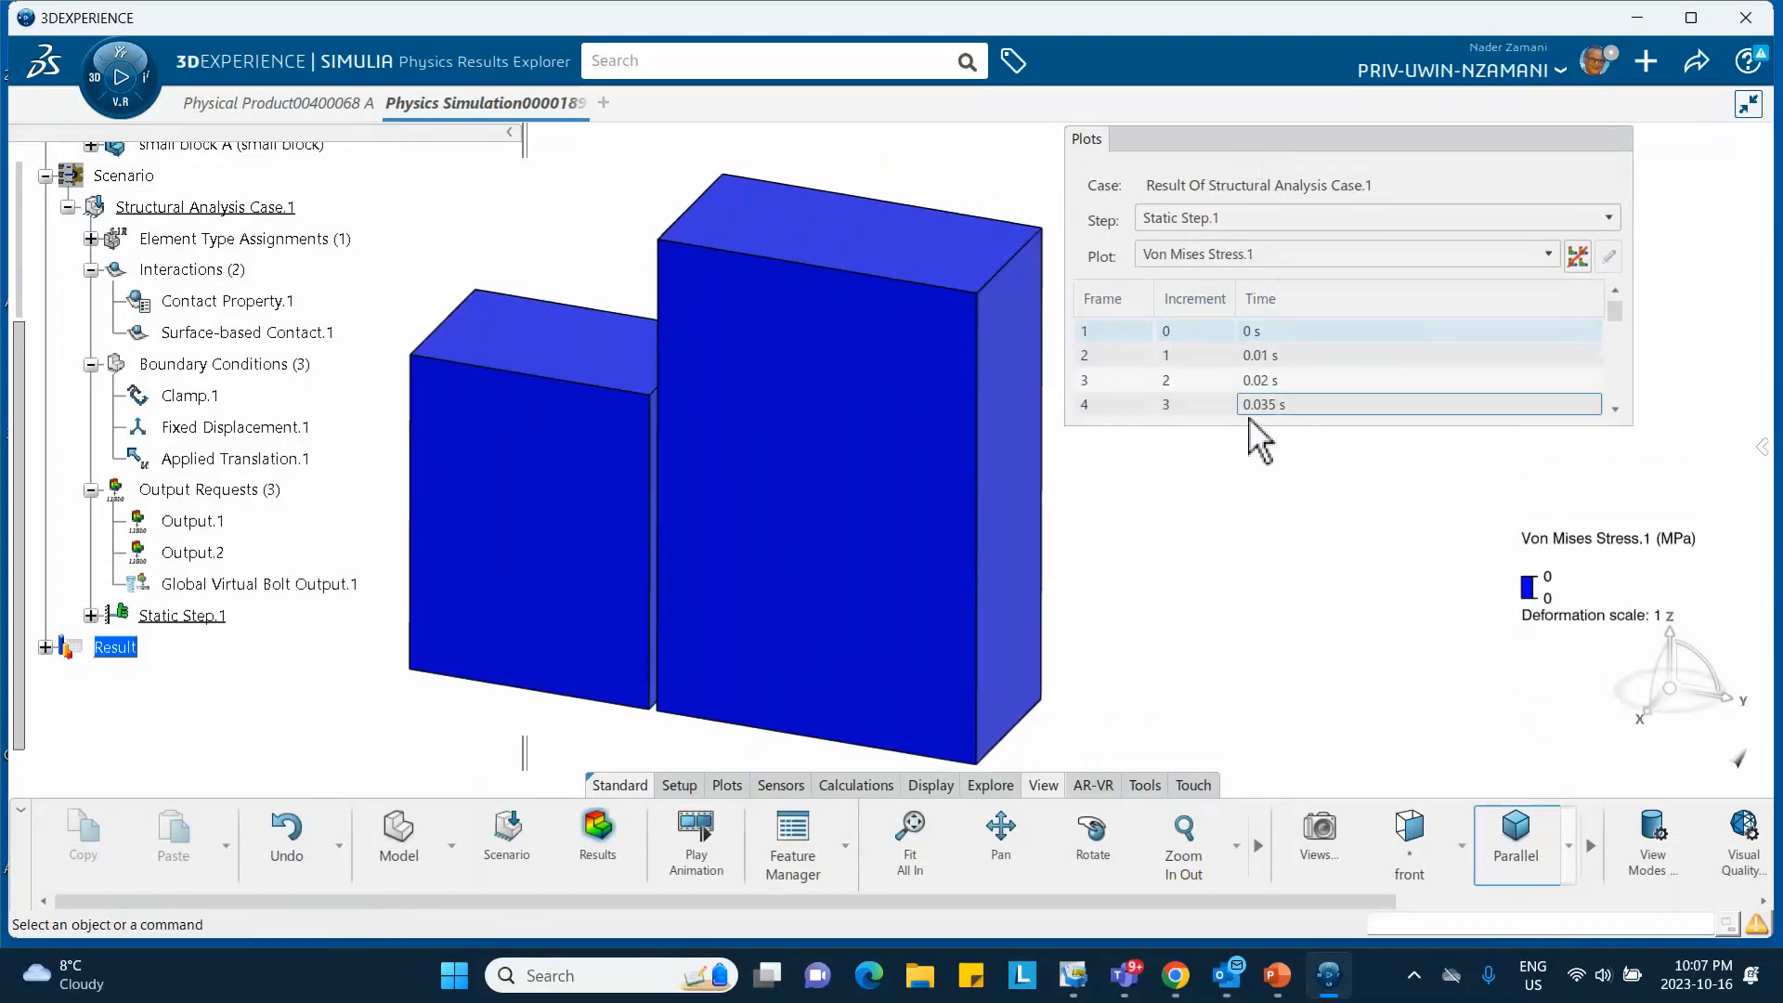
drag(1260, 426, 1274, 701)
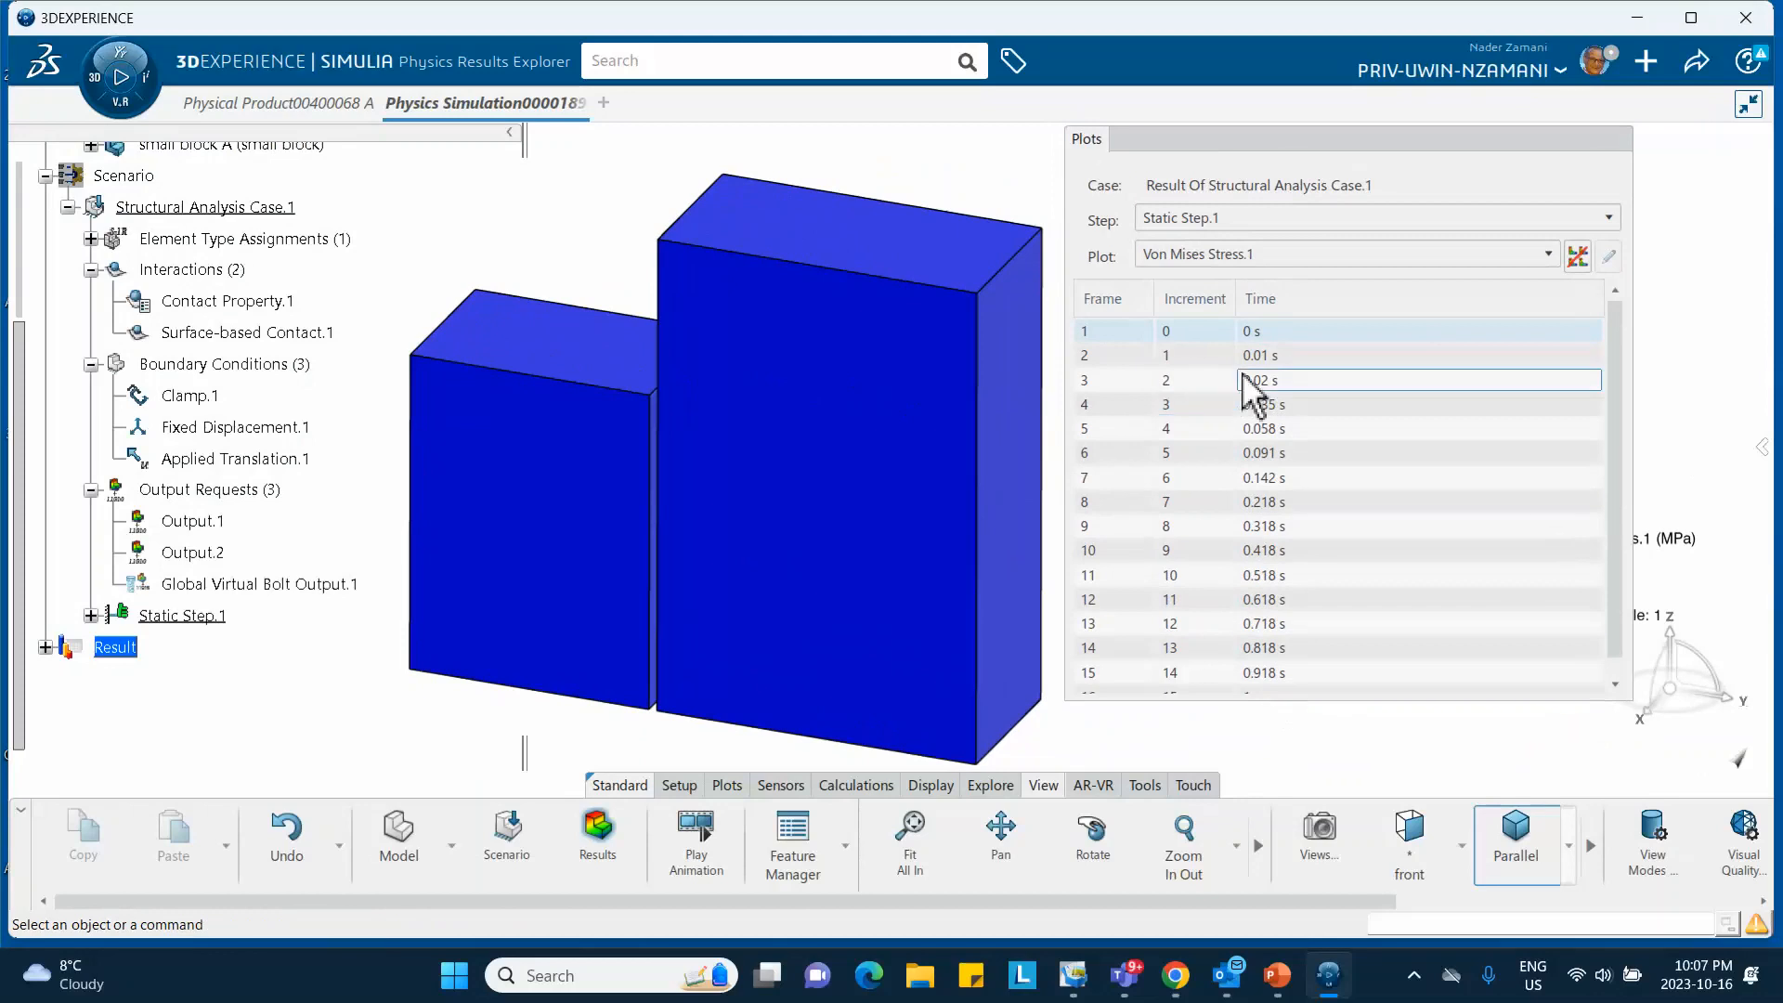
click(1251, 357)
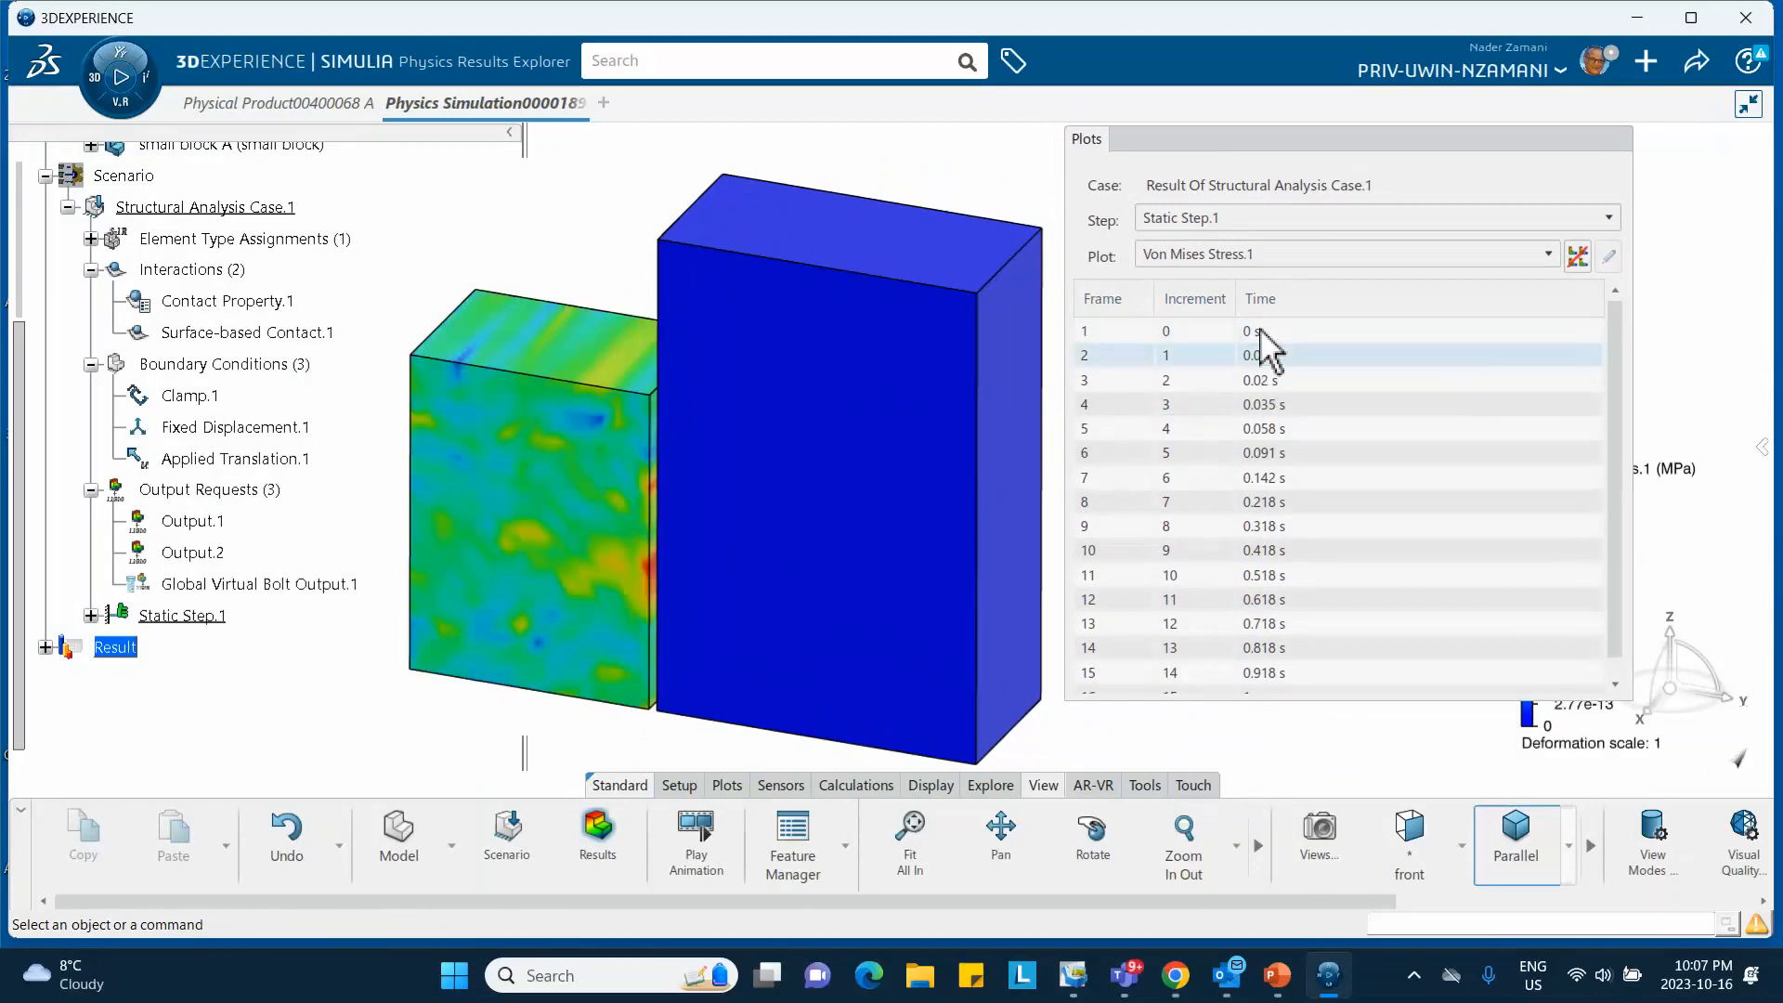
drag(1305, 145, 1085, 239)
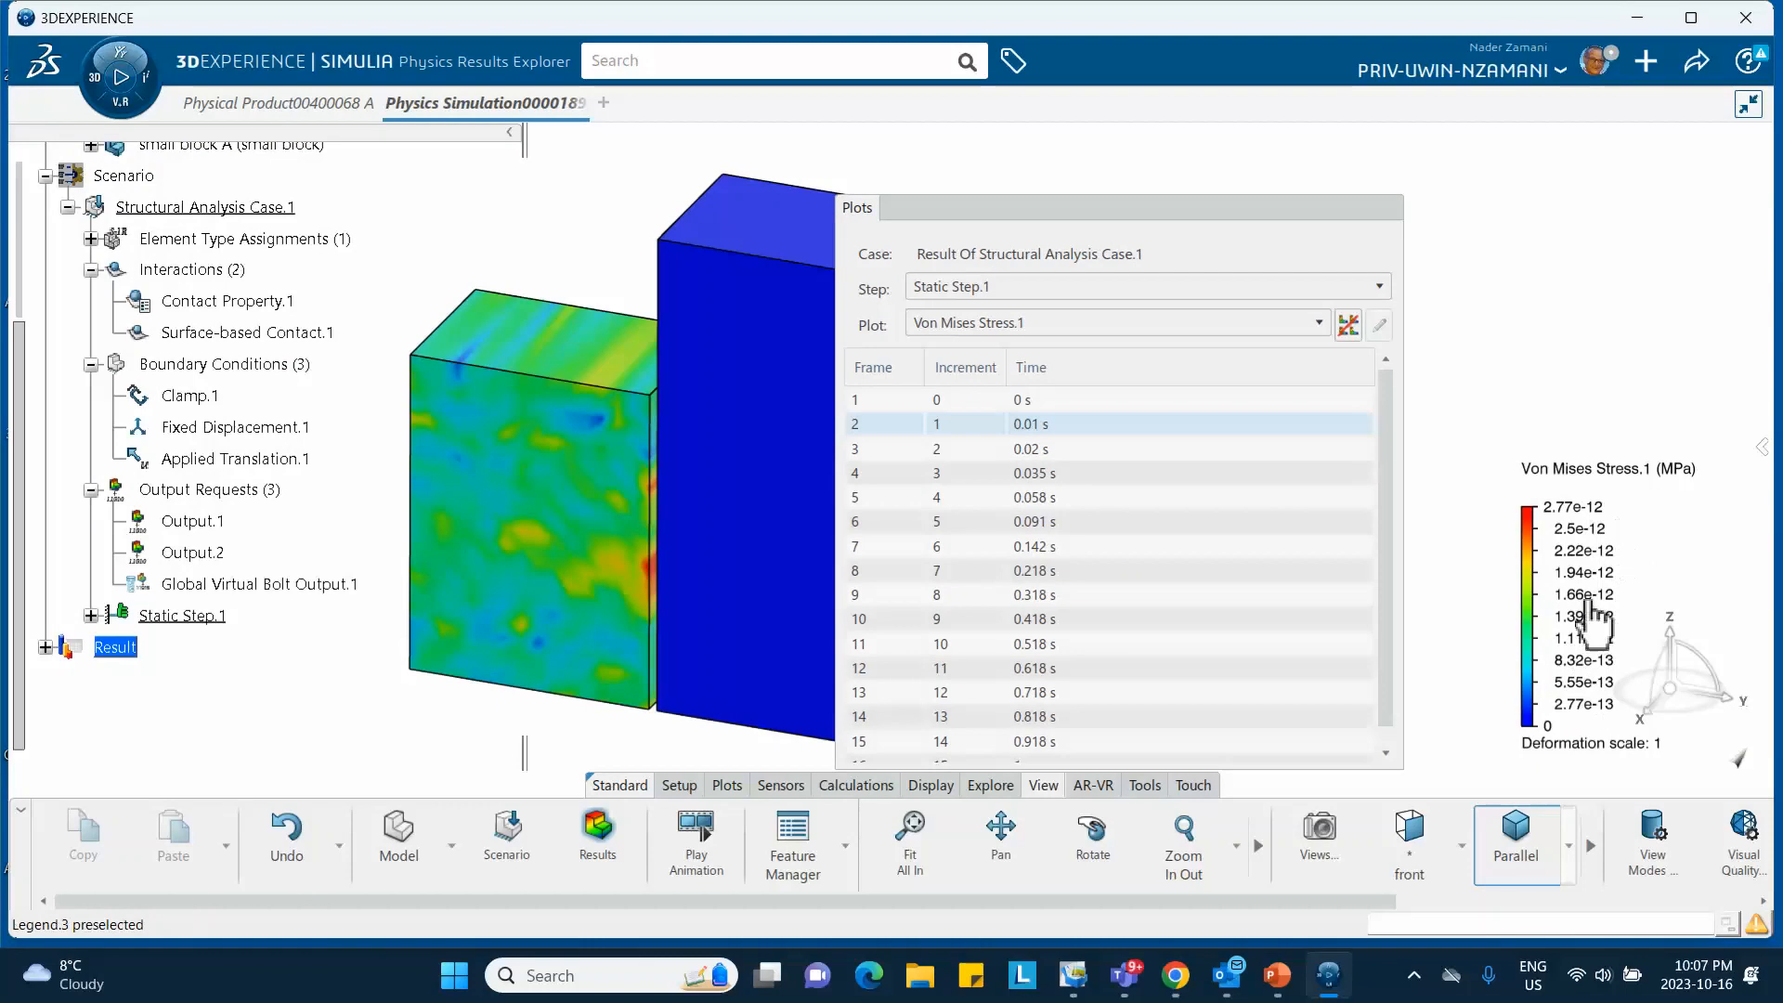
Examine the Von Mises stress plot at increments 2, 4, 7, 8, 9 and 15, viewing the final increment from another side.
click(1059, 449)
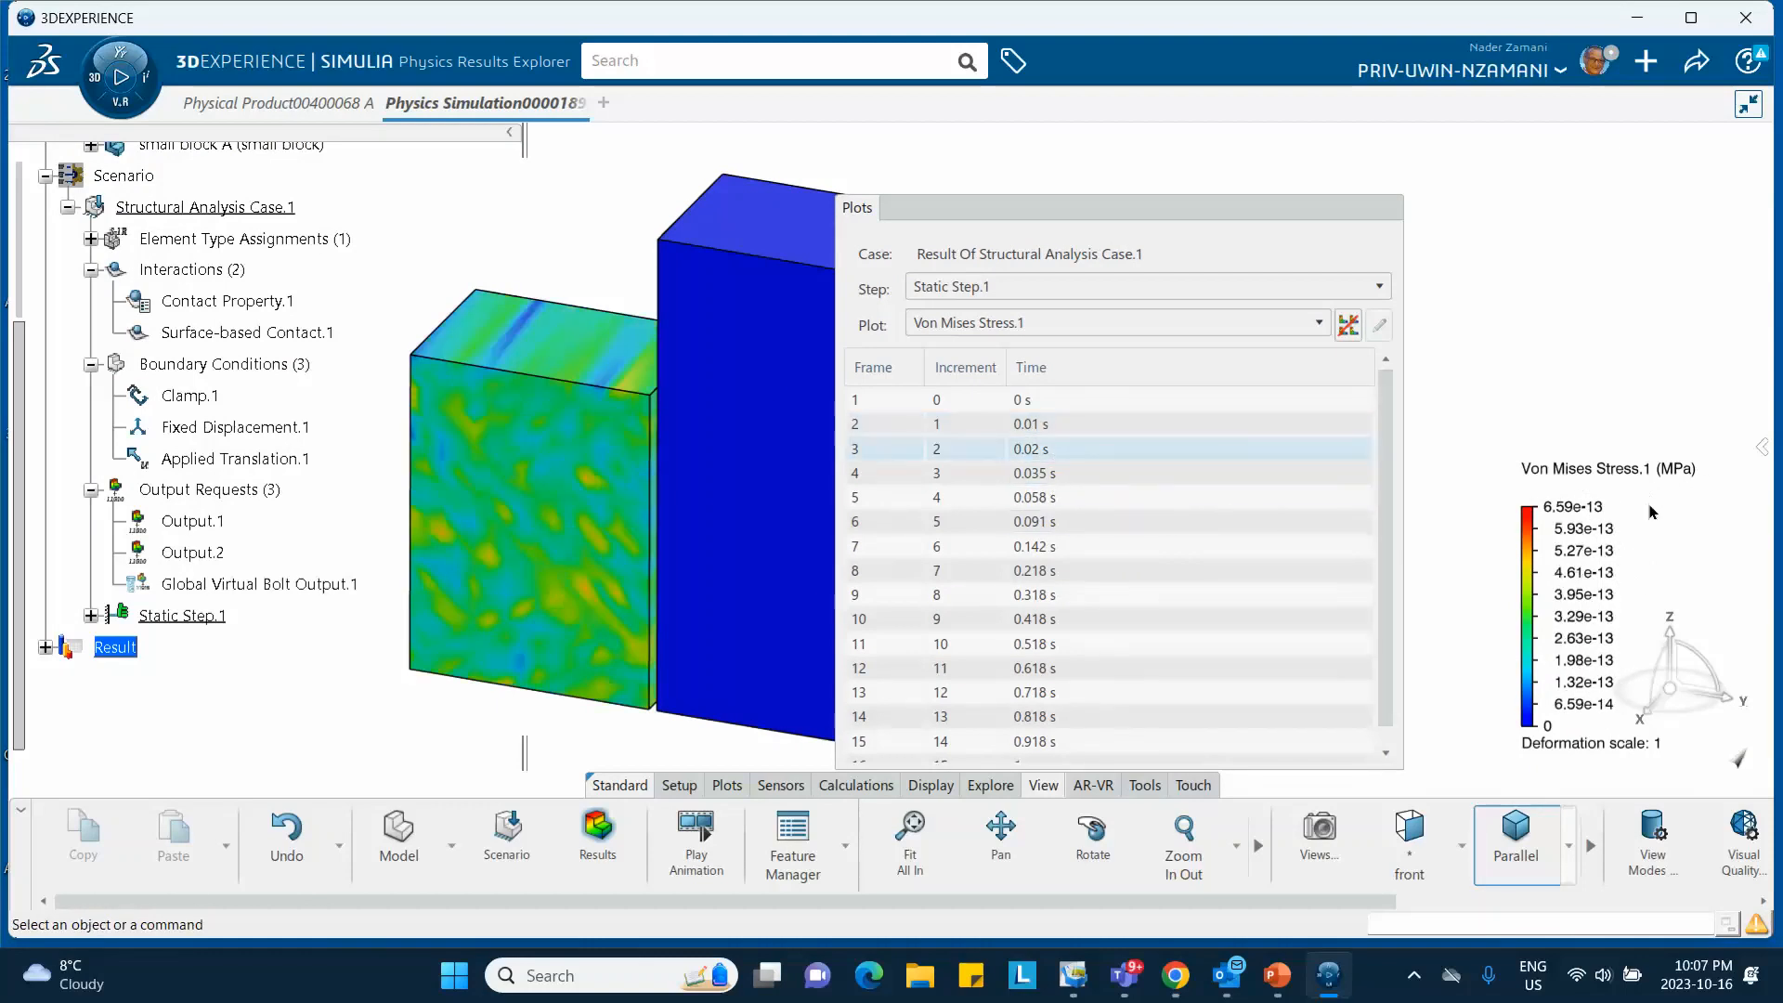
click(1091, 498)
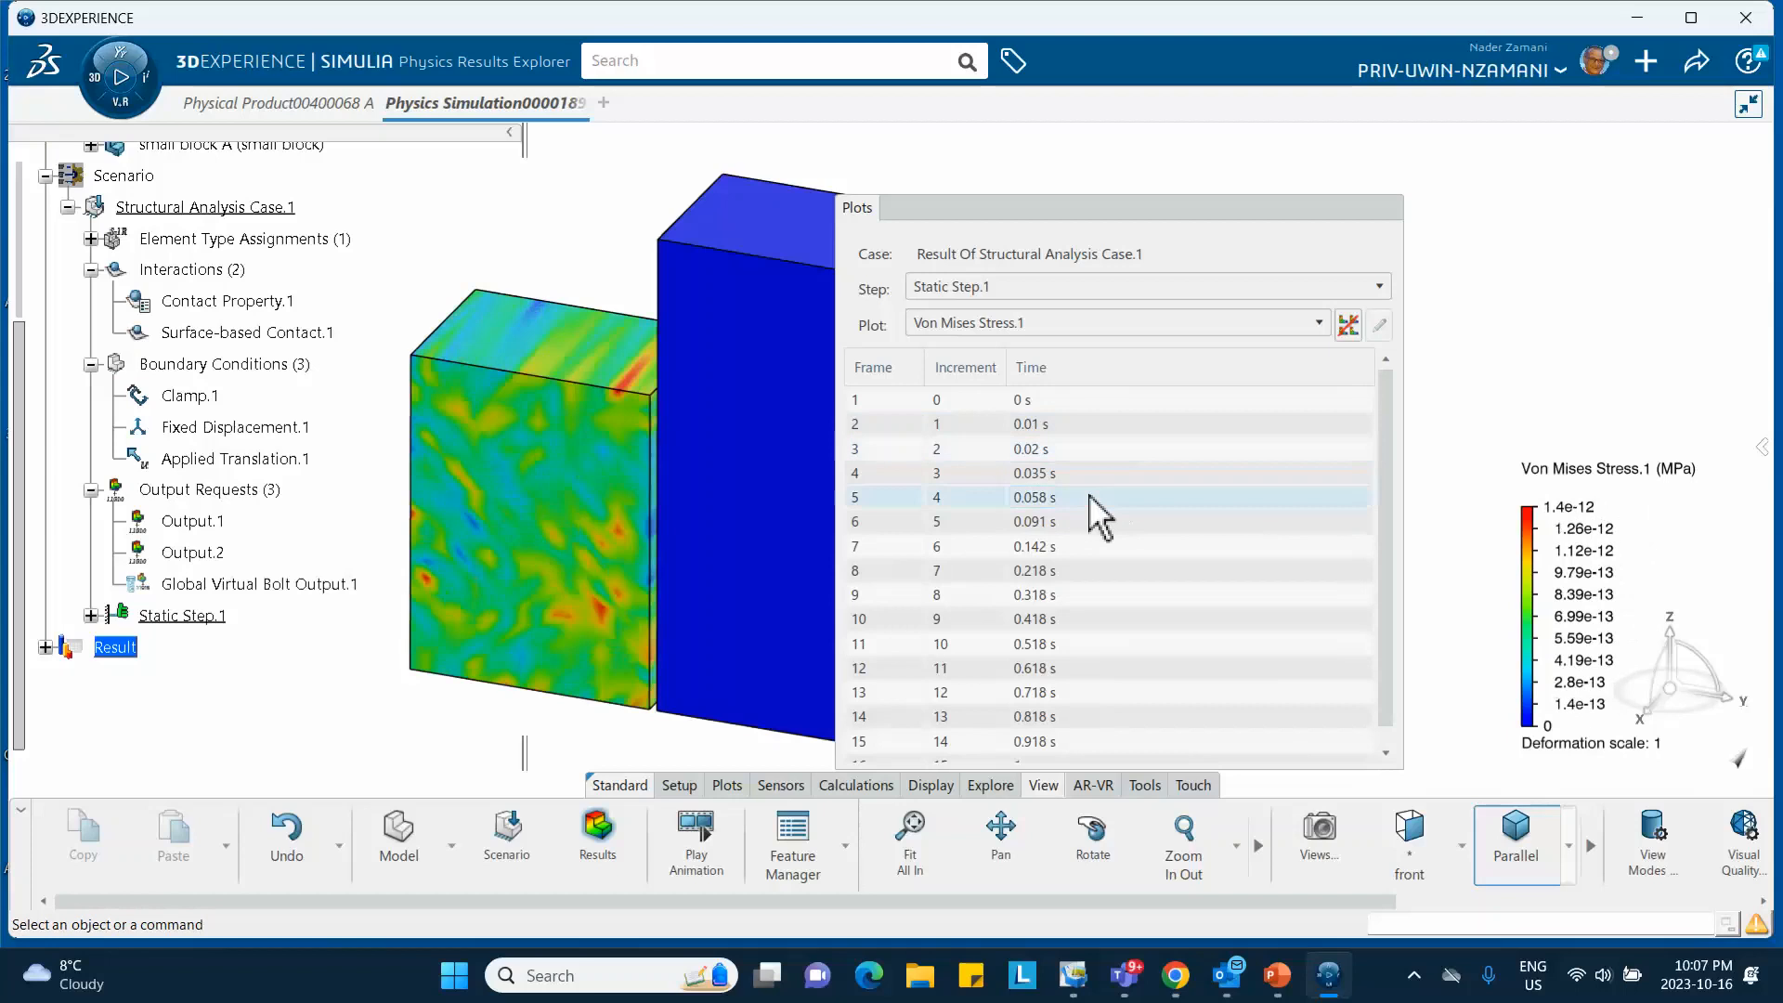
click(1096, 572)
scroll(1103, 604, down, 1)
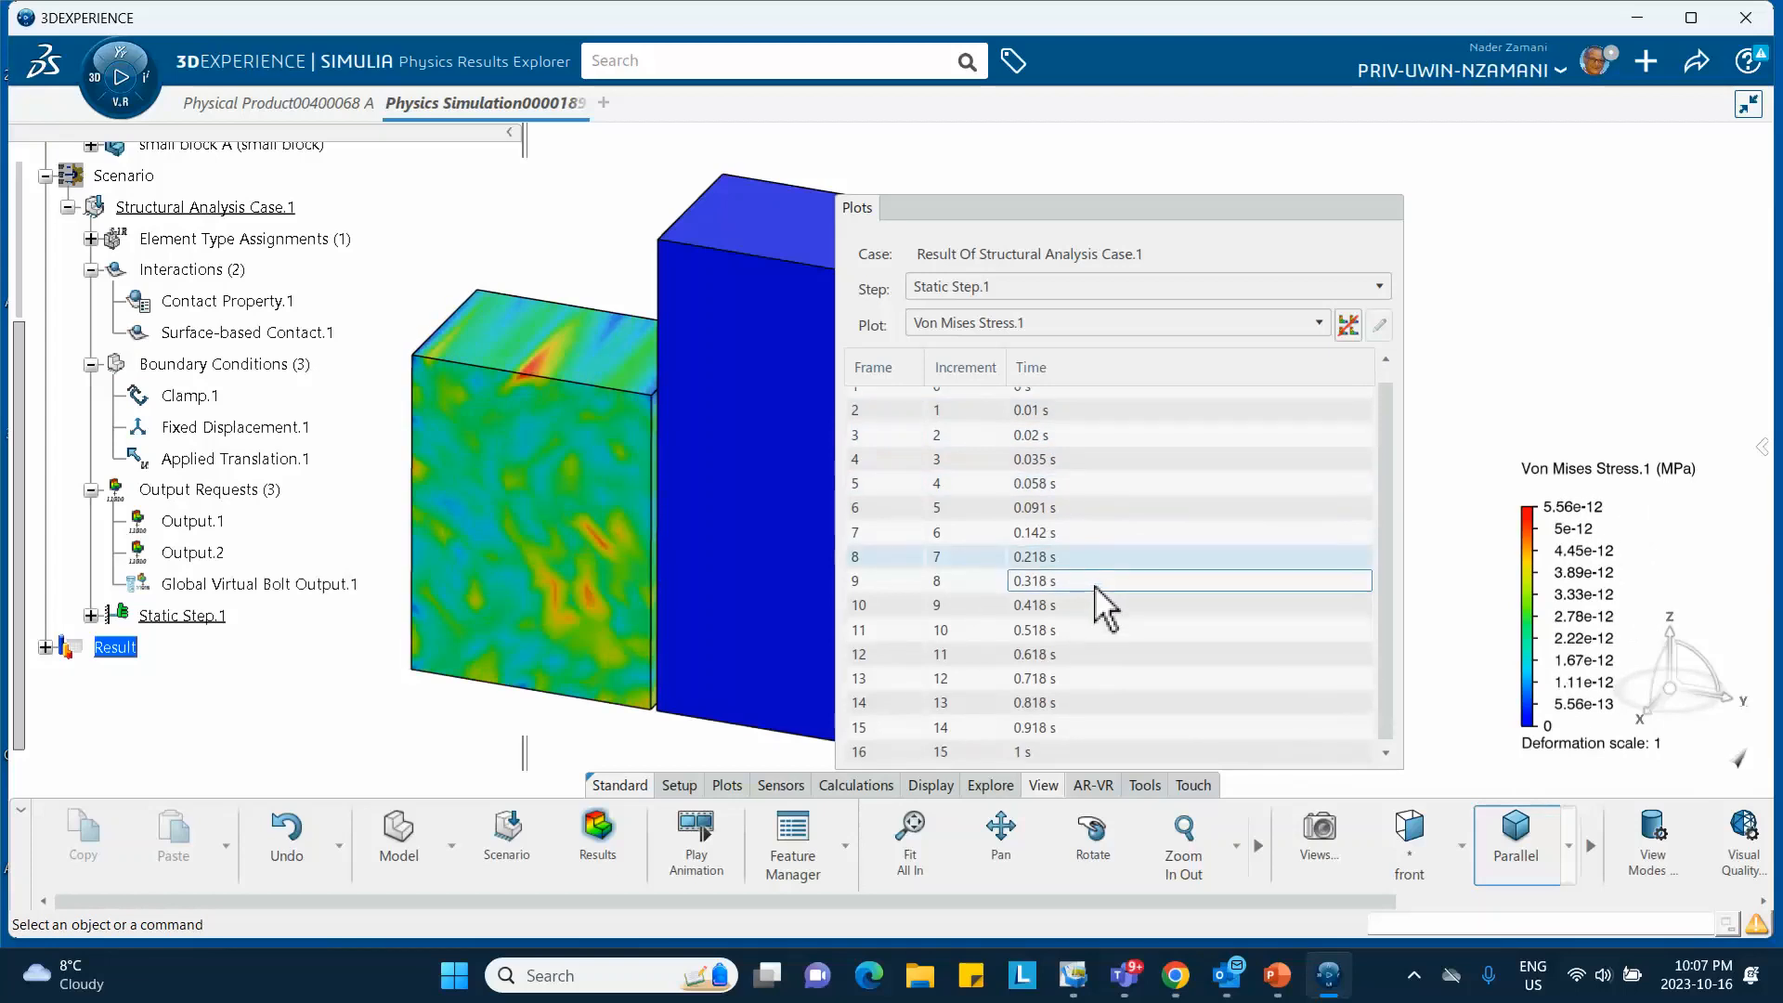
click(1096, 585)
click(1094, 606)
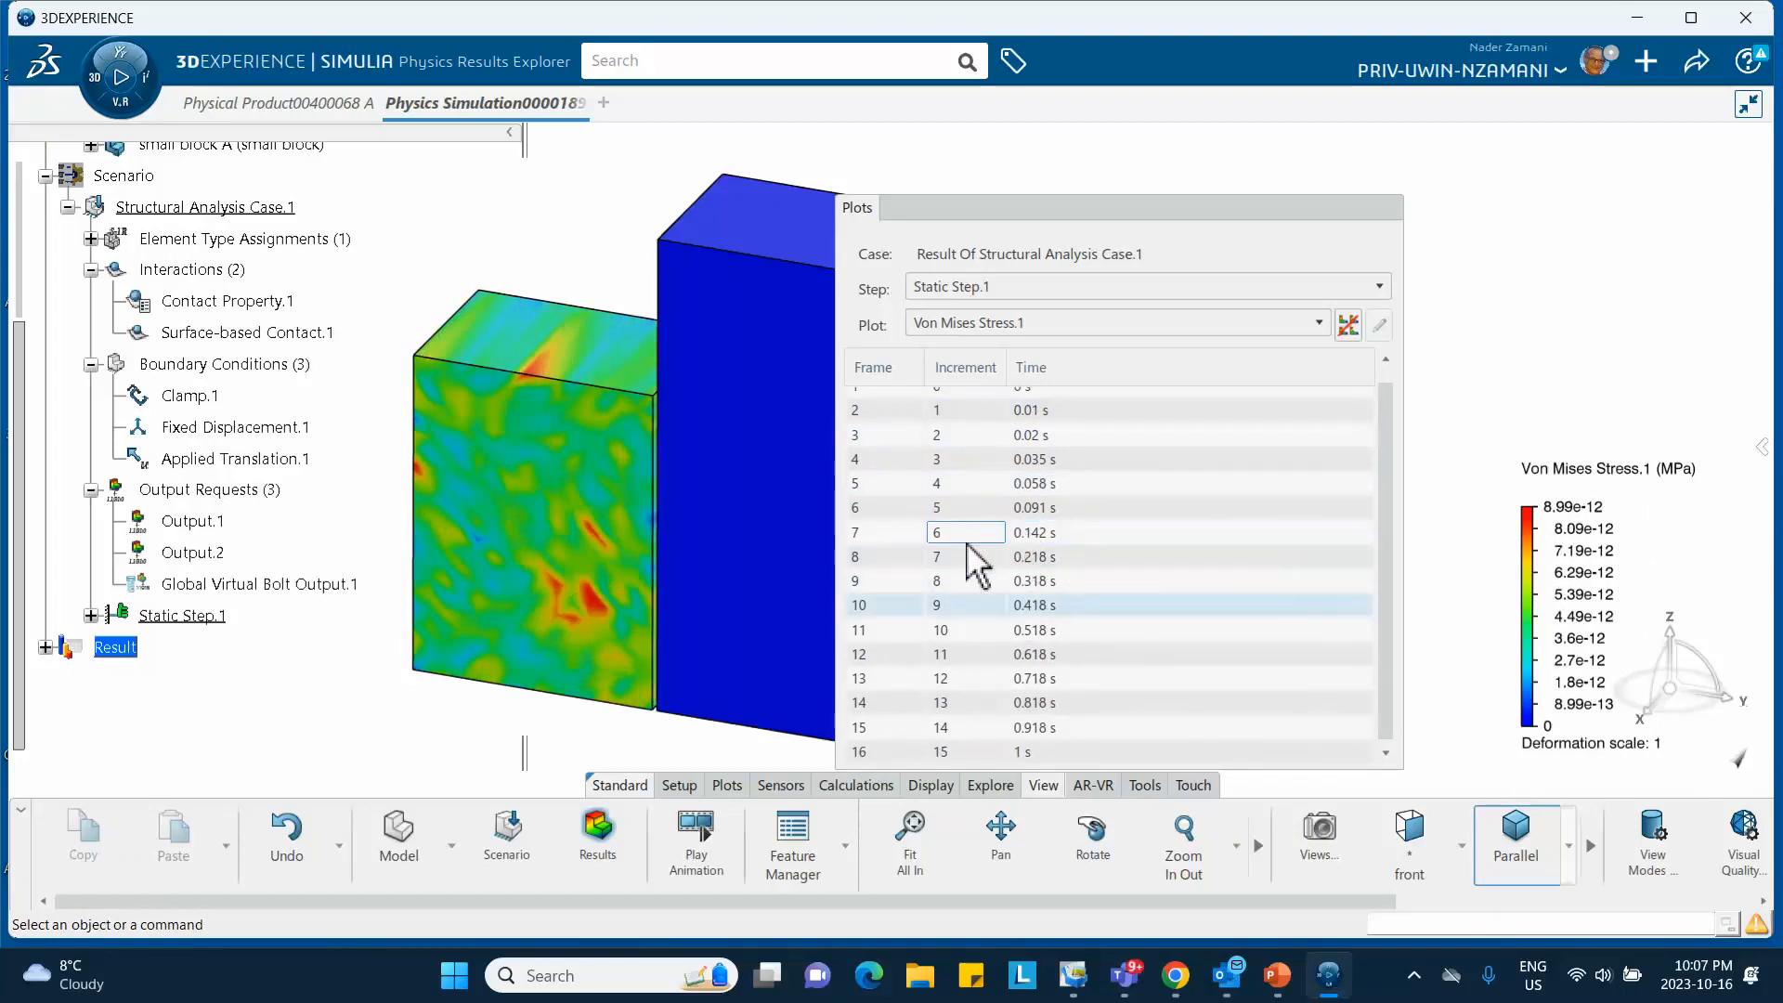
click(1040, 583)
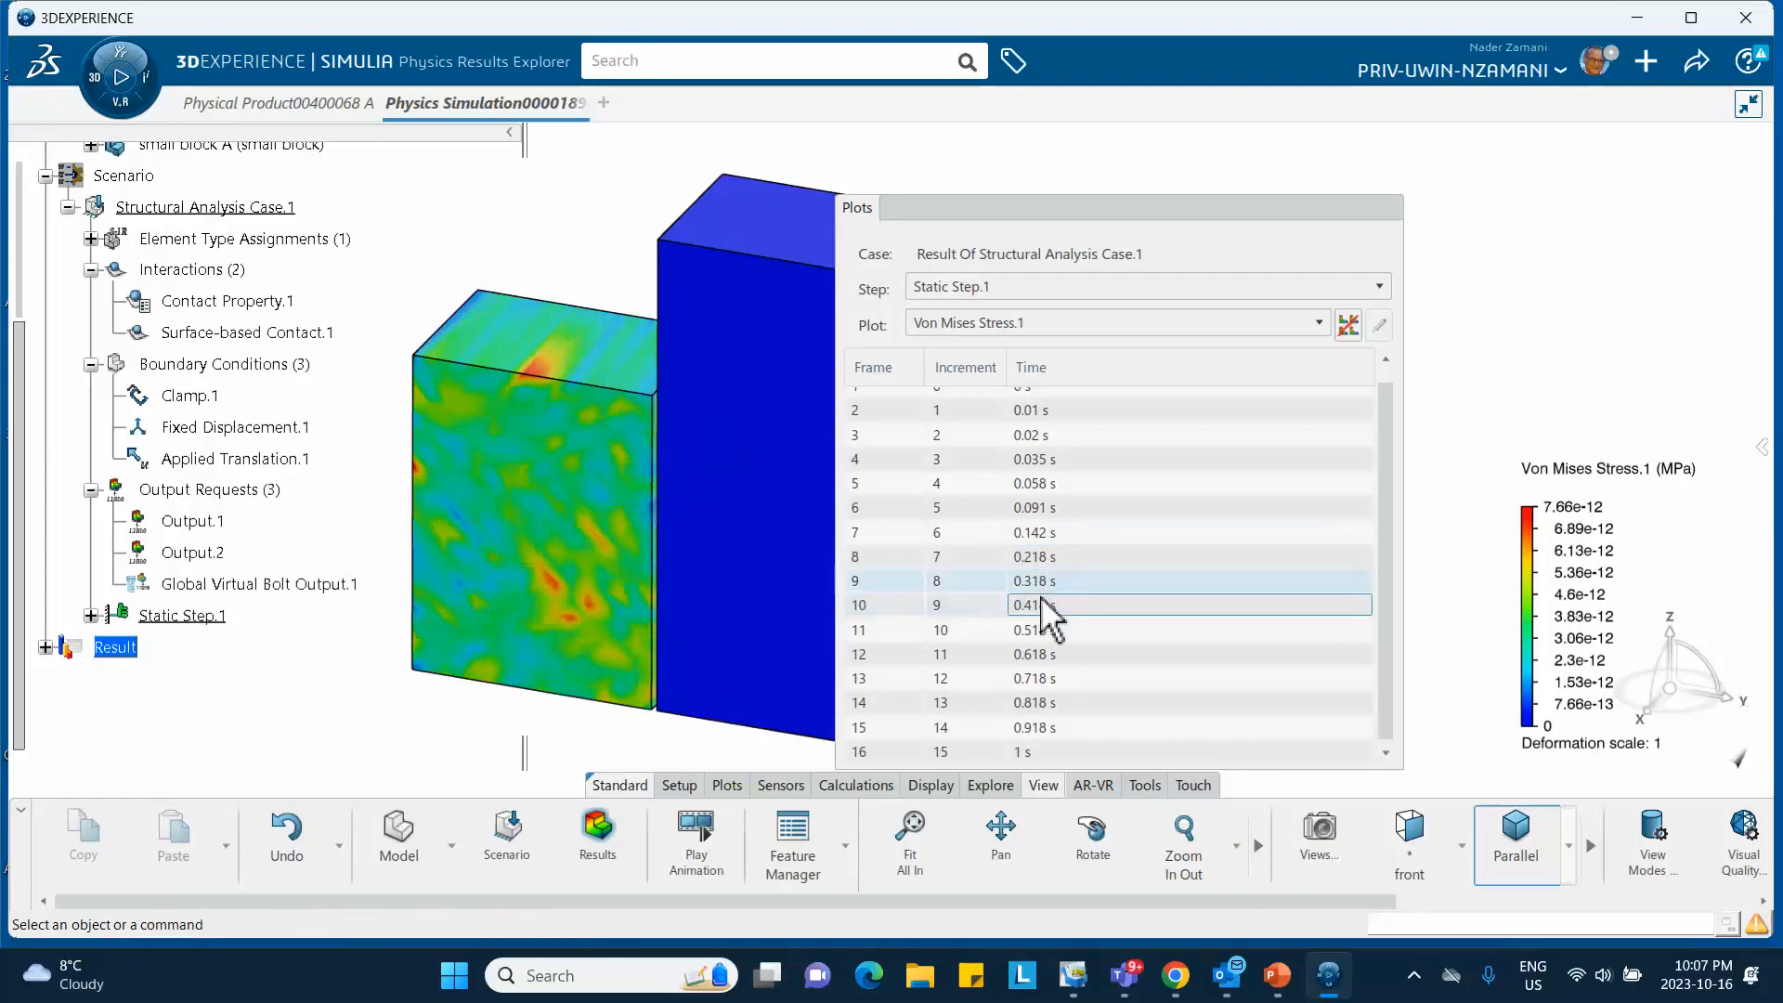
click(967, 752)
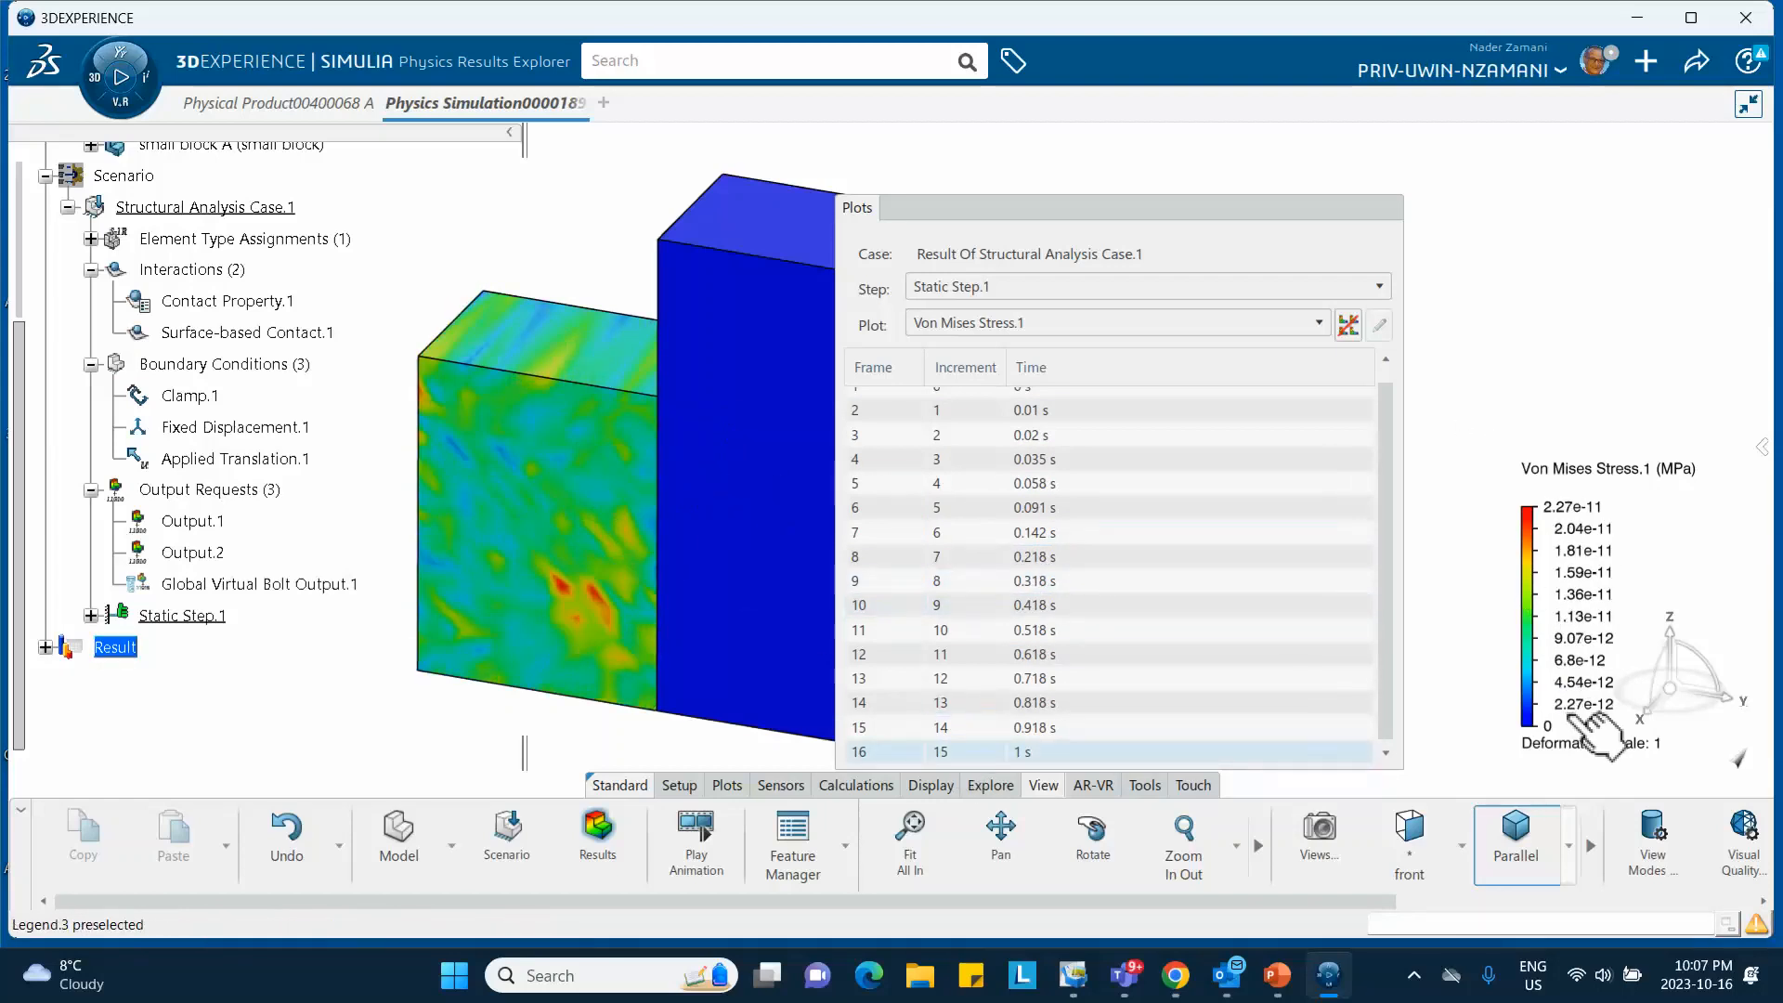
click(1115, 210)
middle_drag(824, 446, 589, 430)
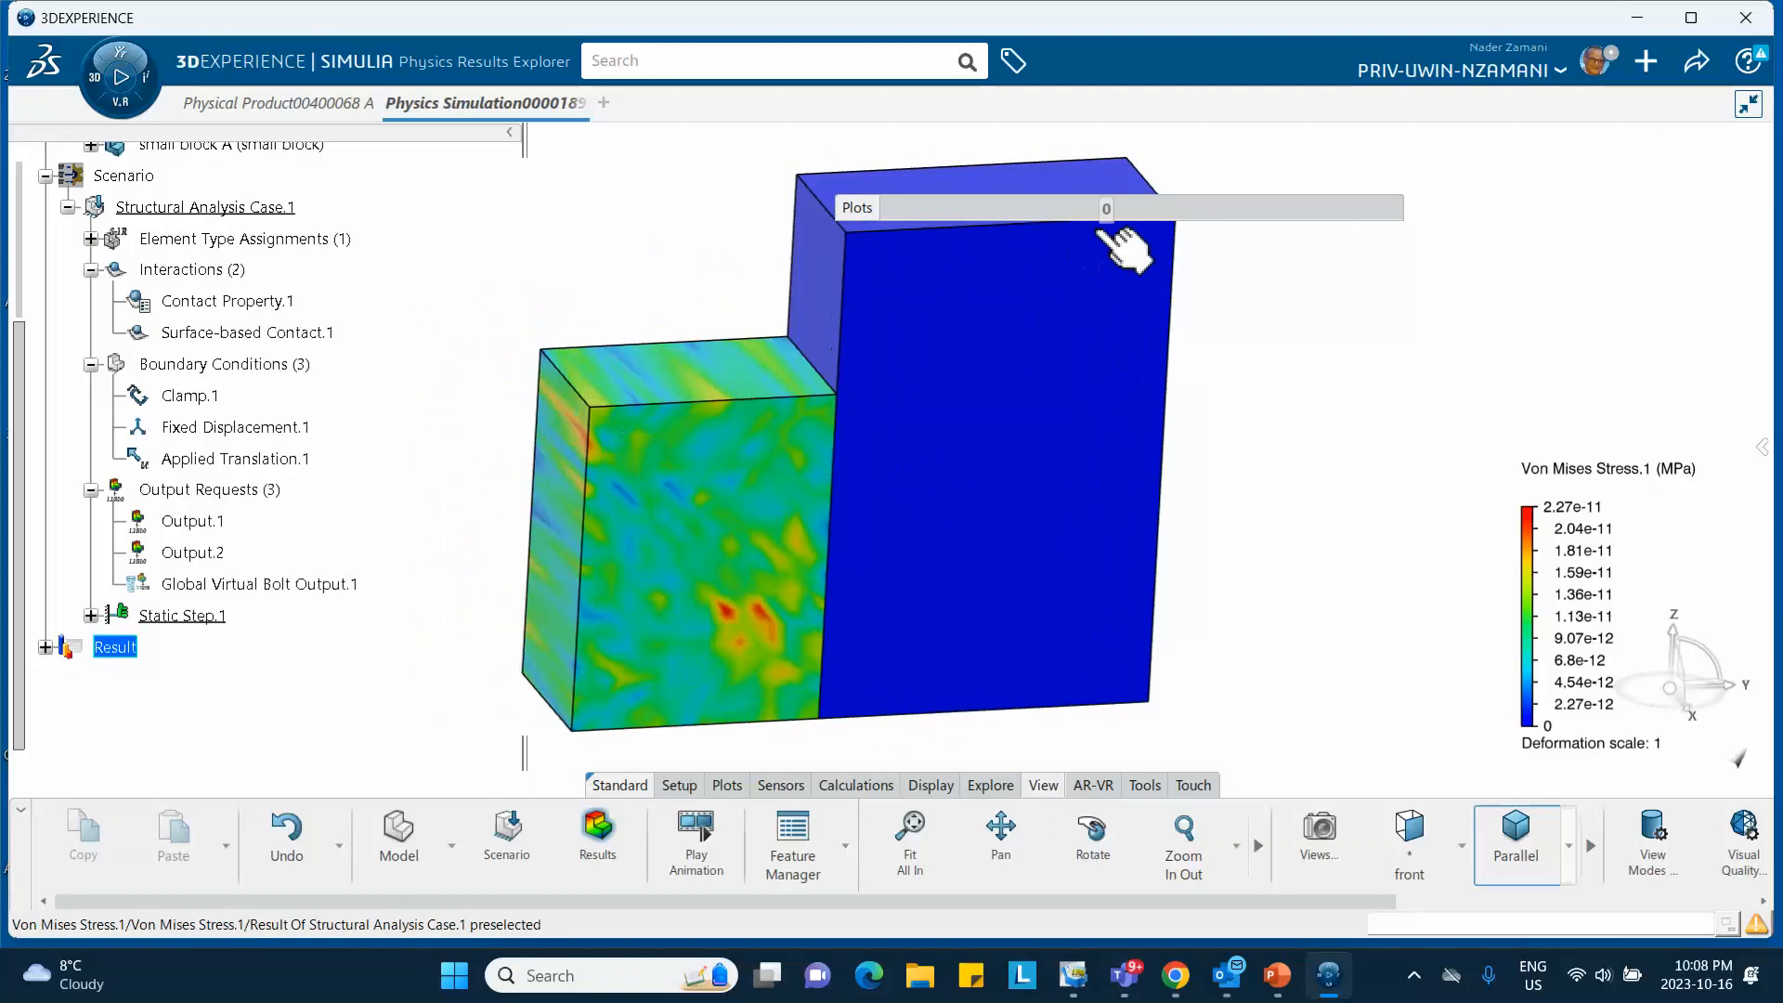
Show the Contact Pressure.1 plot and examine the contact face between the two blocks.
drag(1146, 226, 1234, 227)
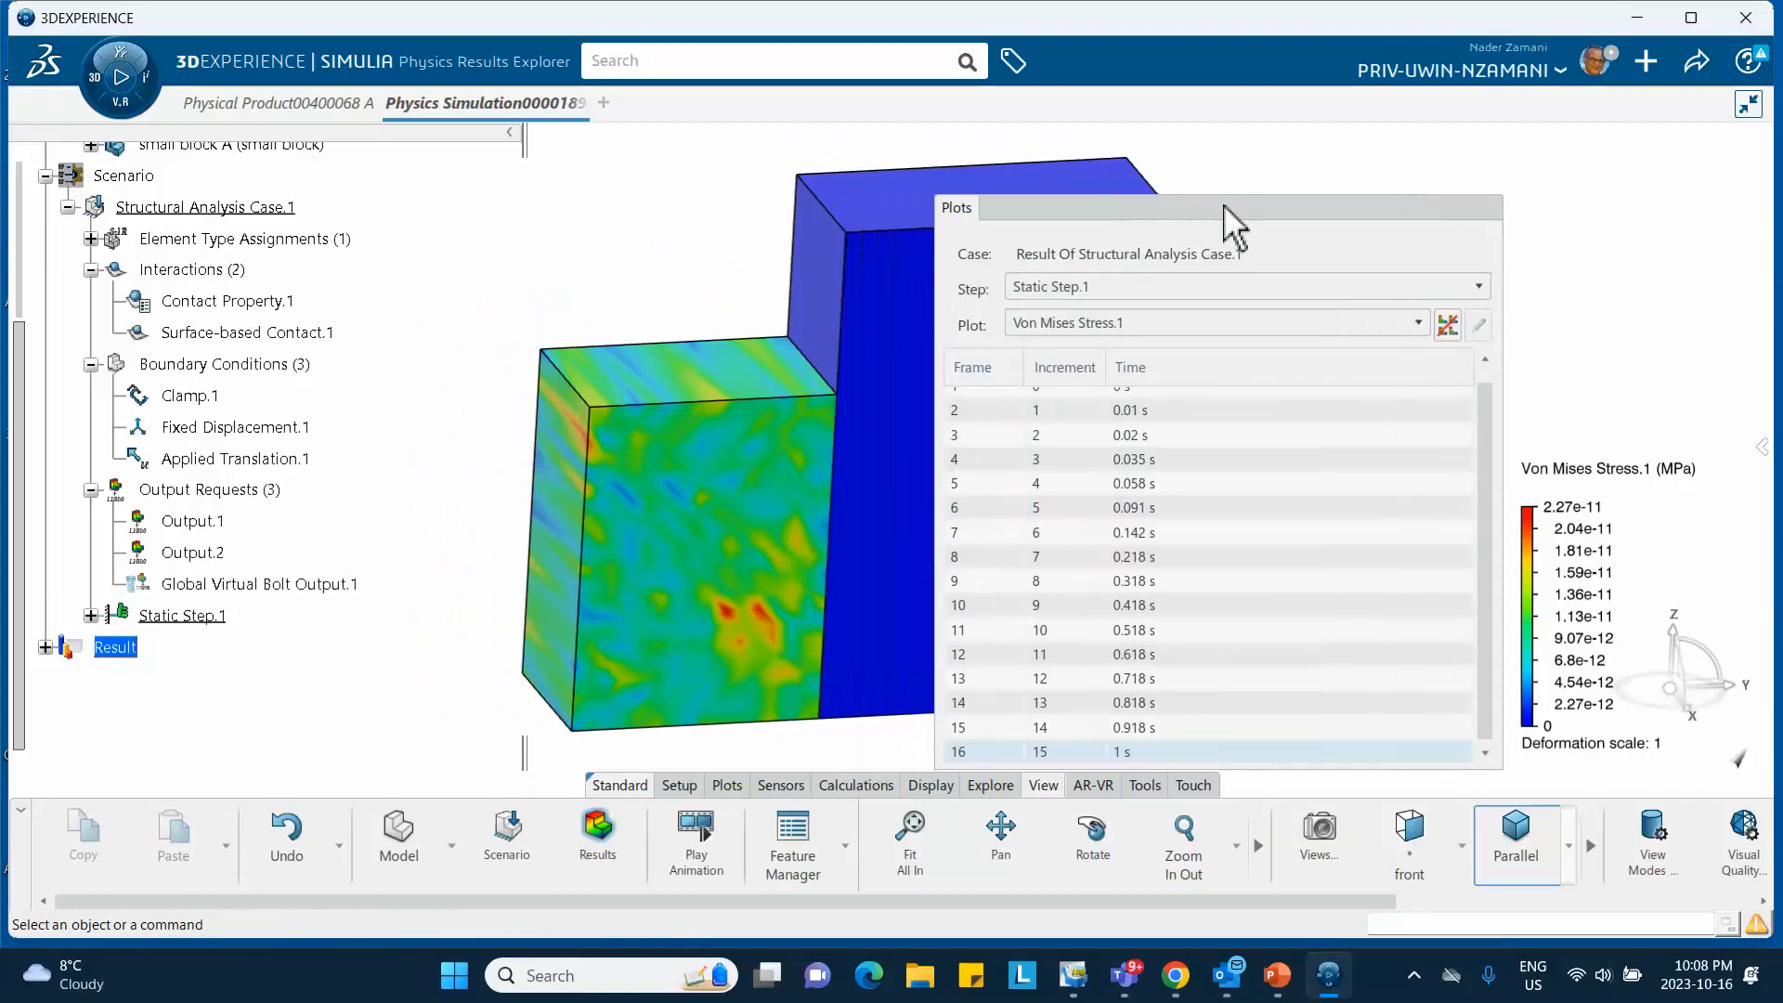
click(1105, 325)
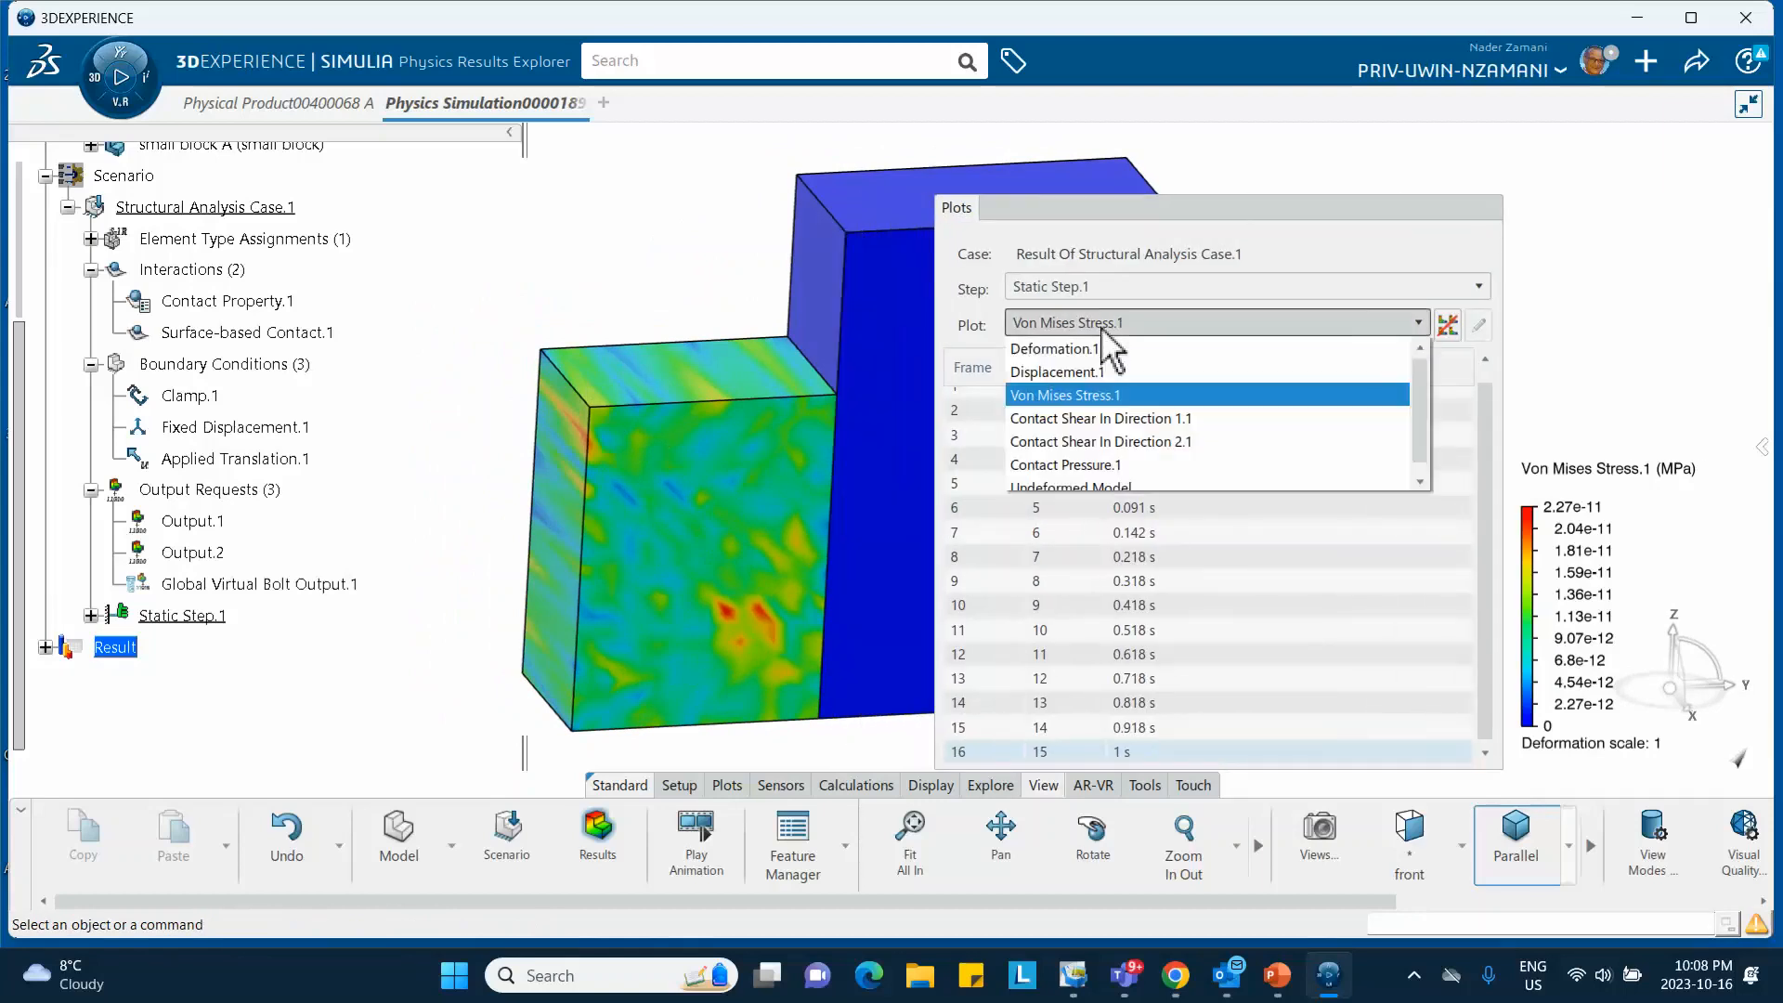
click(1088, 465)
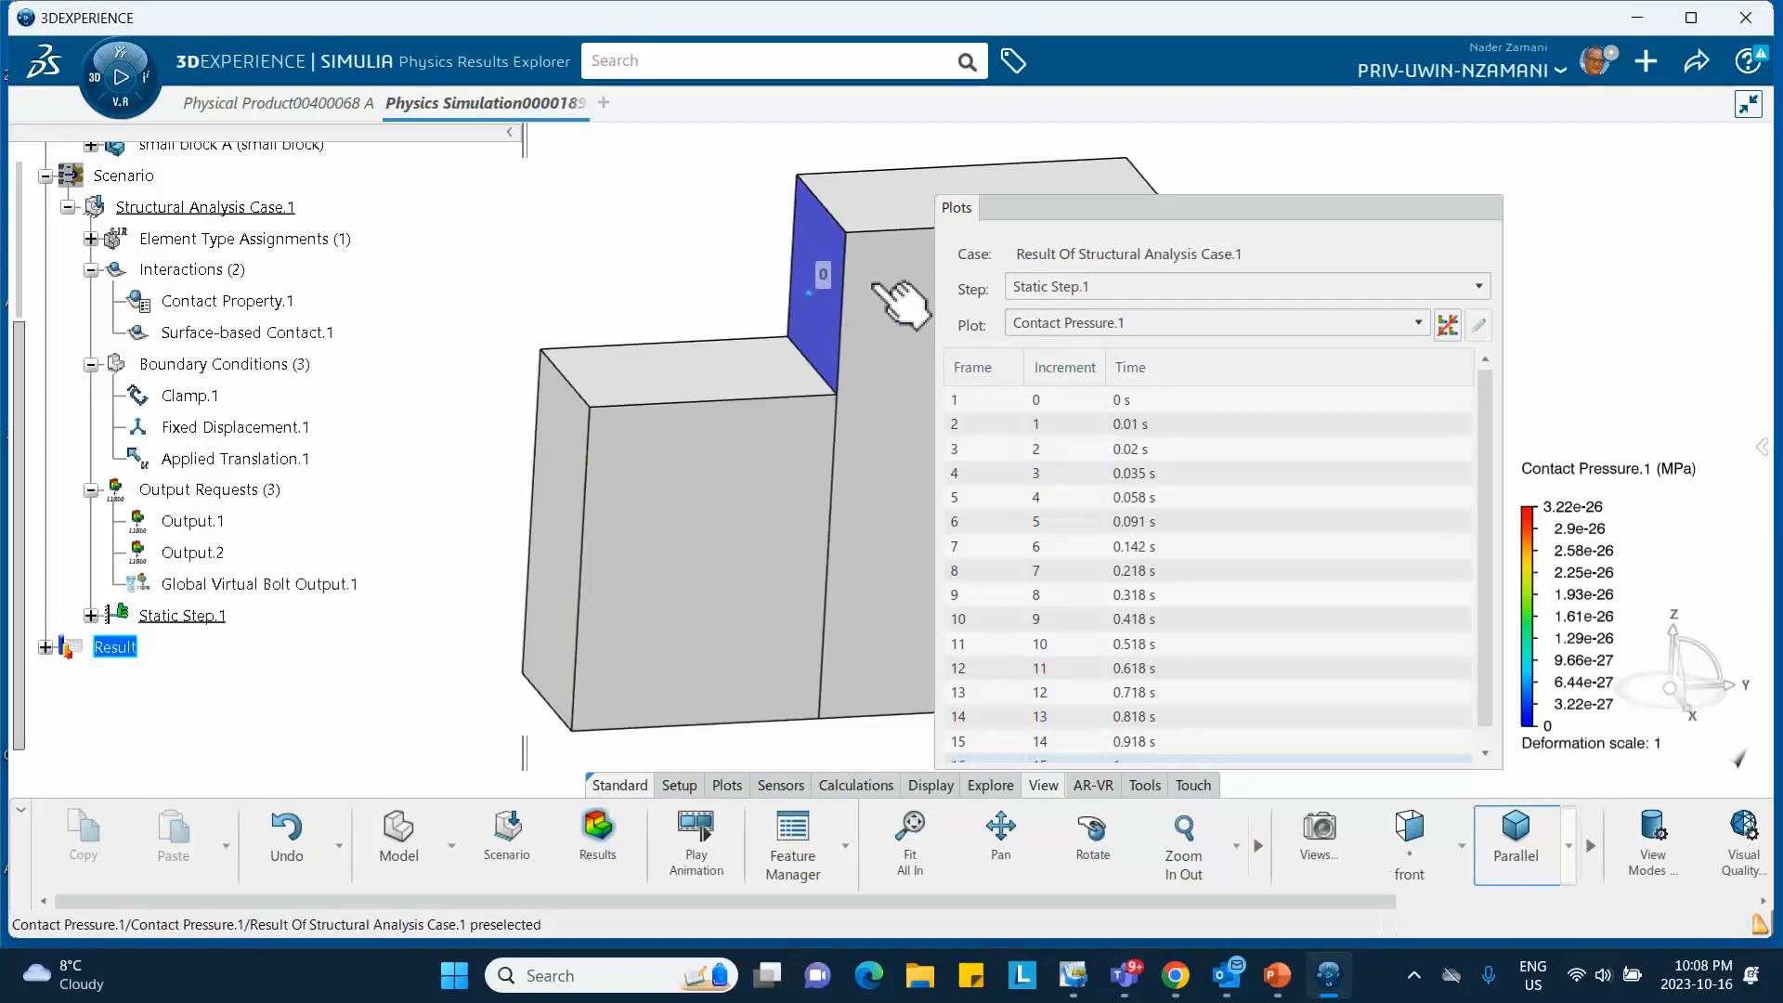
click(1192, 220)
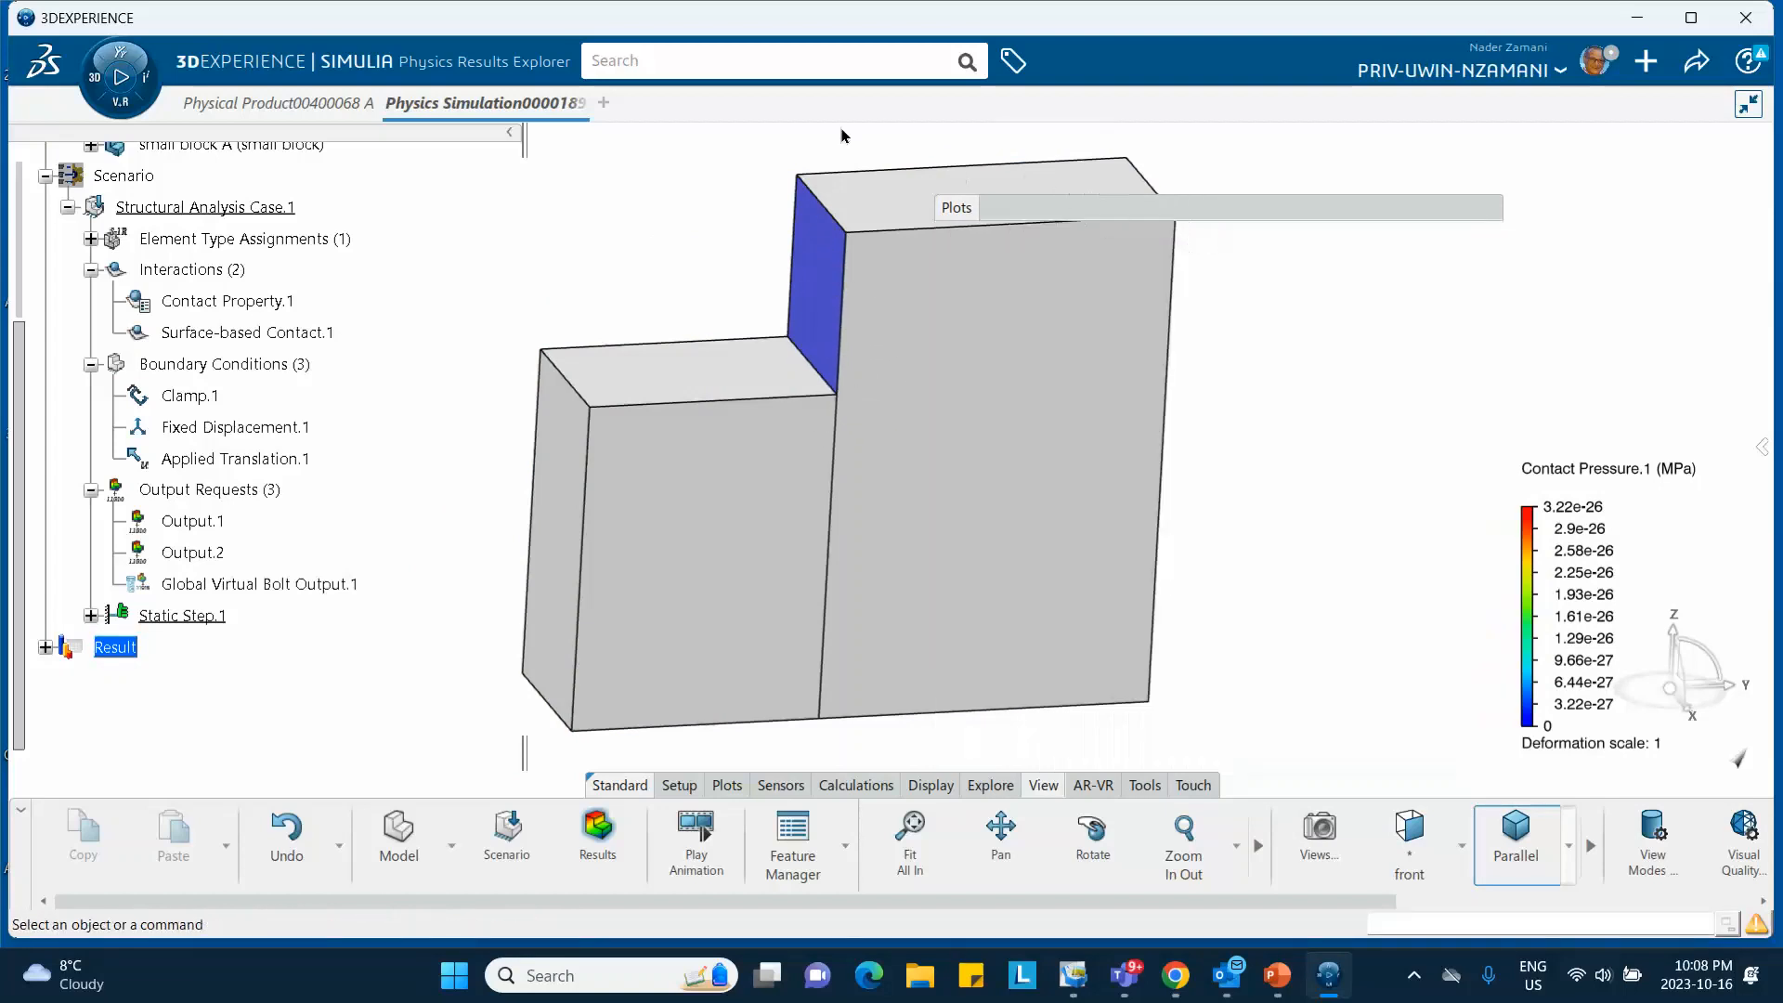
middle_drag(770, 149, 704, 151)
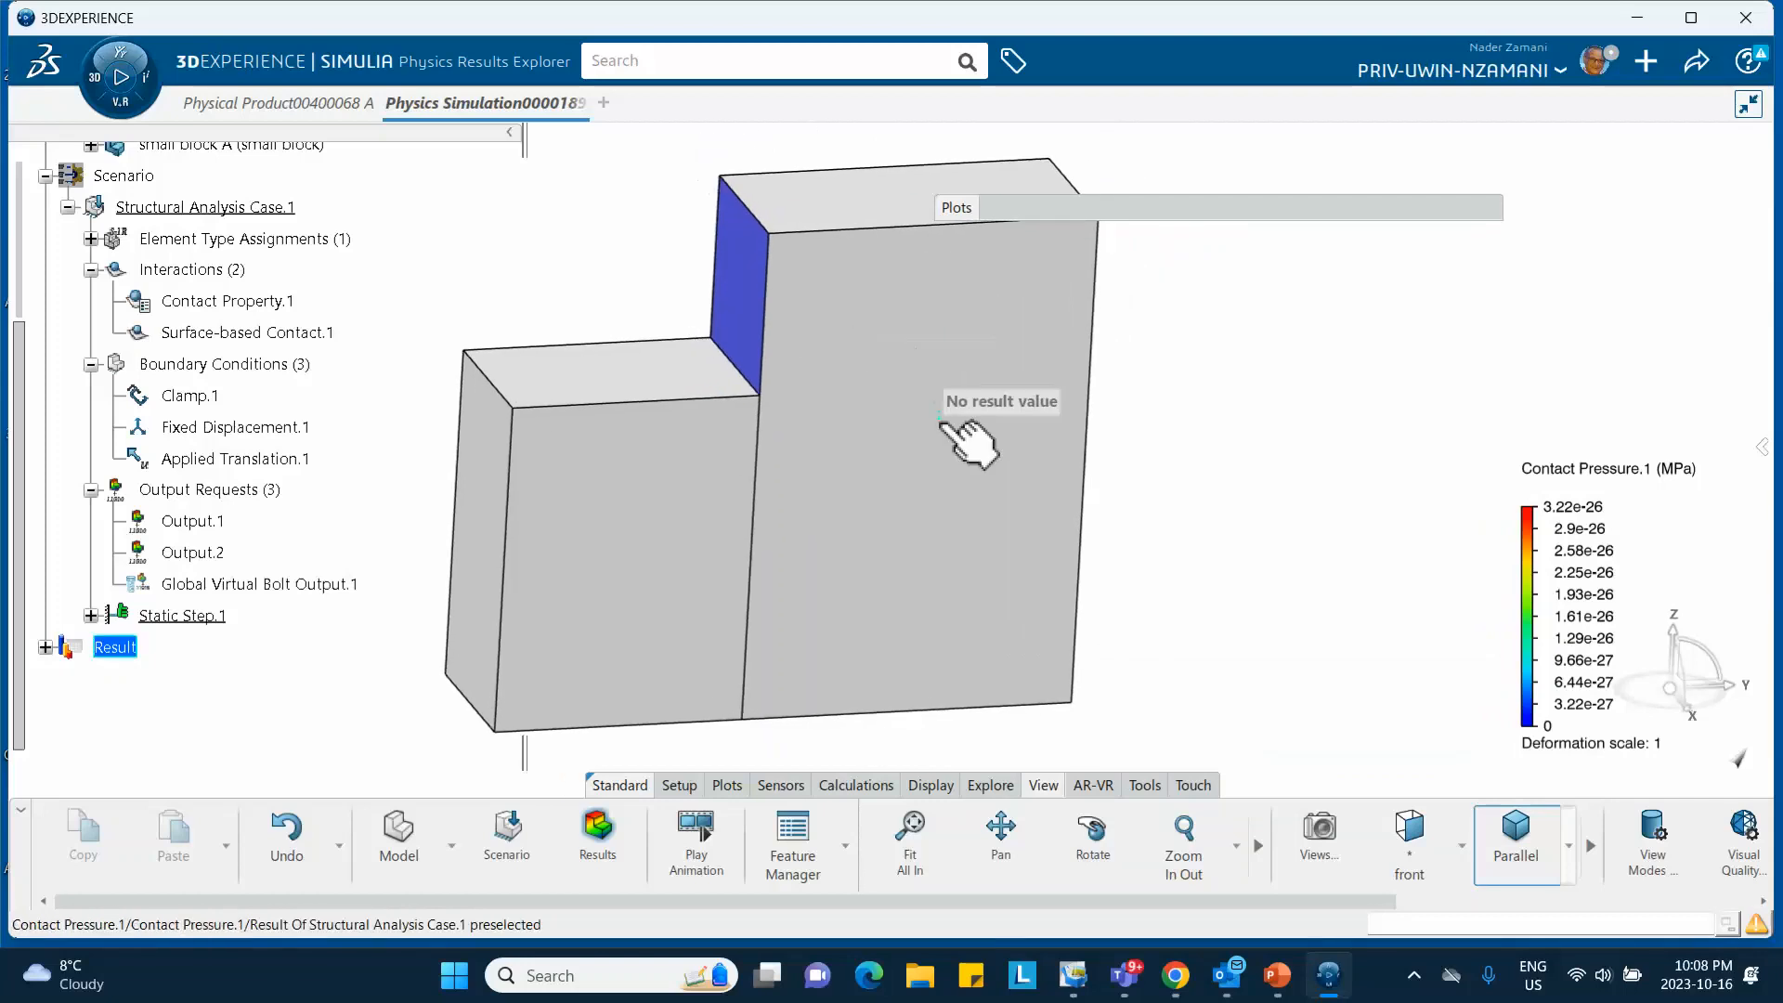
middle_drag(950, 436, 948, 424)
middle_drag(530, 267, 569, 227)
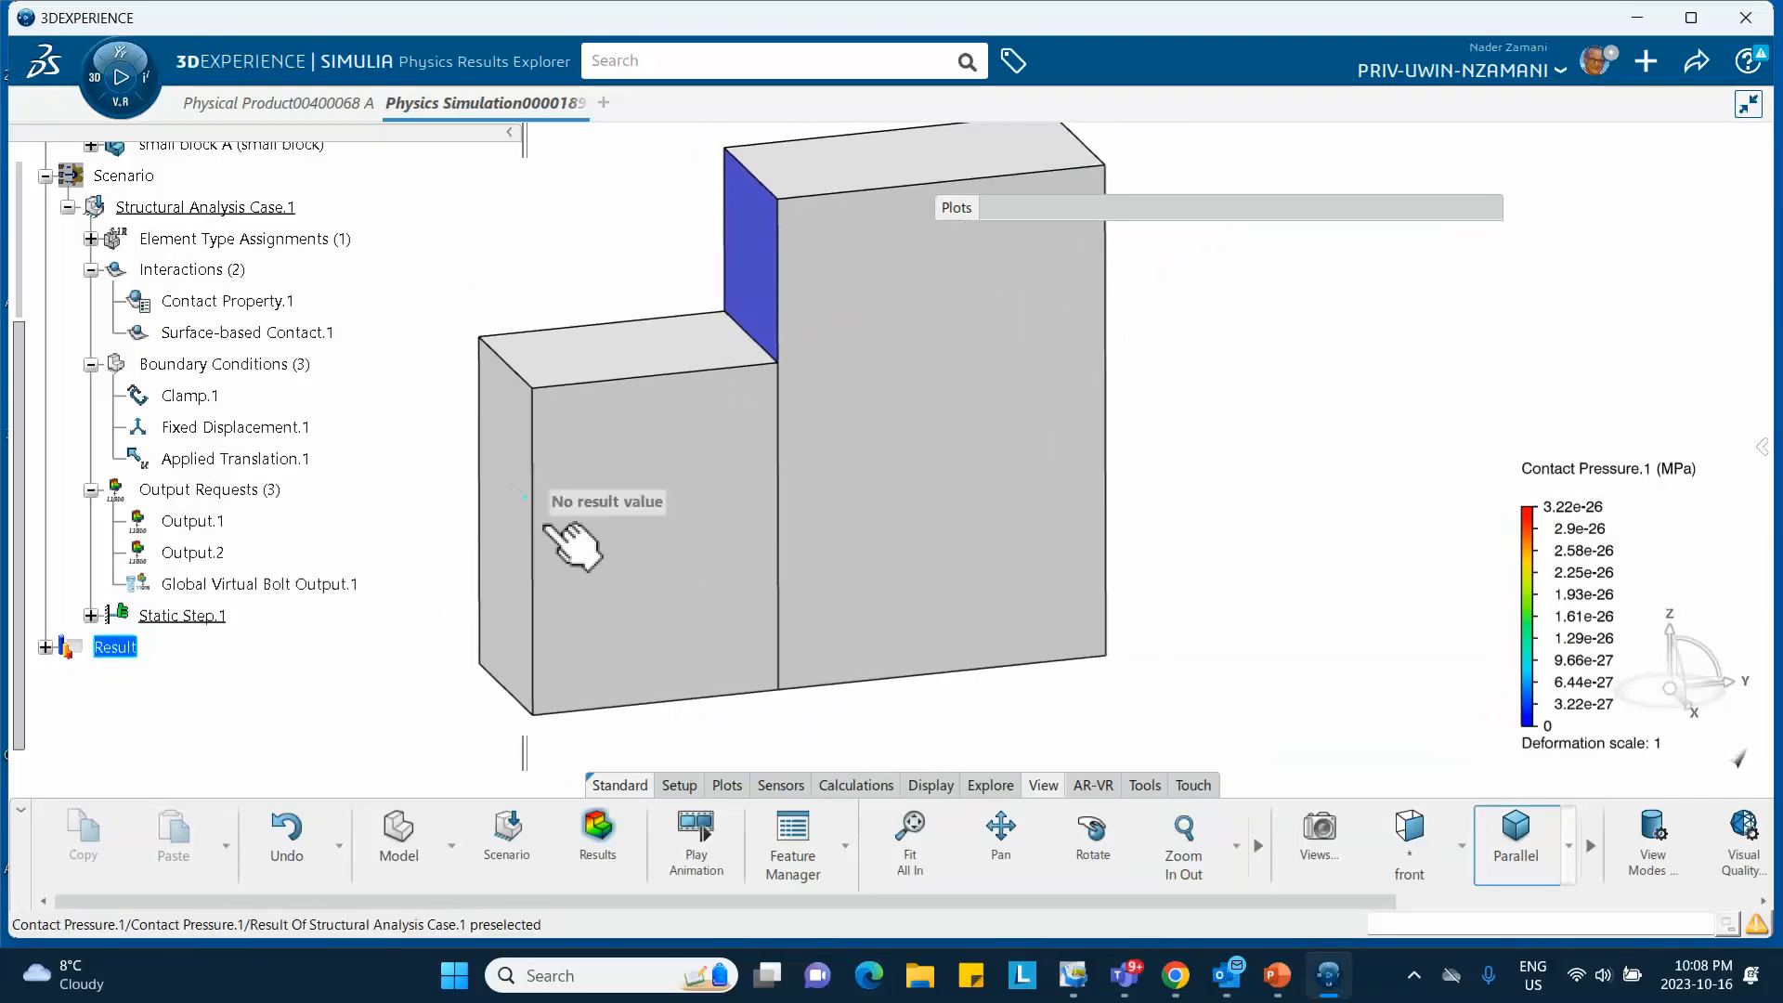
Create a new display group based on Display Group.1, applied to the current contact pressure plot, and hide the big block.
click(751, 244)
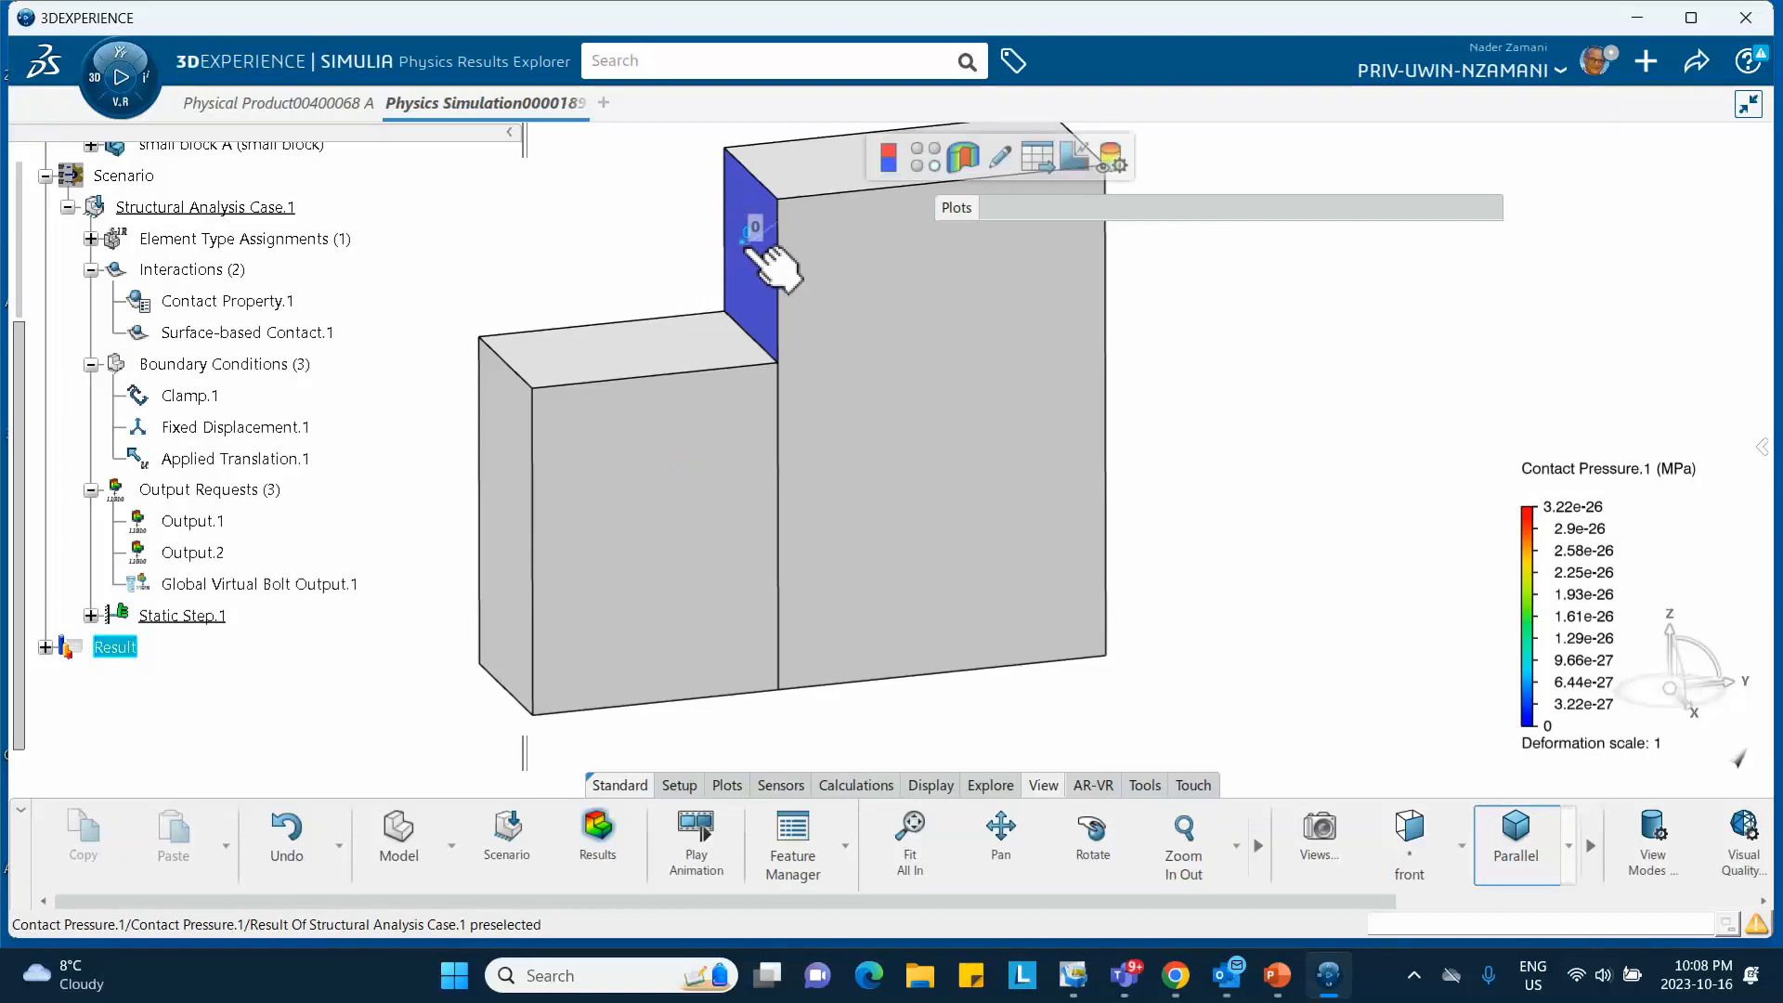
click(926, 160)
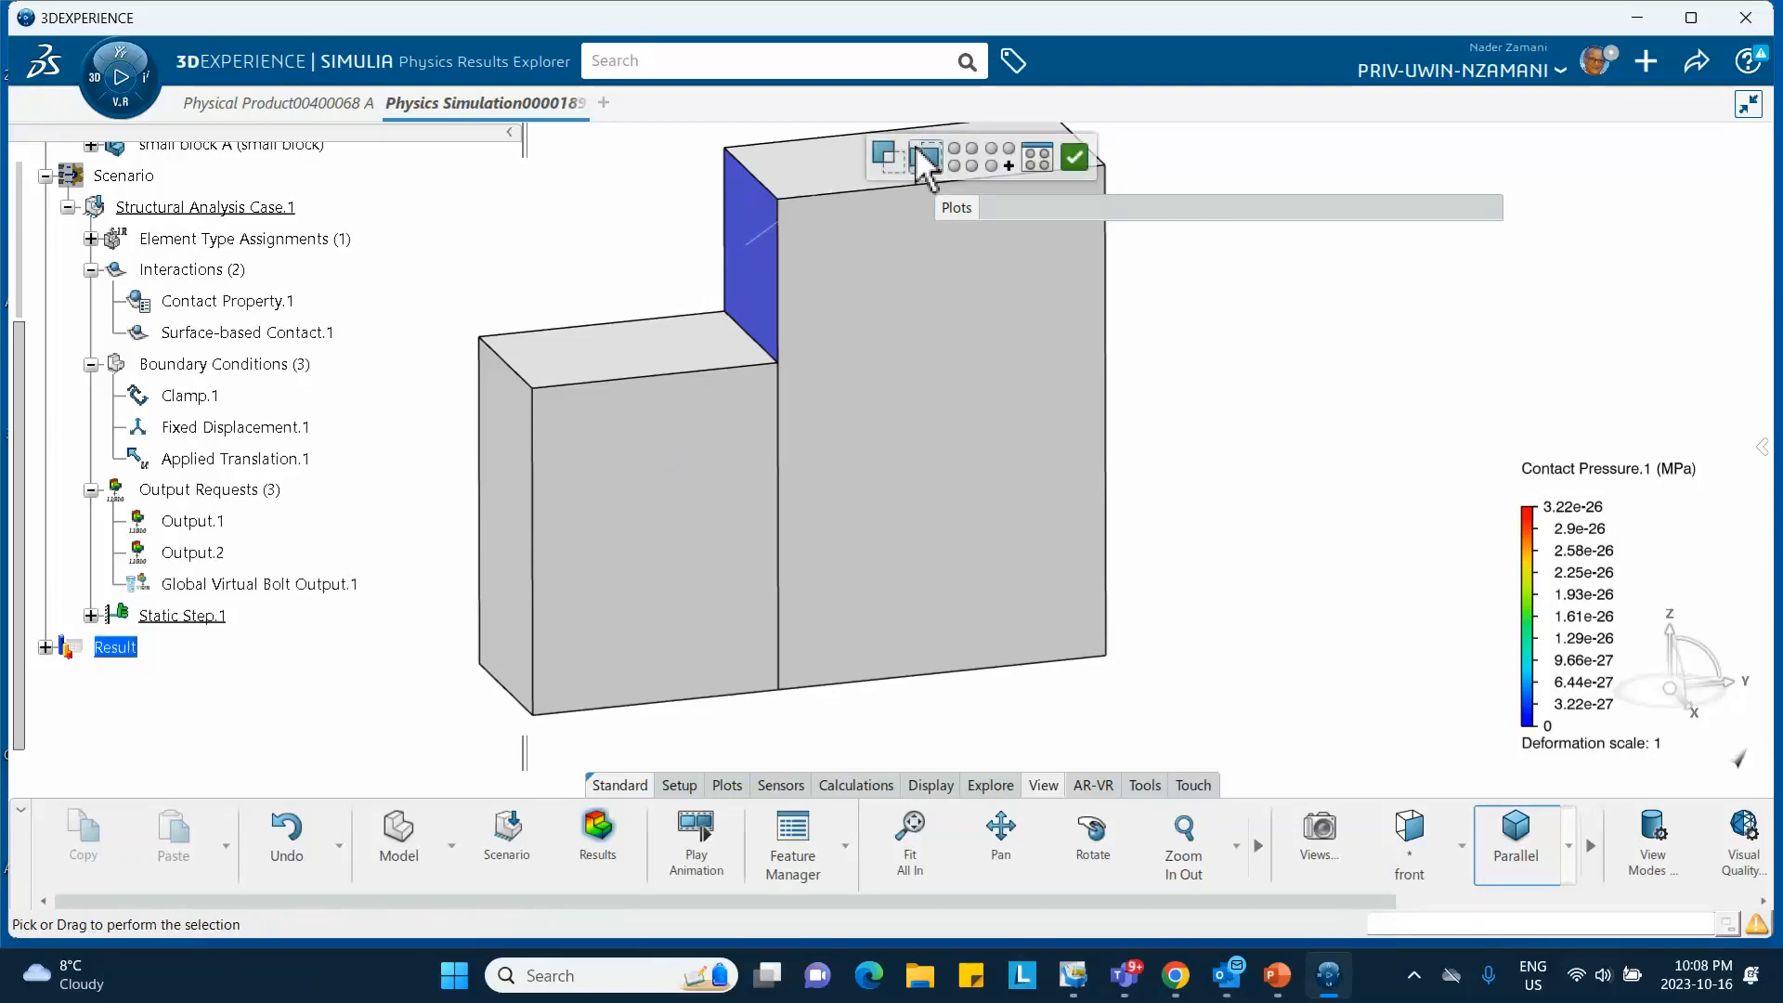
click(926, 165)
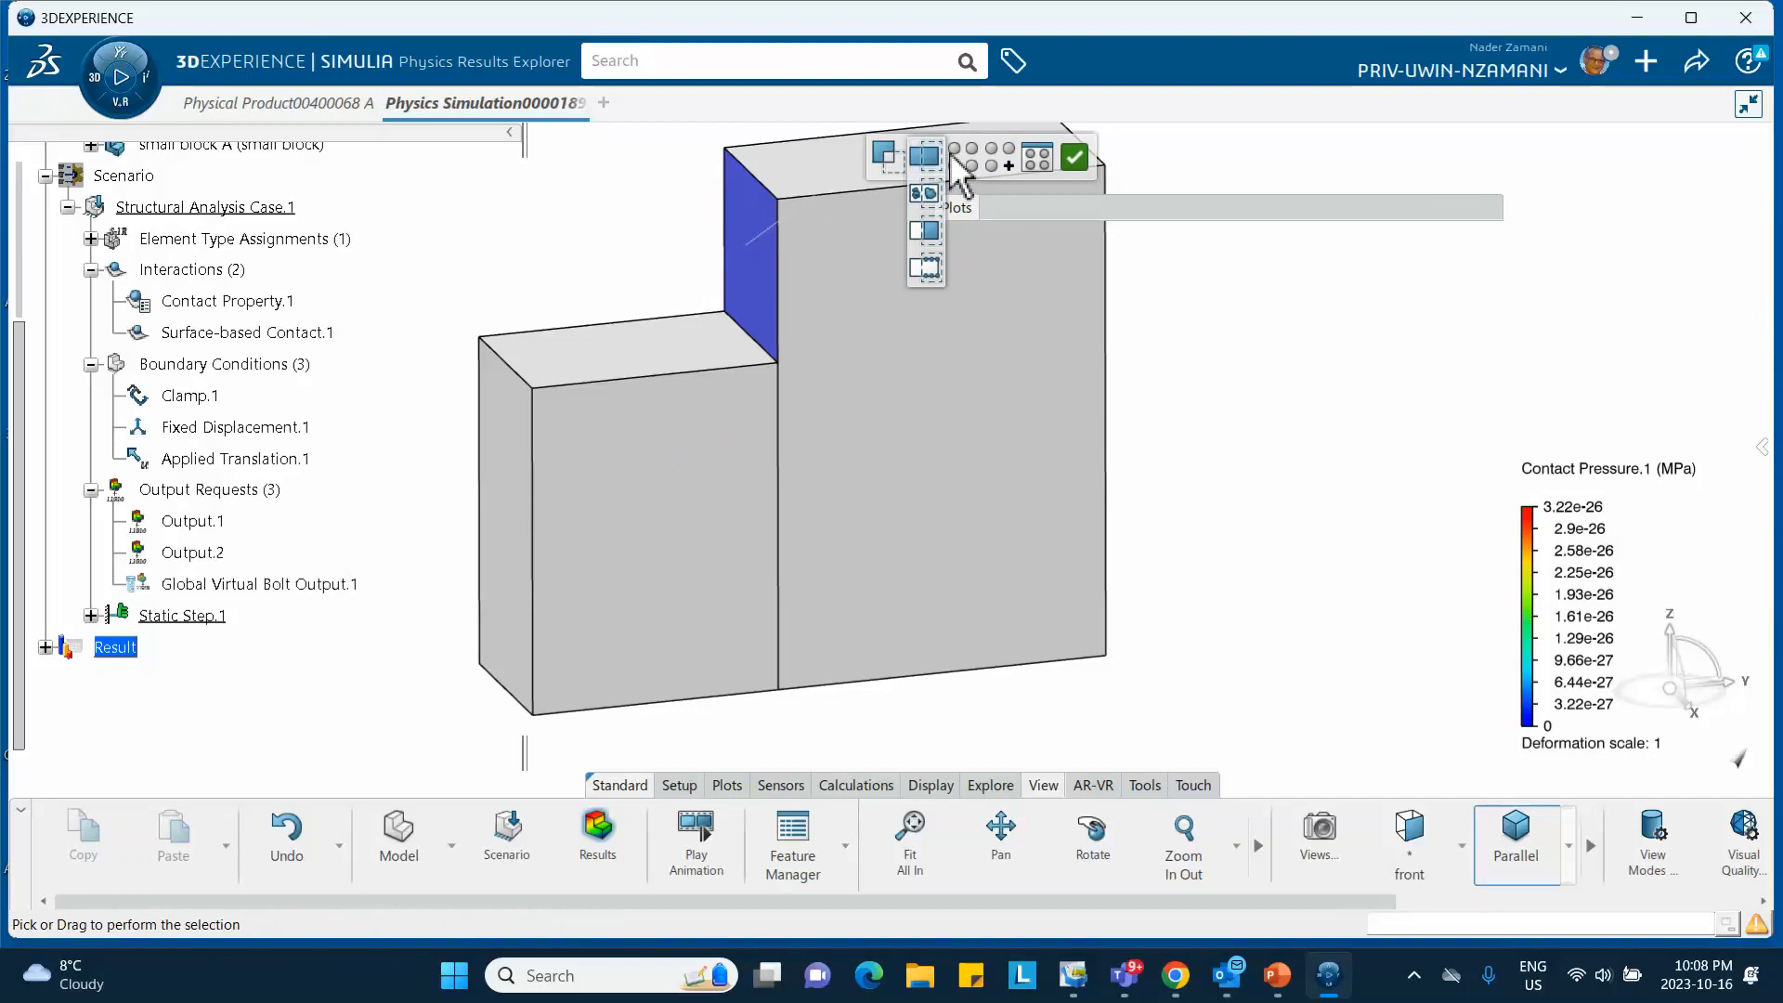
click(998, 166)
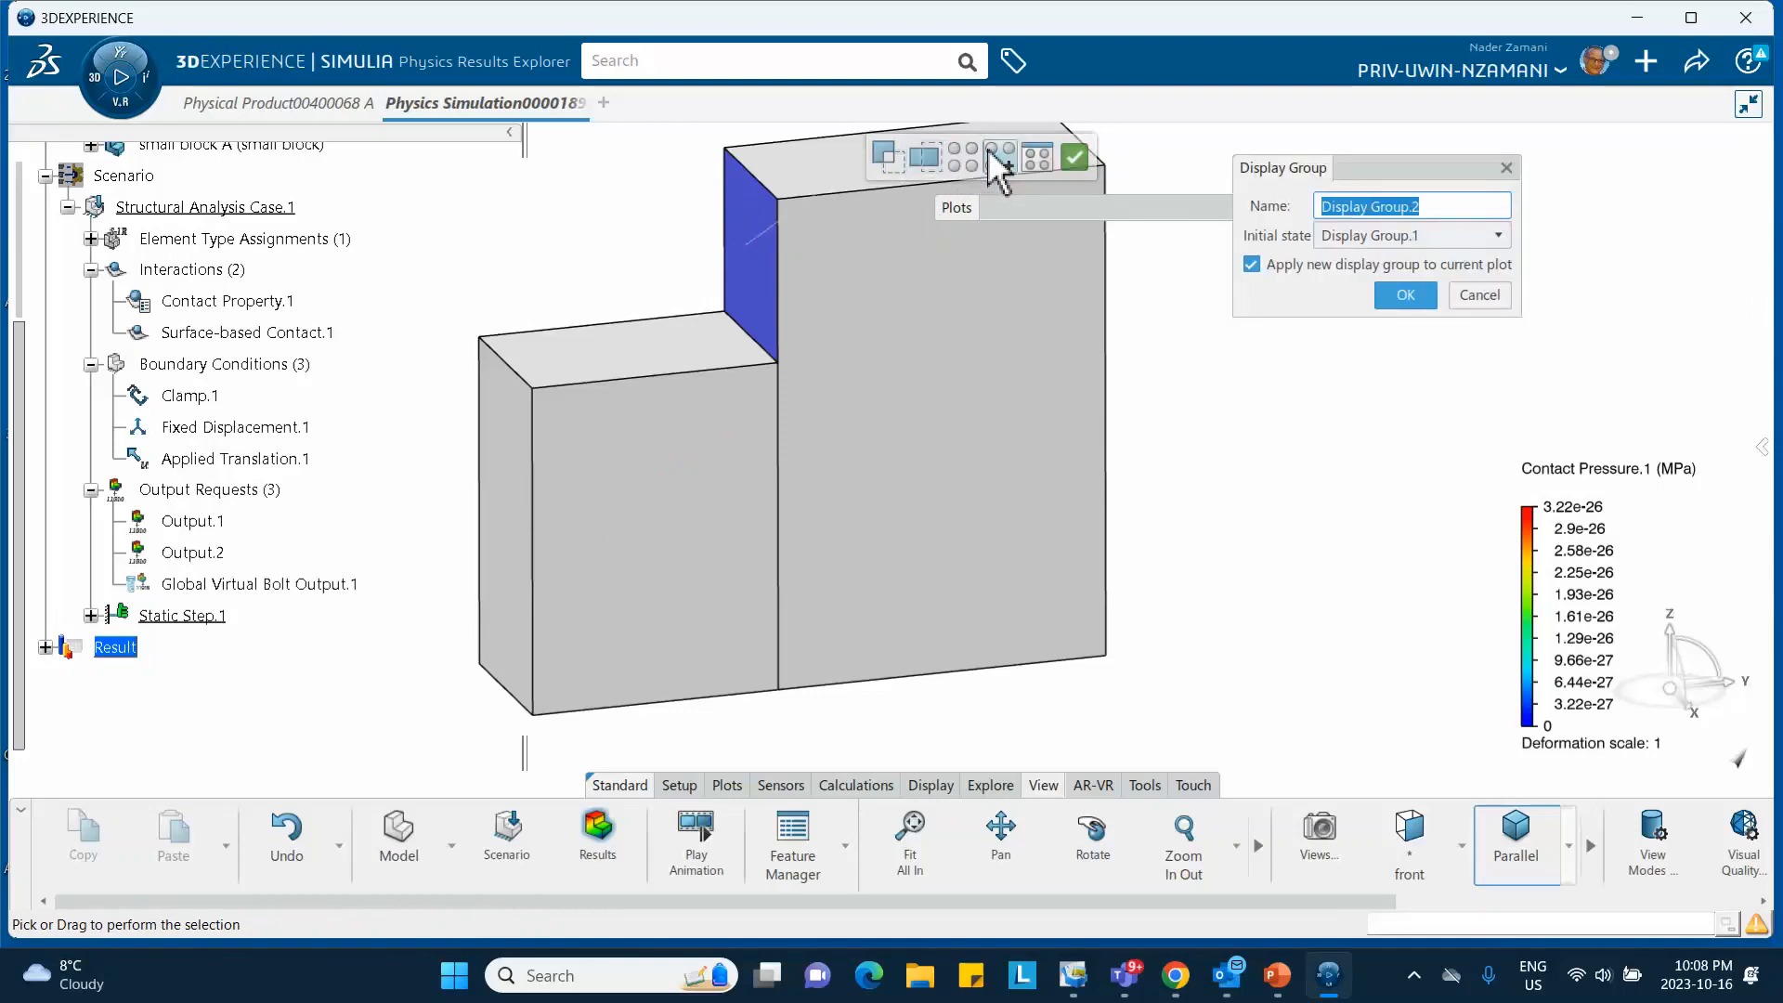
click(762, 292)
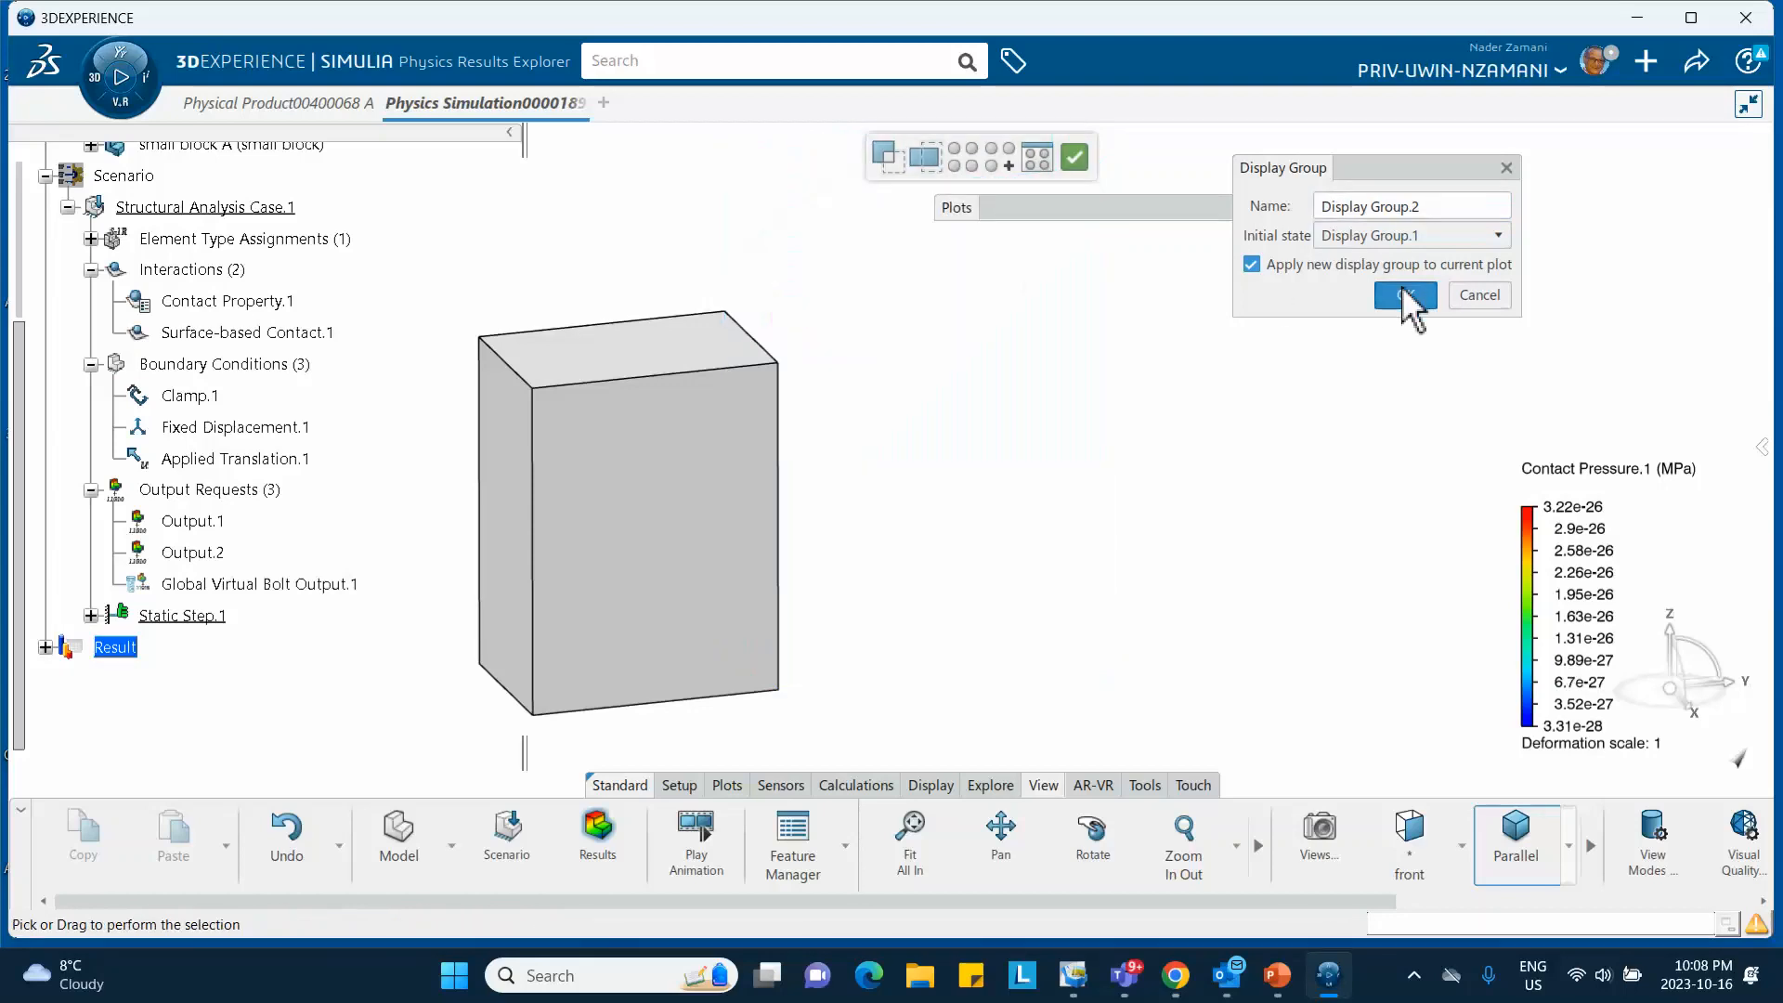
click(1405, 295)
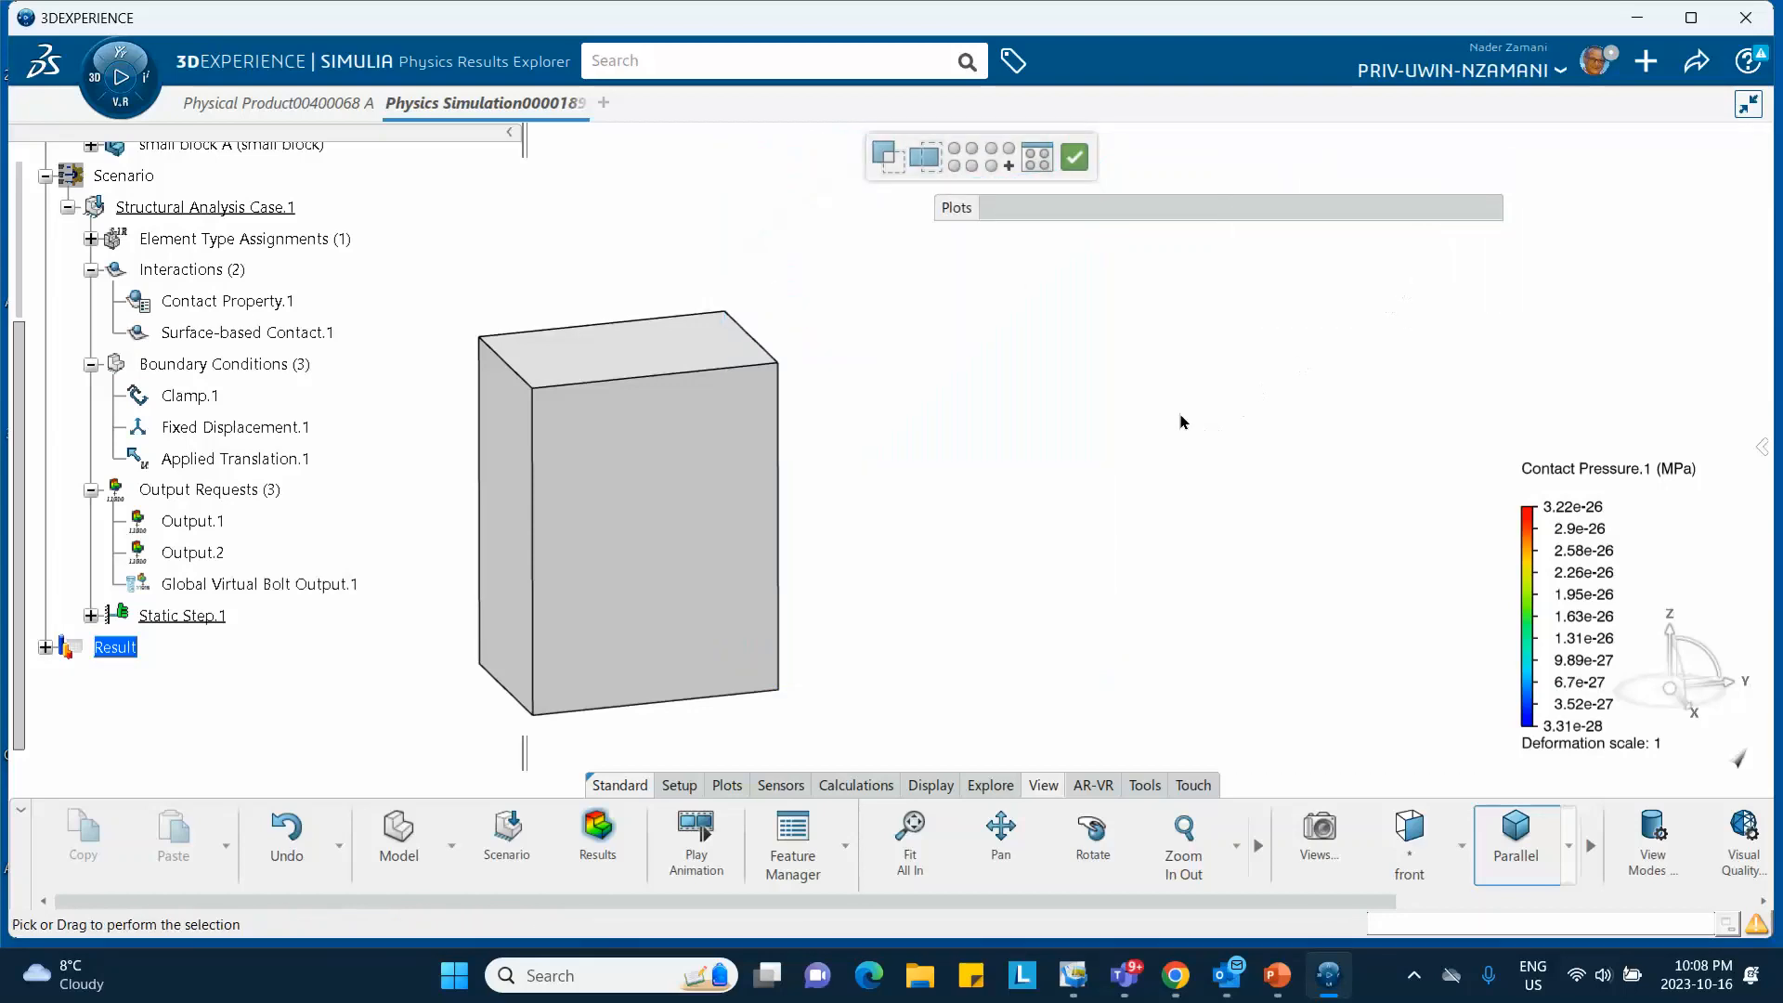
Expand the results of Structural Analysis Case.1 in the tree and hide the small block from the contact pressure plot.
click(44, 647)
click(65, 680)
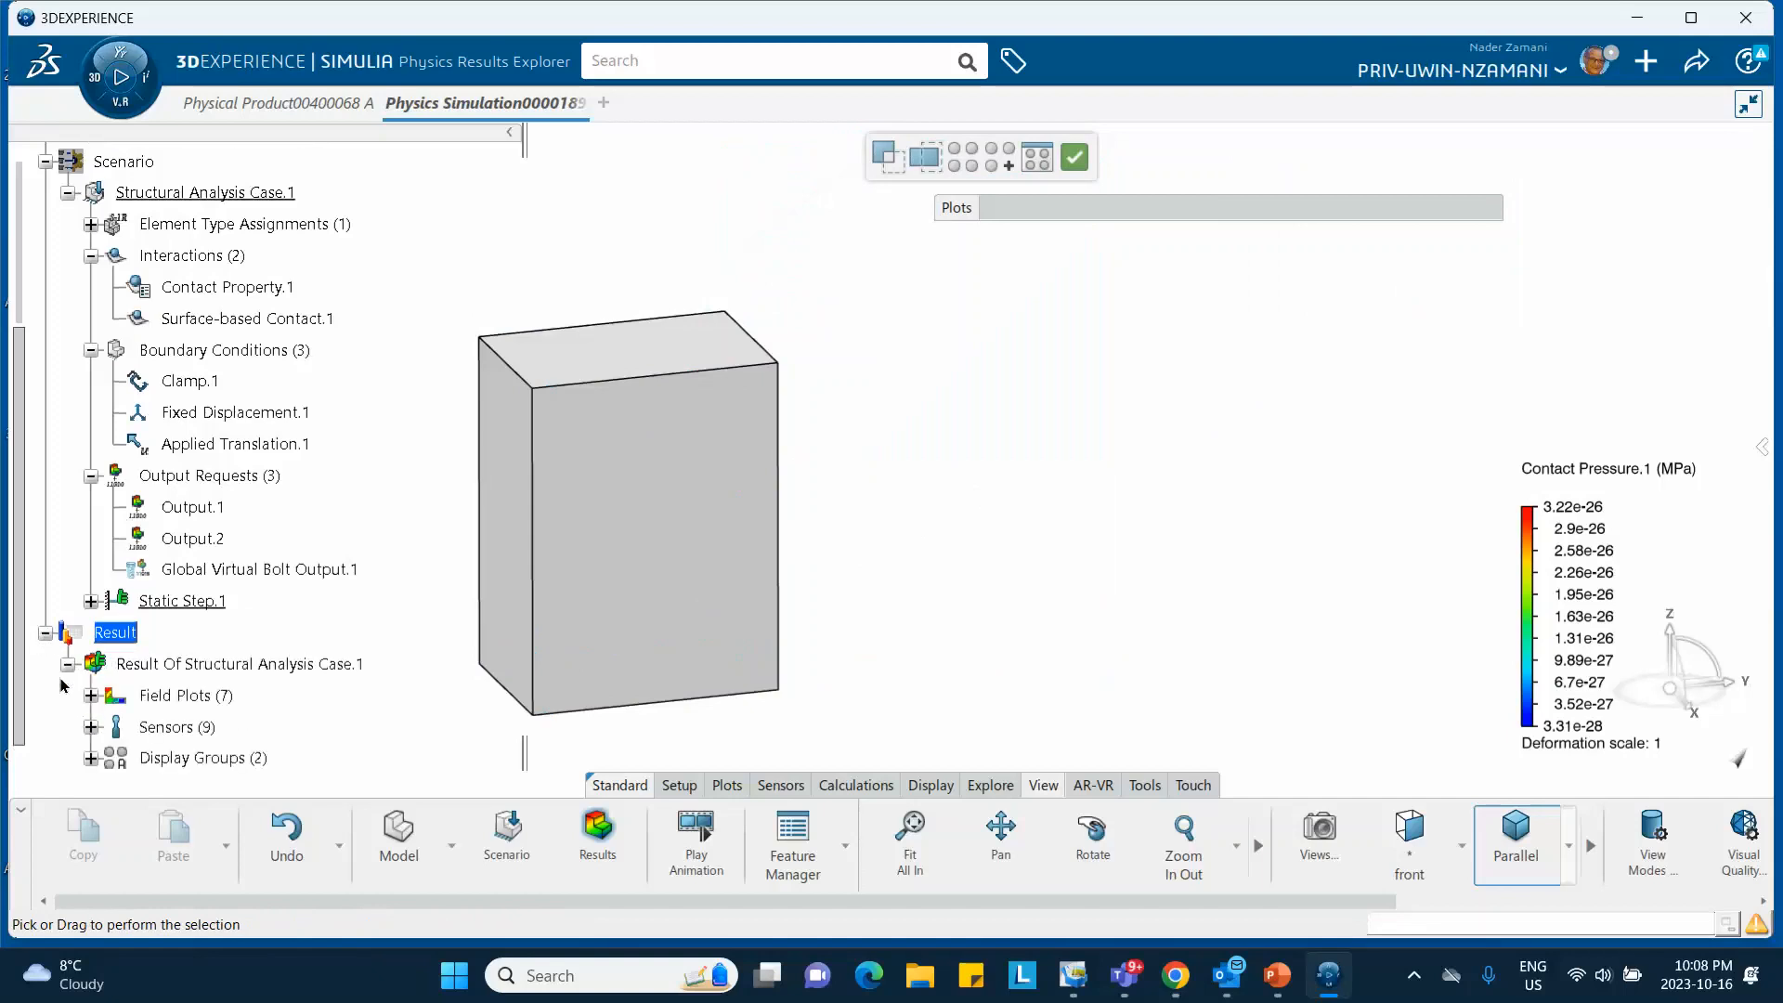
click(572, 548)
click(628, 544)
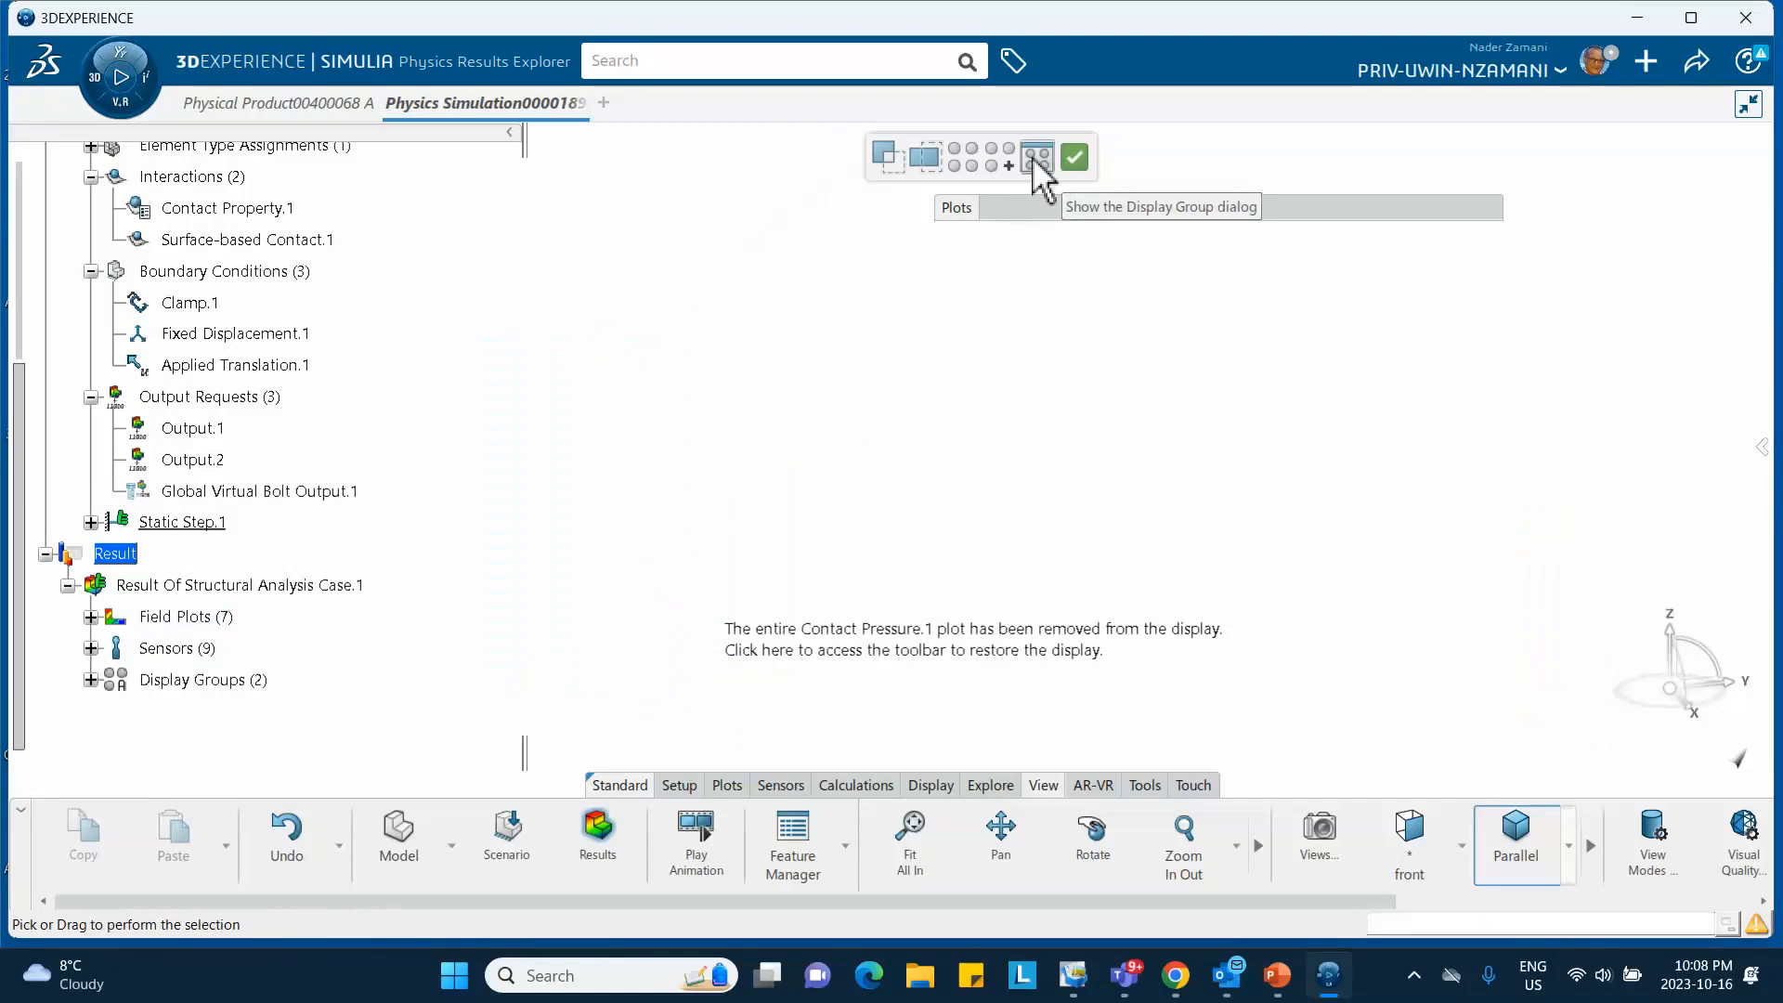
Expand the field plots of the result, finish the display group editing, and check which display group the Contact Pressure.1 plot uses.
click(91, 617)
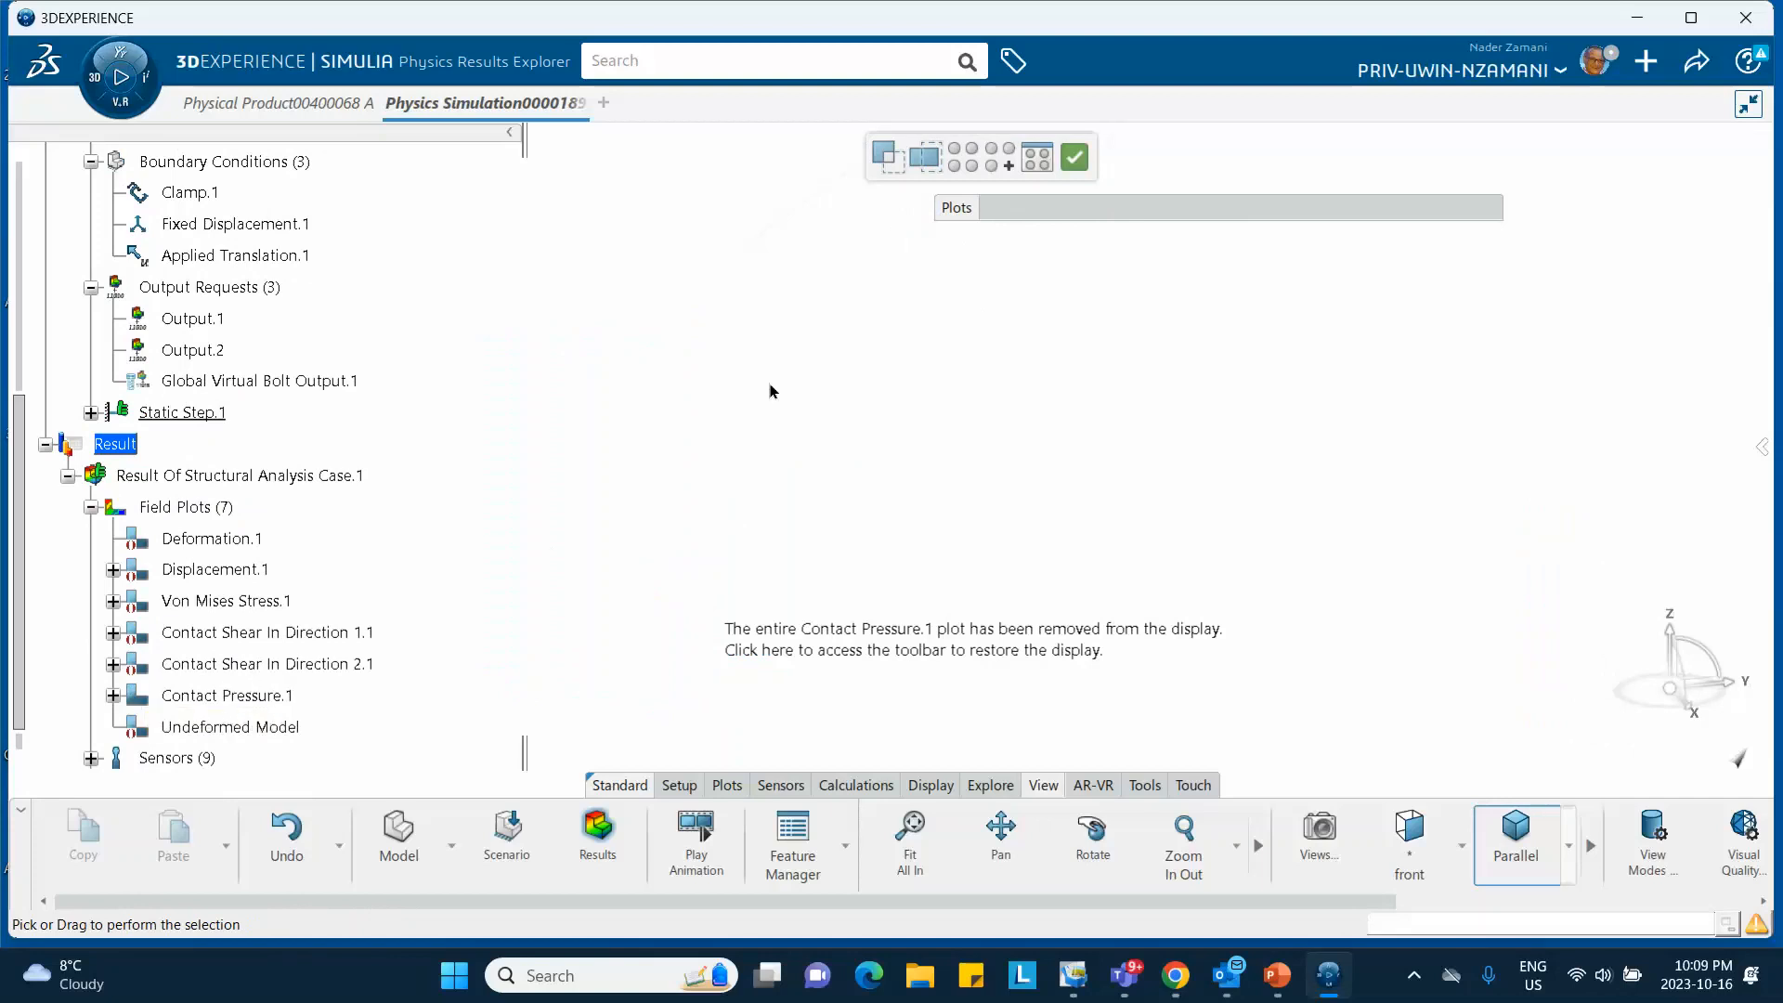
click(1072, 160)
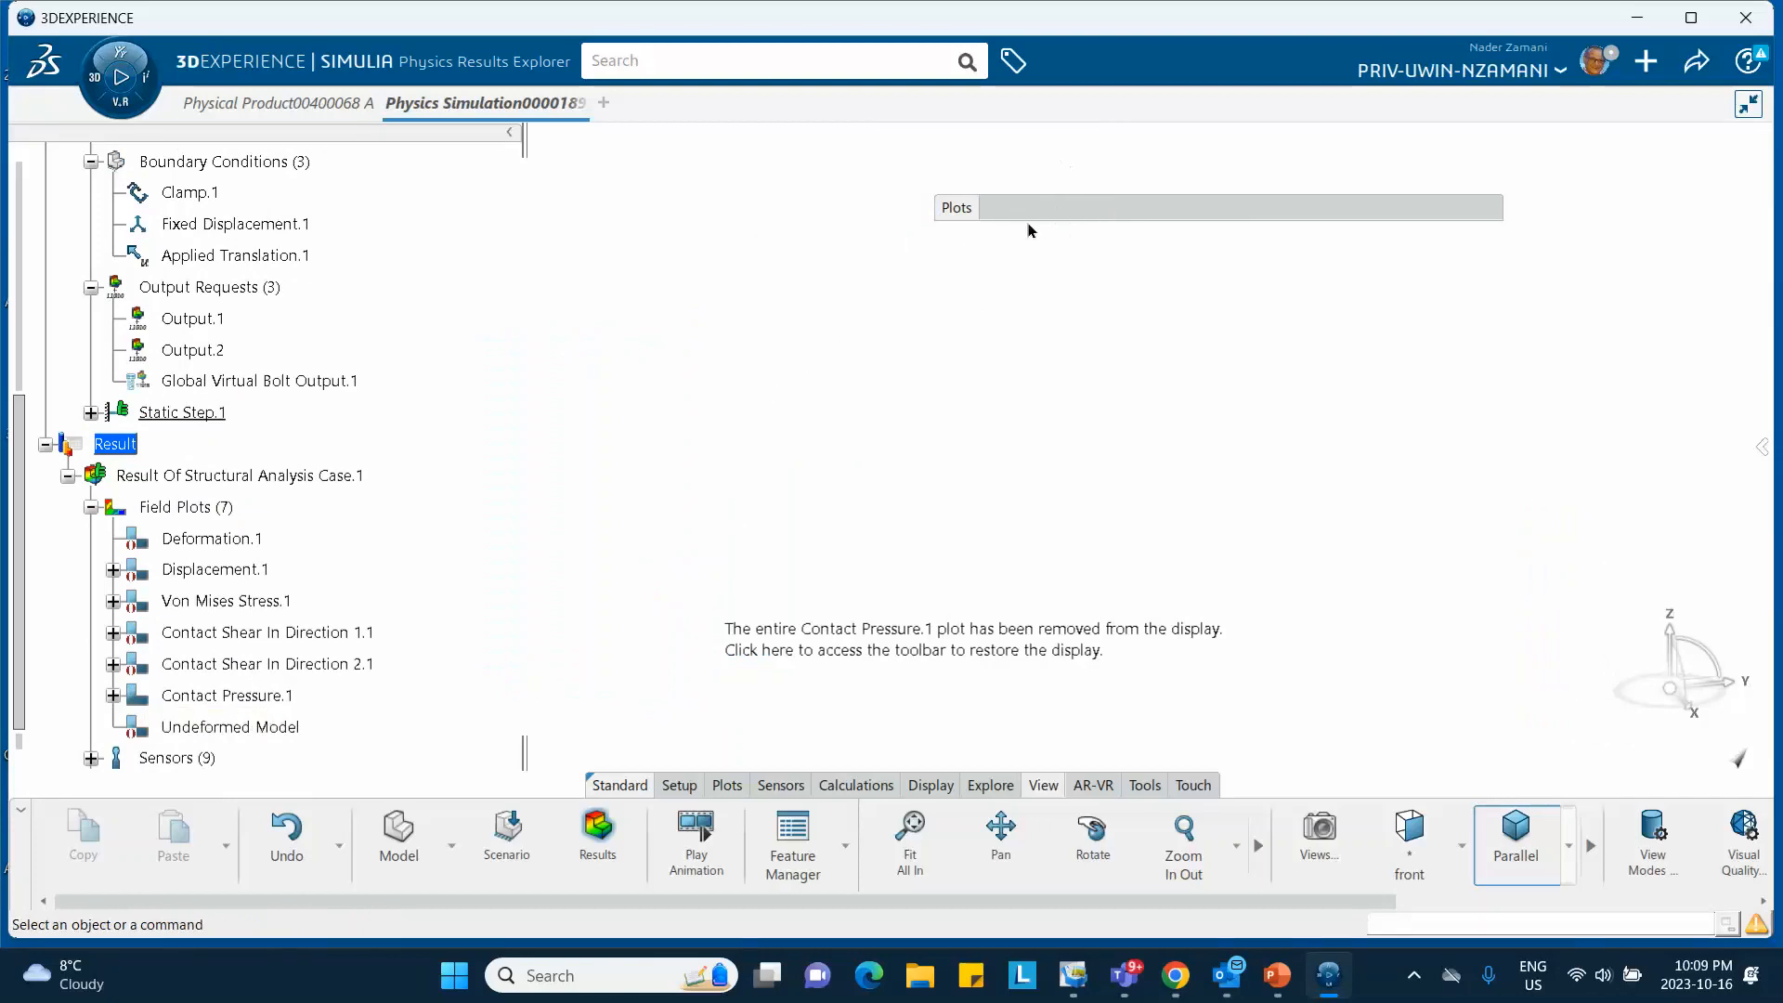
double_click(232, 699)
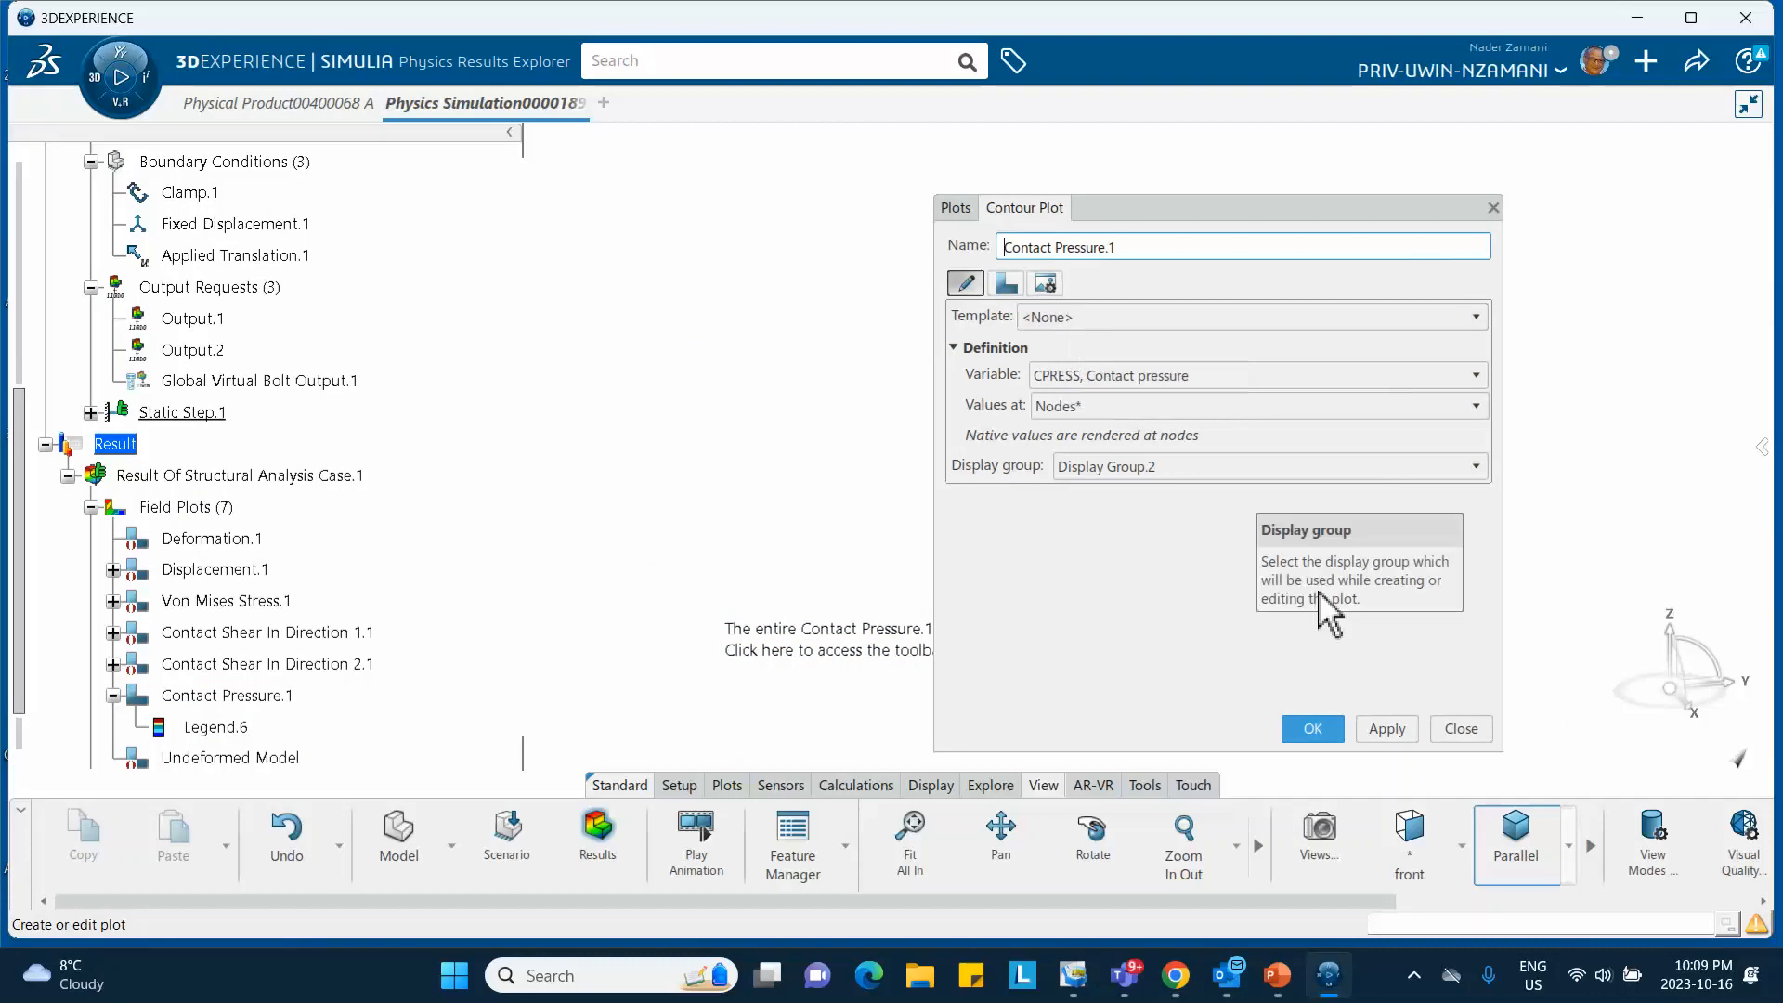
click(1447, 729)
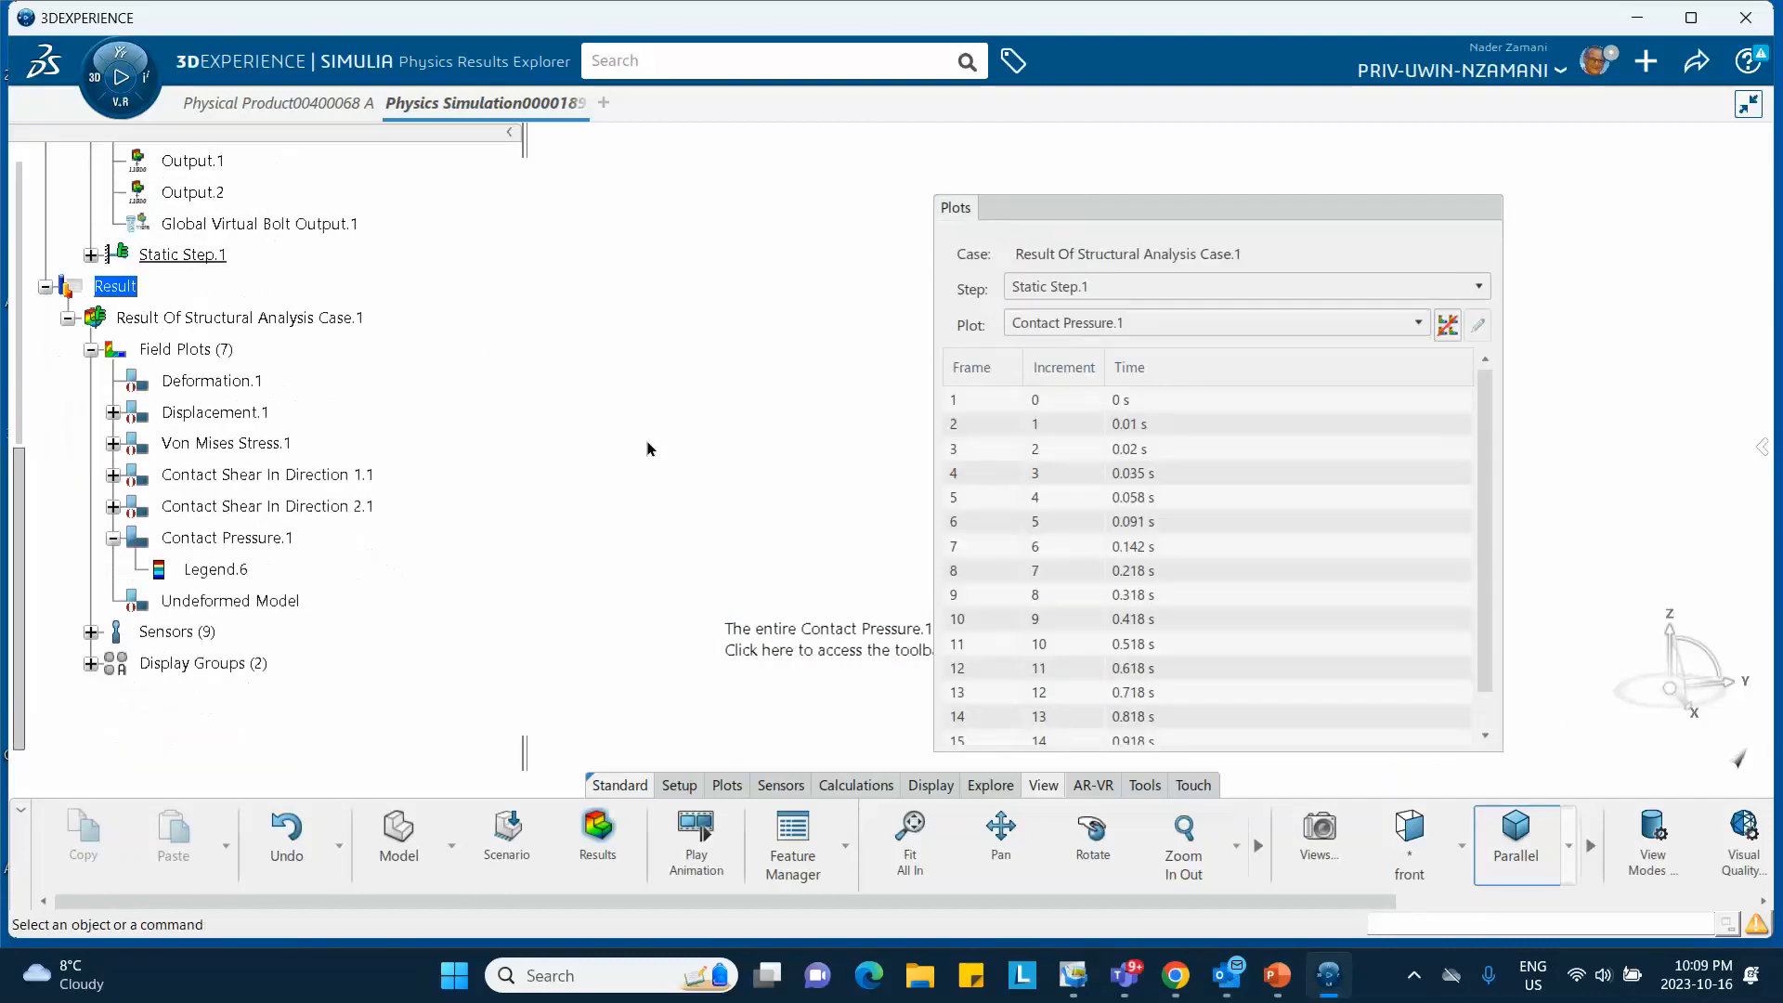
Open Display Group.2 from the result's display groups and restore all parts to the contact pressure plot.
click(91, 665)
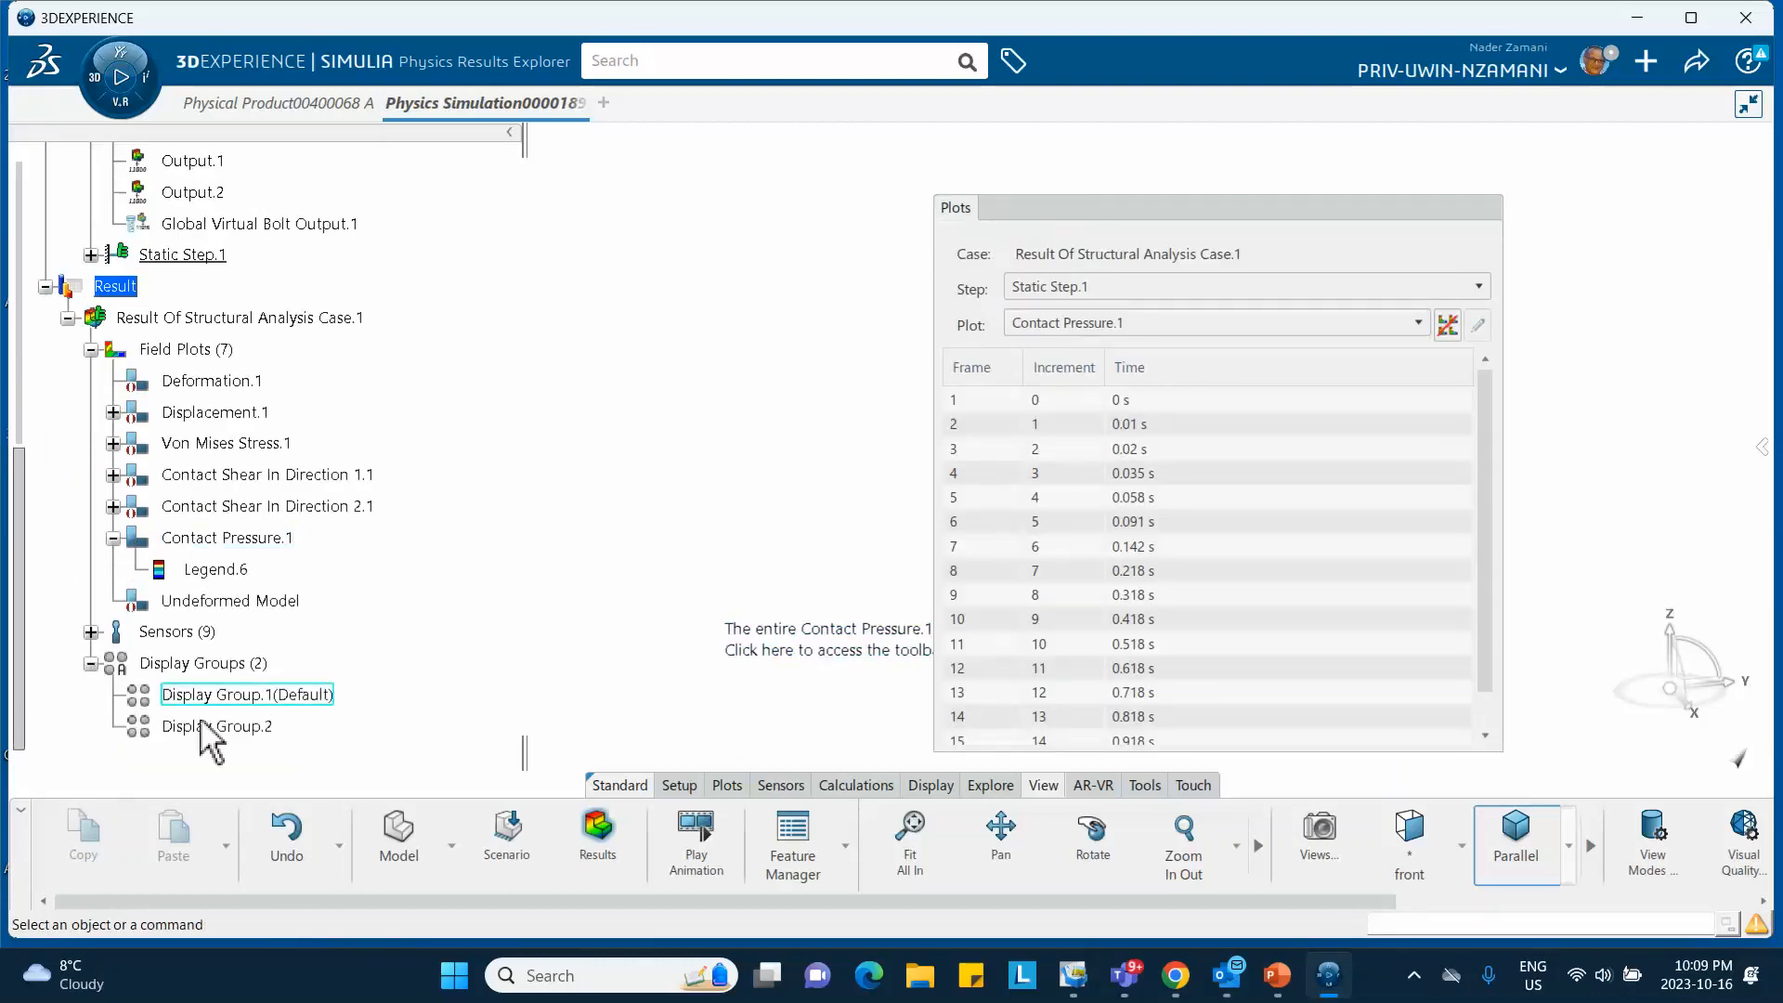
double_click(241, 727)
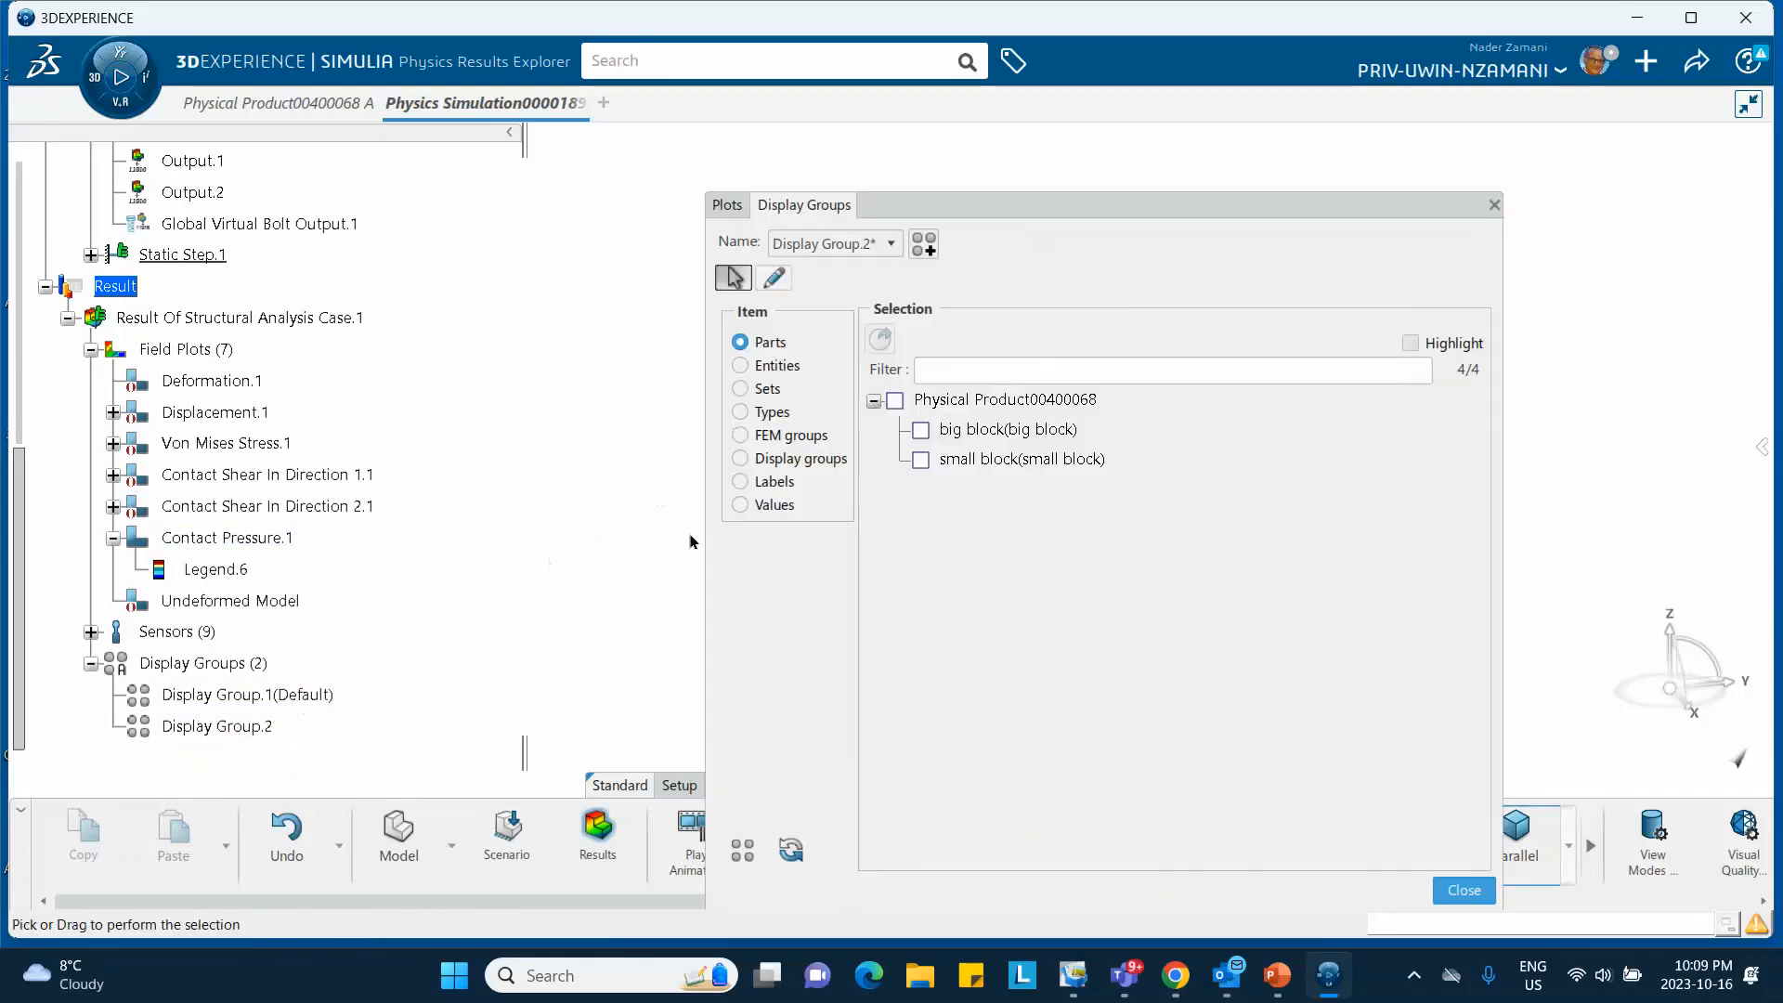
click(749, 849)
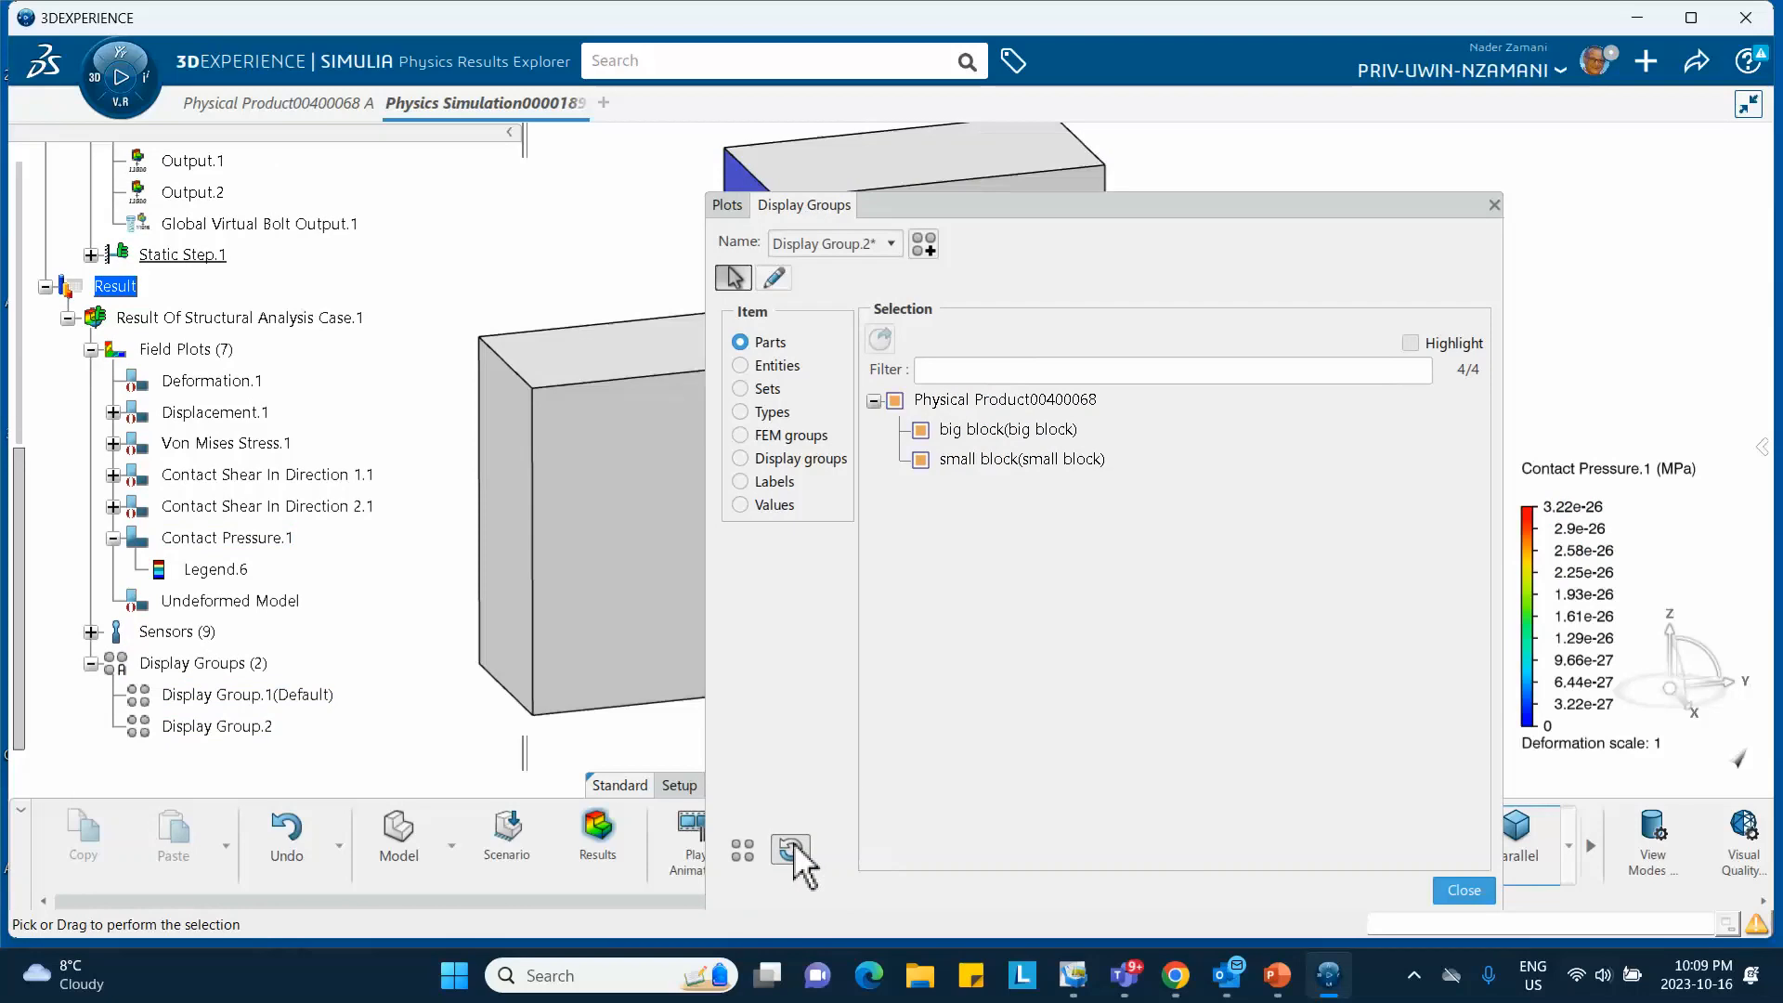
drag(996, 231, 1154, 164)
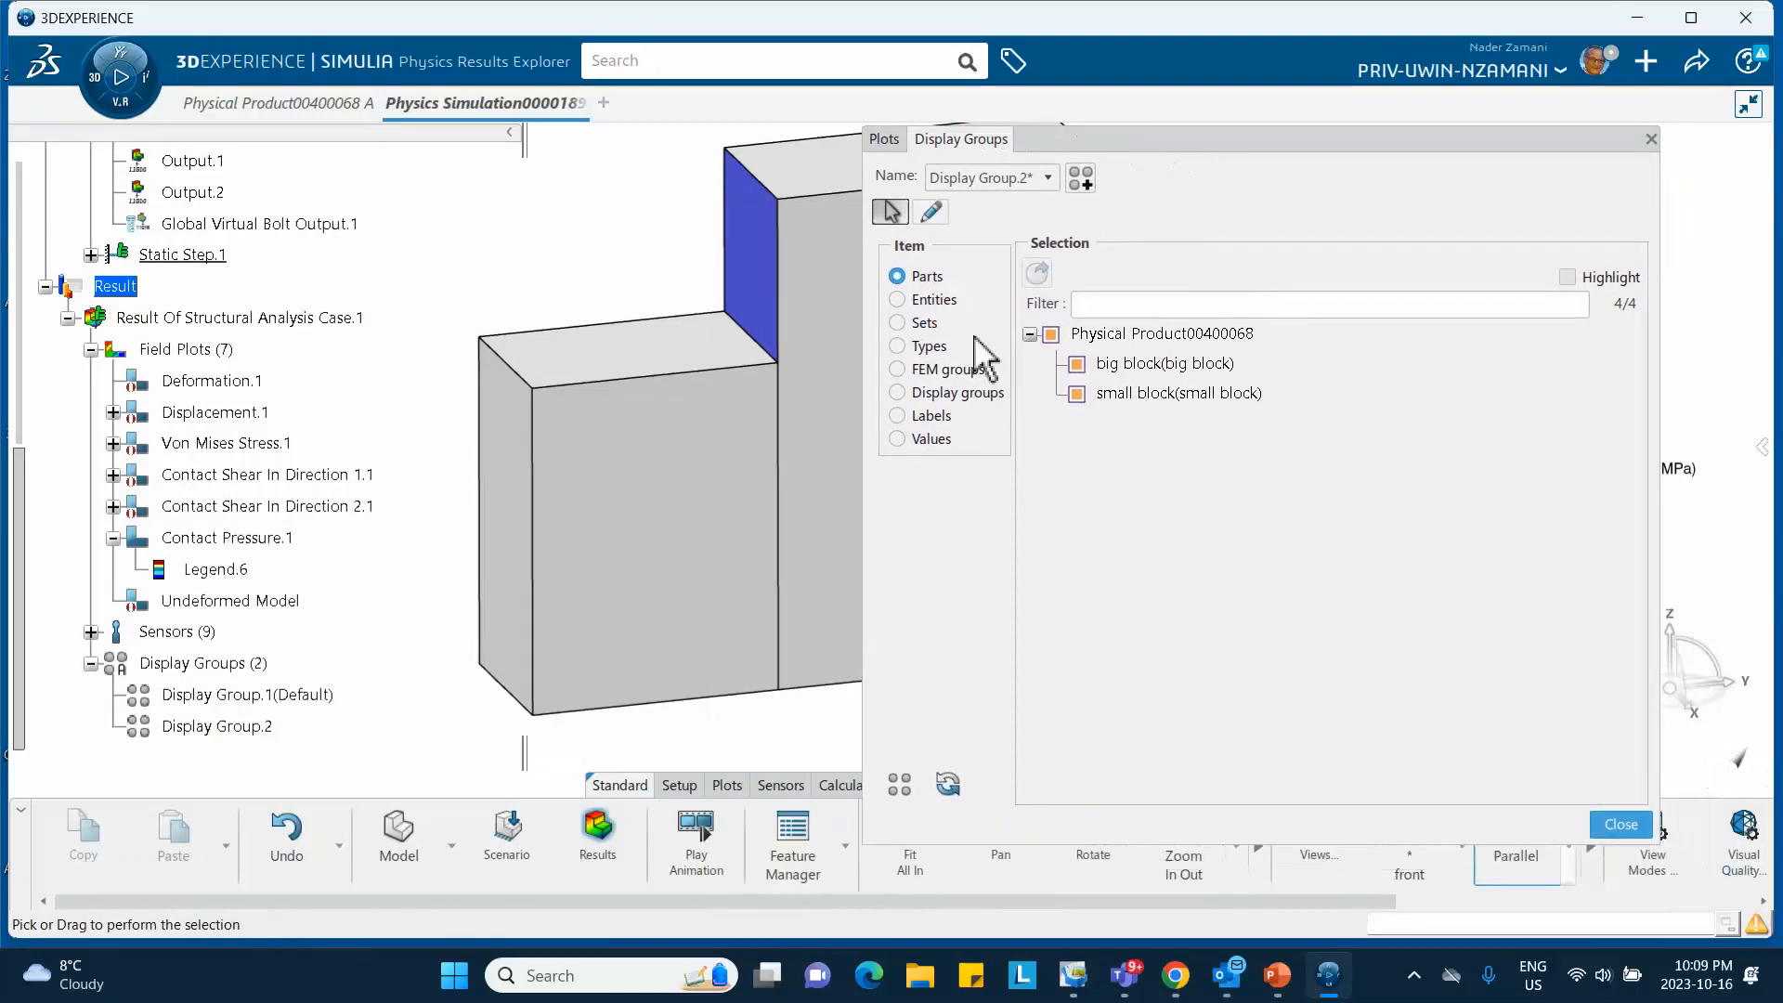
Remove the big block from Display Group.2 and swap the displayed parts so only the big block is shown.
click(763, 309)
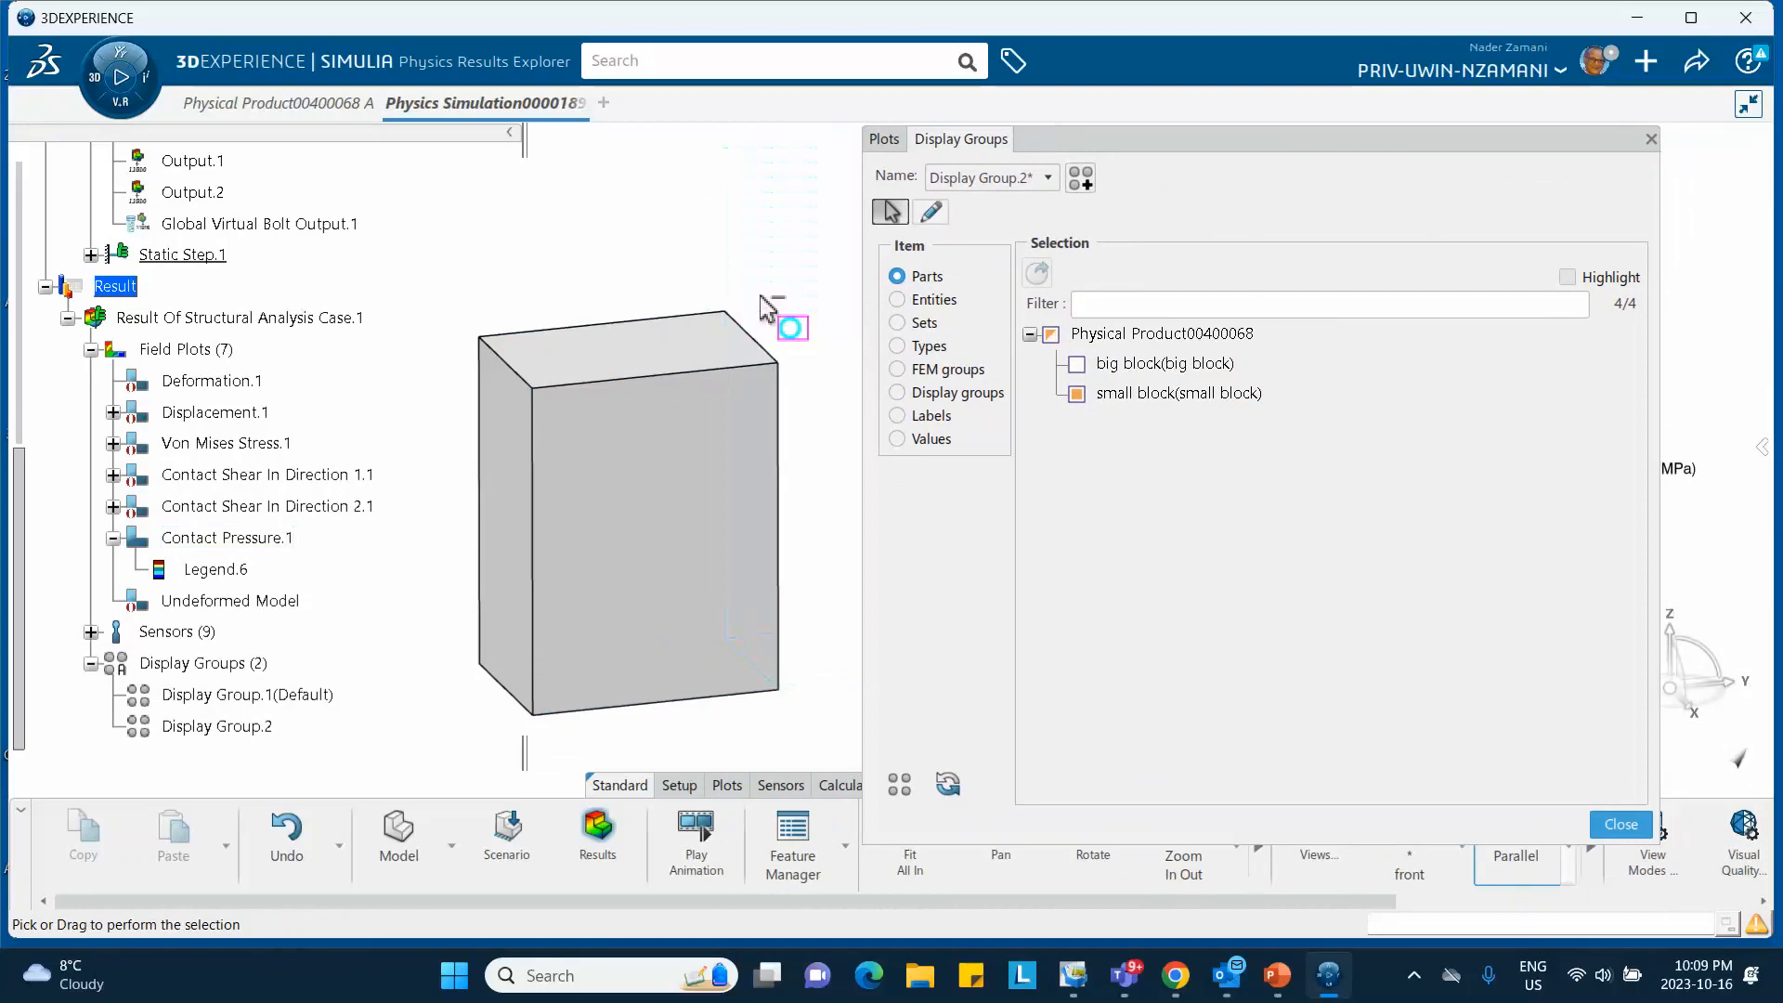
click(944, 783)
middle_drag(689, 459, 520, 509)
click(1315, 143)
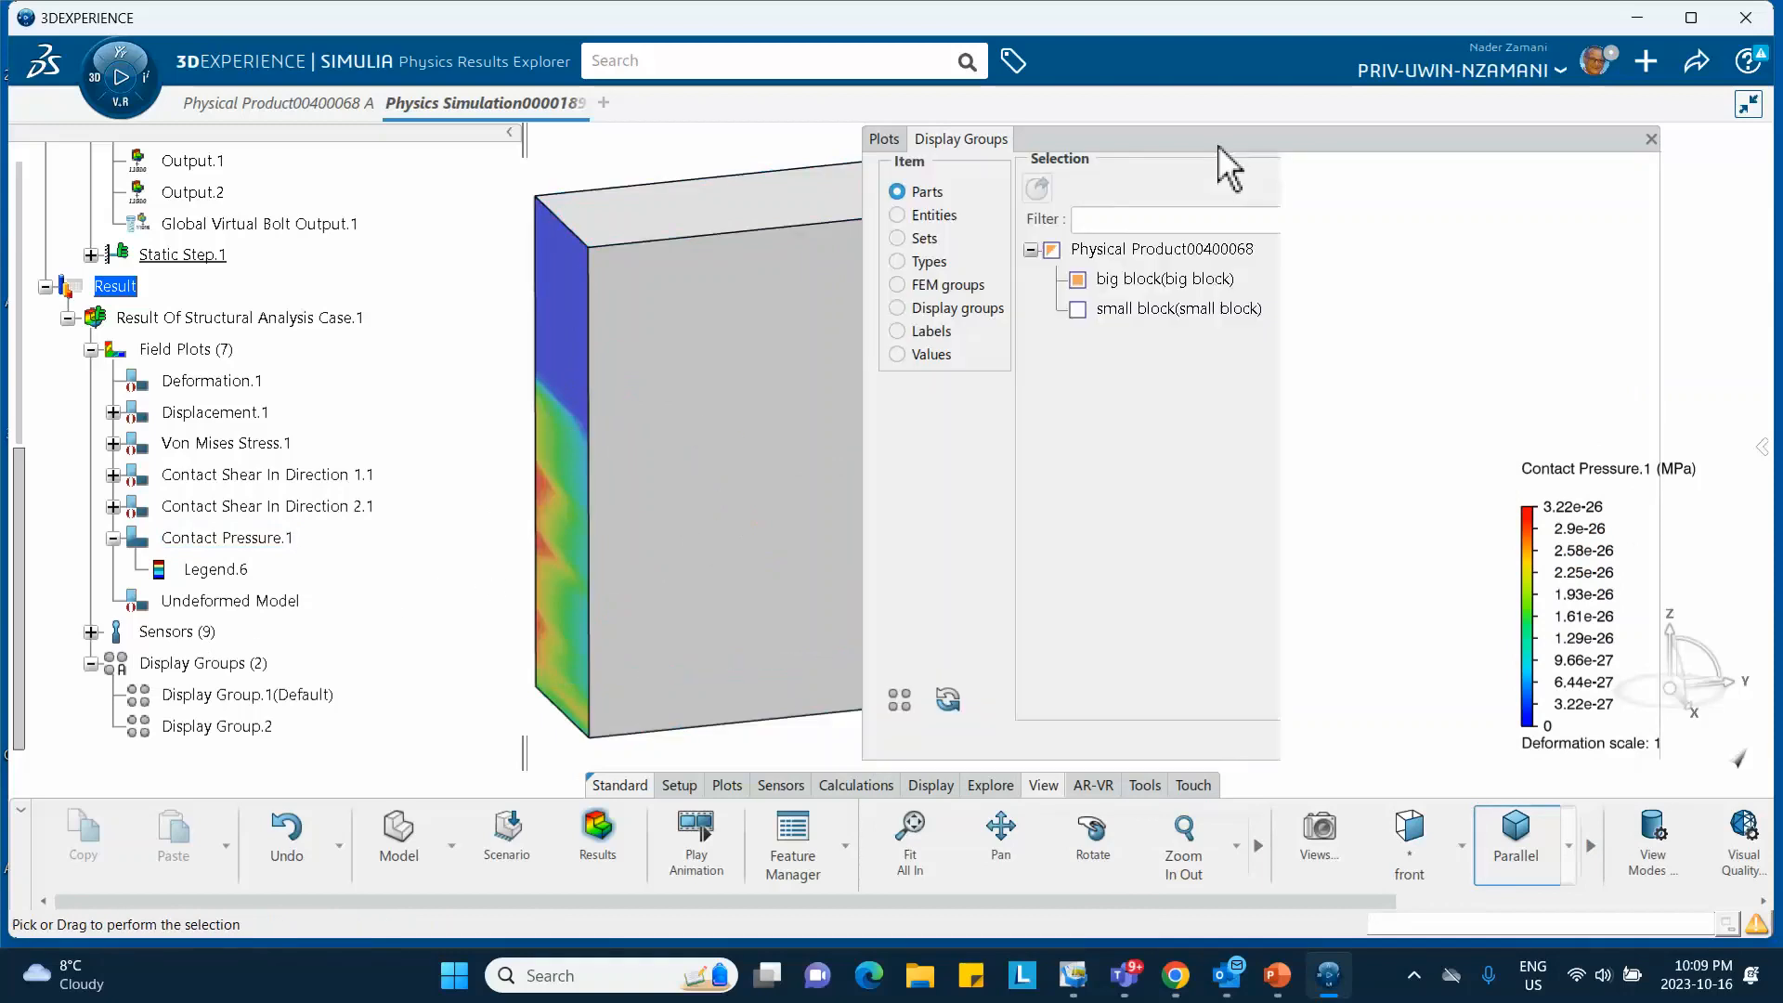
click(884, 138)
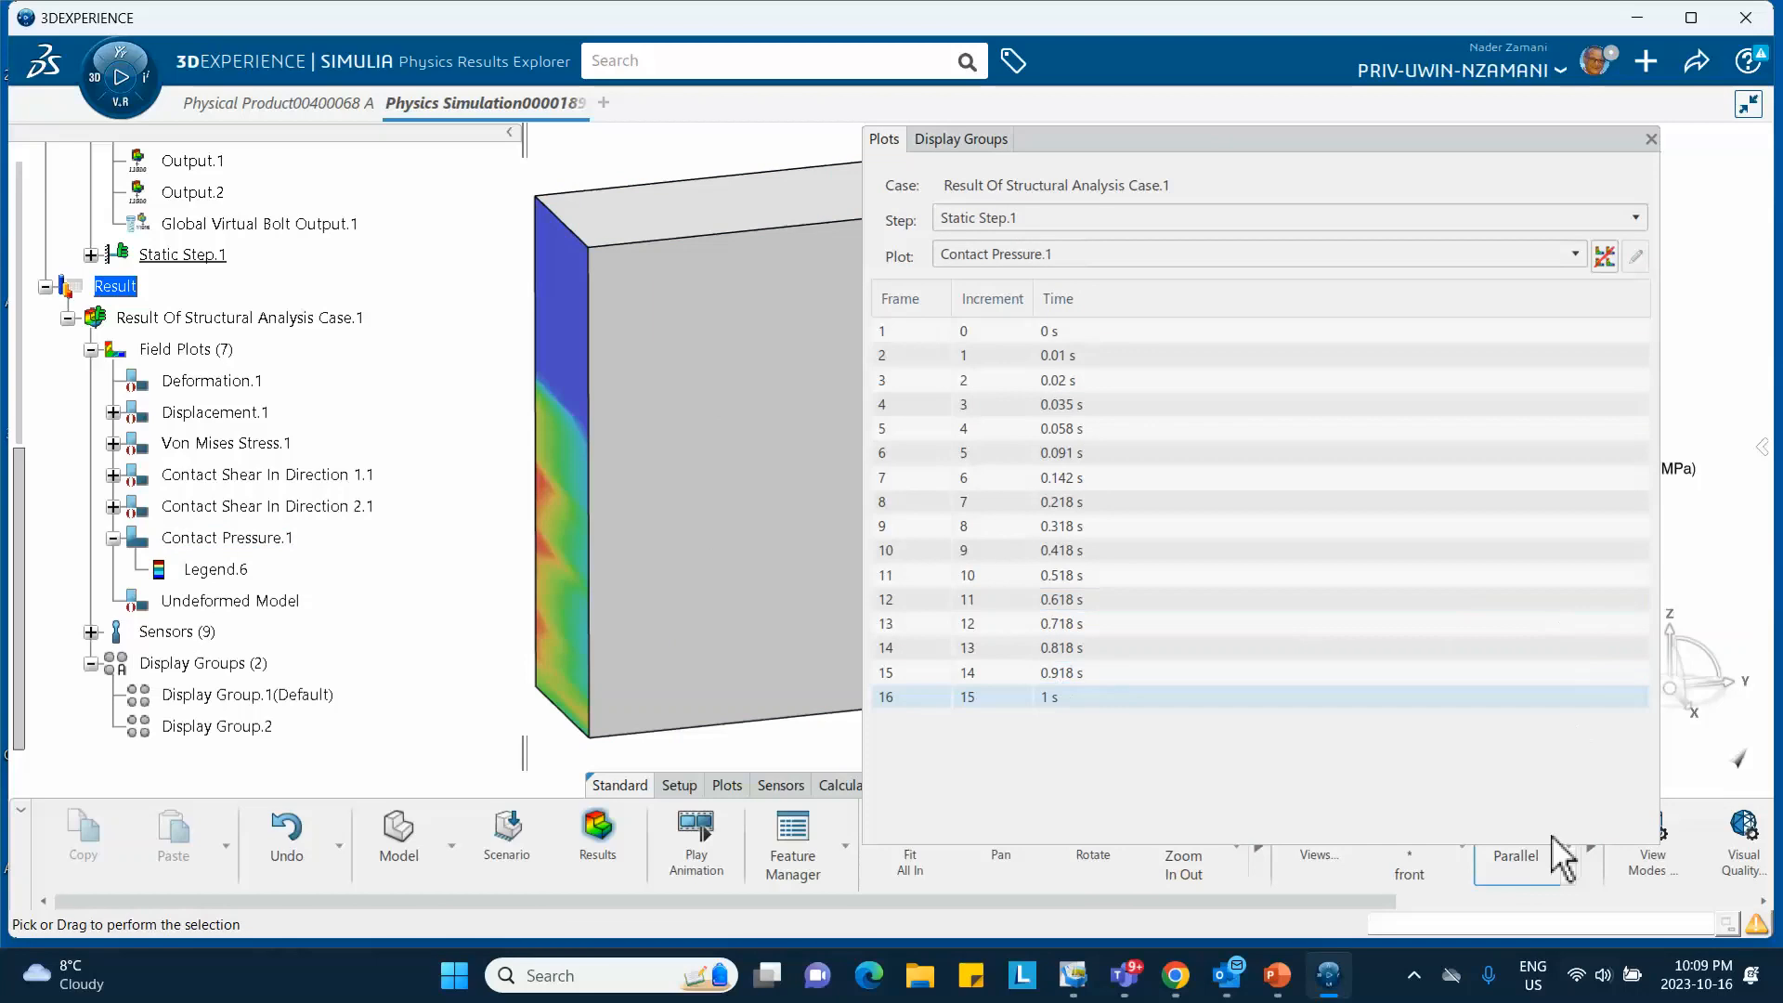
click(1533, 141)
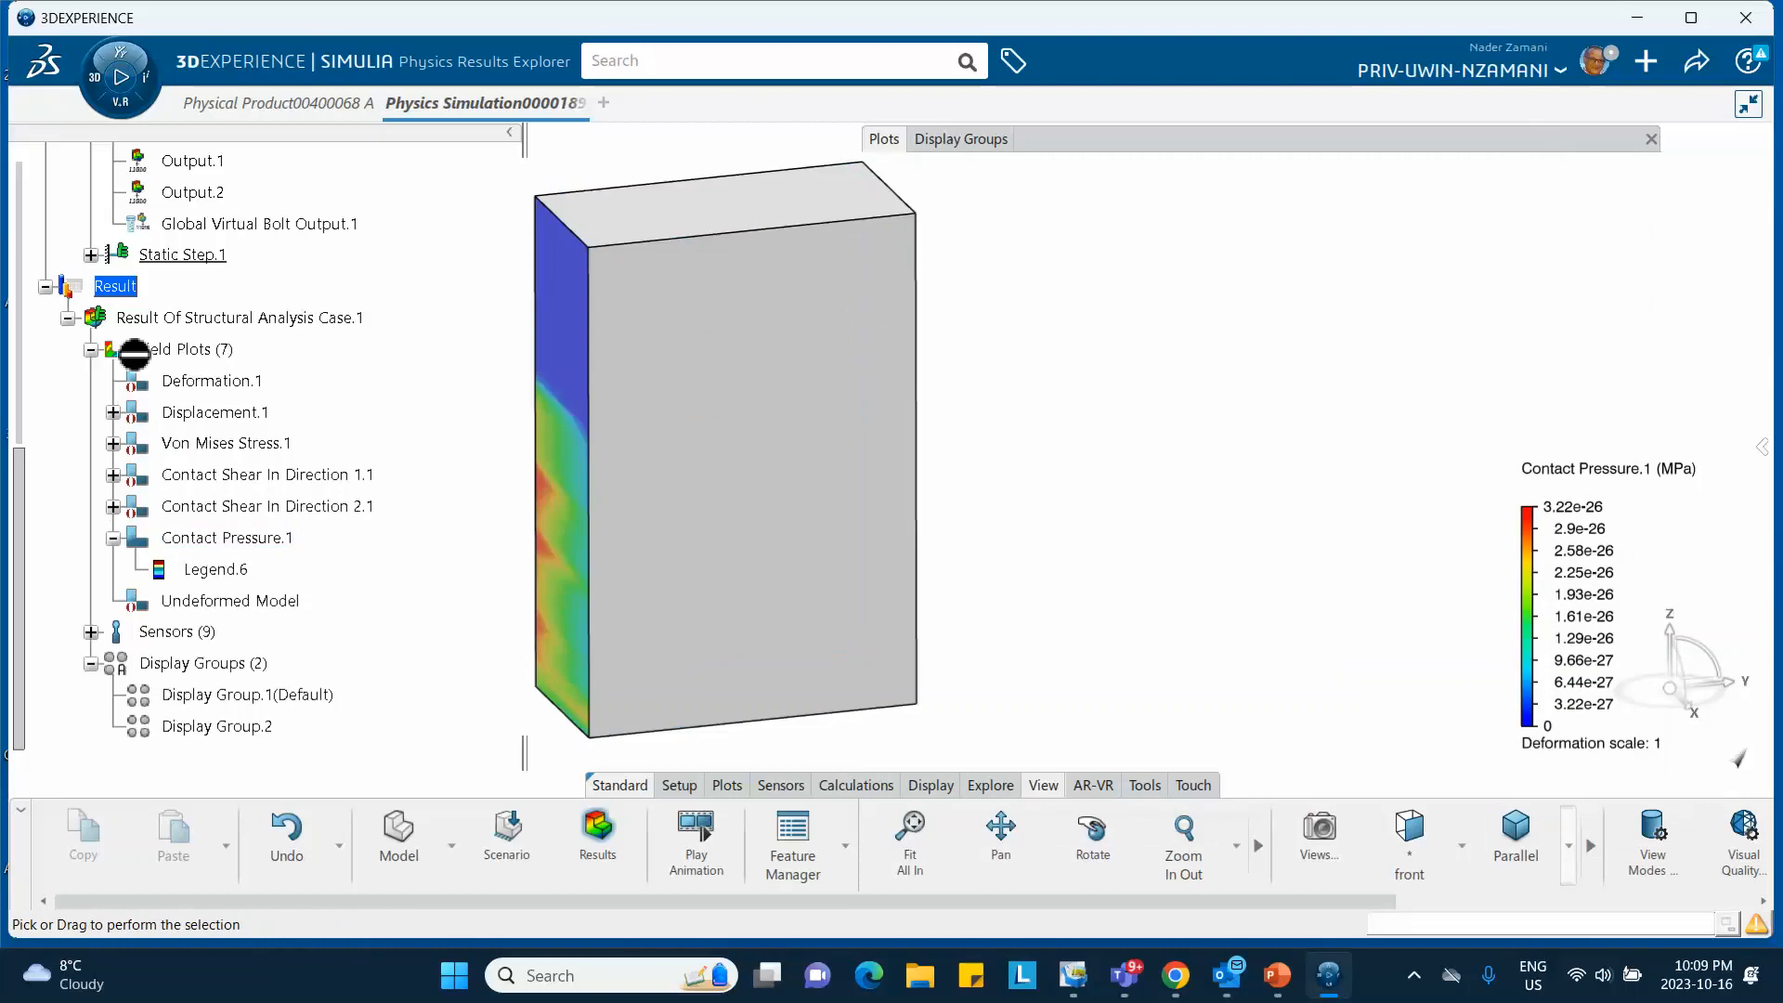
Return to the structural scenario and change the pressure-overclosure type of Contact Property.1 to Exponential.
scroll(131, 353, up, 3)
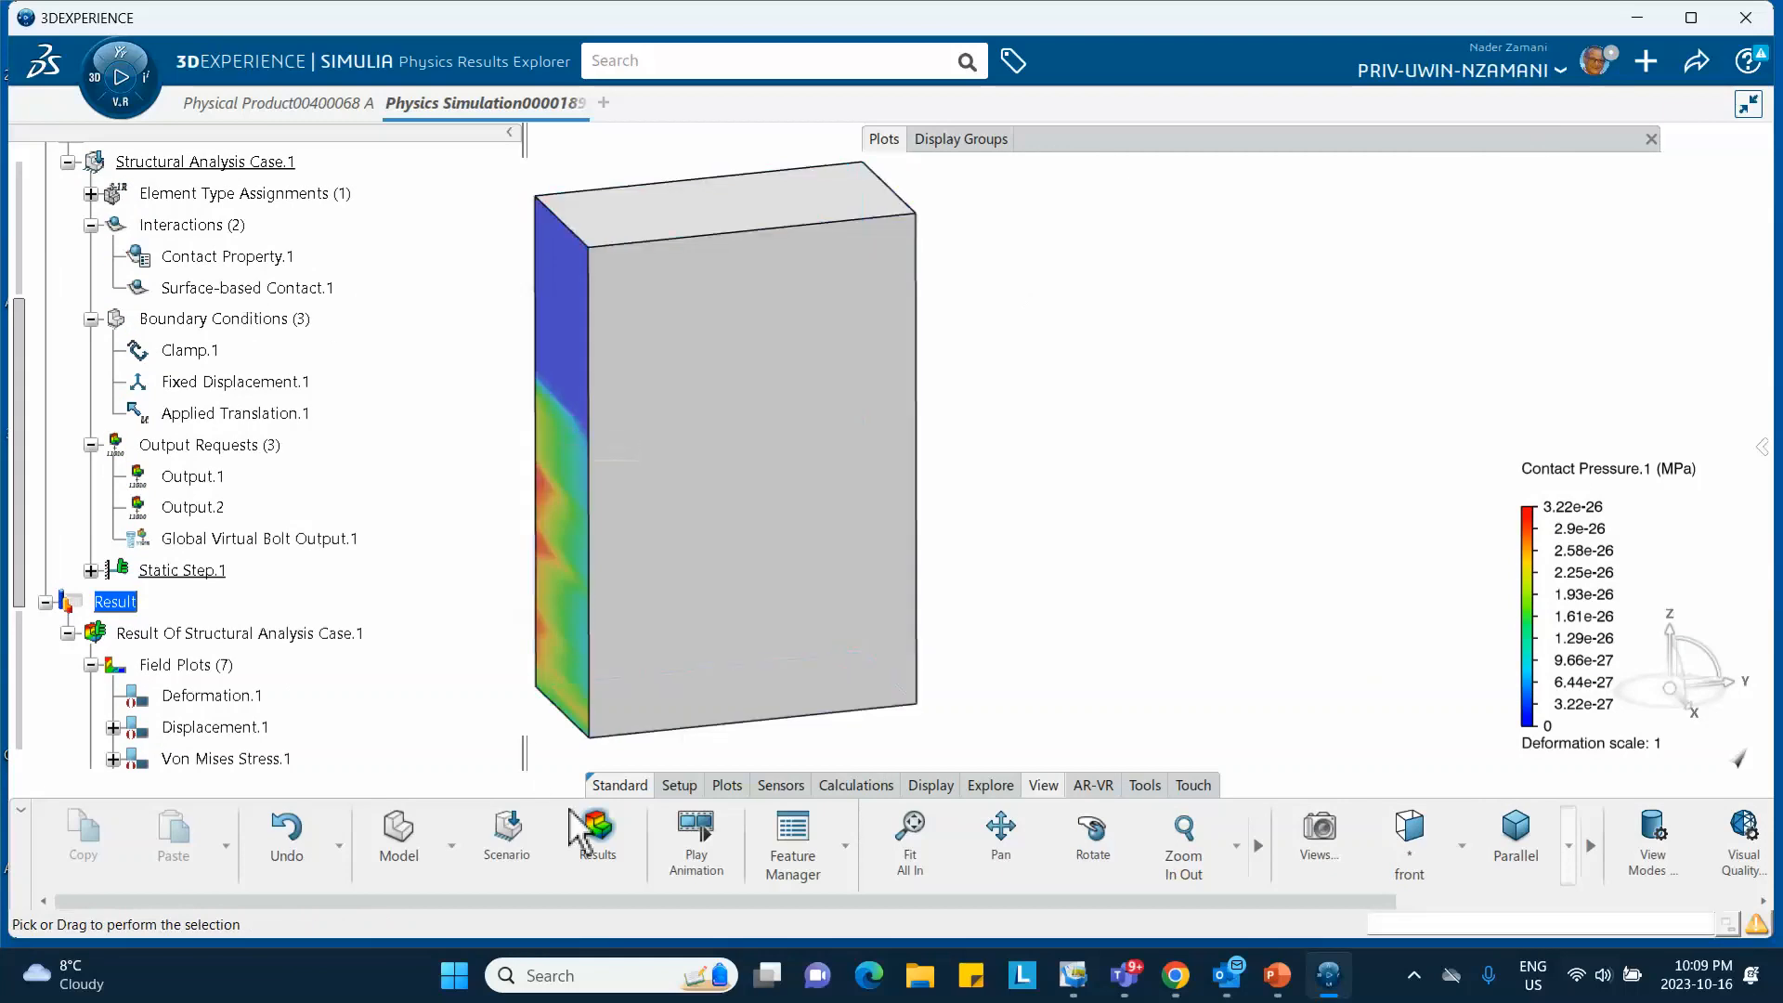
click(534, 851)
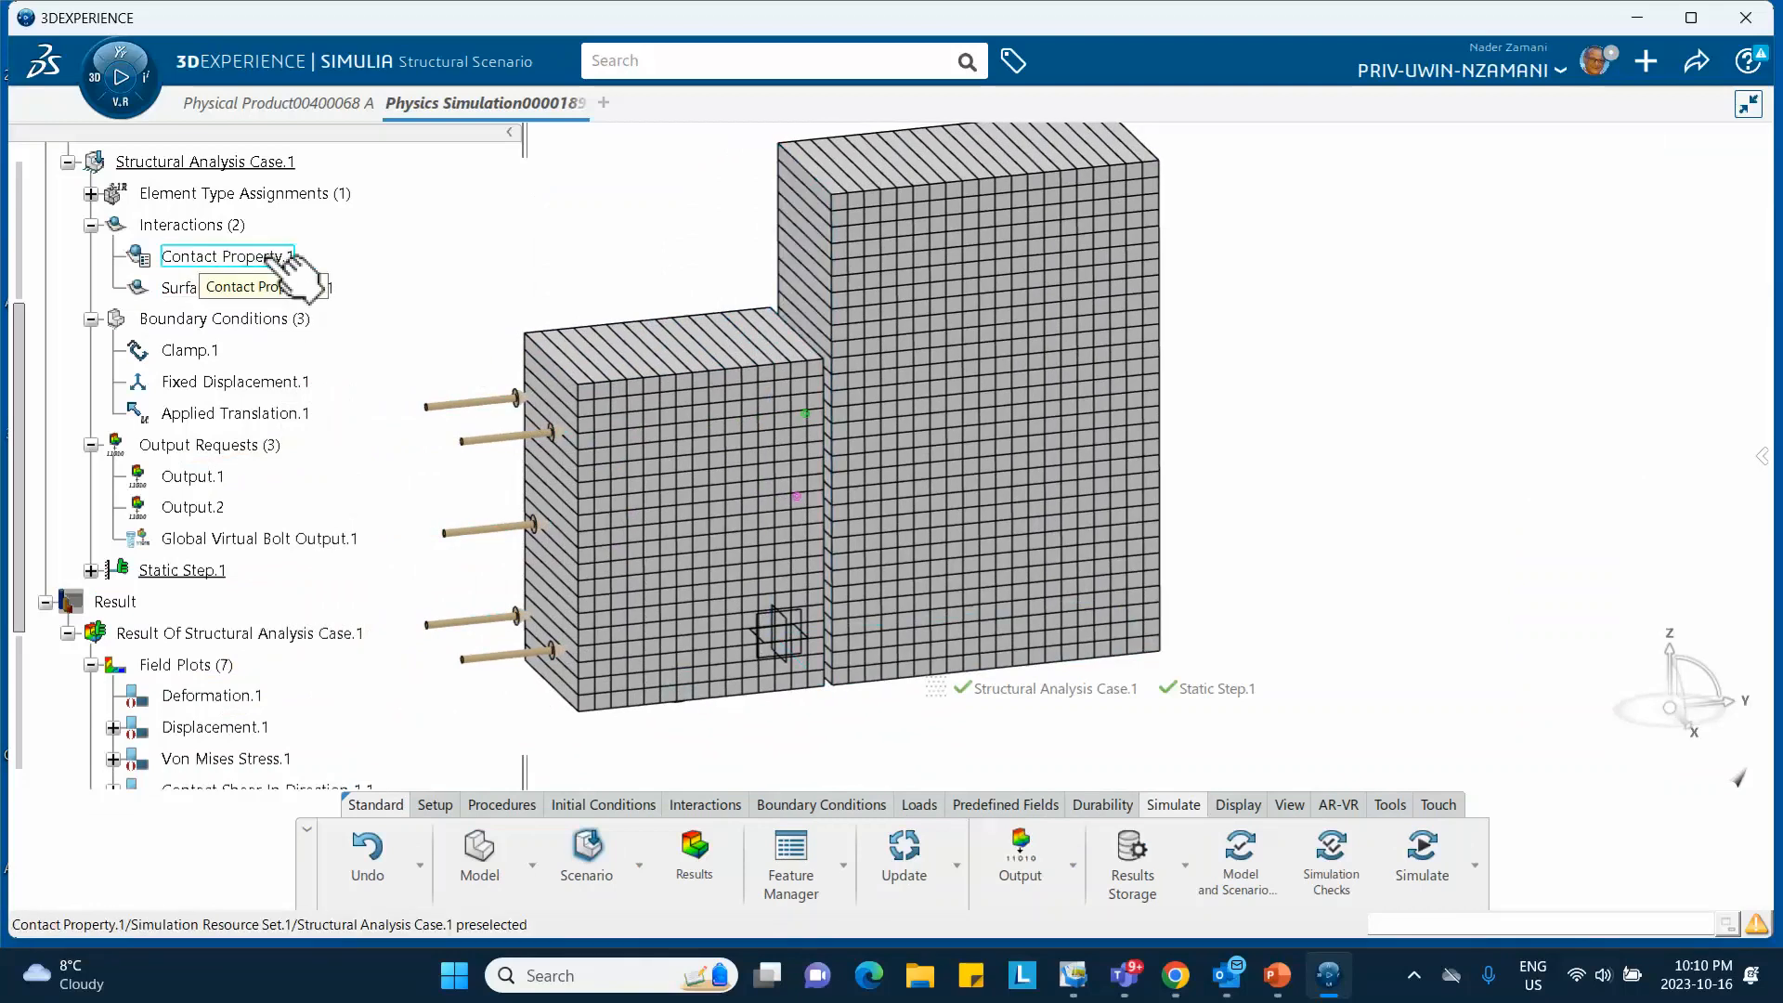
double_click(282, 261)
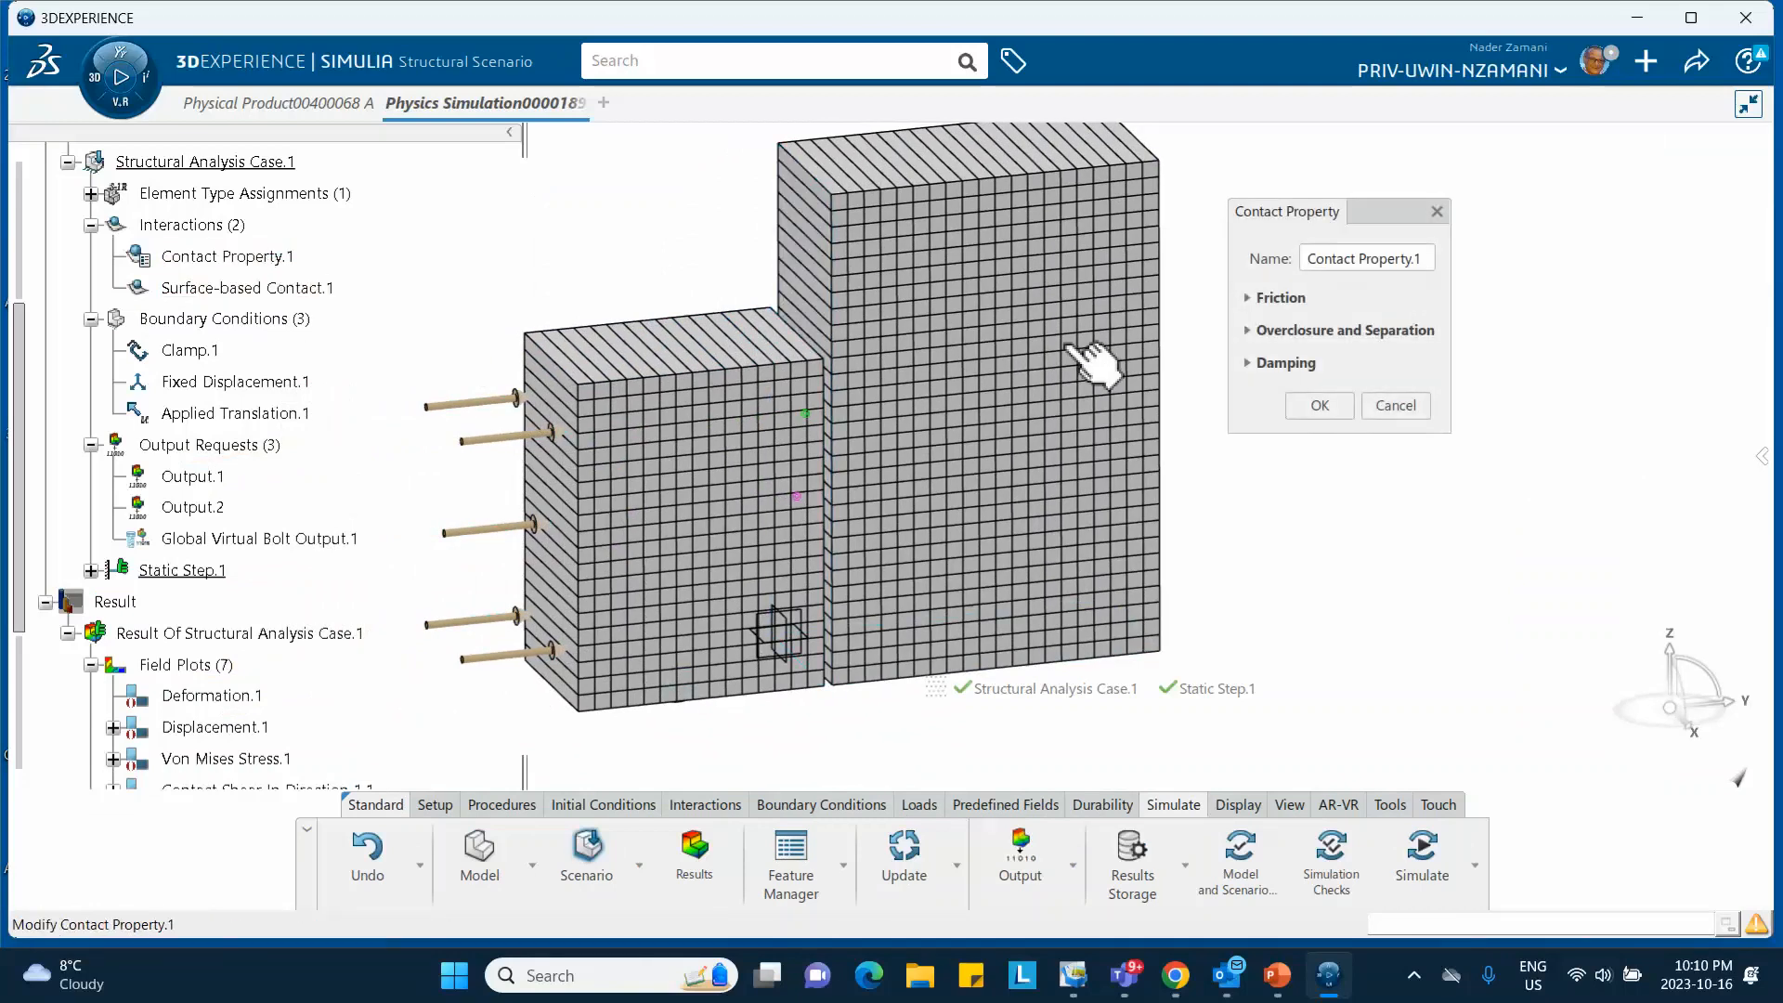
click(1255, 332)
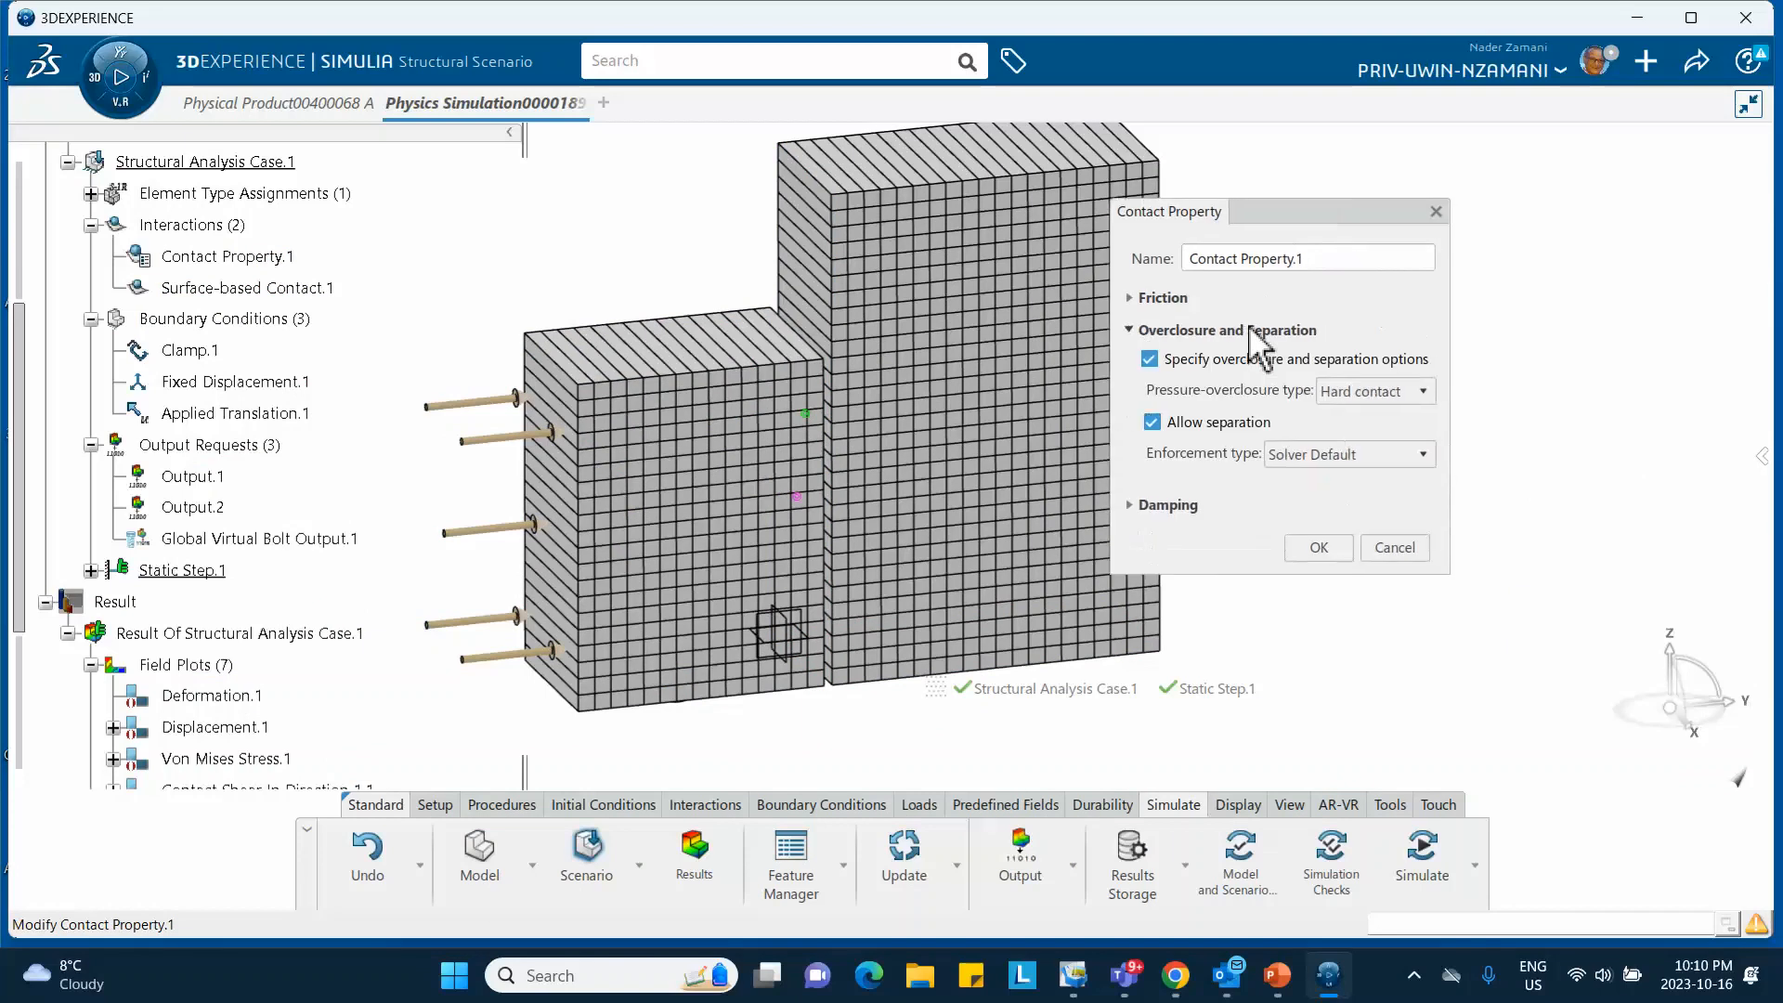
click(1351, 393)
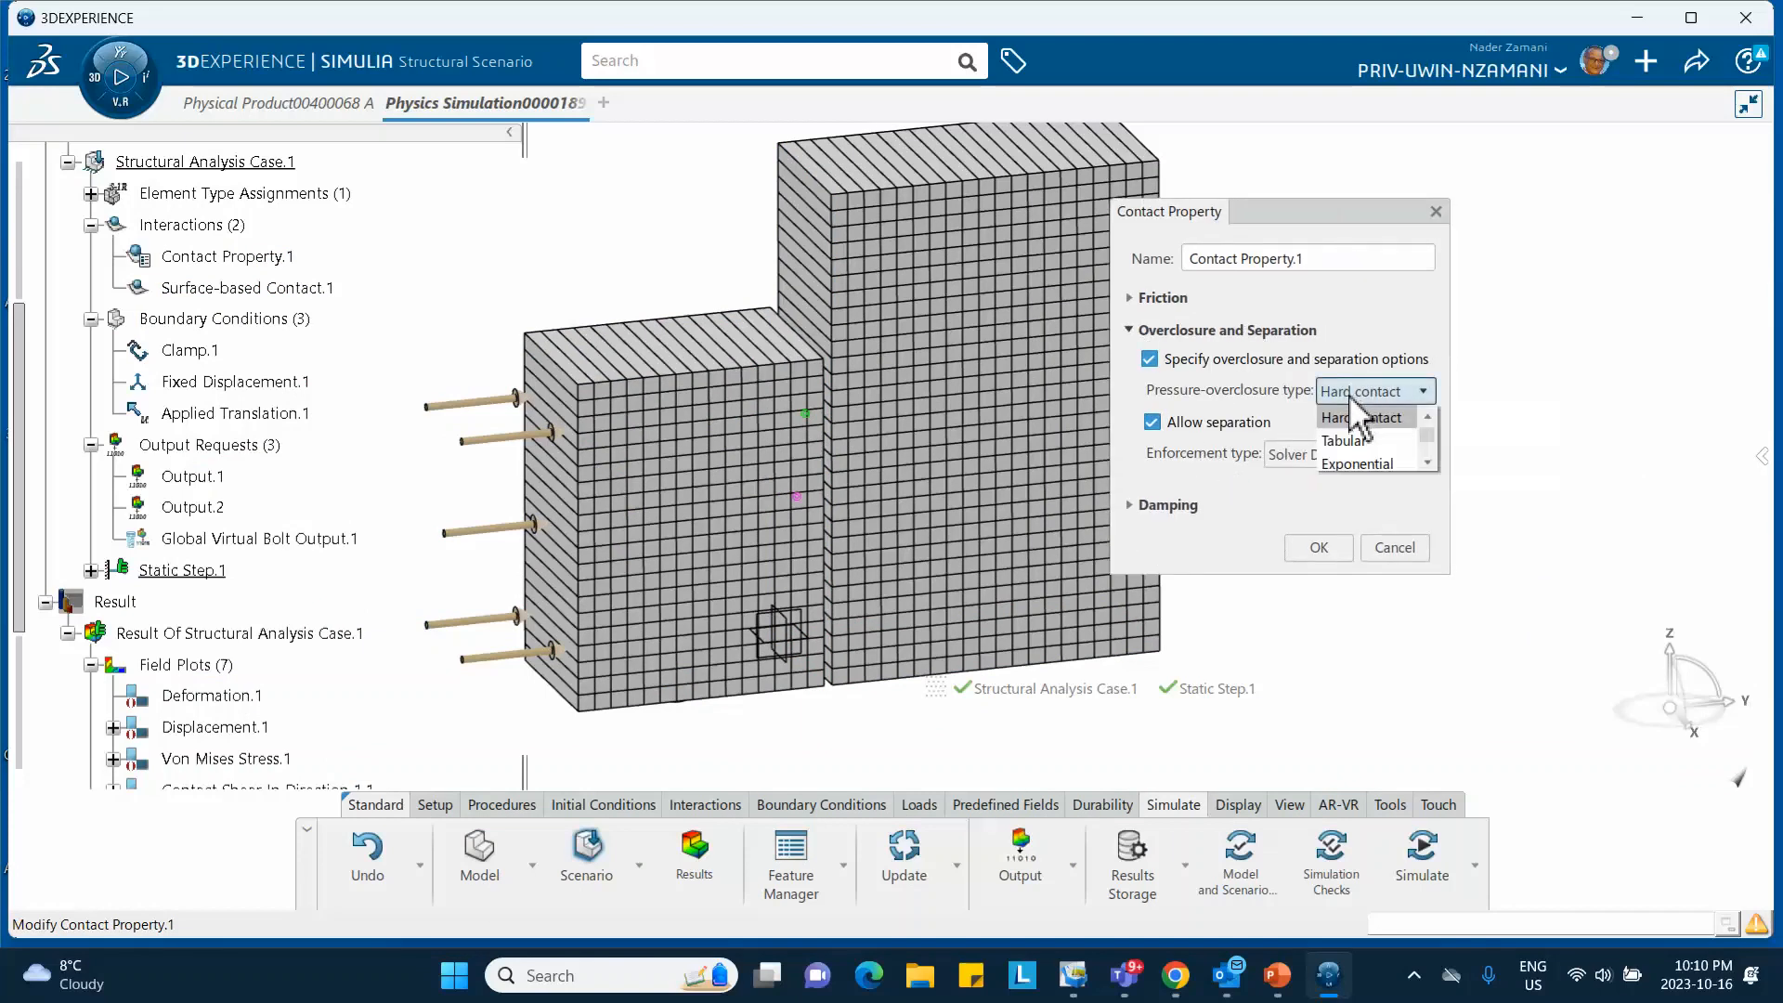
click(1357, 463)
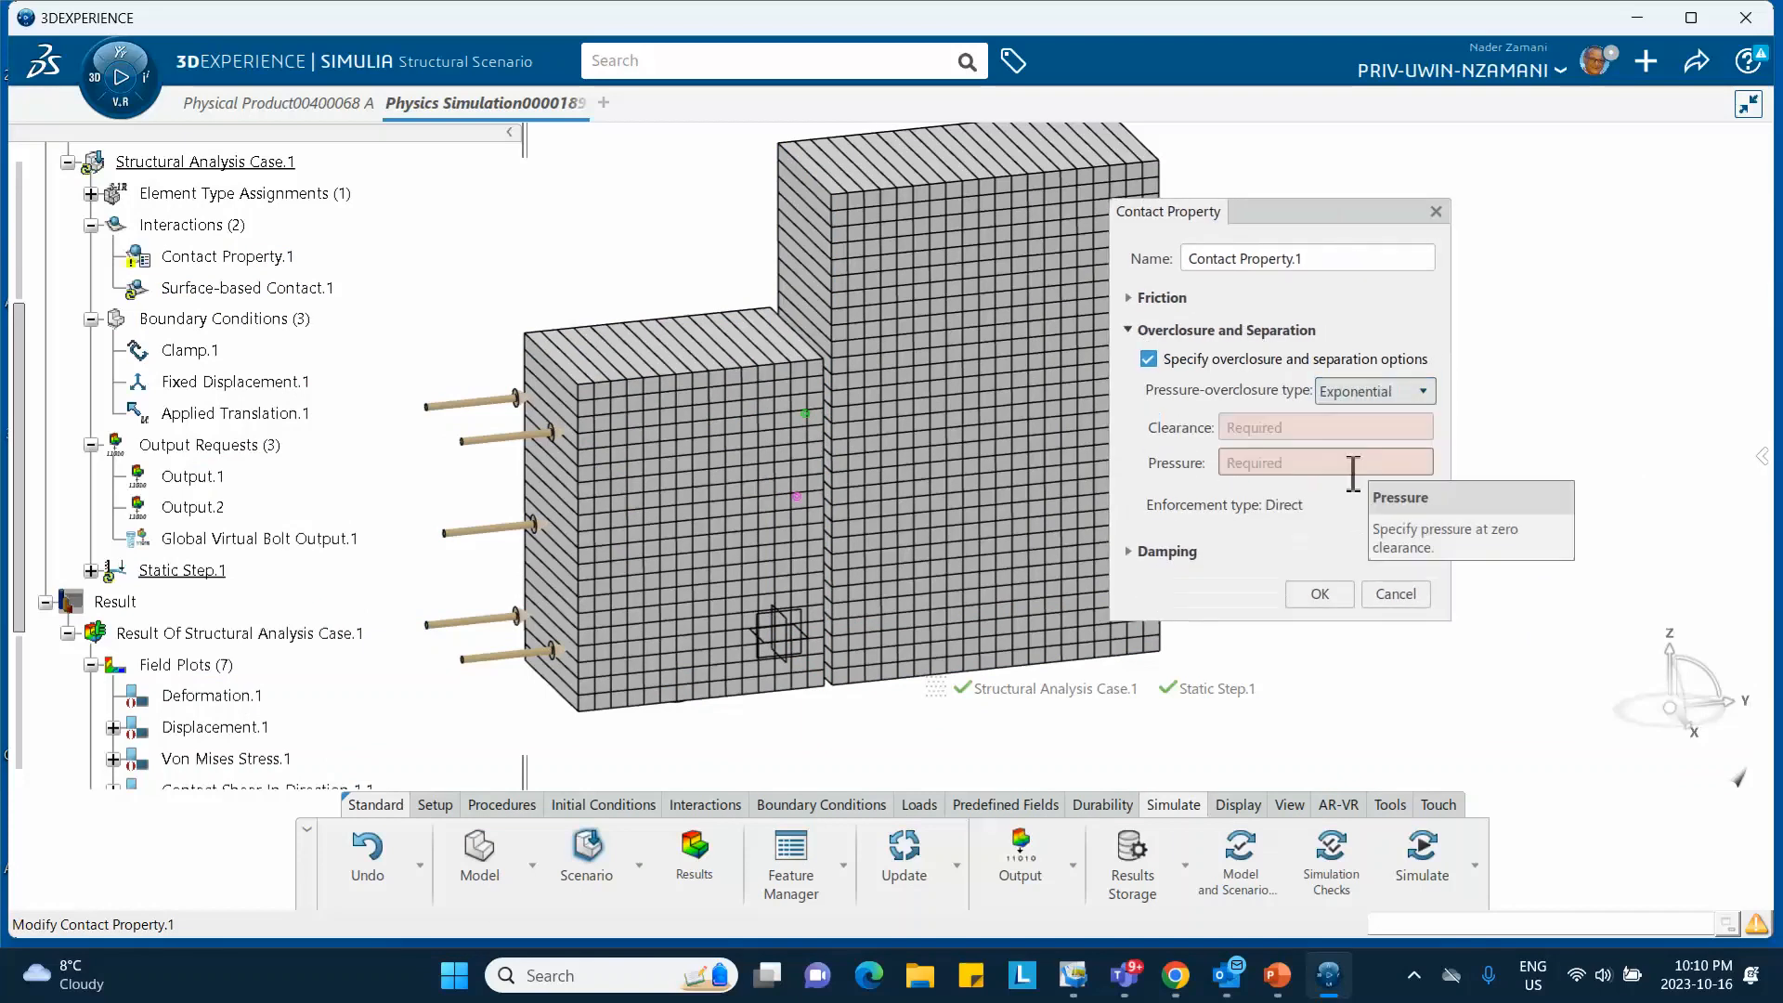
Set the clearance to 0.3 mm and the pressure to 200 for the exponential overclosure of Contact Property.1.
click(1263, 429)
text(.)
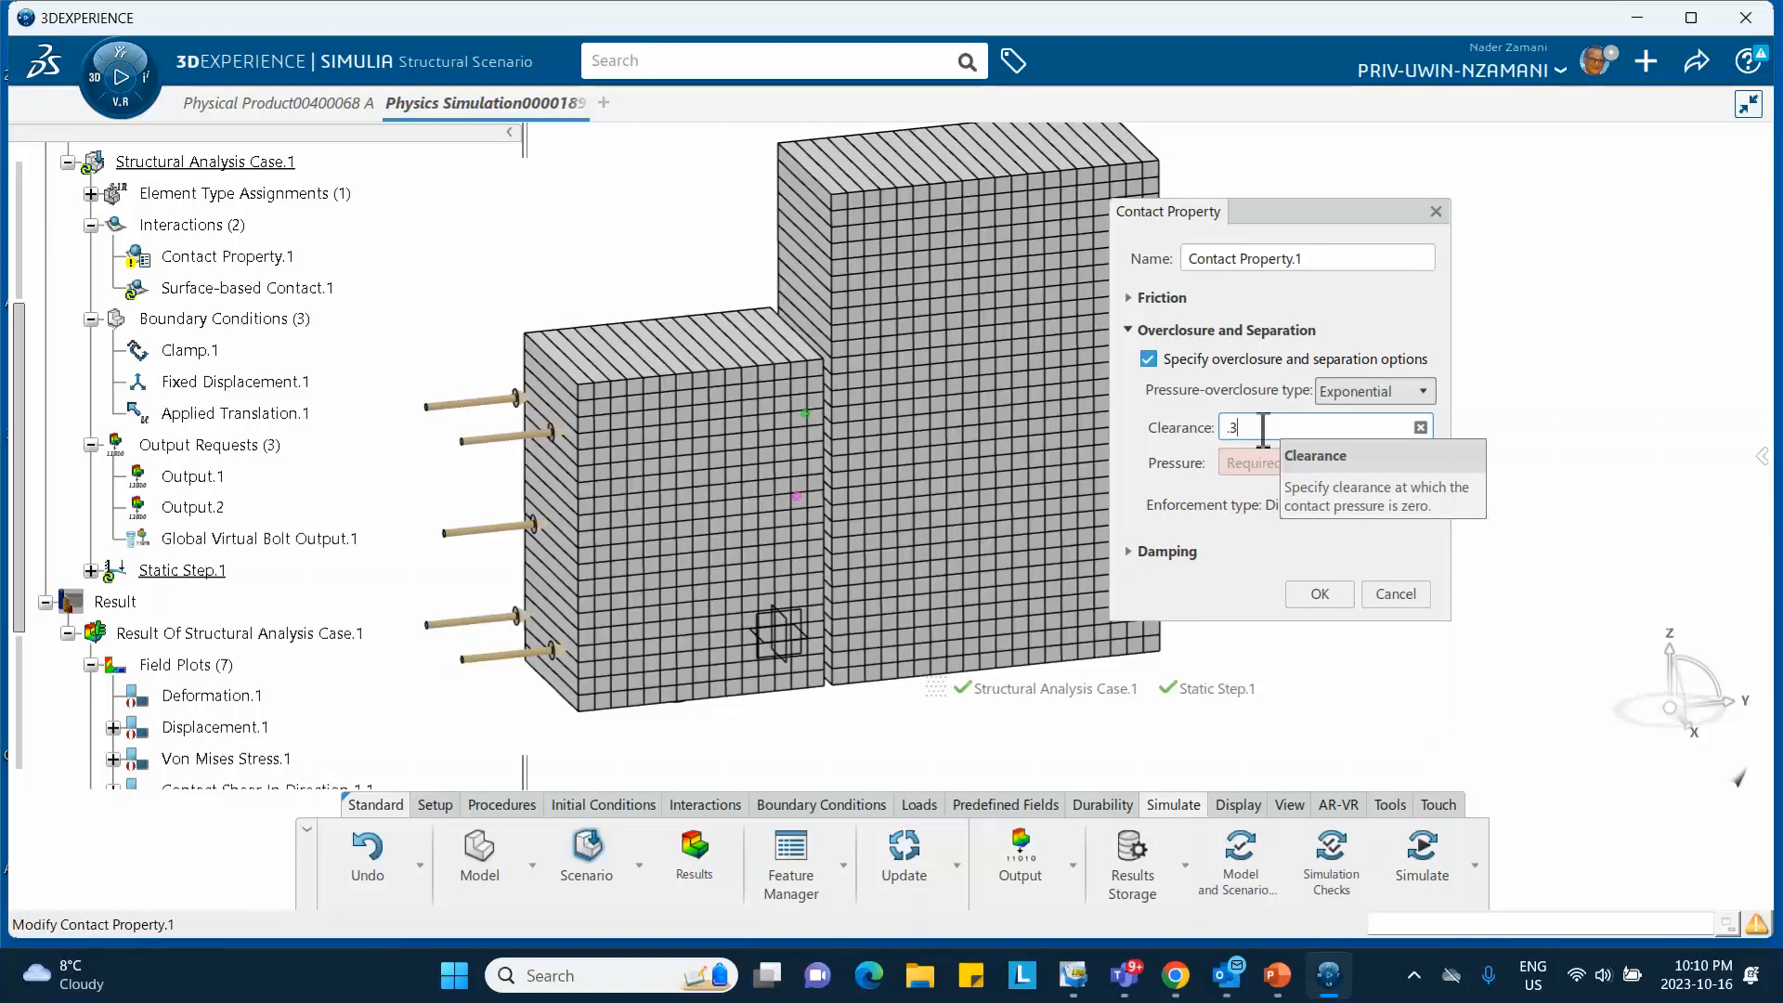
text(3)
key(Return)
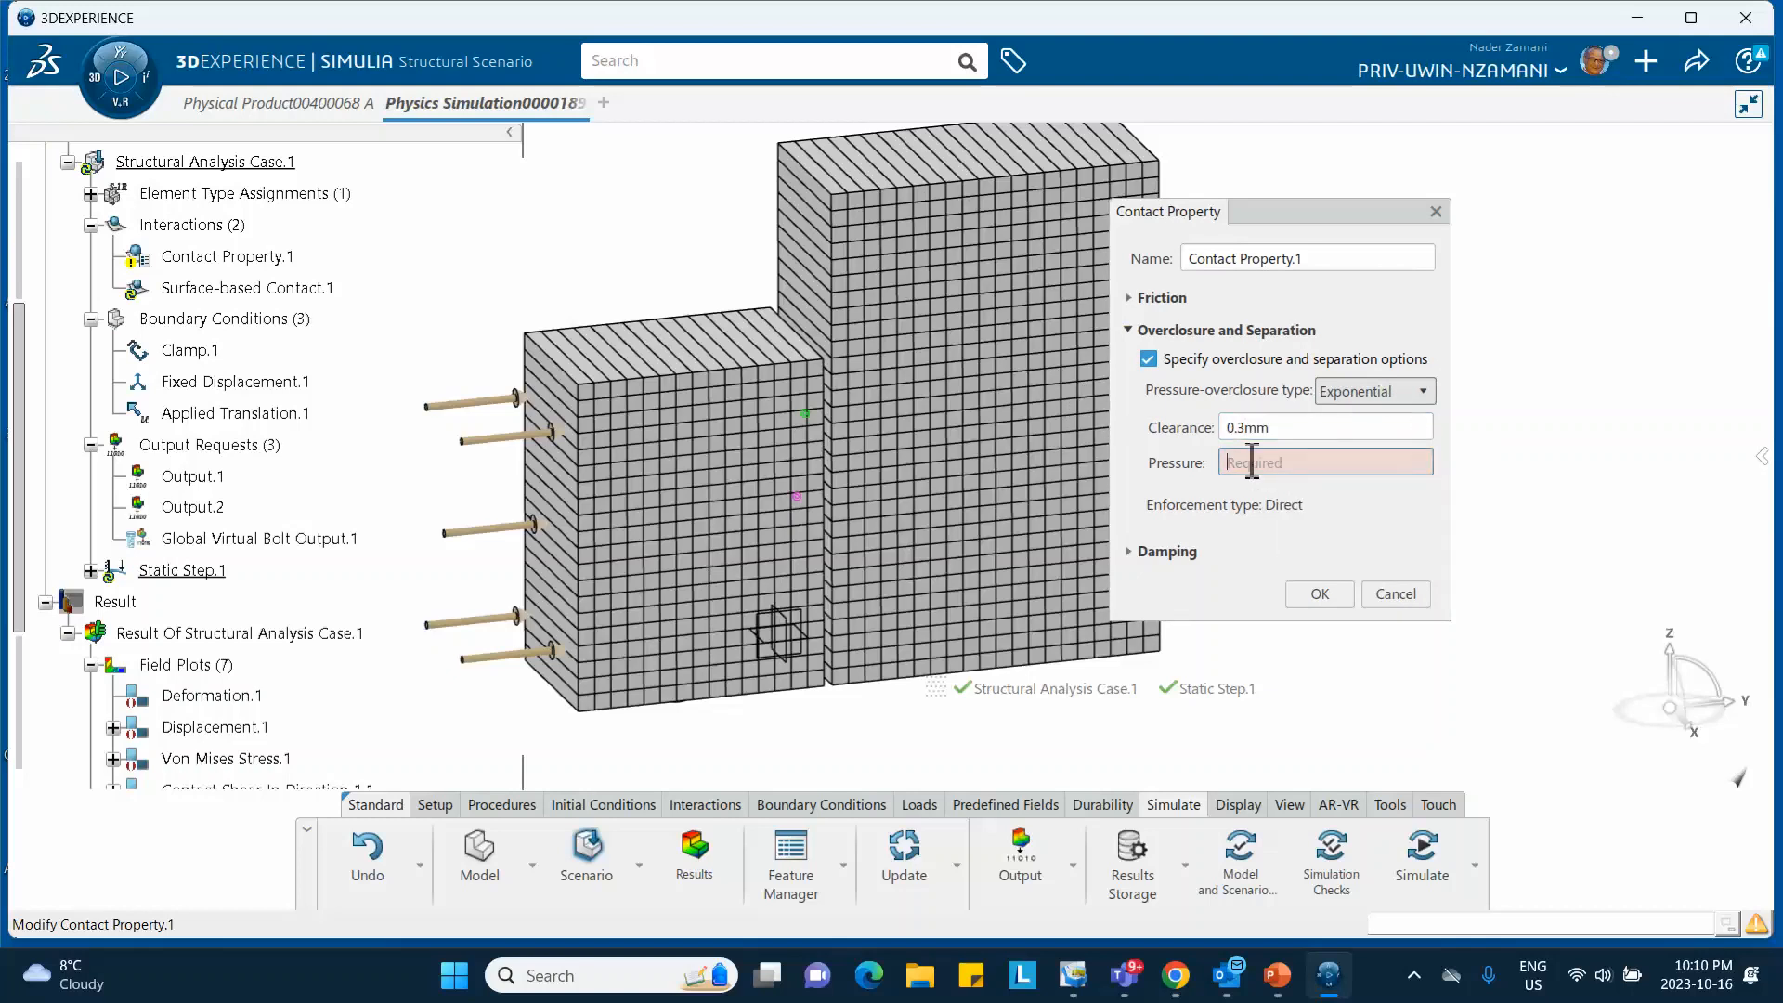
text(200)
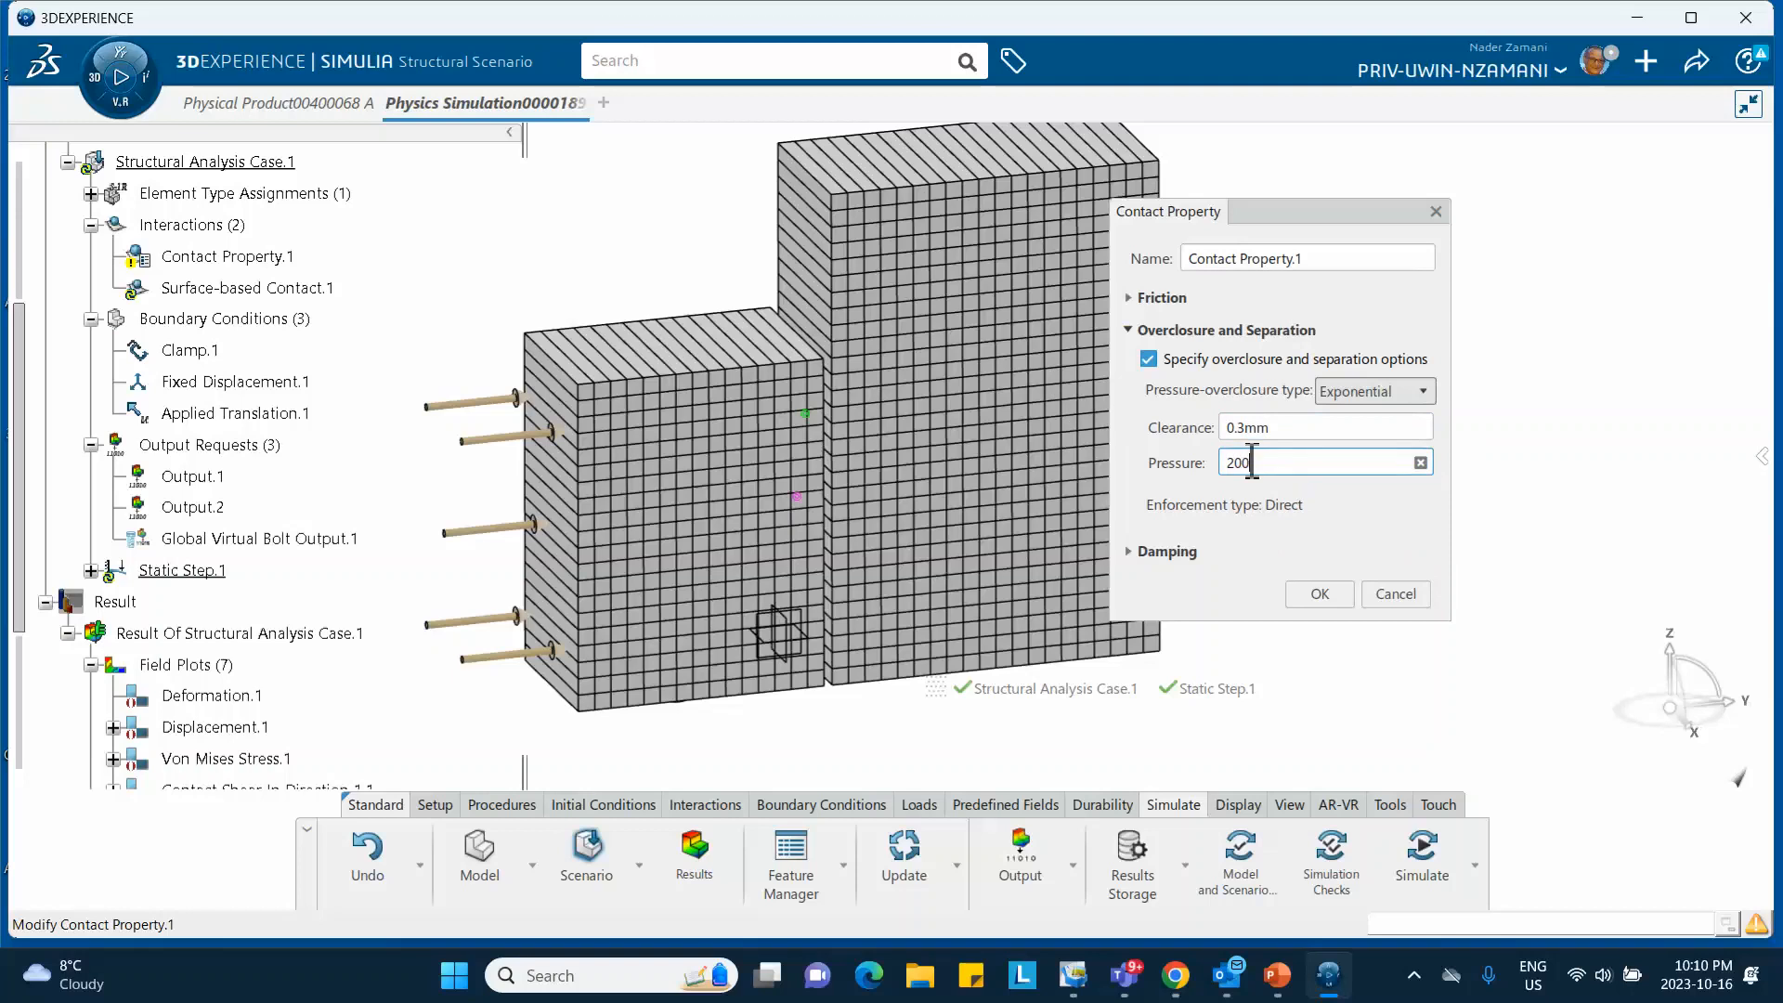
Check the G0 and P0 values on slide 7 of the PowerPoint presentation, then return to 3DEXPERIENCE and accept the contact property changes.
click(1277, 977)
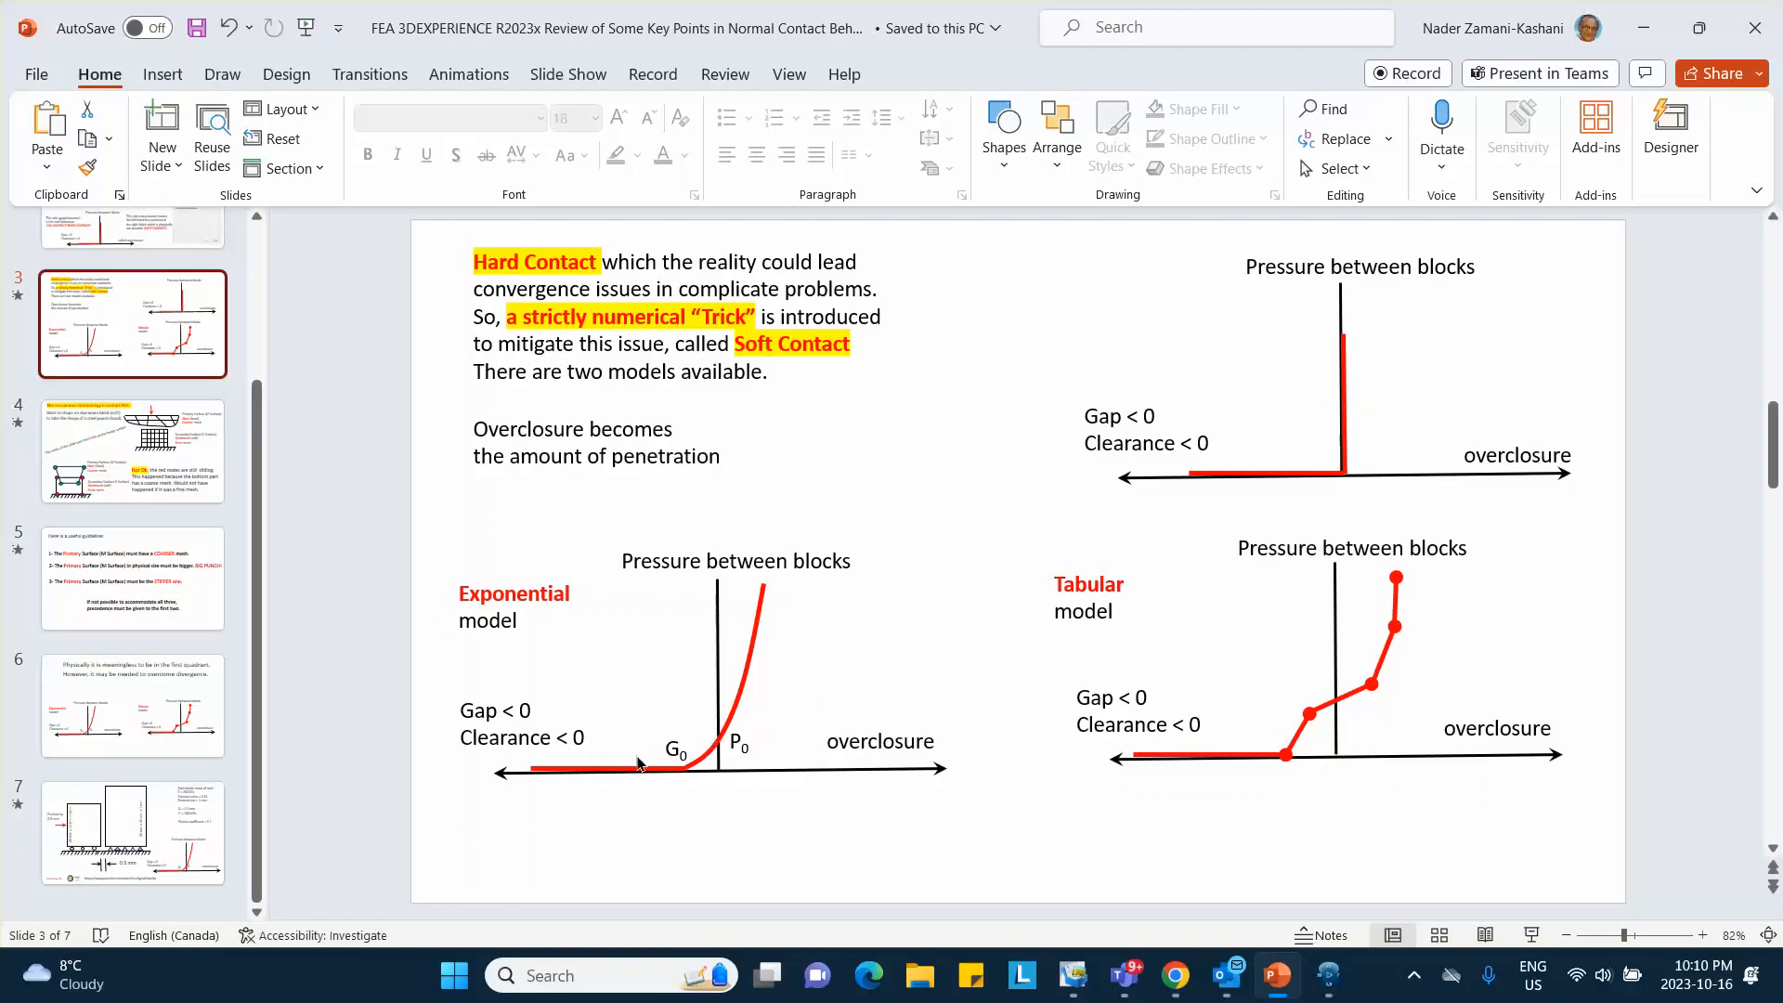
click(147, 836)
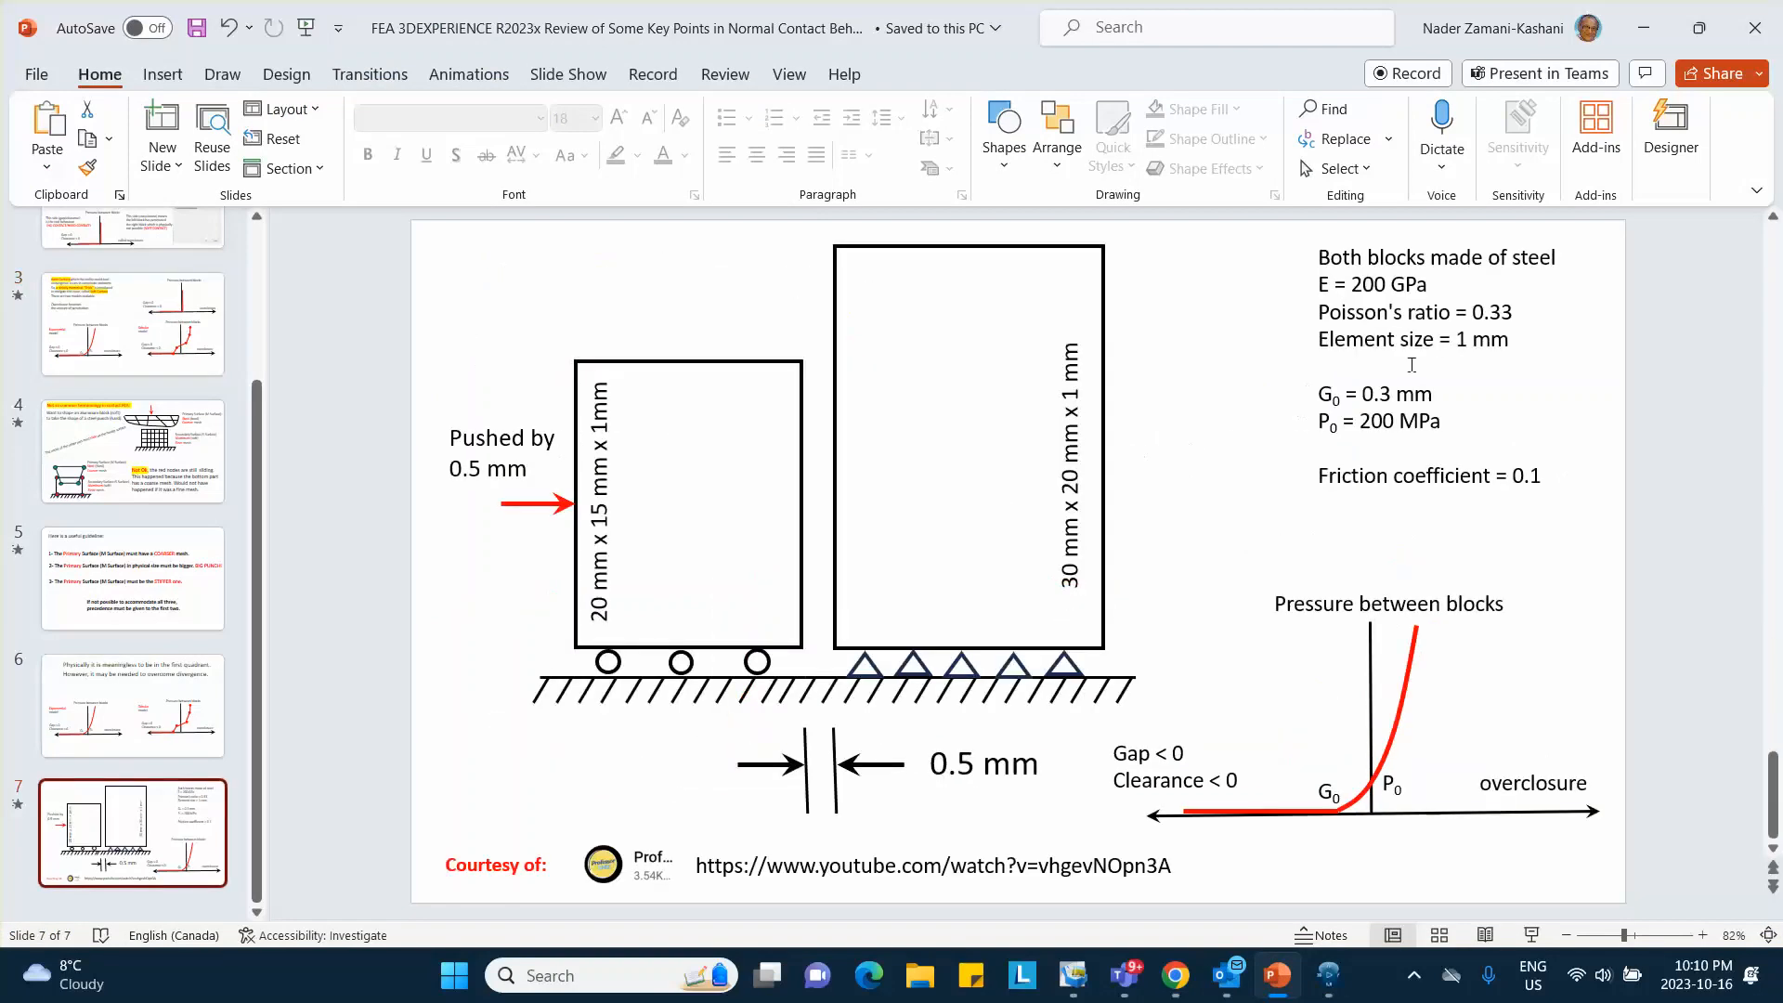
click(1642, 30)
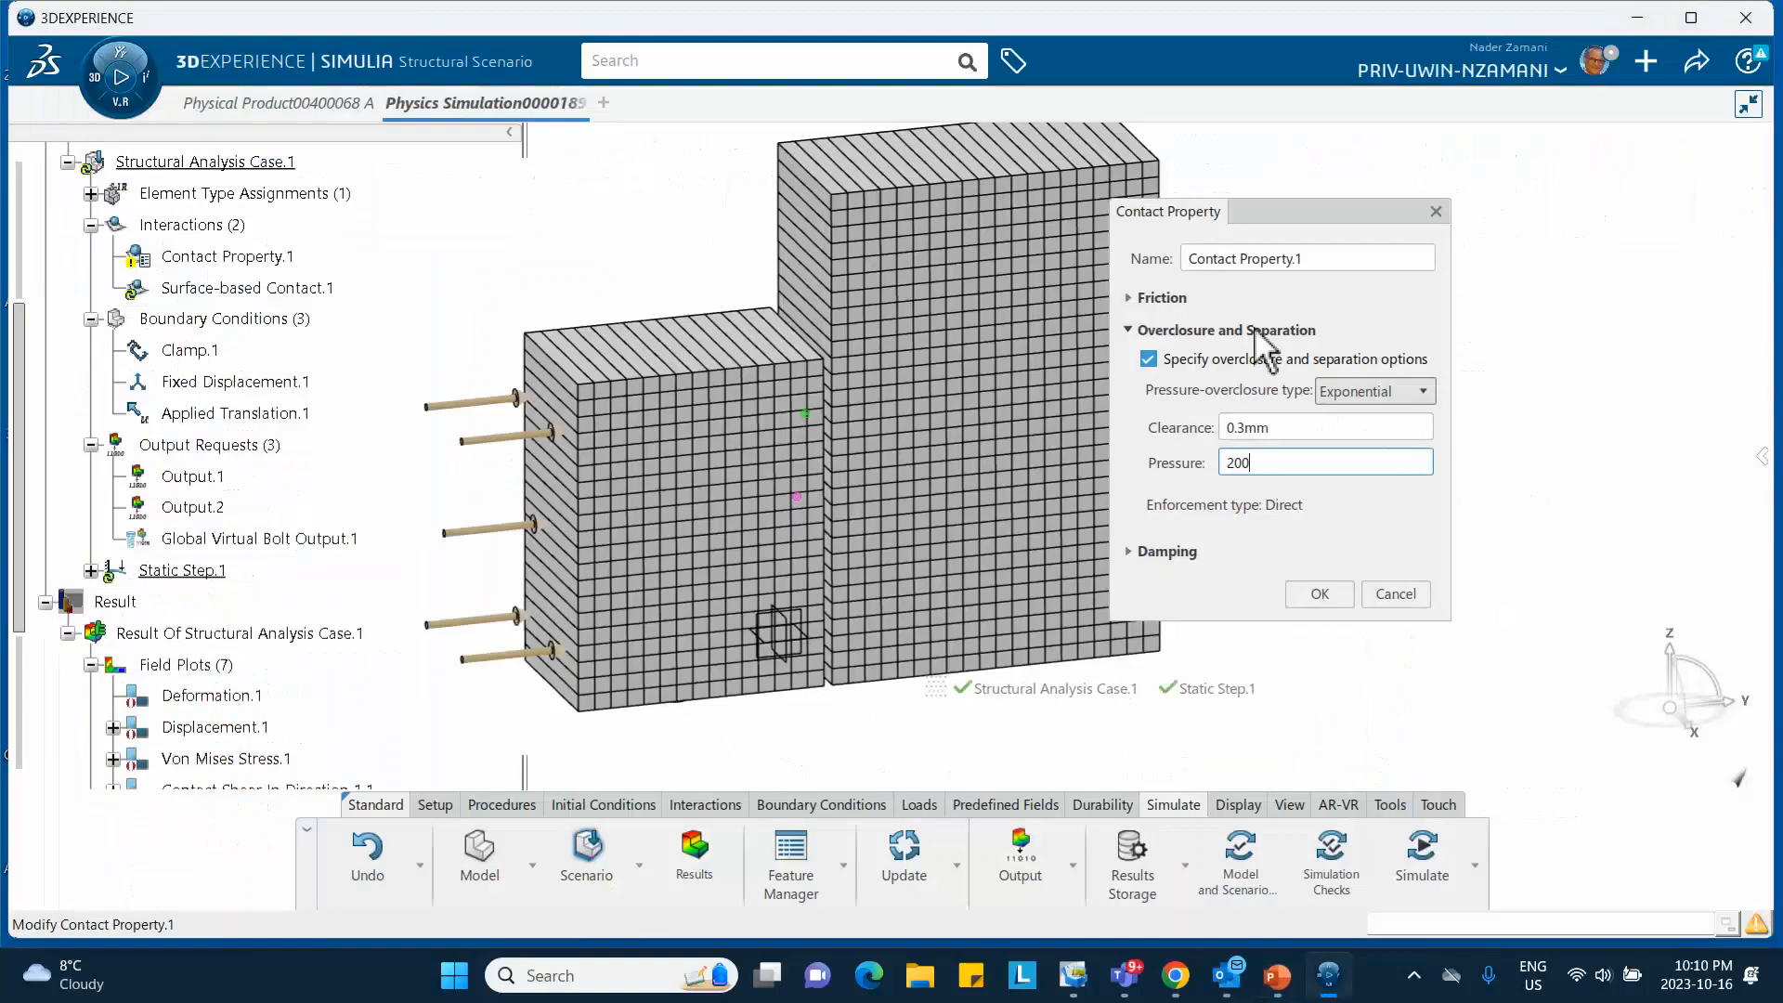
click(1320, 594)
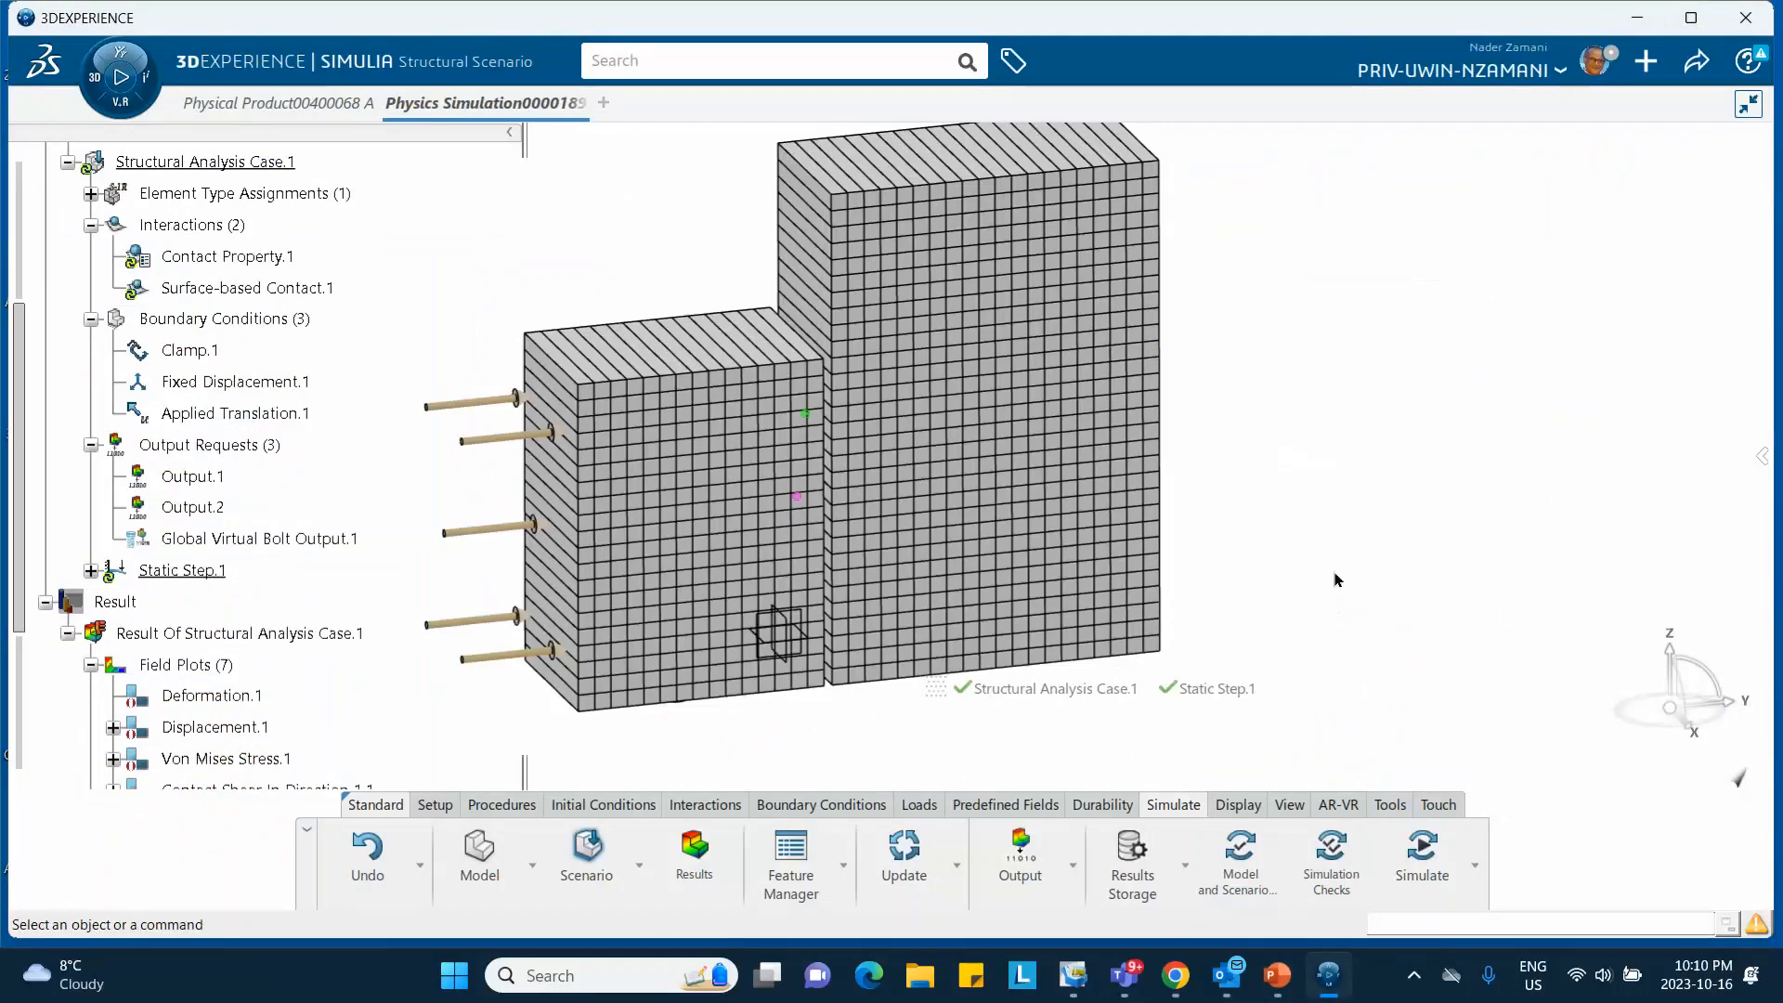
Run Structural Analysis Case.1 in local interactive mode on 4 cores, overwriting previous results, and check the solver iterations.
click(1422, 873)
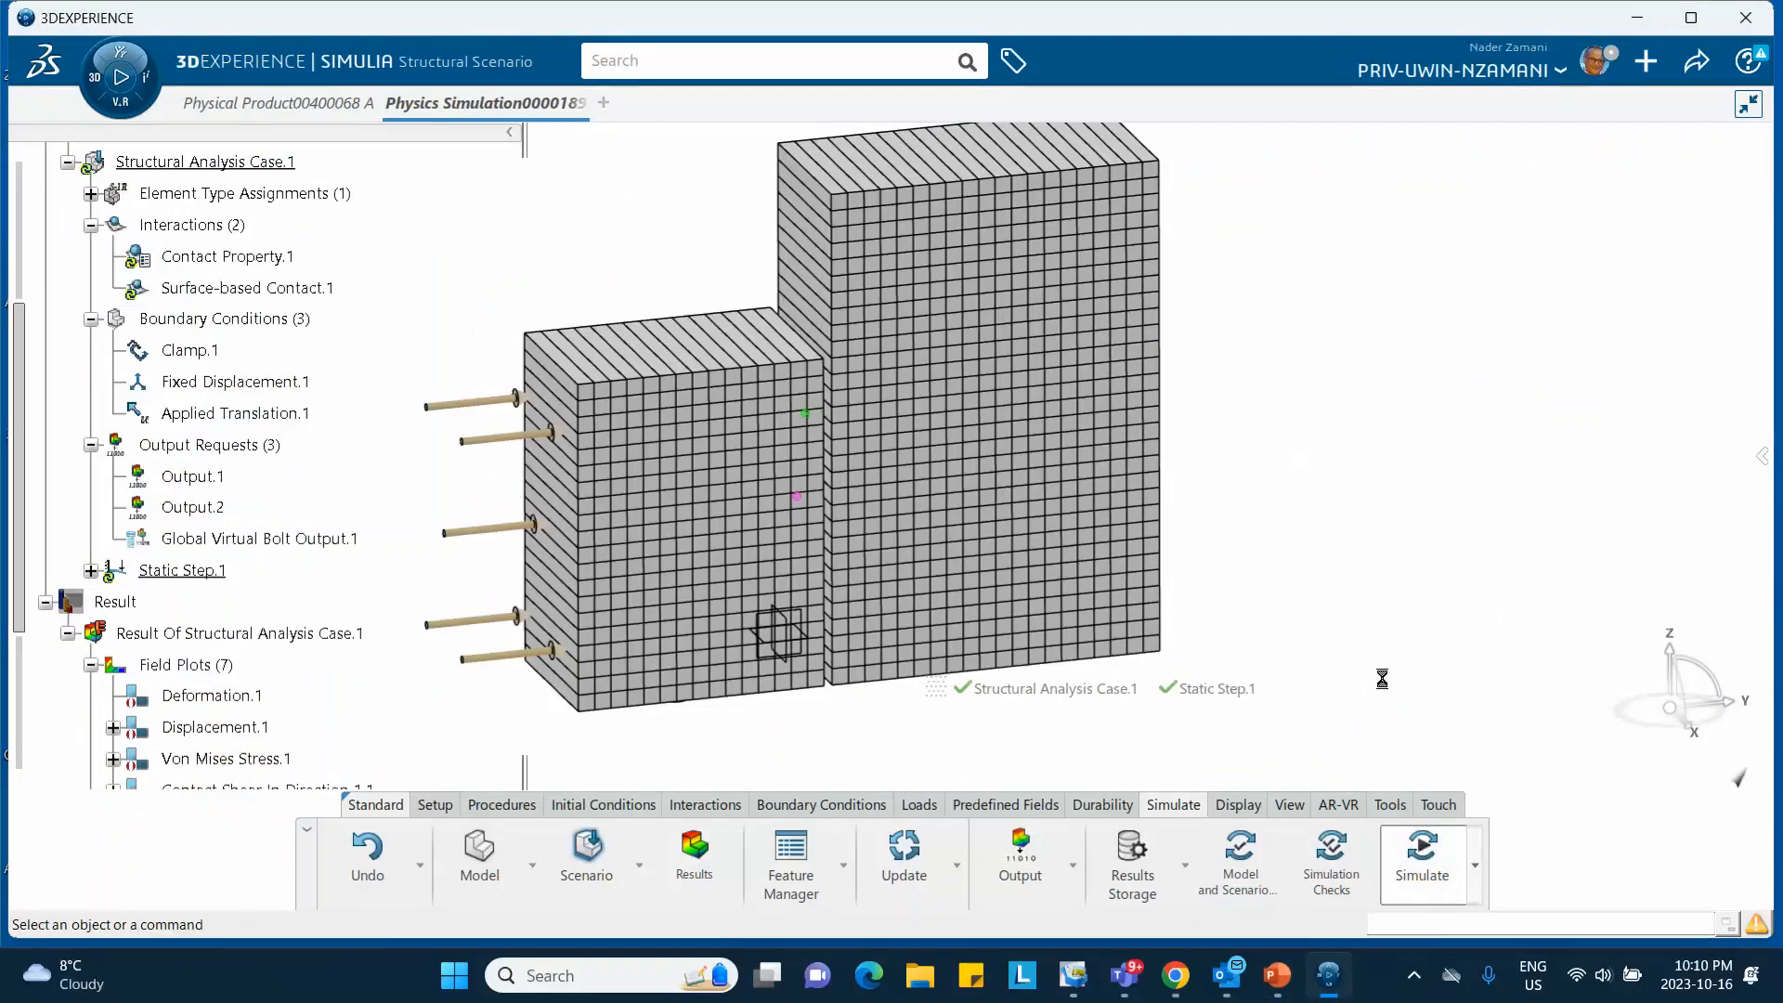
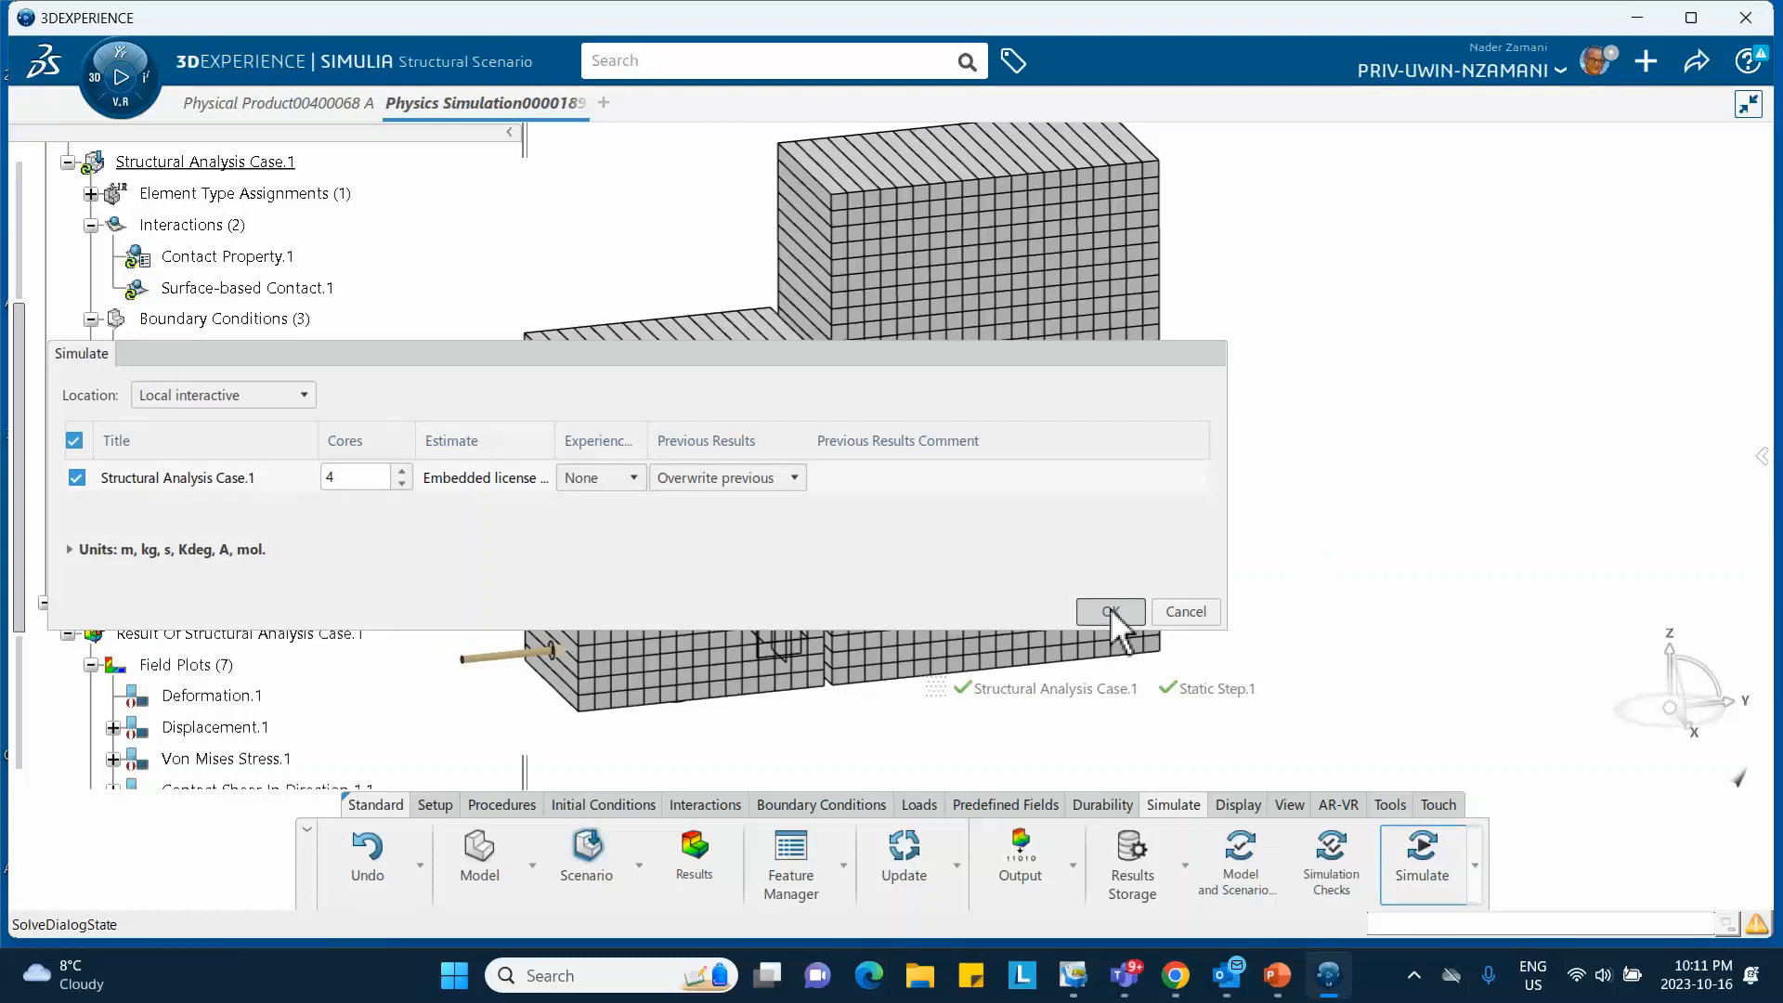
click(1112, 612)
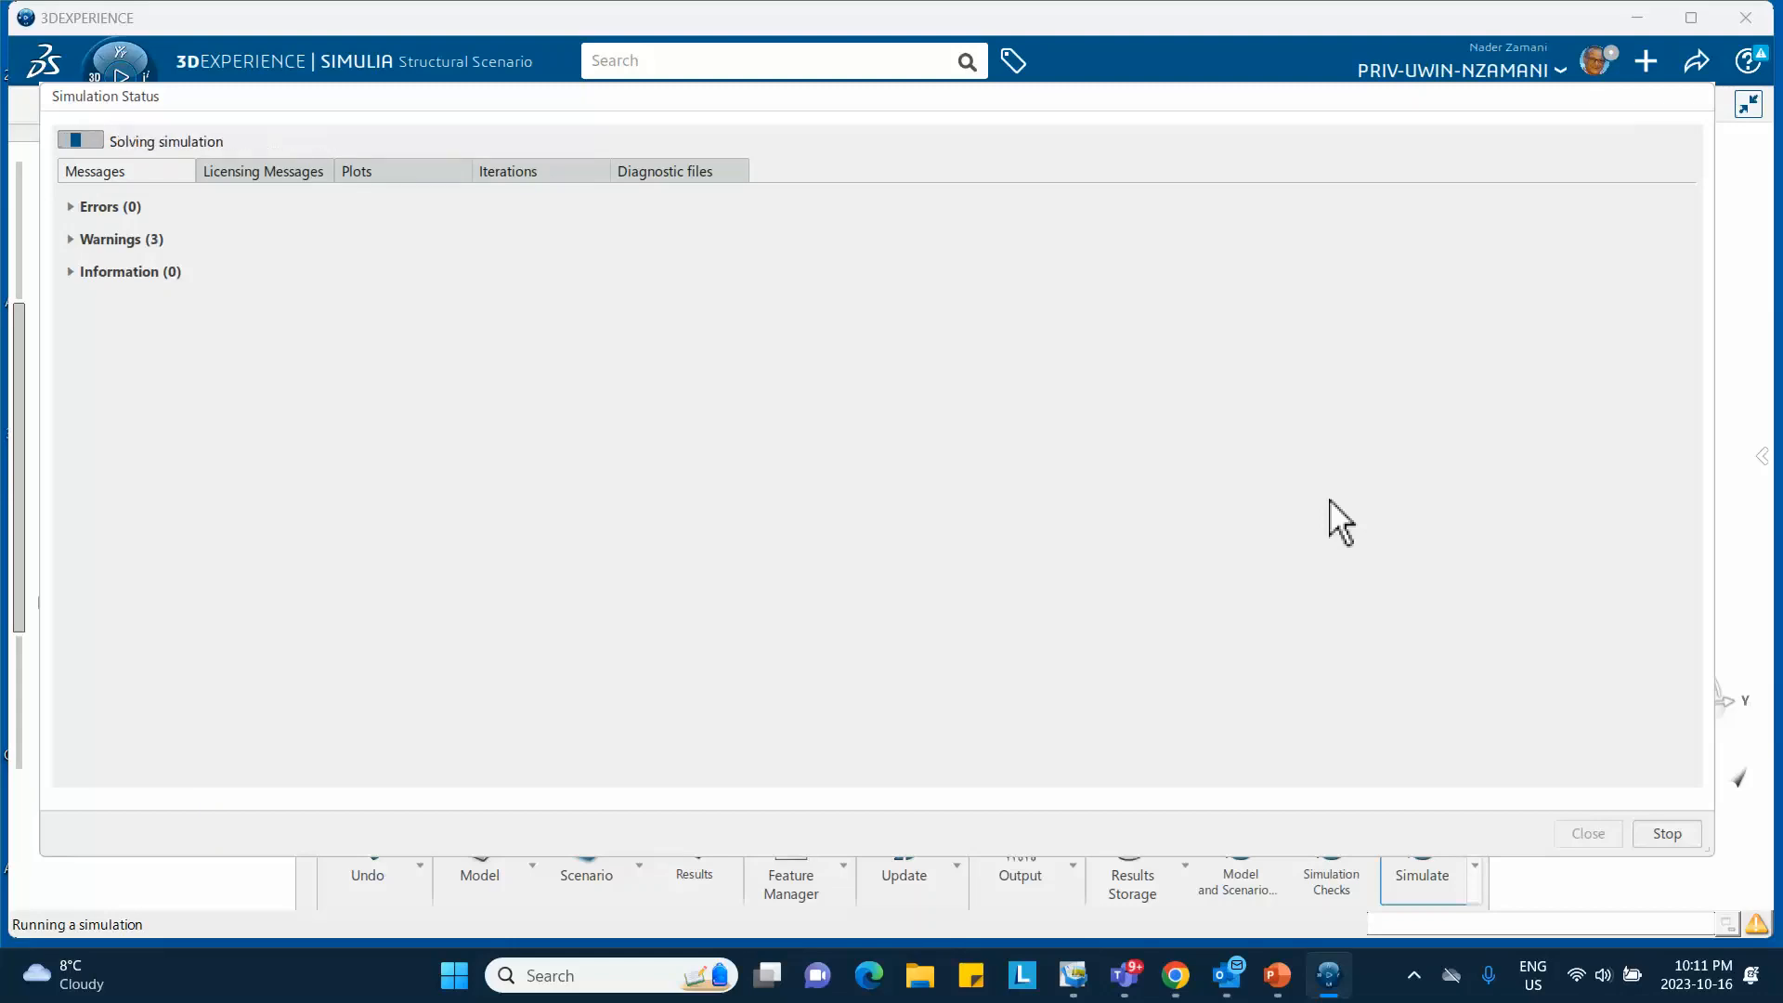
click(514, 176)
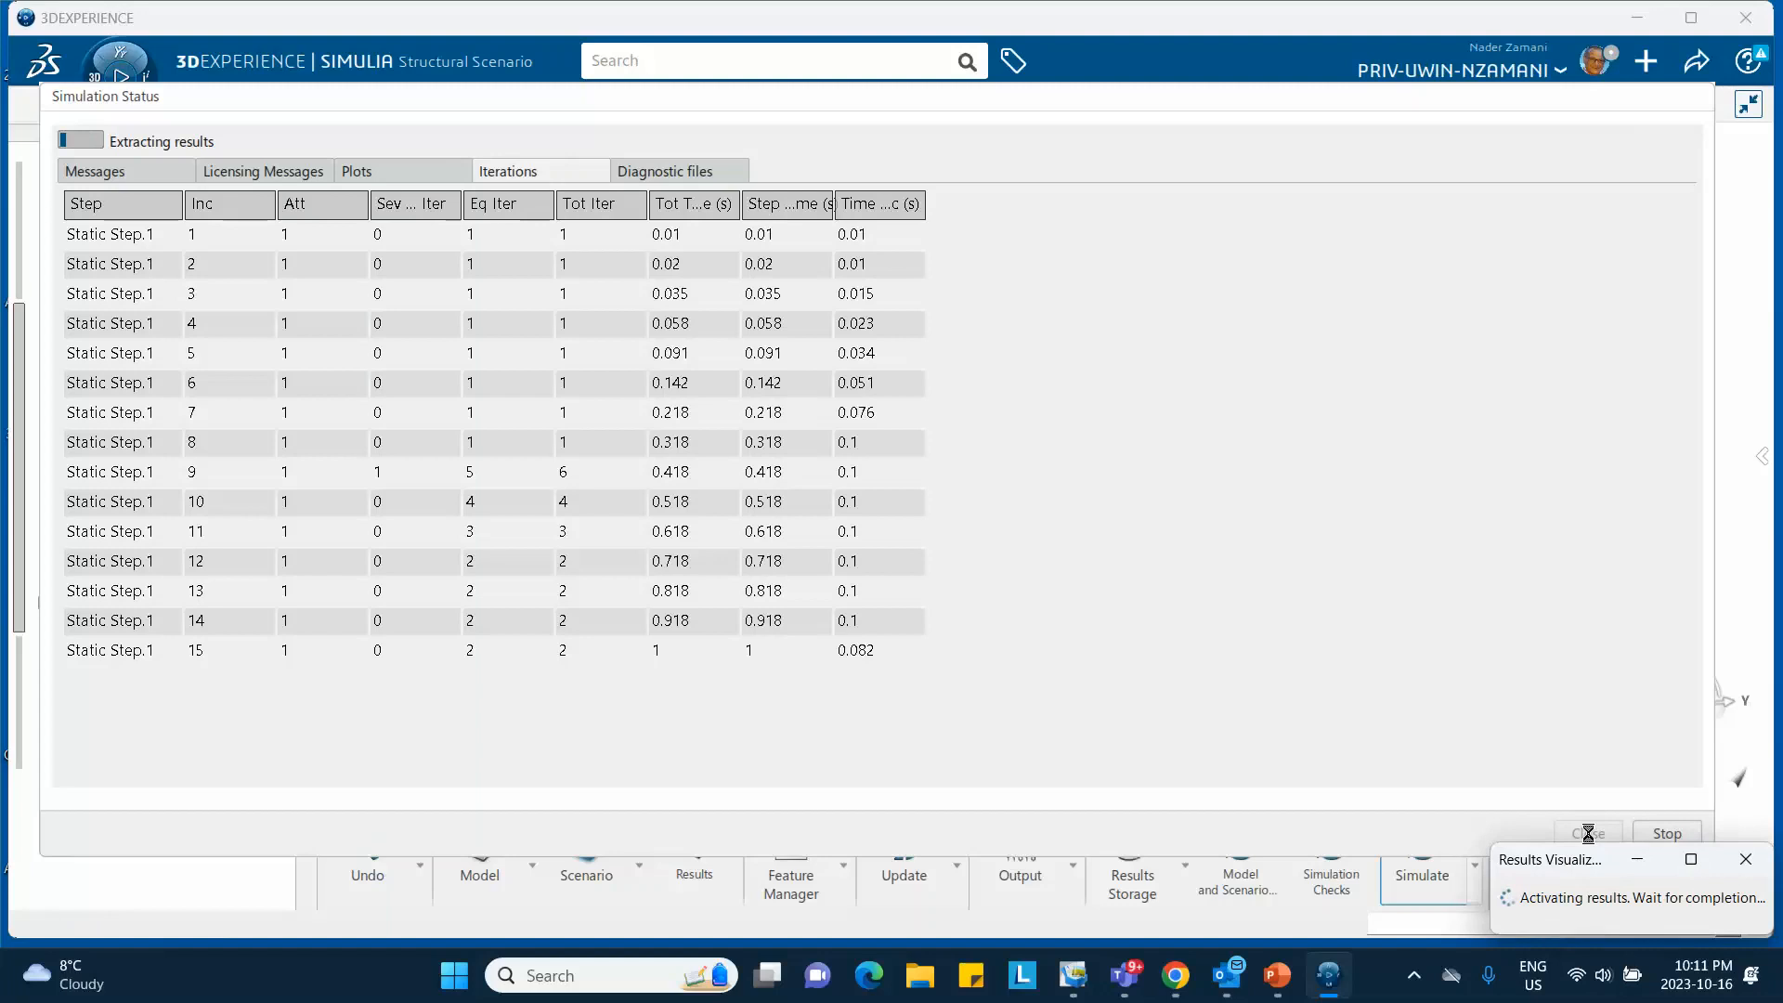
click(1588, 833)
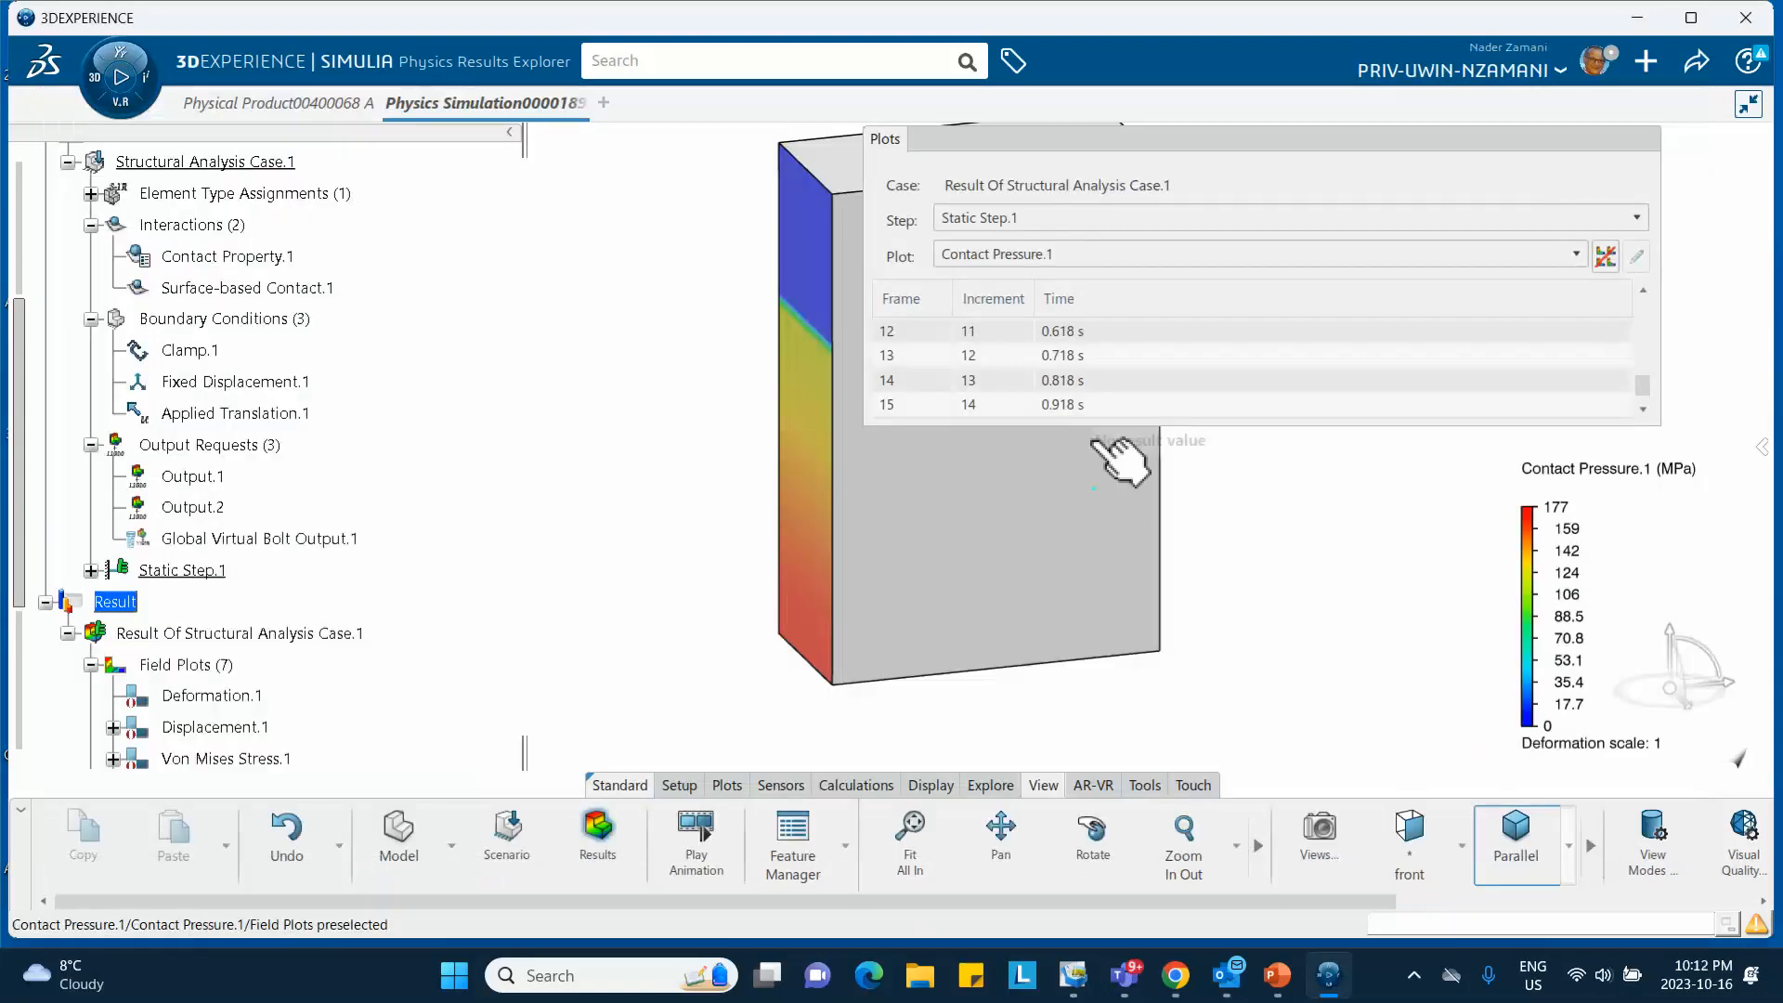
Show the big block's Contact Pressure.1 plot at increments 1 and 0, with the Plots window resized and placed beside the block.
drag(1170, 427, 1182, 689)
middle_drag(764, 449, 561, 493)
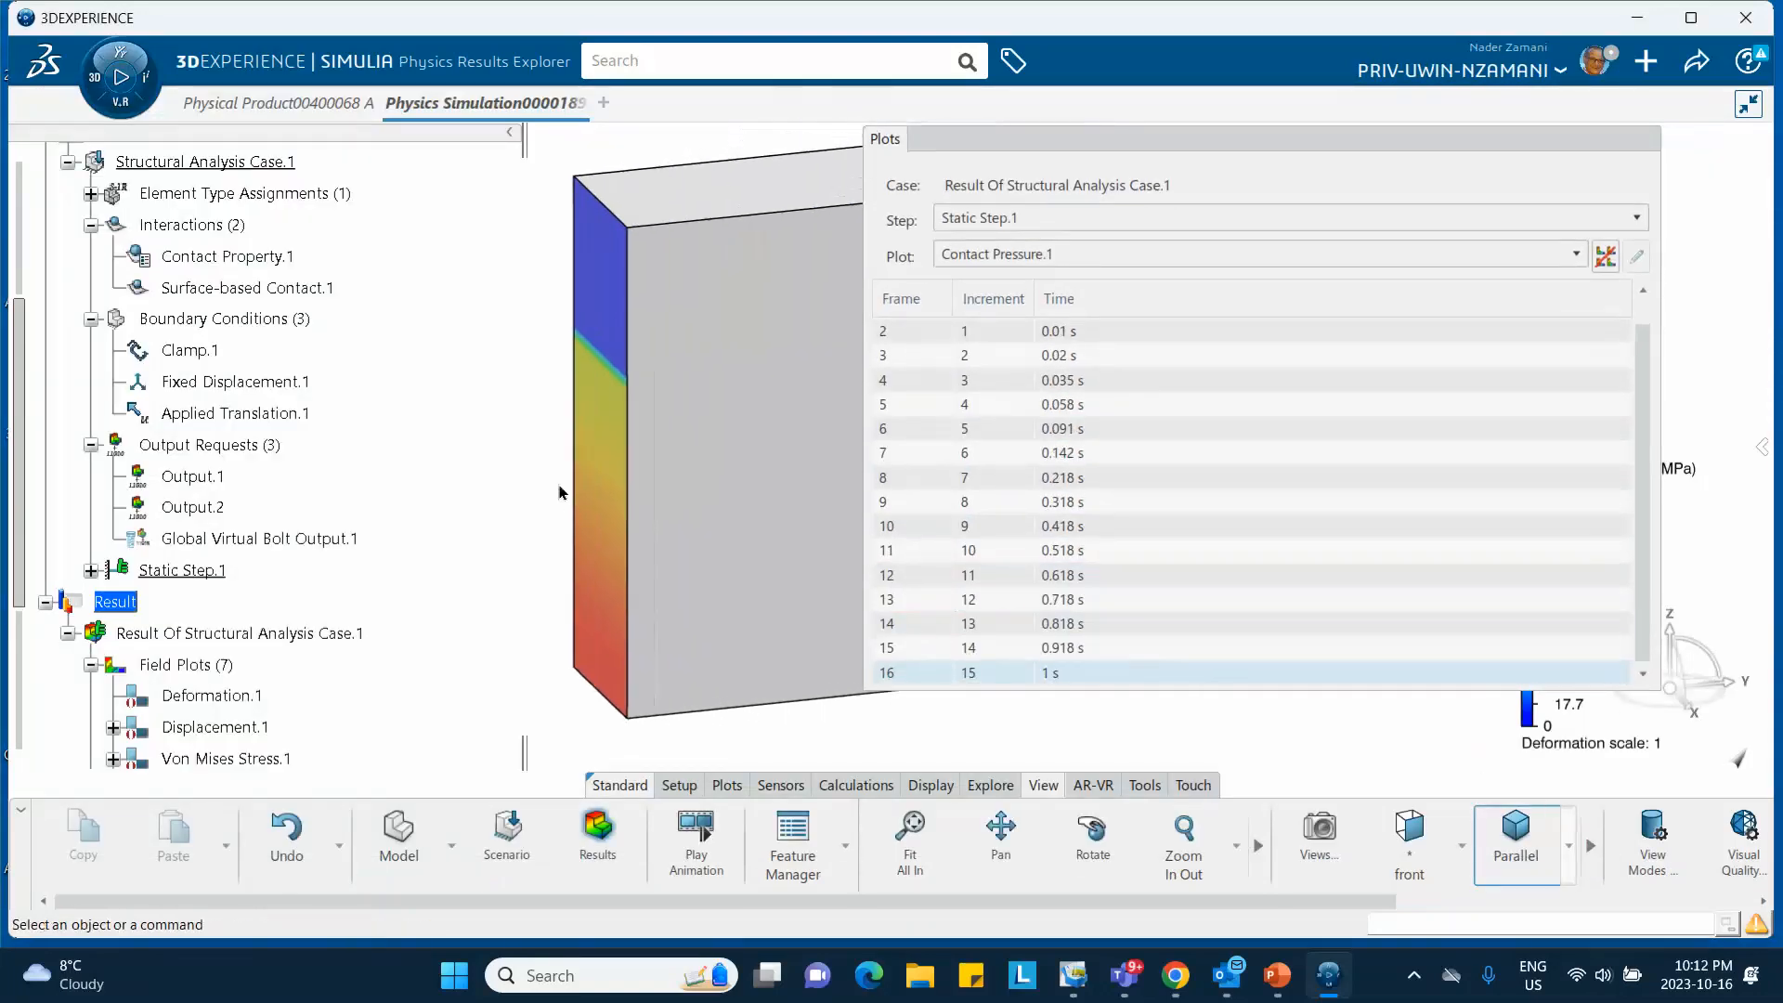
click(1027, 335)
scroll(1130, 399, up, 1)
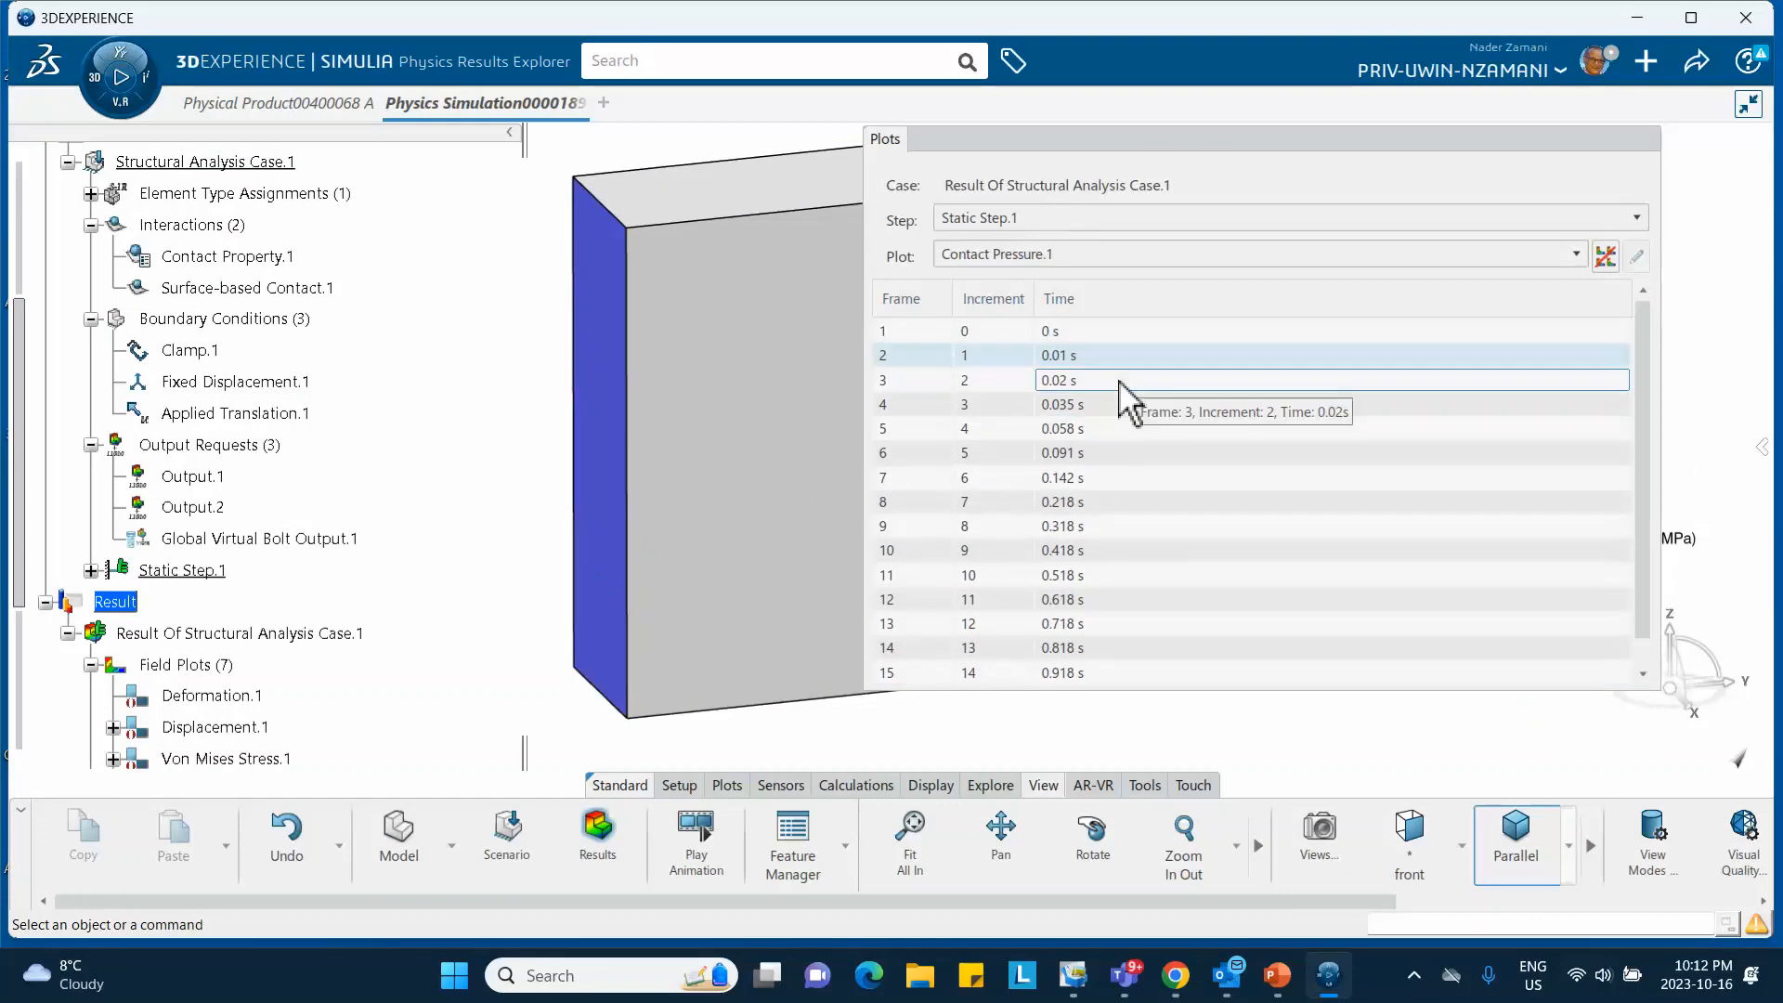
click(1091, 336)
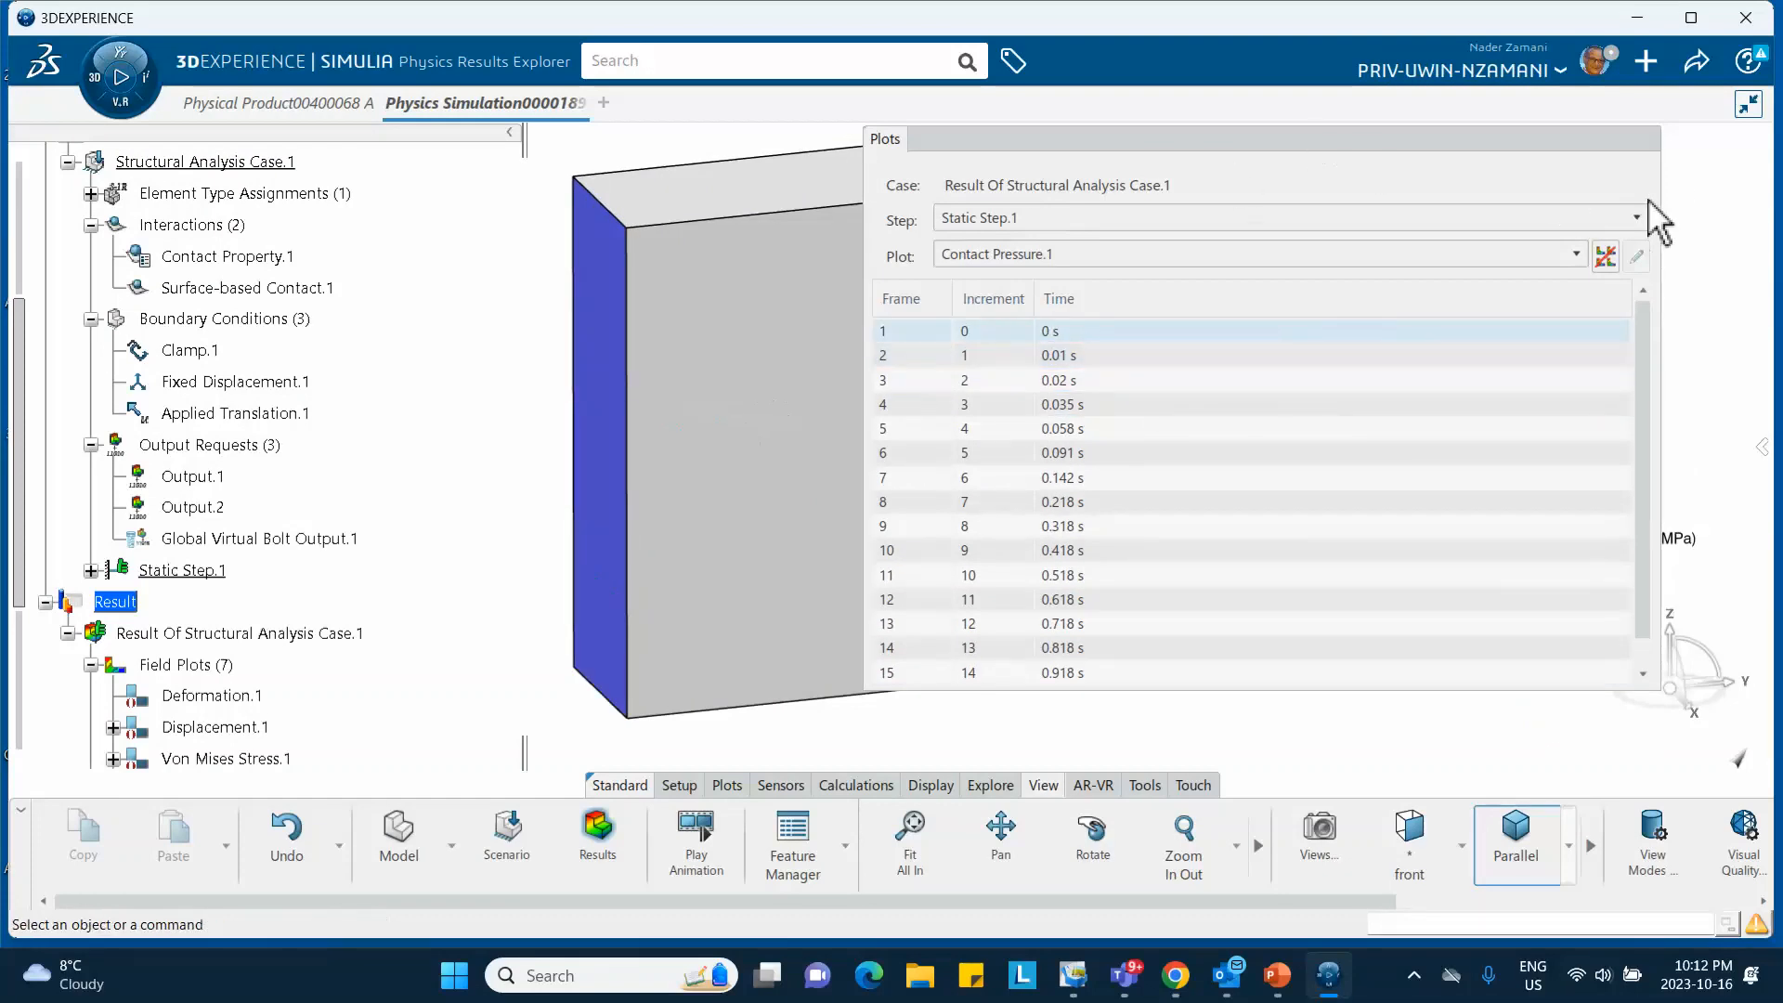
drag(1653, 209, 1132, 225)
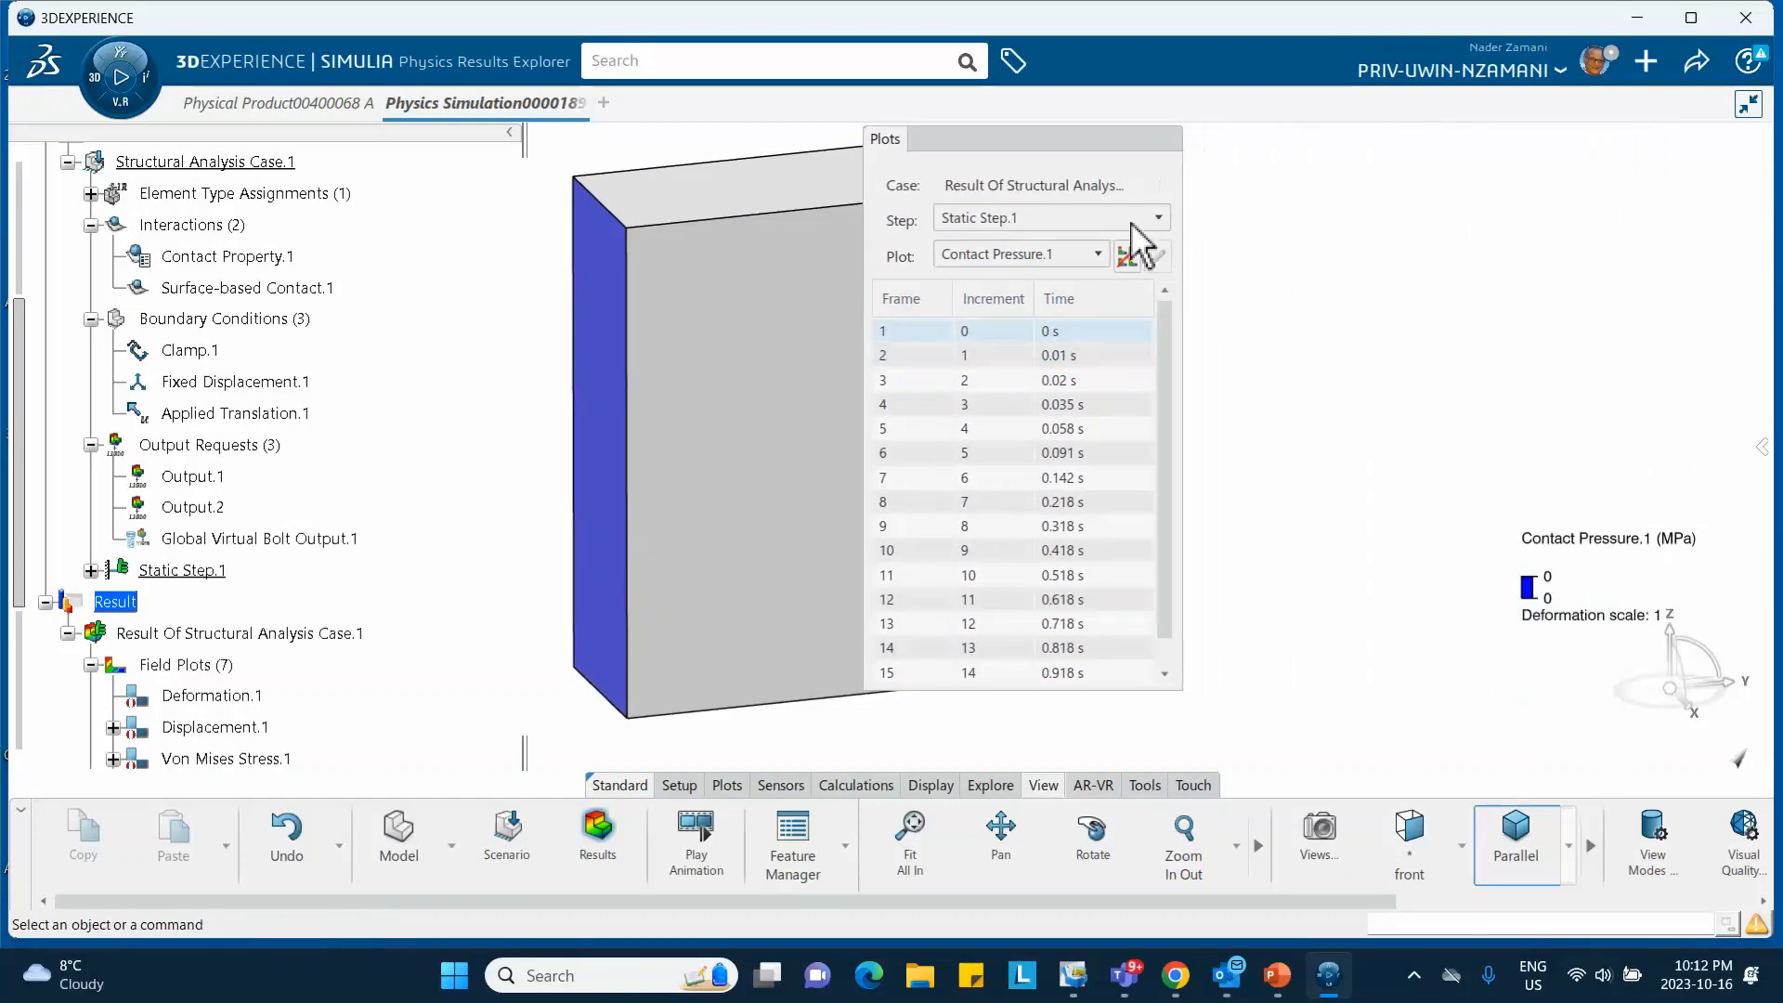
drag(1055, 141, 1252, 184)
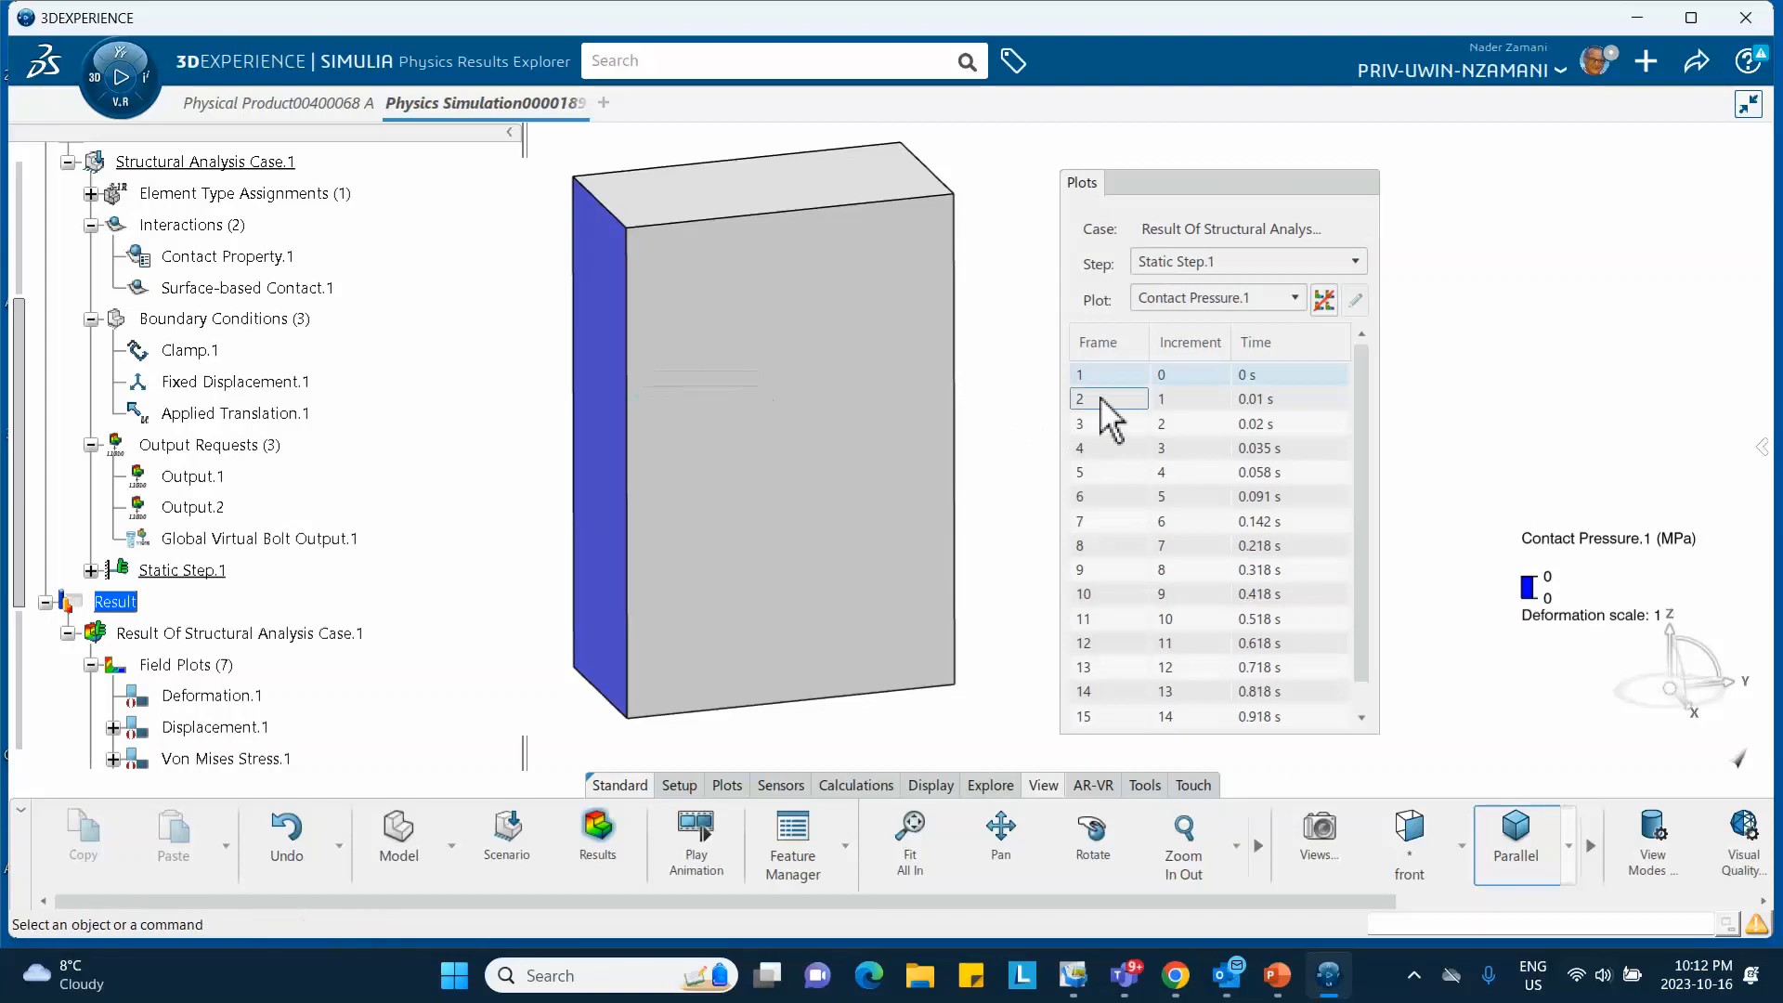
Step the big block's Contact Pressure.1 plot through the increments from 1 to 9, examining when contact pressure develops.
click(1126, 402)
click(1128, 425)
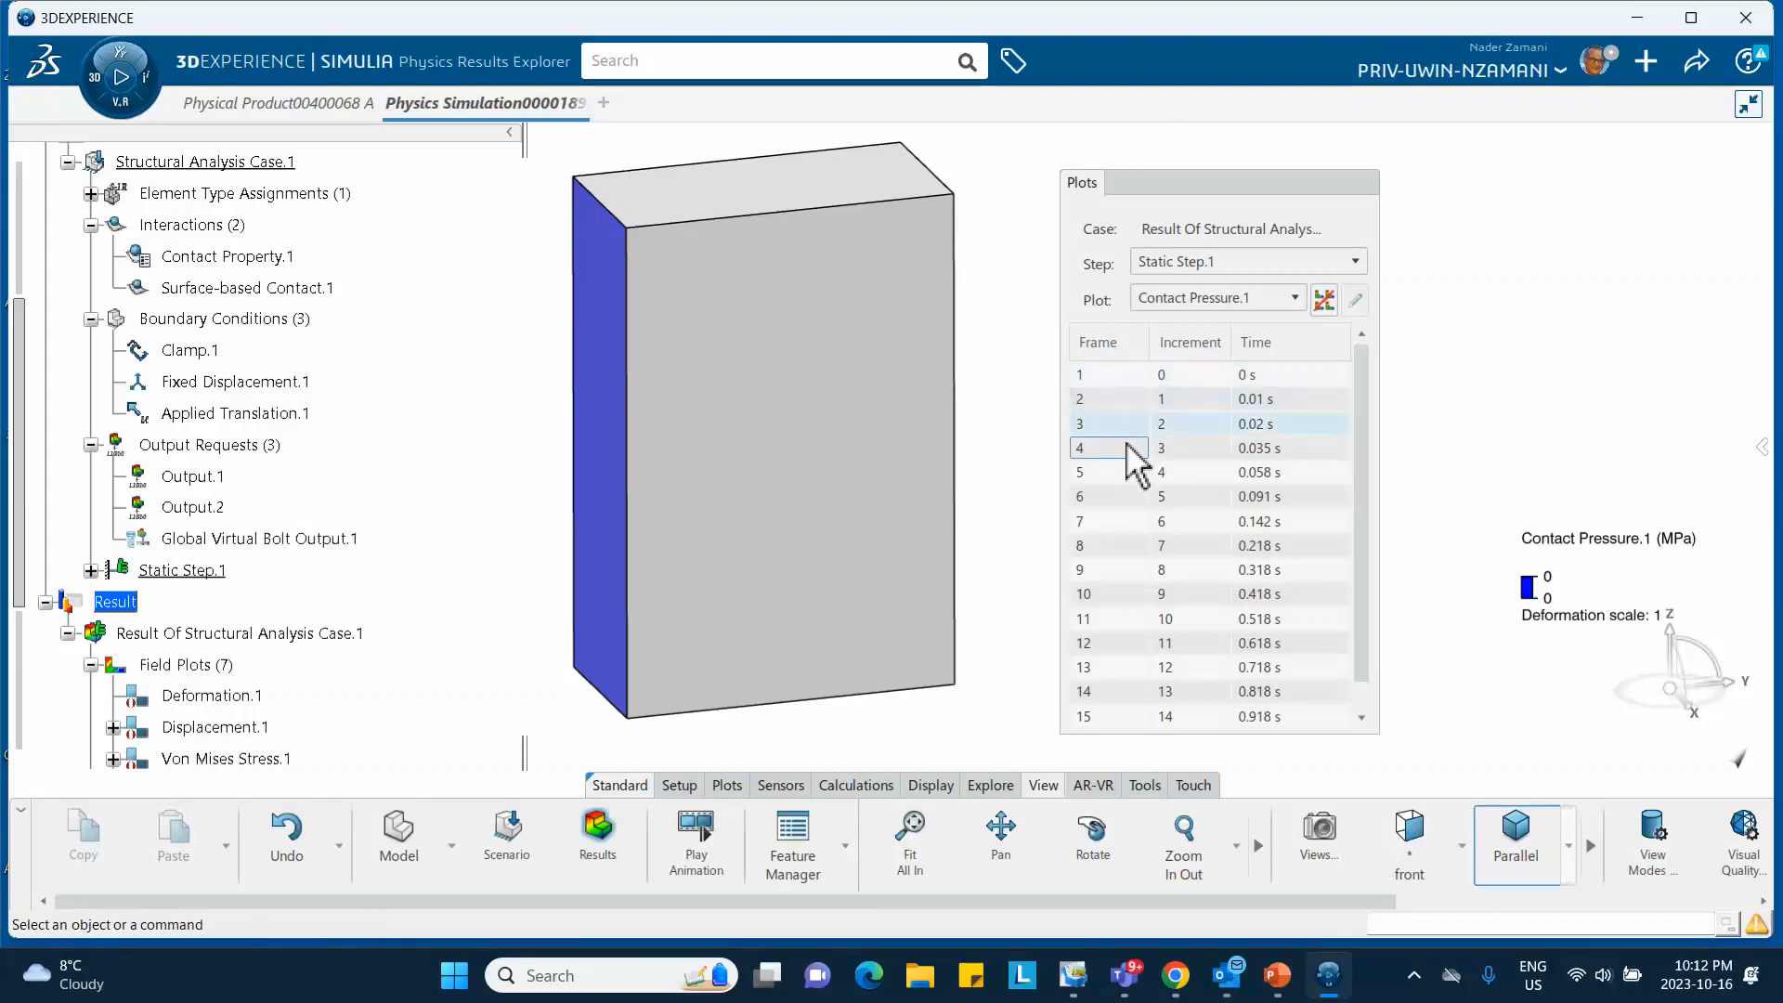
click(1127, 446)
scroll(1129, 447, down, 1)
click(1130, 447)
click(1142, 498)
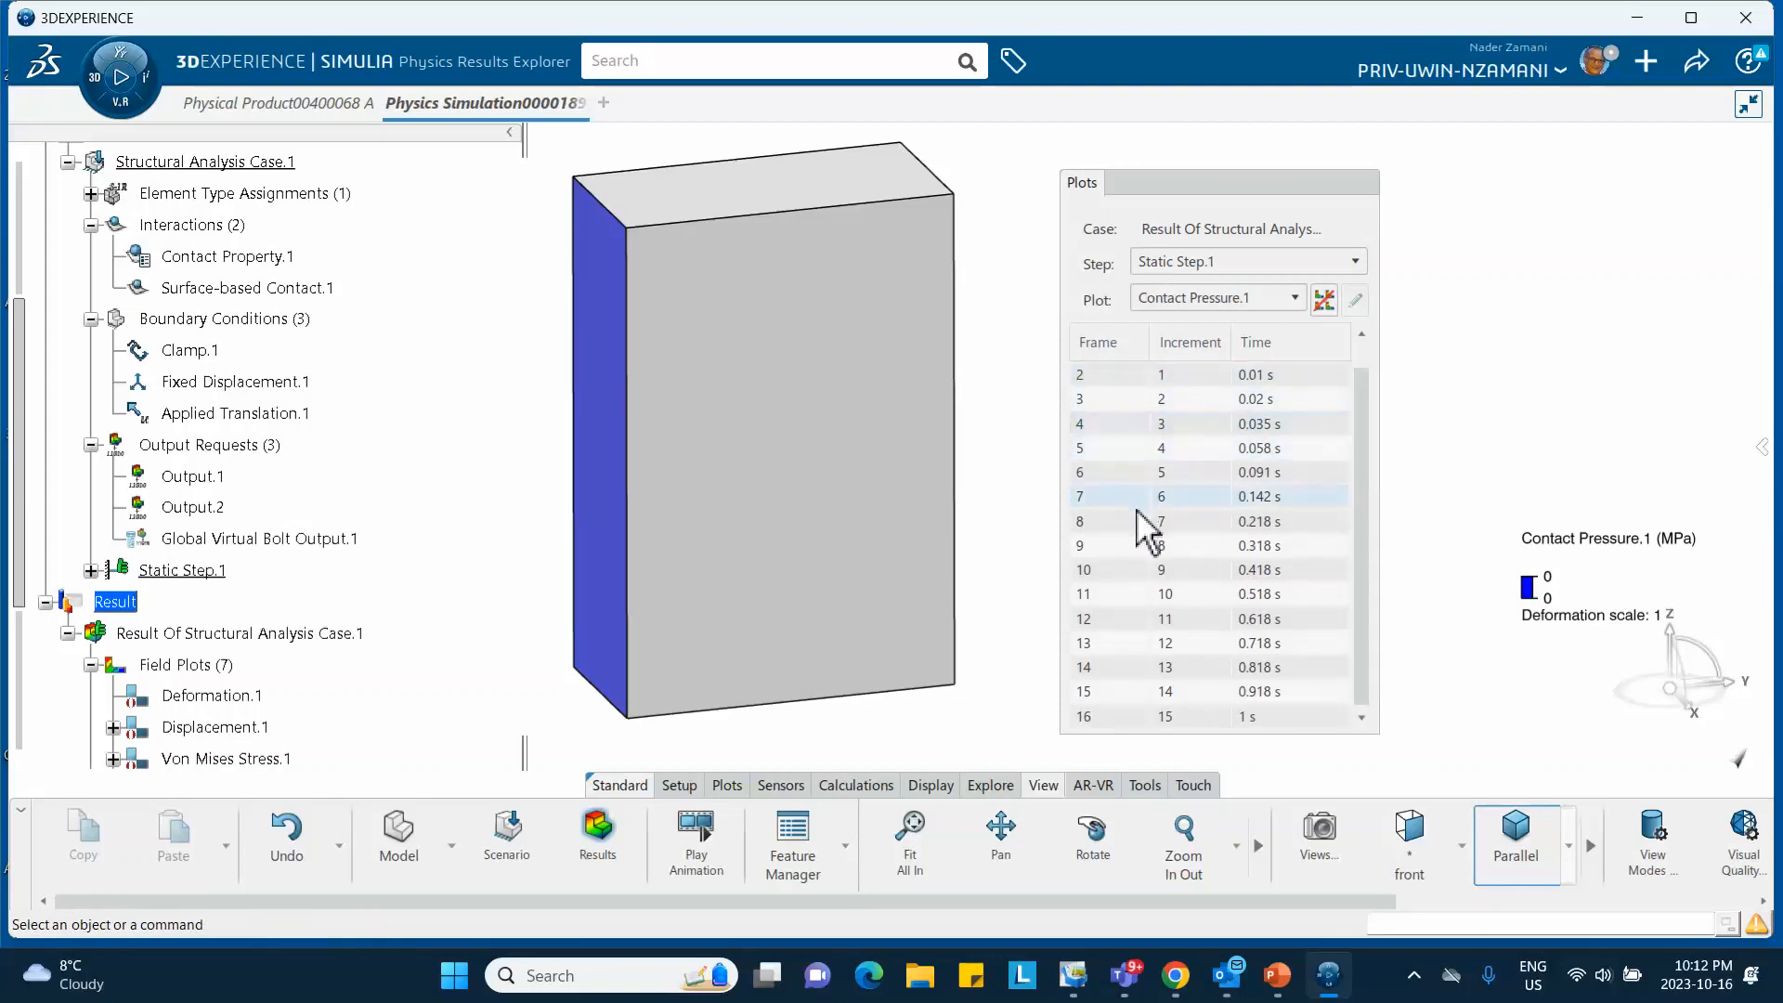
click(1149, 546)
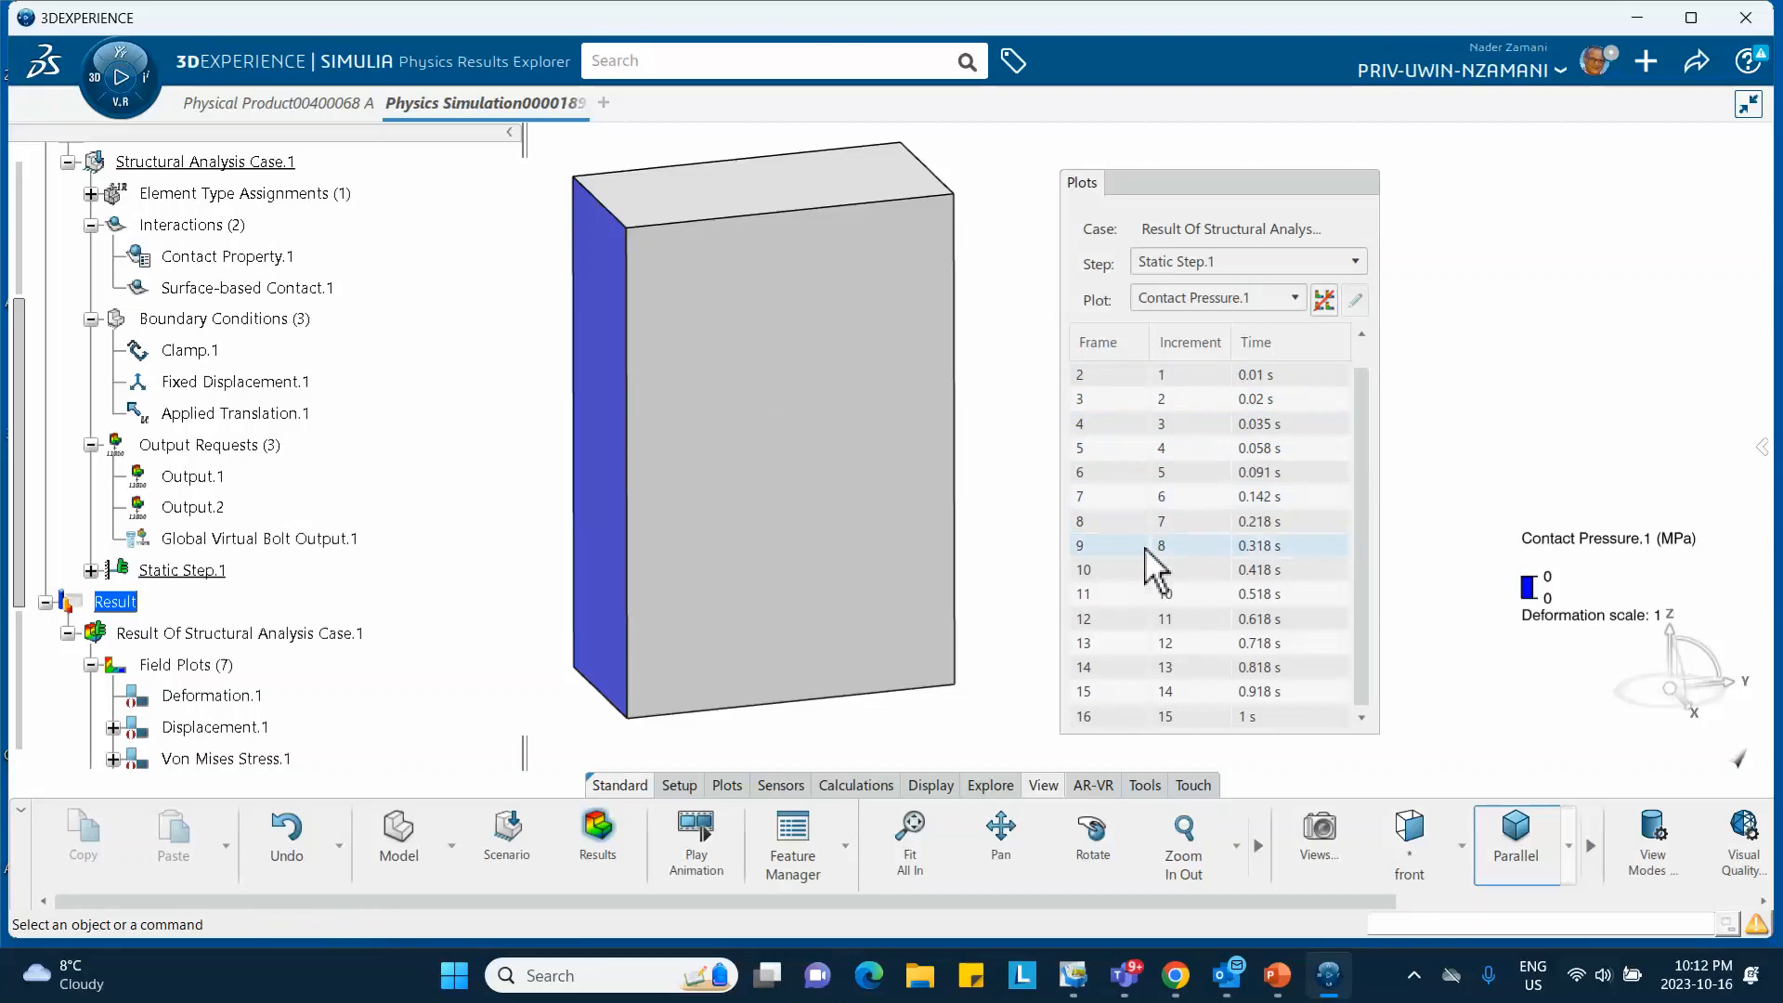
click(1135, 569)
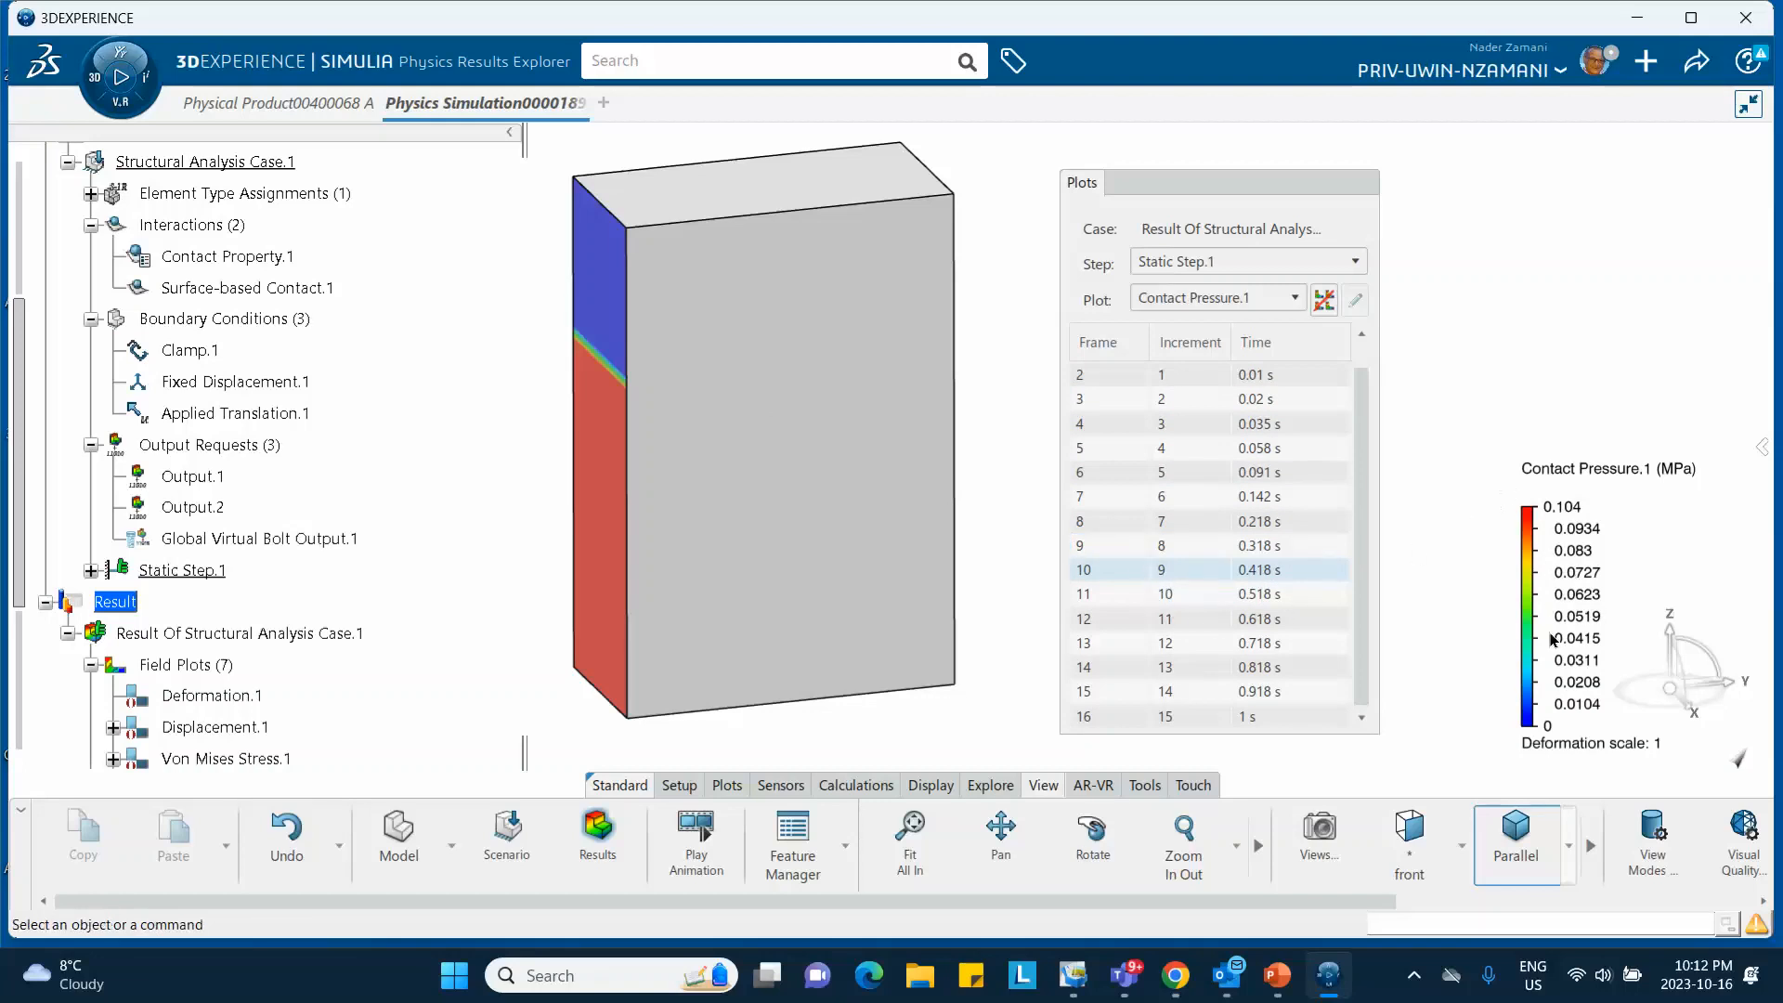
Show the big block's Contact Pressure.1 plot at increments 10 through 15, and collapse the Plots window.
click(1223, 599)
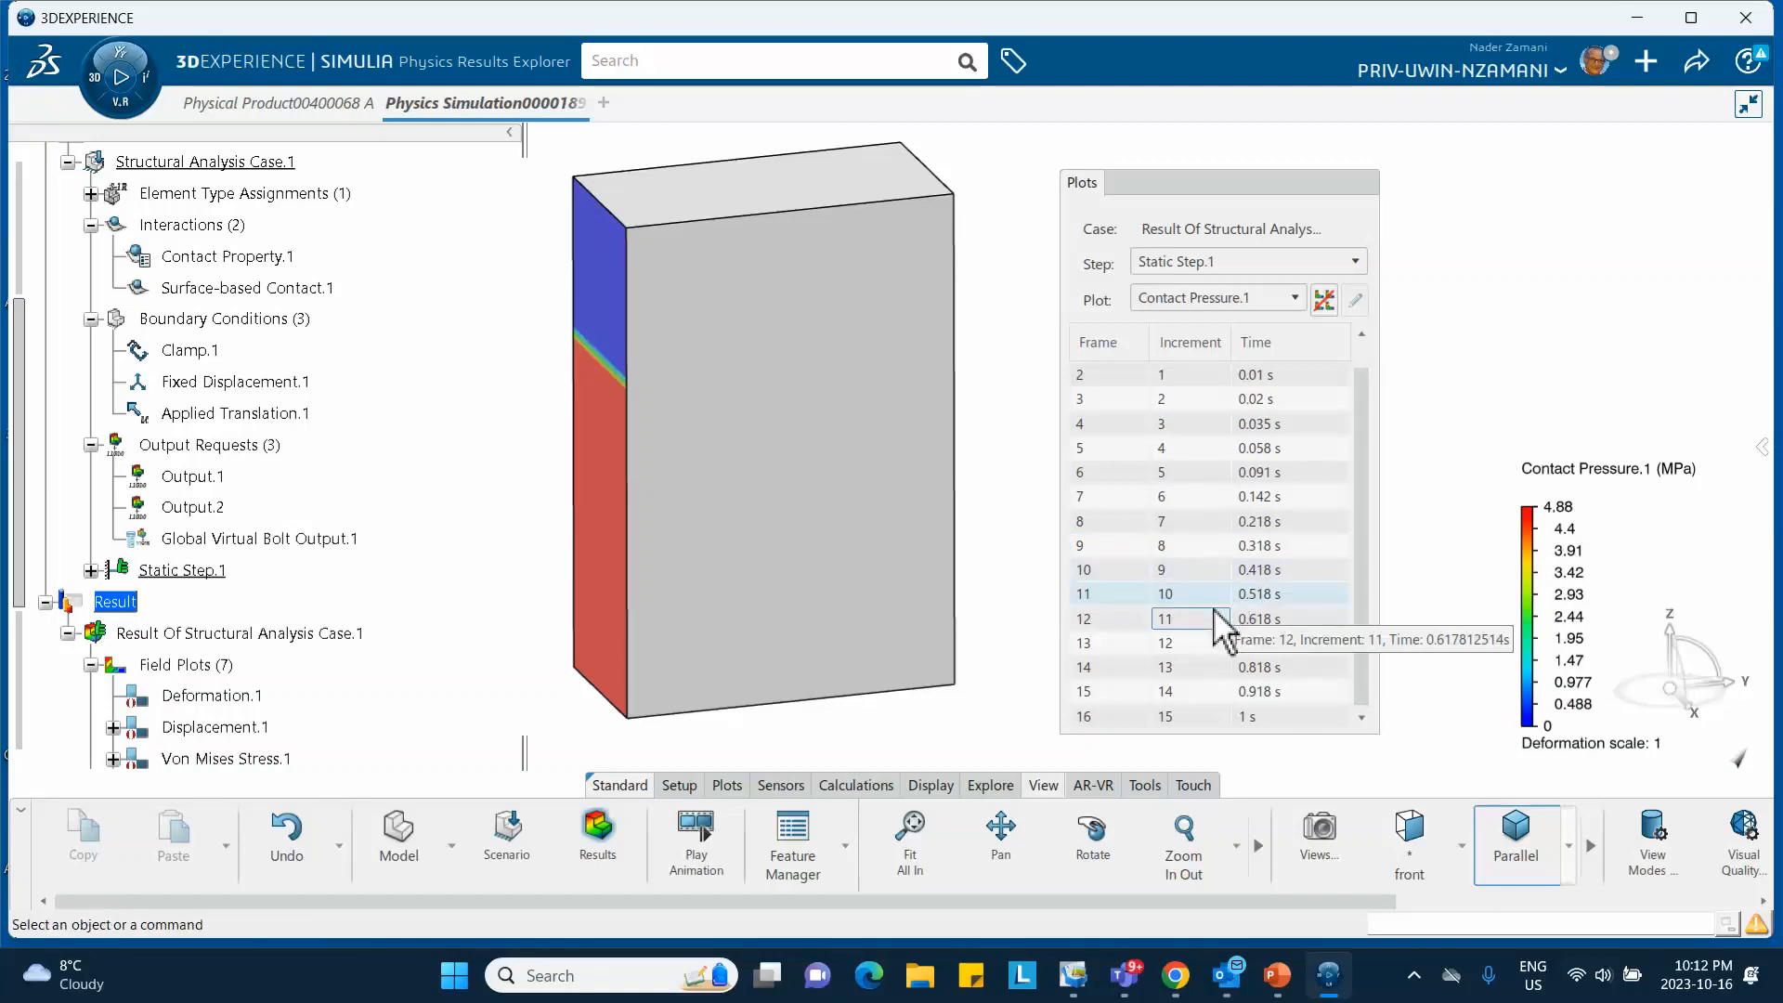
click(1216, 613)
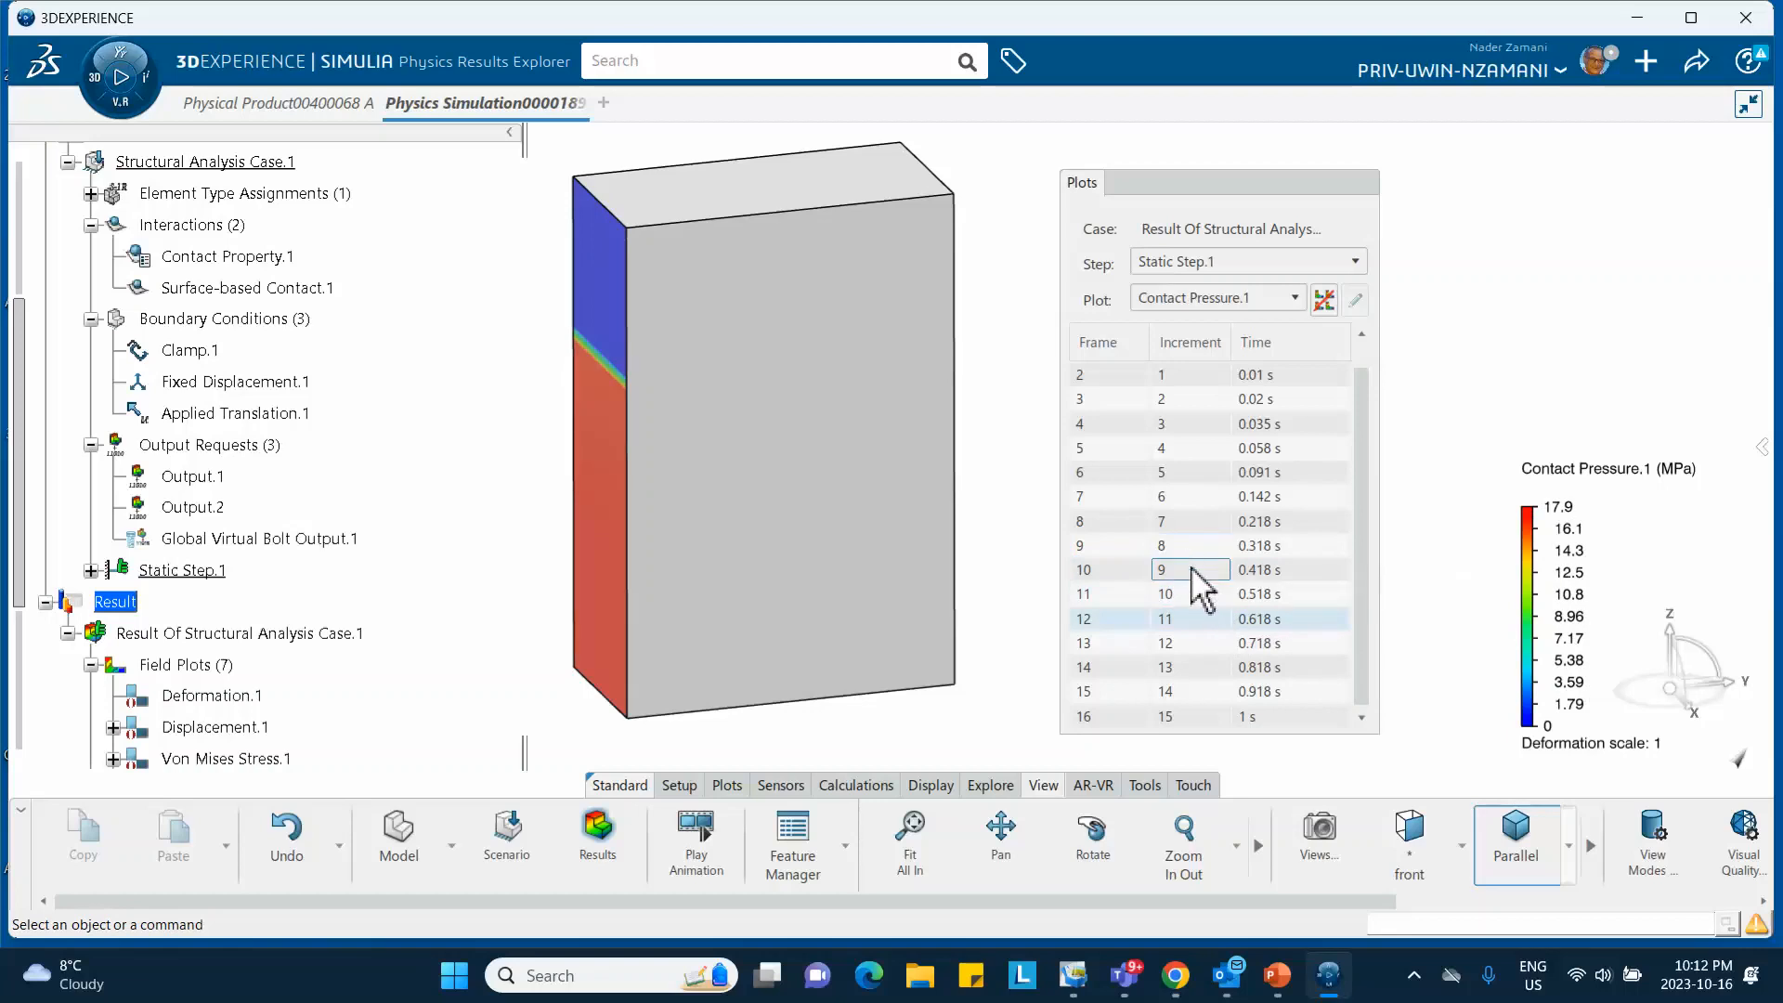
click(1154, 642)
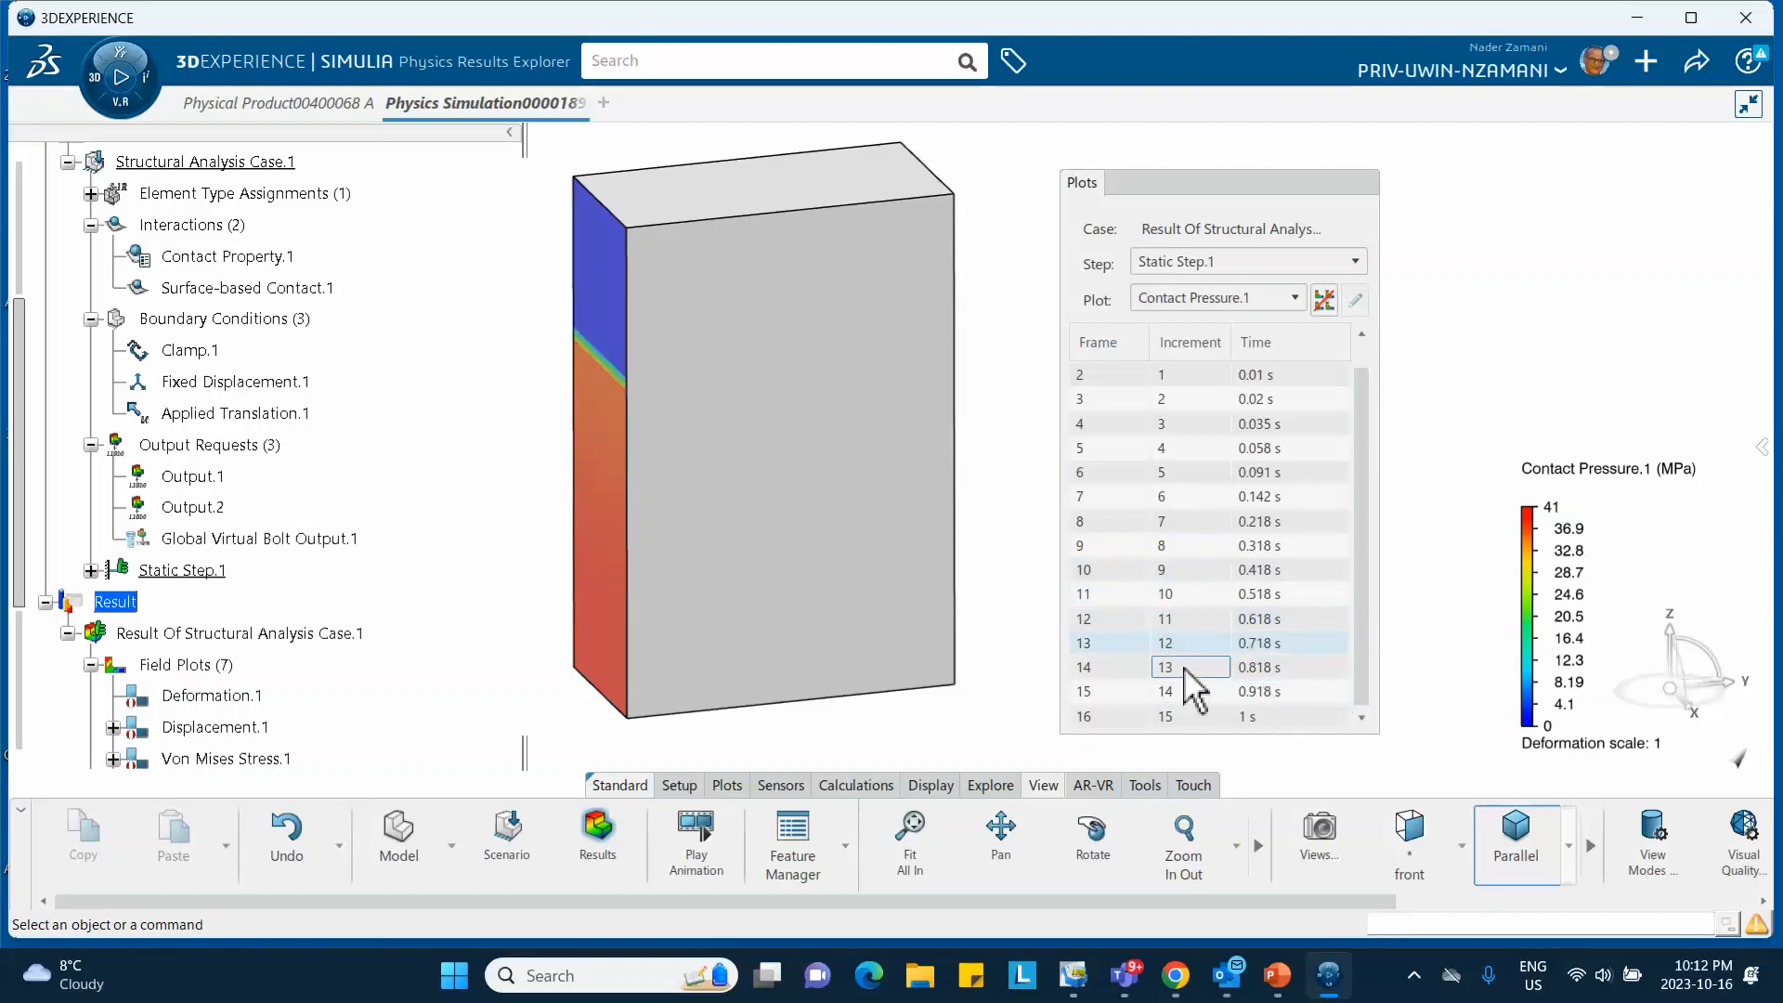
click(1176, 670)
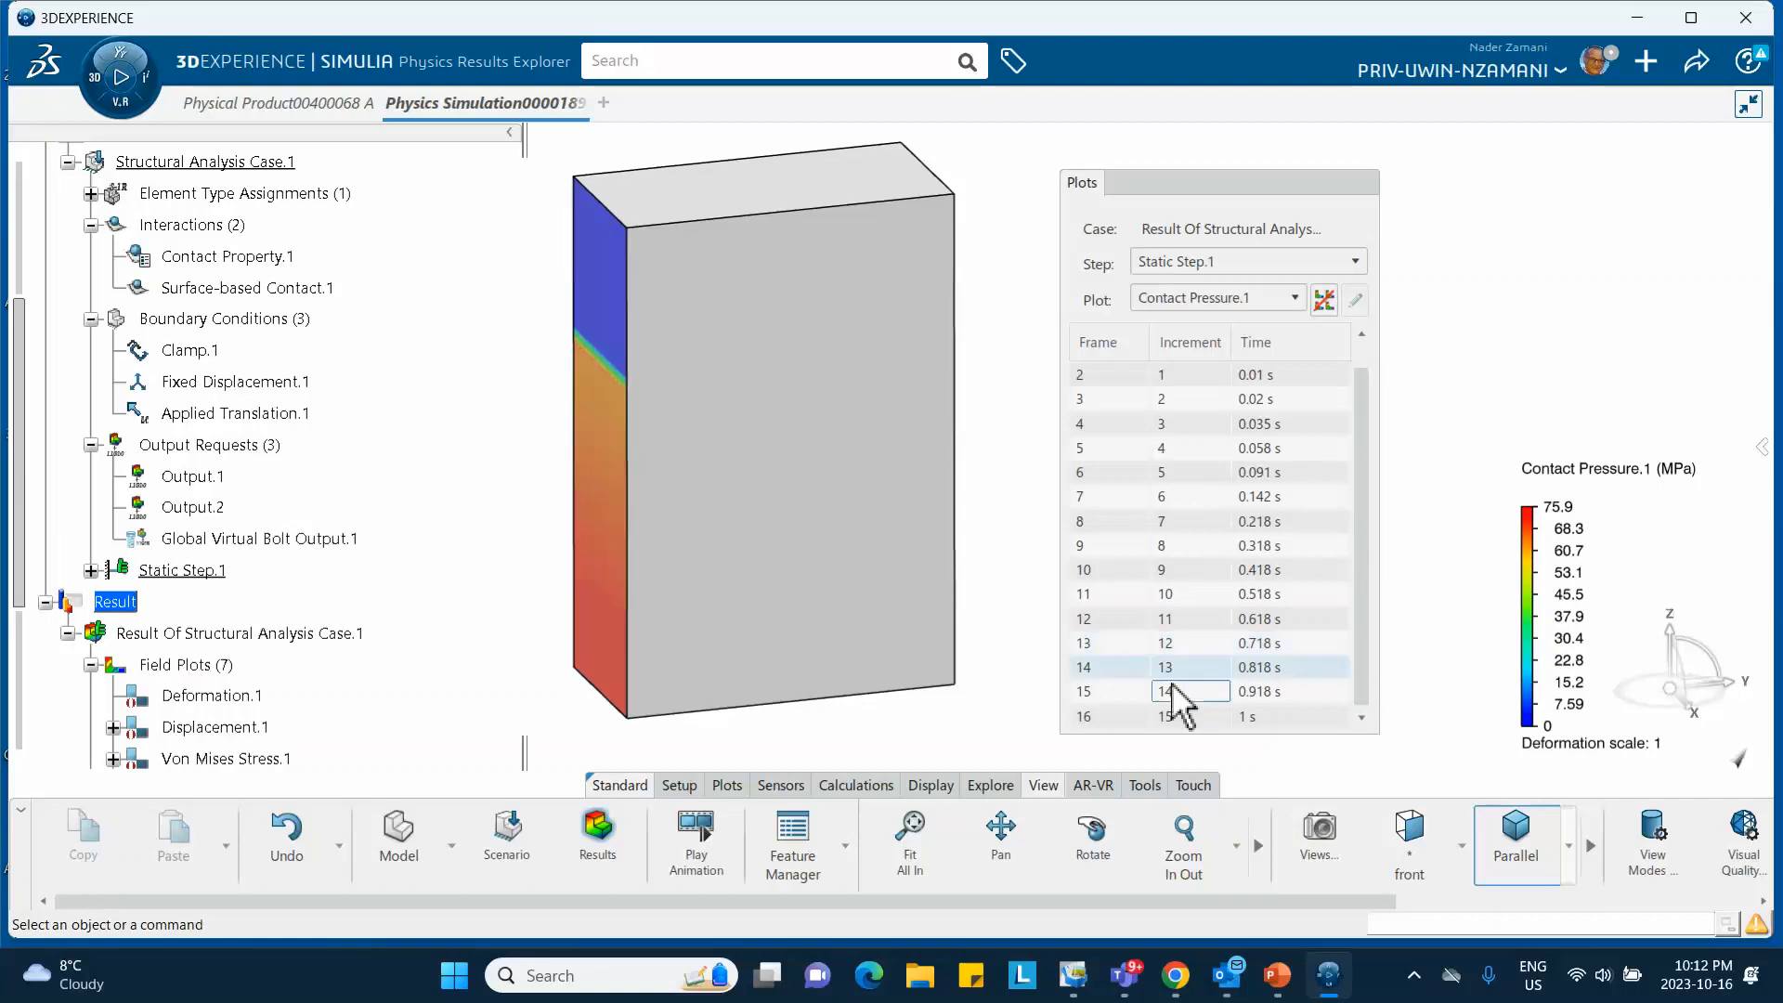
click(1168, 692)
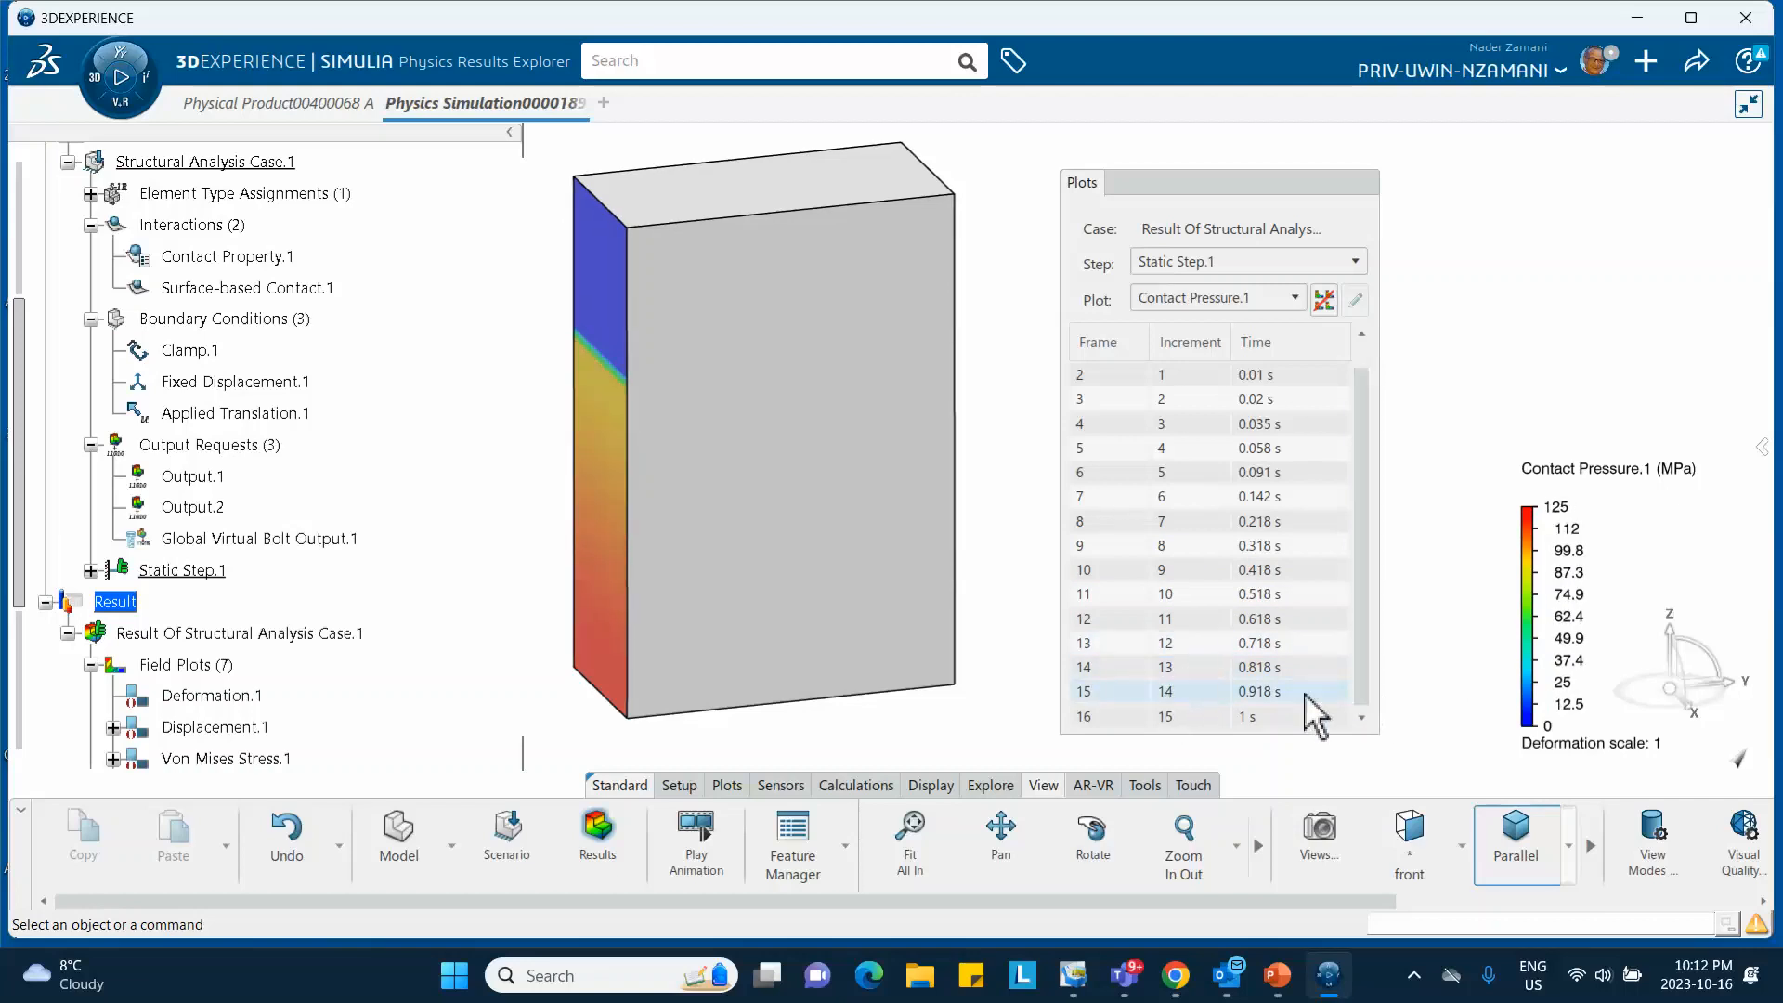
click(1234, 715)
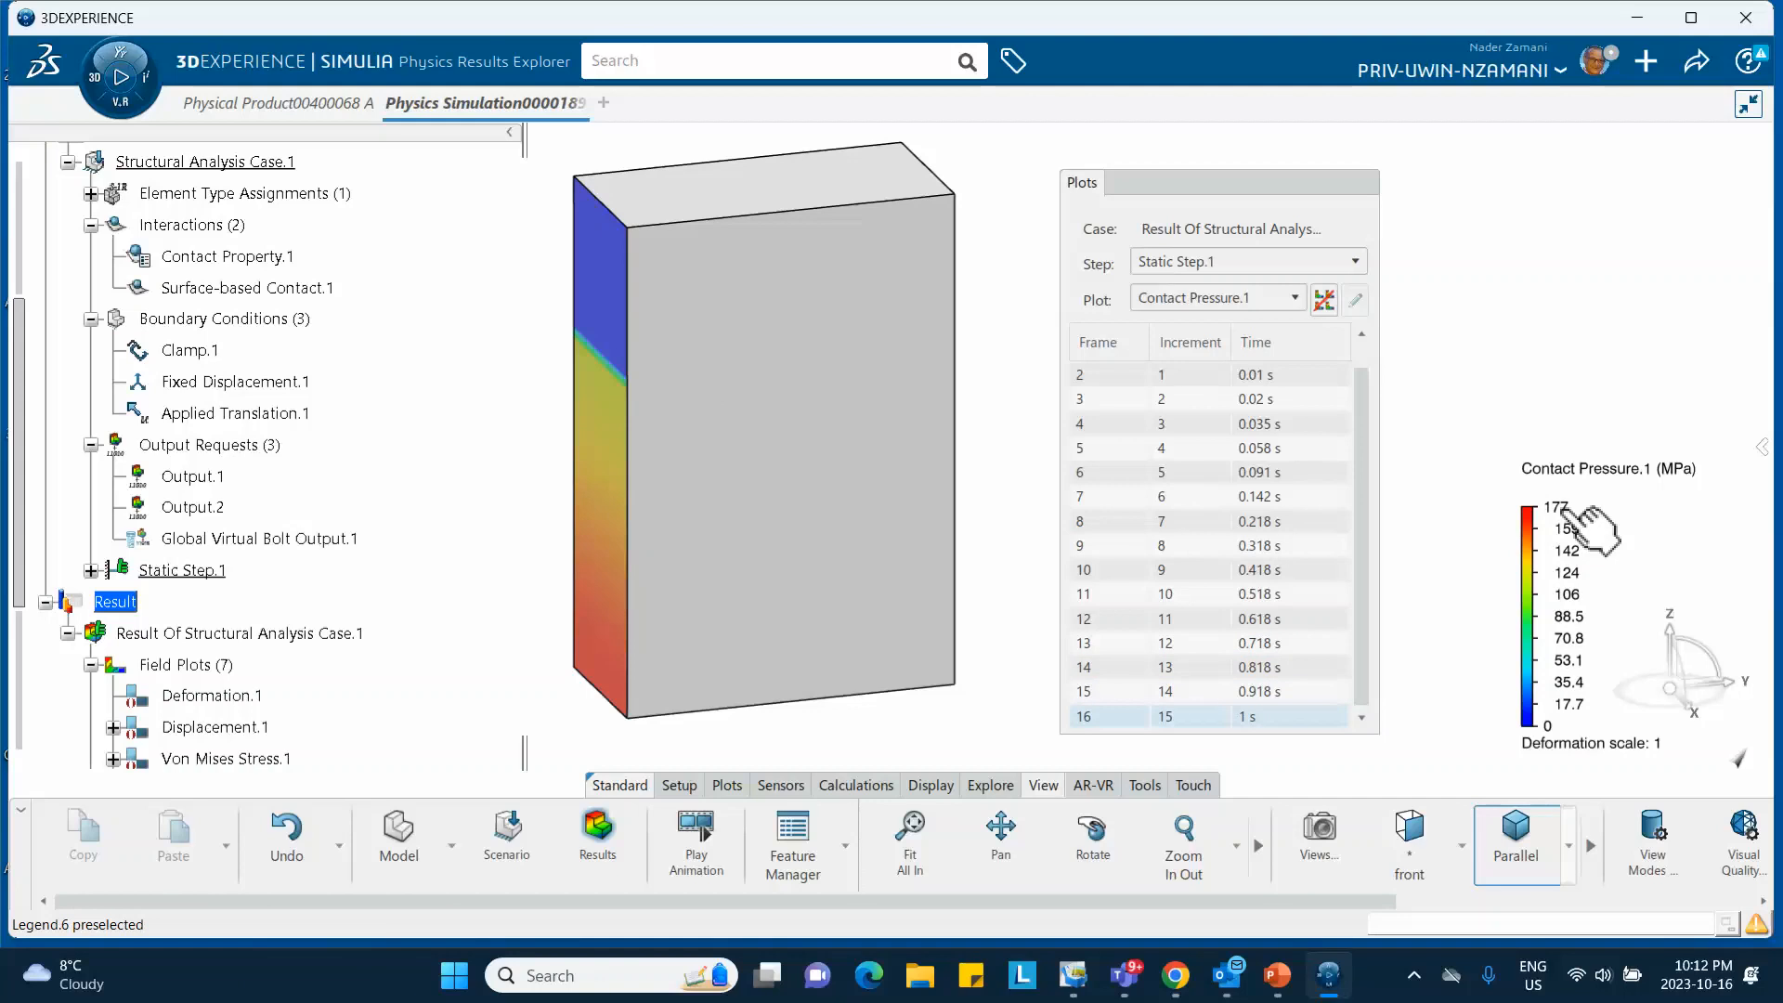
click(1222, 180)
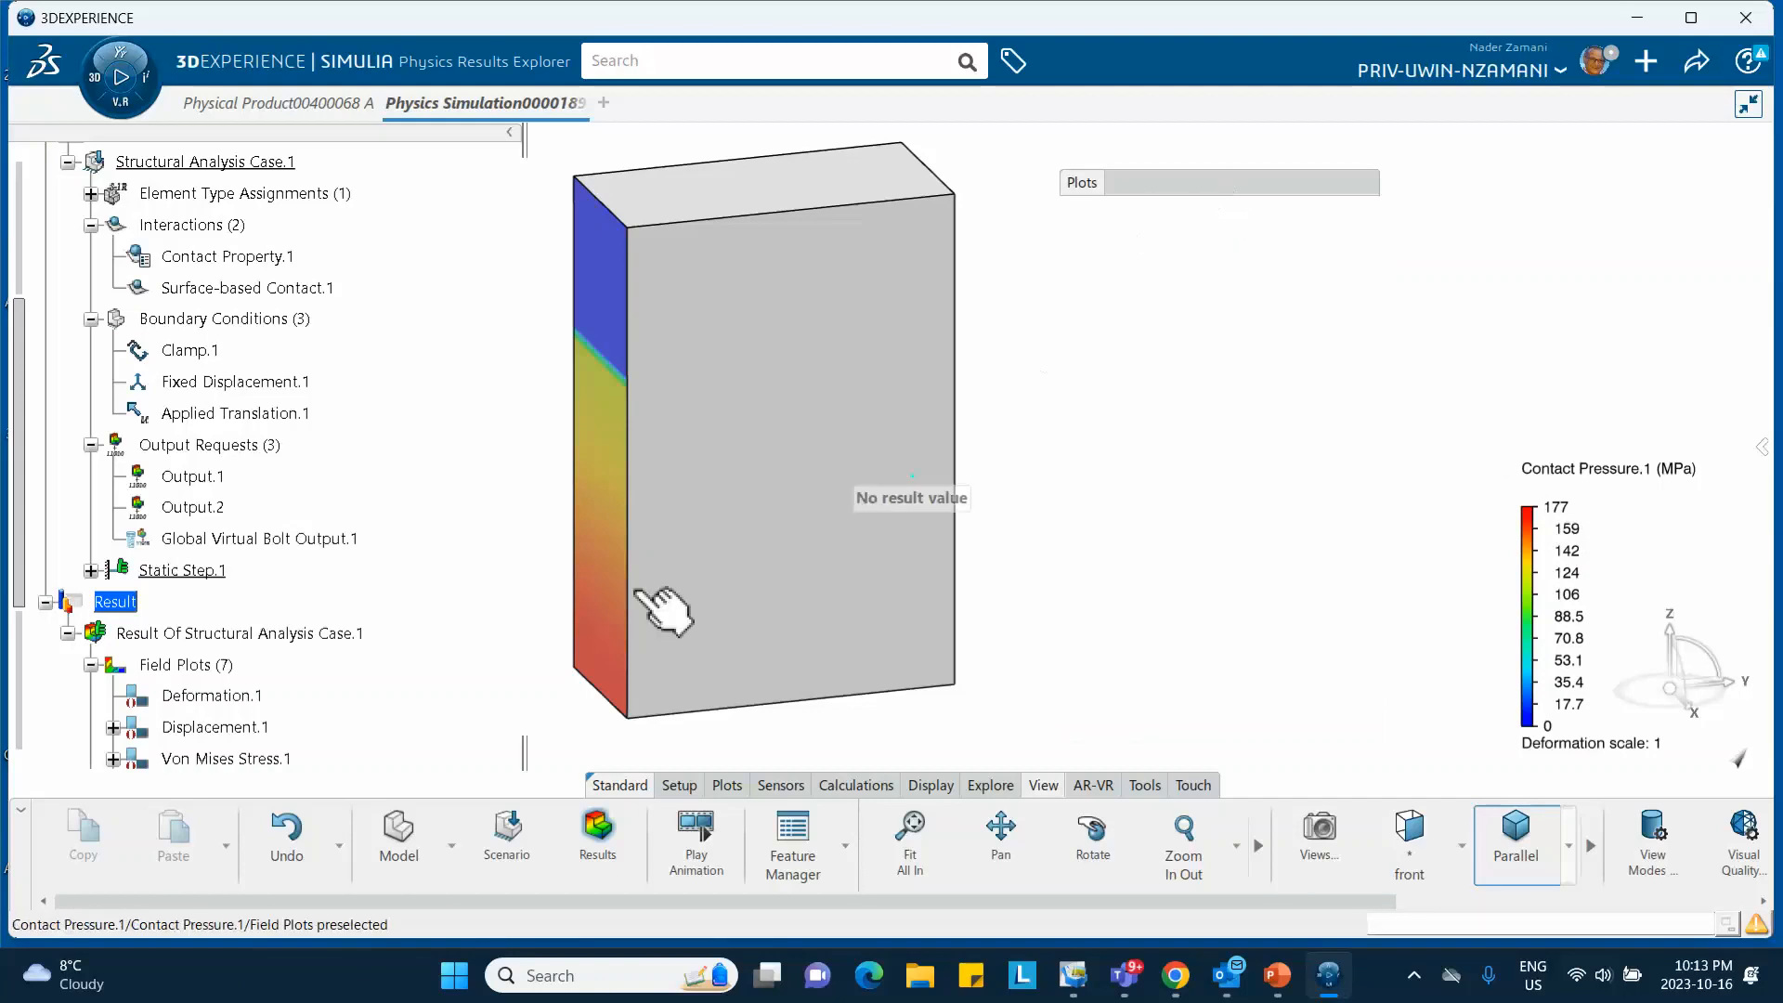
Deactivate the Contact Pressure.1 plot and display the Von Mises Stress.1 plot instead.
scroll(208, 585, down, 5)
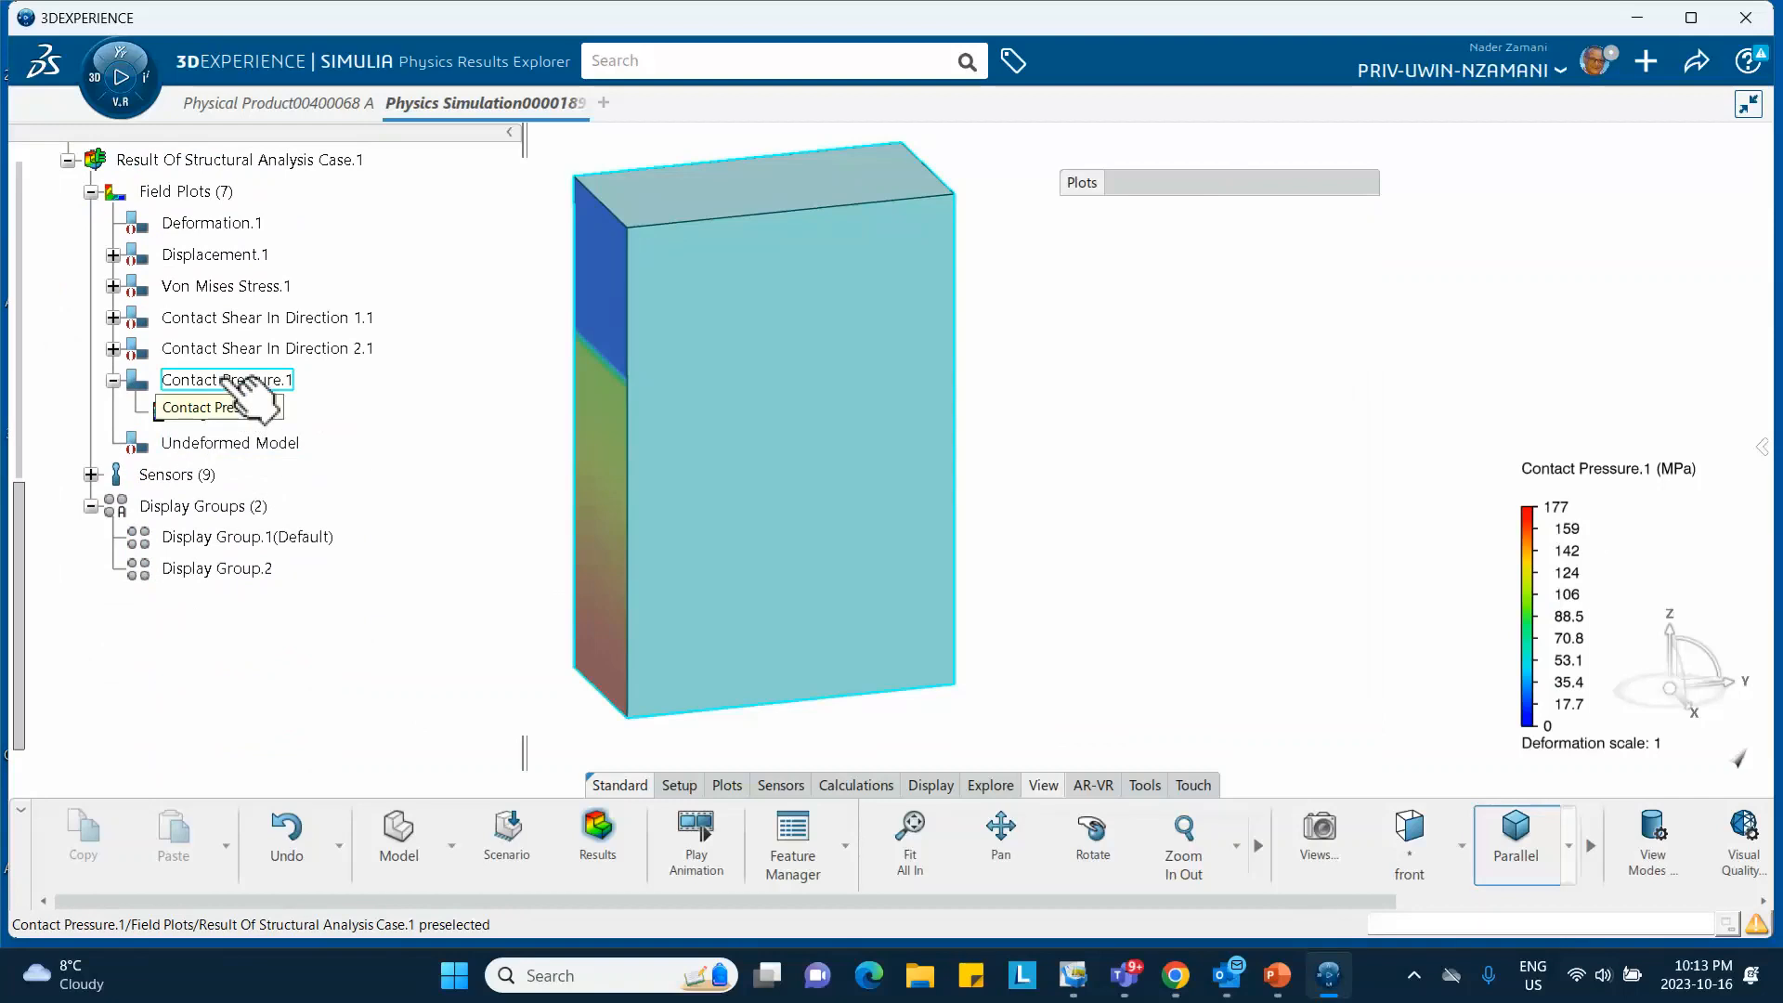
right_click(243, 382)
click(312, 793)
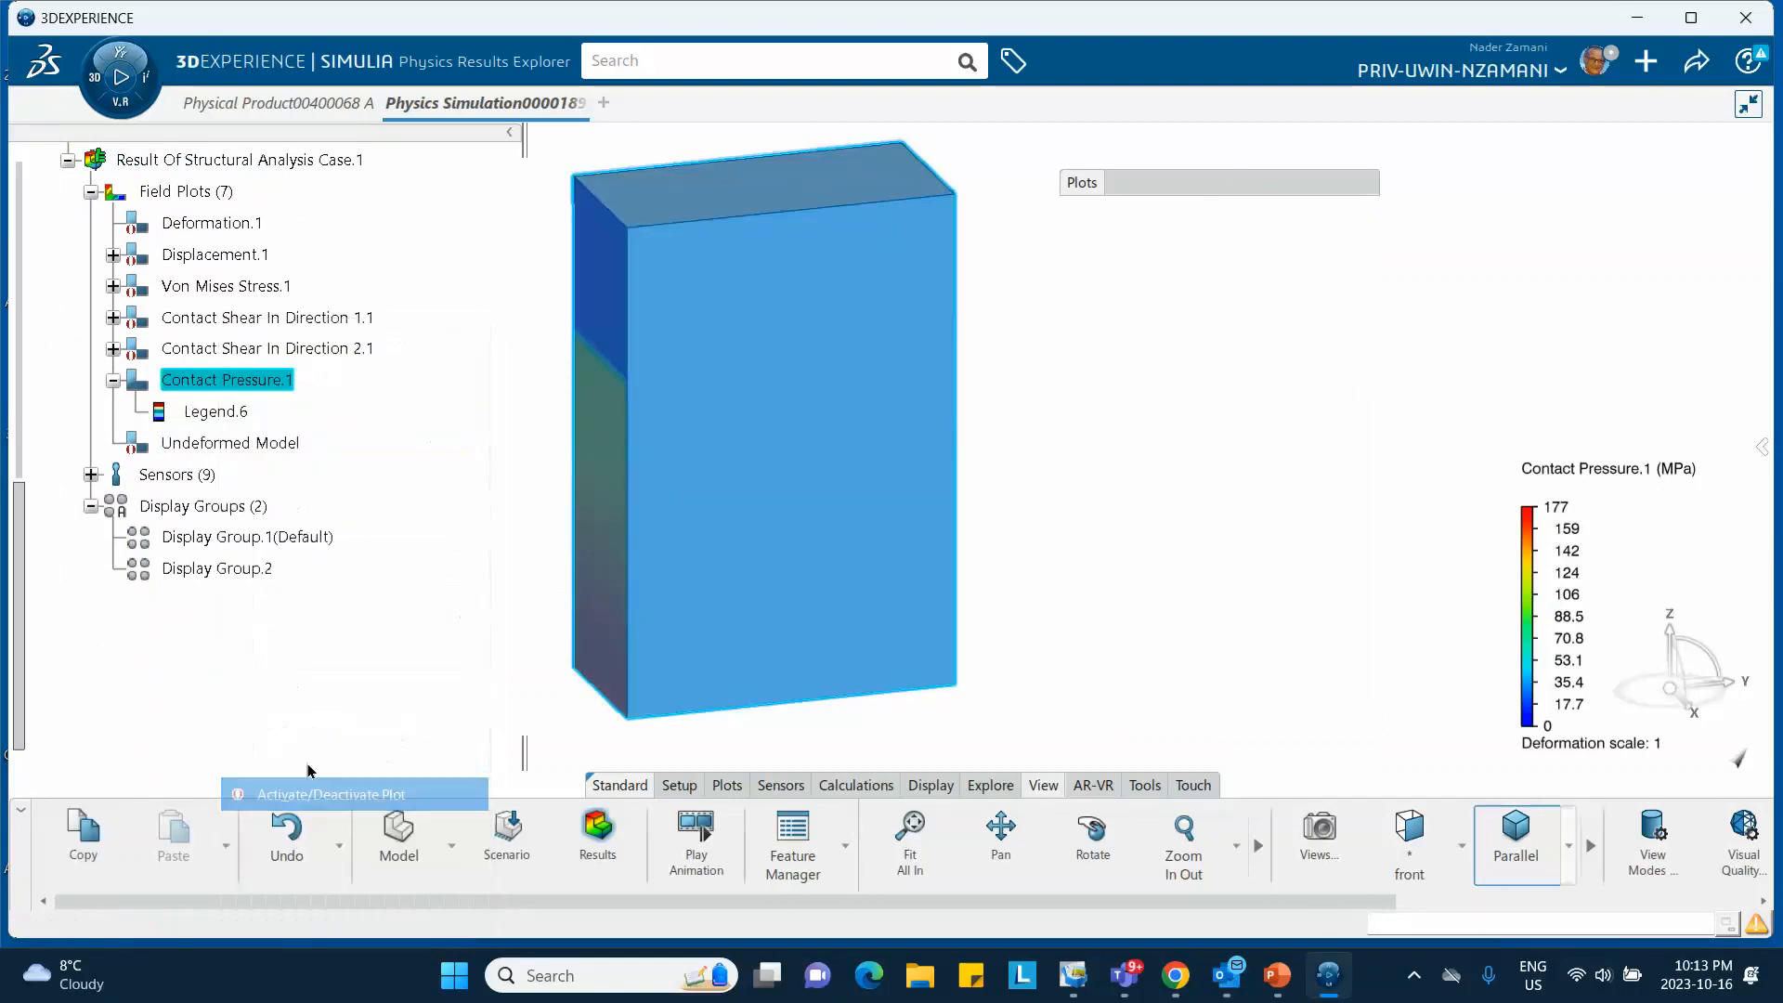
double_click(244, 287)
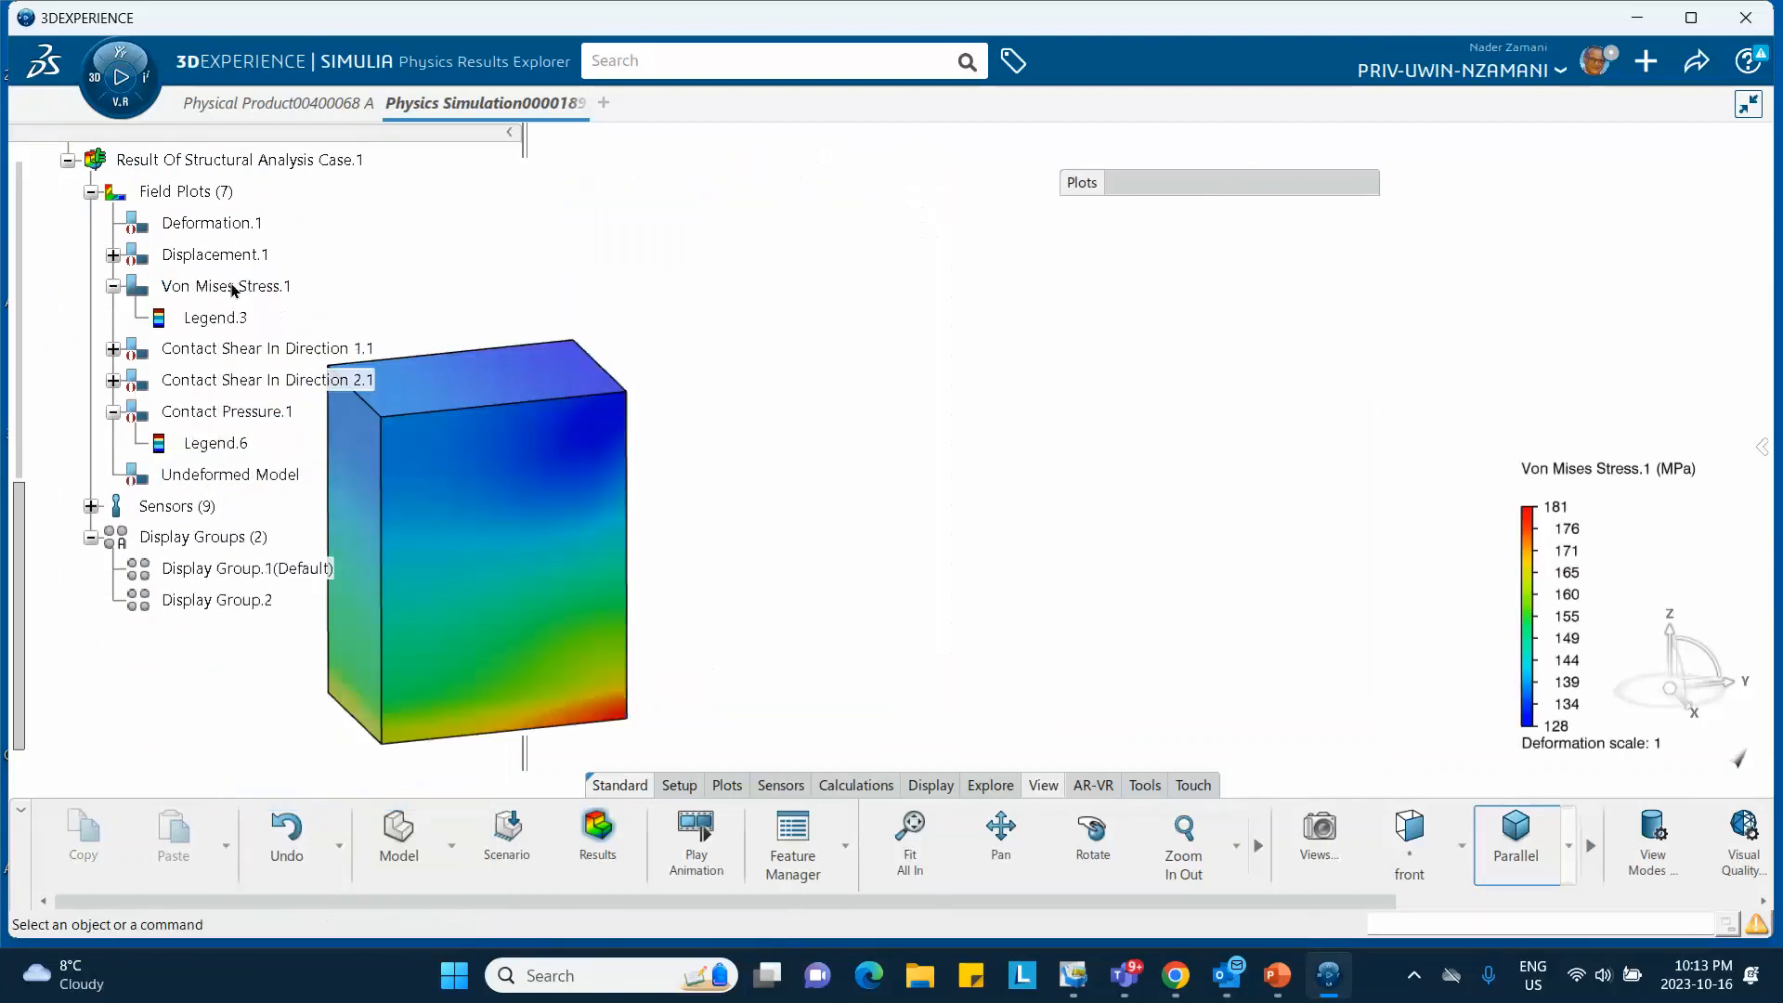
middle_drag(641, 318, 774, 285)
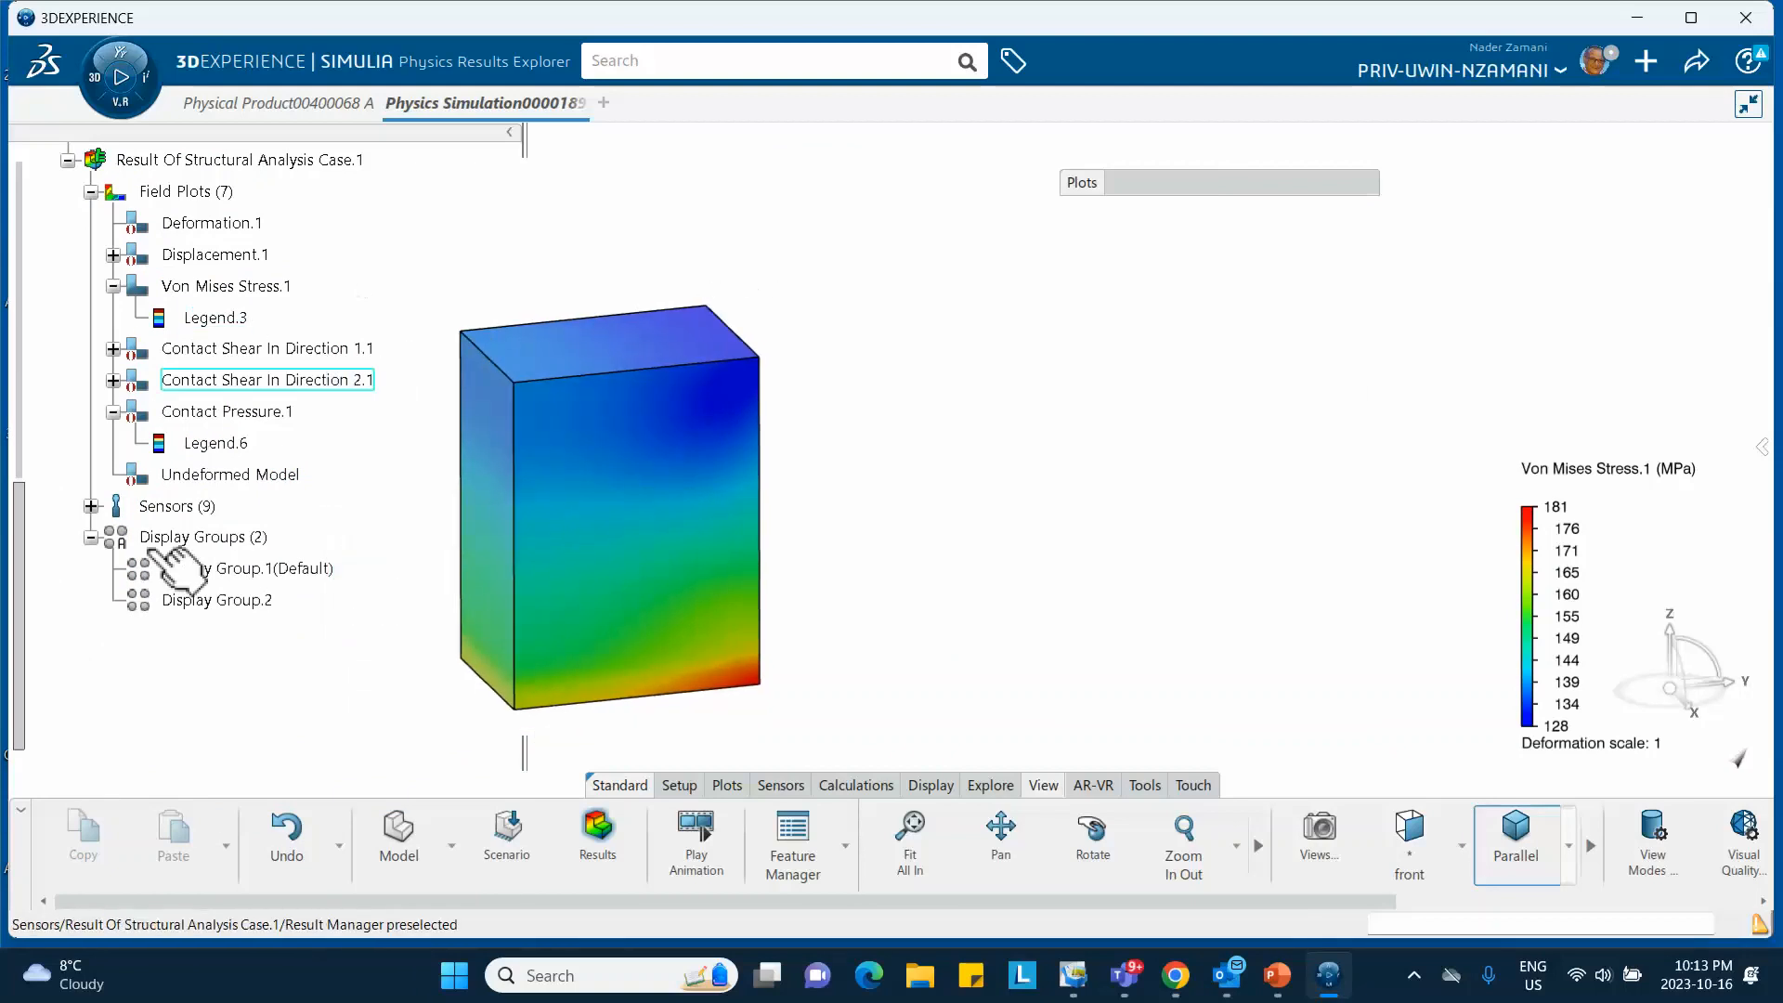
Edit Display Group.2 to include both the big block and the small block, and close the display group settings.
double_click(197, 601)
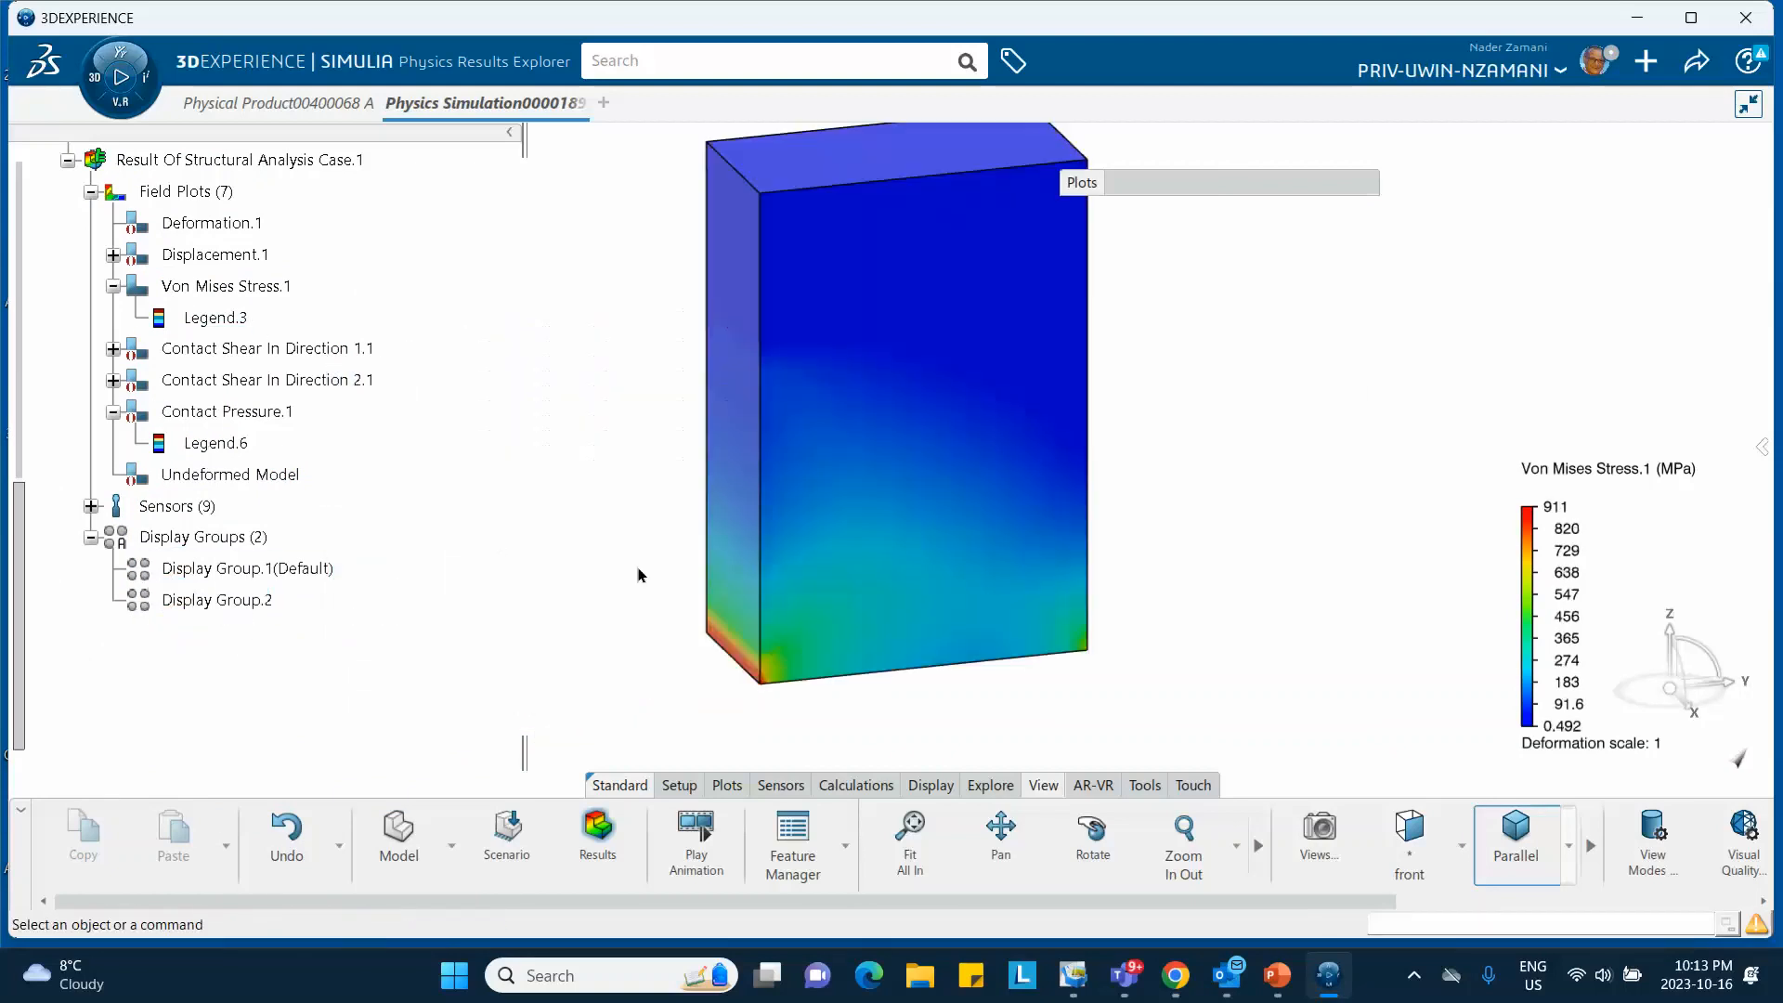
click(223, 600)
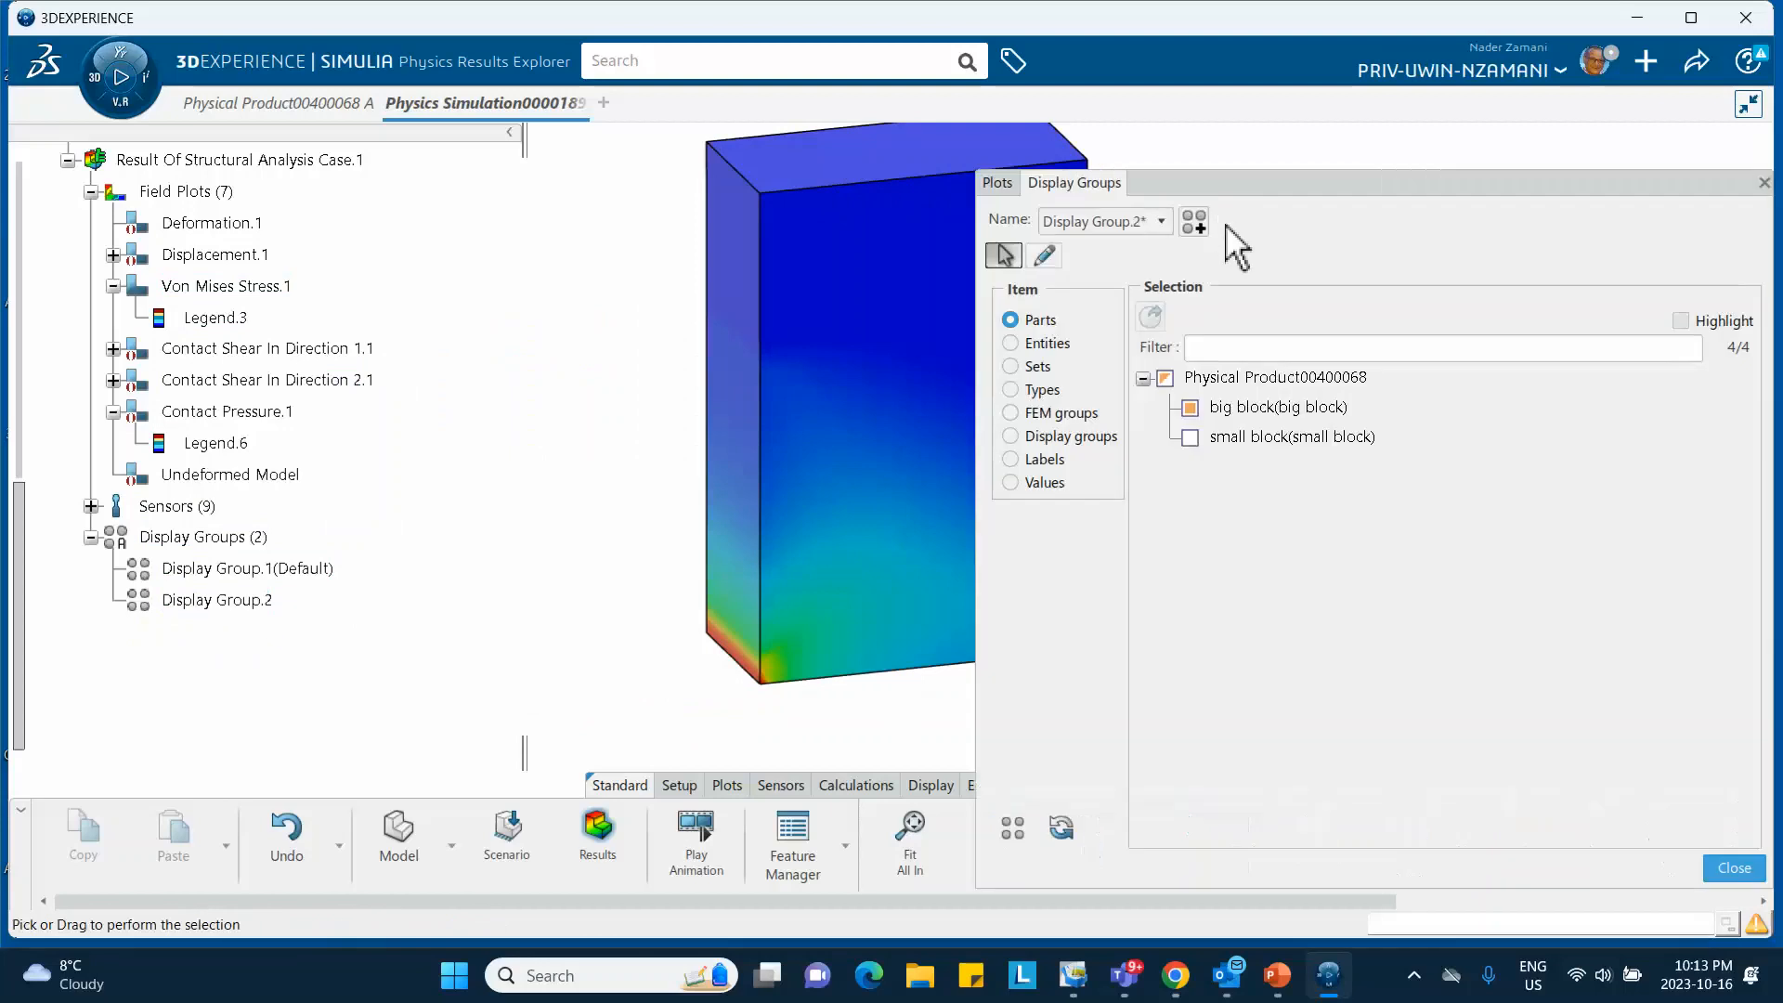
click(1011, 826)
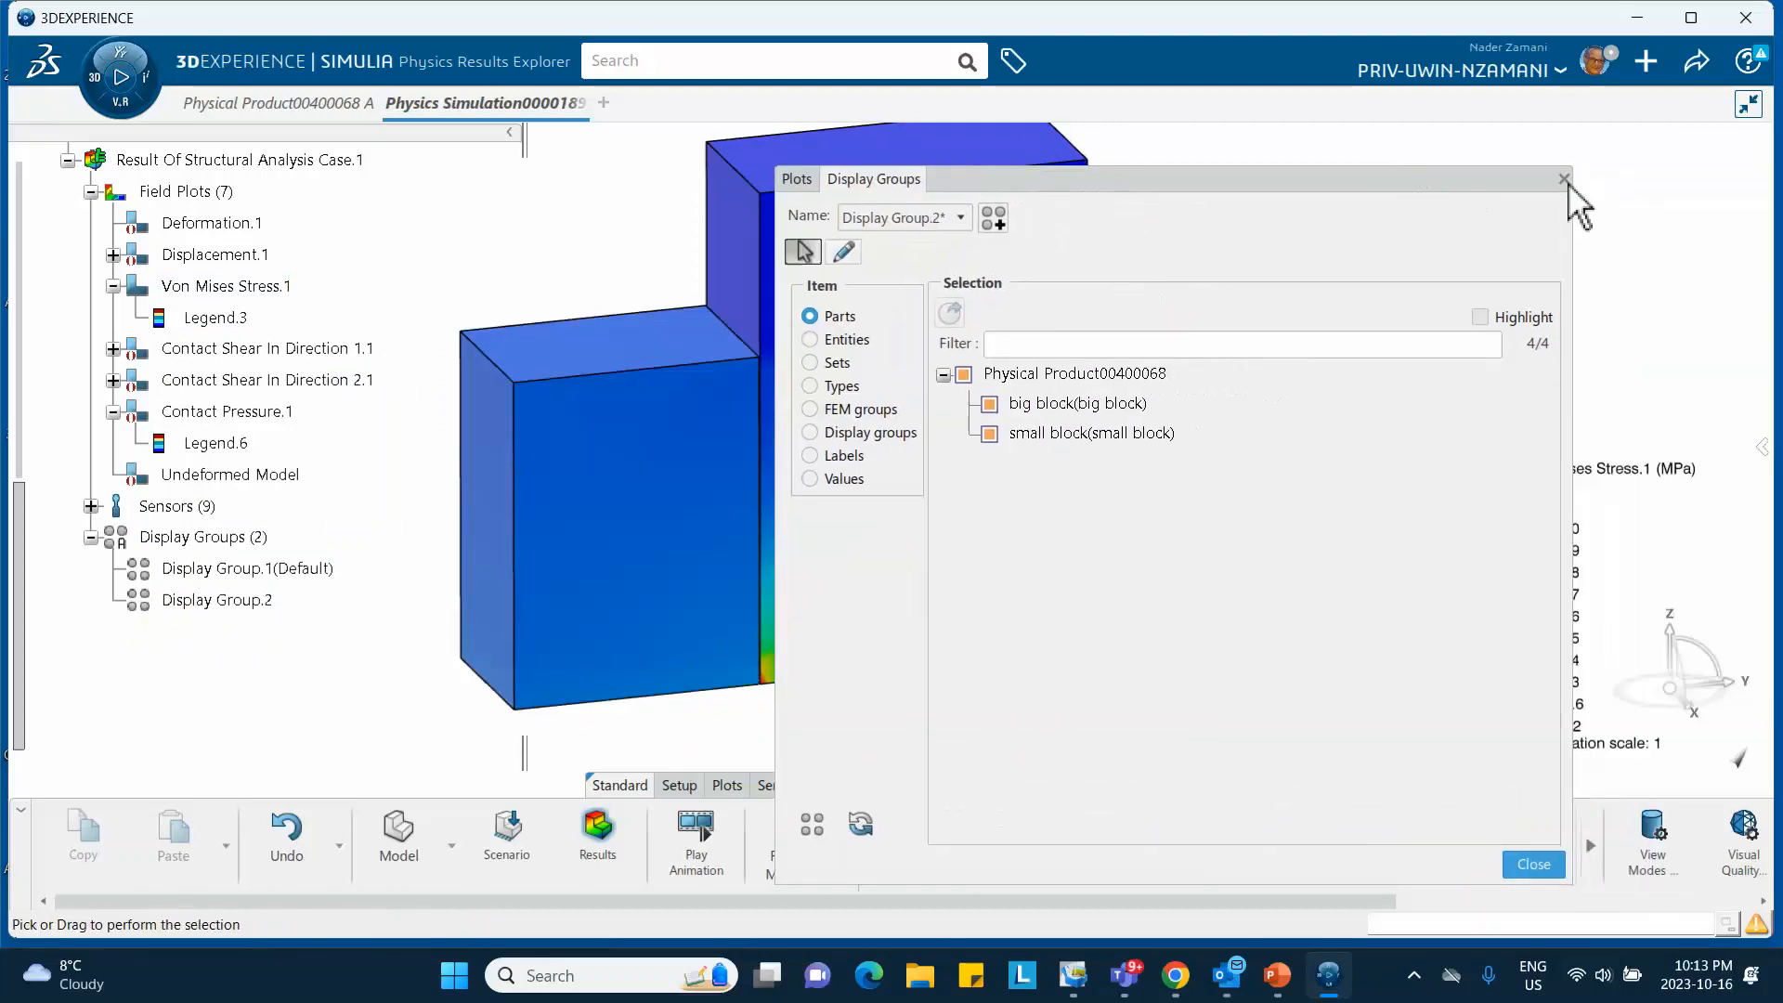
click(1564, 179)
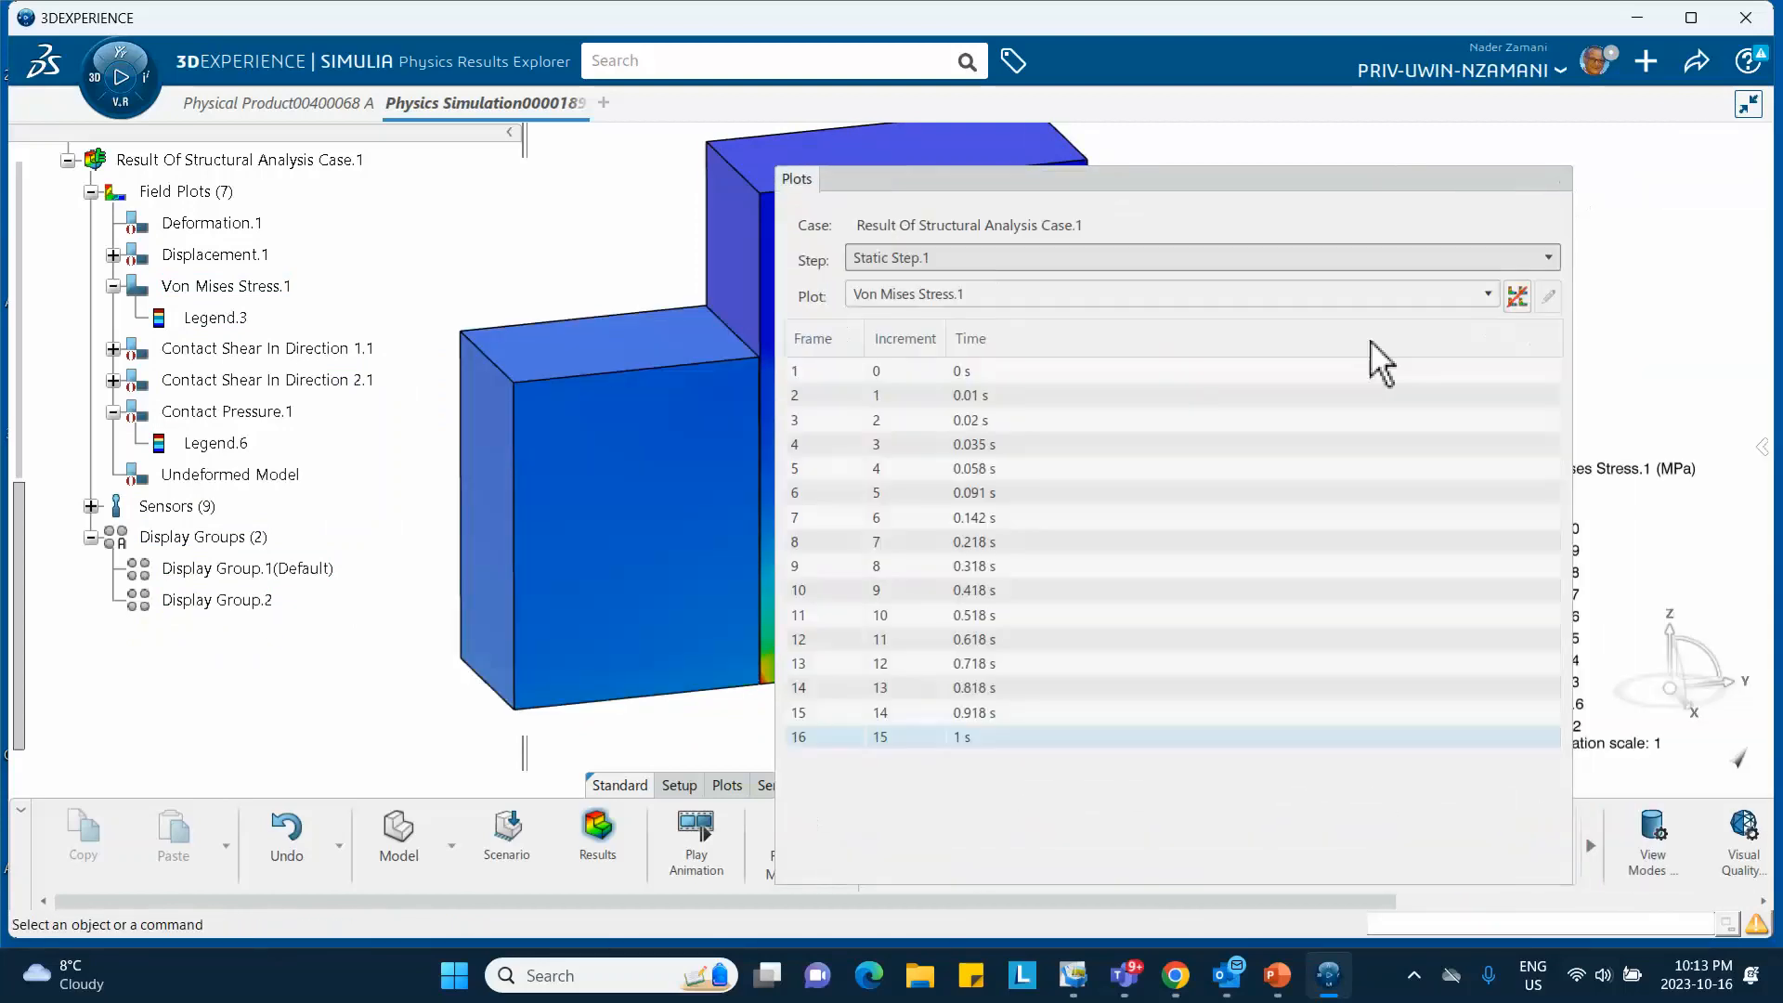
Show Von Mises Stress.1 for both blocks at increments from 0 to 9, with the Plots window narrowed and placed beside the model.
click(1022, 375)
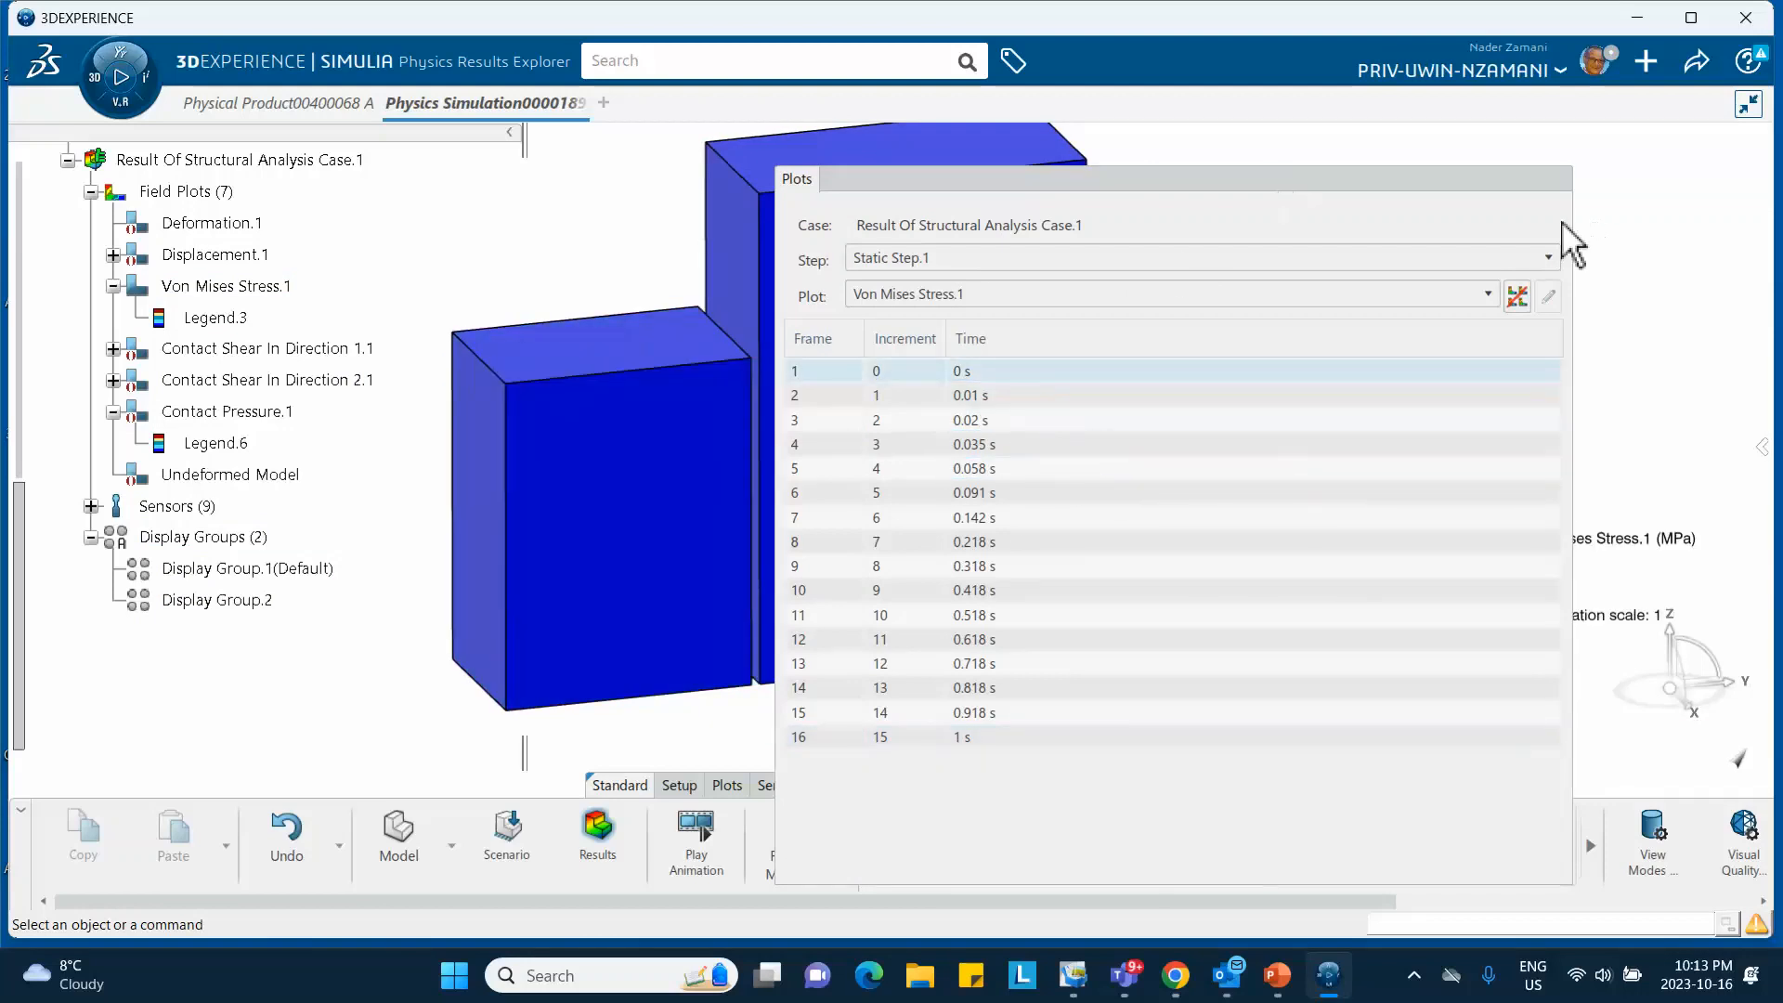
drag(1576, 221, 1131, 232)
drag(1010, 182, 1333, 182)
click(1226, 399)
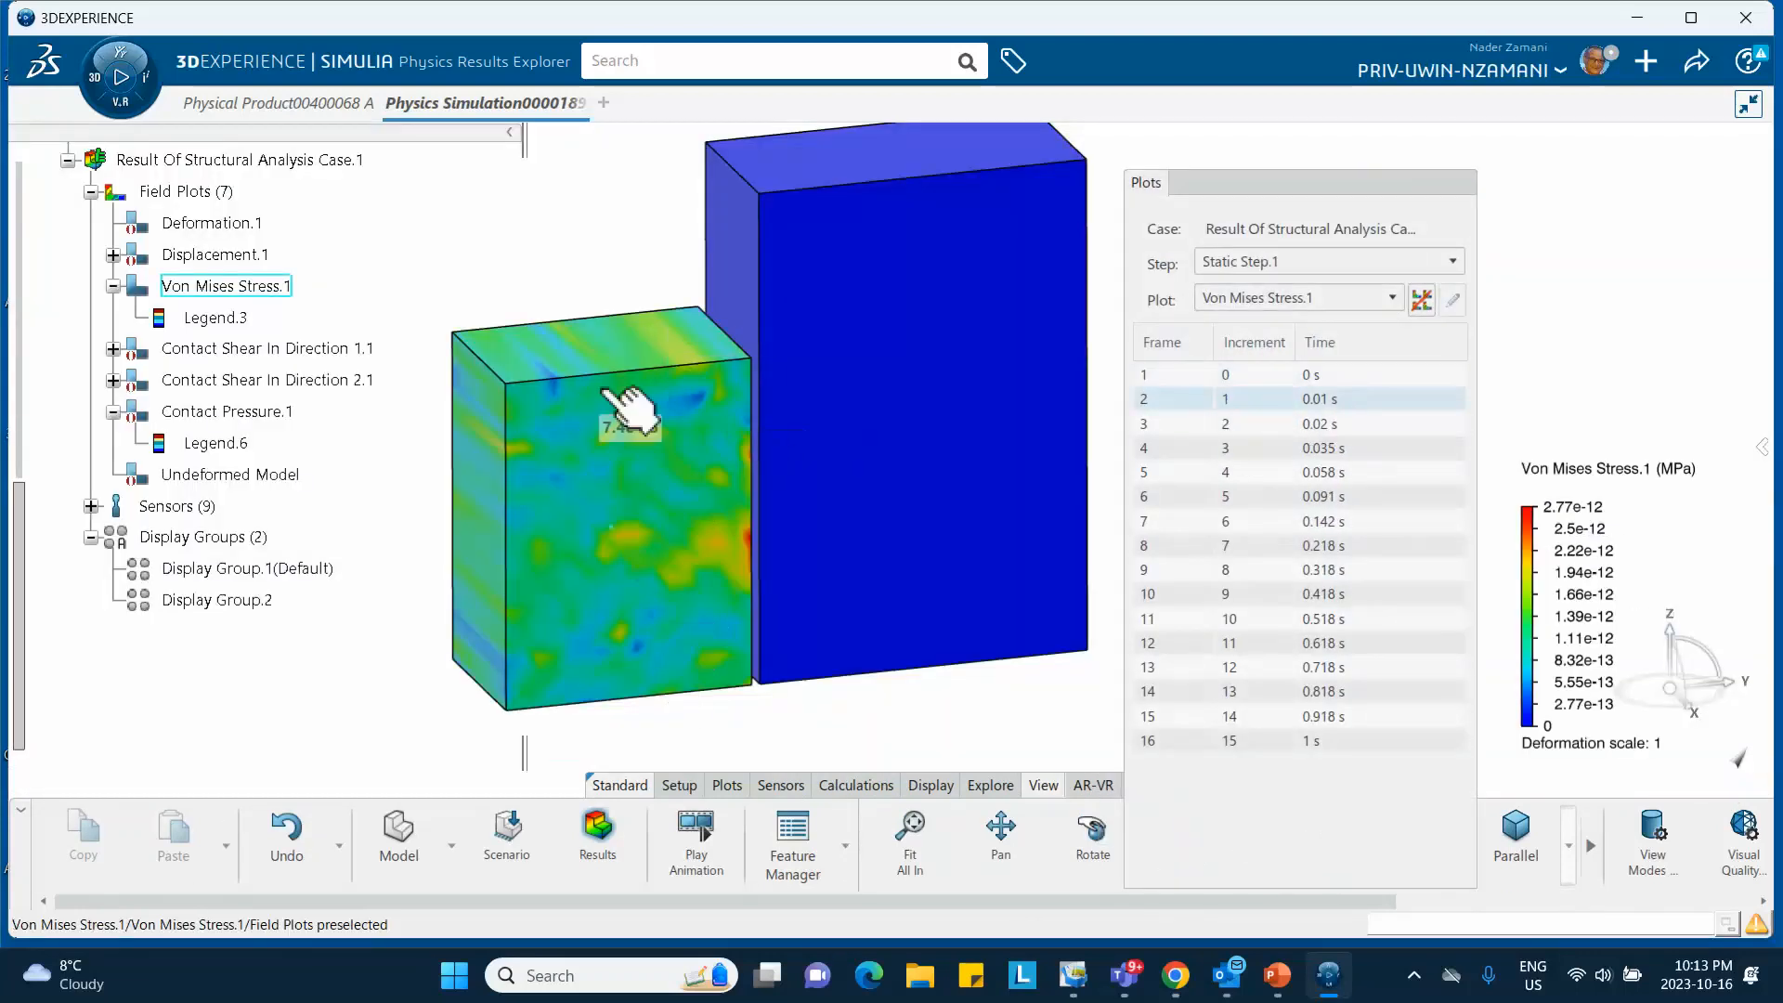
click(1312, 426)
click(1304, 521)
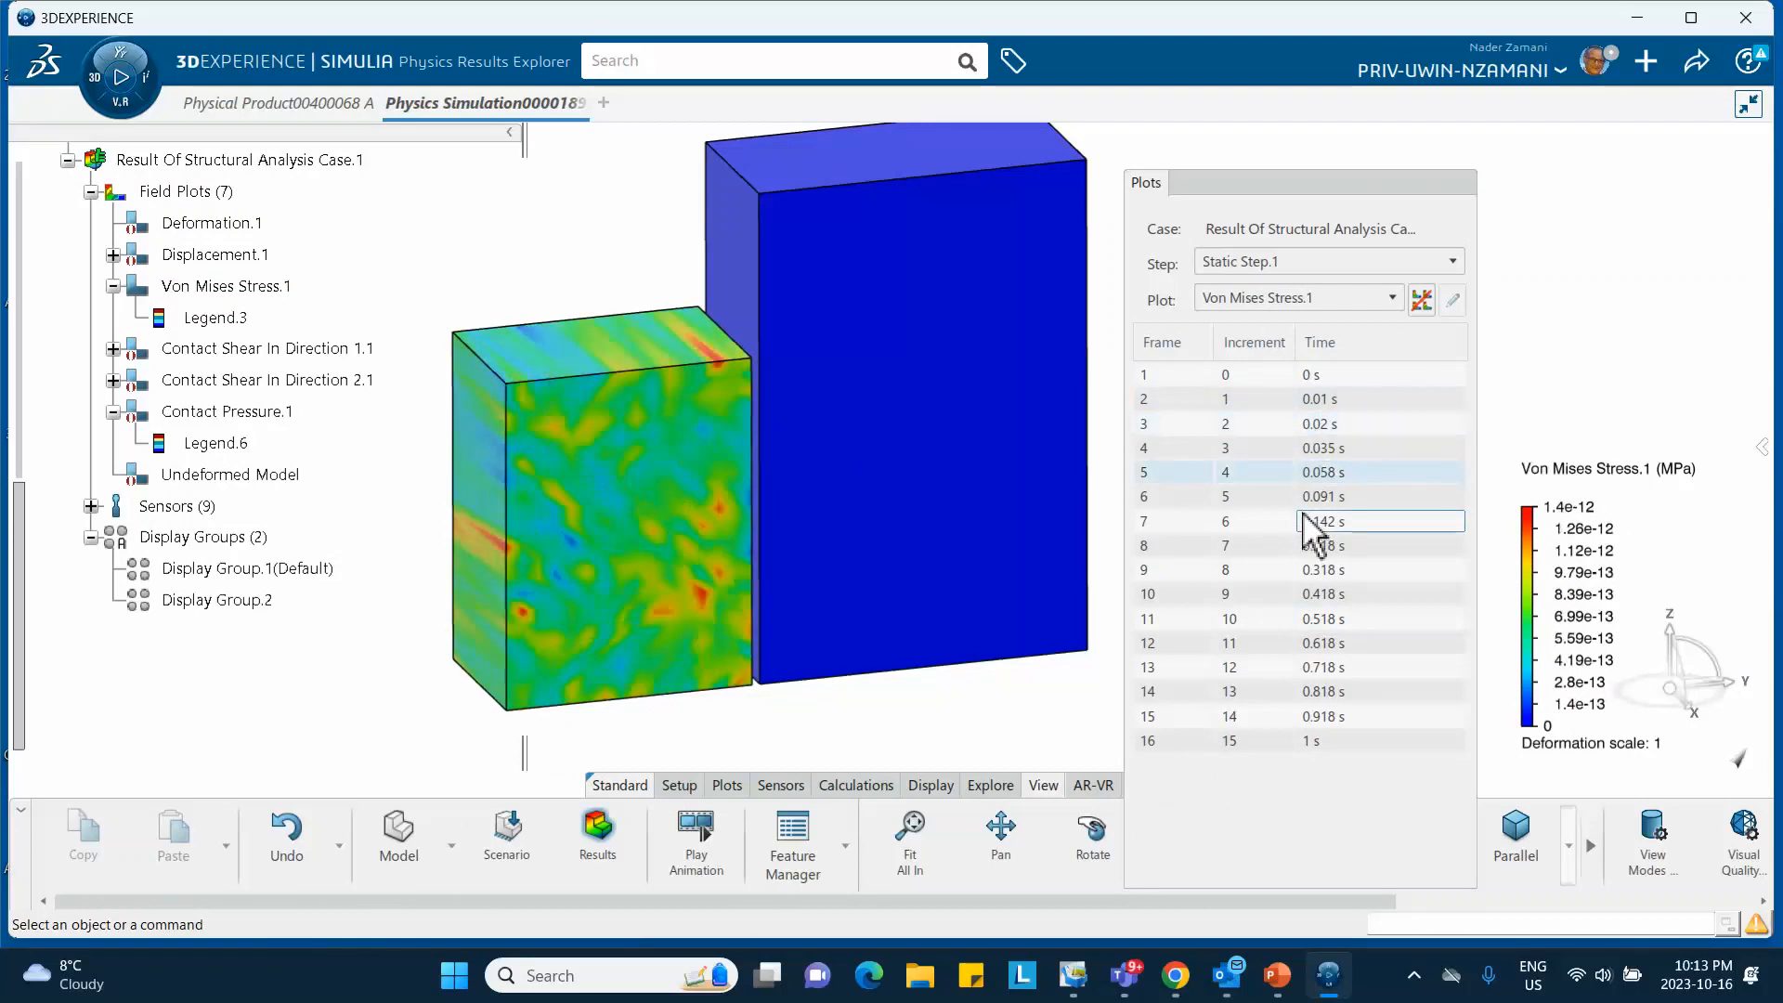
key(Down)
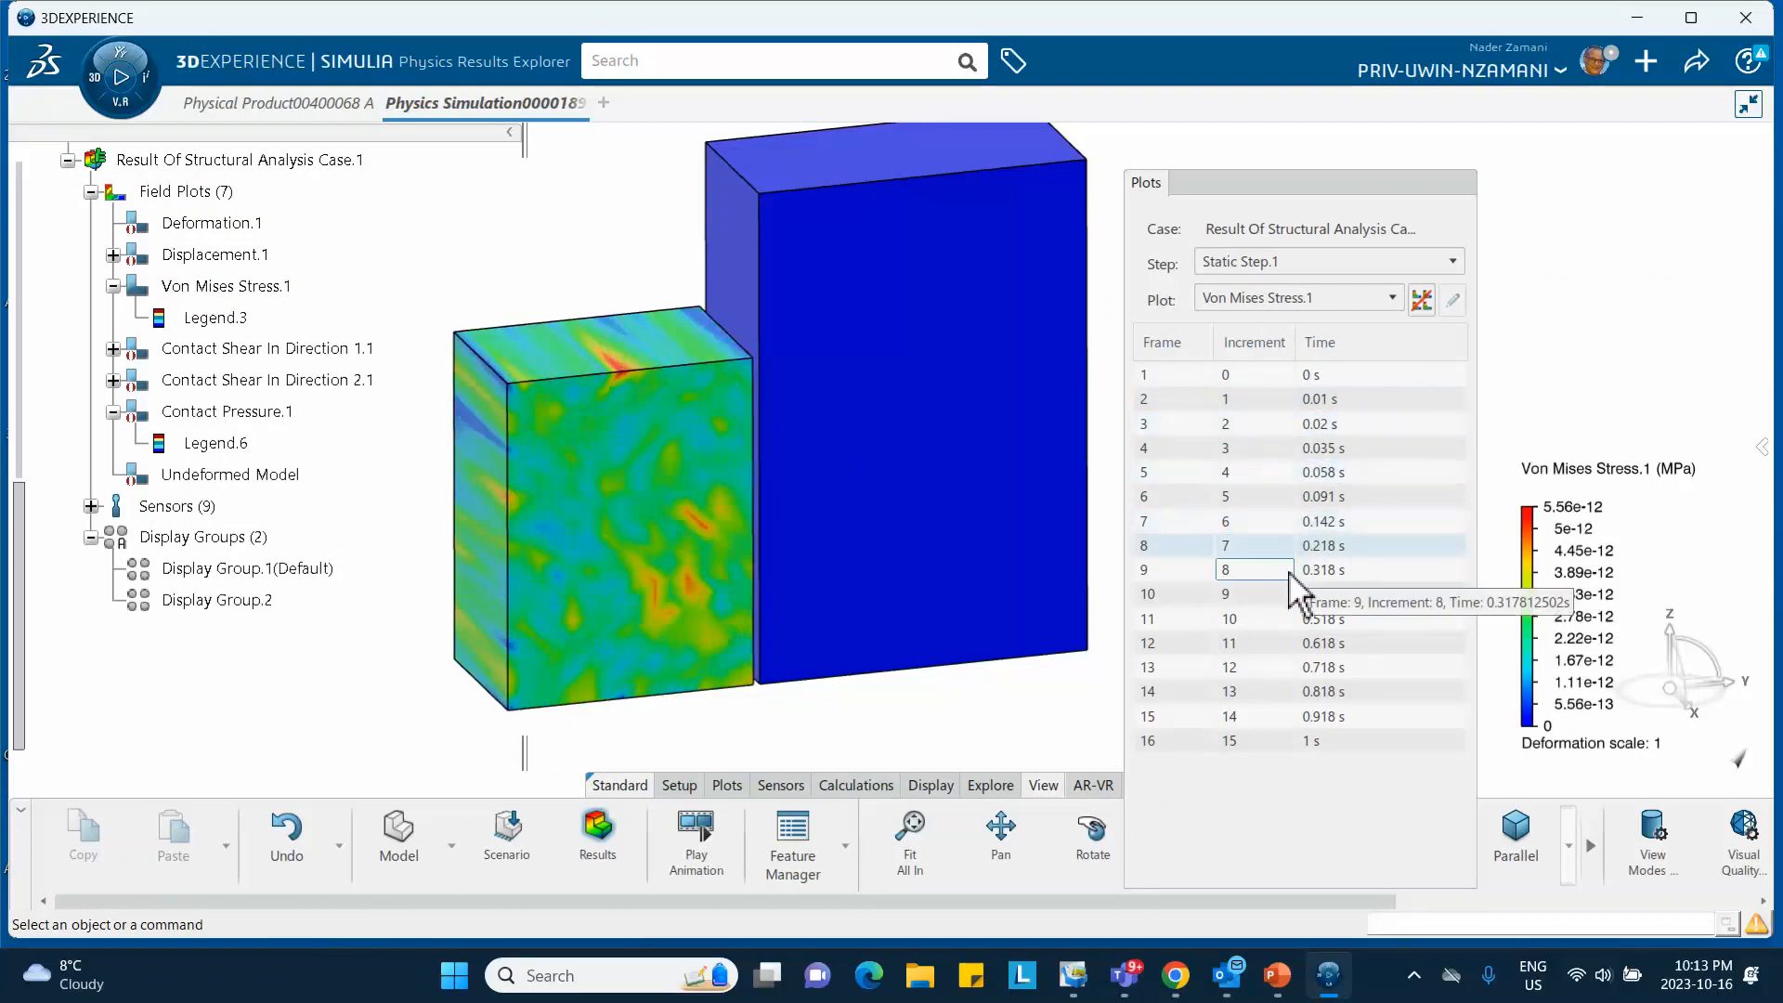
click(1299, 593)
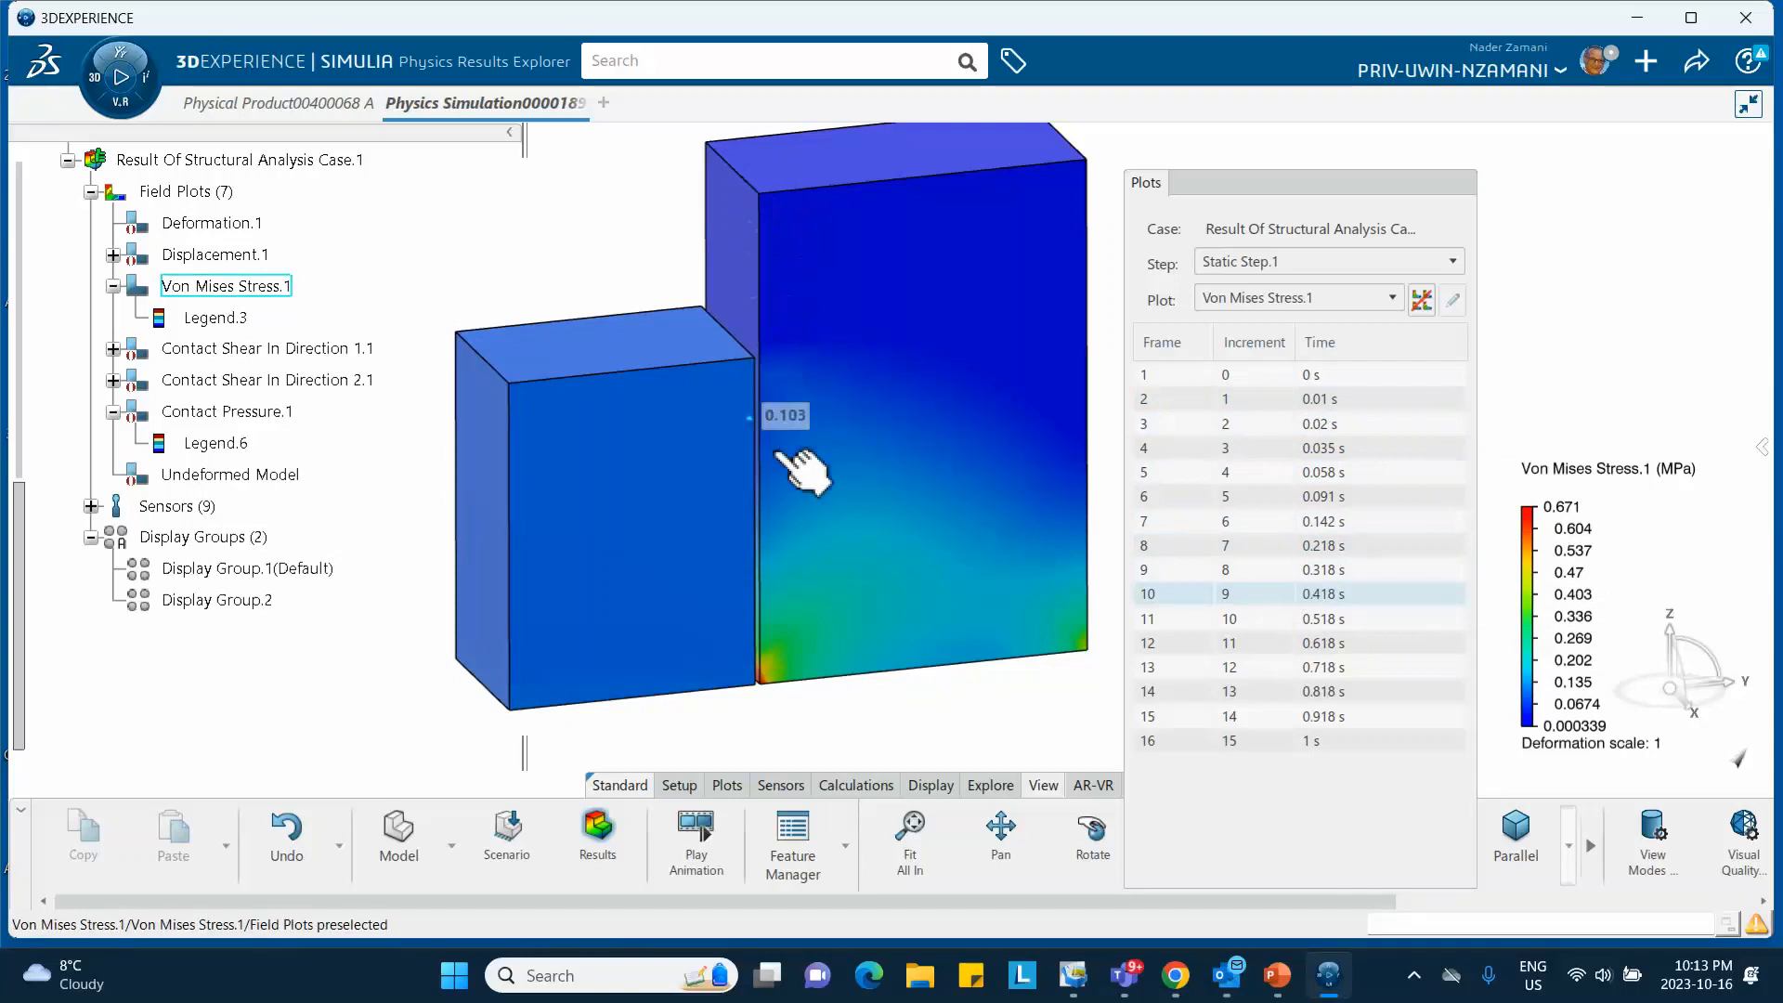
Examine the closing gap between the blocks in the Von Mises Stress.1 plot at increments 10 through 15.
middle_drag(880, 530, 756, 438)
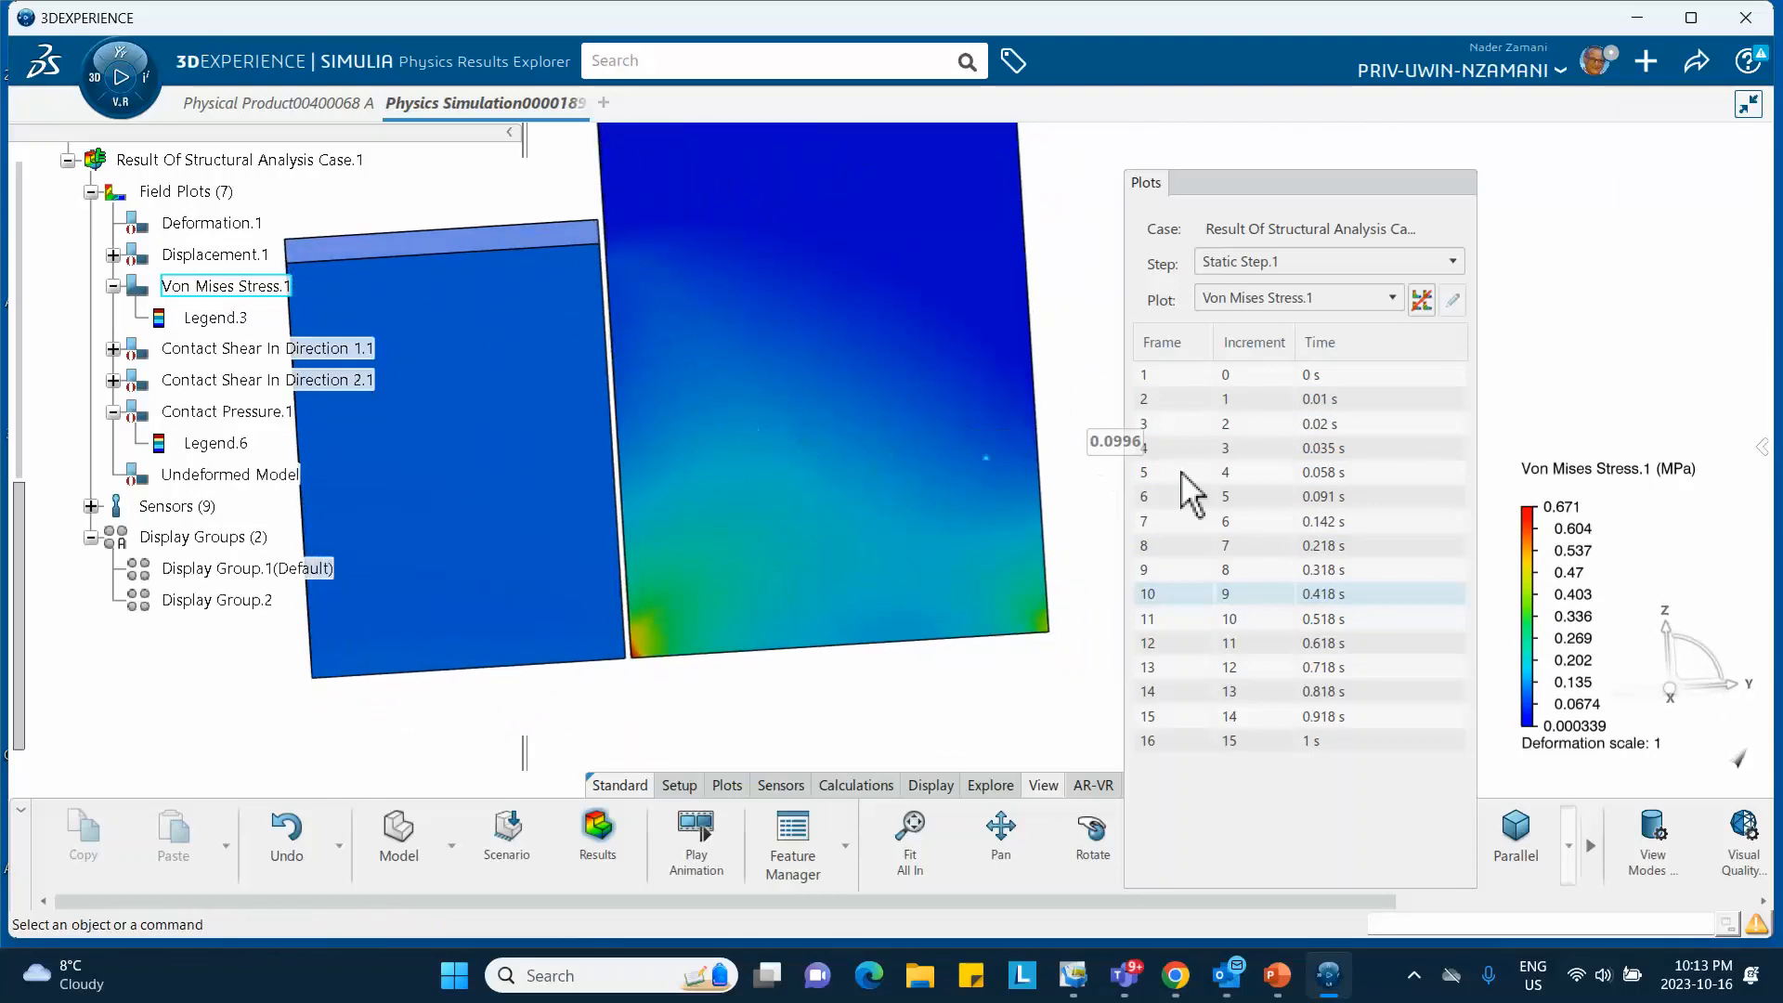
click(1315, 618)
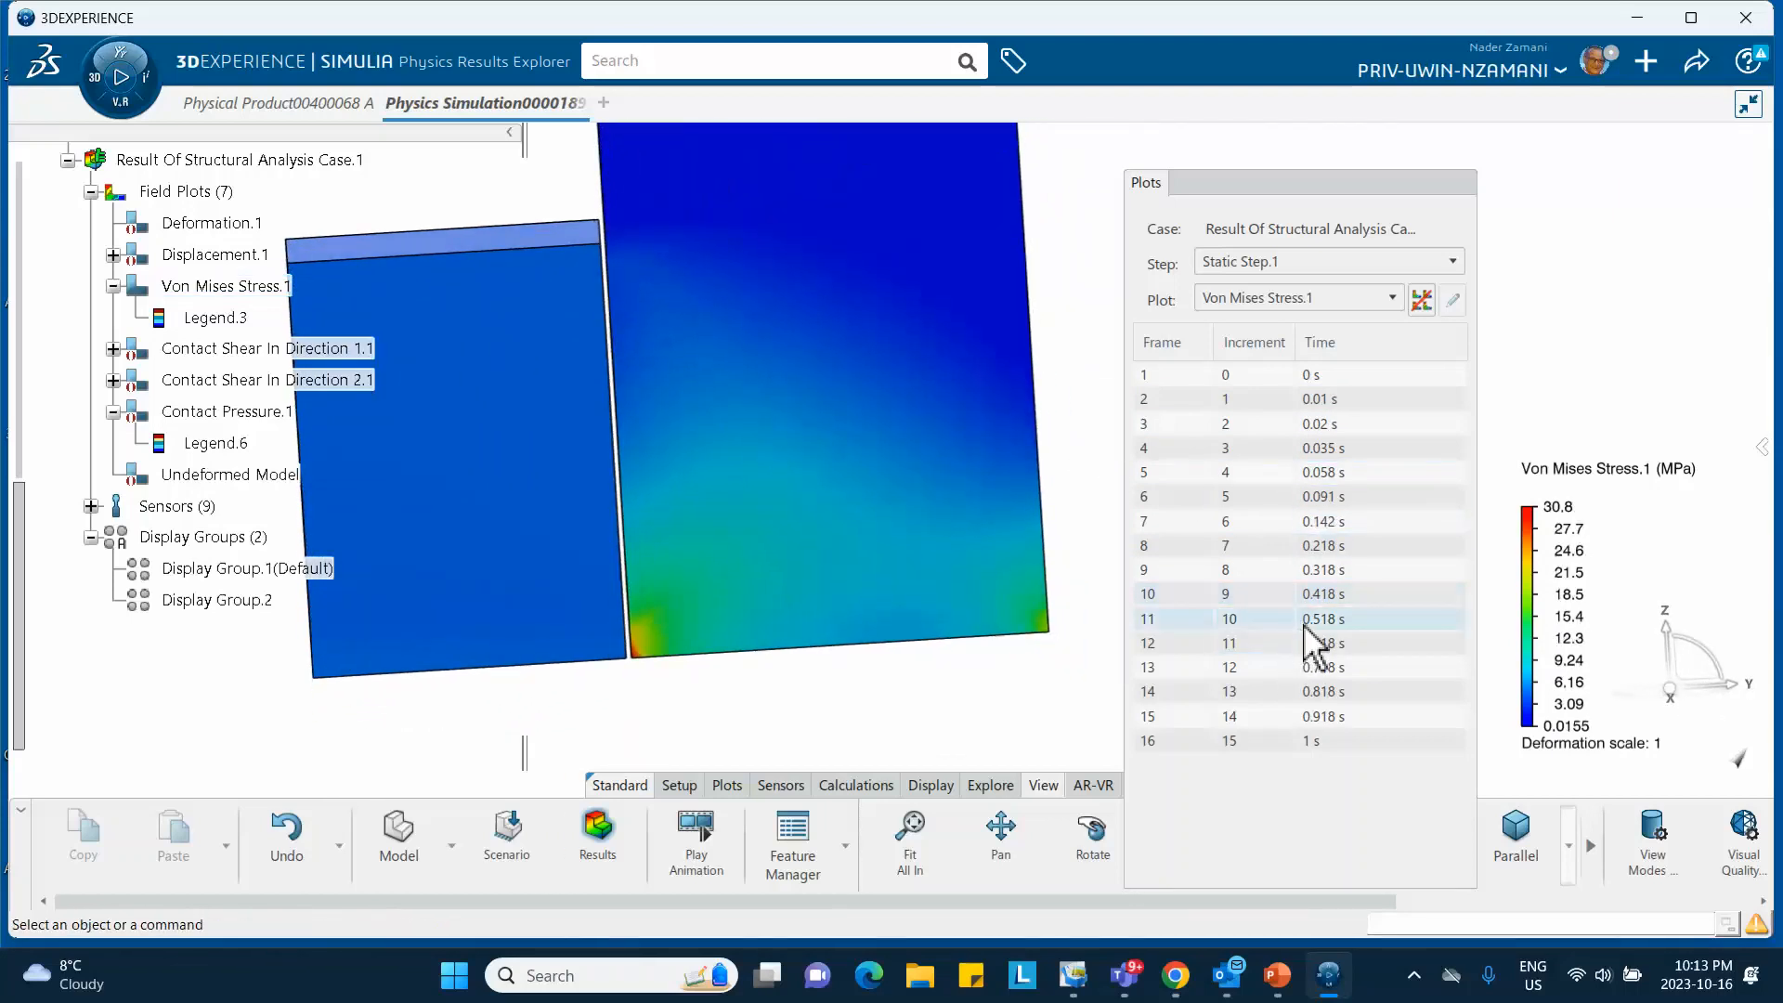
click(1311, 643)
click(1317, 657)
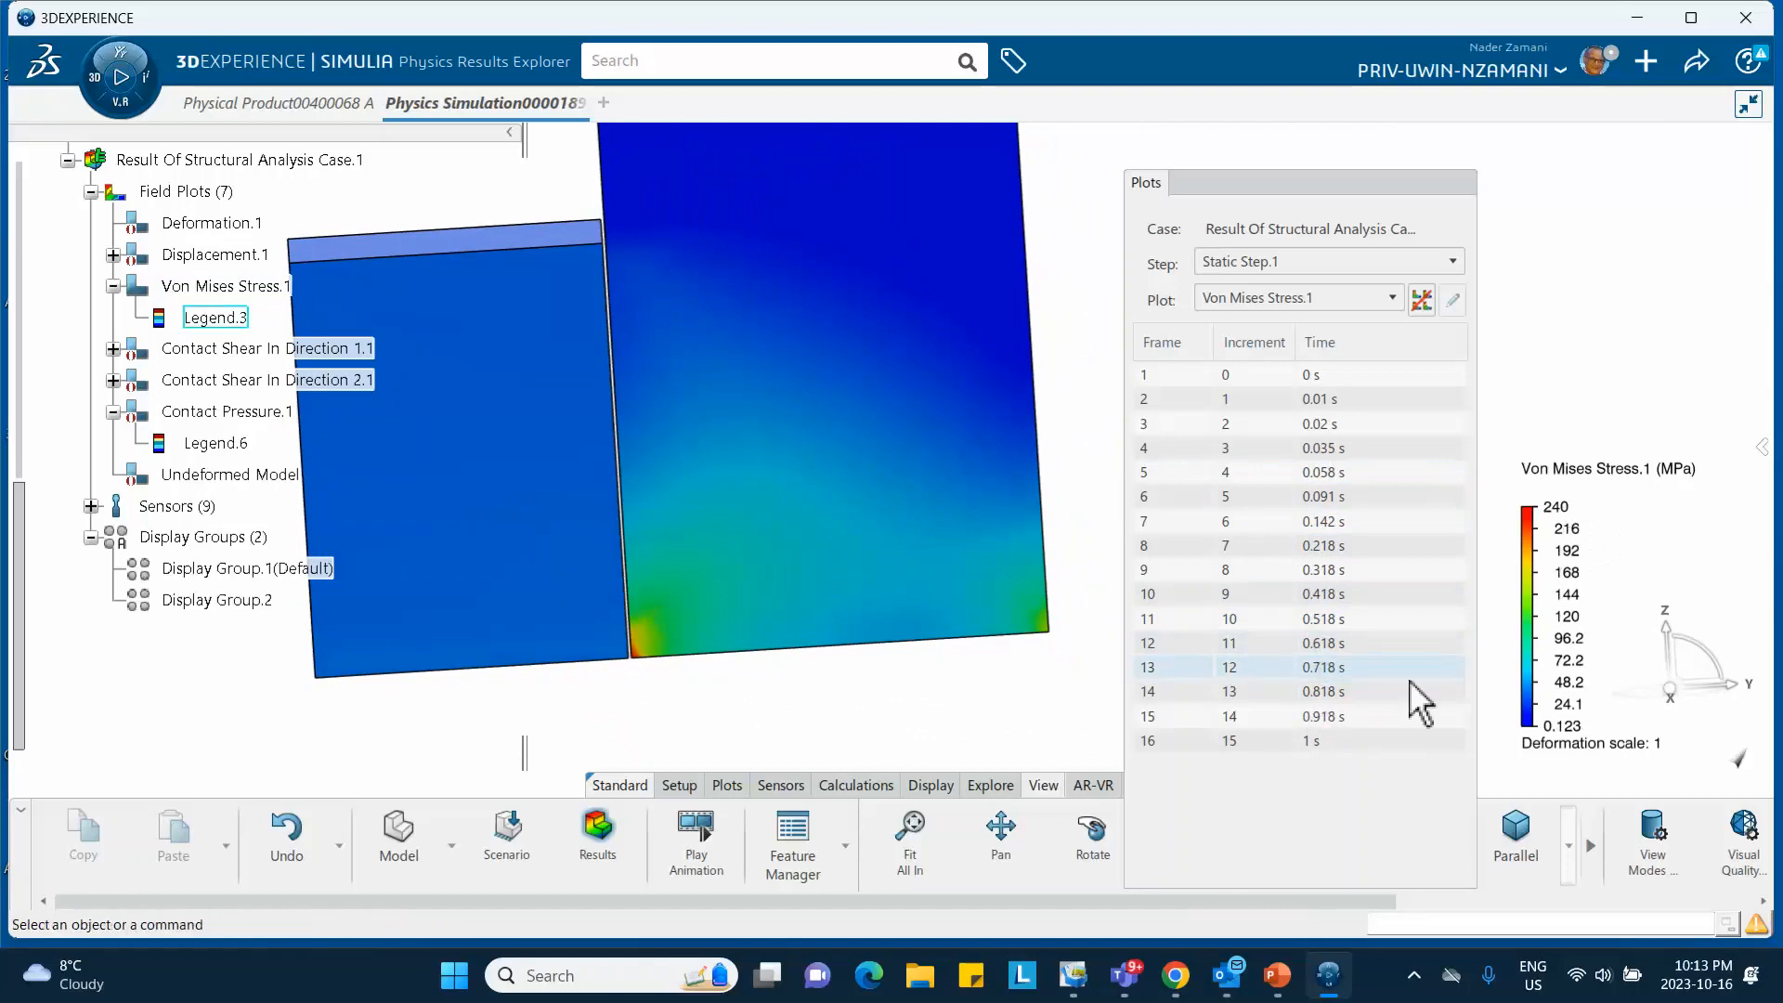
click(1308, 692)
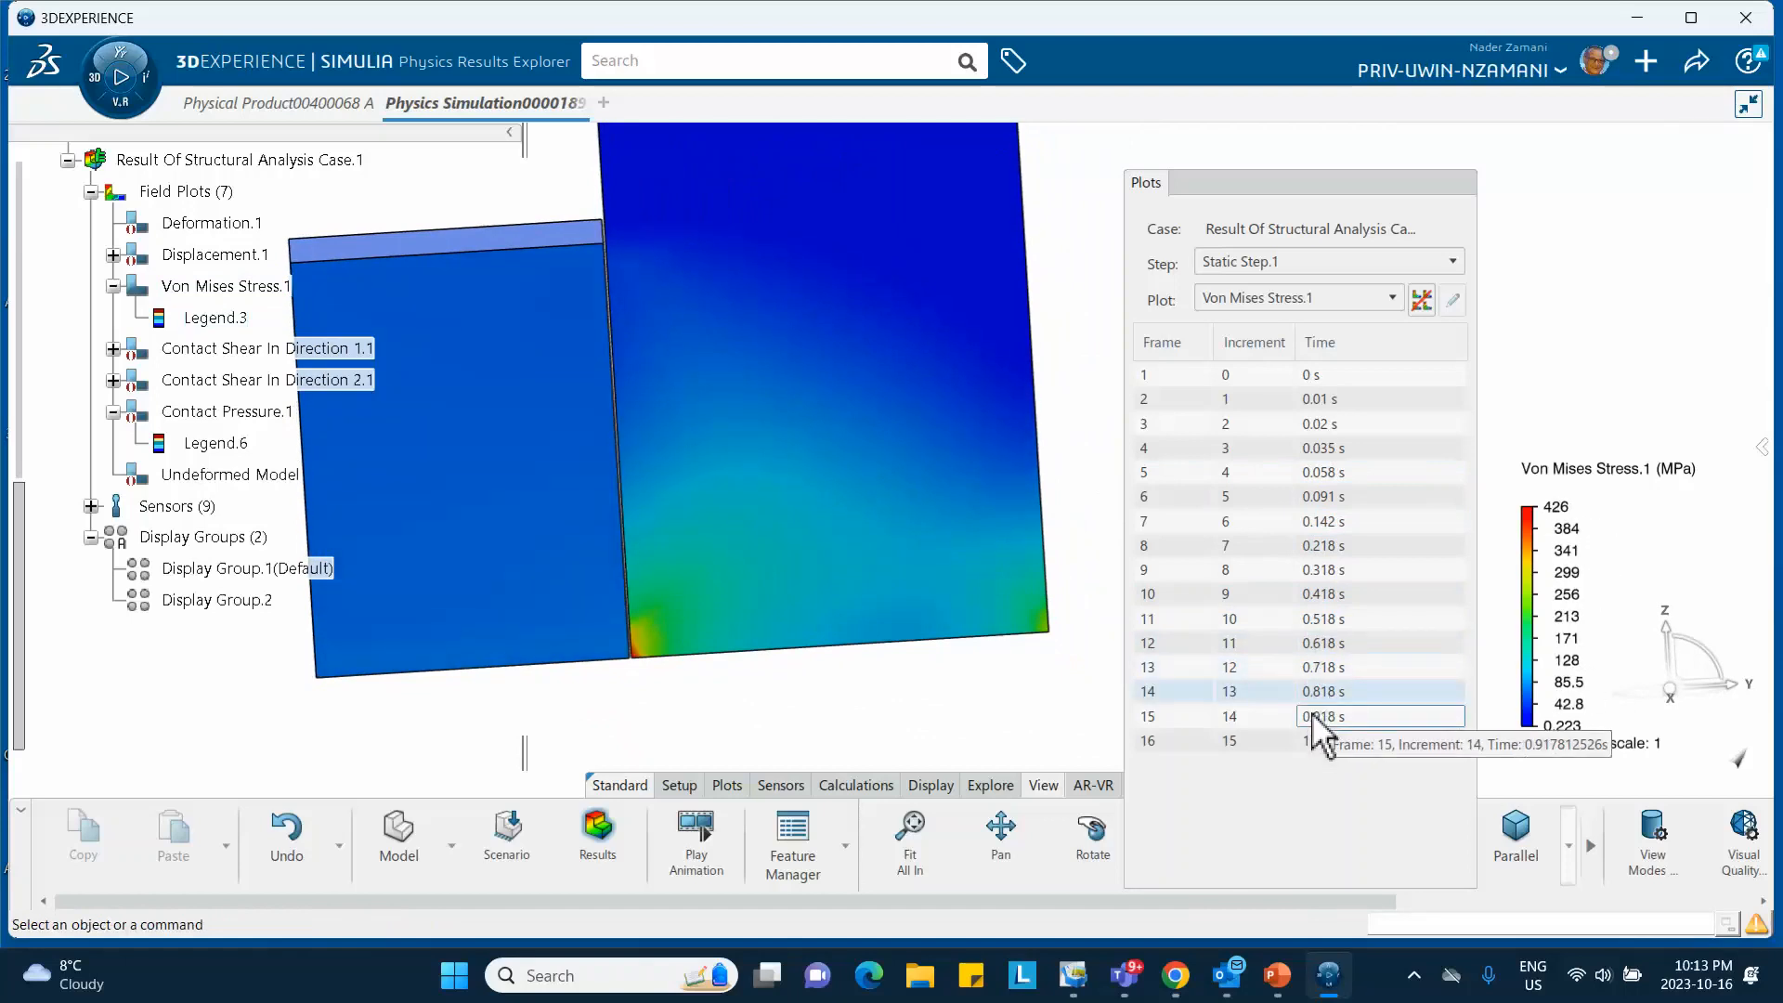
click(1313, 717)
click(1313, 741)
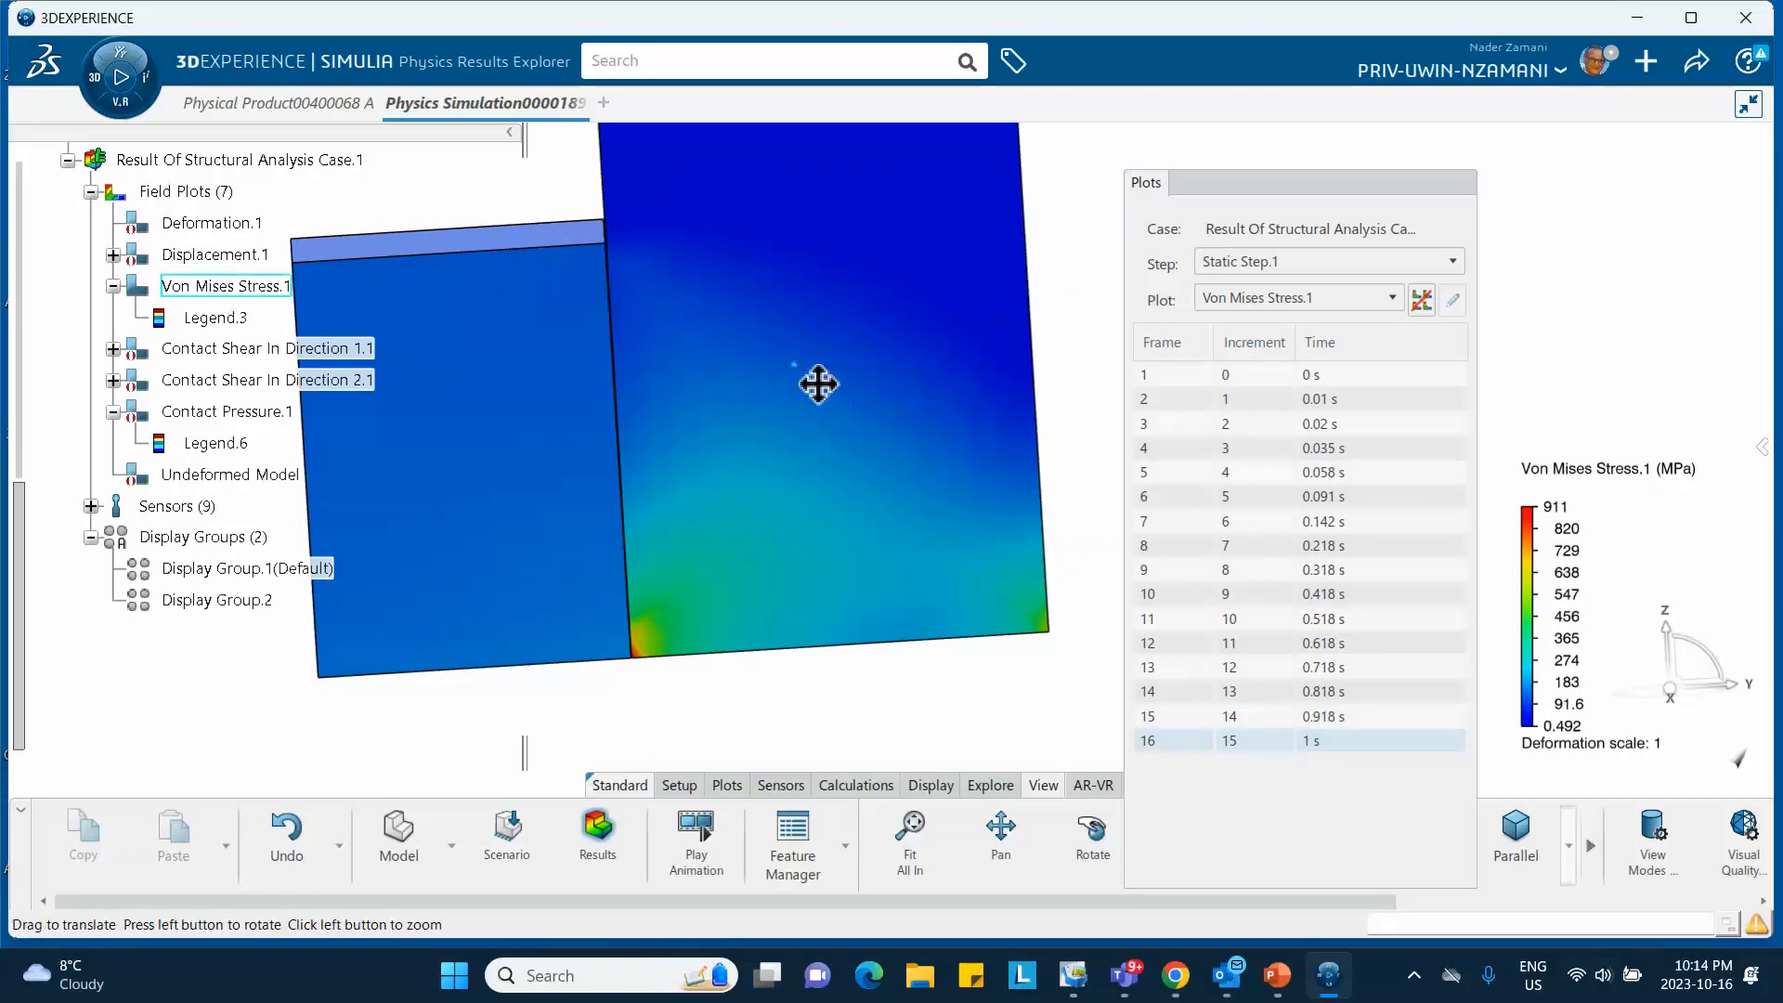
Collapse the Plots window and examine the final Von Mises stress distribution across both blocks.
middle_drag(816, 382, 873, 430)
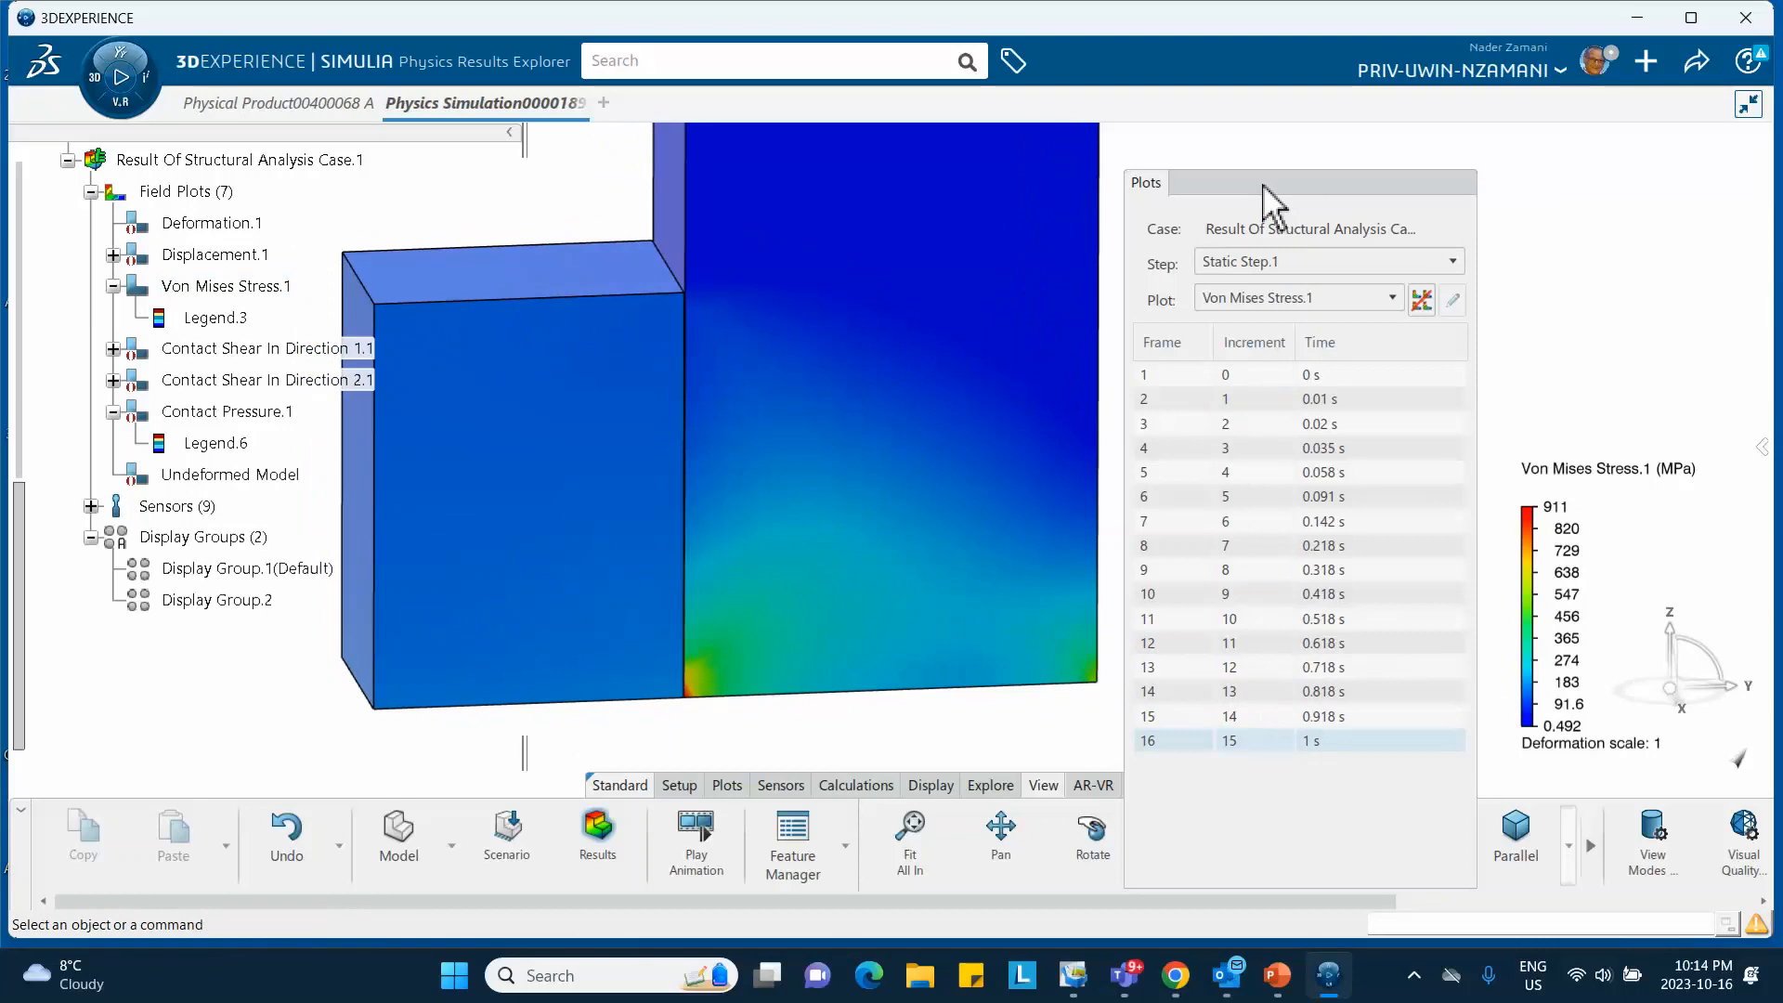
drag(1263, 184, 1259, 186)
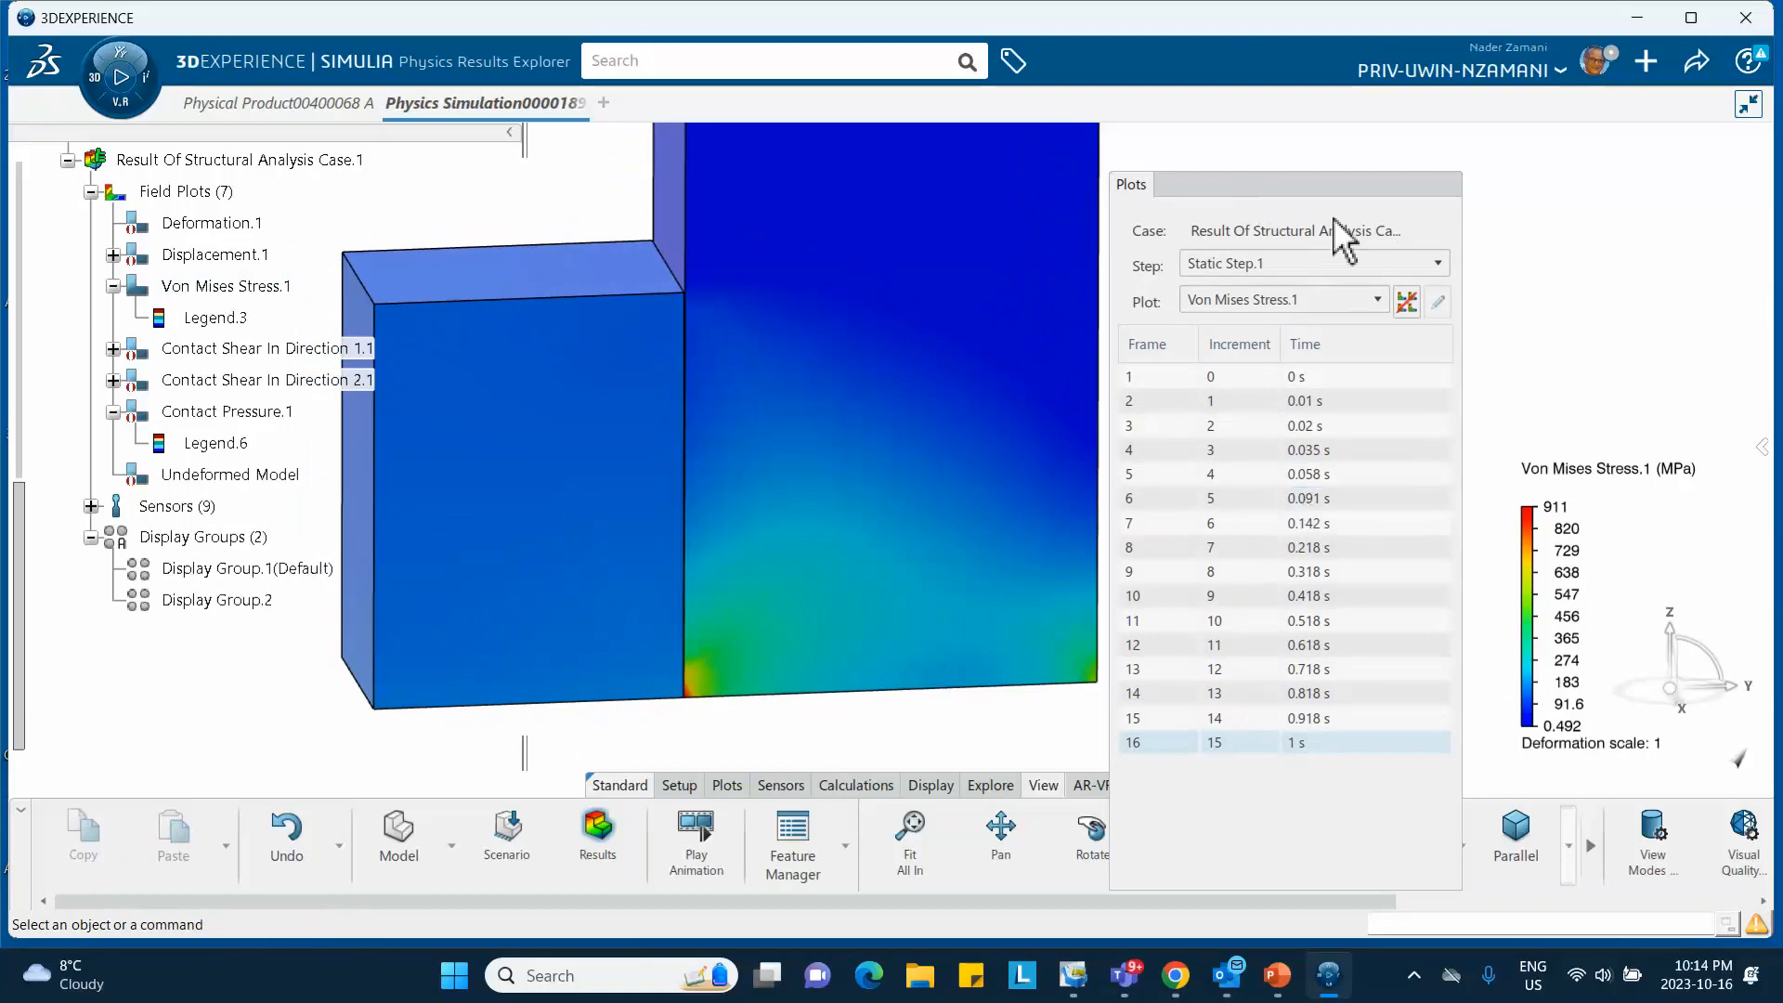
double_click(1320, 196)
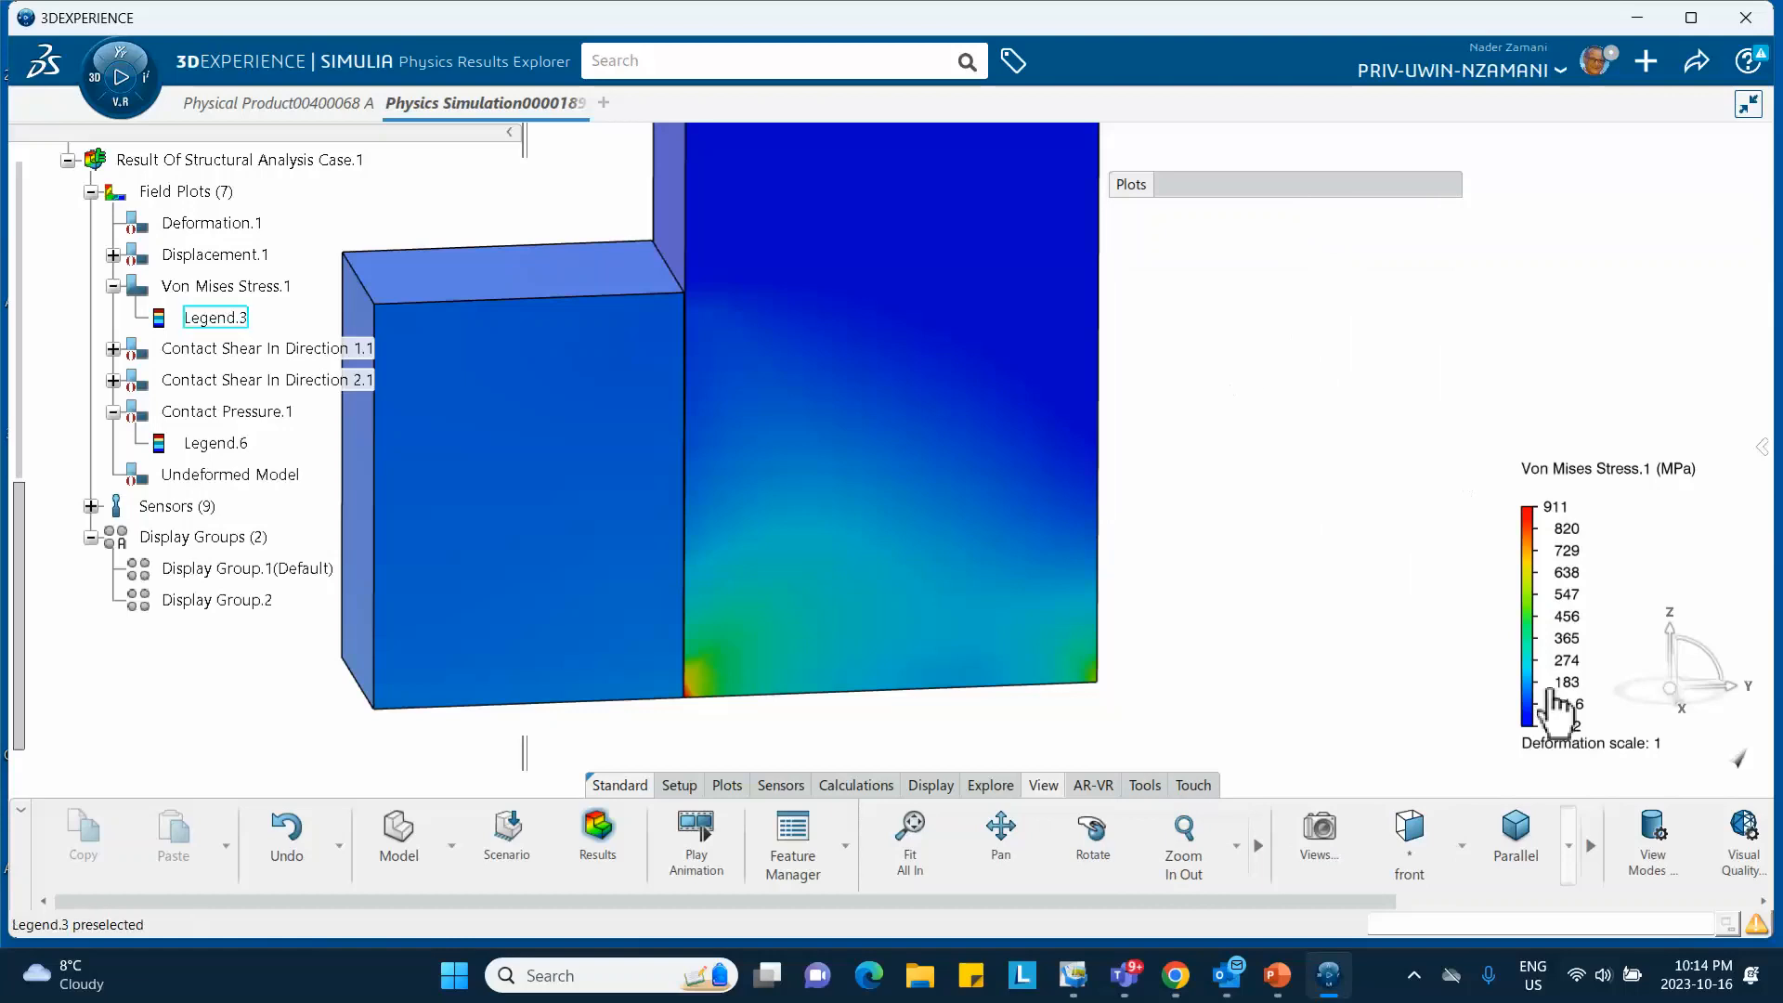
click(1413, 977)
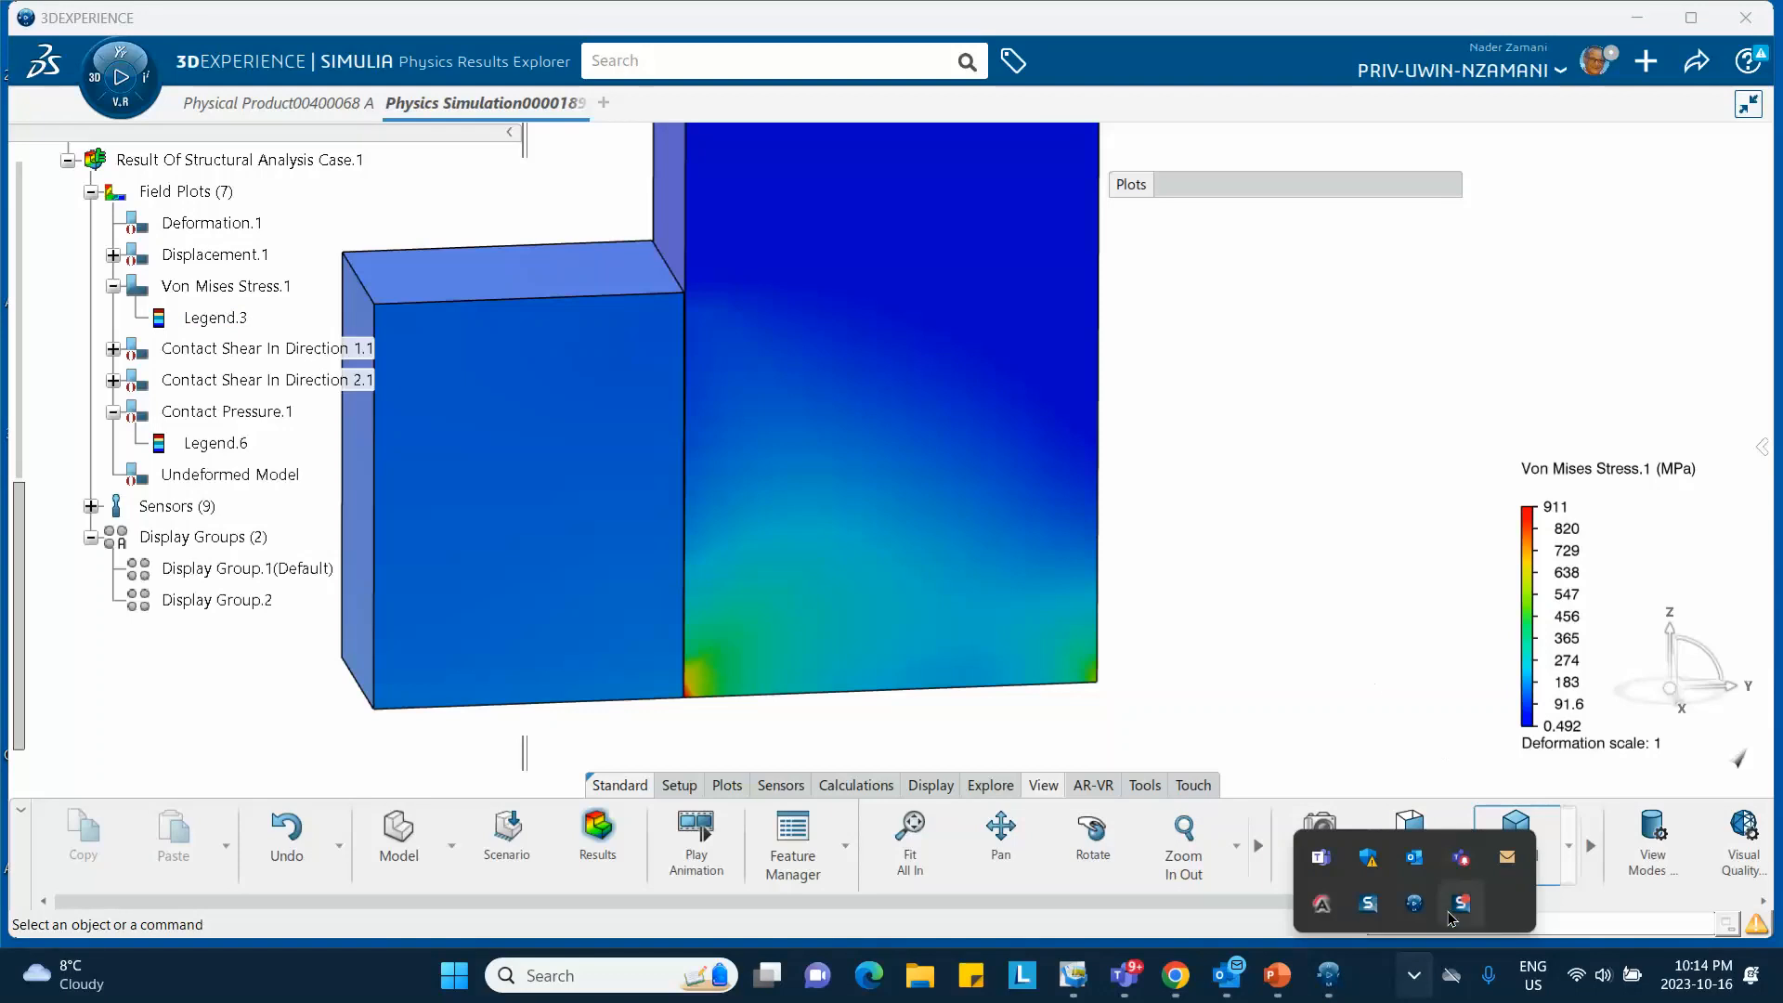